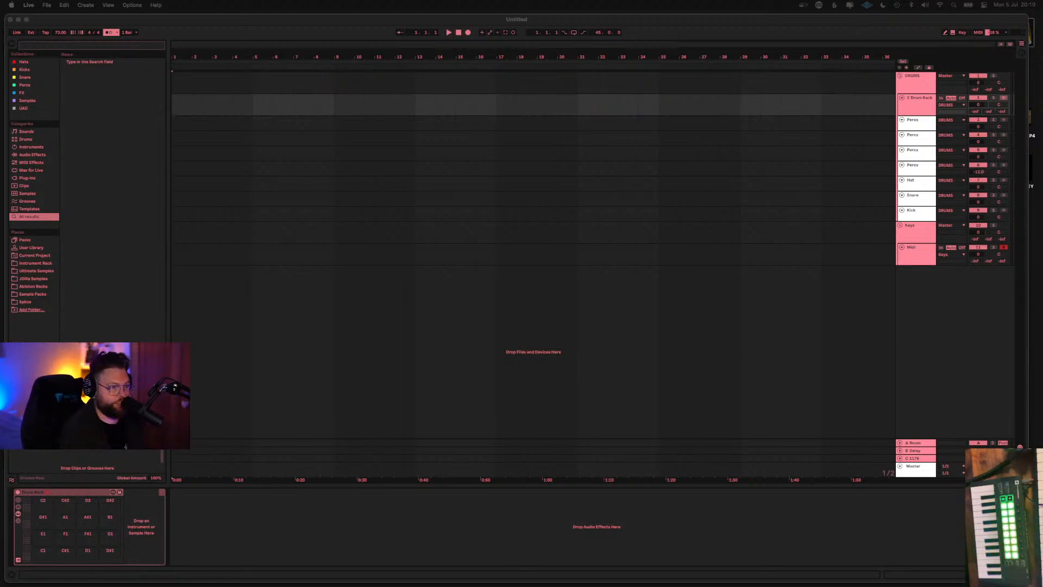
# Import the Chapter2.MP4 video from the desktop onto a new audio track at bar 1 and move its preview off the tracks
pyautogui.moveTo(1002, 21); pyautogui.dragTo(972, 22)
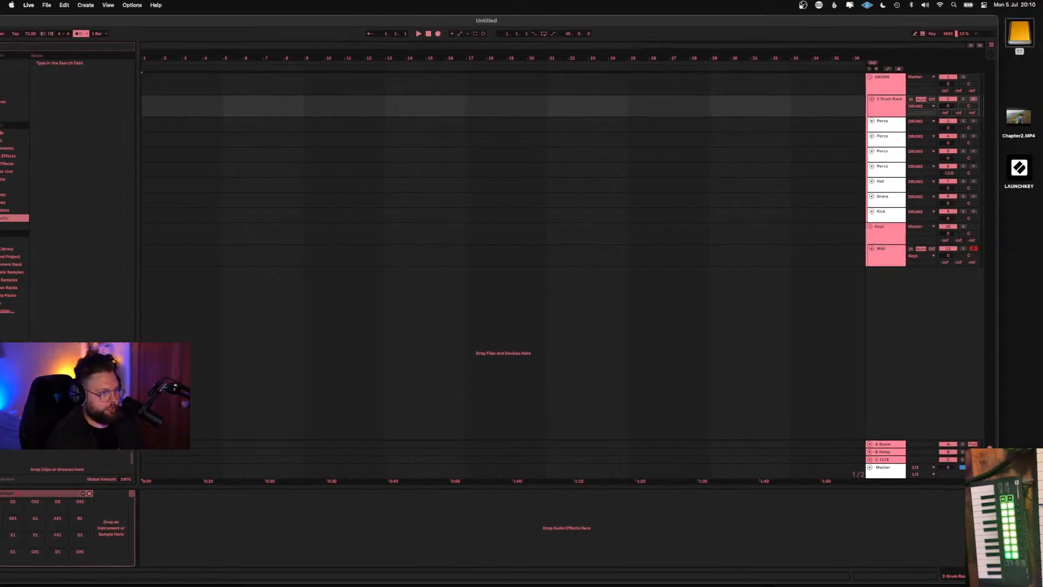
pyautogui.moveTo(1019, 116); pyautogui.dragTo(142, 314)
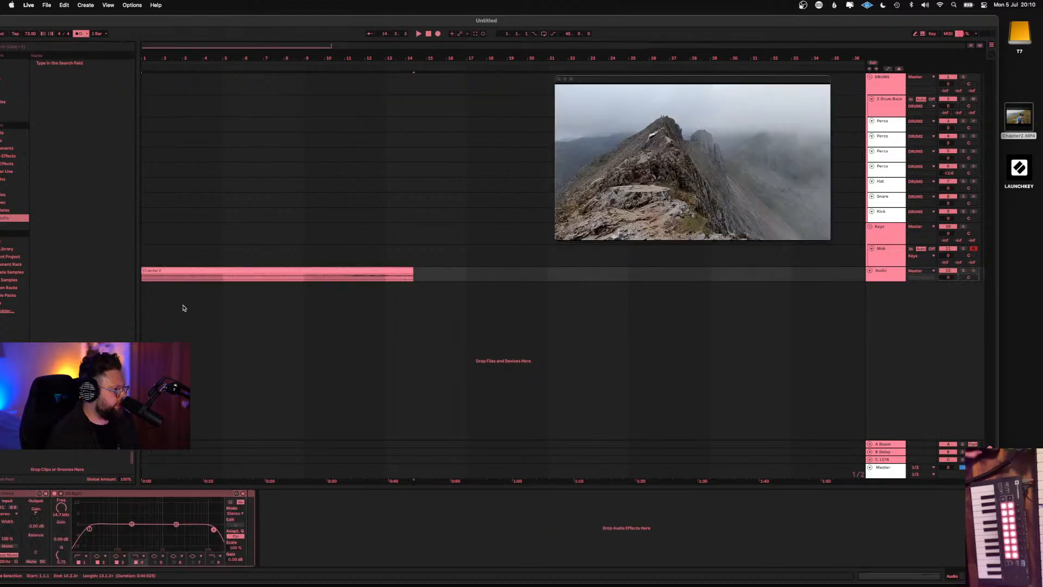
pyautogui.moveTo(656, 96); pyautogui.dragTo(819, 402)
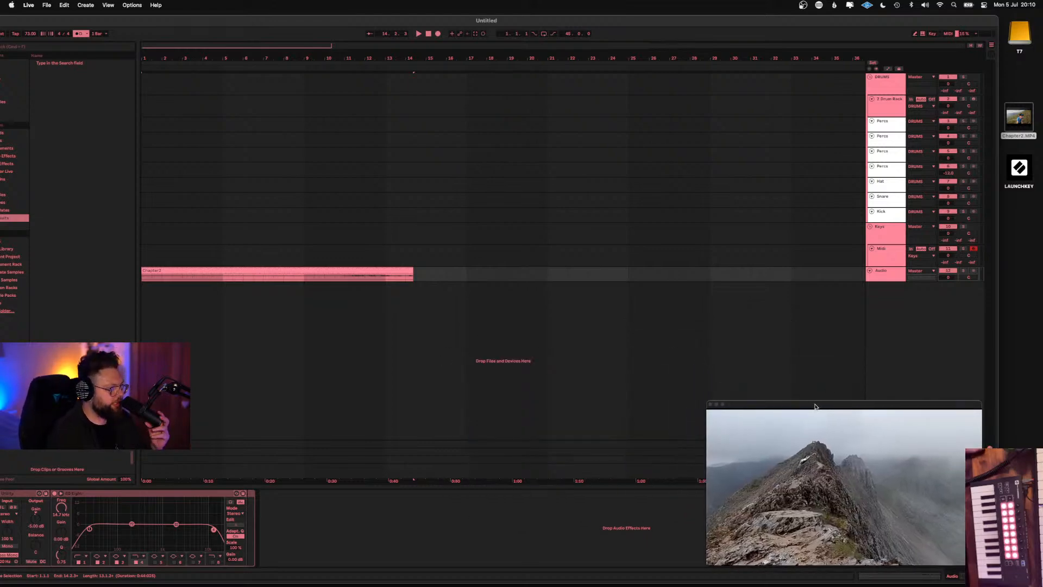
# Play the arrangement from the start and watch the Chapter2 video, repositioning the preview window
pyautogui.click(429, 34)
pyautogui.click(418, 34)
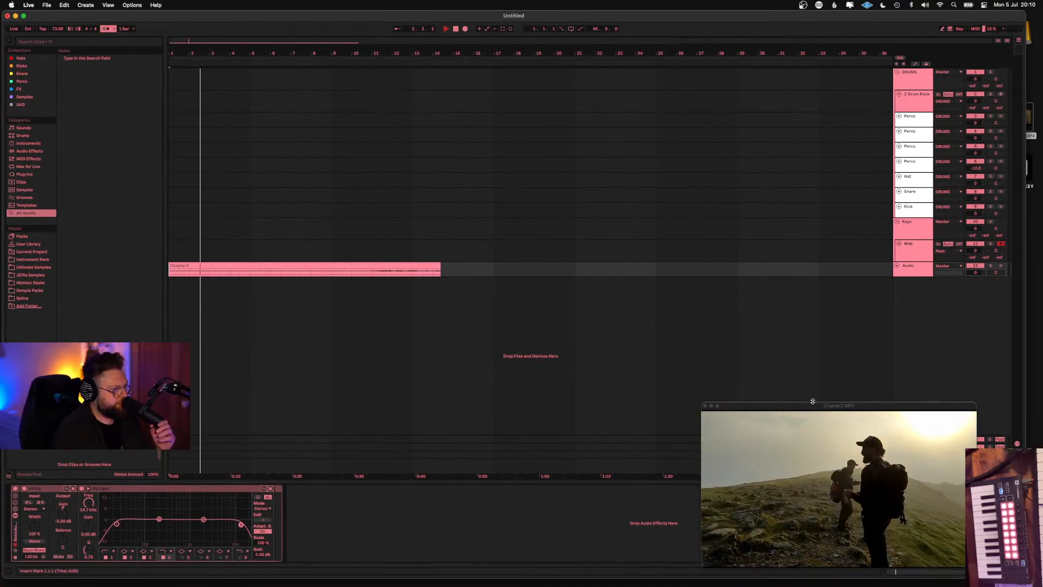
pyautogui.moveTo(813, 407); pyautogui.dragTo(830, 359)
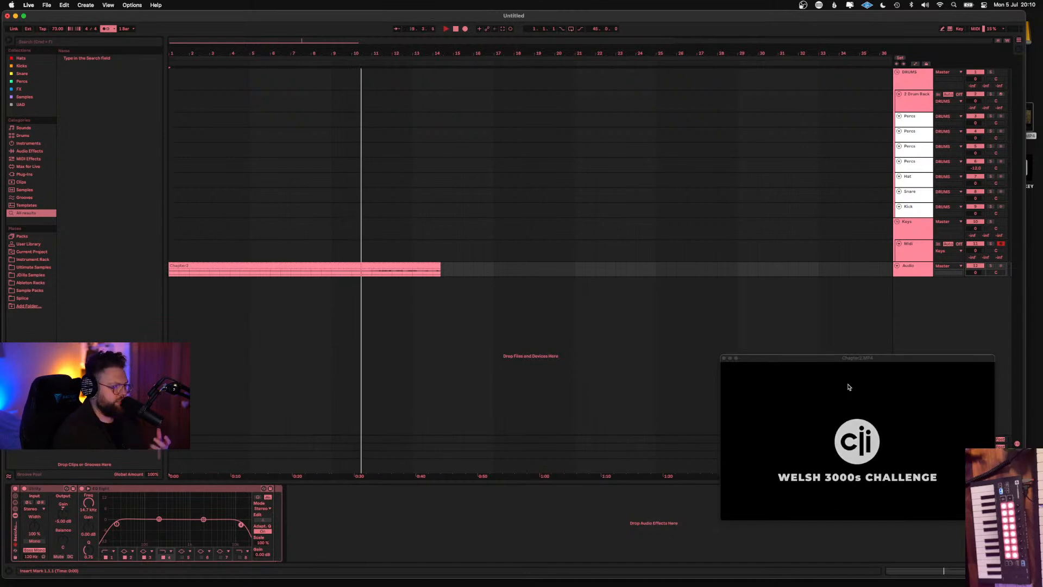
pyautogui.moveTo(823, 359); pyautogui.dragTo(837, 377)
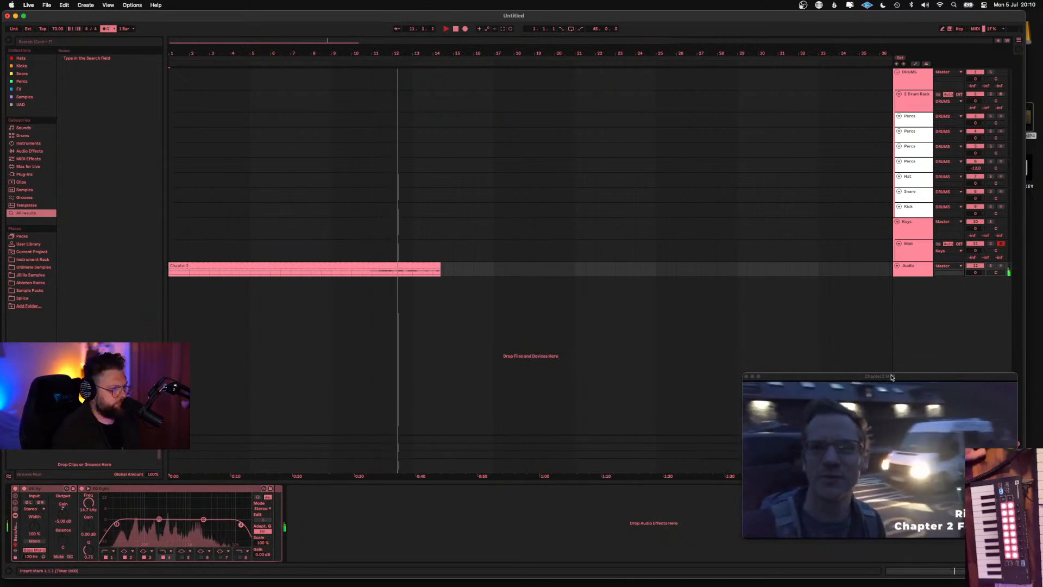
pyautogui.moveTo(891, 378); pyautogui.dragTo(870, 374)
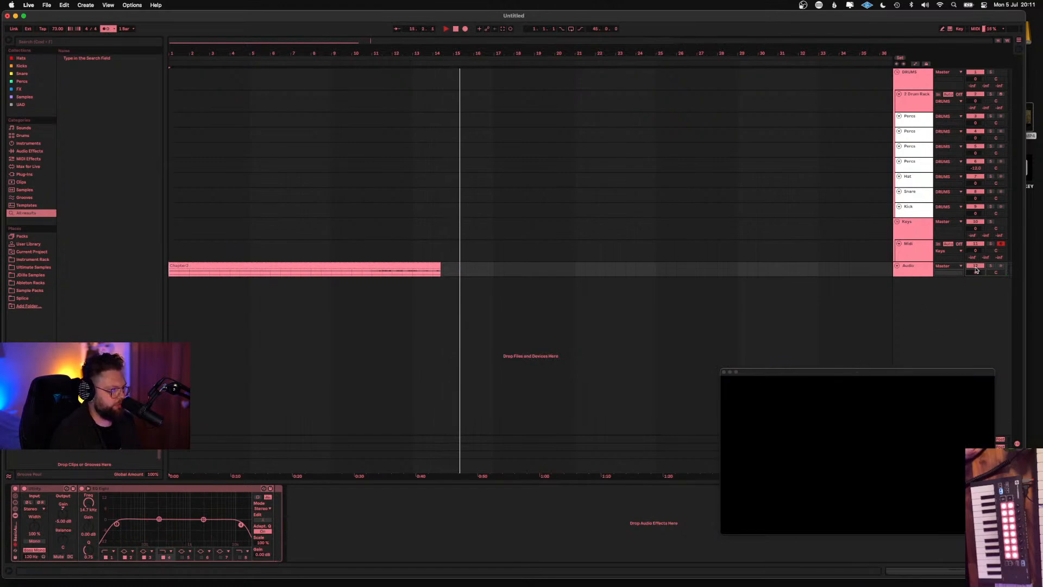
# Mute the audio track holding the Chapter2 clip and stop playback near the beginning of the arrangement
pyautogui.press('space')
pyautogui.press('space')
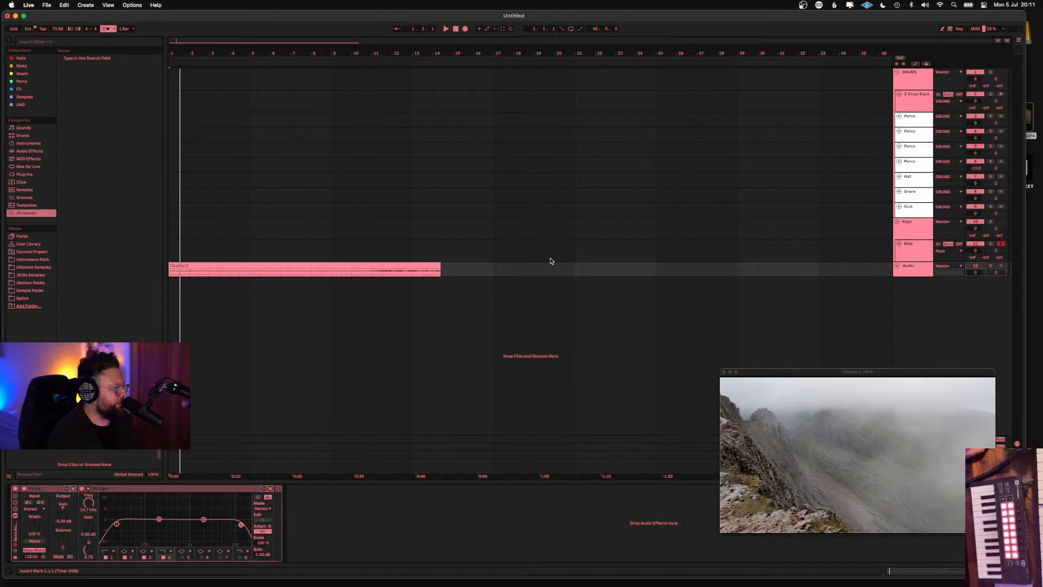
# Search the browser for "scaler", load ScalerAudio 2 on a new audio track, and move the video preview clear of the plug-in
pyautogui.click(96, 42)
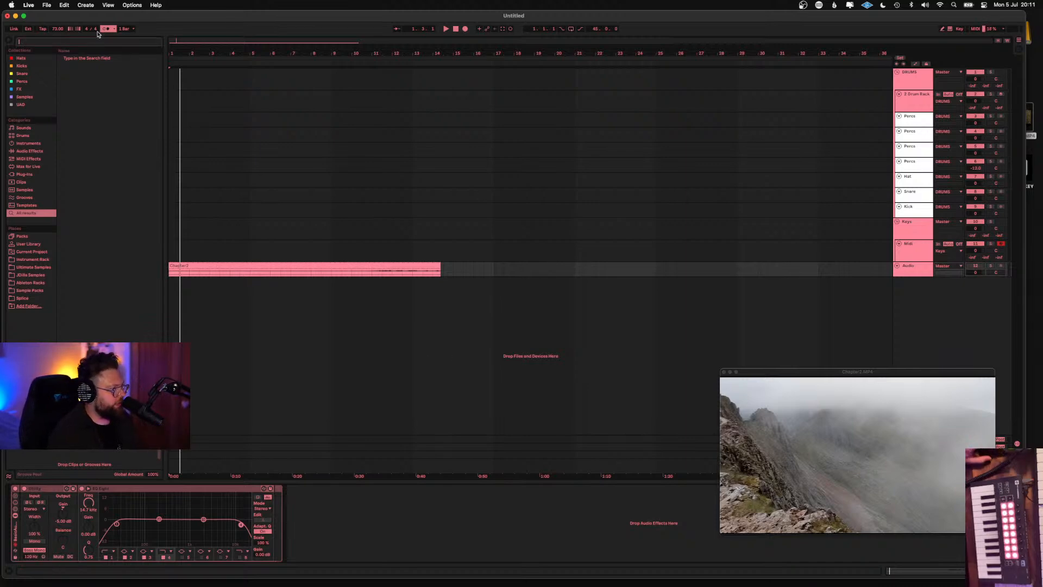
pyautogui.write('scaler')
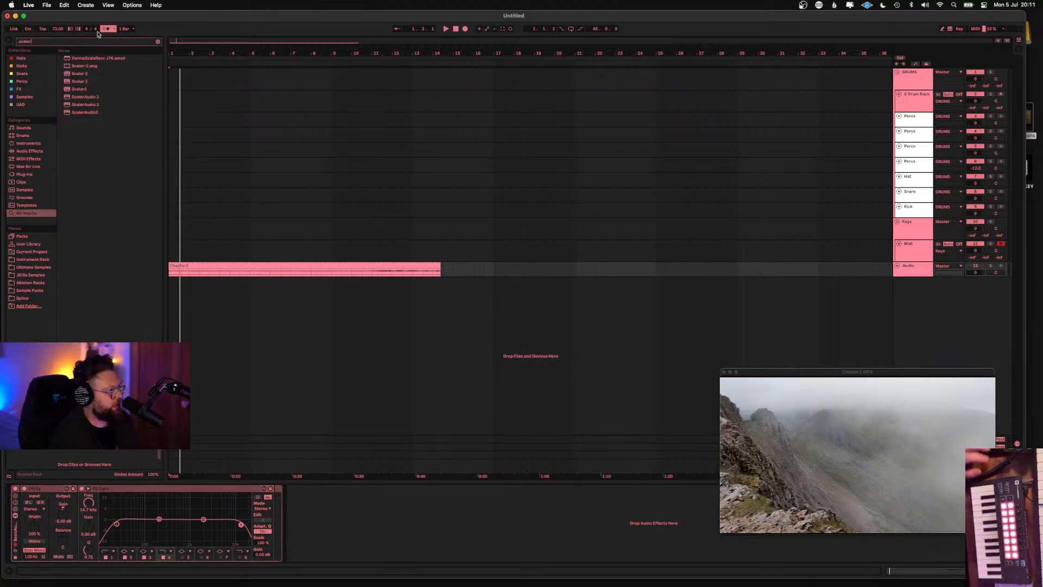
pyautogui.moveTo(77, 99); pyautogui.dragTo(946, 311)
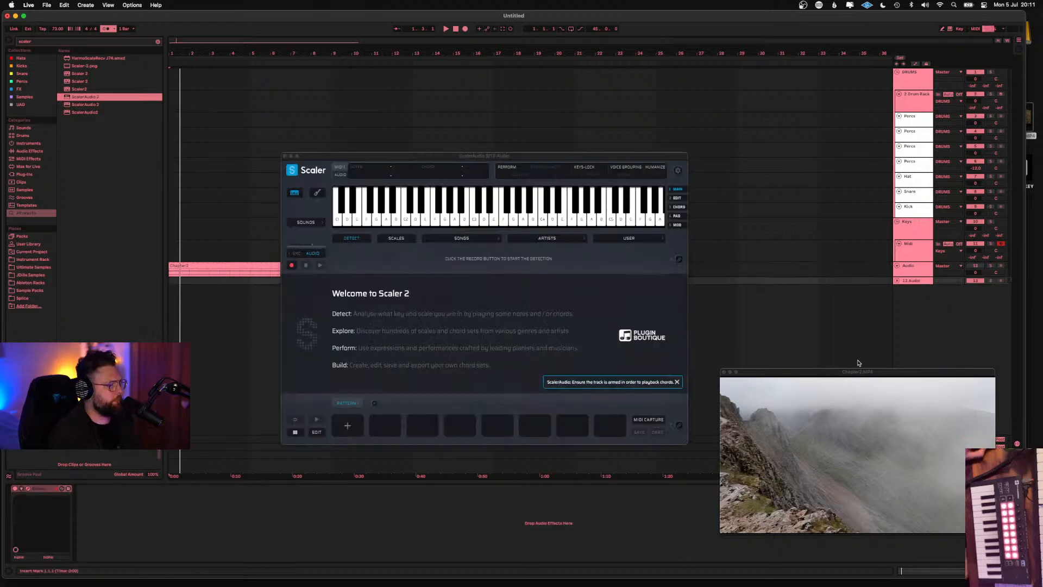
pyautogui.moveTo(834, 372); pyautogui.dragTo(859, 412)
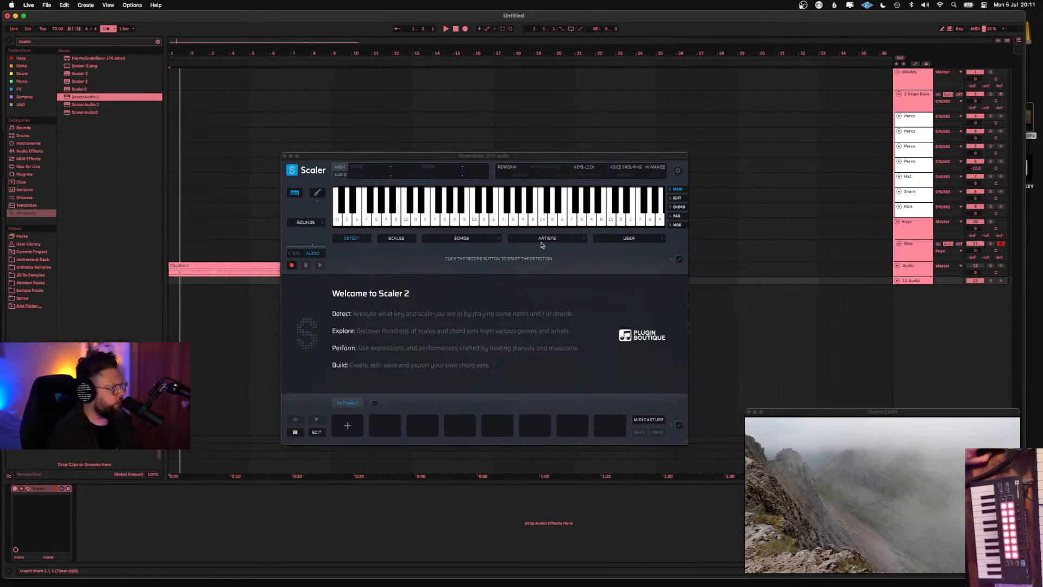
# Load the Journeying chord set from the Cinematic songs in Scaler
pyautogui.click(468, 239)
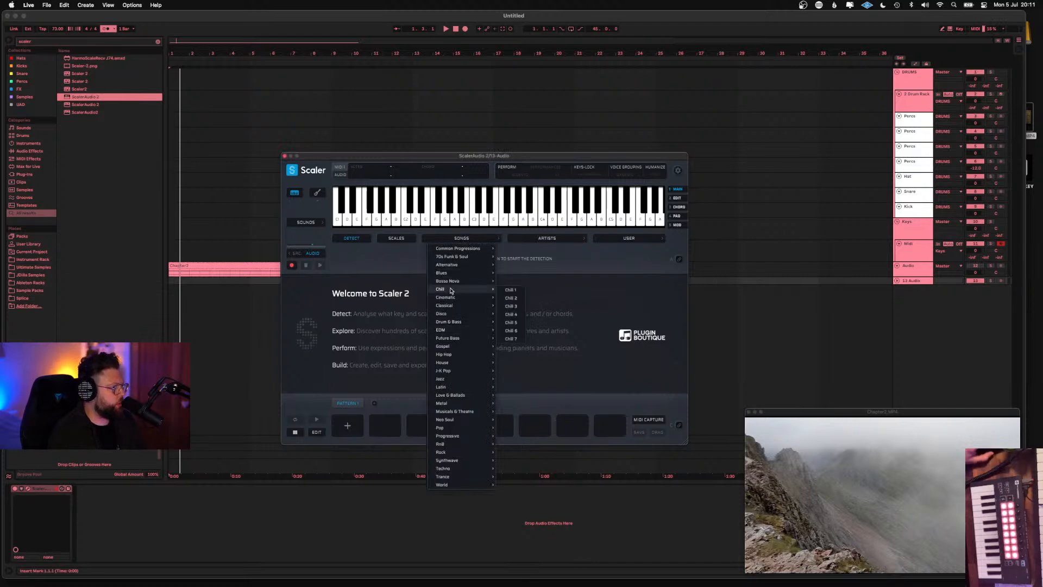
pyautogui.moveTo(449, 248)
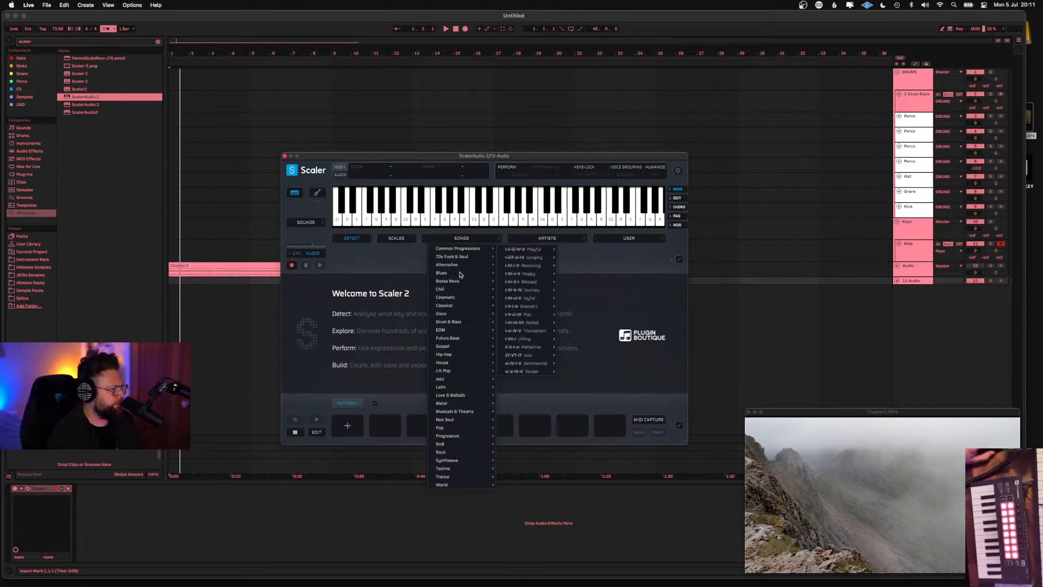
pyautogui.moveTo(444, 300)
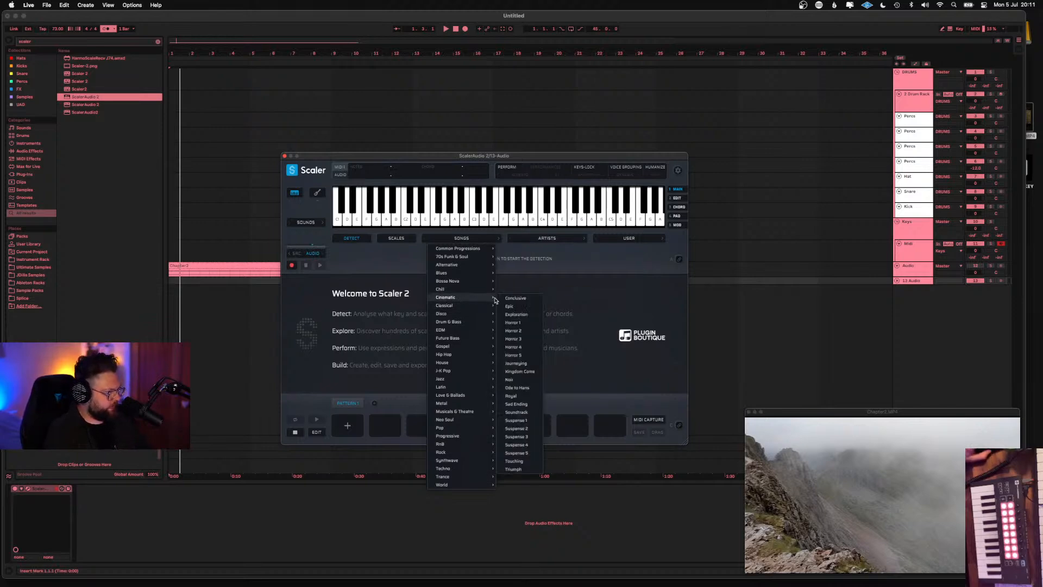
pyautogui.click(514, 362)
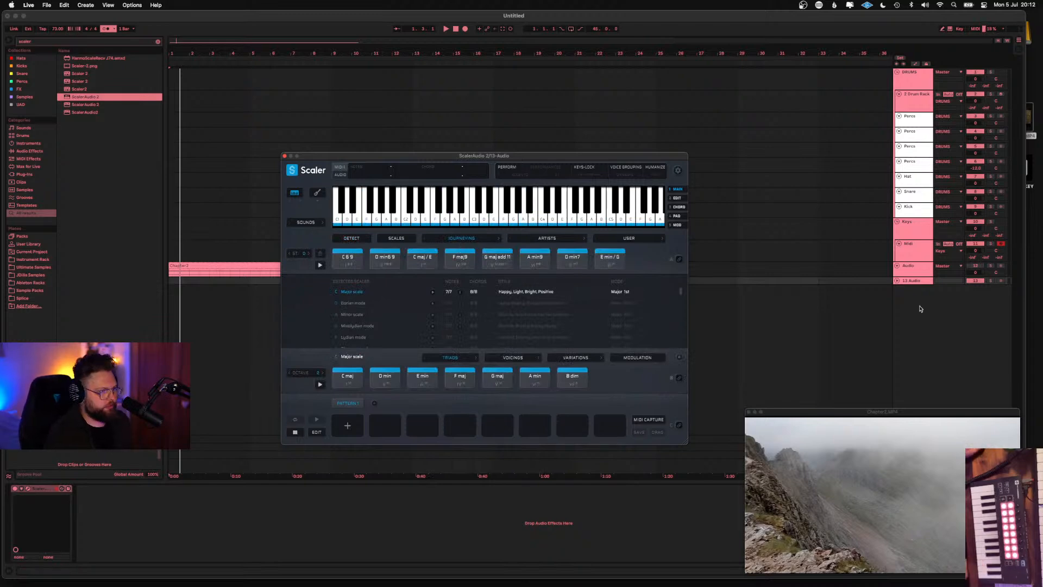
# Set Scaler's sound to Felt Piano on the new audio track and audition chords from the Journeying set
pyautogui.click(920, 251)
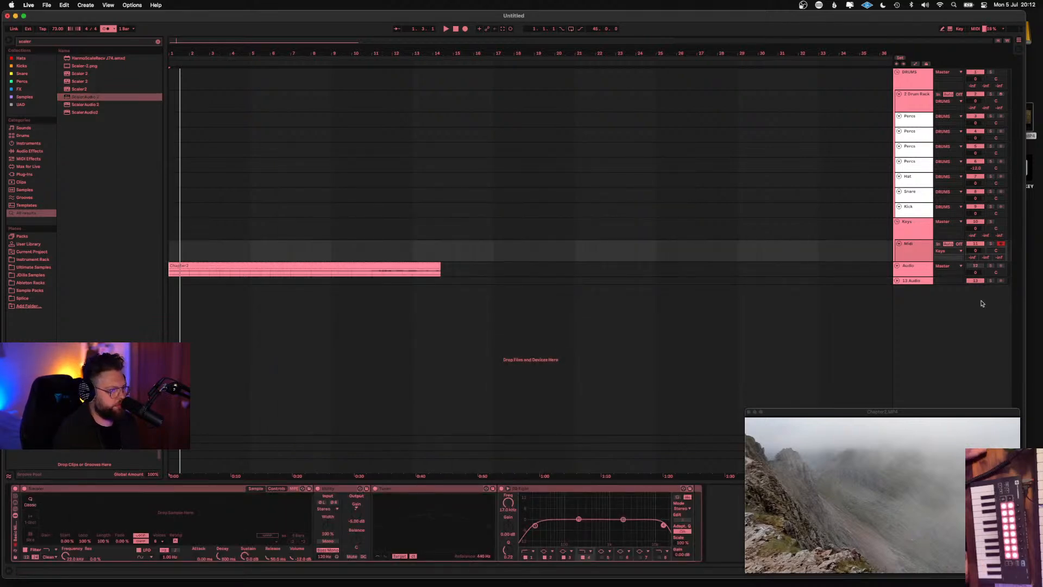
pyautogui.click(912, 283)
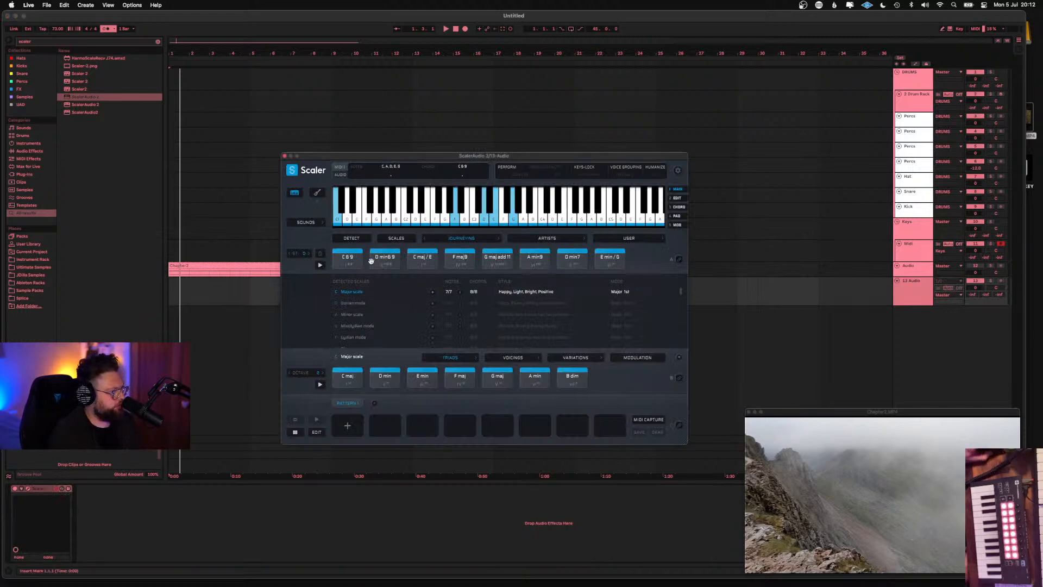
pyautogui.click(306, 222)
pyautogui.click(310, 253)
pyautogui.click(382, 258)
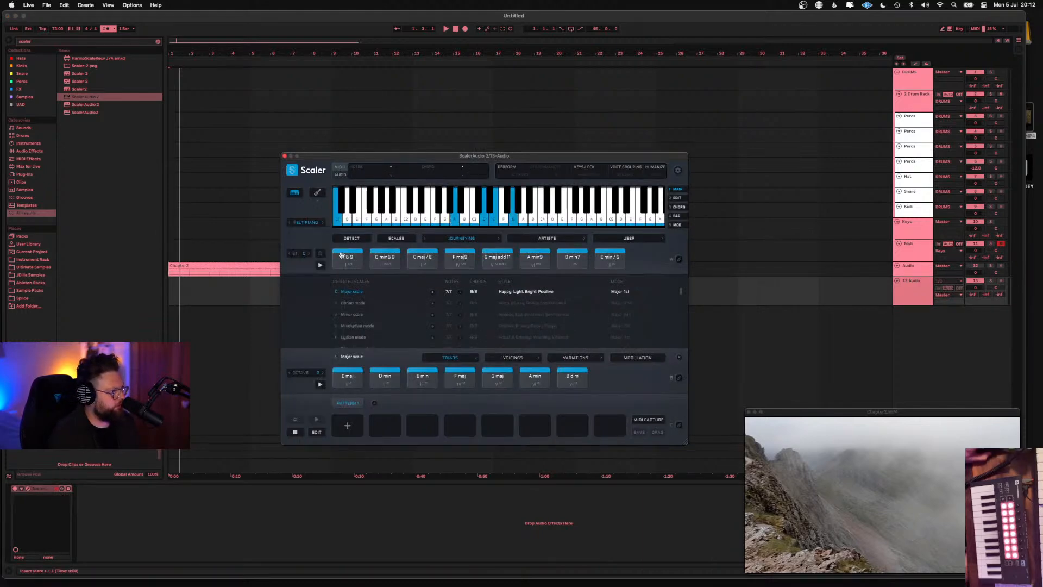
pyautogui.click(422, 259)
pyautogui.click(497, 260)
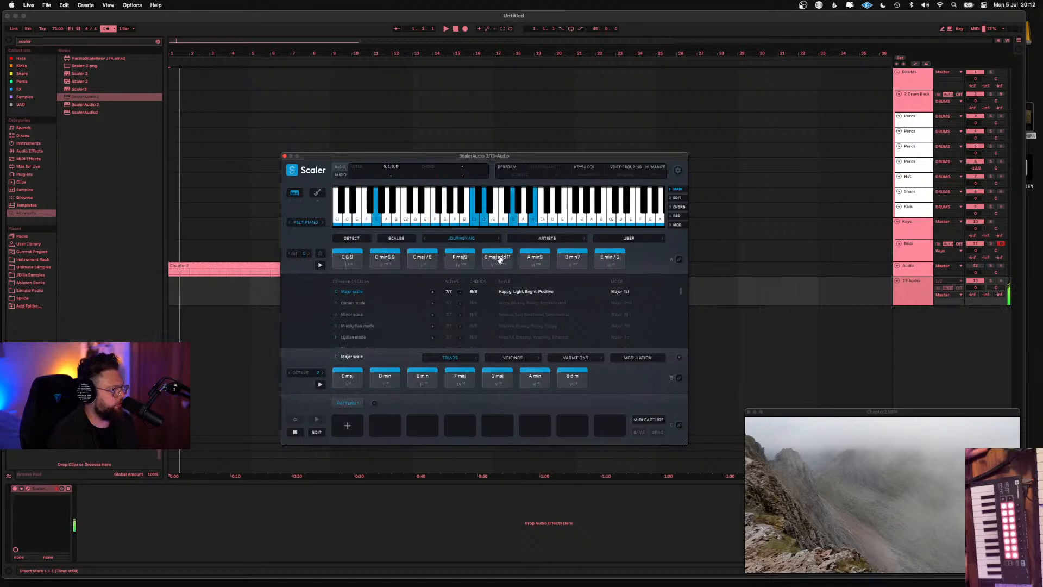
pyautogui.click(572, 259)
pyautogui.click(602, 259)
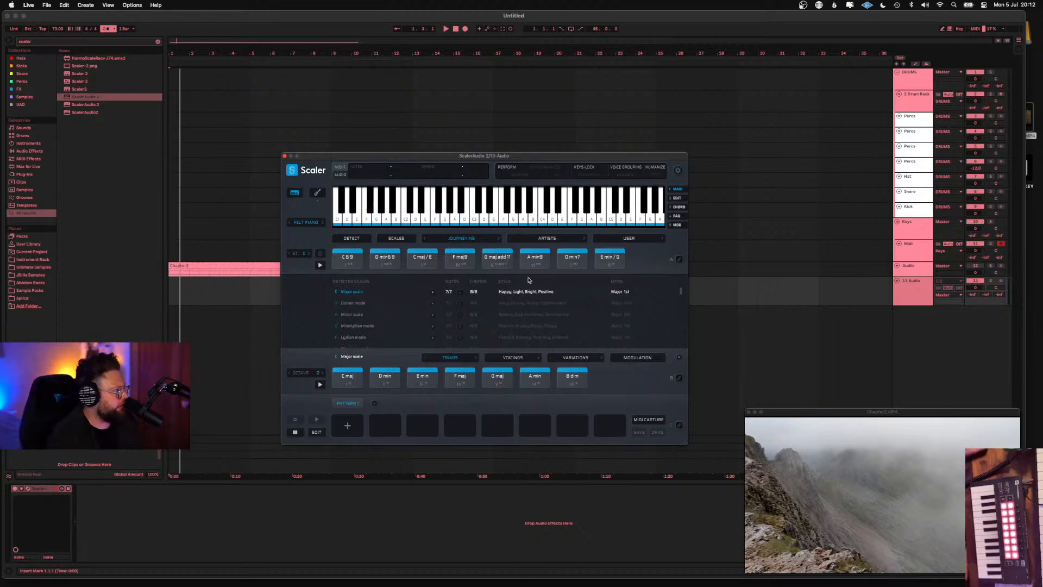
# Delete the ScalerAudio track and load the Scaler2 instrument on a new MIDI track instead
pyautogui.click(285, 156)
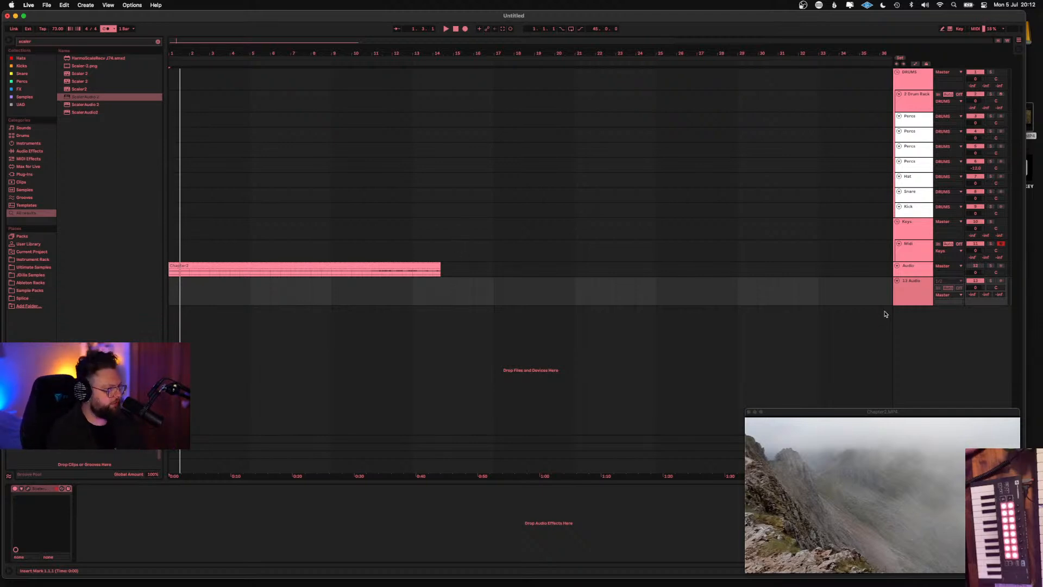
pyautogui.press('Delete')
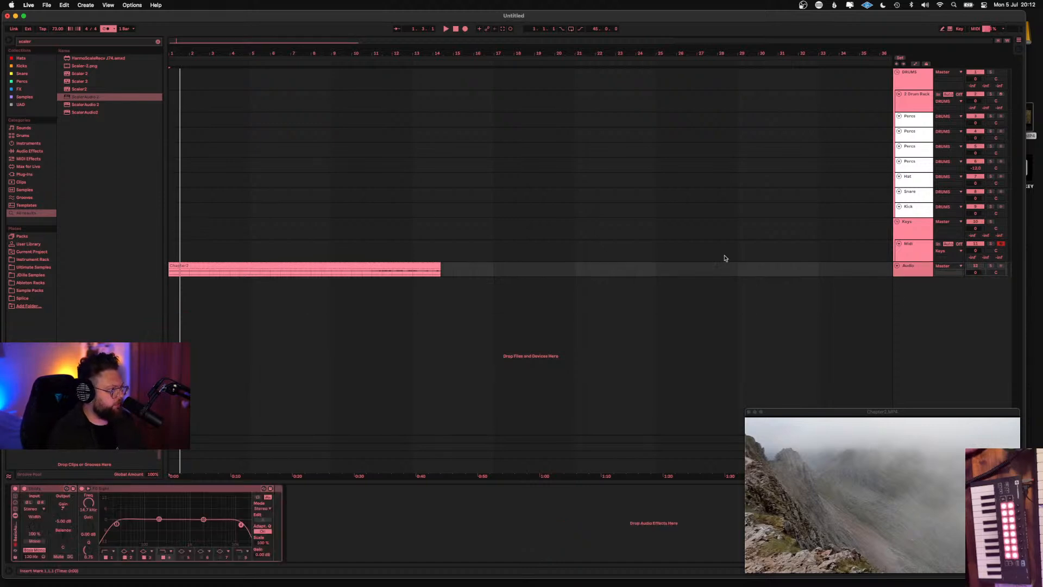
pyautogui.click(78, 90)
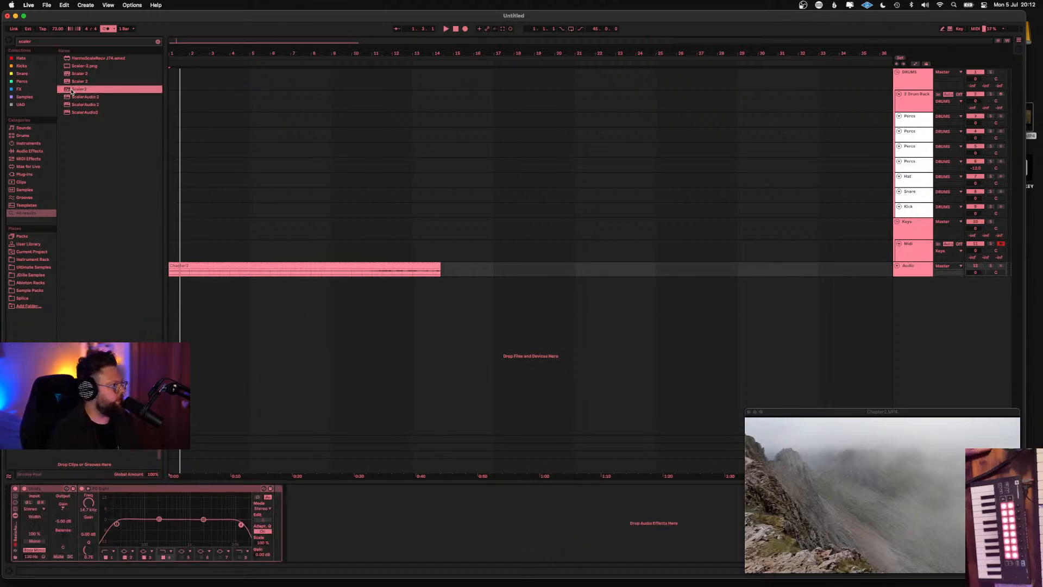
pyautogui.moveTo(72, 91); pyautogui.dragTo(757, 250)
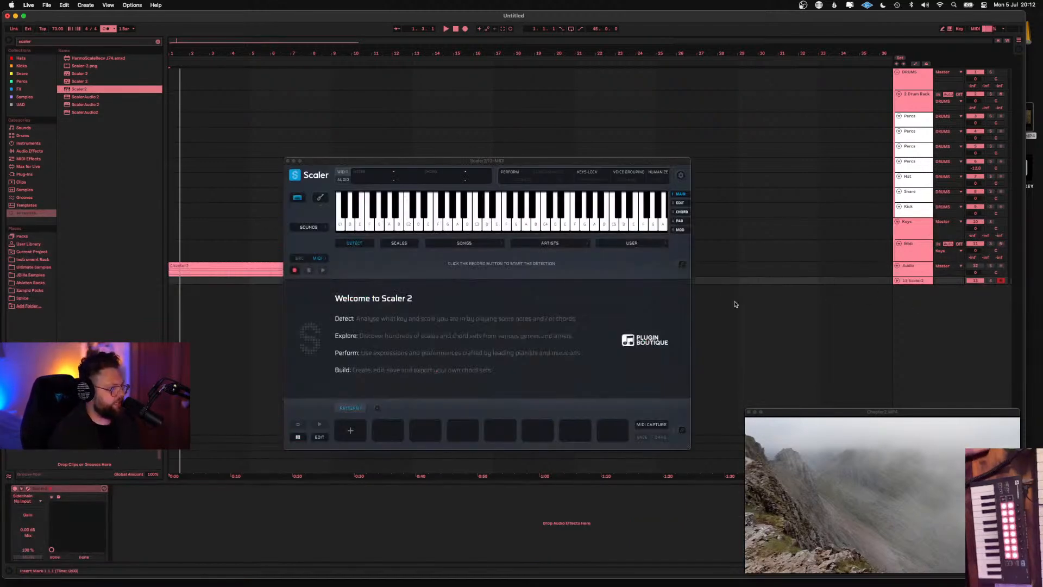
# Enlarge the Scaler2 track to show its input and monitoring settings, and close the Scaler window
pyautogui.click(309, 227)
pyautogui.click(319, 220)
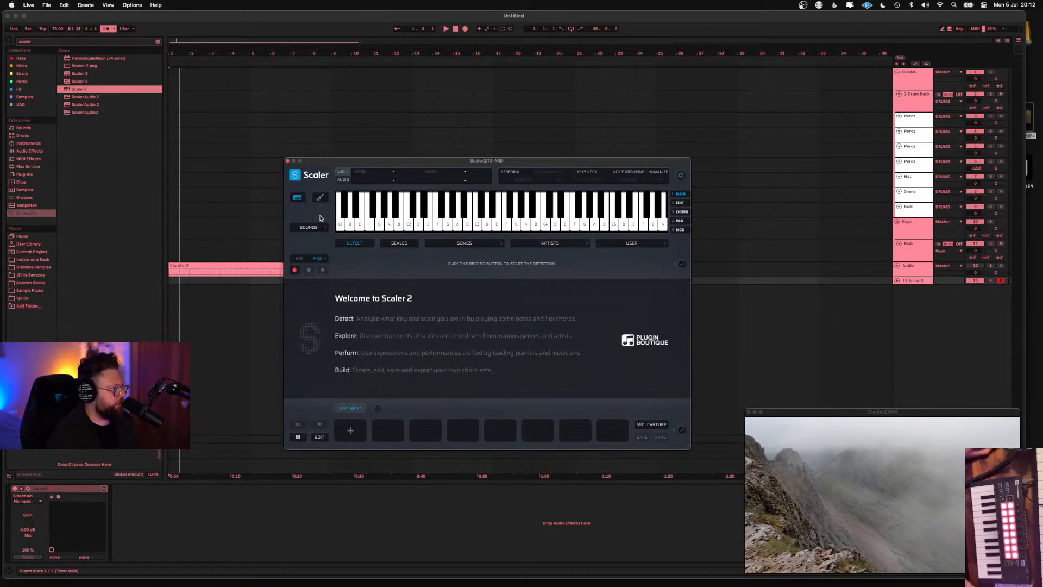
pyautogui.moveTo(918, 284); pyautogui.dragTo(923, 316)
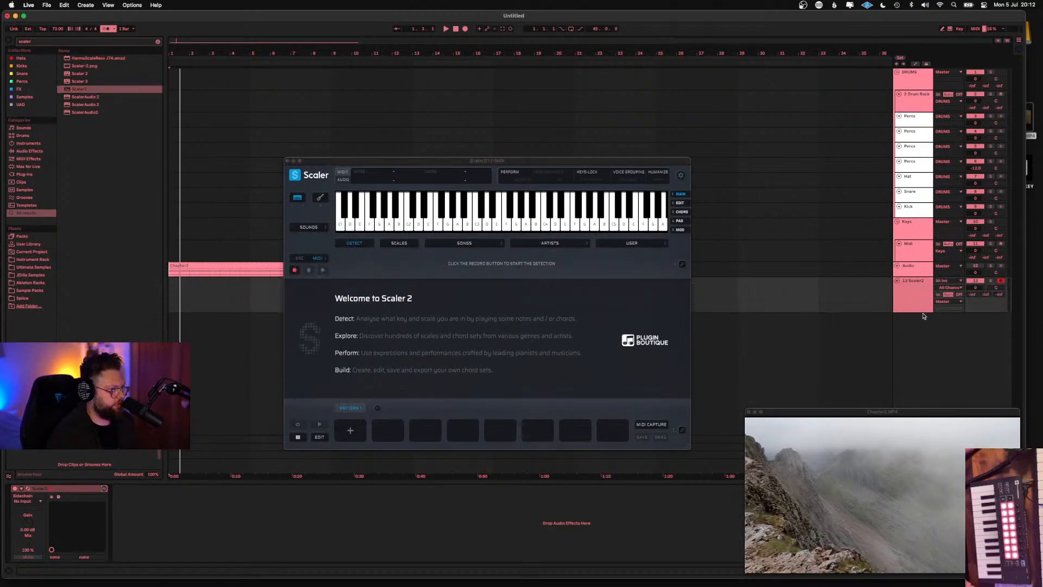
pyautogui.click(288, 161)
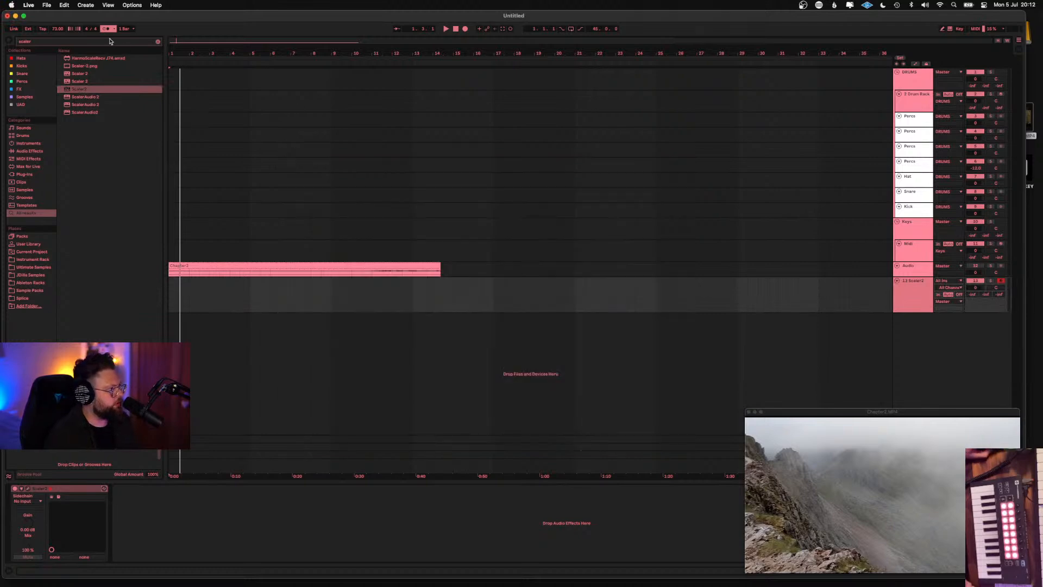
# Replace the browser search text with "common" to find the saved instrument racks
pyautogui.click(111, 41)
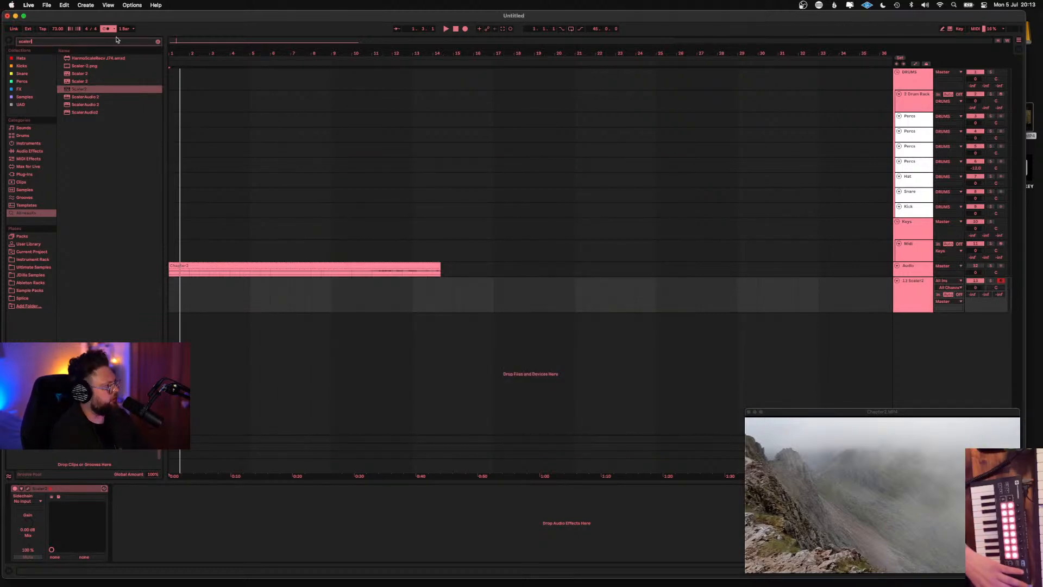
pyautogui.press('BackSpace')
pyautogui.press('BackSpace')
pyautogui.press('BackSpace')
pyautogui.press('BackSpace')
pyautogui.press('BackSpace')
pyautogui.press('BackSpace')
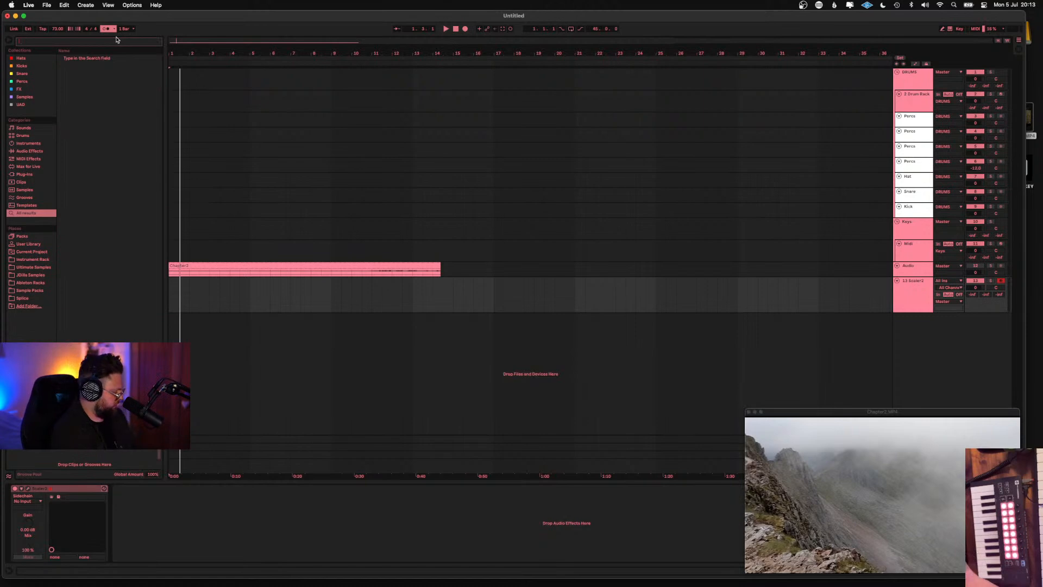
pyautogui.write('co')
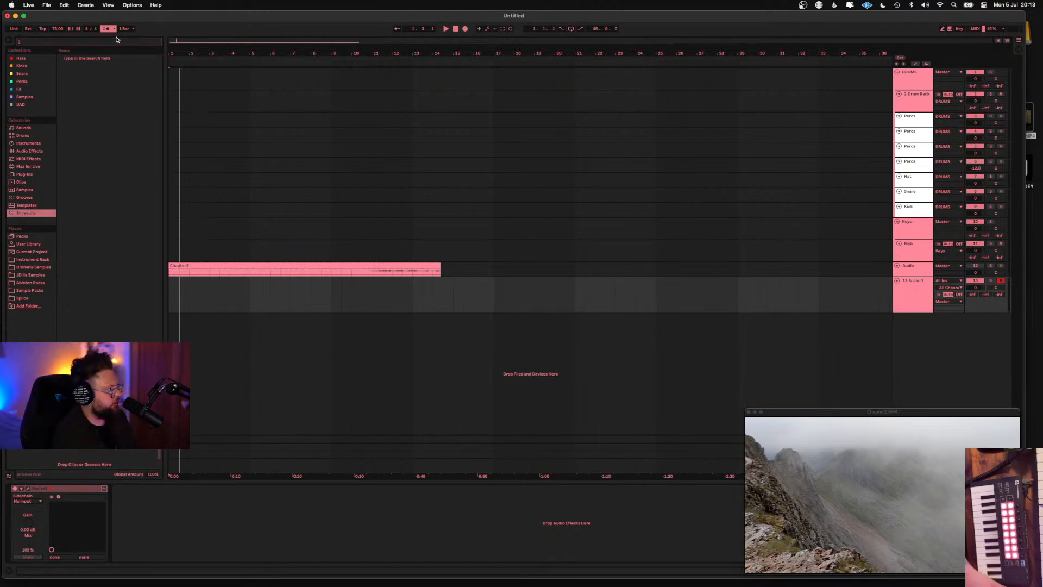
pyautogui.write('mmon')
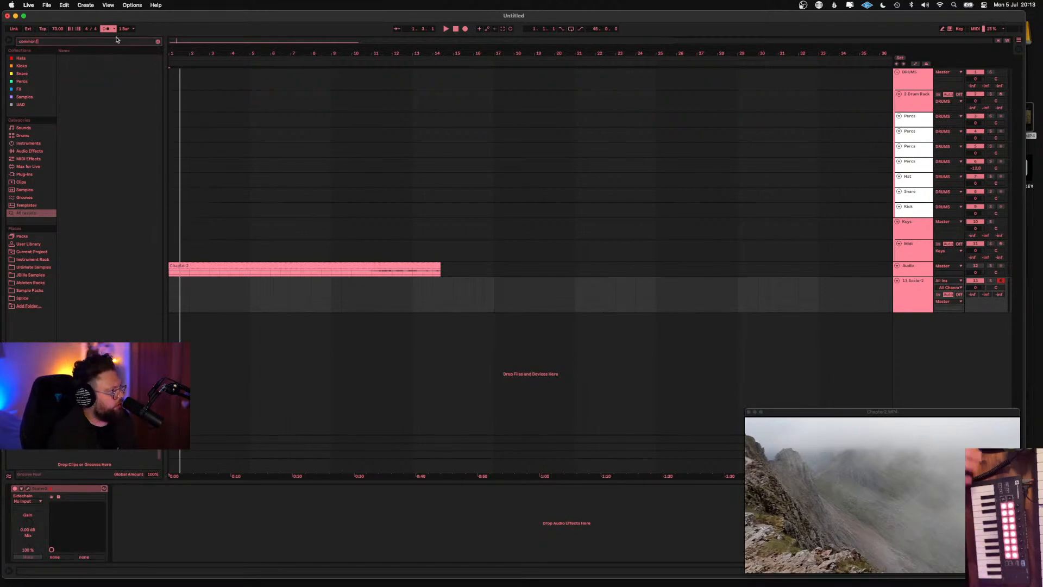
# Load the commonpad.adg rack on a new MIDI track and close the Crystallizer plug-in window
pyautogui.click(86, 58)
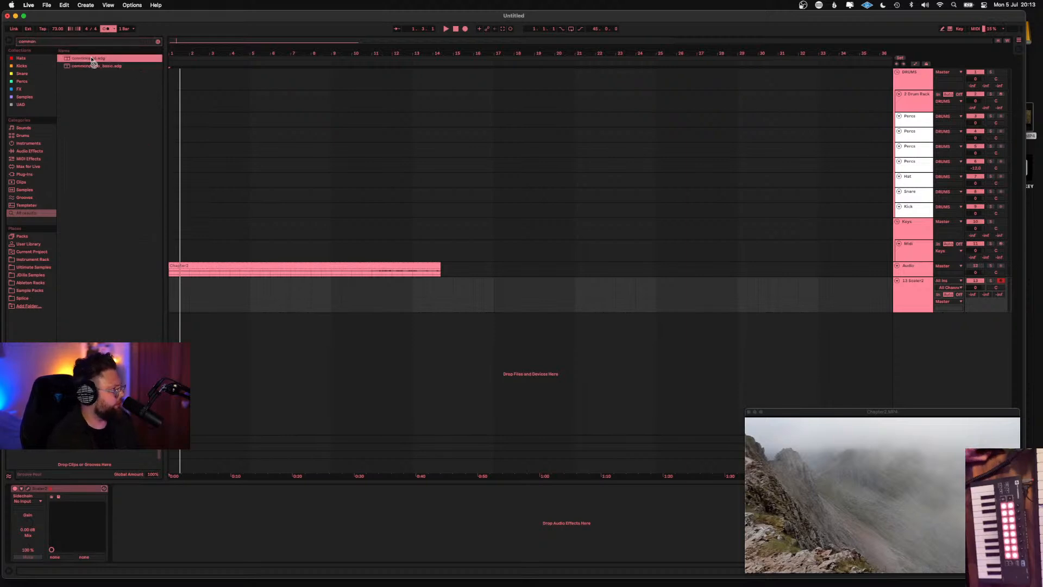
pyautogui.press('Return')
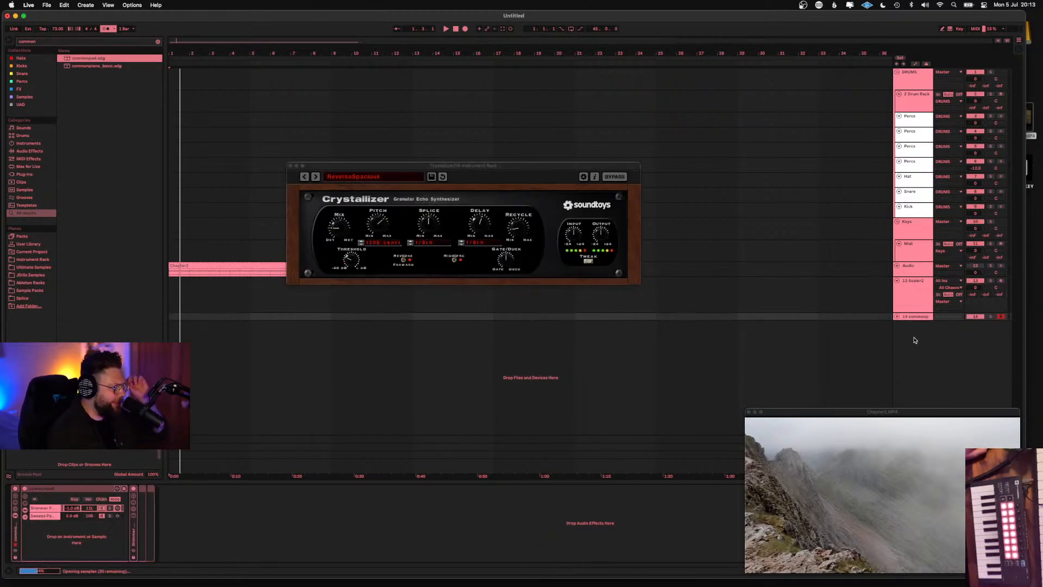
pyautogui.click(290, 165)
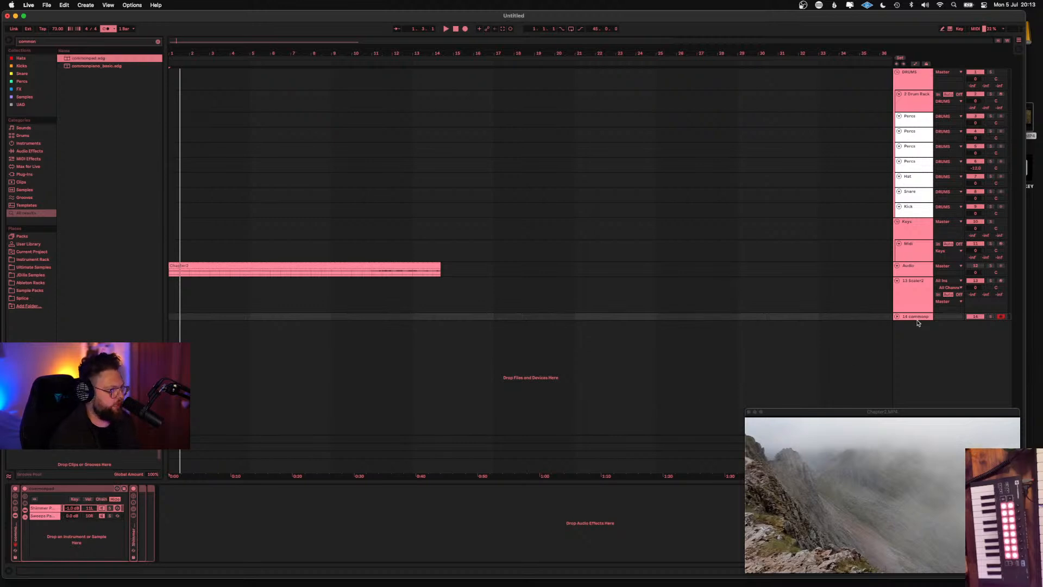
# Enlarge the commonpad track, route its MIDI input from the Scaler2 track's Scaler2 output, and set its monitoring to In
pyautogui.moveTo(918, 322); pyautogui.dragTo(919, 338)
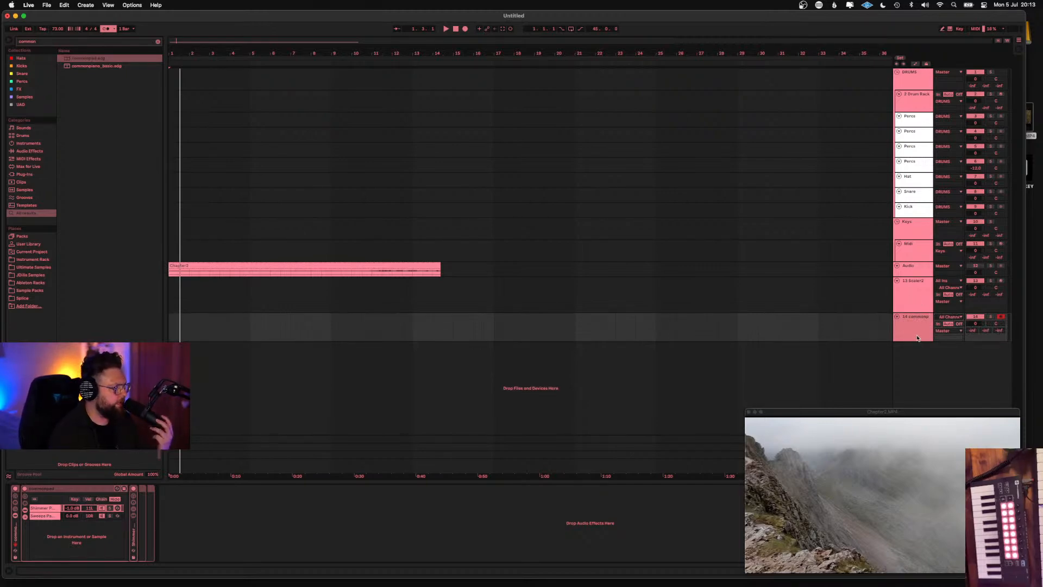
pyautogui.moveTo(916, 342); pyautogui.dragTo(916, 353)
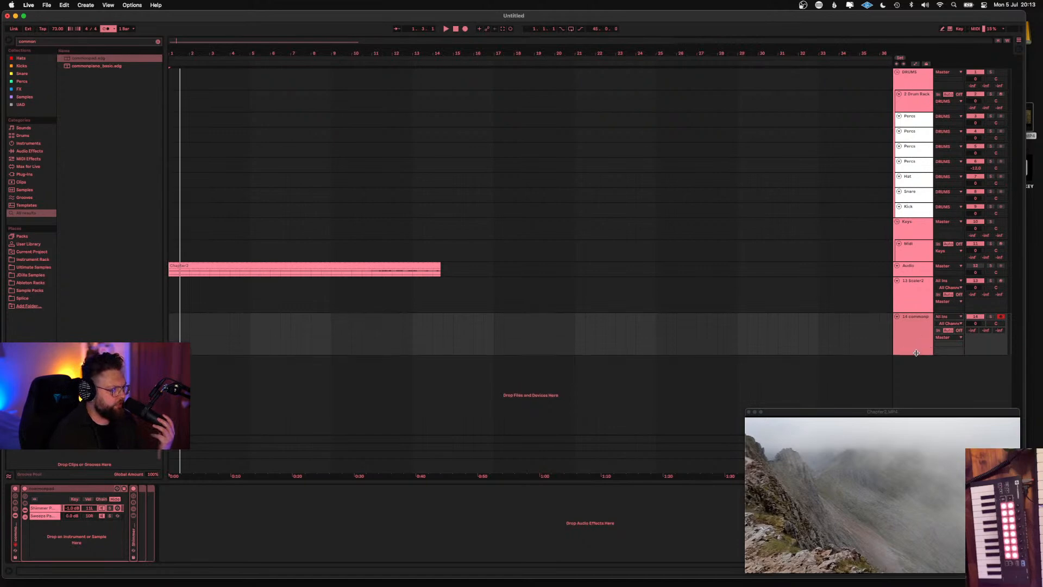
pyautogui.click(944, 319)
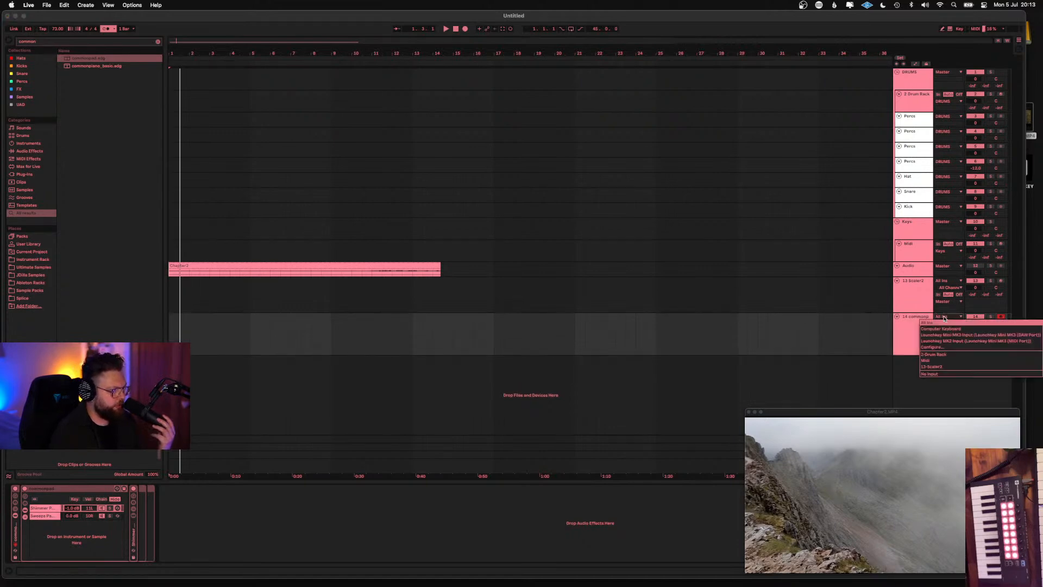
pyautogui.click(937, 367)
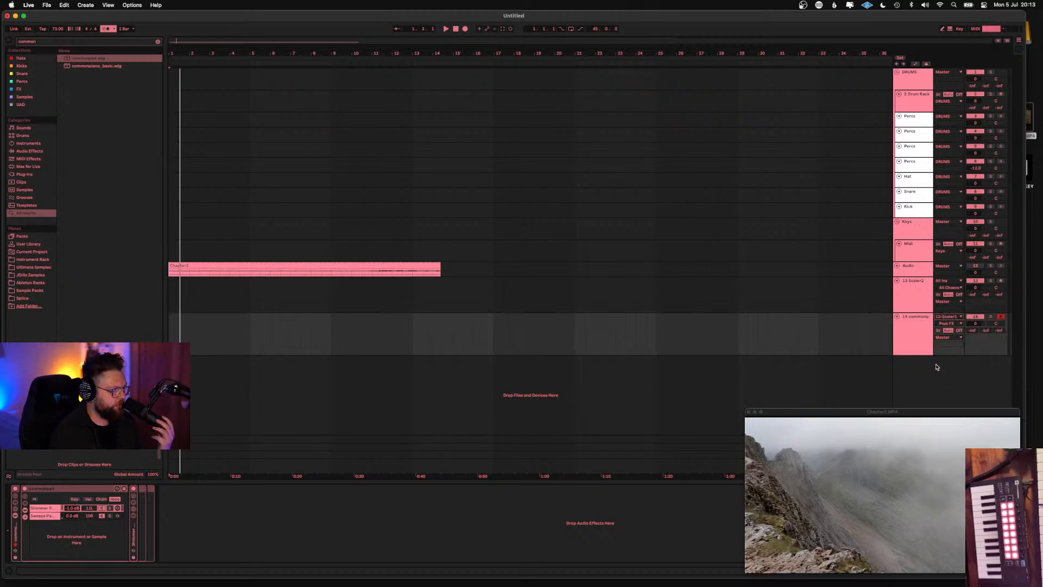
pyautogui.click(946, 323)
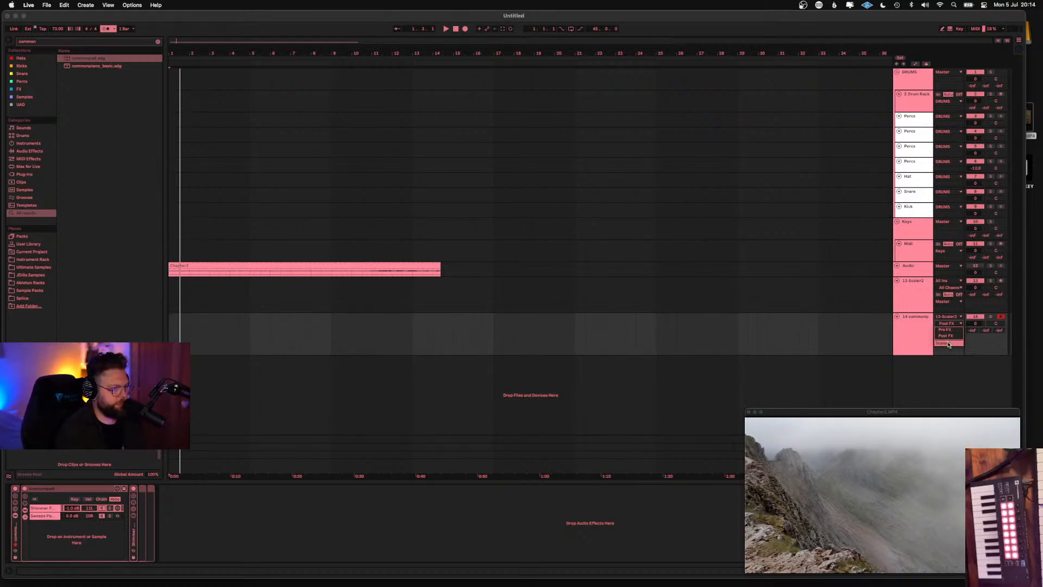
pyautogui.click(950, 343)
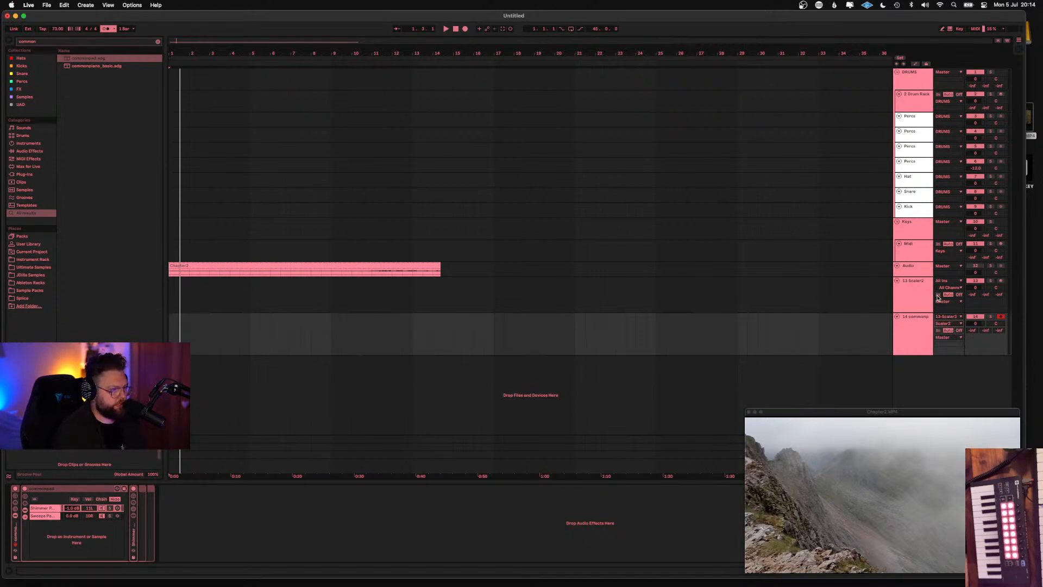
pyautogui.click(939, 330)
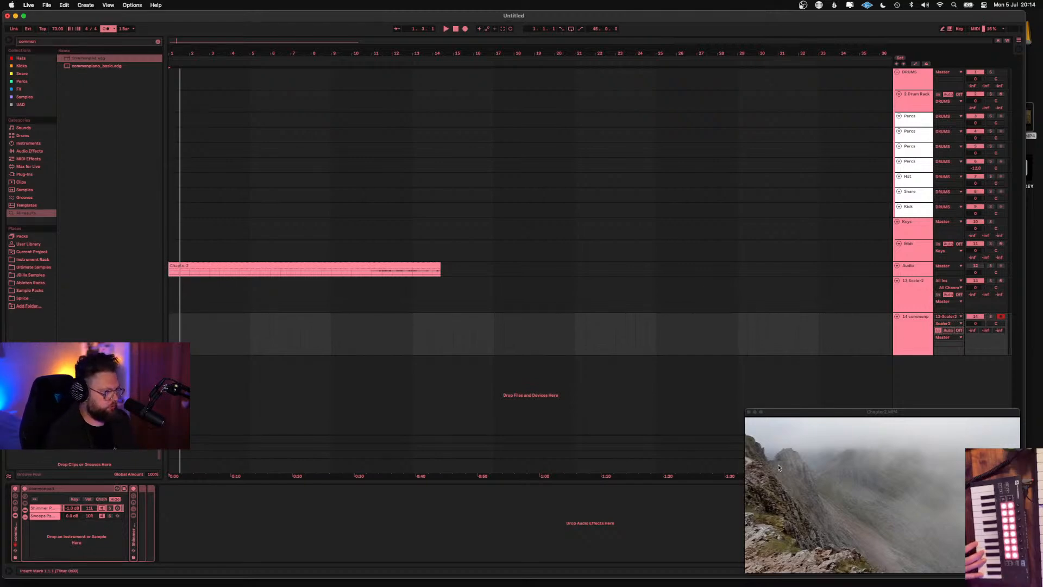
# Open Scaler2 from its track and load the Journeying chord set from the Cinematic songs
pyautogui.click(905, 299)
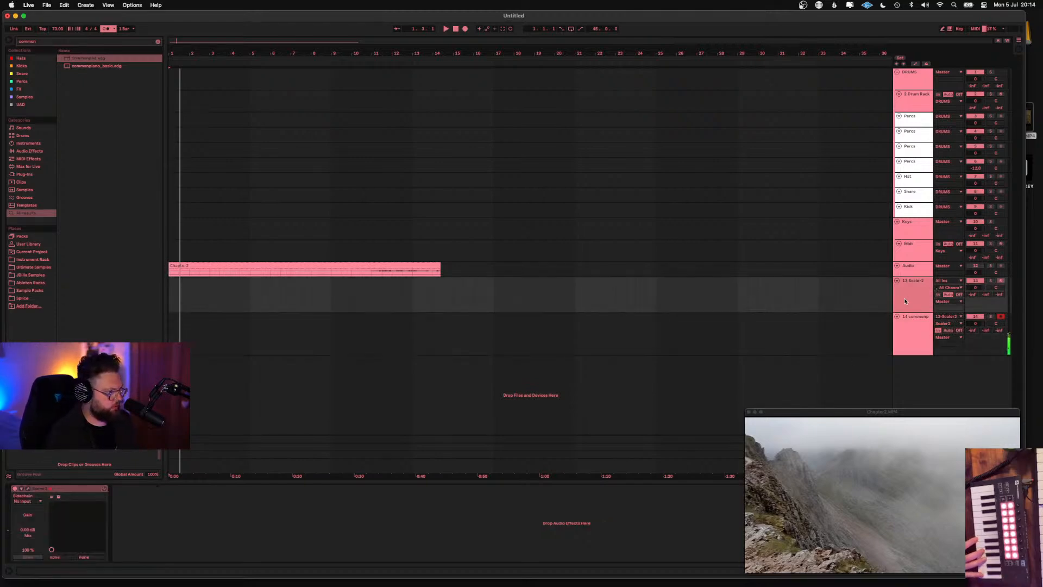
pyautogui.click(28, 489)
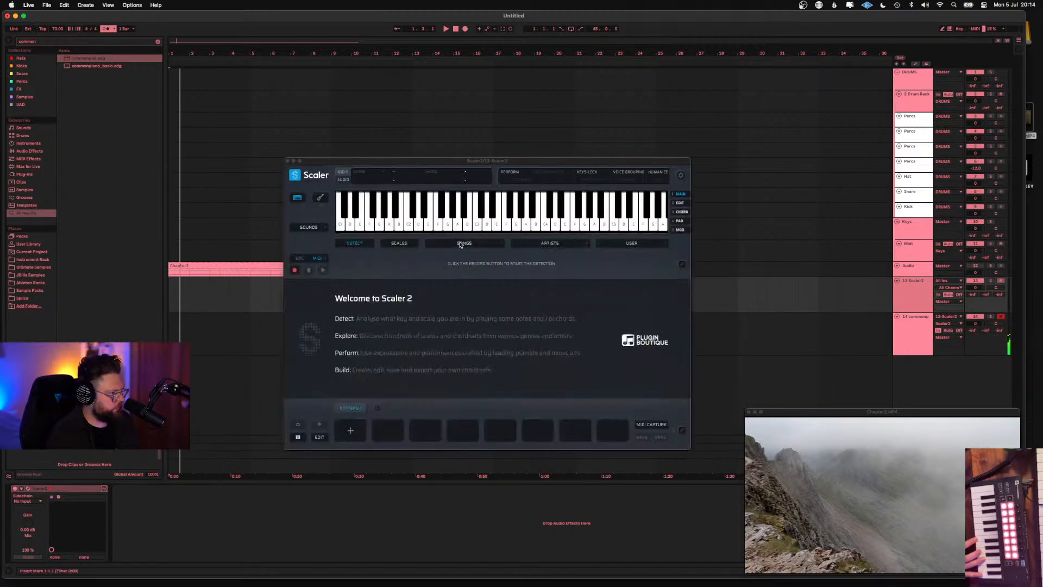
pyautogui.click(463, 242)
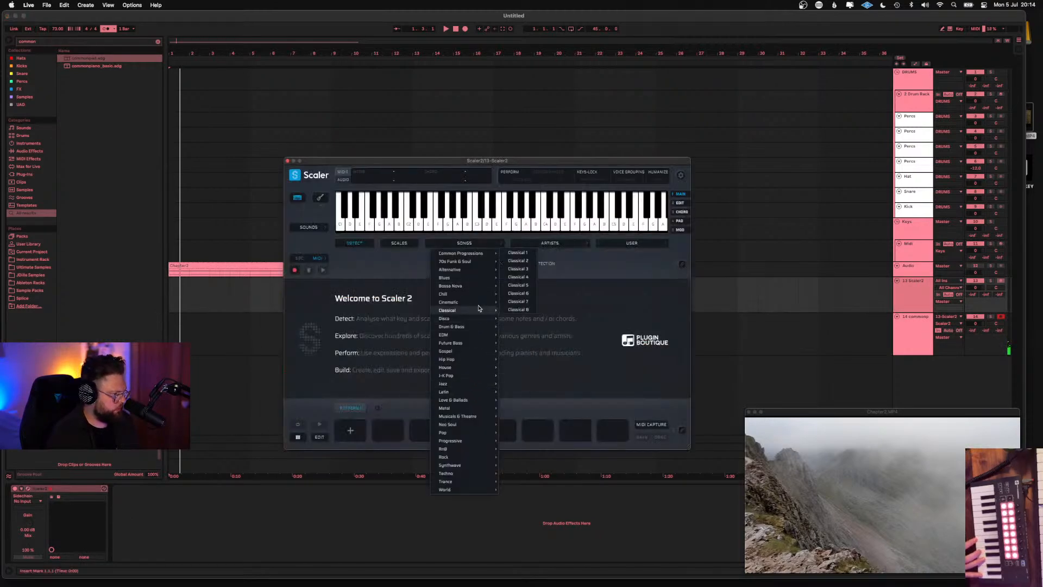
pyautogui.moveTo(489, 303)
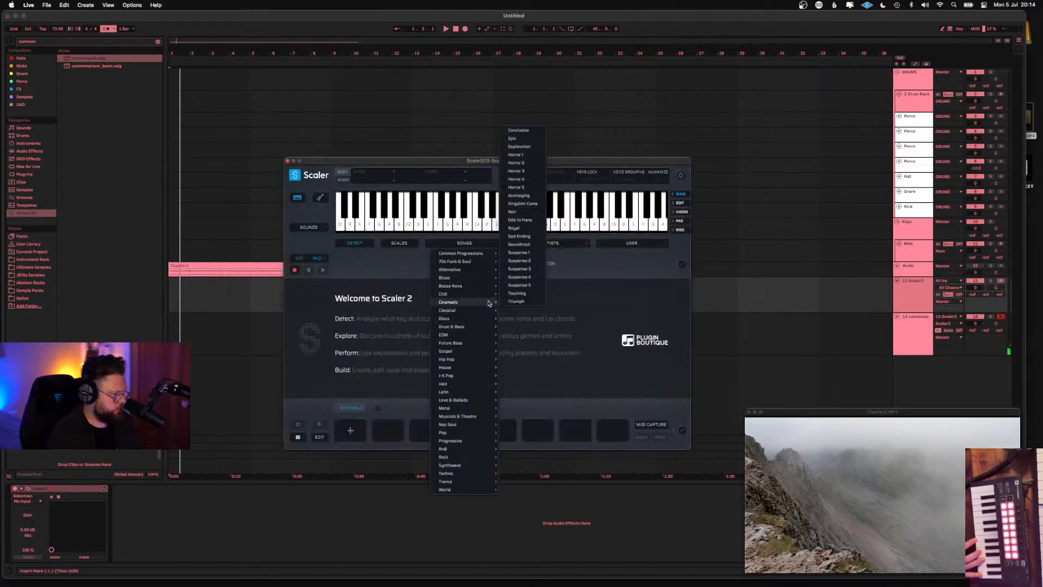
pyautogui.click(518, 196)
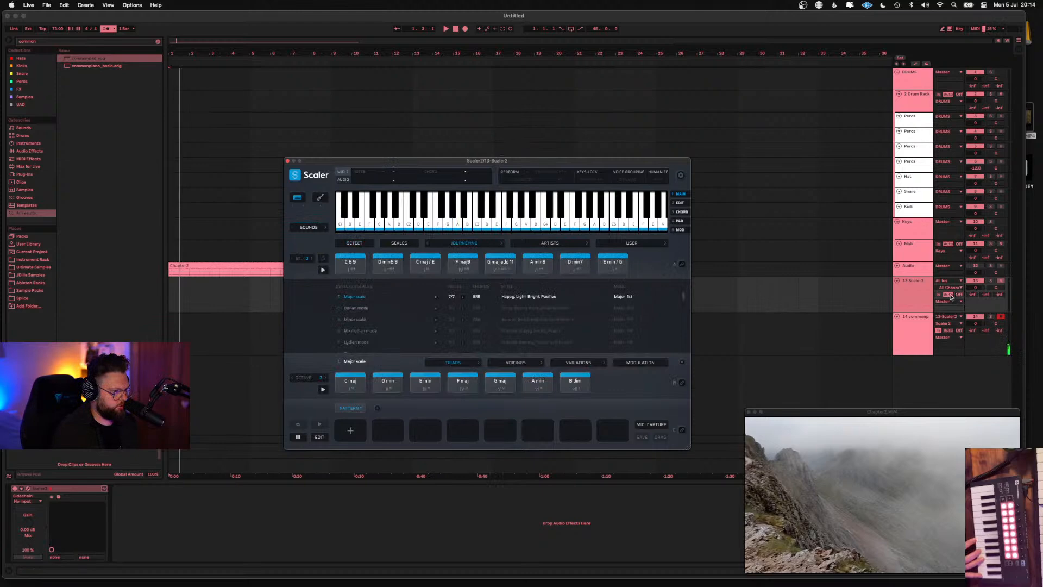
# Bind the Journeying chord row to the MIDI keyboard, keeping Scaler2 monitoring on Auto and commonpad monitoring on In
pyautogui.click(949, 332)
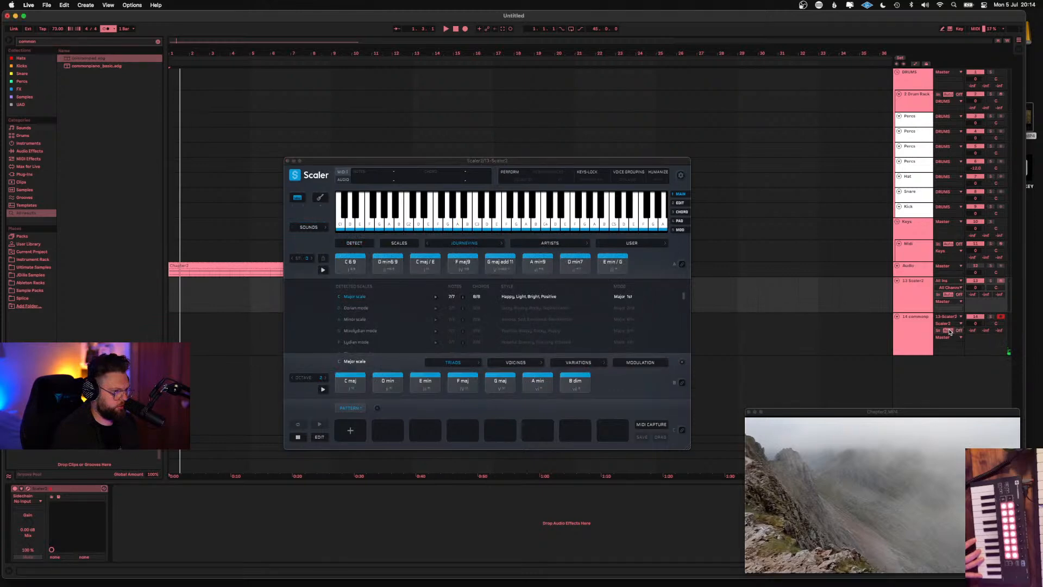
pyautogui.click(939, 295)
pyautogui.click(663, 272)
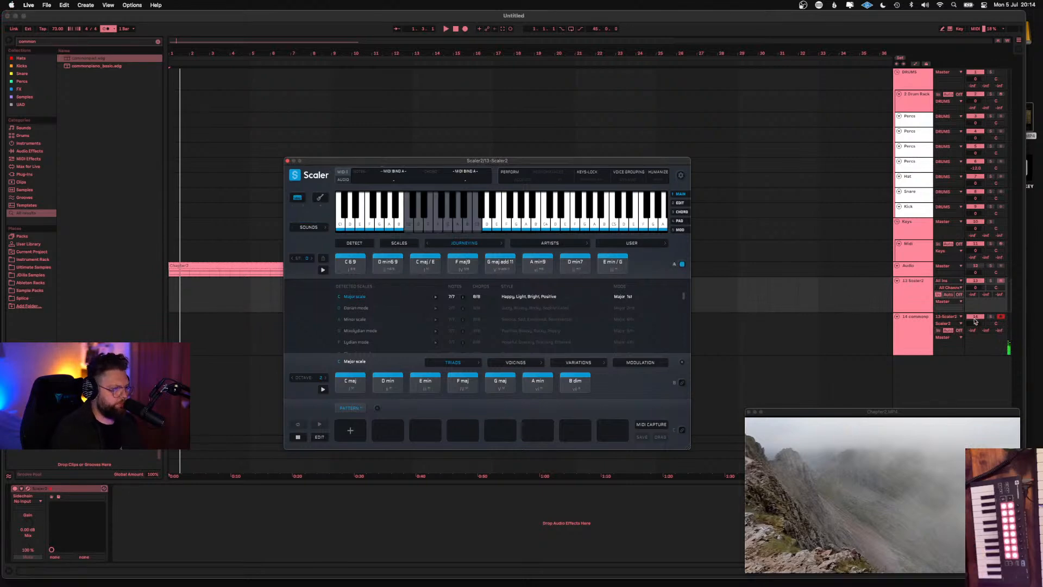
pyautogui.click(948, 294)
pyautogui.click(937, 330)
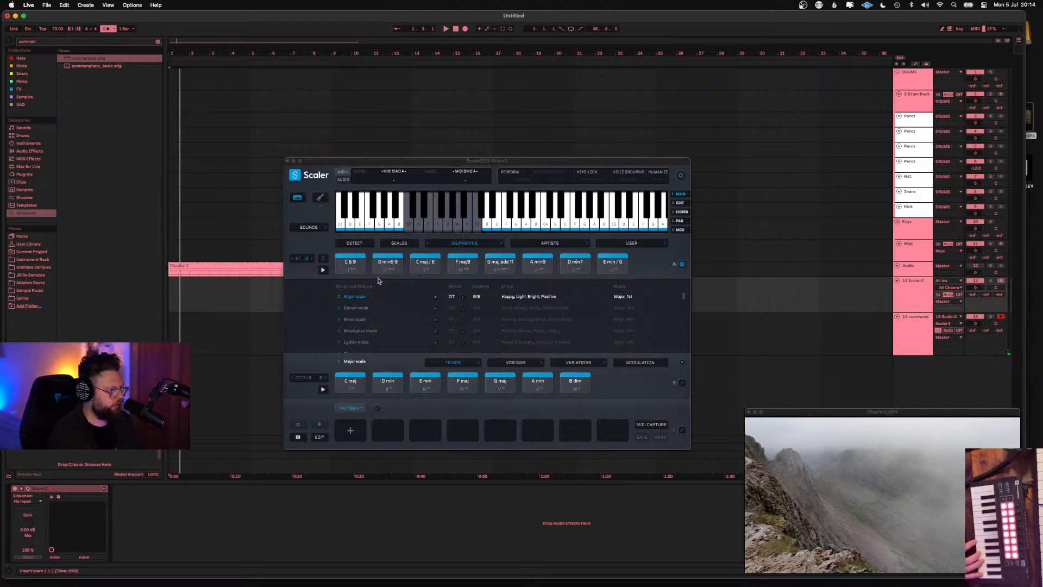
# Audition chords from the Journeying row, including F maj9, through the commonpad instrument
pyautogui.click(402, 266)
pyautogui.click(467, 263)
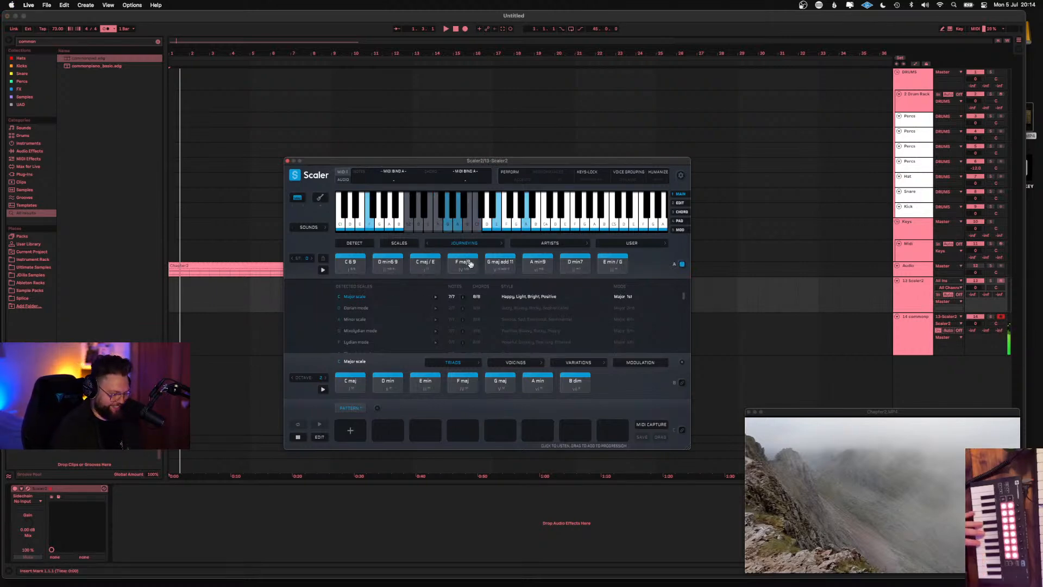
pyautogui.click(682, 264)
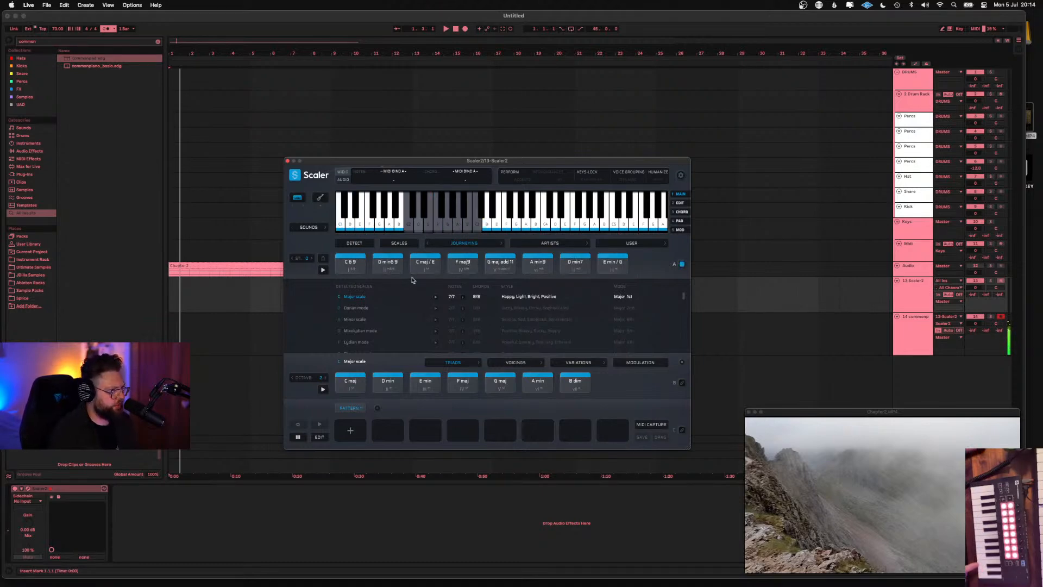
# Set the Keys group track's volume to -7 dB
pyautogui.click(972, 230)
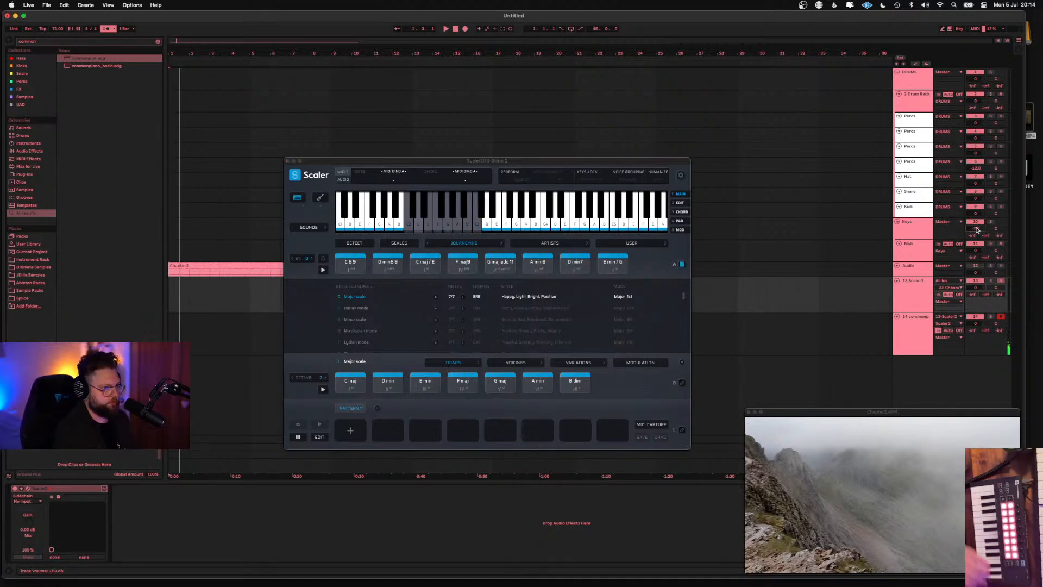
pyautogui.write('-7')
pyautogui.press('Return')
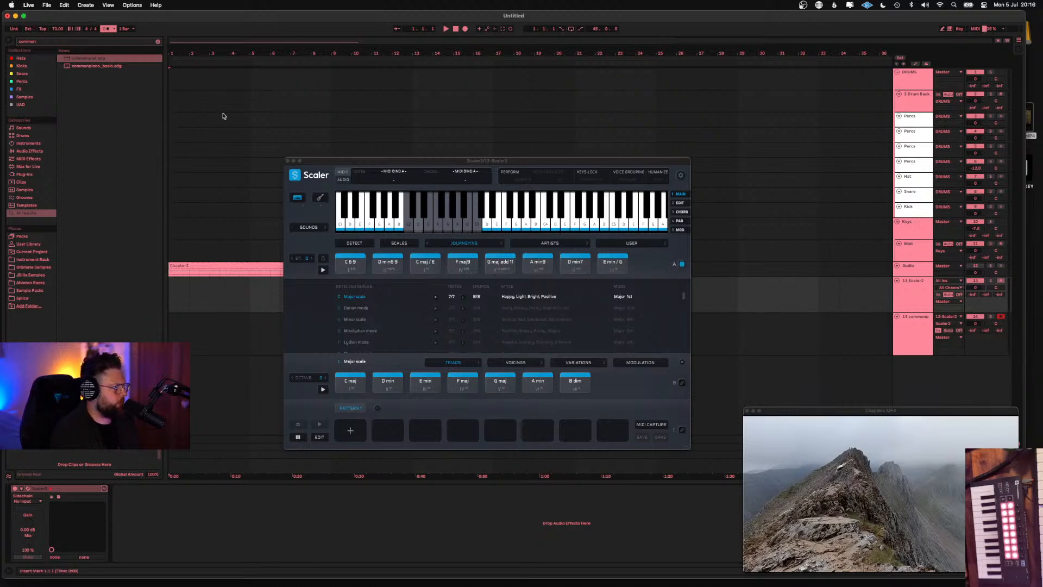
# Move the Chapter2 video window clear of the keyboard camera view and play the video to try chords over it
pyautogui.moveTo(855, 423); pyautogui.dragTo(830, 381)
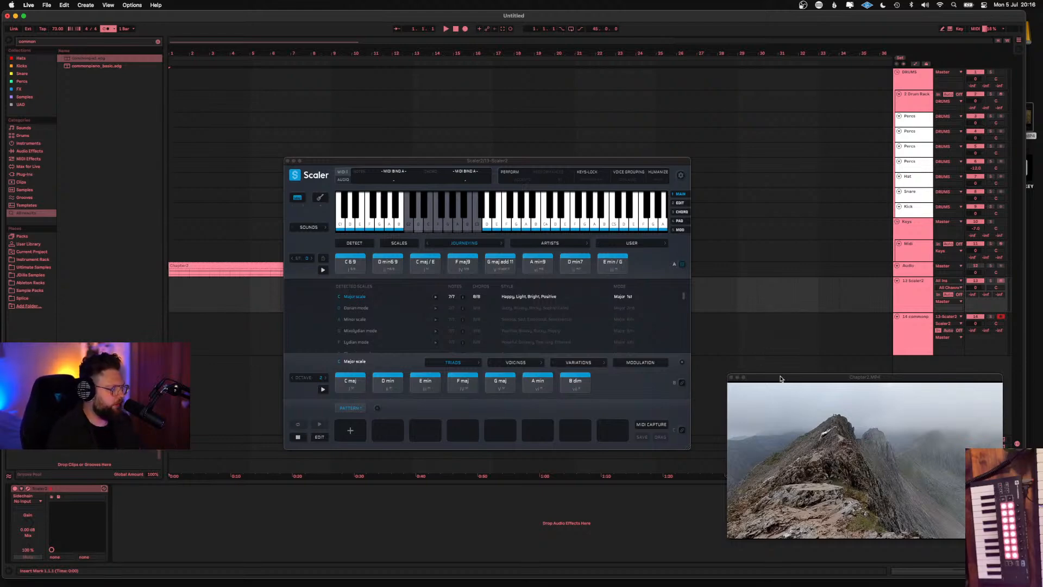
pyautogui.moveTo(775, 379); pyautogui.dragTo(764, 373)
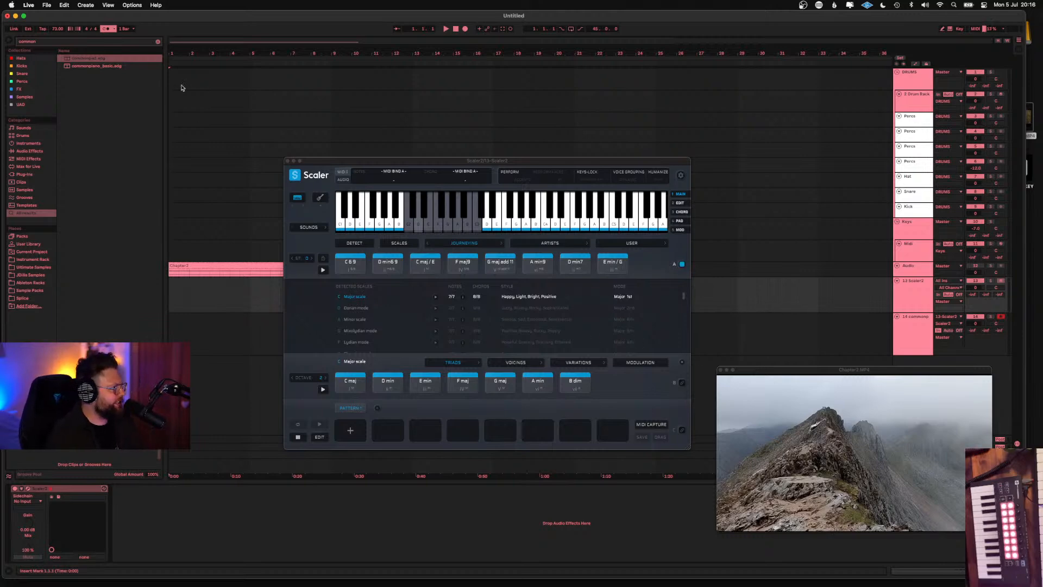
pyautogui.click(446, 29)
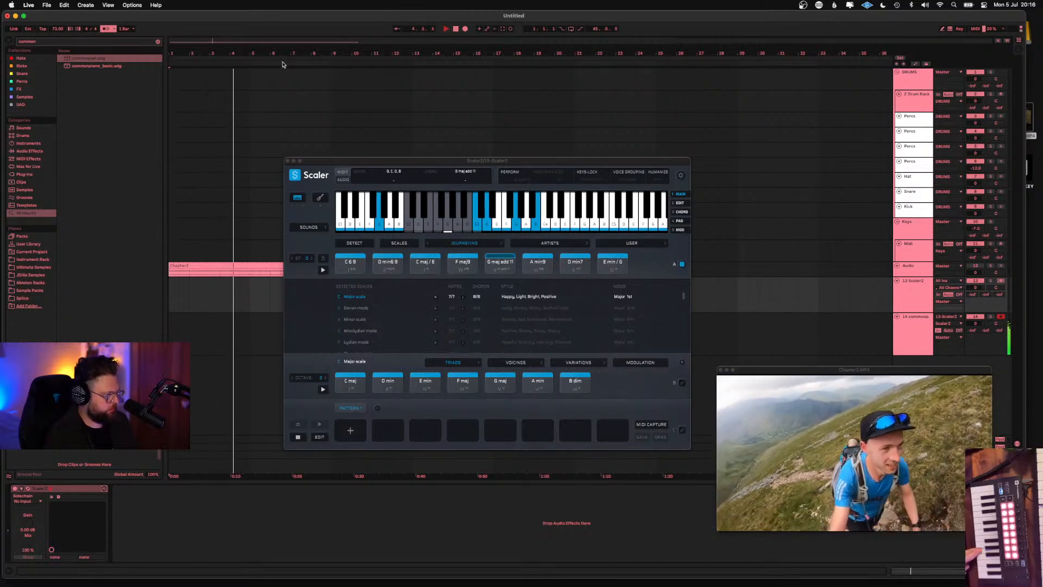
# Raise the project tempo to 88 BPM and check it by replaying the video from bar 3
pyautogui.moveTo(58, 29); pyautogui.dragTo(57, 32)
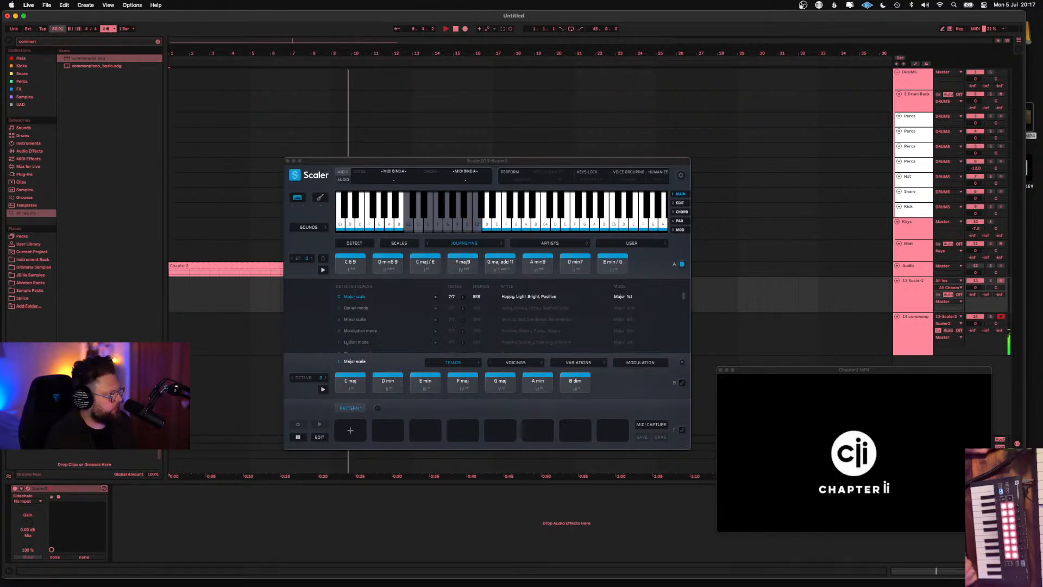
pyautogui.click(213, 146)
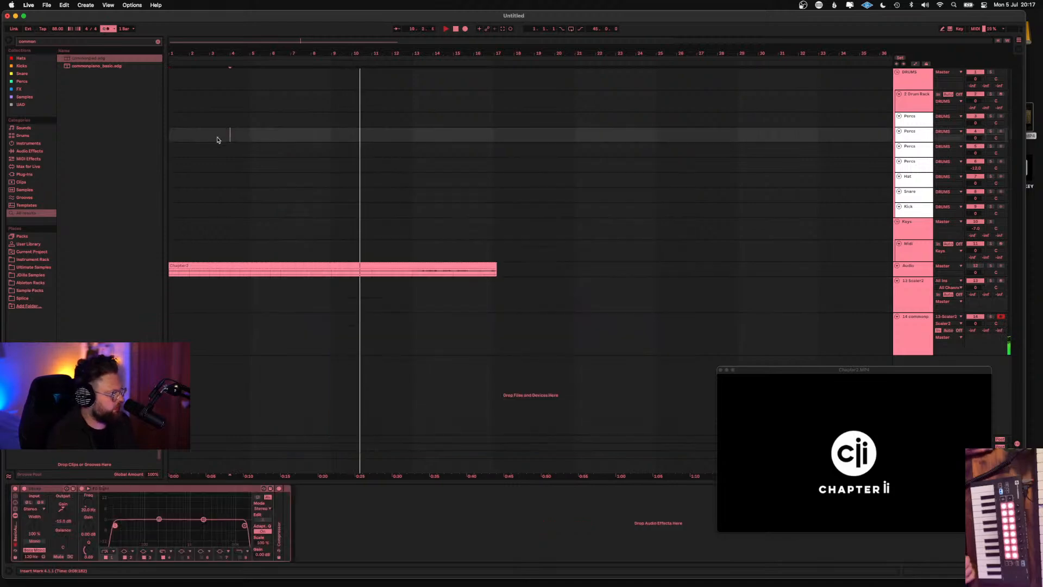
pyautogui.press('space')
pyautogui.press('space')
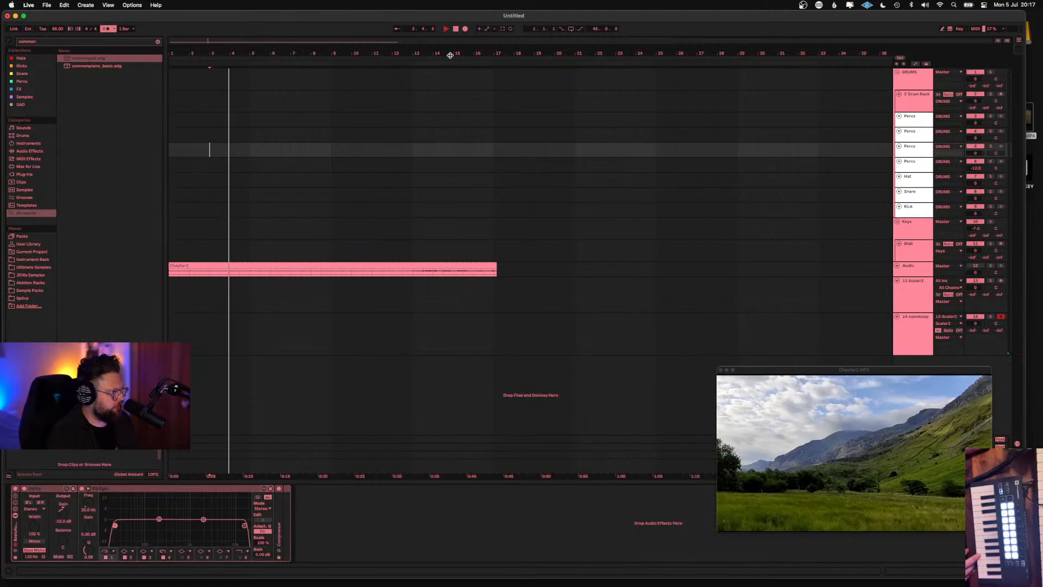
pyautogui.press('space')
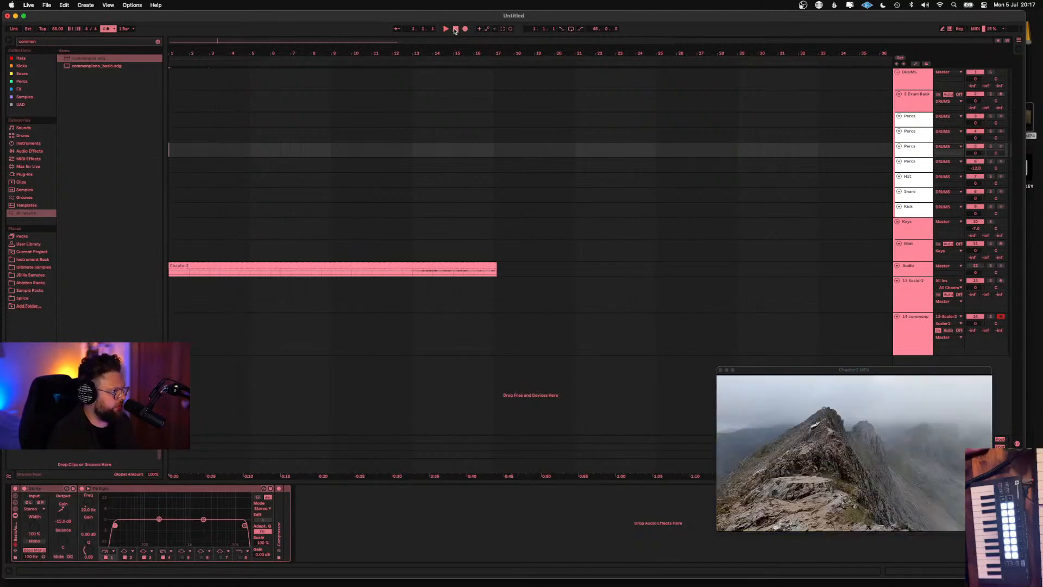
# Play the video from the beginning with the Scaler2 track selected to try chords over it, and return to the start
pyautogui.press('Home')
pyautogui.click(449, 30)
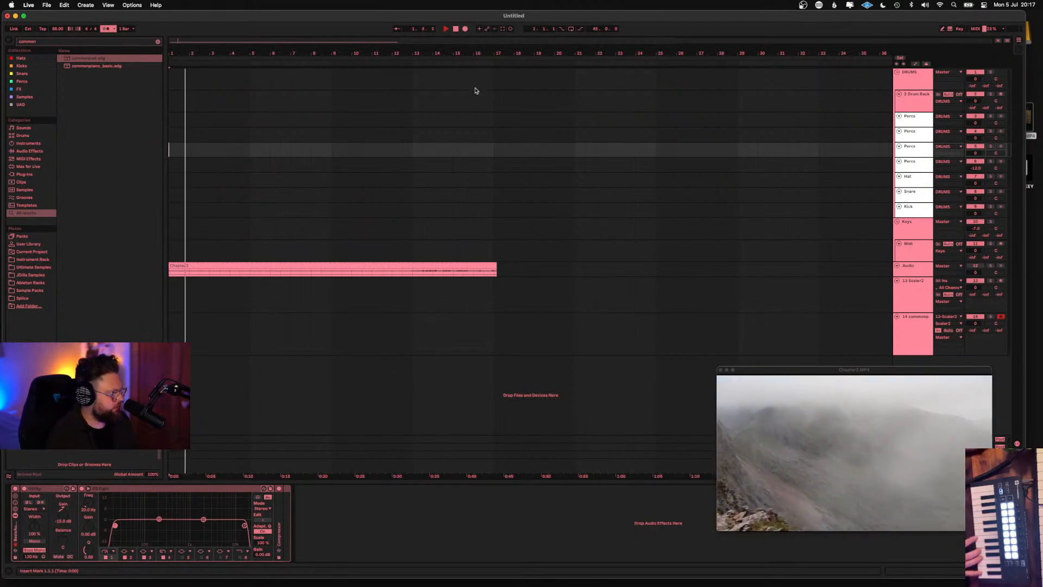
pyautogui.click(927, 330)
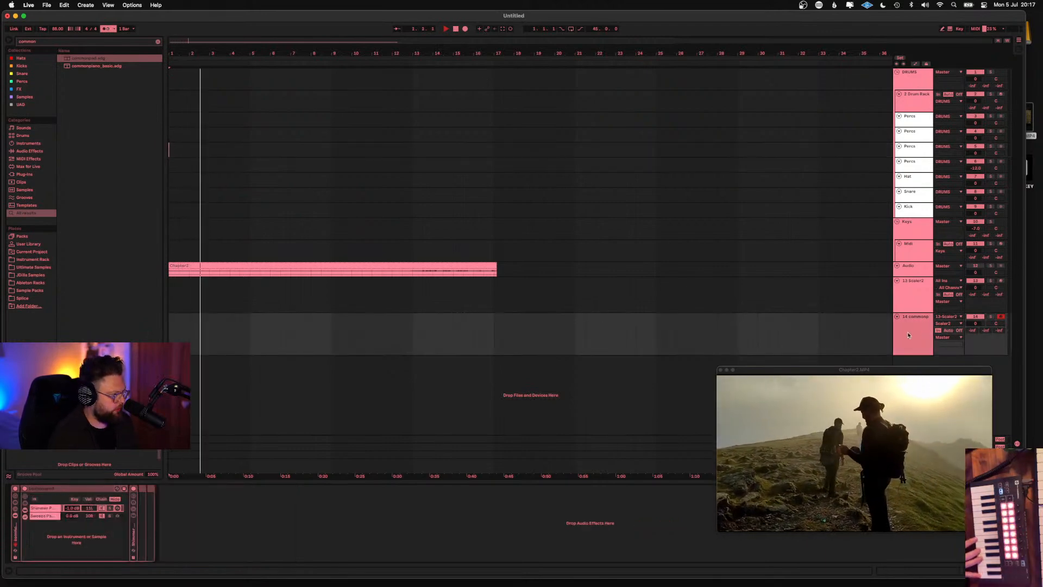
pyautogui.click(911, 298)
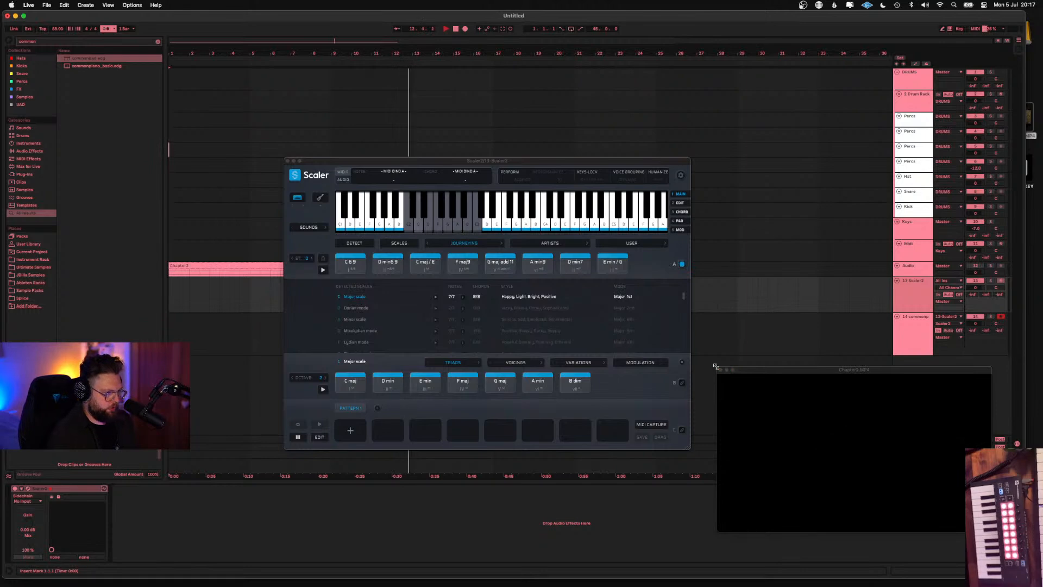
pyautogui.press('space')
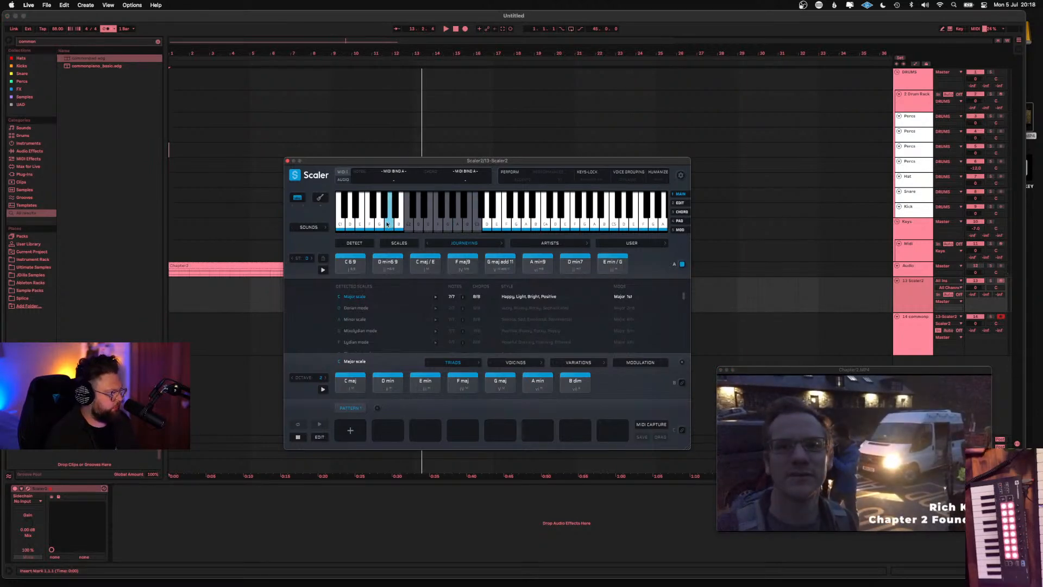
pyautogui.click(454, 29)
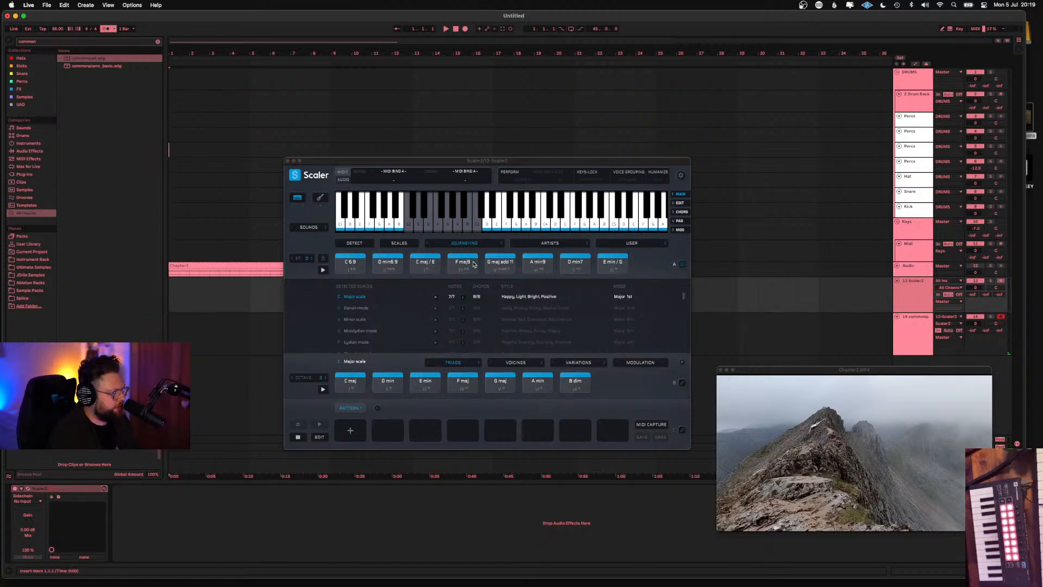
# Build a progression in Scaler's pattern from the F maj9, G maj add 11, C maj / E and A min9 chords
pyautogui.moveTo(473, 264); pyautogui.dragTo(351, 430)
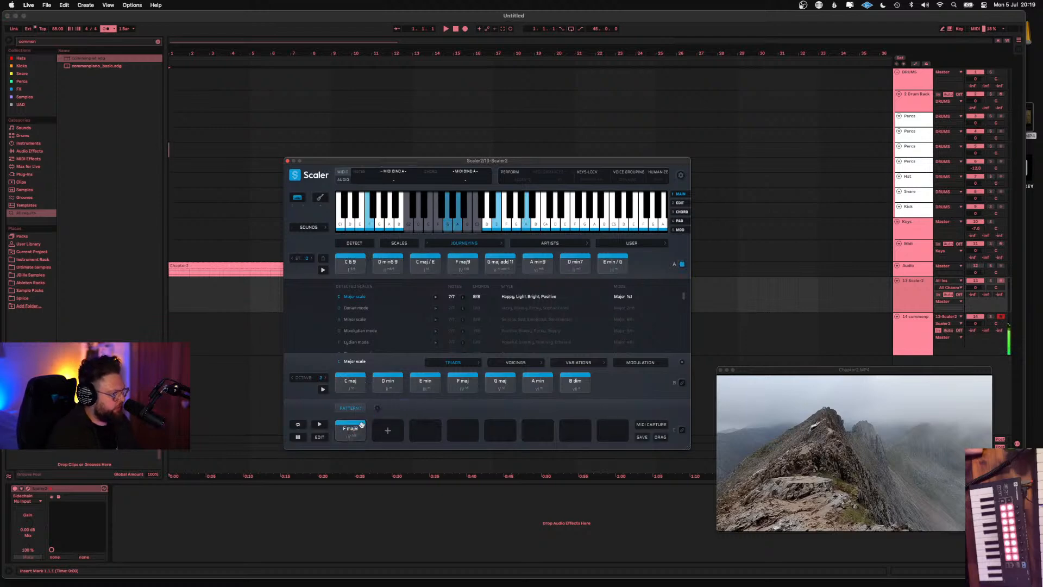
pyautogui.moveTo(500, 260); pyautogui.dragTo(389, 430)
pyautogui.click(538, 255)
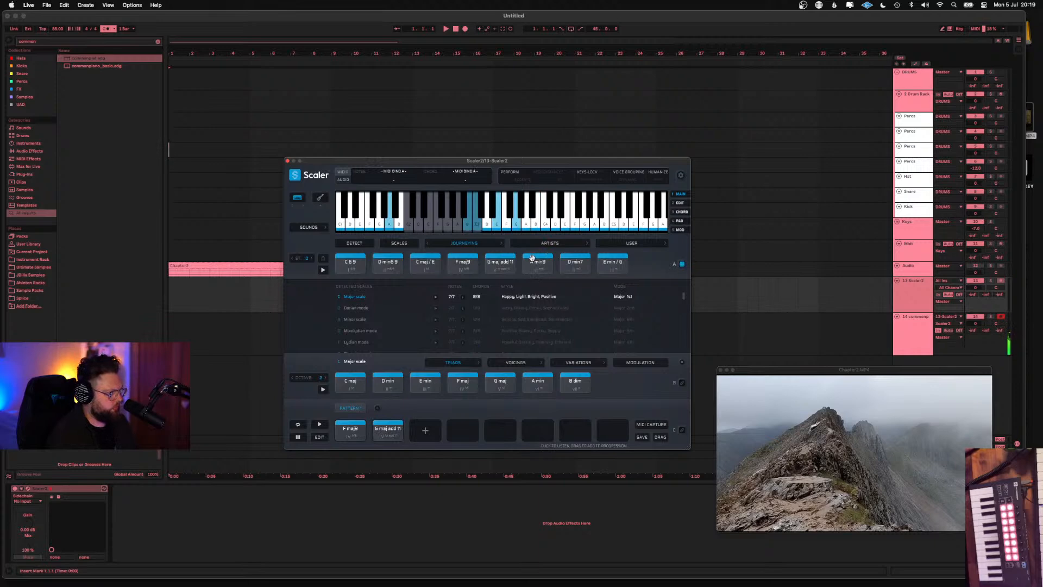
pyautogui.moveTo(425, 260); pyautogui.dragTo(425, 429)
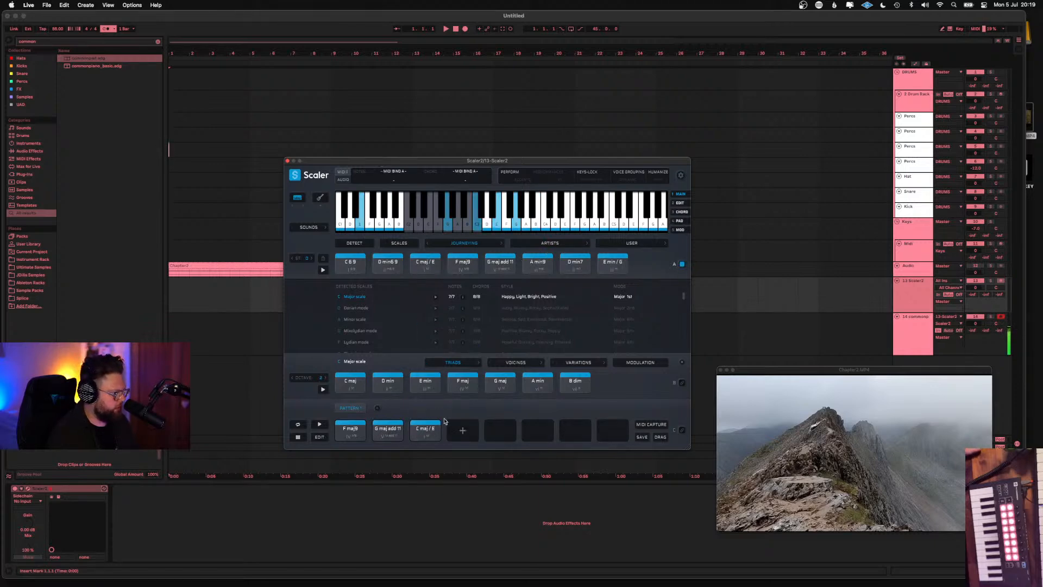
pyautogui.moveTo(537, 261); pyautogui.dragTo(463, 430)
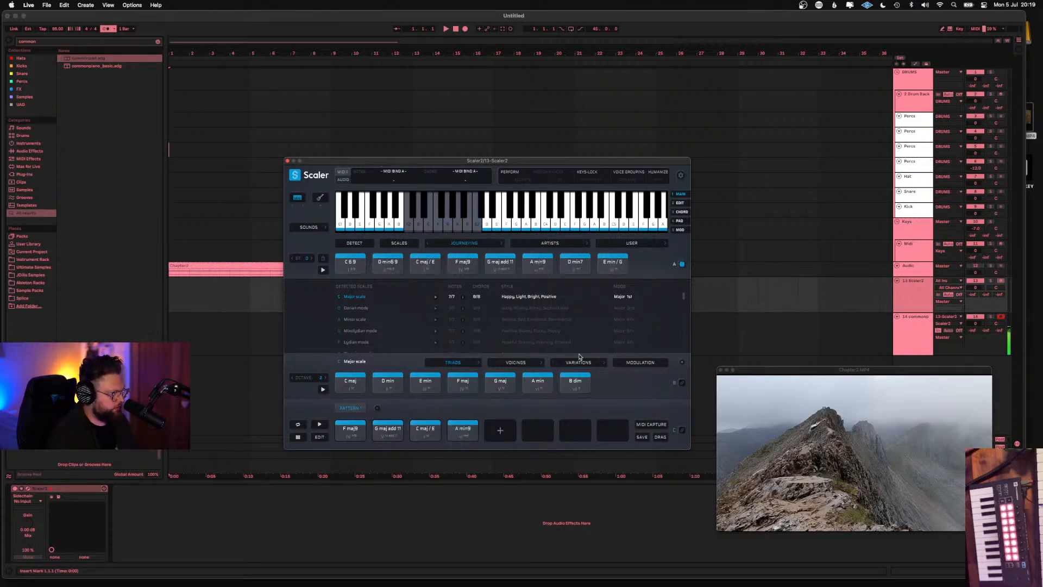
# Add the E min / G chord to the pattern in Scaler and bind incoming MIDI notes to the pattern's chords
pyautogui.moveTo(612, 261); pyautogui.dragTo(501, 430)
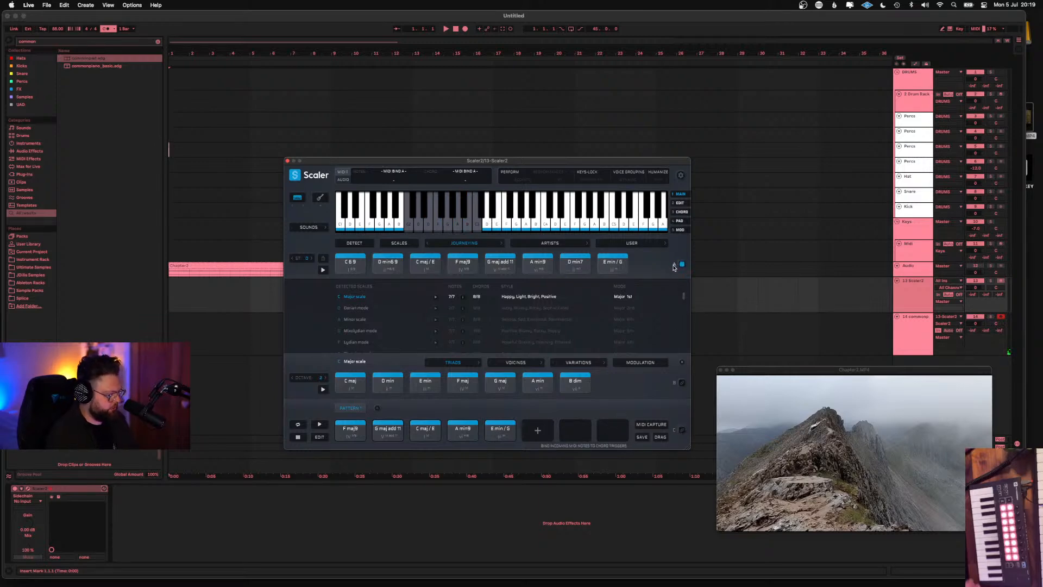
pyautogui.click(682, 430)
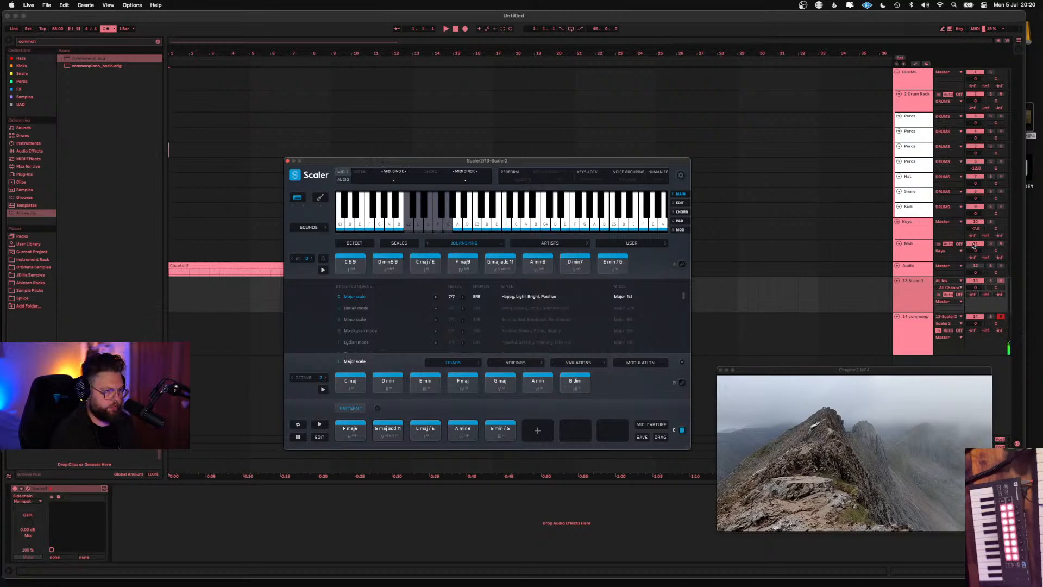
# Adjust the Keys group's volume and play the video from the beginning to try the progression over it
pyautogui.moveTo(976, 228); pyautogui.dragTo(975, 232)
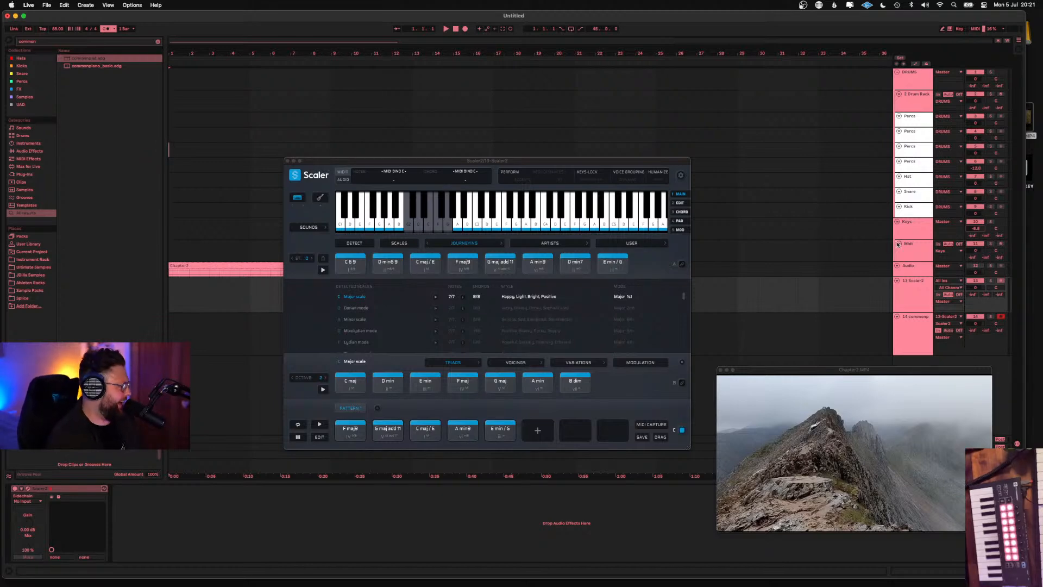
pyautogui.click(572, 122)
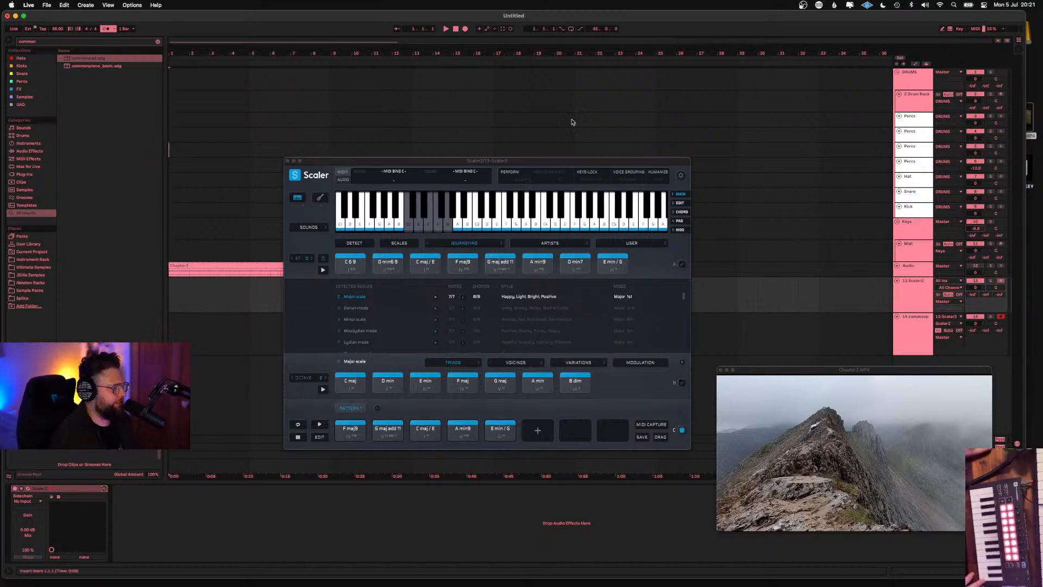
pyautogui.press('space')
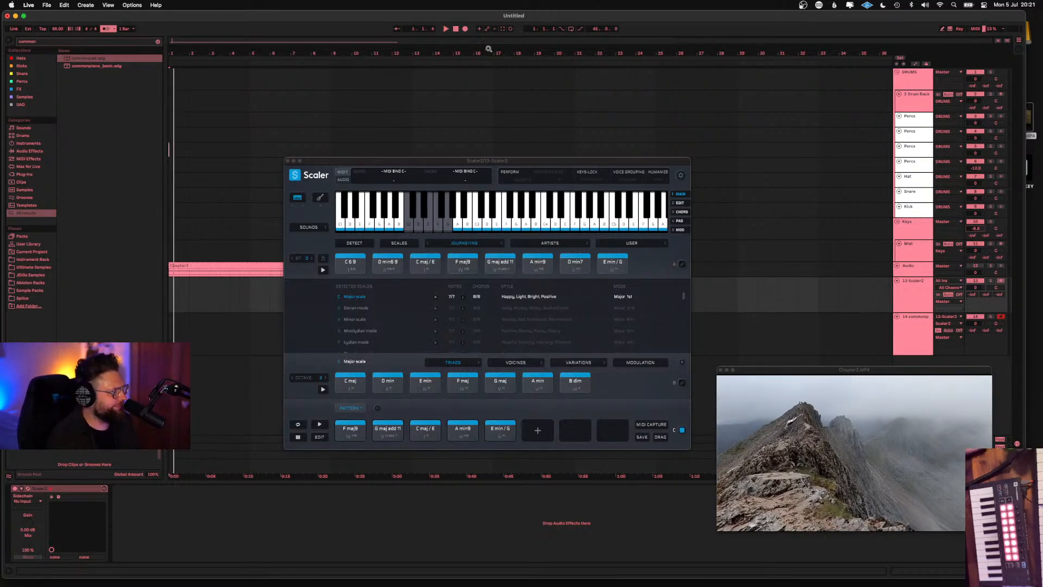
pyautogui.press('space')
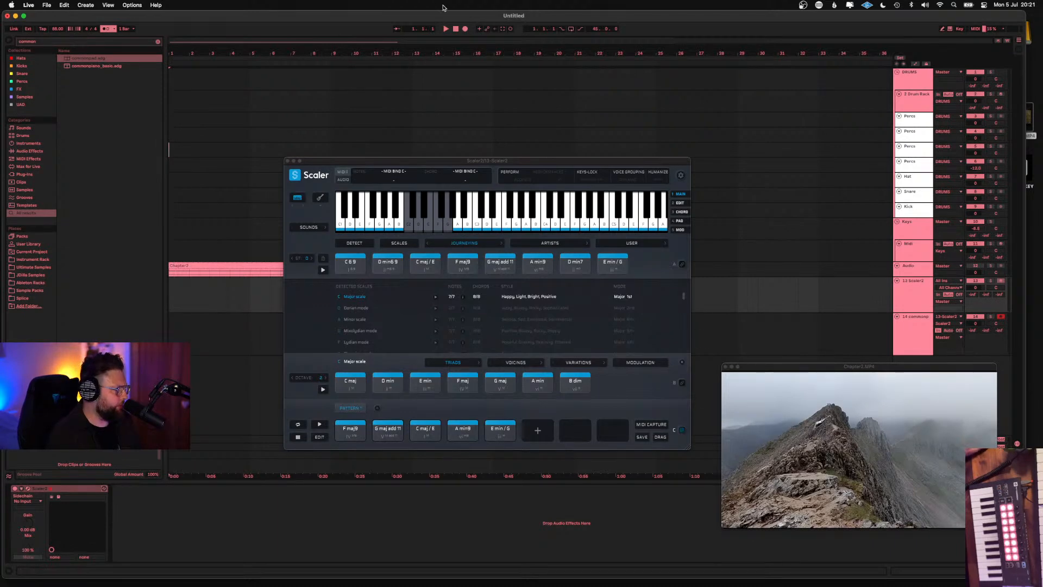
pyautogui.click(446, 29)
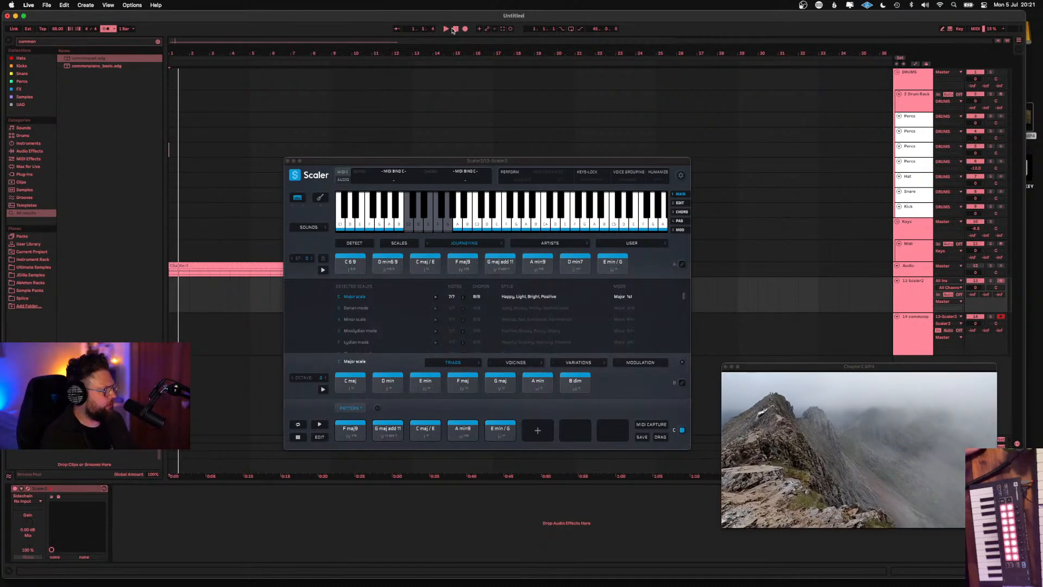
pyautogui.click(454, 29)
pyautogui.click(446, 29)
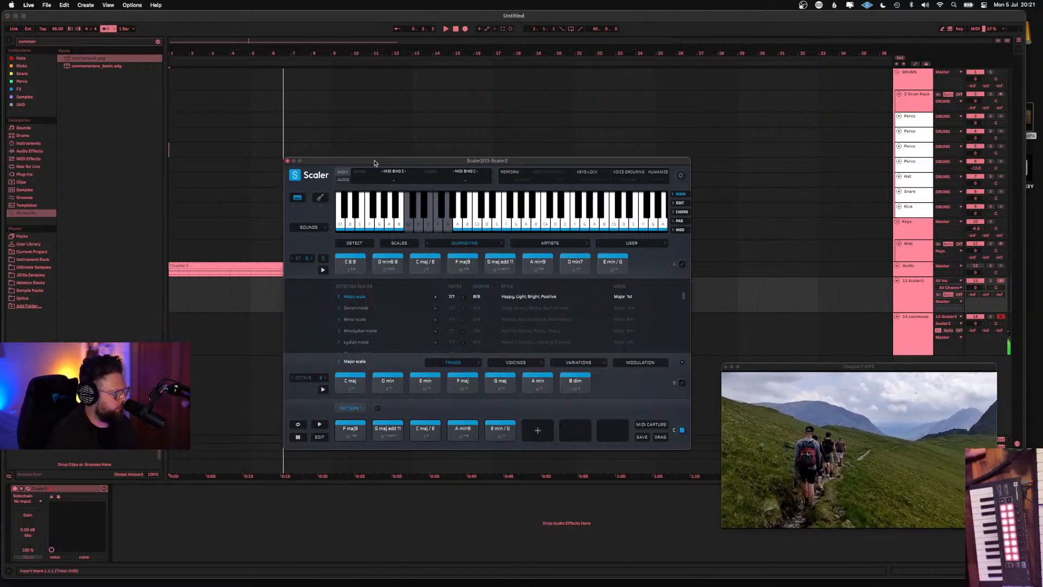
# Move the Scaler window clear of the Chapter2 clip and return the playhead to the start of the arrangement
pyautogui.moveTo(375, 161); pyautogui.dragTo(511, 110)
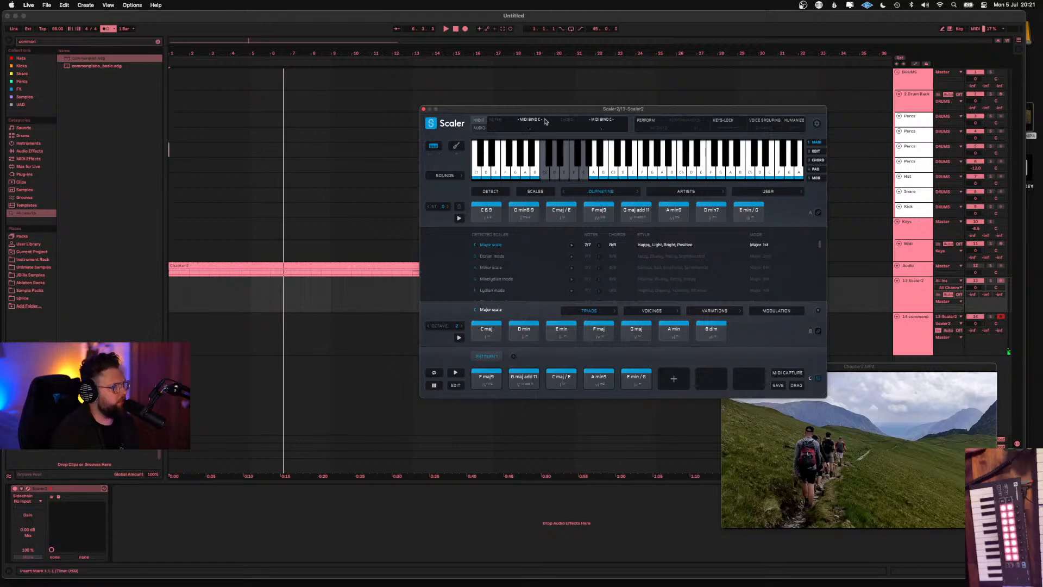
pyautogui.click(951, 30)
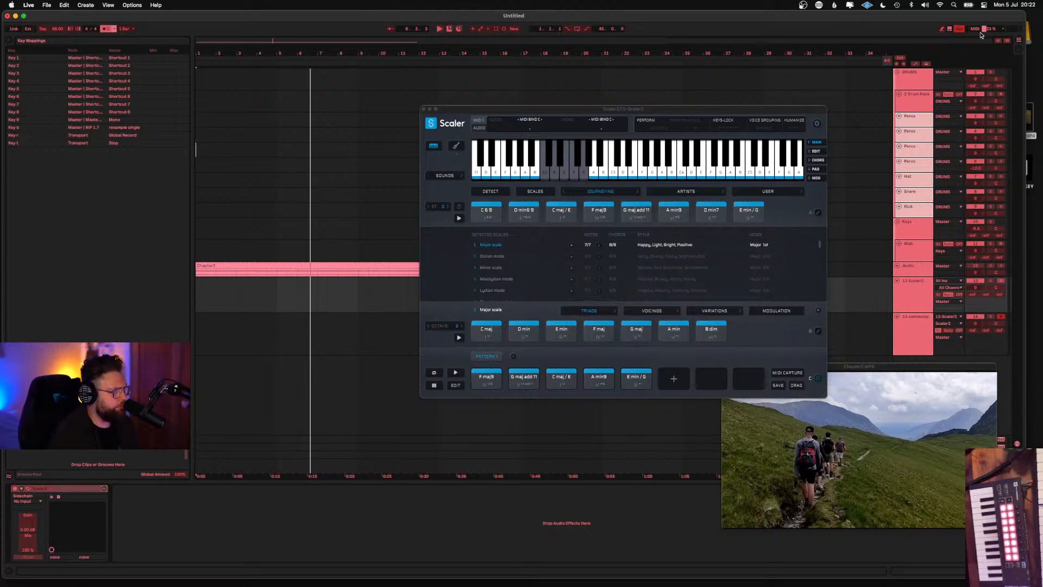
pyautogui.click(957, 30)
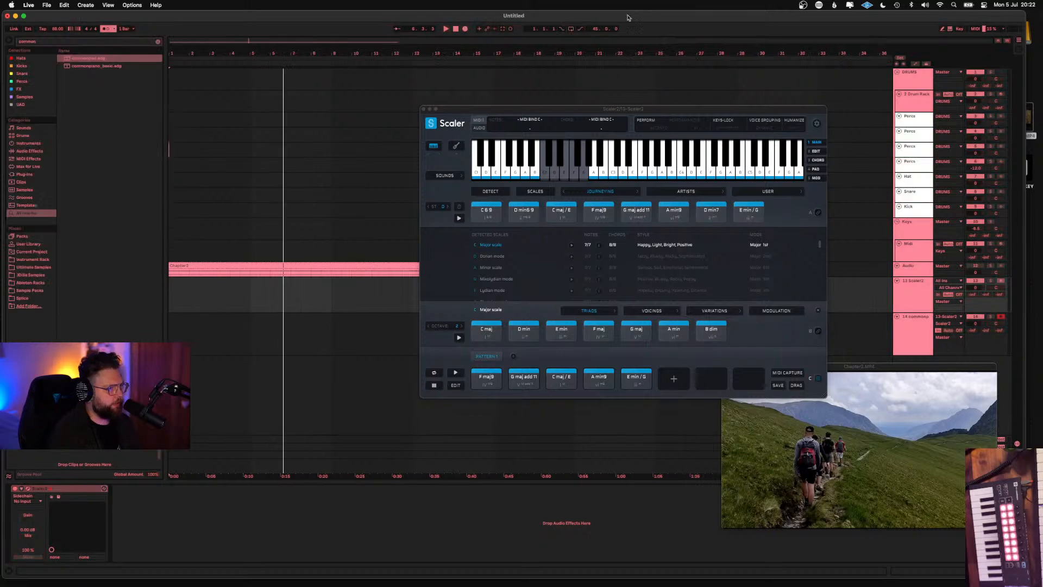
pyautogui.click(455, 29)
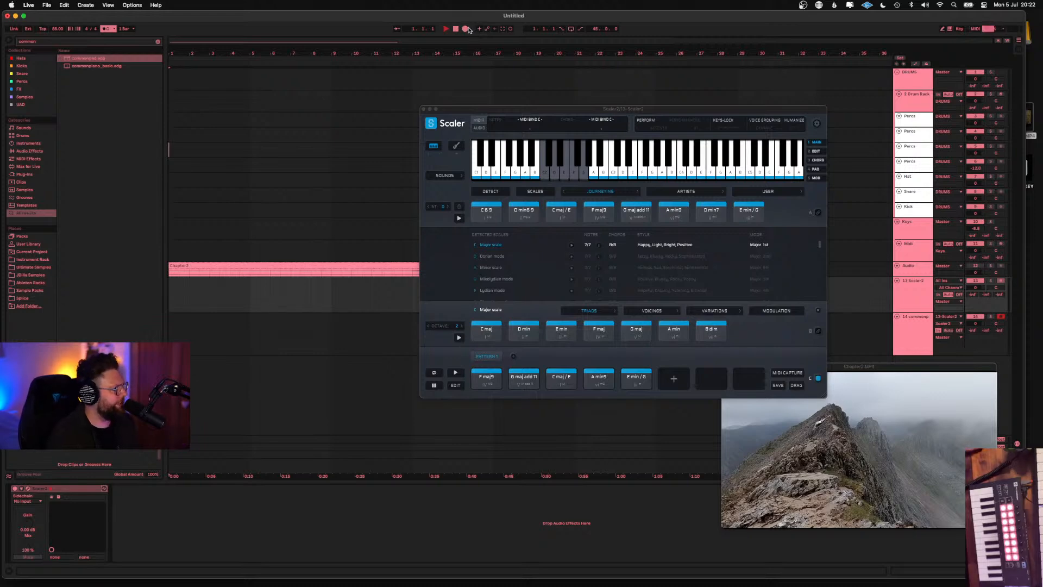
pyautogui.moveTo(511, 108); pyautogui.dragTo(634, 57)
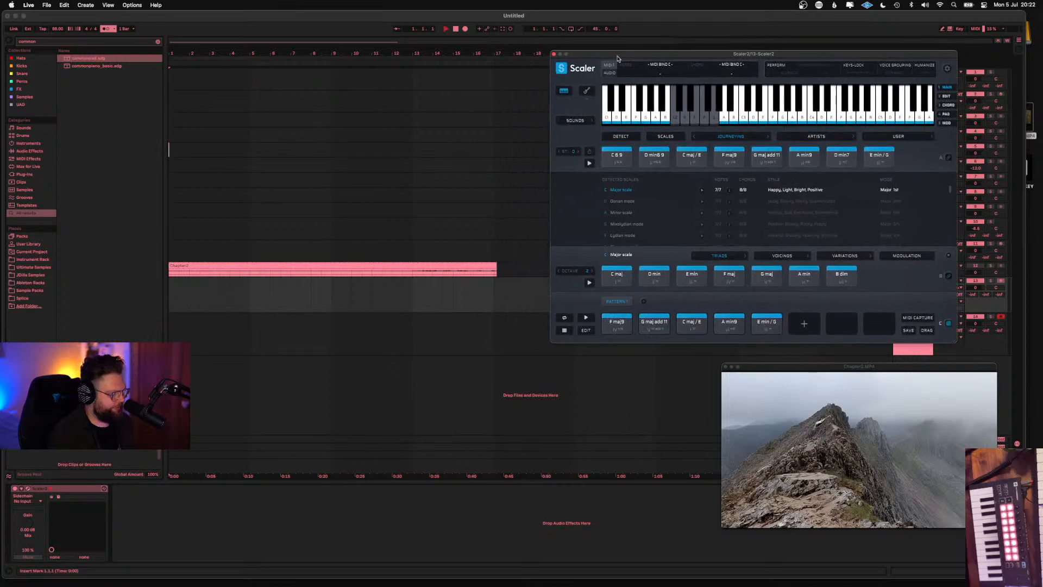
# Record the chord progression over the video and trim the recorded clip on the Scaler2 track to eight bars
pyautogui.click(455, 29)
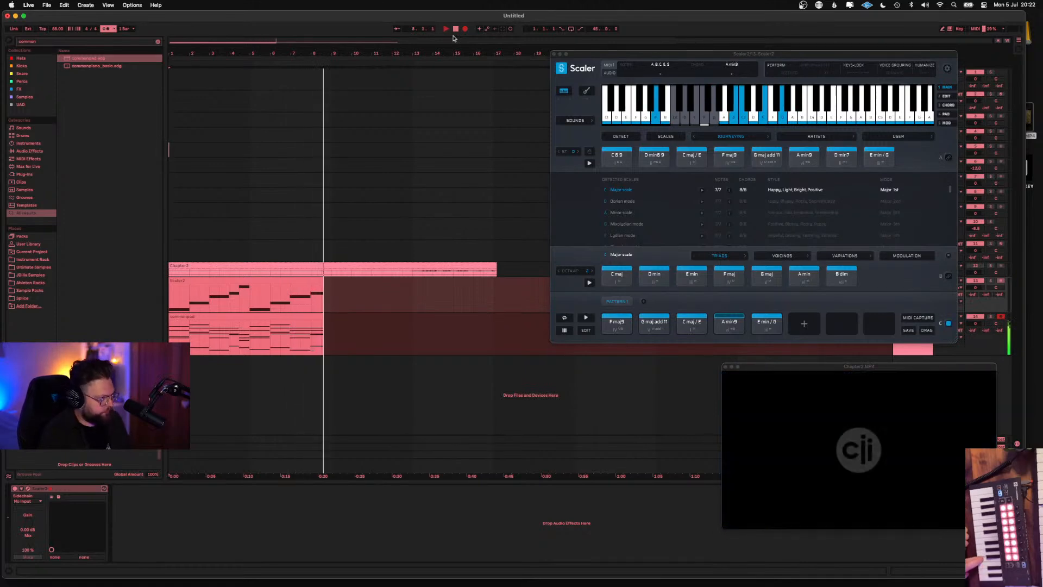
pyautogui.press('space')
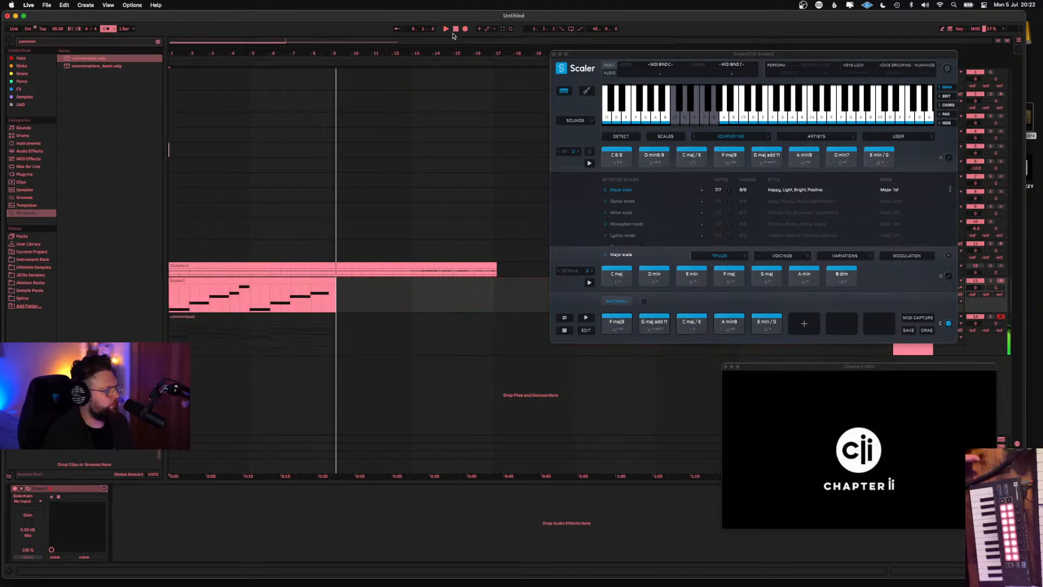
pyautogui.moveTo(336, 281); pyautogui.dragTo(333, 282)
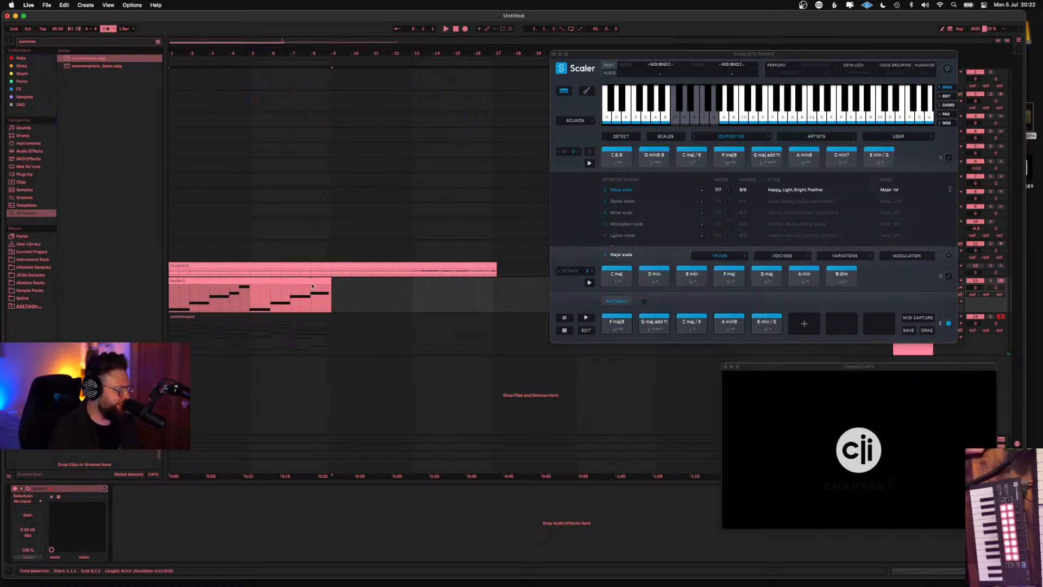
pyautogui.click(313, 285)
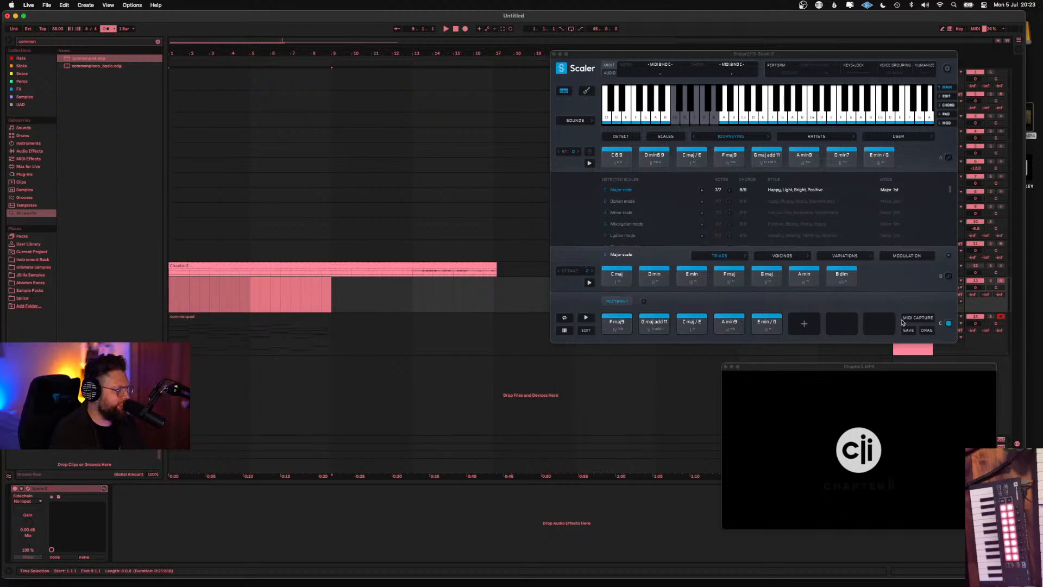
# Capture the progression over the video with Scaler's MIDI Capture and place the captured MIDI at bar 1 of the commonpad track
pyautogui.click(595, 56)
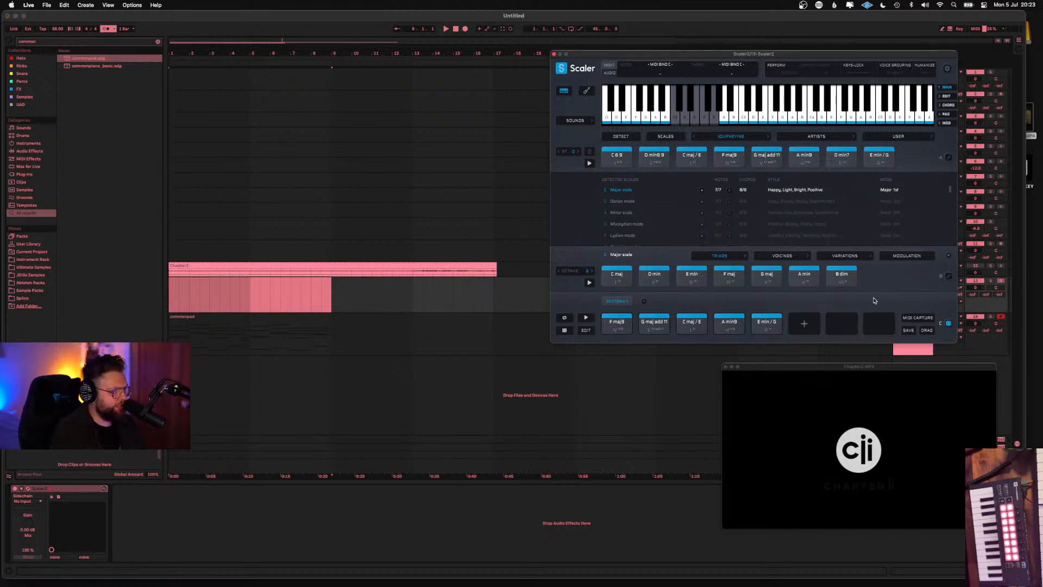
pyautogui.click(917, 319)
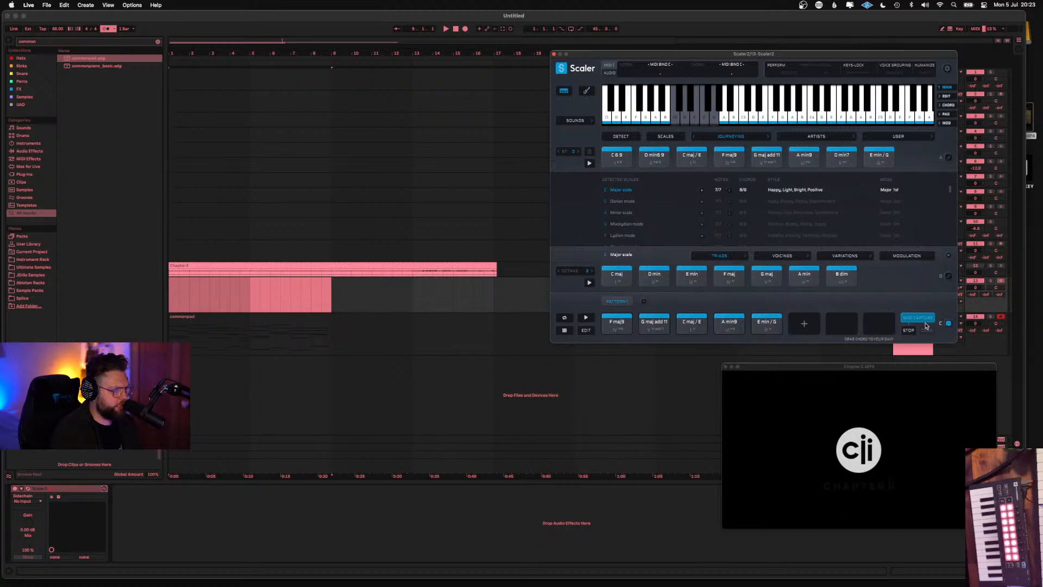
pyautogui.press('space')
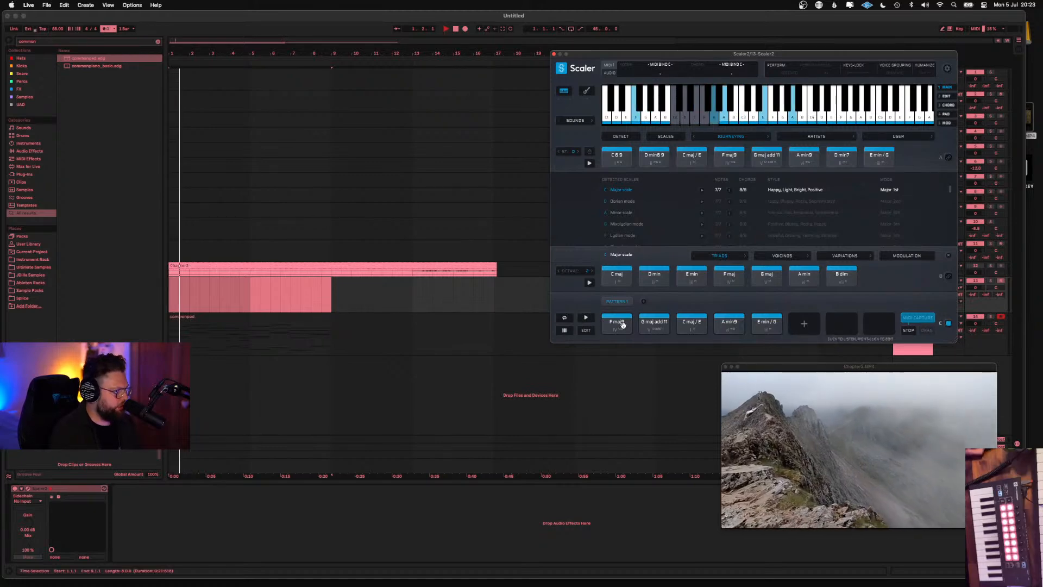
pyautogui.click(624, 323)
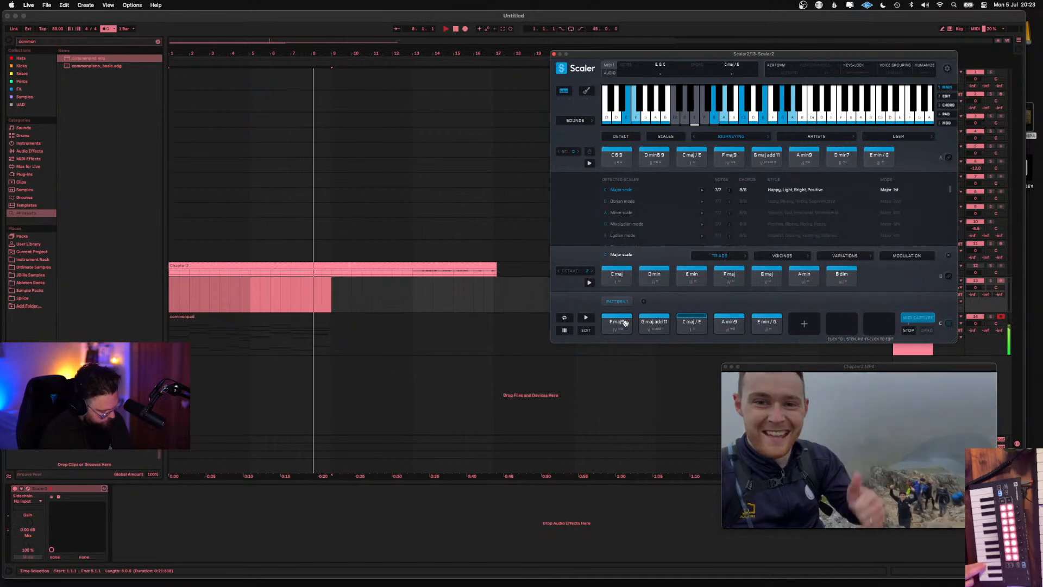
pyautogui.click(913, 329)
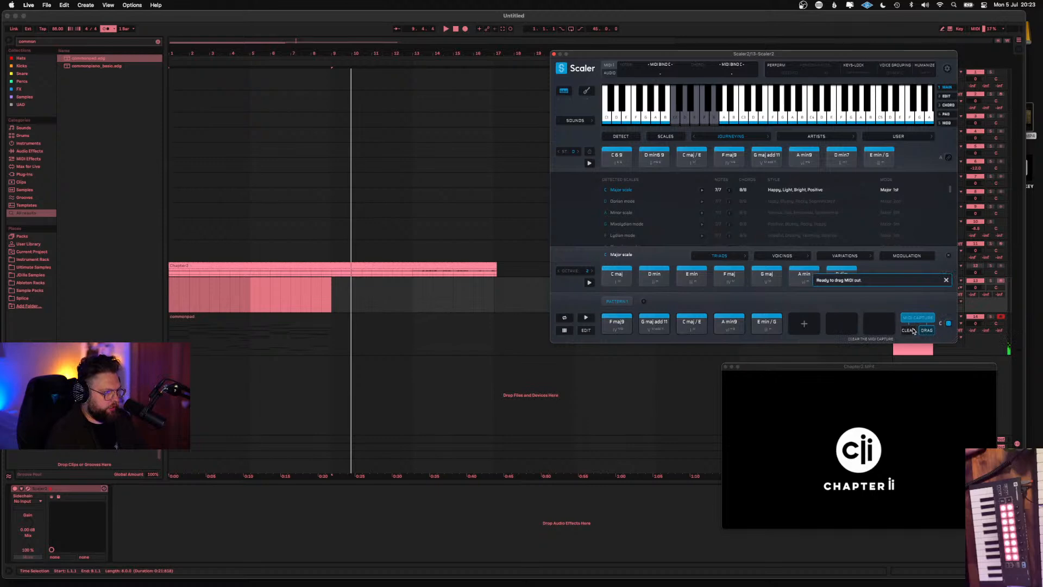
pyautogui.moveTo(923, 331); pyautogui.dragTo(169, 329)
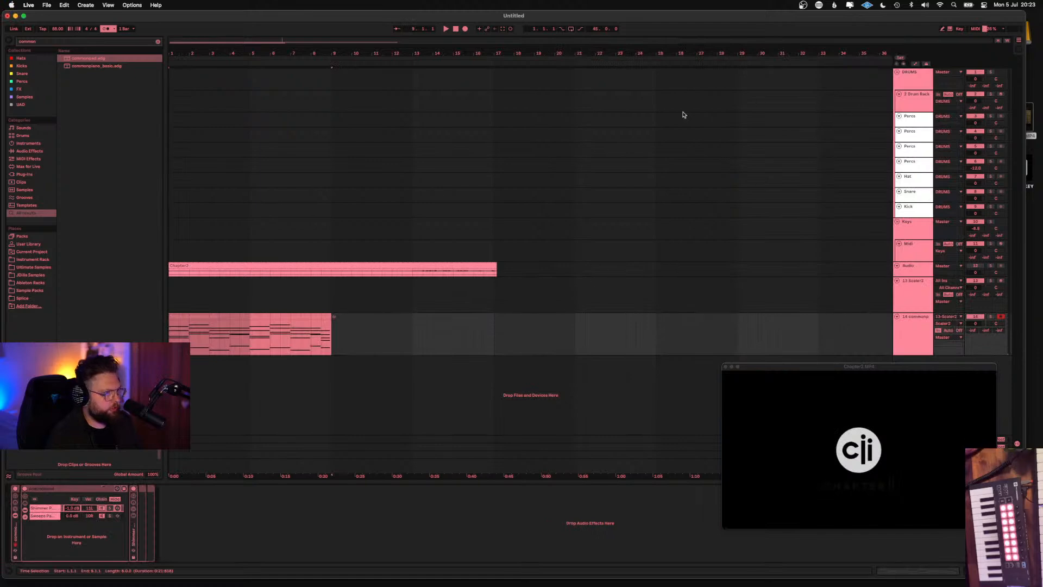
# Set the commonpad track's monitoring to Auto and play the captured clip with the video from the beginning
pyautogui.press('space')
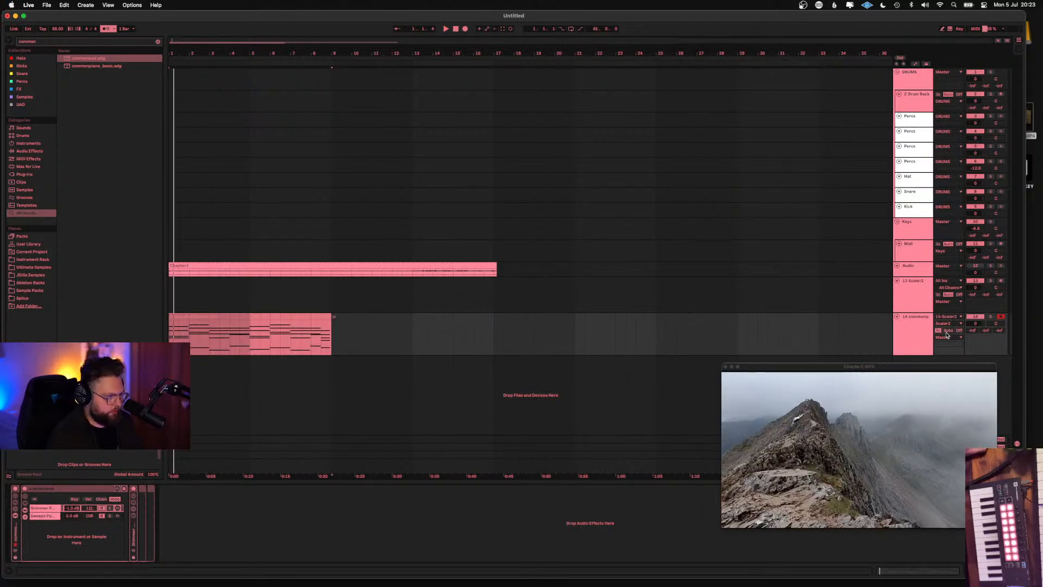
pyautogui.click(948, 331)
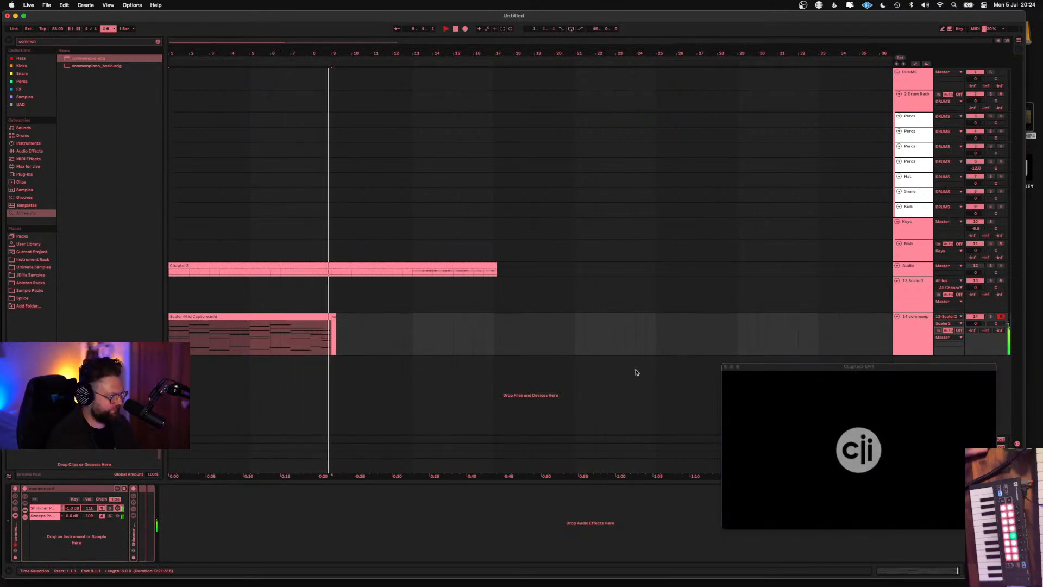
pyautogui.press('space')
# Trim the end of the captured clip on the commonpad track back to bar 9 so it spans eight bars
pyautogui.click(337, 319)
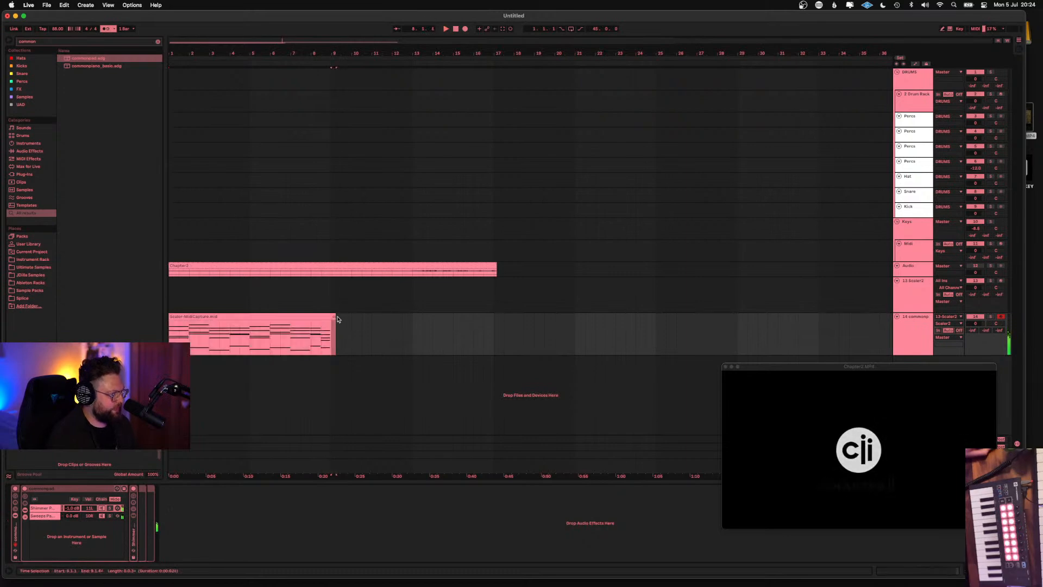
pyautogui.click(352, 320)
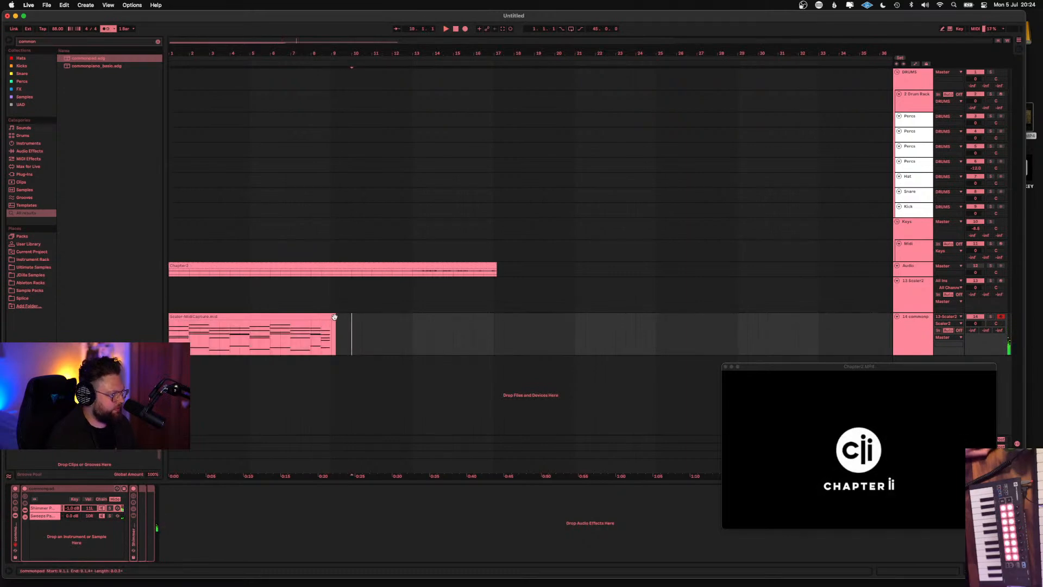
pyautogui.click(334, 317)
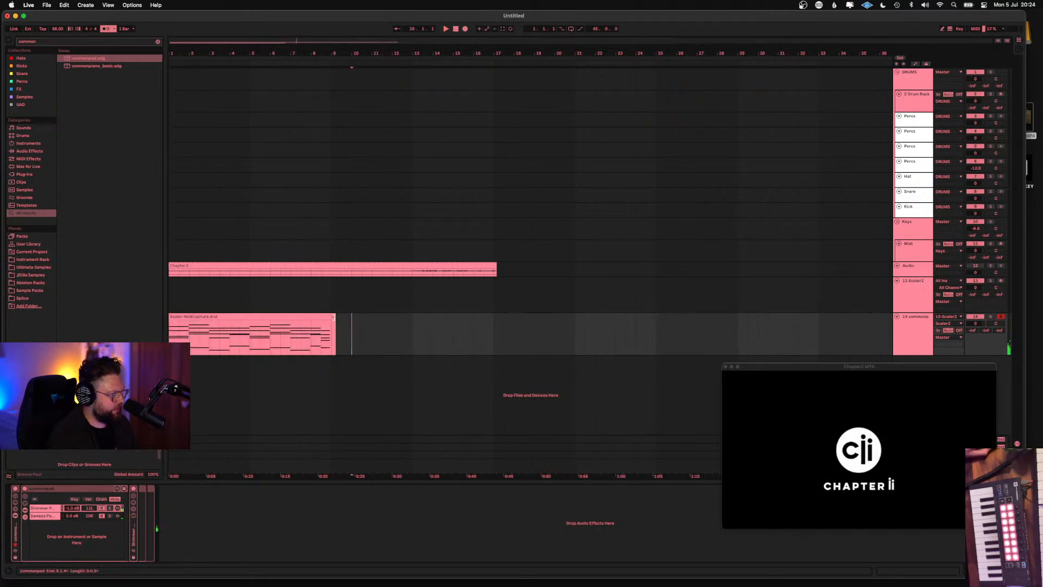
pyautogui.click(329, 316)
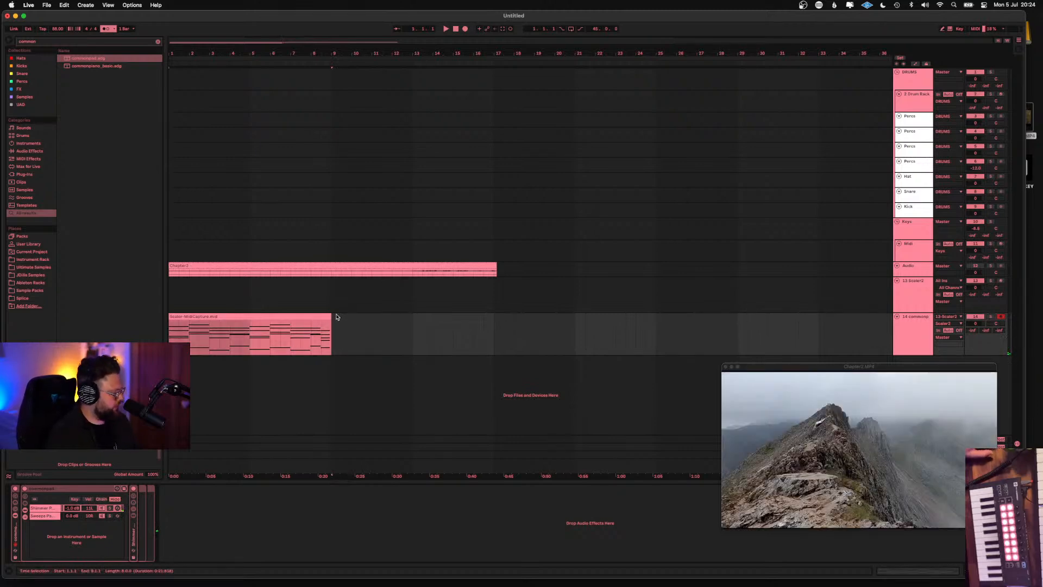
# Duplicate the eight-bar chord clip directly after itself and consolidate both copies into one 16-bar clip
pyautogui.press('super+d')
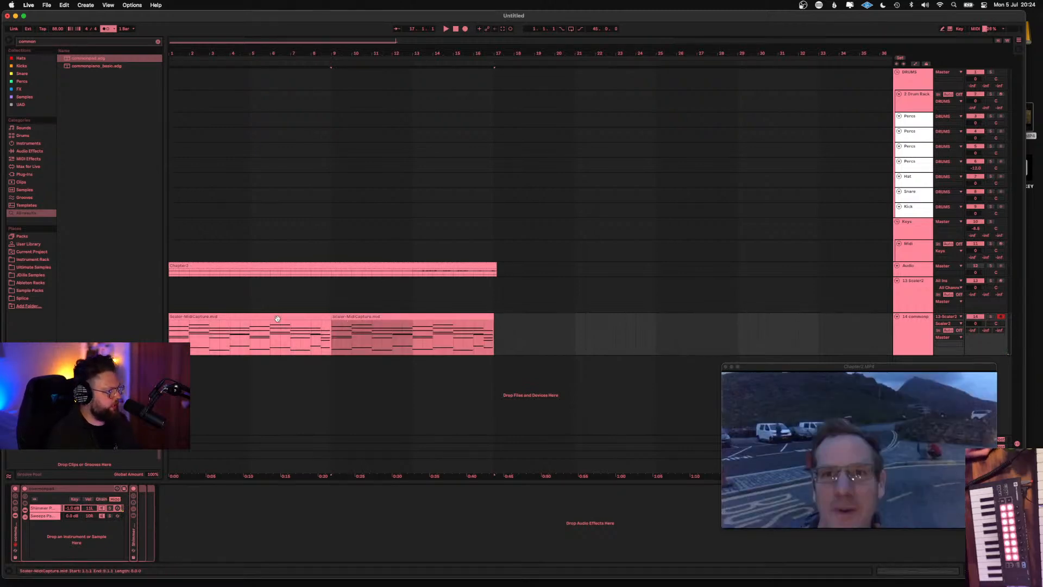
pyautogui.click(361, 322)
pyautogui.click(393, 315)
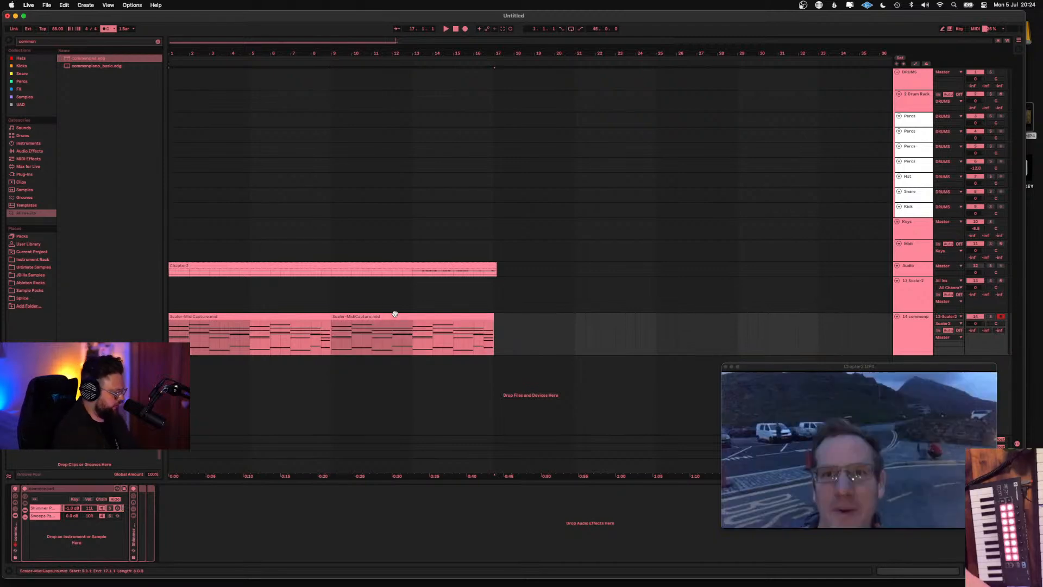
pyautogui.press('super+z')
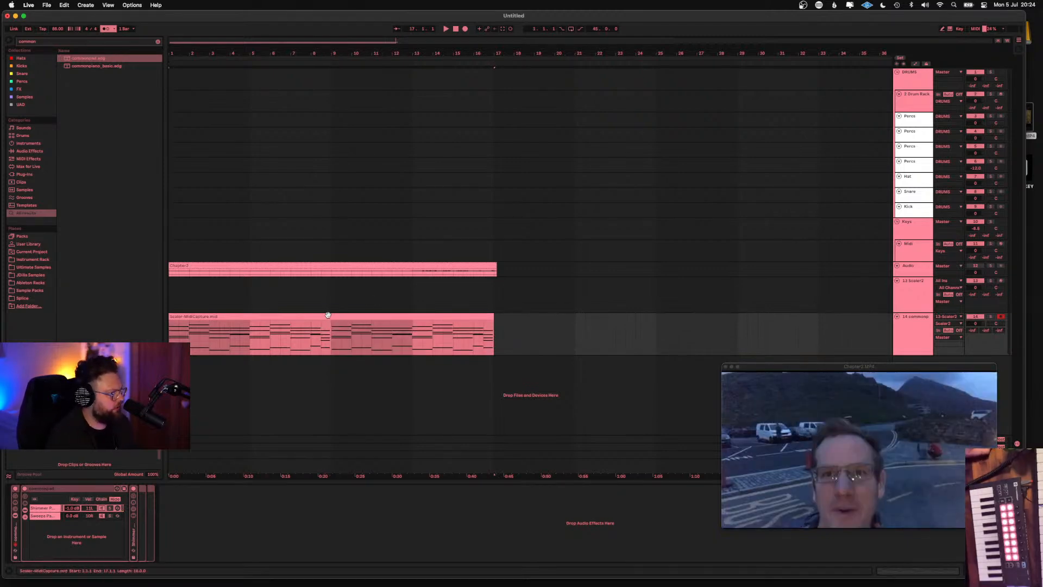
# View the consolidated clip's notes in the piano roll, and reposition the Chapter2 video window clear of the commonpad track
pyautogui.doubleClick(358, 322)
pyautogui.moveTo(784, 370); pyautogui.dragTo(628, 477)
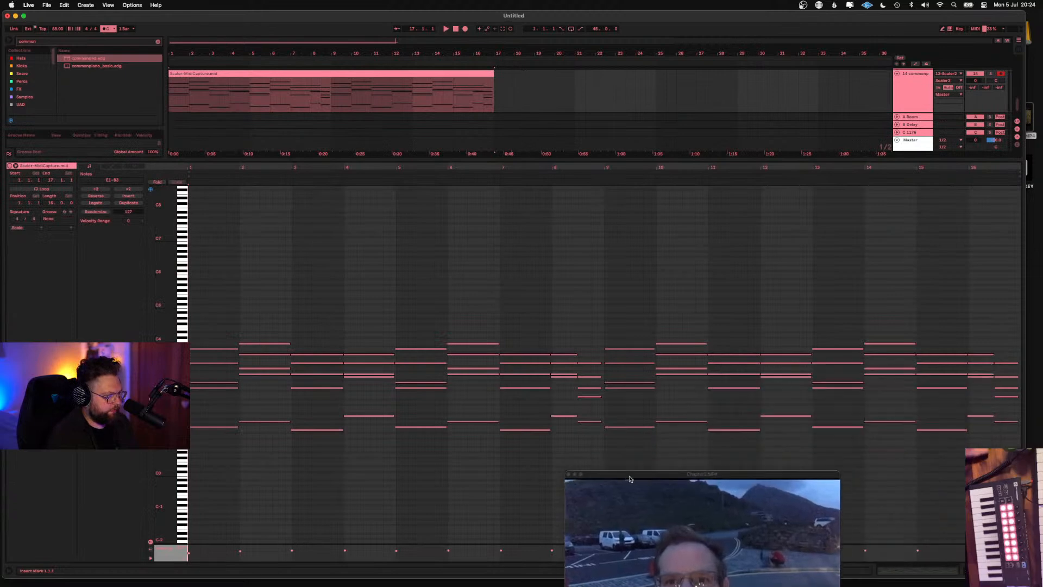
pyautogui.click(717, 446)
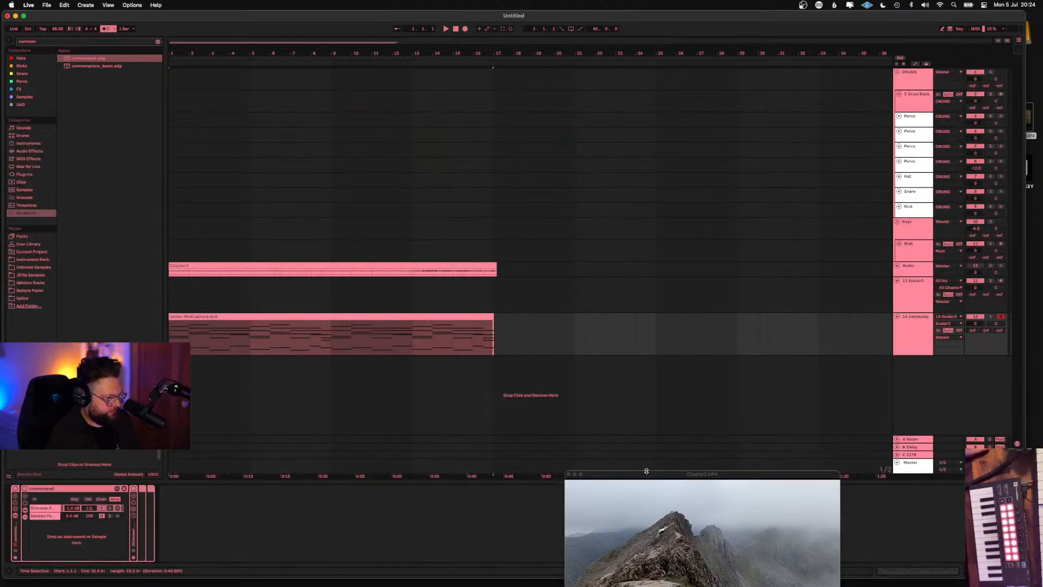
pyautogui.moveTo(646, 475); pyautogui.dragTo(775, 102)
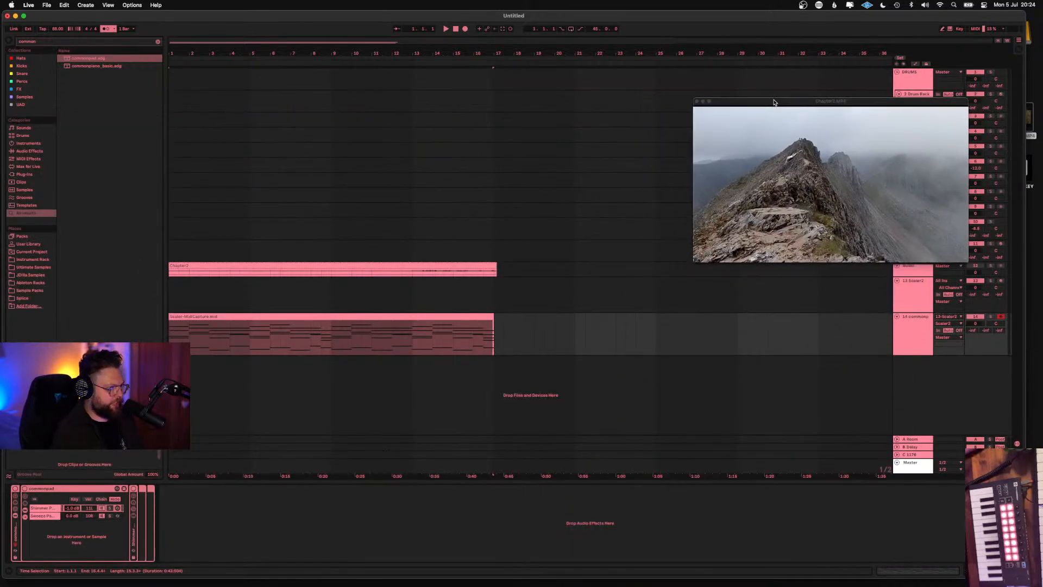
# Move the Chapter2 video window clear of the track controls and set the commonpad track's volume to -4.0 dB
pyautogui.click(456, 29)
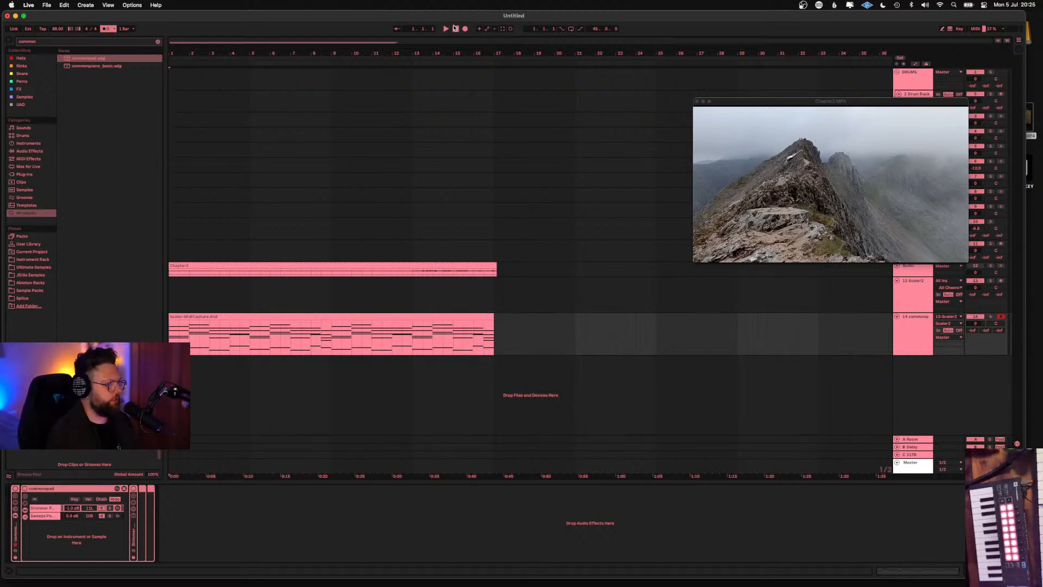
pyautogui.moveTo(848, 102); pyautogui.dragTo(741, 74)
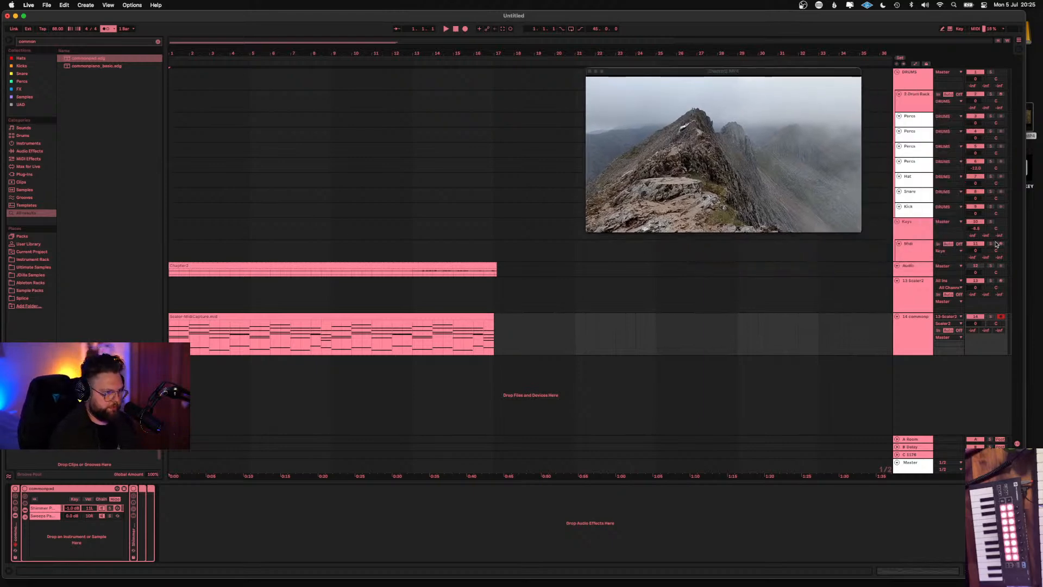
pyautogui.moveTo(974, 326); pyautogui.dragTo(974, 336)
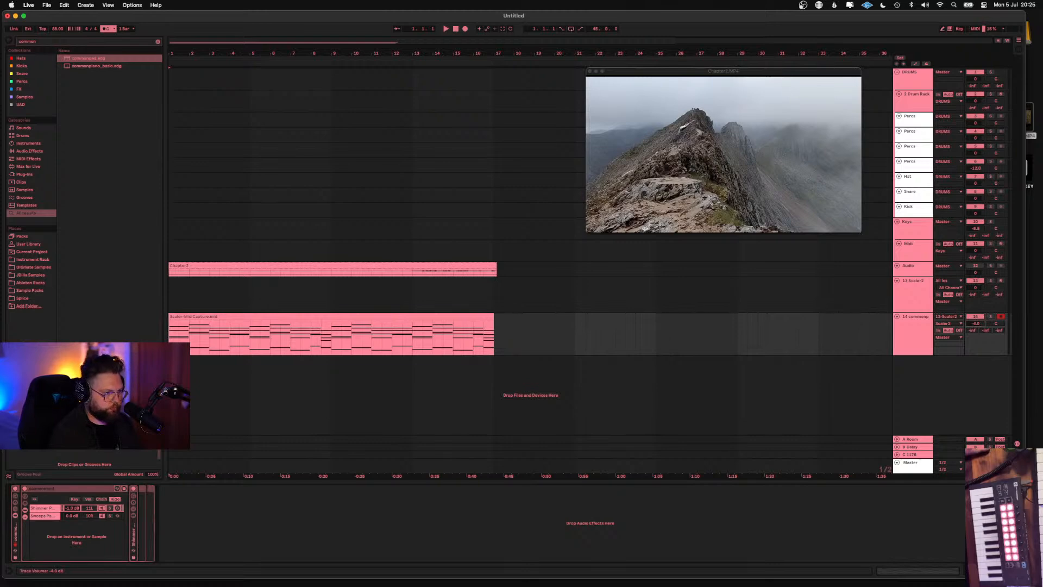
# Play the commonpad clip against the video, keeping the video window off the track headers
pyautogui.press('space')
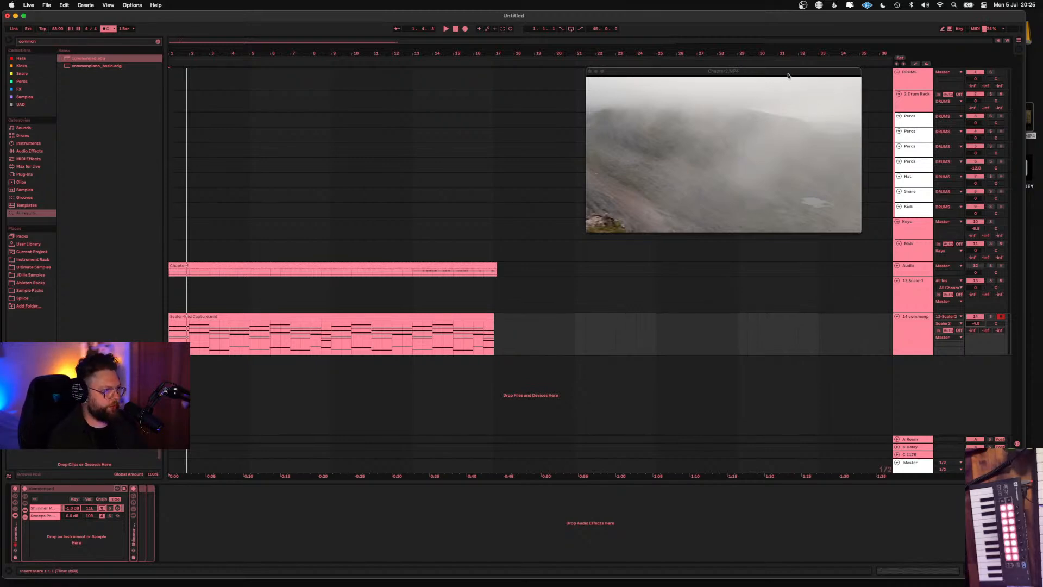
pyautogui.moveTo(788, 75); pyautogui.dragTo(811, 81)
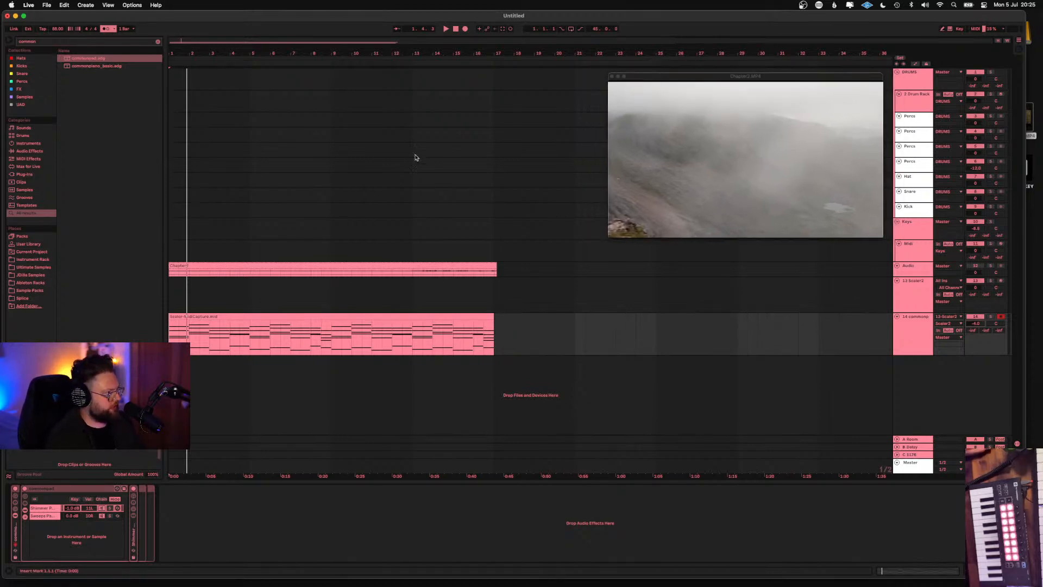
pyautogui.click(444, 28)
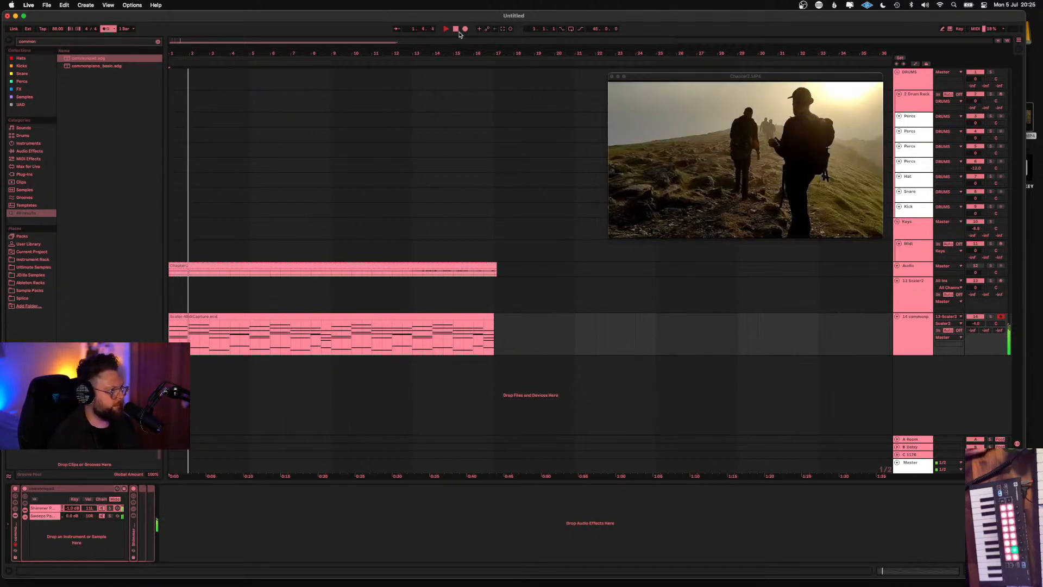
pyautogui.click(456, 30)
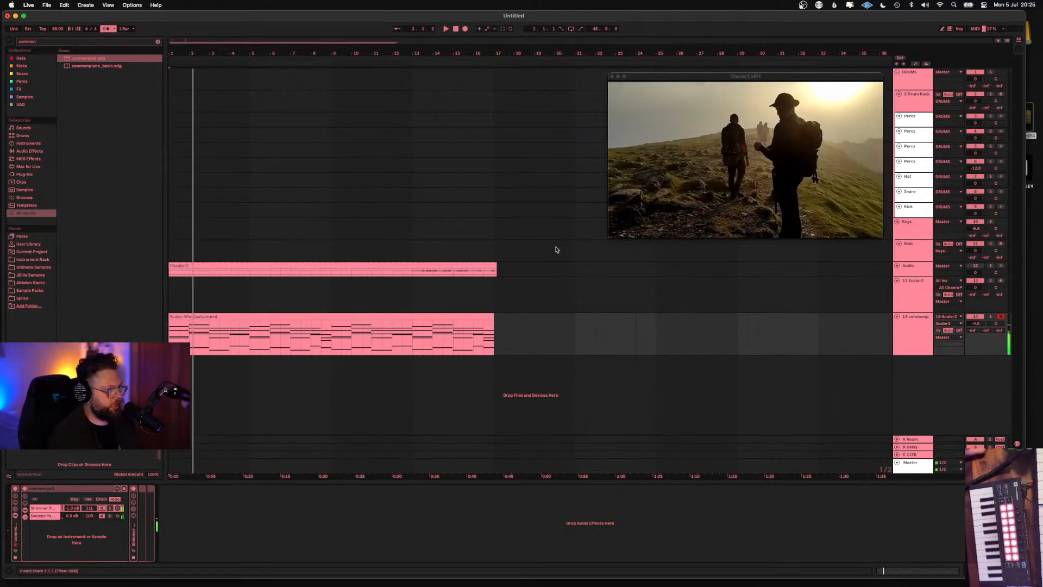
# Duplicate the commonpad track together with its 16-bar chord clip
pyautogui.click(271, 315)
pyautogui.moveTo(273, 315); pyautogui.dragTo(266, 370)
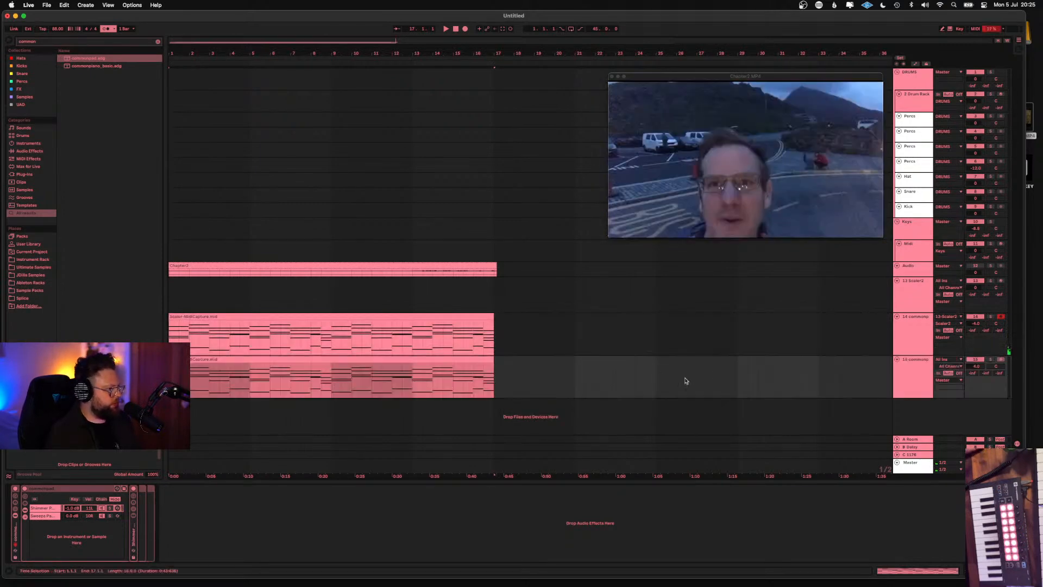
pyautogui.click(400, 204)
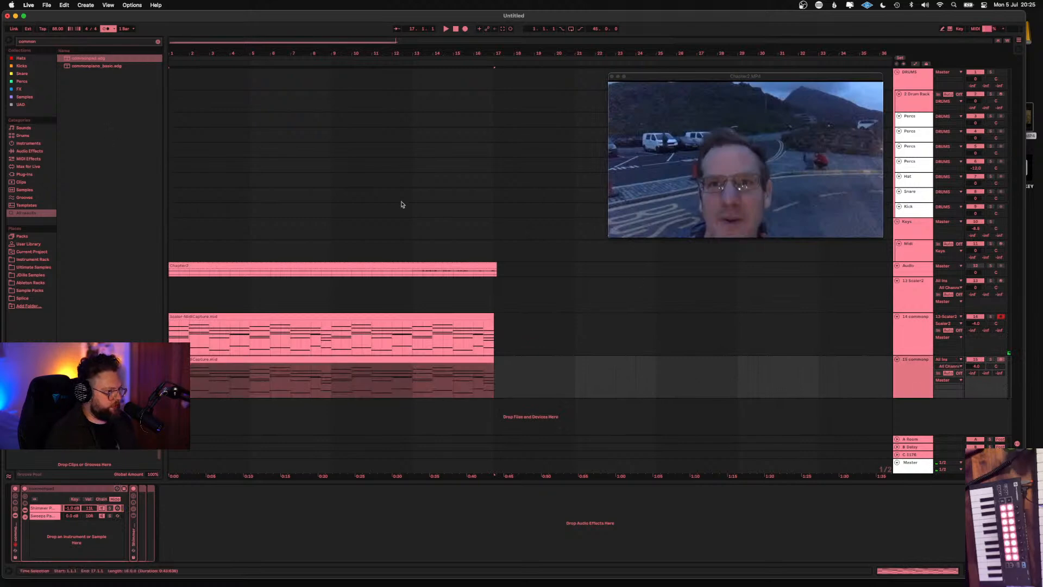
# Search the browser for "diva" and load the Sparkle Pad preset onto the duplicated commonpad track
pyautogui.doubleClick(46, 44)
pyautogui.write('dis')
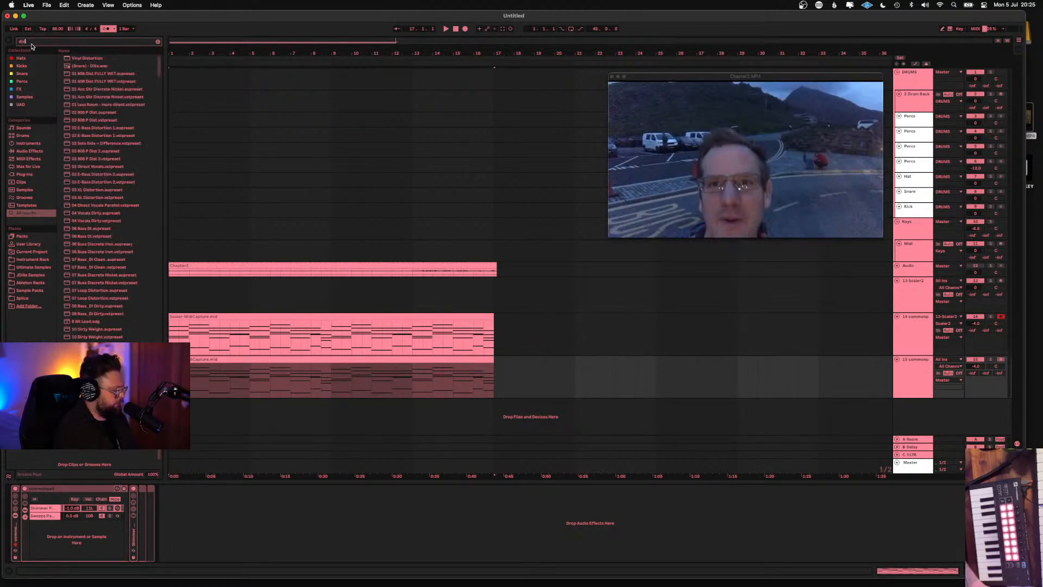
pyautogui.press('BackSpace')
pyautogui.write('va')
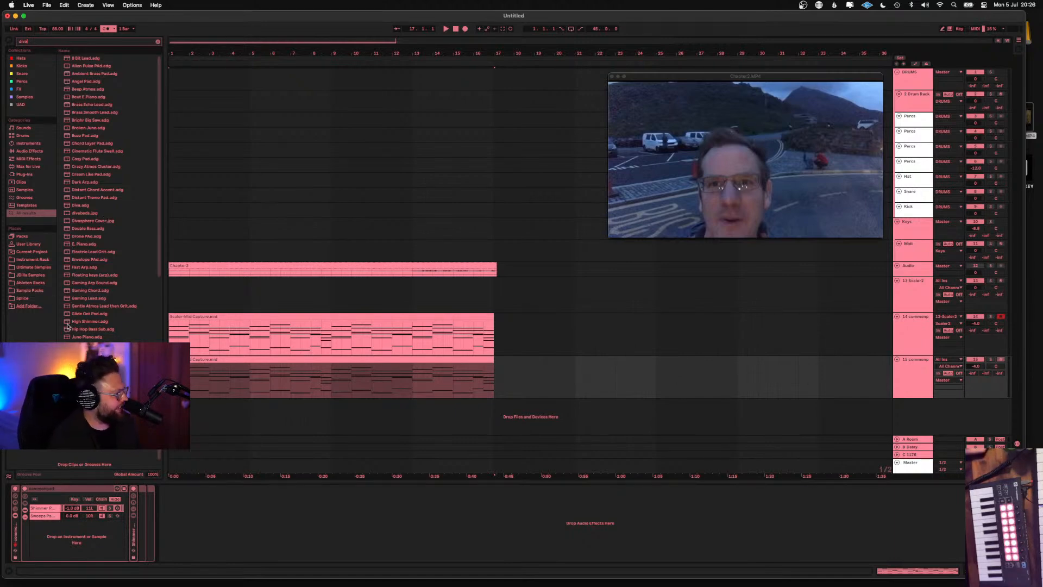
pyautogui.scroll(-10, 68, 325)
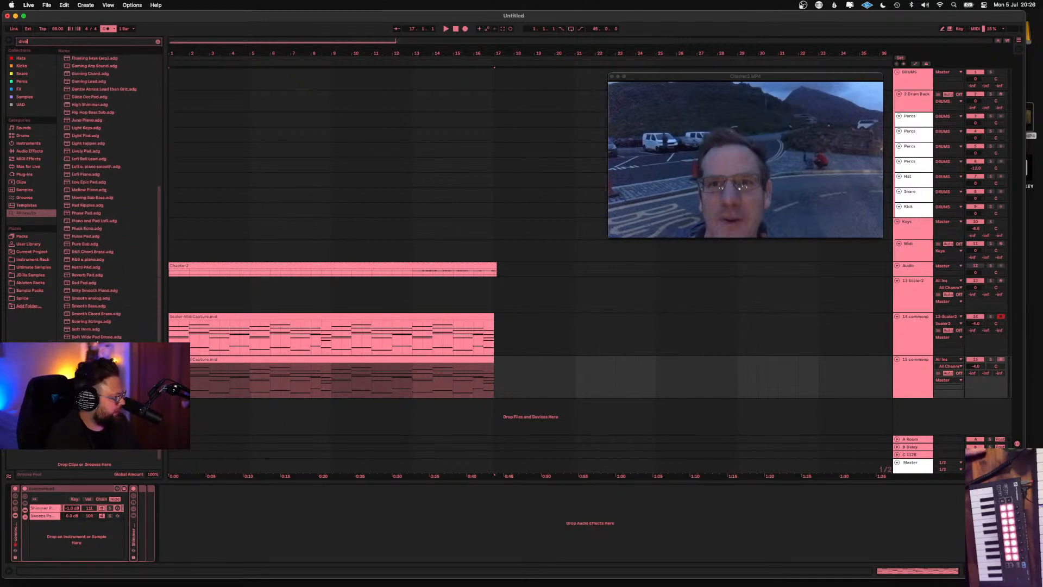
pyautogui.scroll(-1, 101, 198)
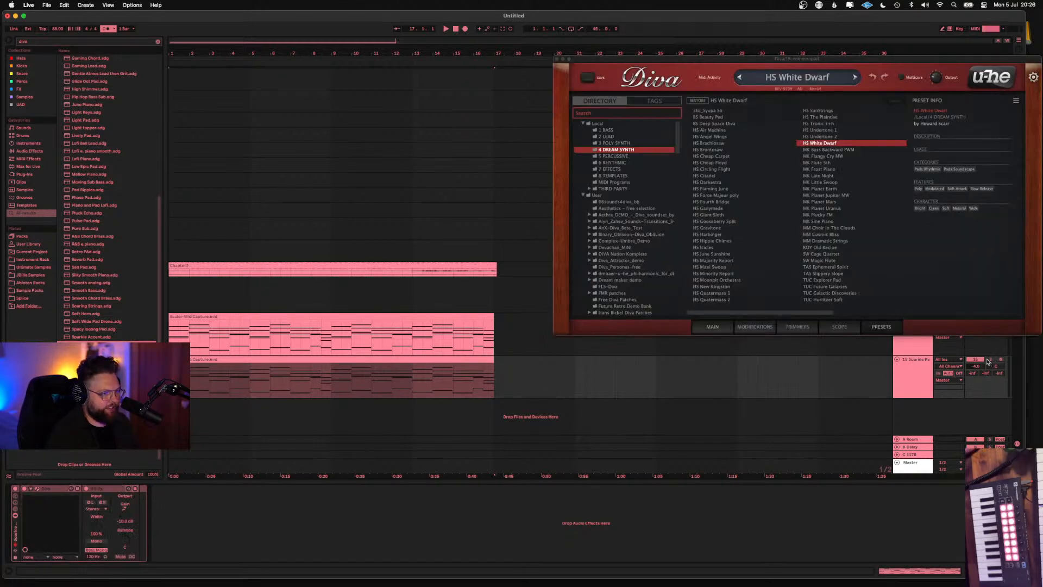
# Play the Sparkle Pad layer with the video, pan its track partway right, and lower the commonpad track to -10.0 dB
pyautogui.press('space')
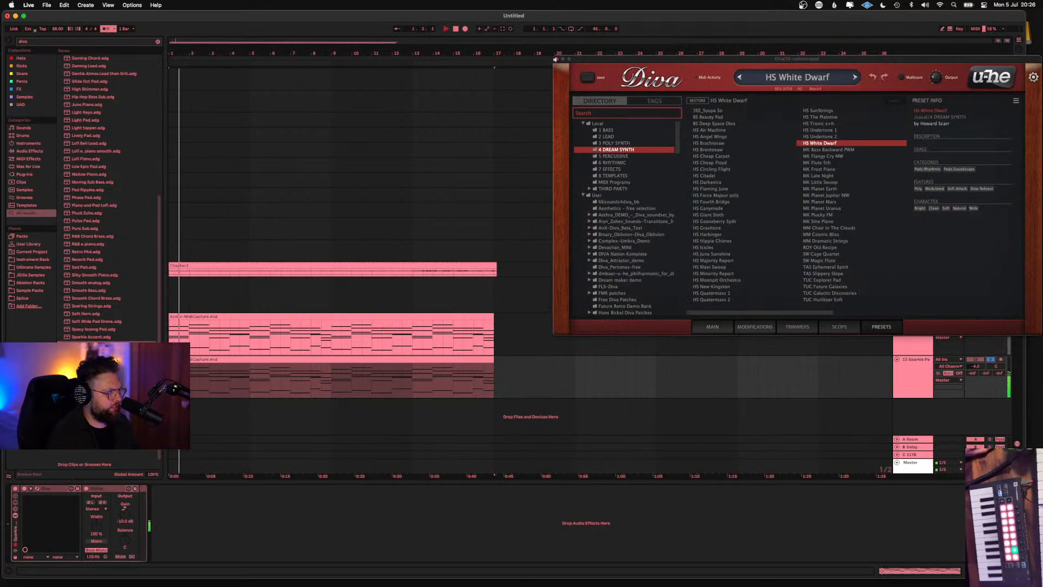
pyautogui.click(556, 59)
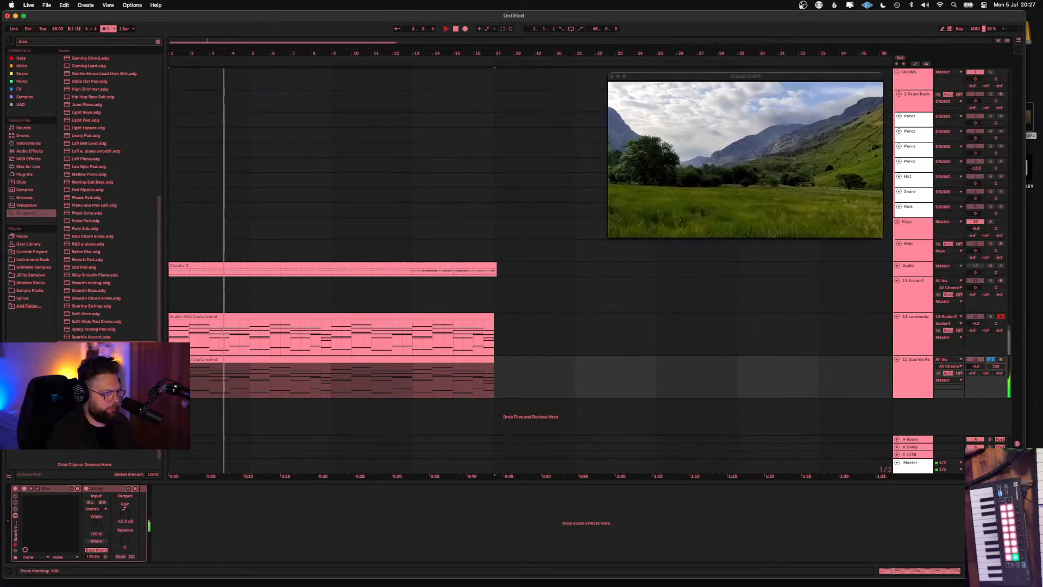
pyautogui.moveTo(992, 363); pyautogui.dragTo(992, 350)
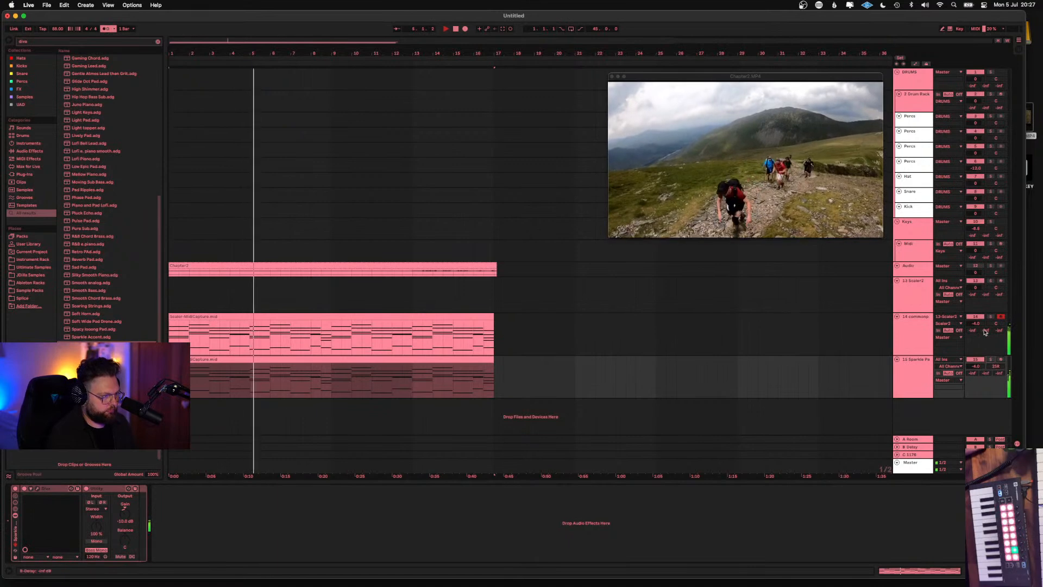
pyautogui.moveTo(976, 323); pyautogui.dragTo(976, 342)
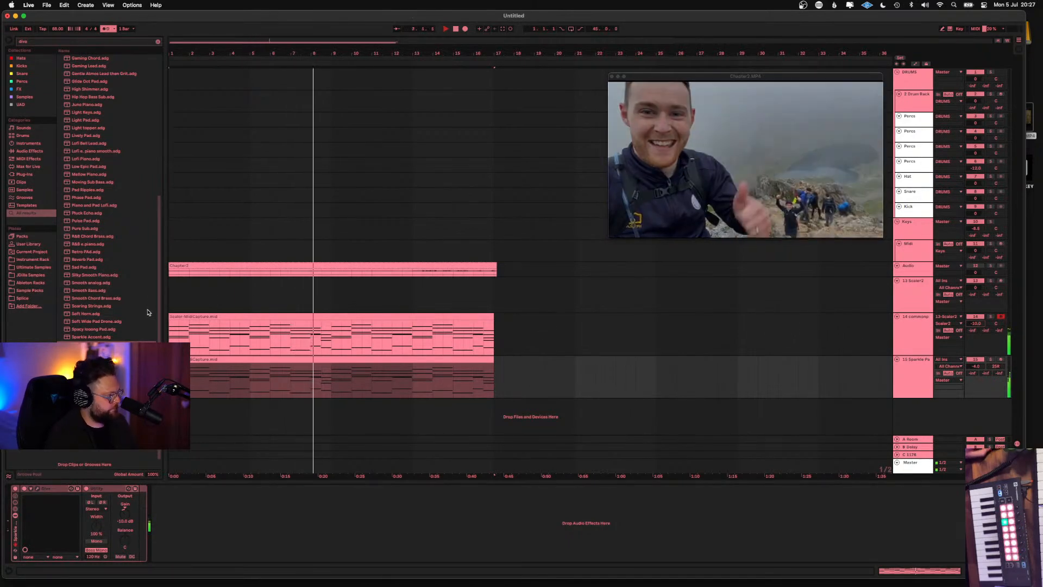
# Duplicate the Sparkle Pad track with its clip and load the Reverb Pad preset onto the copy
pyautogui.click(287, 358)
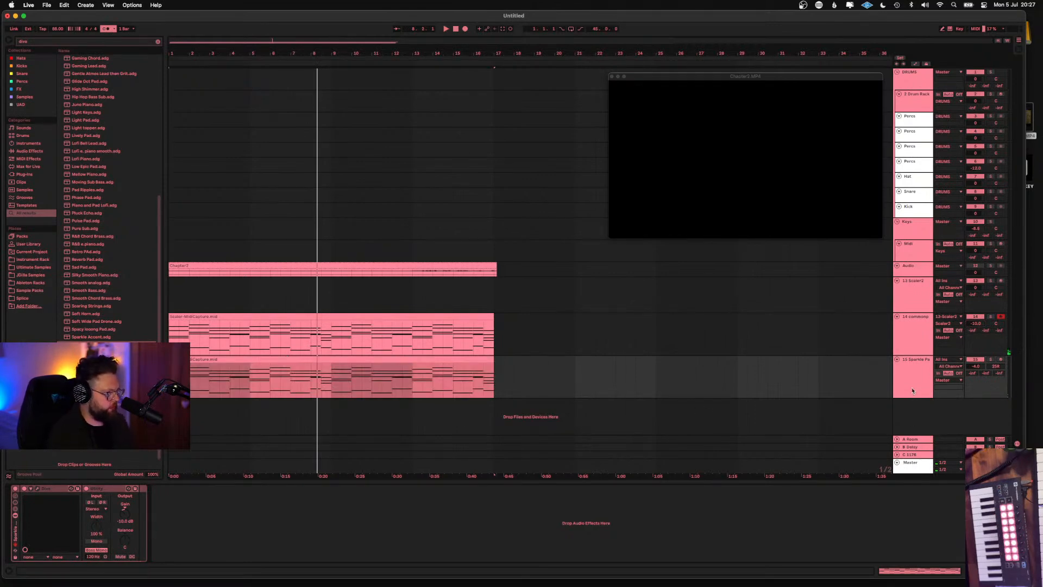
pyautogui.press('super+d')
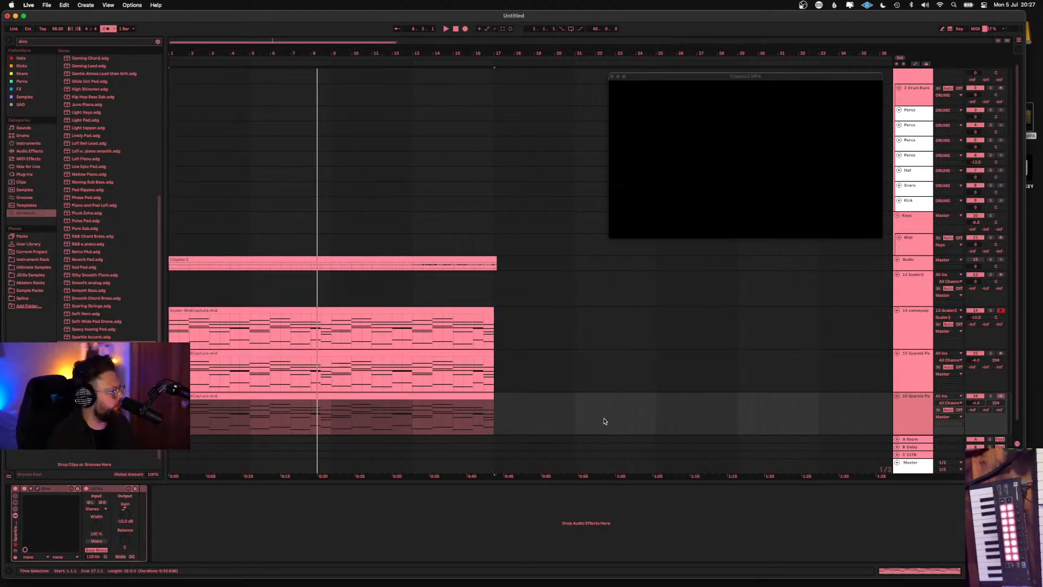
pyautogui.scroll(4, 98, 245)
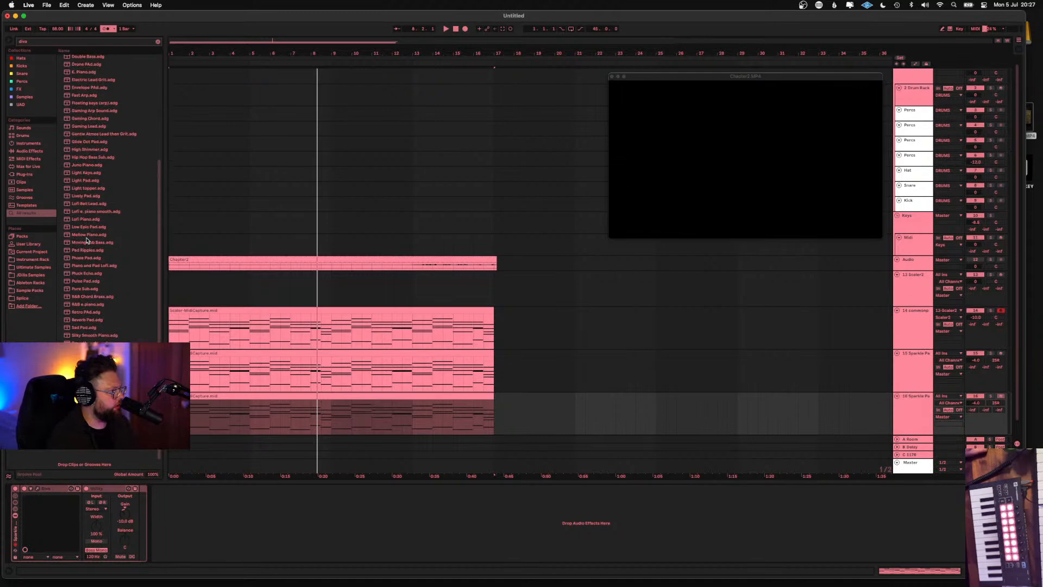
pyautogui.click(97, 235)
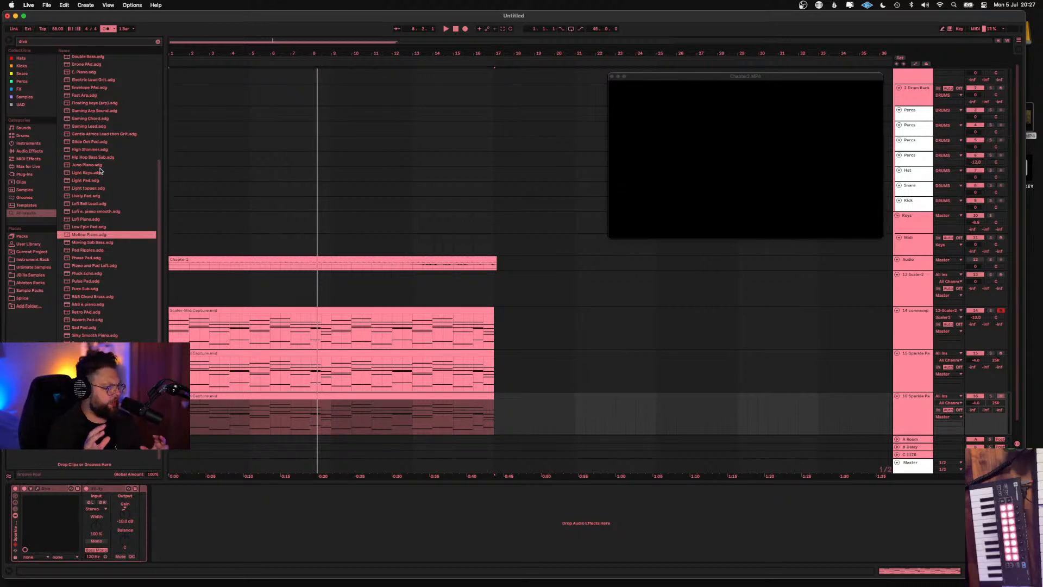
pyautogui.click(86, 312)
pyautogui.click(98, 321)
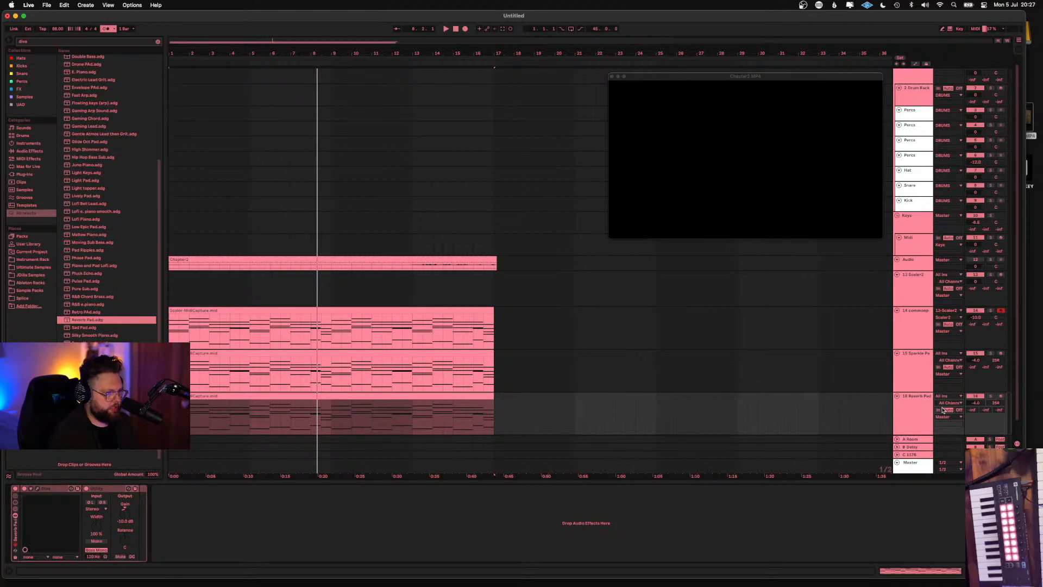
# Pan the Reverb Pad track partway left and play it with the video, first soloed and then with the other pads
pyautogui.click(991, 396)
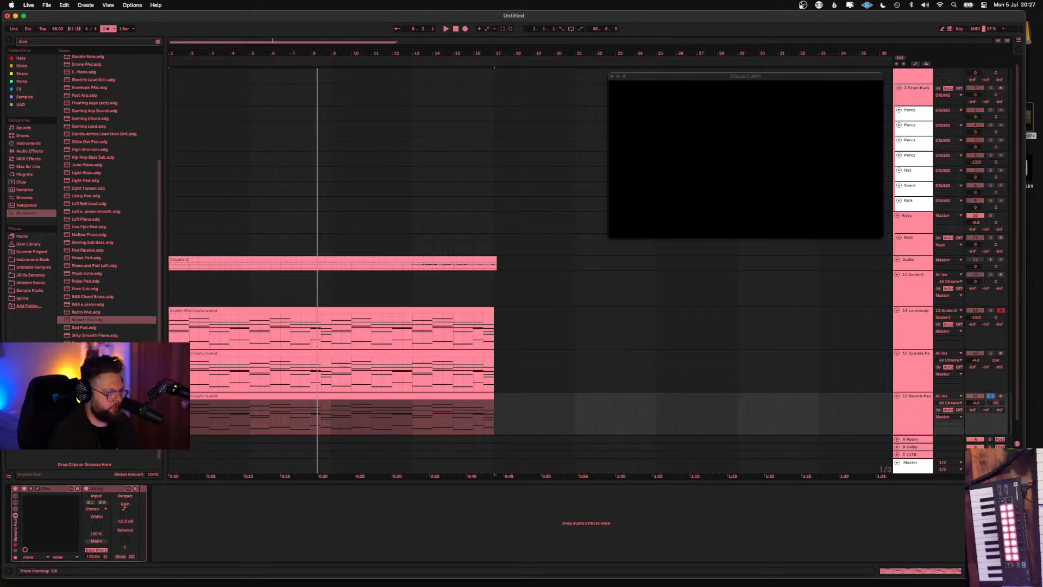
pyautogui.press('space')
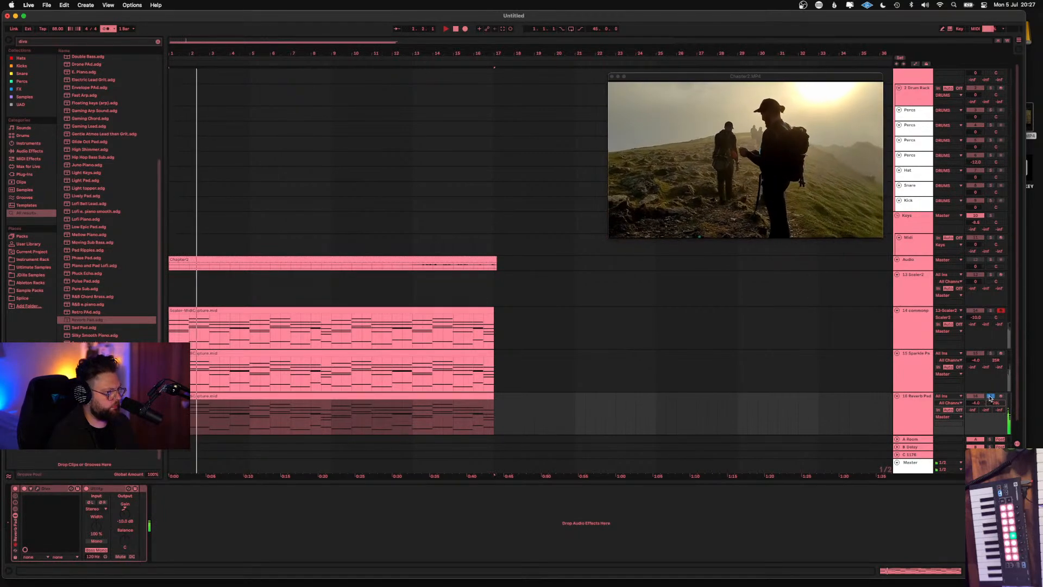
pyautogui.click(990, 396)
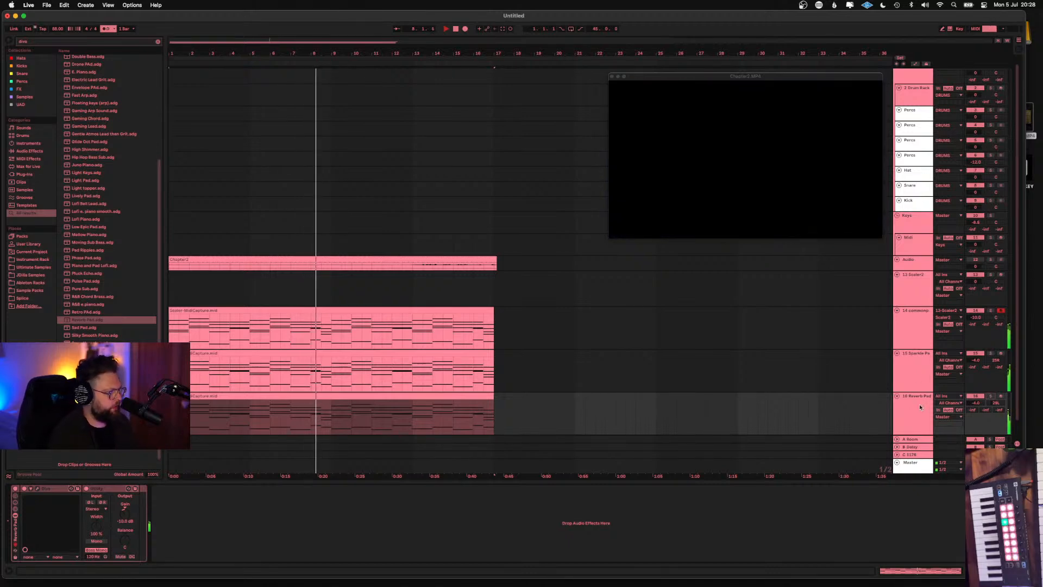
pyautogui.press('space')
# Try the Spacy pad preset in place of Reverb Pad on the third pad track and play it with the video
pyautogui.click(125, 320)
pyautogui.scroll(-3, 125, 321)
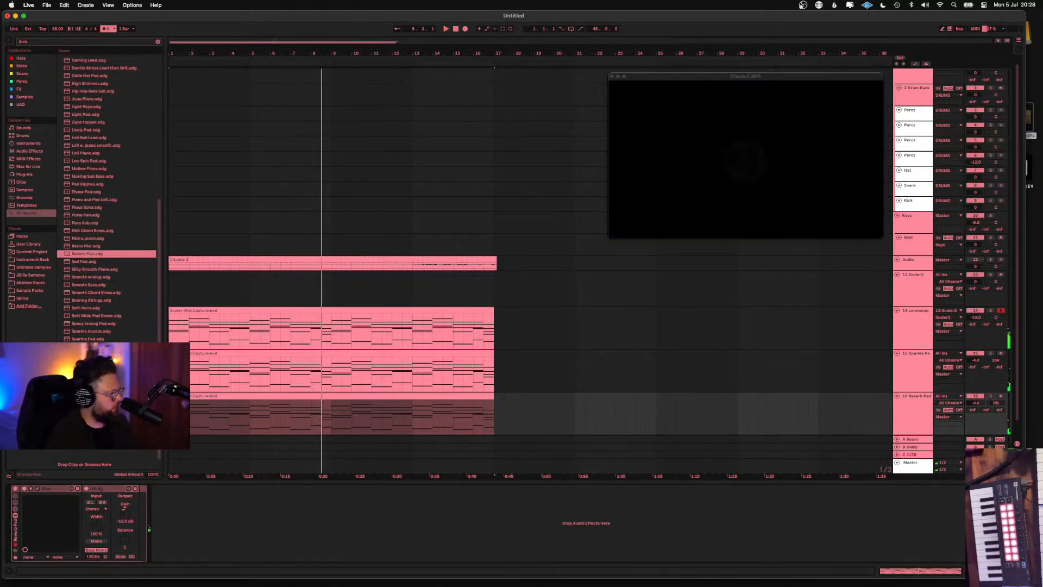
pyautogui.scroll(1, 109, 218)
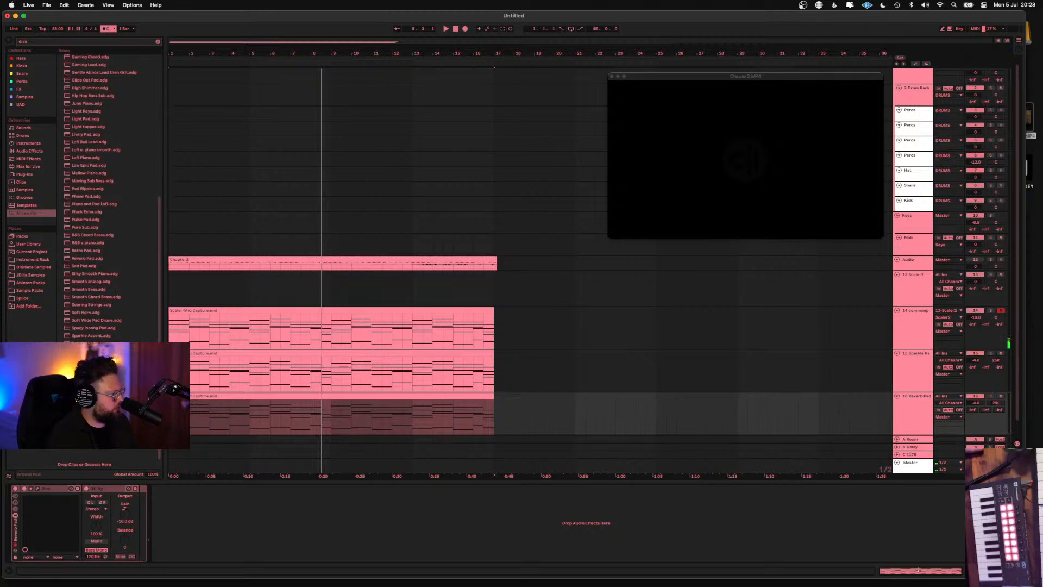
pyautogui.scroll(1, 104, 196)
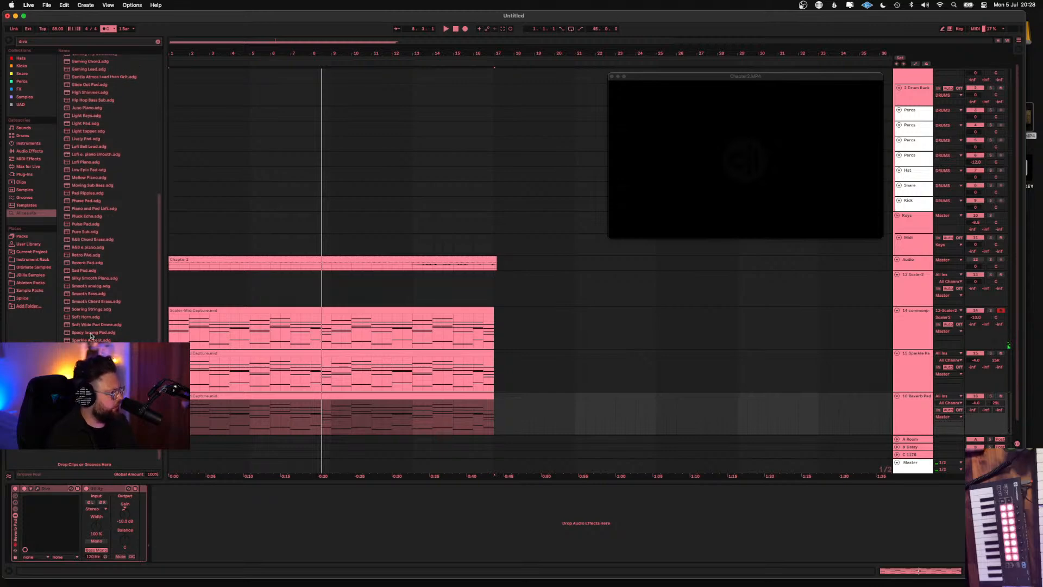
pyautogui.press('Return')
pyautogui.press('space')
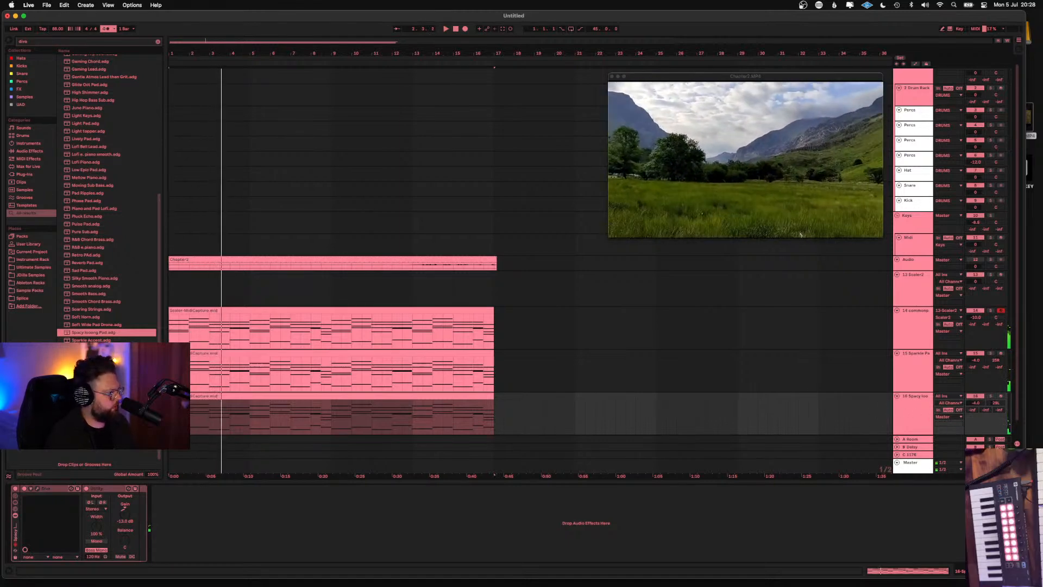
# Try the Soaring Strings preset on the third pad track and play it from the beginning
pyautogui.click(90, 309)
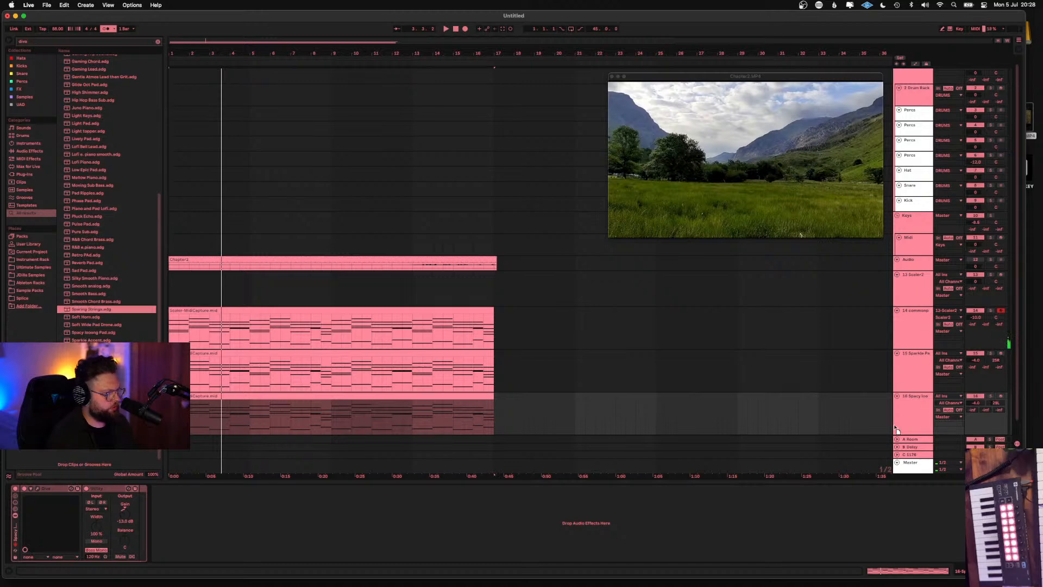
pyautogui.press('space')
pyautogui.press('space')
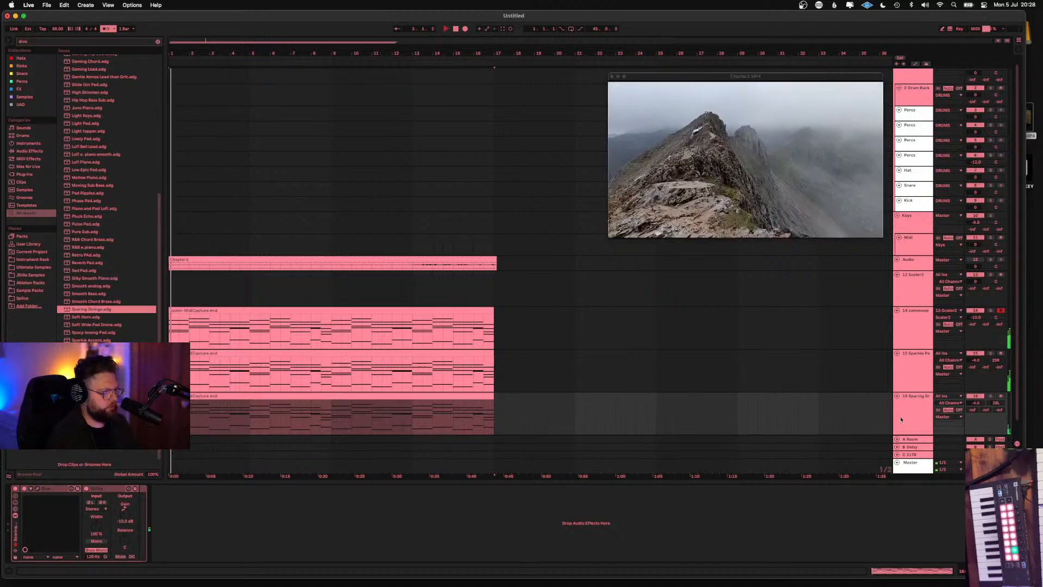
pyautogui.click(990, 397)
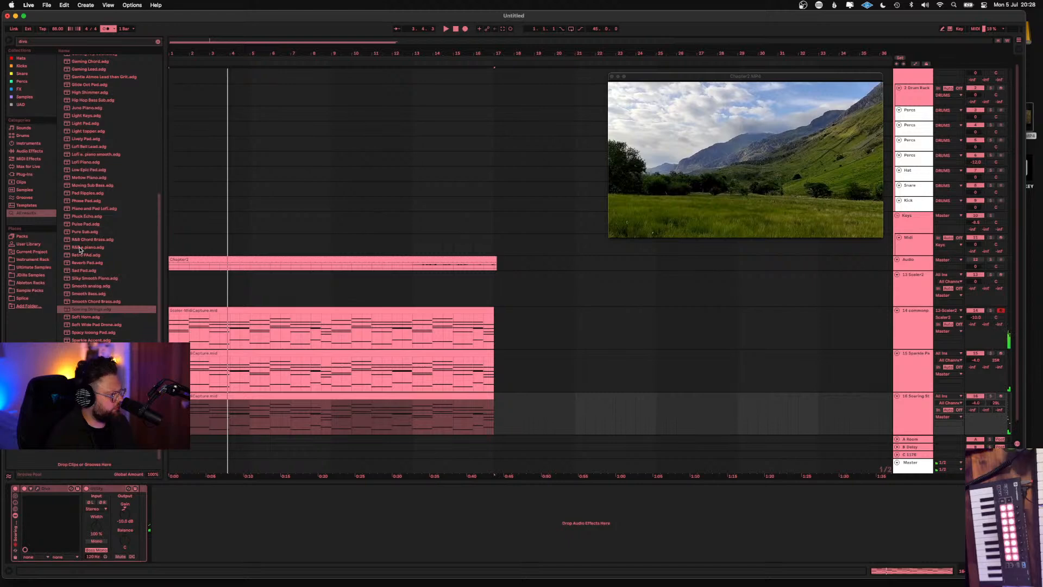
# Load Reverb Pad back onto the third pad track and adjust its left panning while the pads play with the video
pyautogui.moveTo(83, 265); pyautogui.dragTo(924, 415)
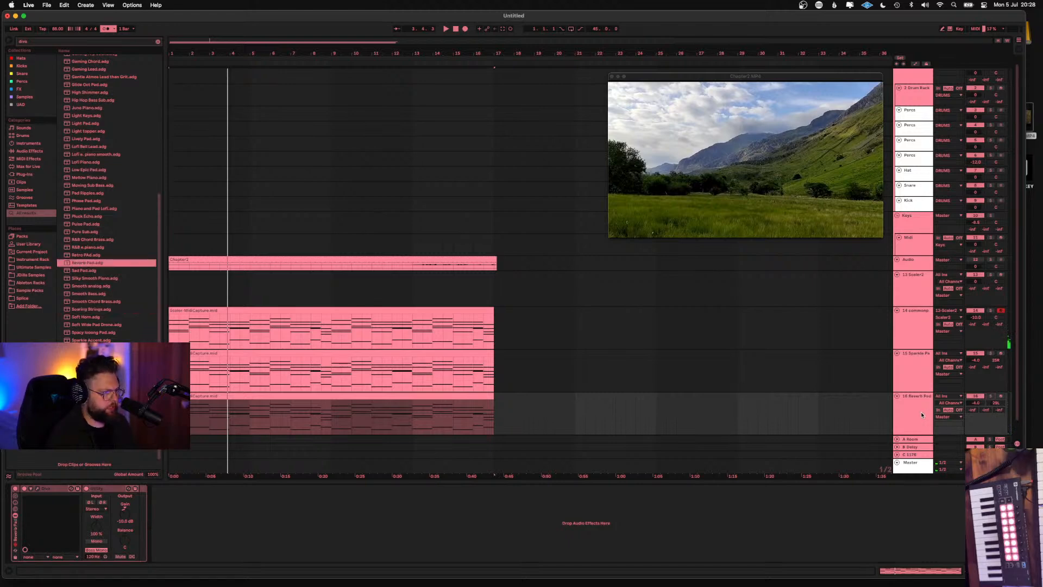
pyautogui.press('space')
pyautogui.press('space')
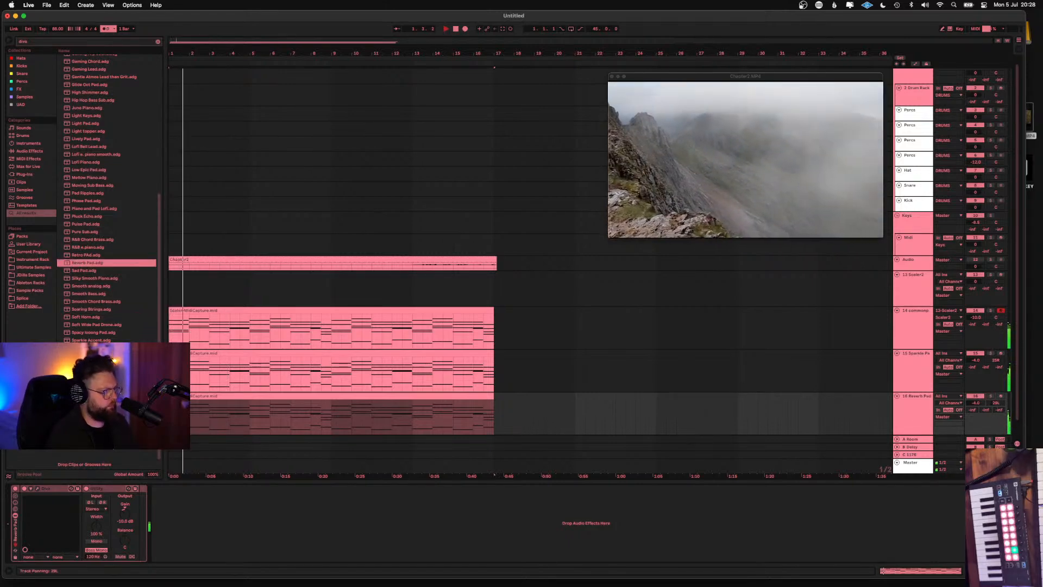
pyautogui.moveTo(996, 403); pyautogui.dragTo(996, 404)
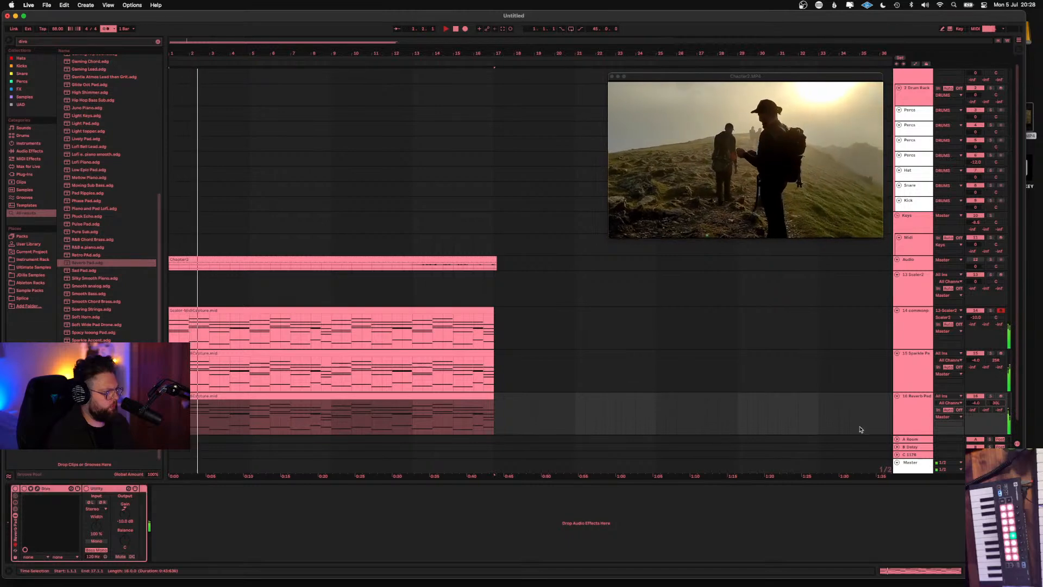
# Add an EQ Eight after Utility on the Reverb Pad track, raise its low-cut frequency and choose a gentler low-cut filter type
pyautogui.click(287, 497)
pyautogui.press('super+v')
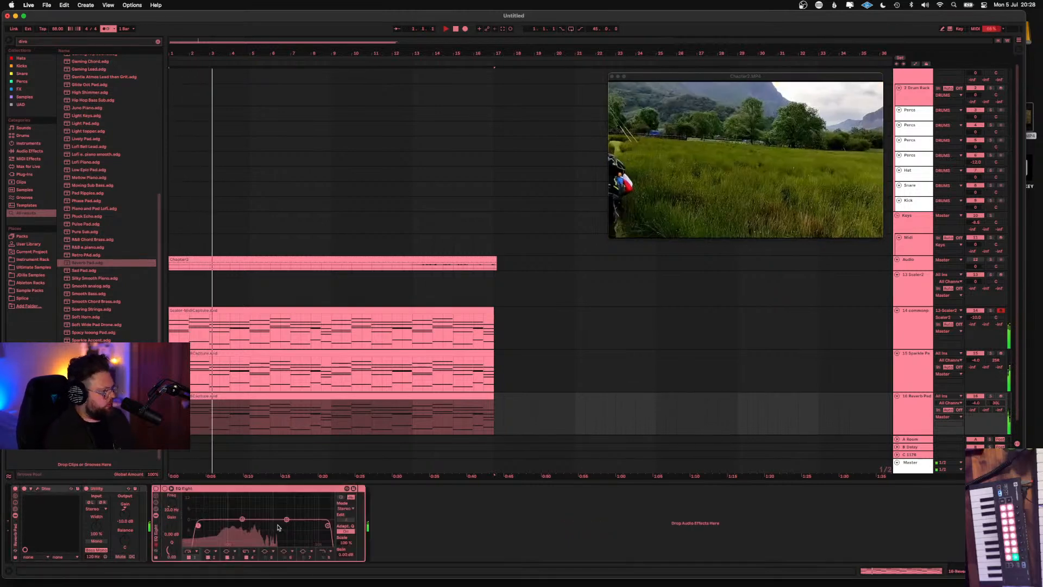
pyautogui.moveTo(198, 525); pyautogui.dragTo(219, 526)
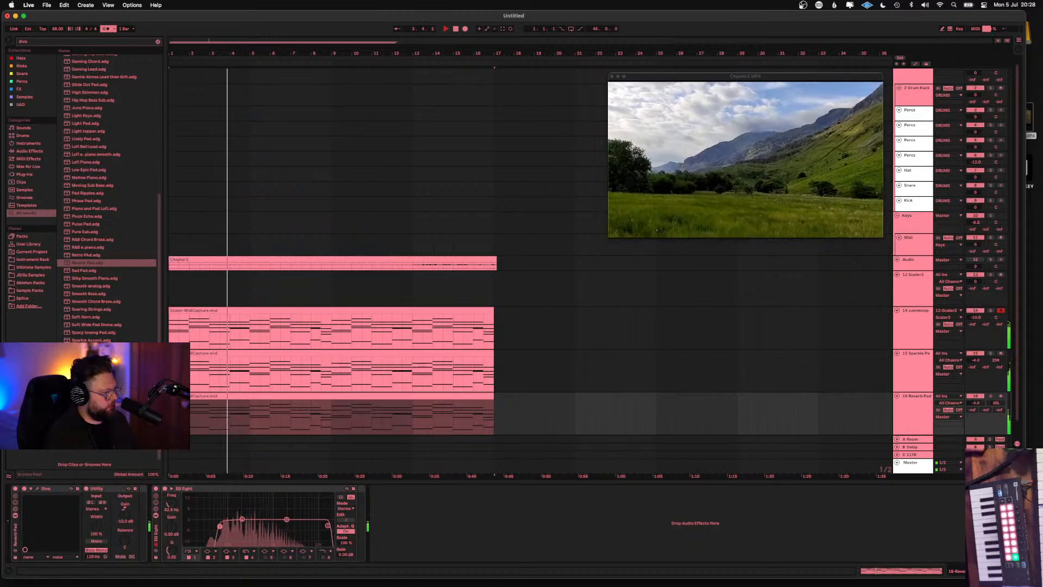
pyautogui.click(188, 551)
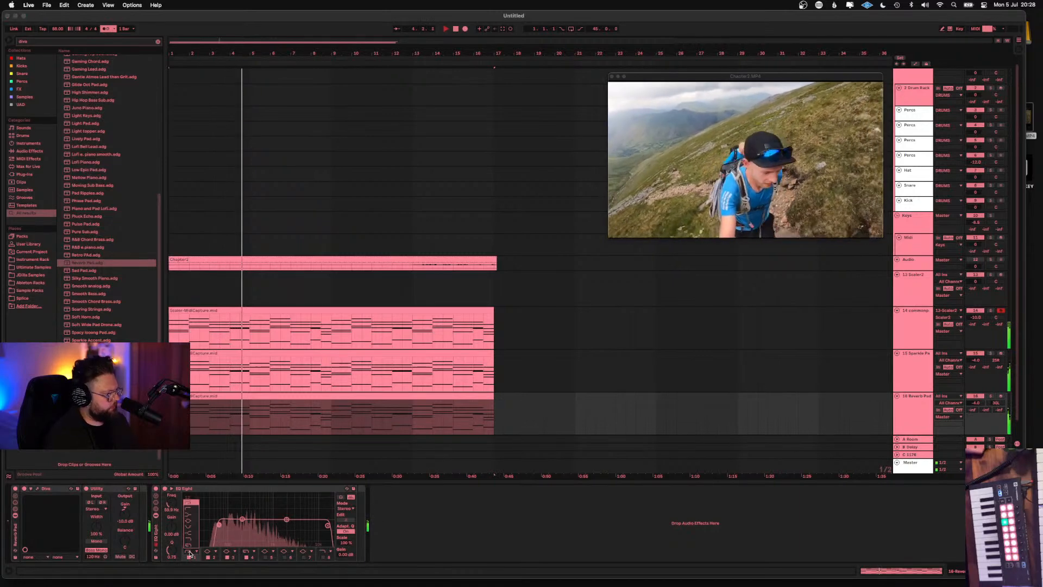
pyautogui.click(188, 509)
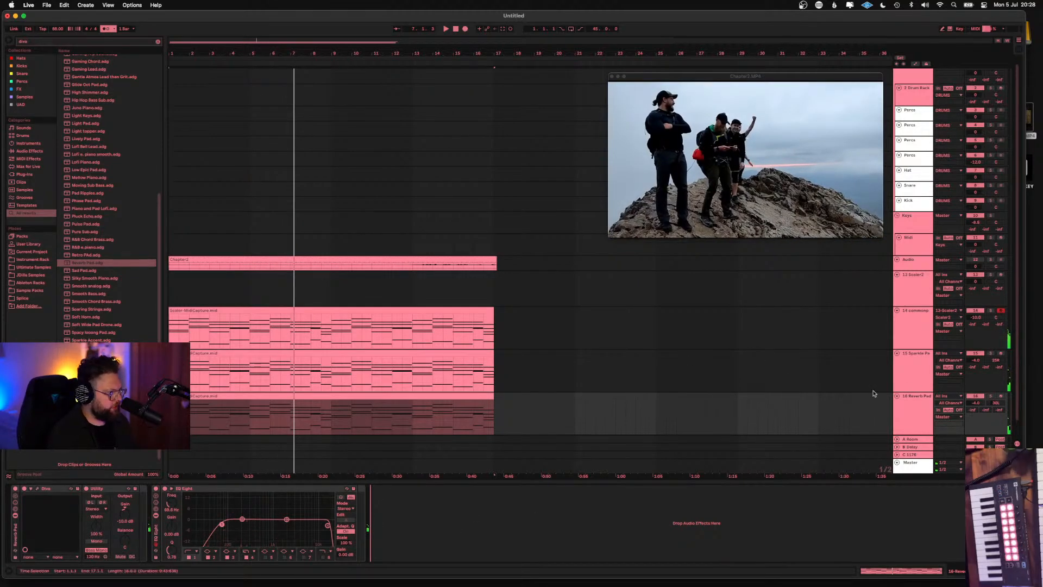
# Freeze the first pad track and flatten it to audio
pyautogui.click(900, 341)
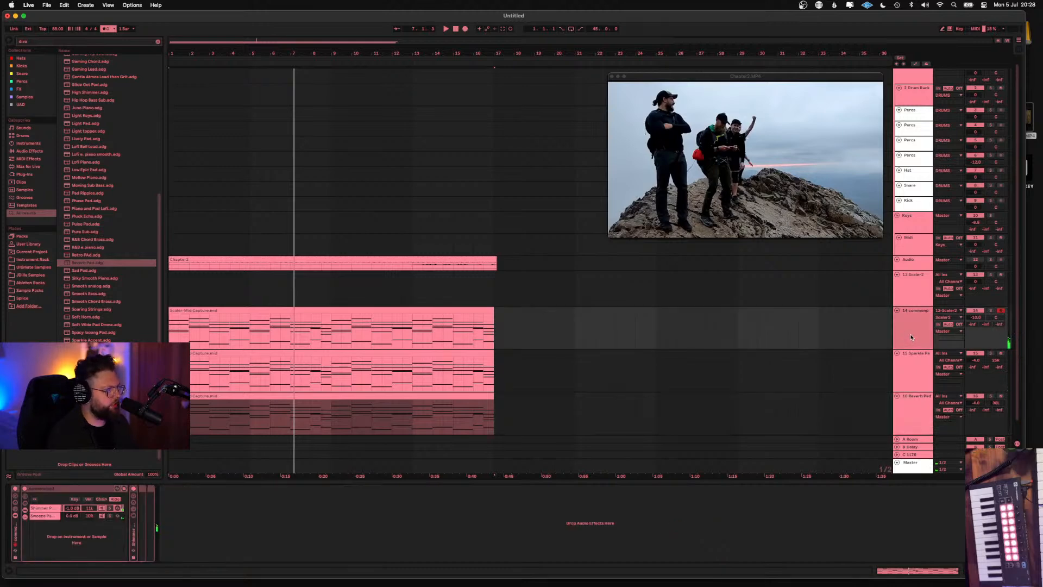
pyautogui.rightClick(911, 337)
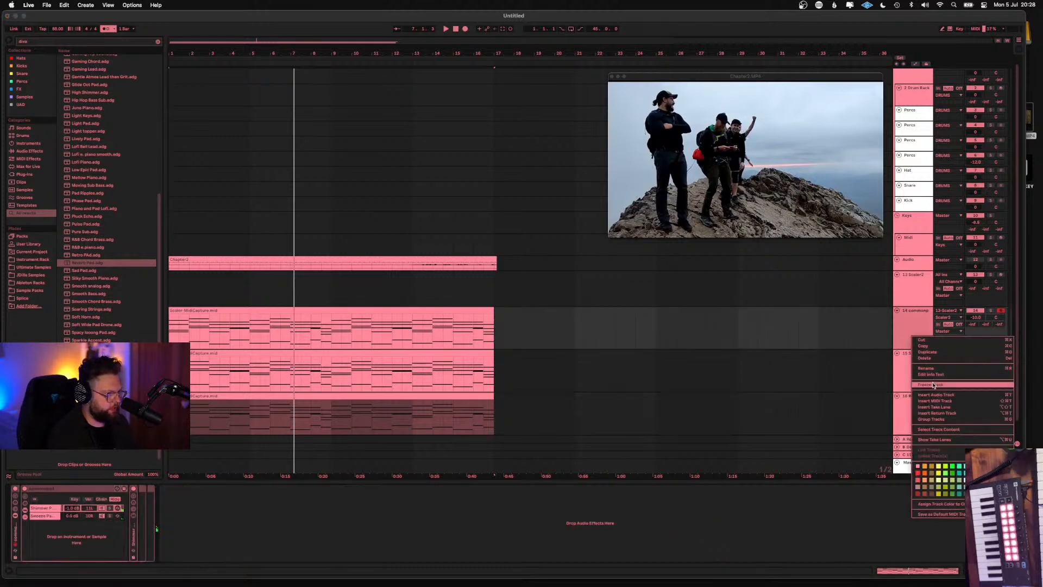
pyautogui.click(934, 385)
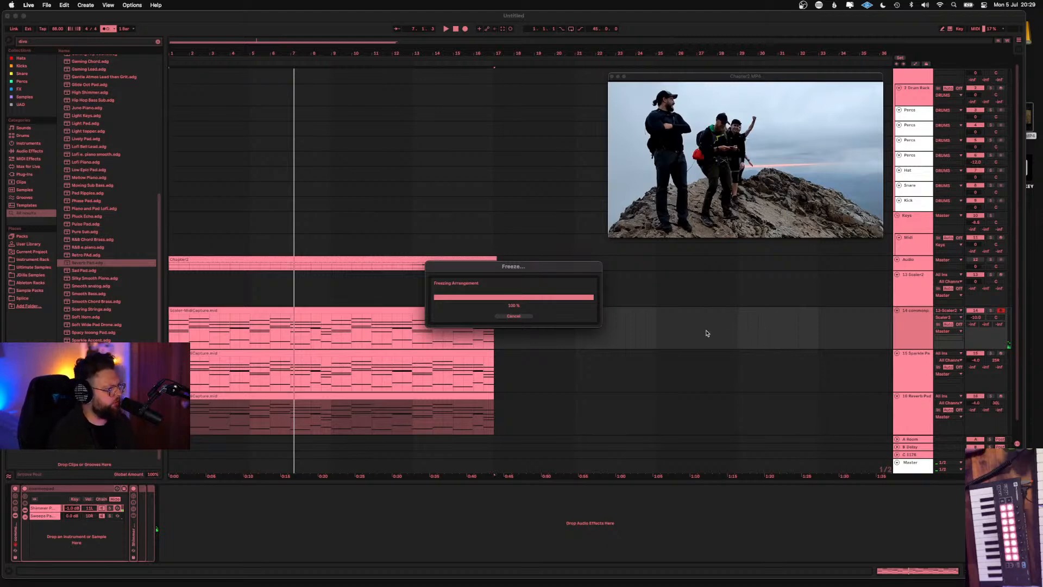
pyautogui.rightClick(921, 327)
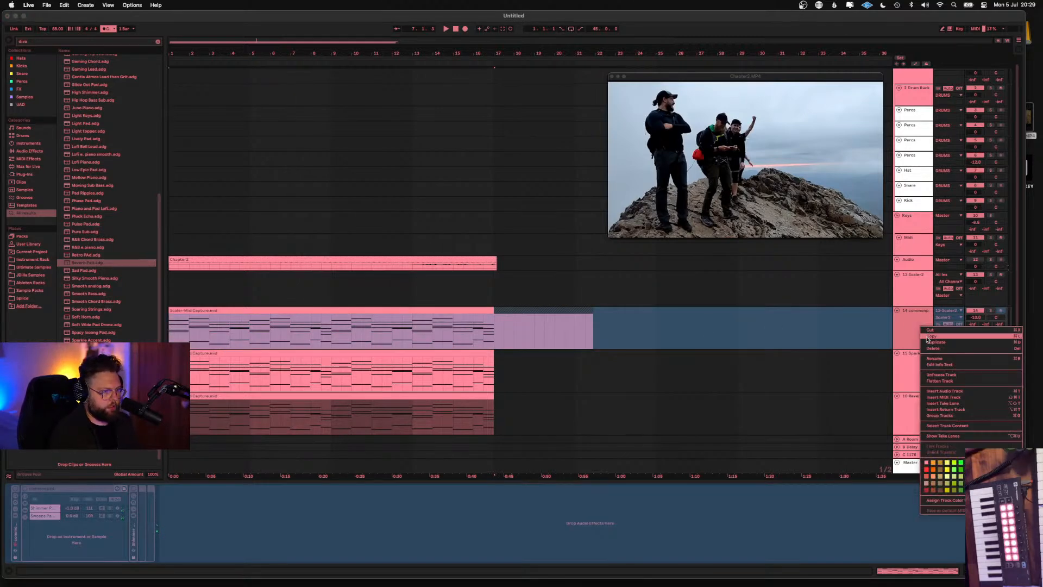
pyautogui.click(930, 380)
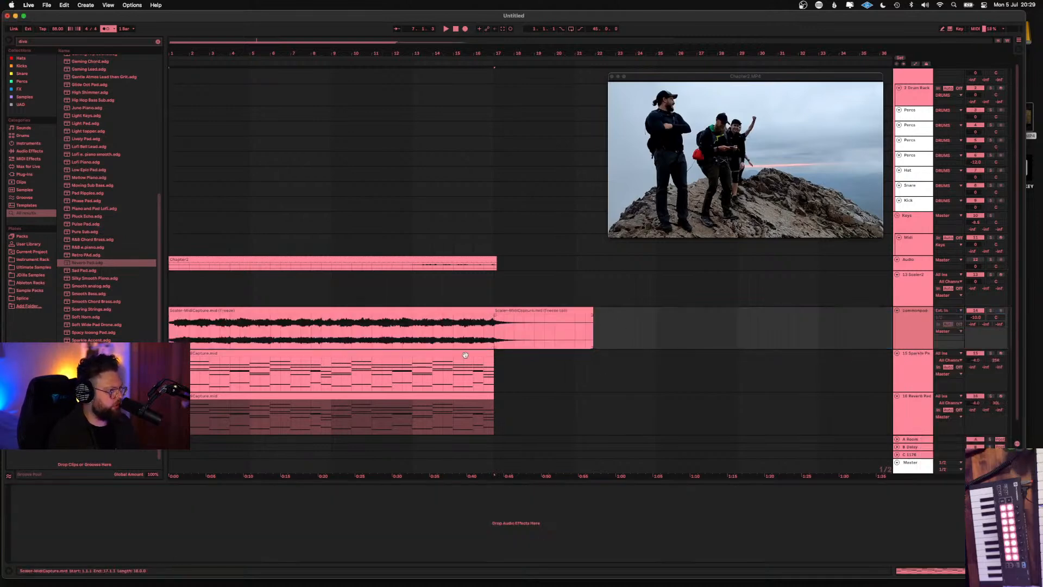
# Play the pads briefly from the beginning and freeze the Sparkle Pad track
pyautogui.click(345, 353)
pyautogui.press('space')
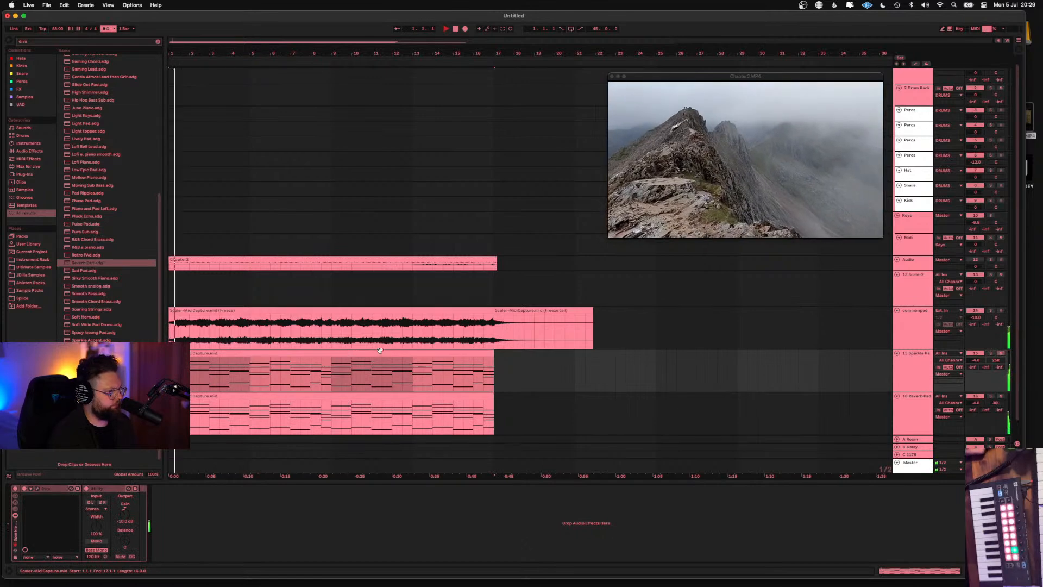
pyautogui.rightClick(912, 364)
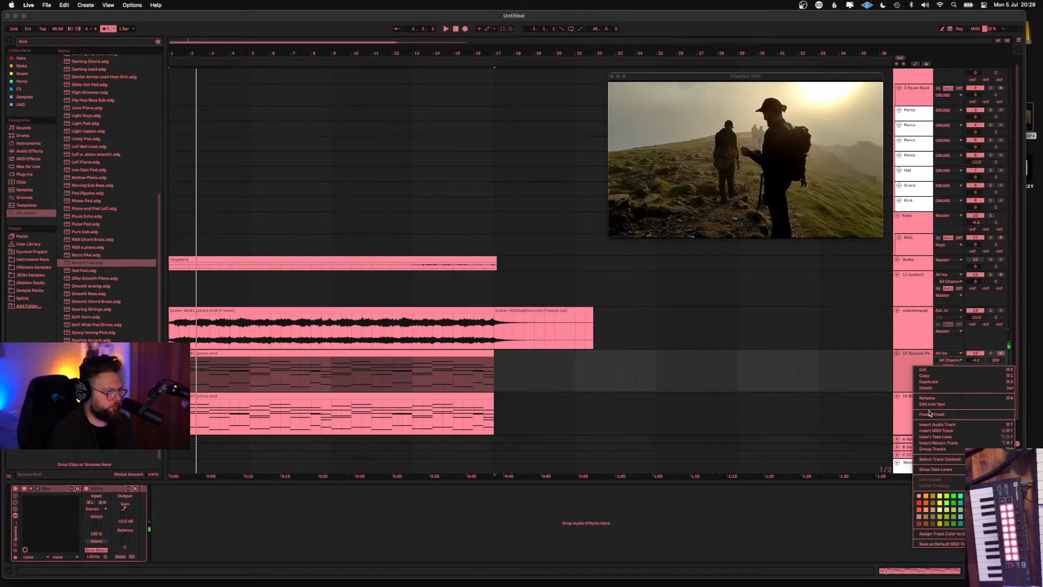
pyautogui.click(923, 413)
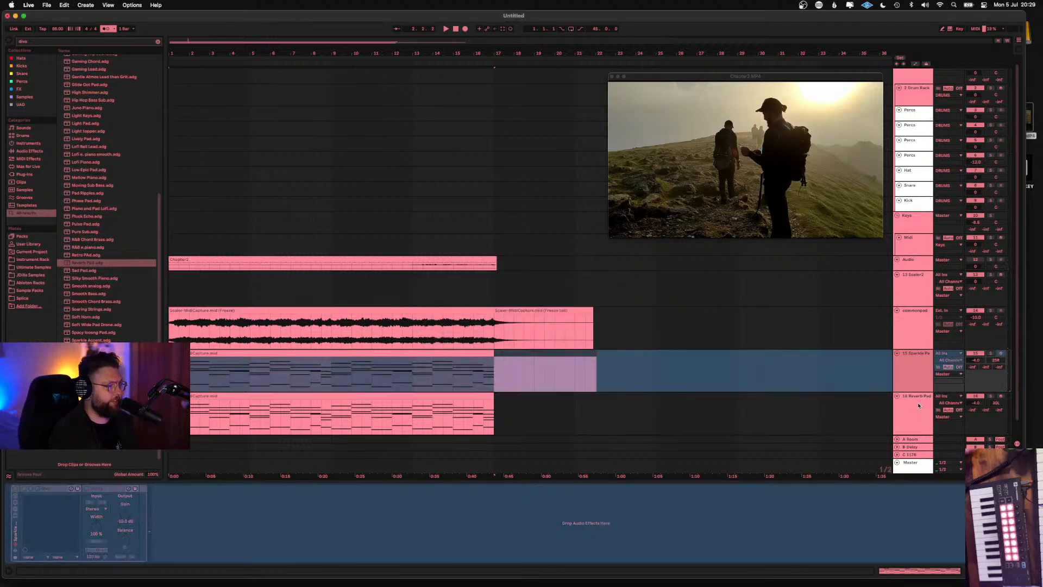
# Play the start again, freeze the Reverb Pad track and return the playhead to the beginning
pyautogui.click(383, 354)
pyautogui.press('space')
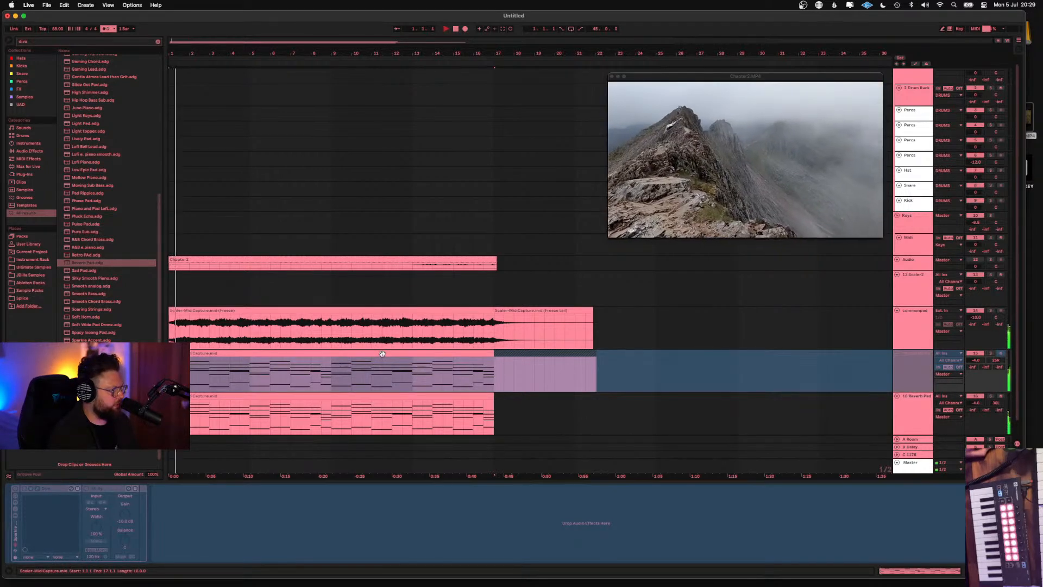
pyautogui.rightClick(922, 413)
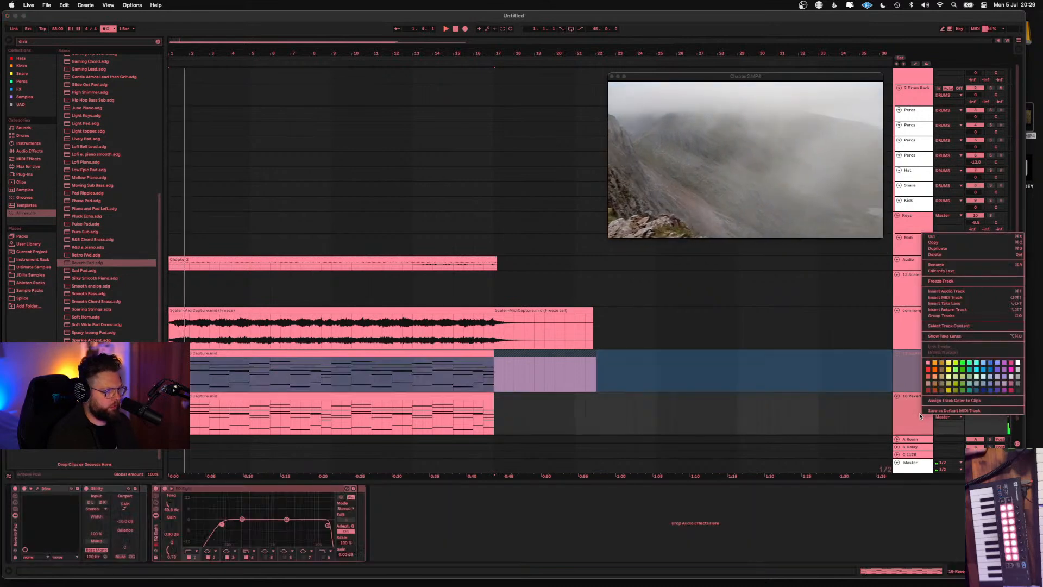
pyautogui.click(937, 282)
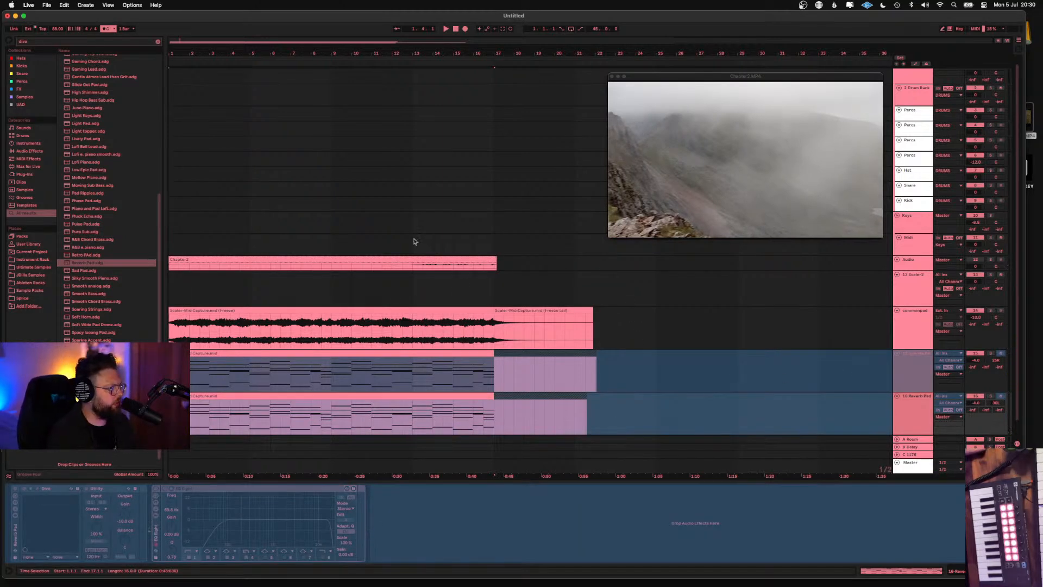
pyautogui.click(456, 29)
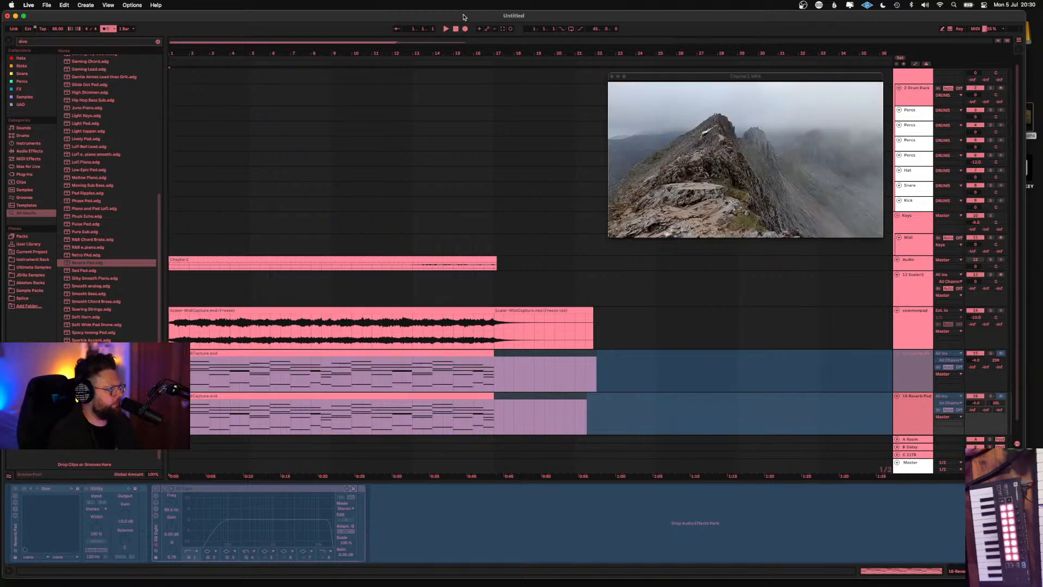
# Move the video window slightly higher and clear the preset search in the browser
pyautogui.moveTo(581, 19); pyautogui.dragTo(582, 12)
pyautogui.moveTo(786, 77); pyautogui.dragTo(788, 69)
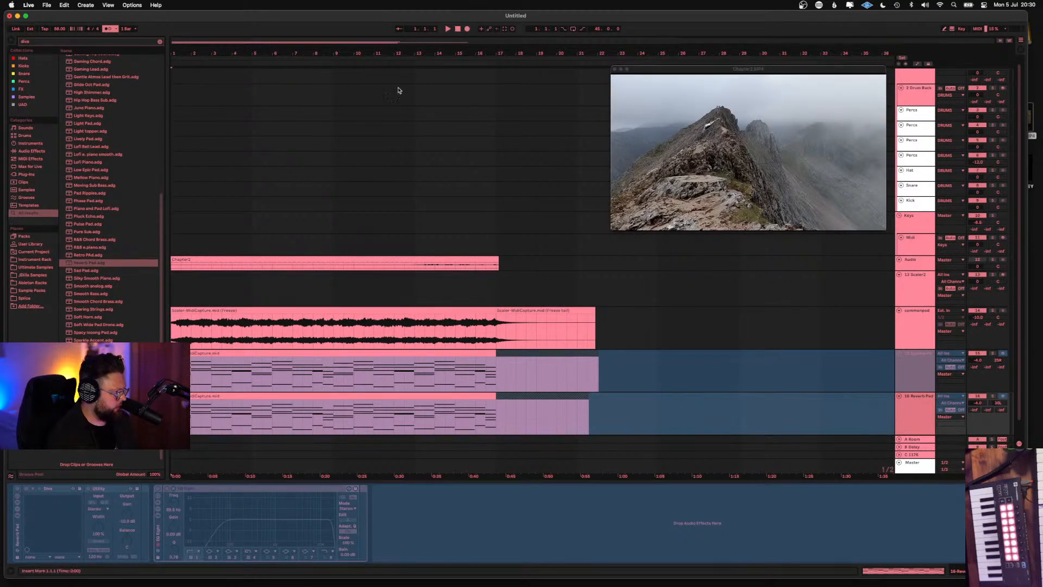
pyautogui.scroll(-1, 106, 307)
pyautogui.scroll(8, 107, 307)
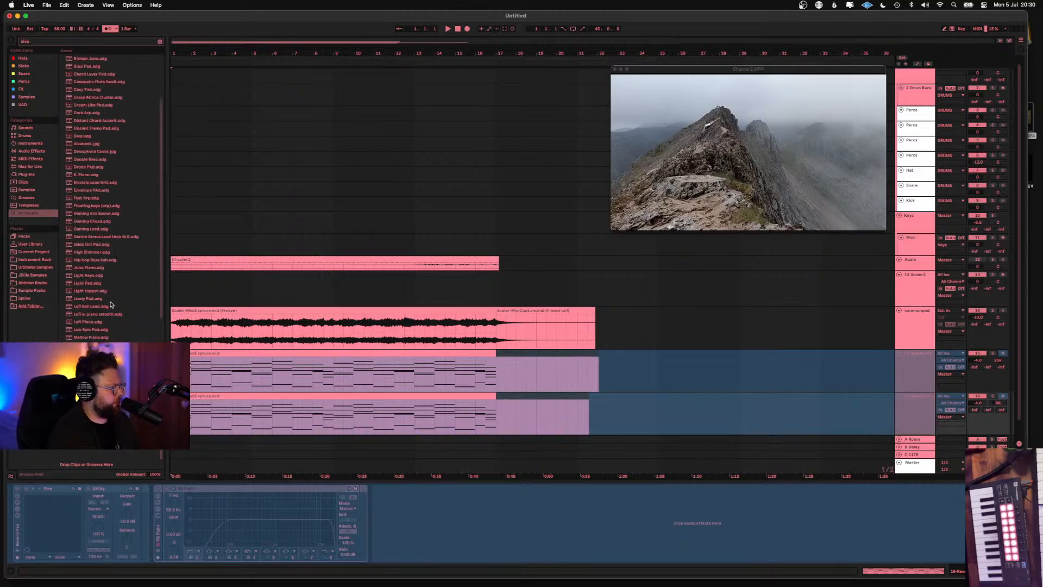
pyautogui.scroll(2, 111, 304)
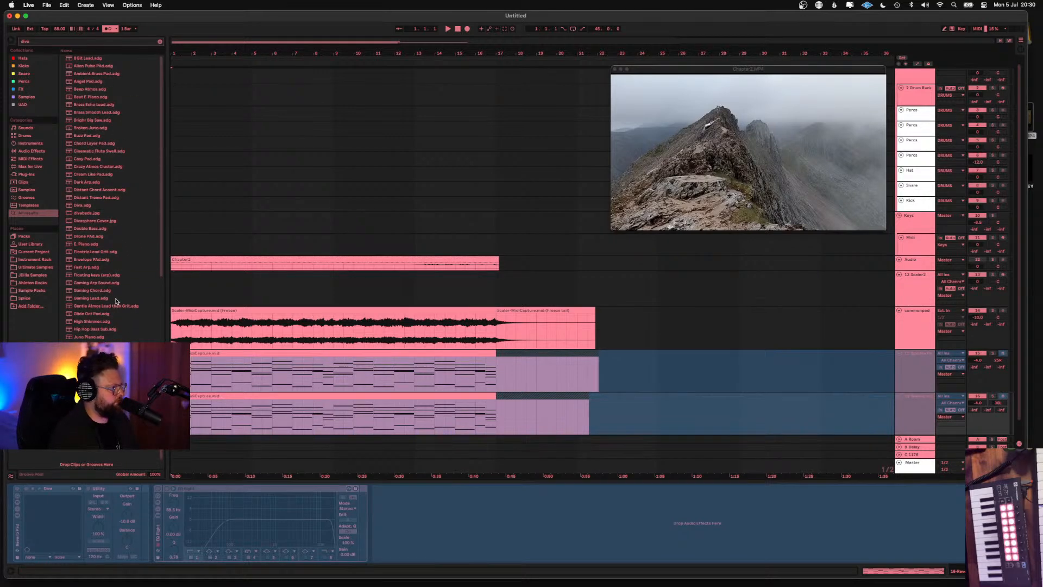
pyautogui.scroll(2, 114, 300)
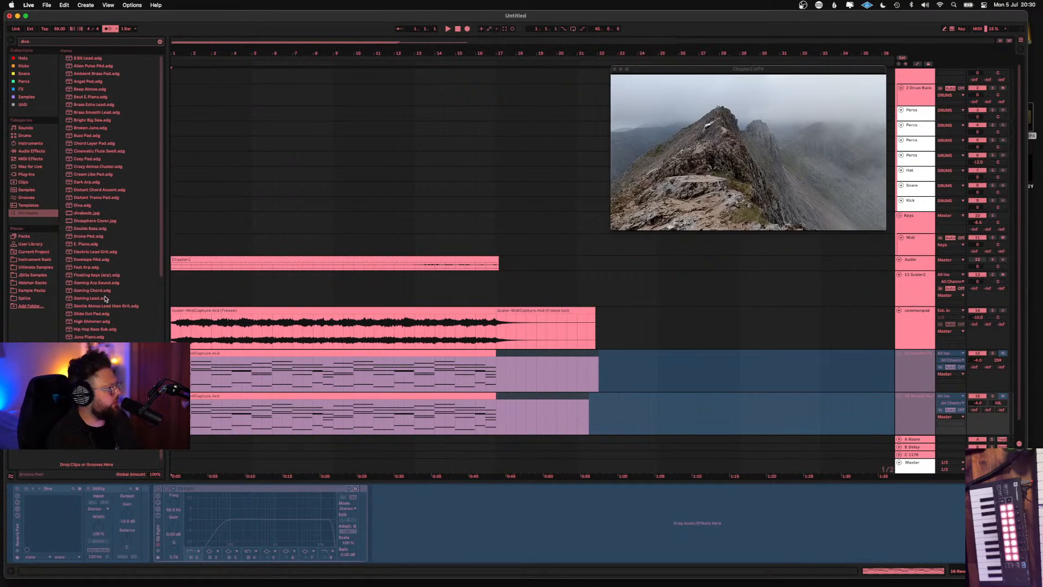
pyautogui.scroll(-8, 106, 298)
pyautogui.click(160, 43)
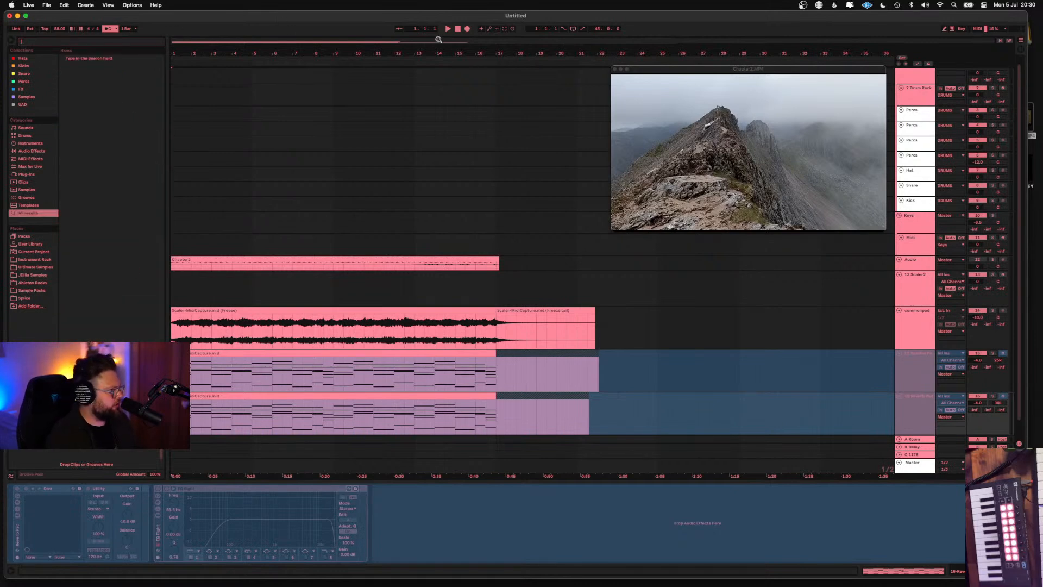
pyautogui.click(457, 29)
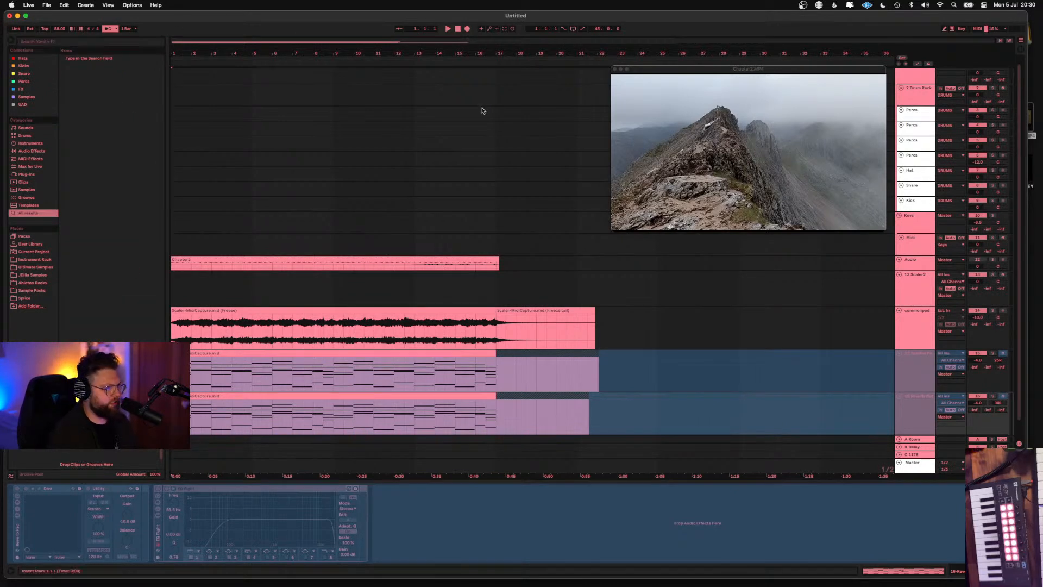
# Select the Drum Rack track and audition kick samples from the Kicks collection, from Flame Kick through the PVLACE kick
pyautogui.click(922, 94)
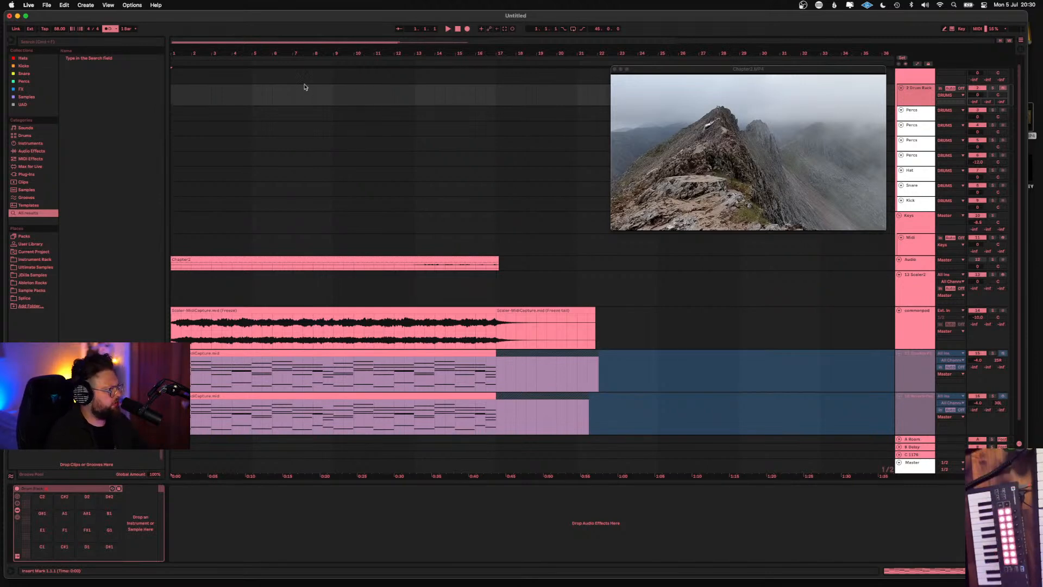
pyautogui.press('super+f')
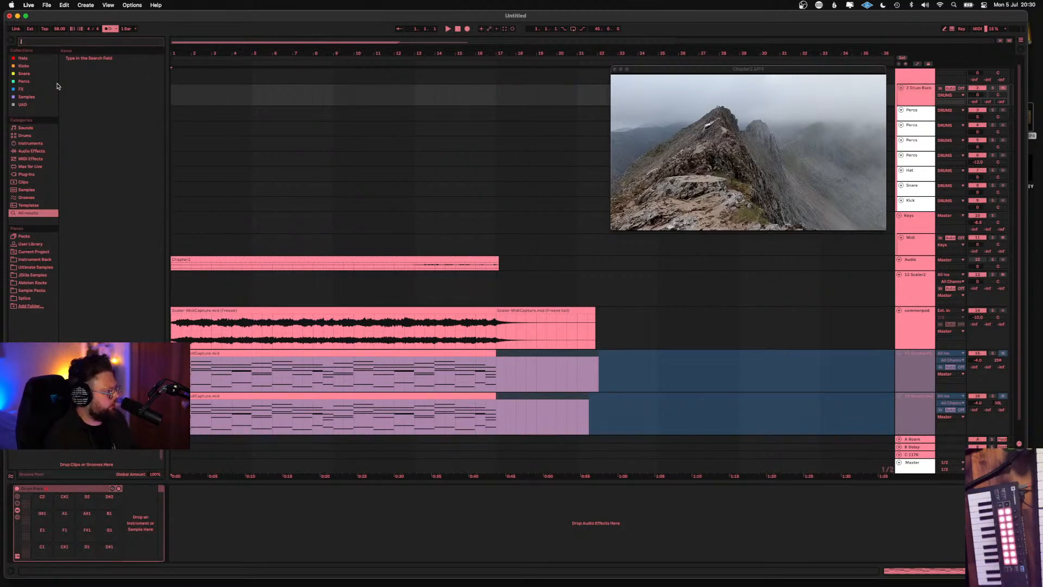
pyautogui.click(25, 66)
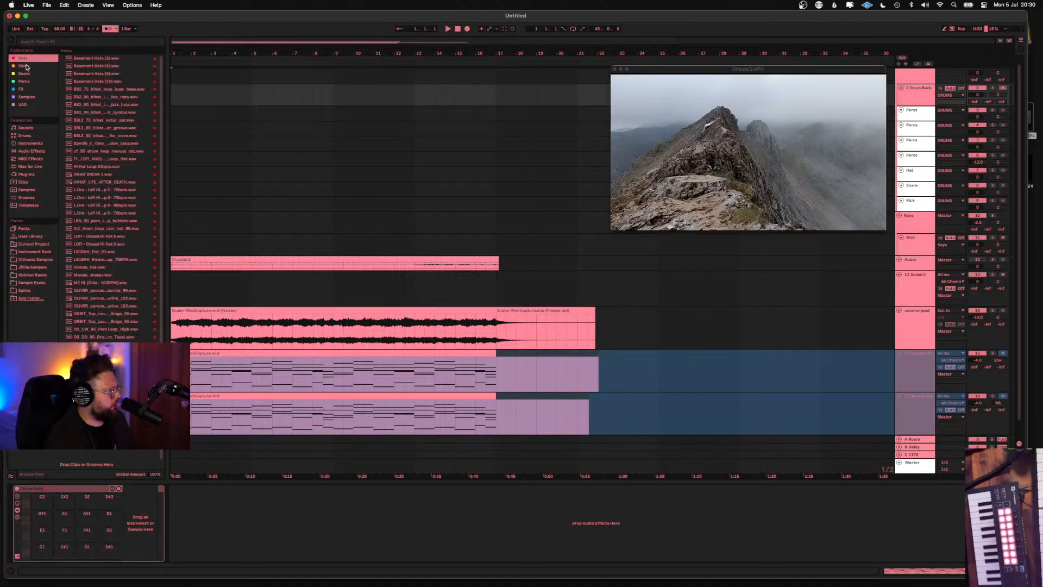
pyautogui.click(73, 143)
pyautogui.click(90, 175)
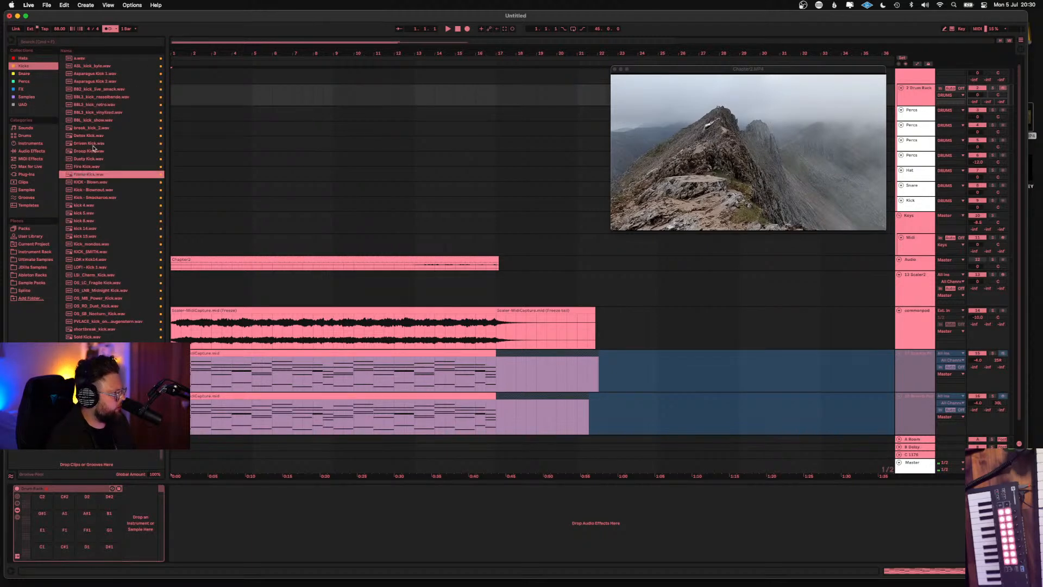
pyautogui.click(93, 145)
pyautogui.click(98, 182)
pyautogui.click(92, 229)
pyautogui.click(90, 259)
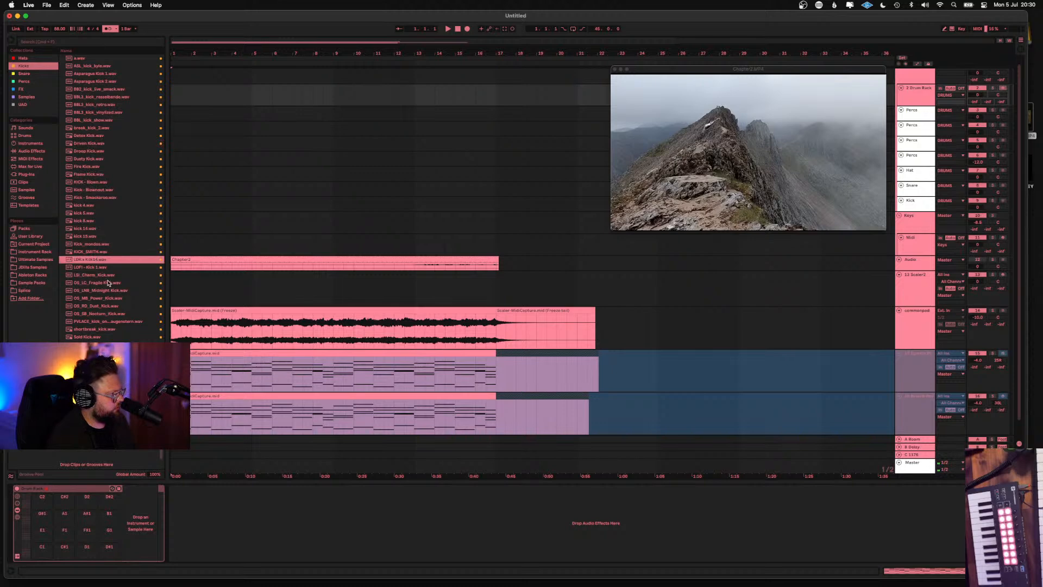
pyautogui.click(95, 275)
pyautogui.click(98, 290)
pyautogui.click(103, 298)
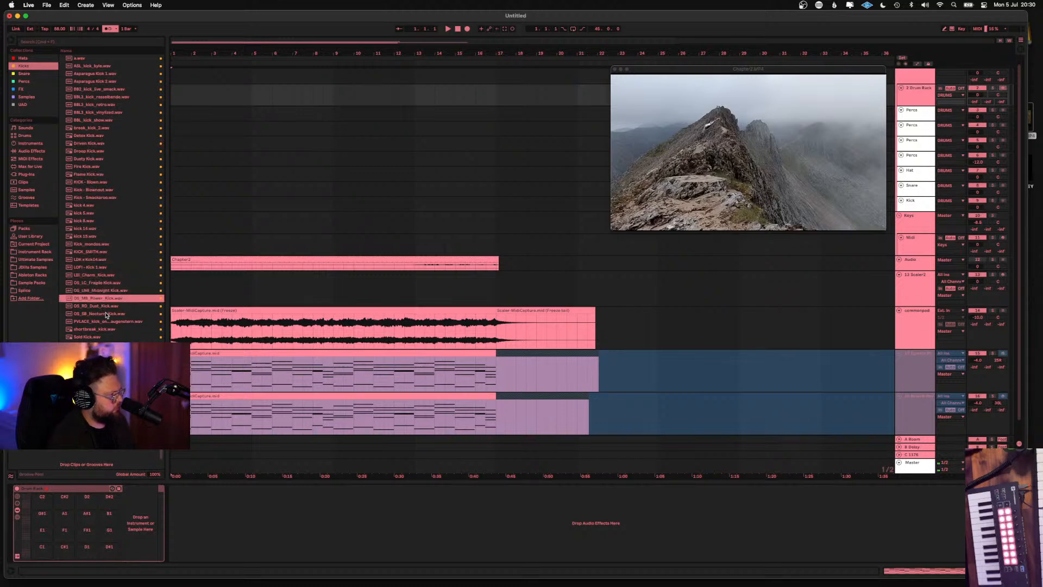
pyautogui.click(104, 313)
pyautogui.click(104, 321)
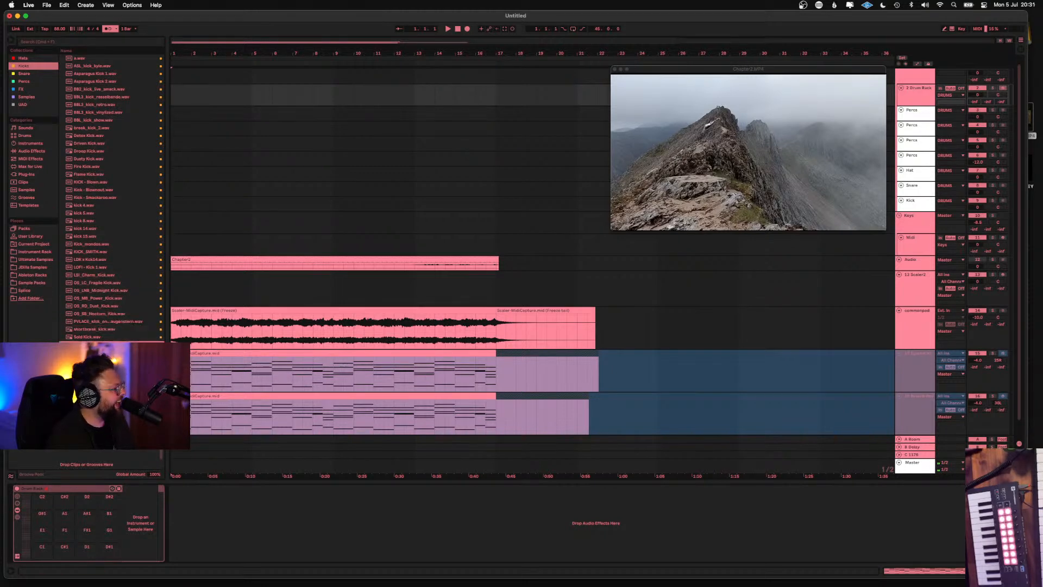
# Compare further kicks in the collection, including KICK - Bloom, break_kick_2 and the BBL kick samples
pyautogui.click(94, 282)
pyautogui.click(90, 182)
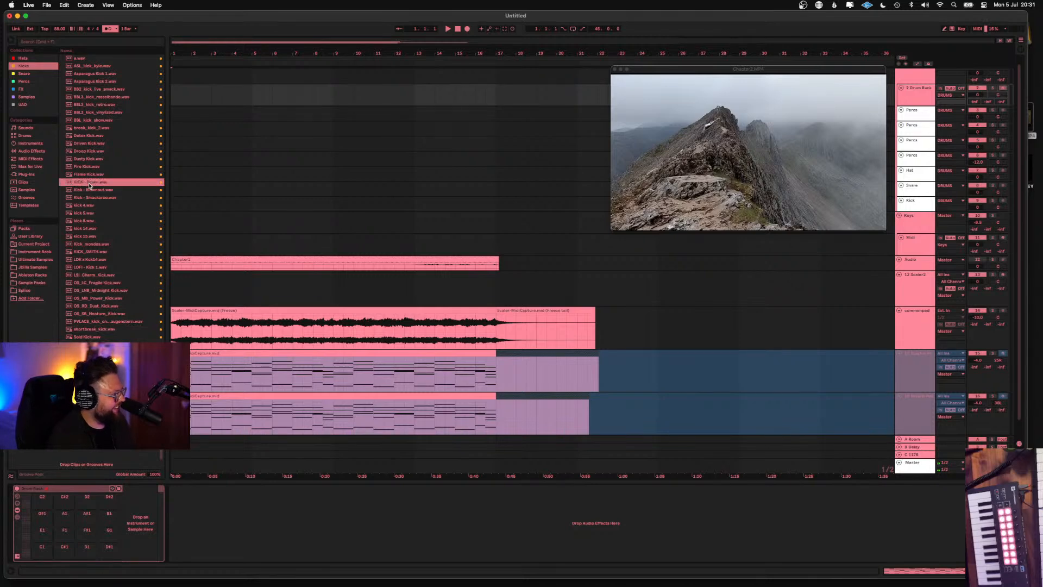
pyautogui.click(91, 121)
pyautogui.click(91, 128)
pyautogui.click(91, 120)
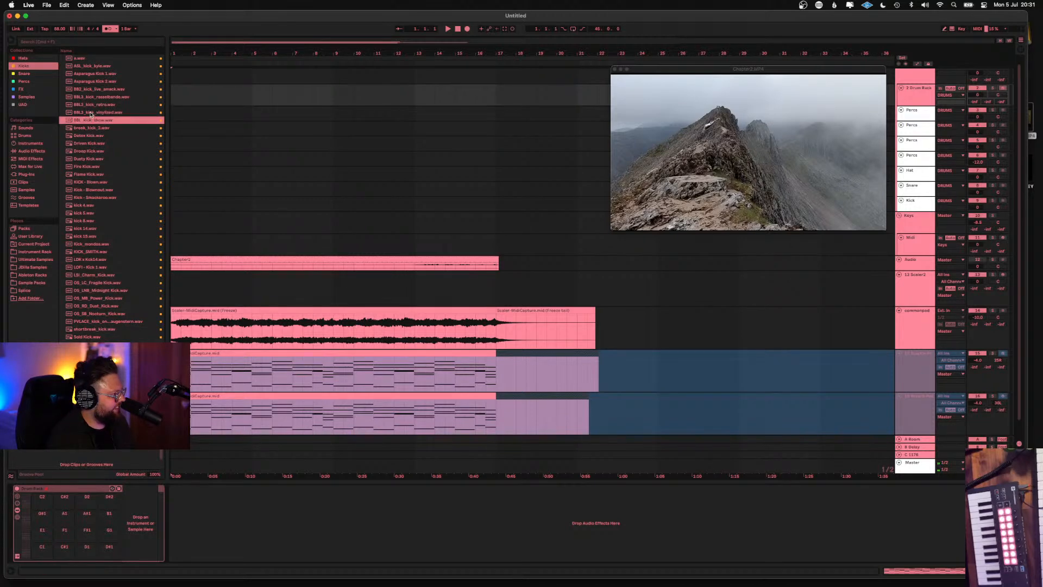
pyautogui.click(92, 112)
pyautogui.click(91, 105)
pyautogui.click(91, 120)
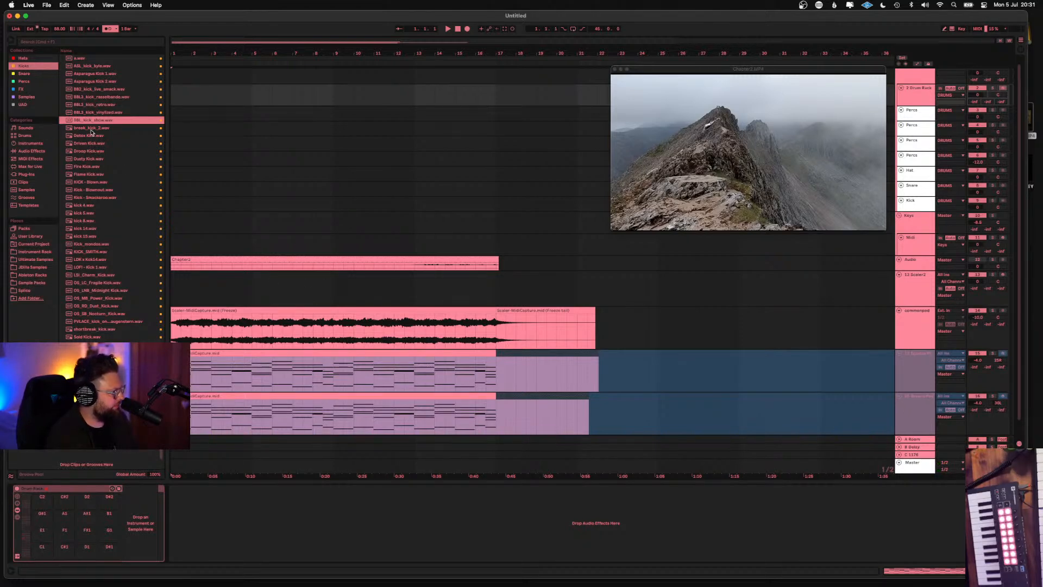
# Load BBL_kick_show.wav onto the Drum Rack's C1 pad and set the track volume to -6 dB
pyautogui.moveTo(93, 124); pyautogui.dragTo(34, 549)
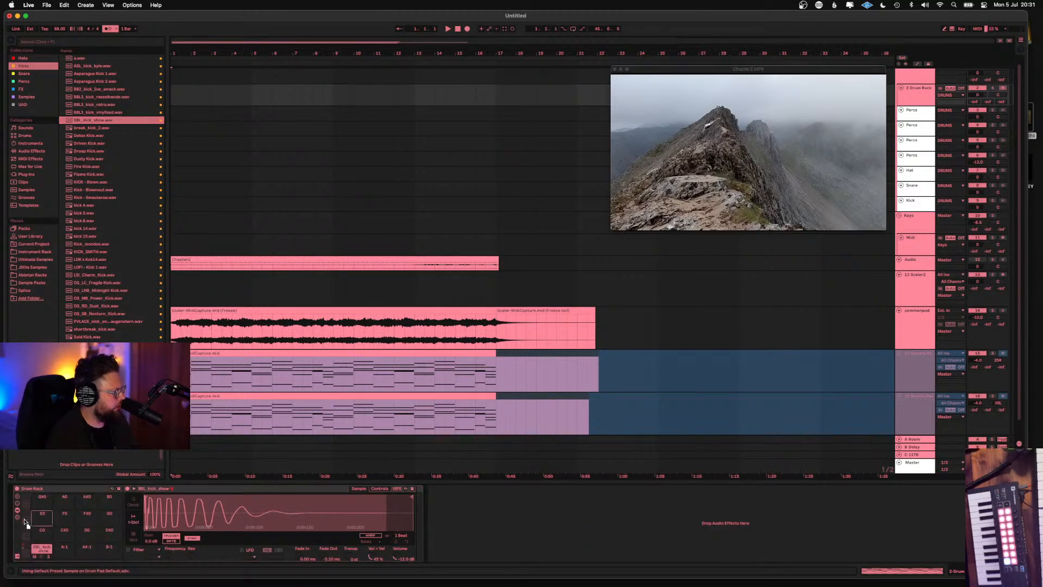
pyautogui.click(25, 526)
pyautogui.scroll(-4, 28, 534)
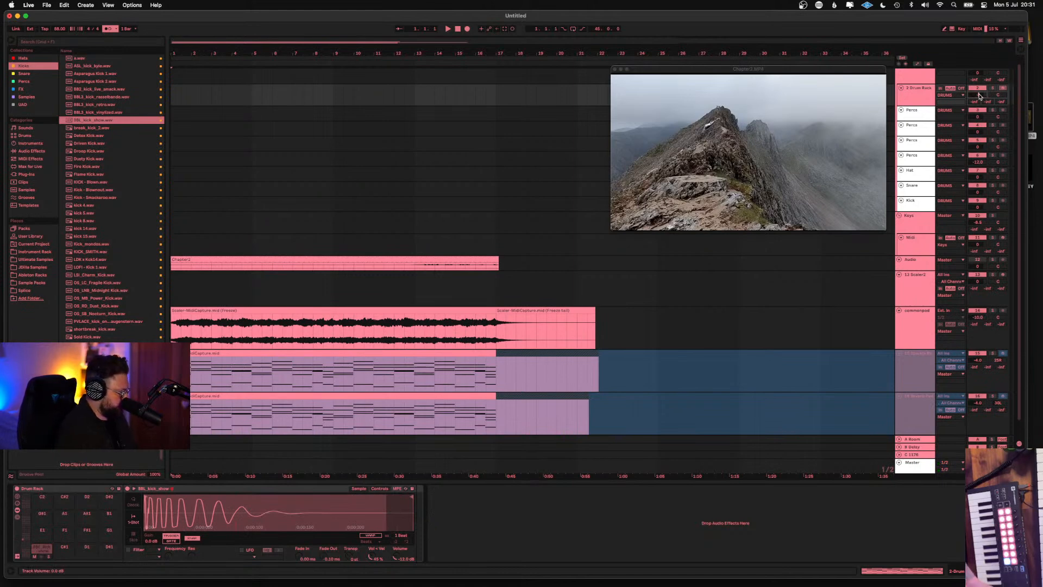
pyautogui.scroll(-5, 980, 95)
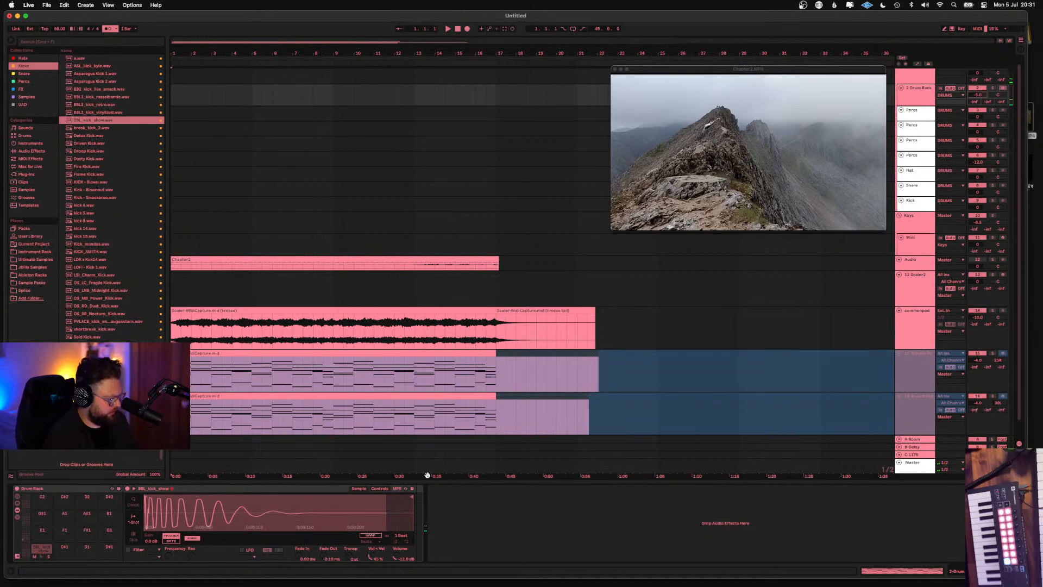
# Audition samples in the Snare collection and load Quick Snare.wav onto the Drum Rack's F1 pad
pyautogui.scroll(-4, 345, 550)
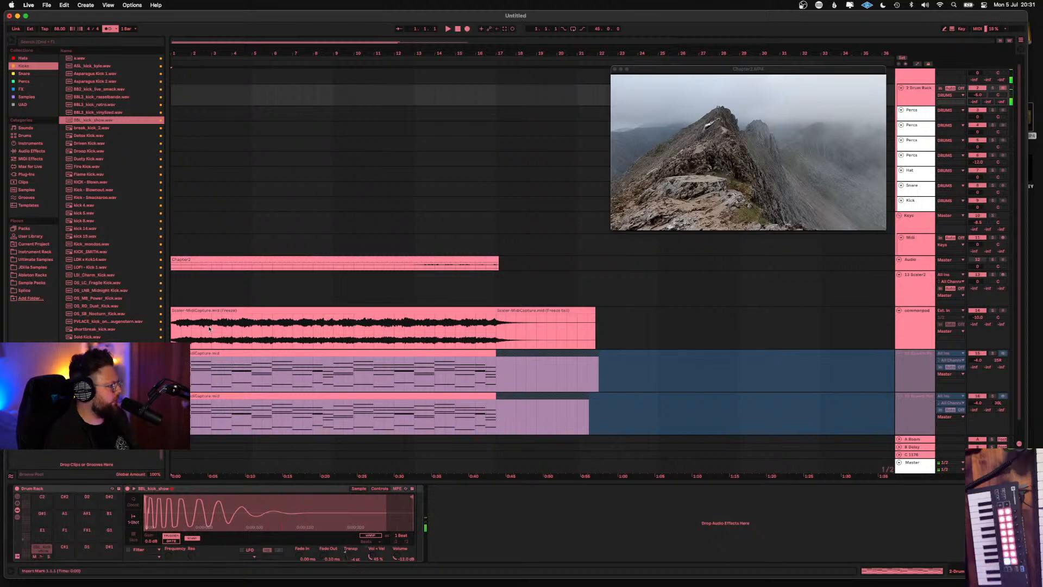
pyautogui.click(24, 73)
pyautogui.click(95, 151)
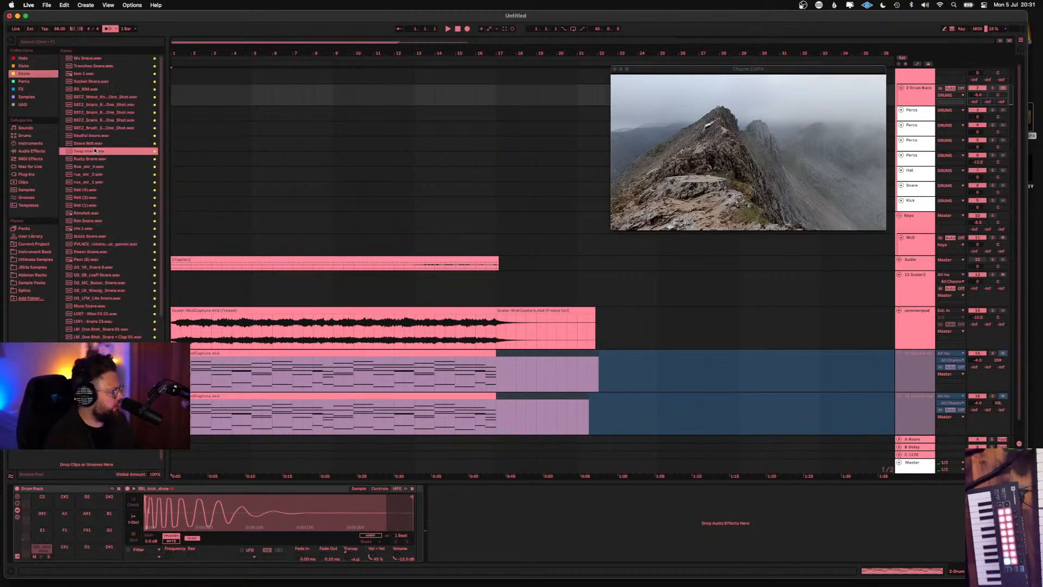
pyautogui.click(97, 174)
pyautogui.click(94, 228)
pyautogui.click(90, 244)
pyautogui.click(91, 252)
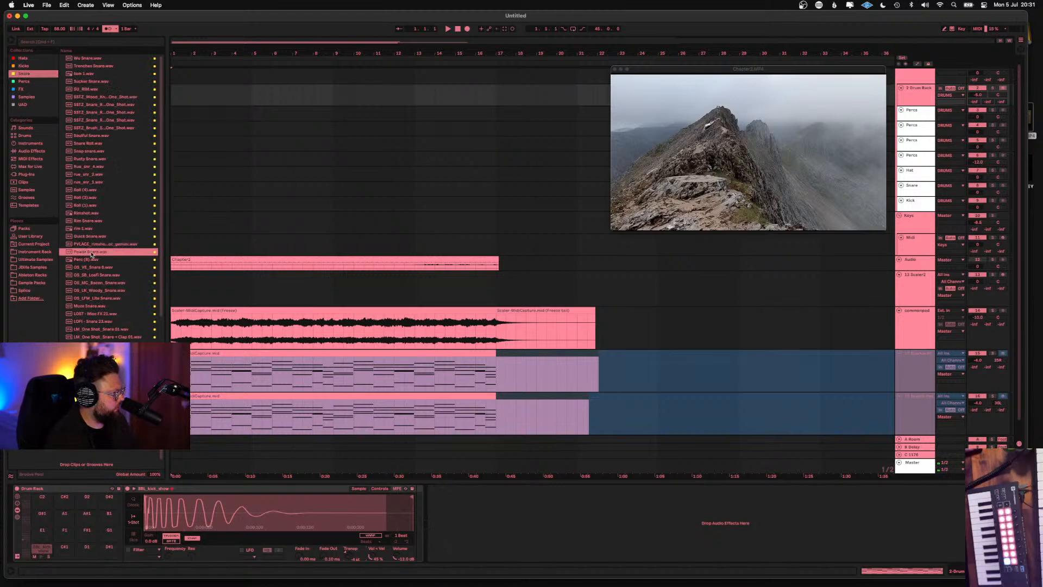
pyautogui.click(89, 244)
pyautogui.click(85, 228)
pyautogui.click(84, 236)
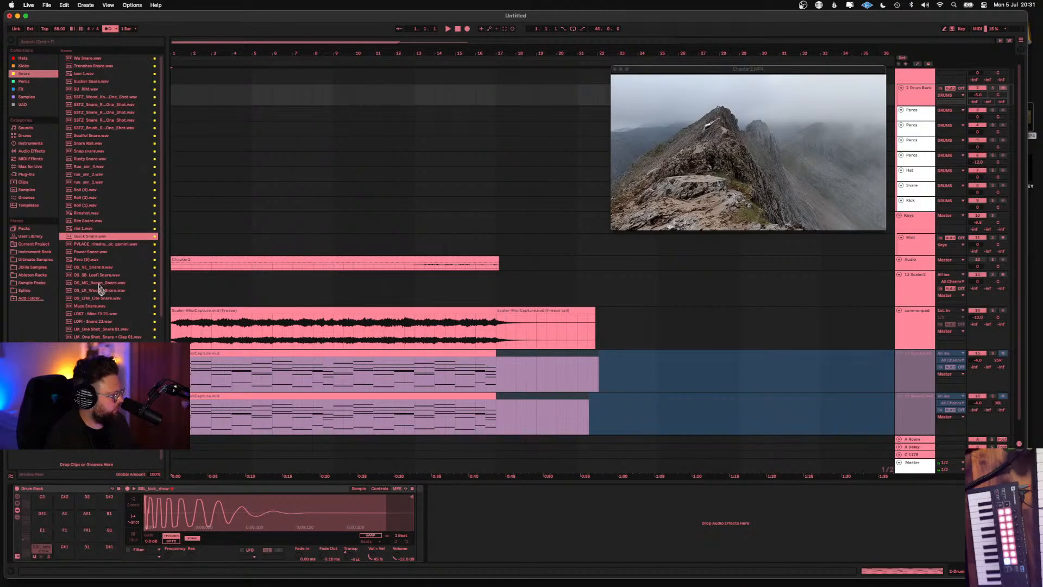
pyautogui.moveTo(81, 483); pyautogui.dragTo(64, 531)
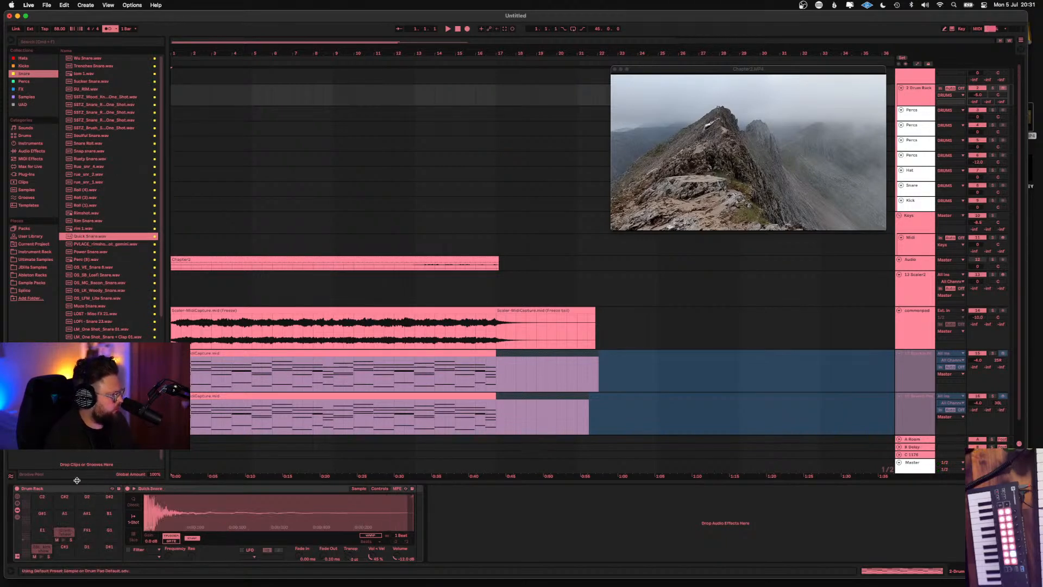
# Audition more snares, try LM_One Shot_Snare 01.wav on the Drum Rack's F#1 pad, and clear that pad
pyautogui.click(89, 228)
pyautogui.click(89, 221)
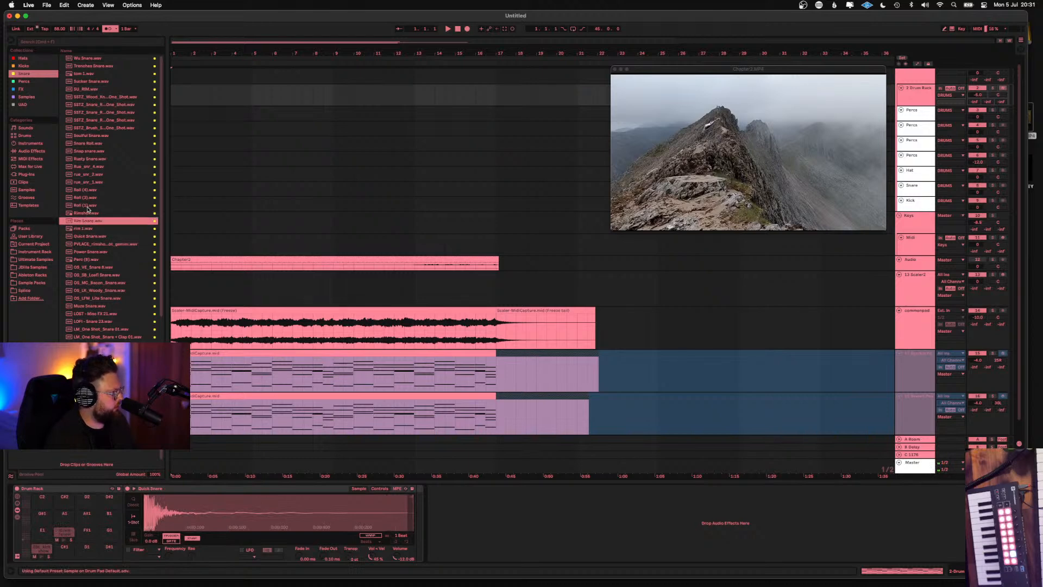
pyautogui.click(87, 205)
pyautogui.click(91, 174)
pyautogui.click(92, 213)
pyautogui.click(97, 259)
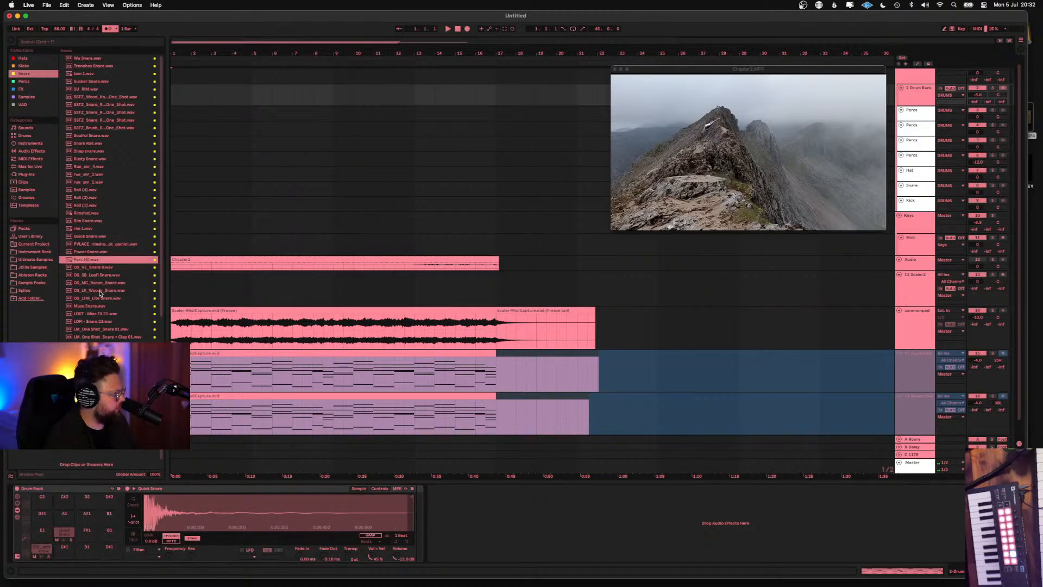
pyautogui.click(95, 306)
pyautogui.click(92, 330)
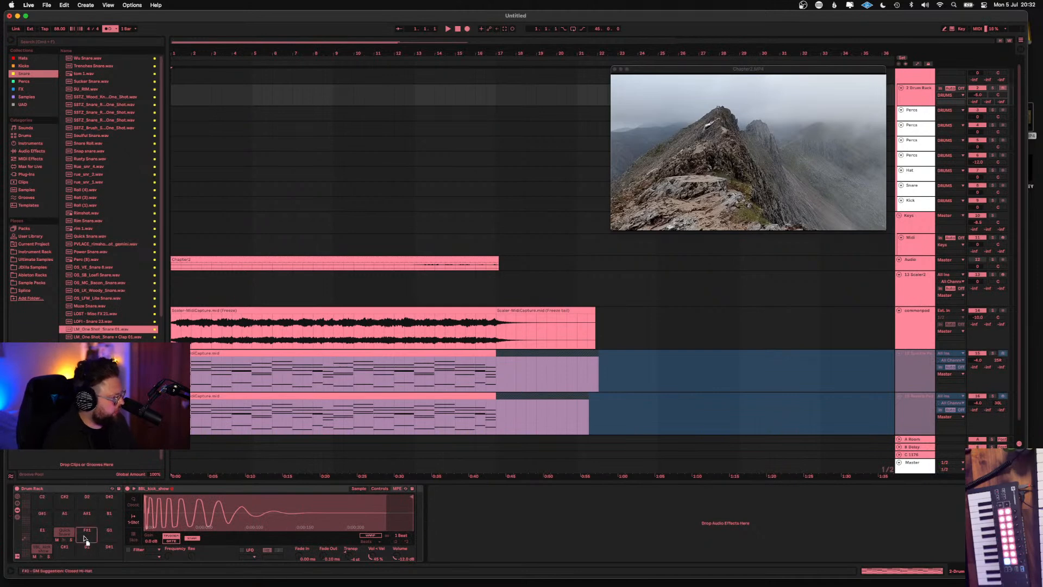
pyautogui.moveTo(82, 531); pyautogui.dragTo(81, 532)
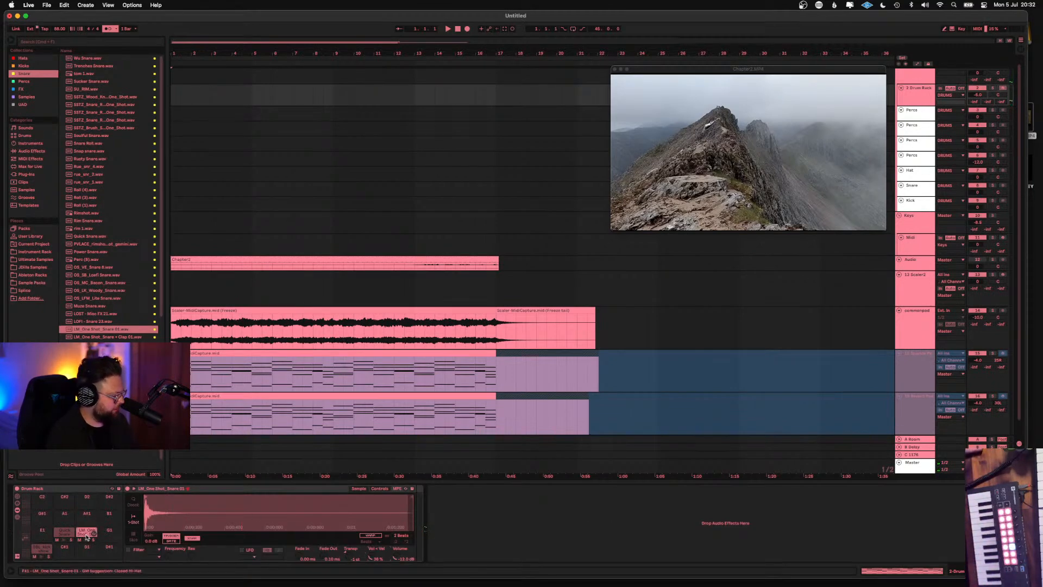
pyautogui.press('Delete')
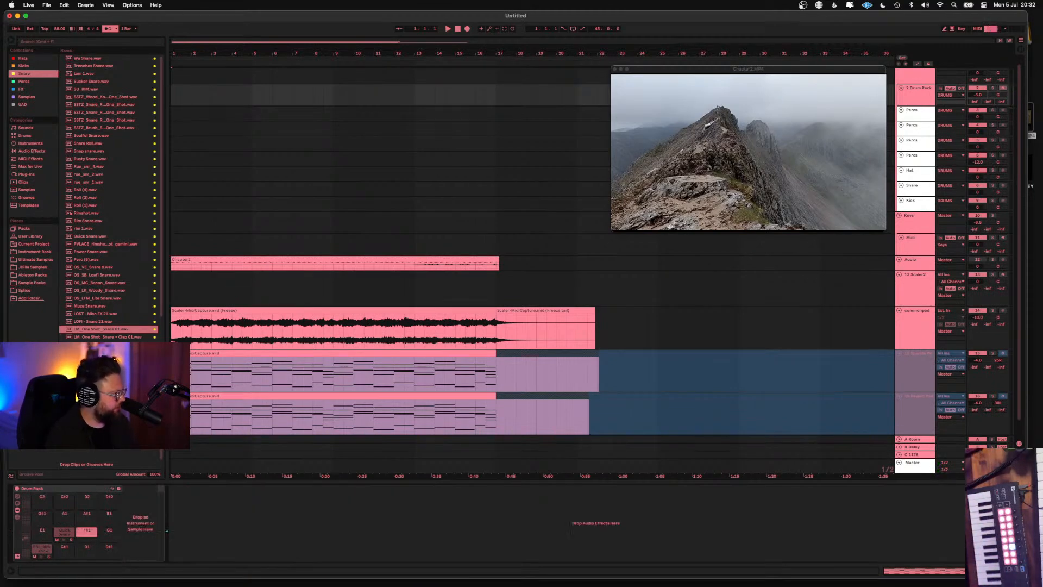
# Compare a few more snare samples and load a second copy of Quick Snare.wav onto the F#1 pad
pyautogui.click(99, 337)
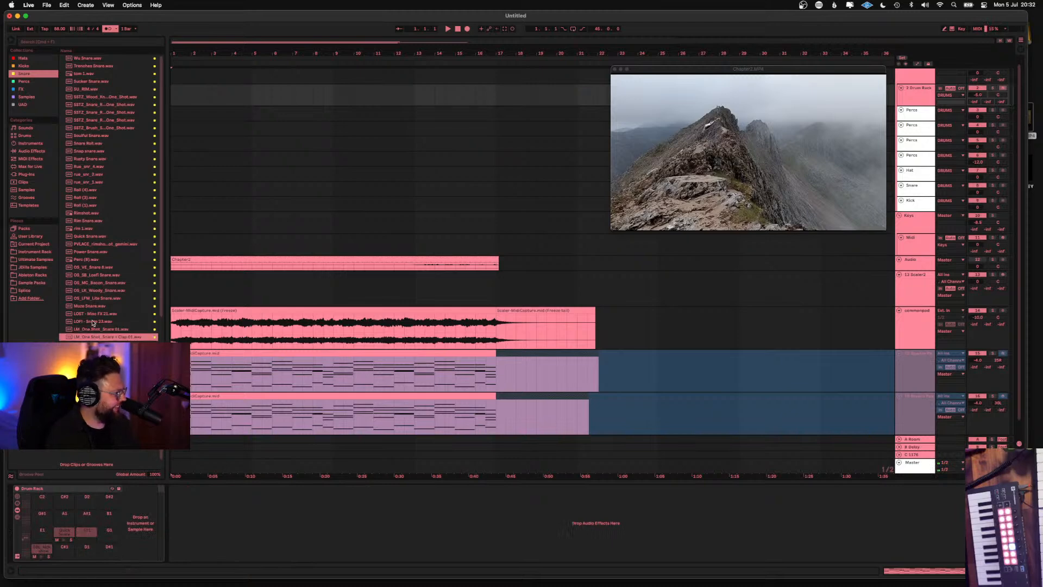
pyautogui.click(95, 175)
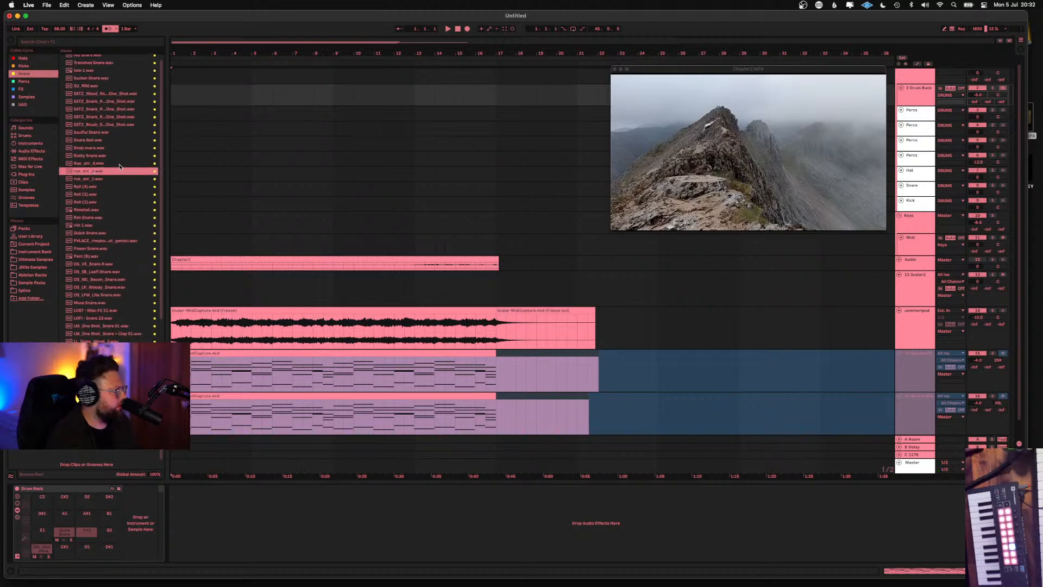
pyautogui.scroll(-1, 113, 173)
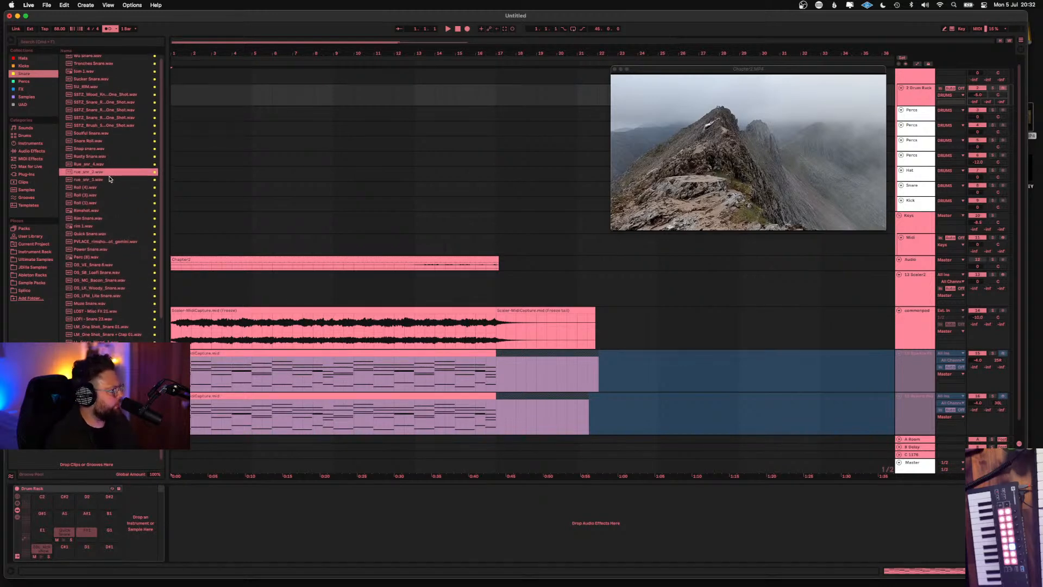
pyautogui.moveTo(92, 231); pyautogui.dragTo(87, 531)
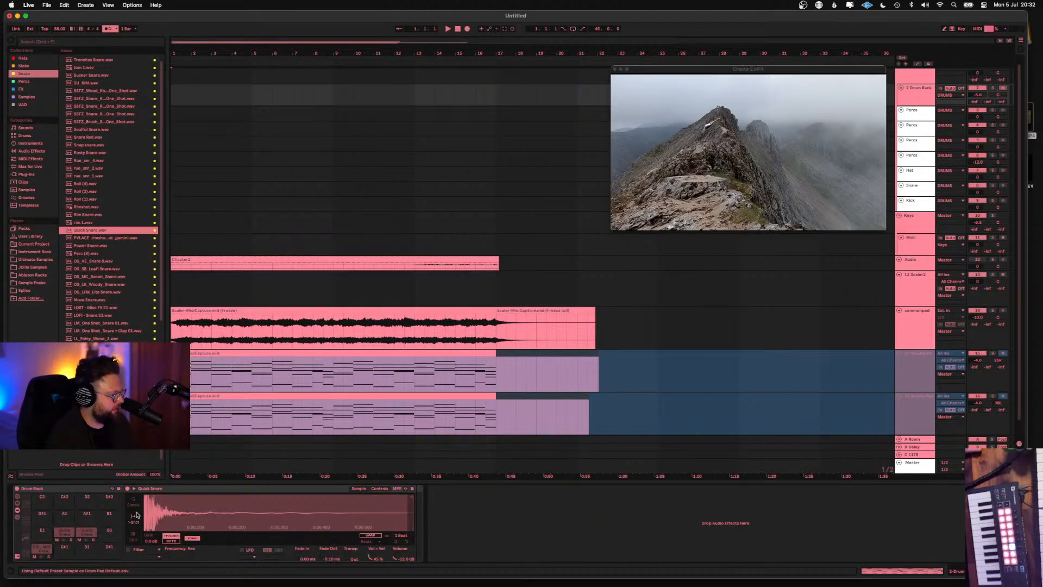
pyautogui.click(368, 560)
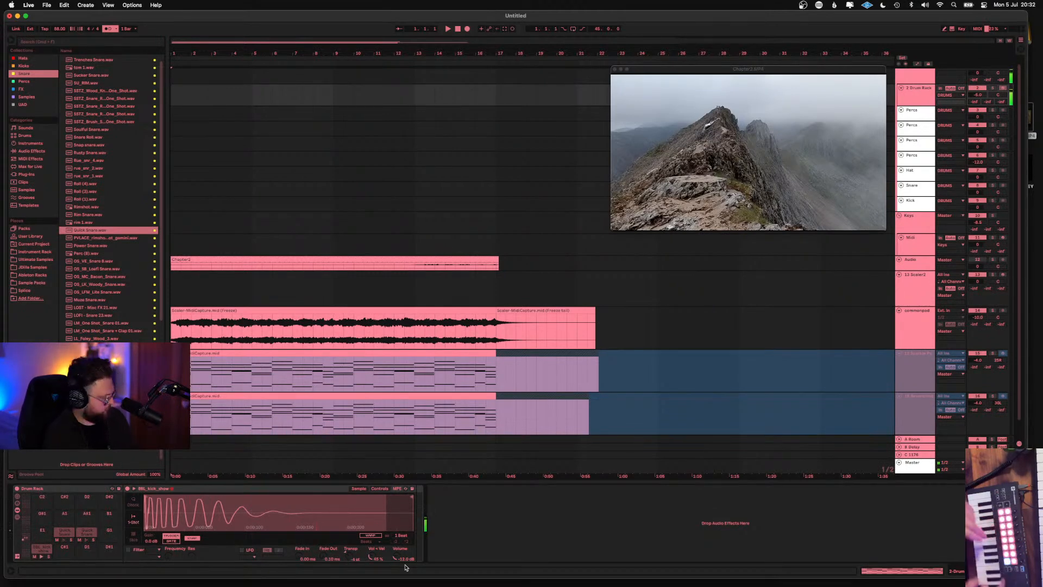
# Set and enable a 16-bar loop from bar 1 to bar 17, alongside the Chapter2 clip
pyautogui.click(458, 28)
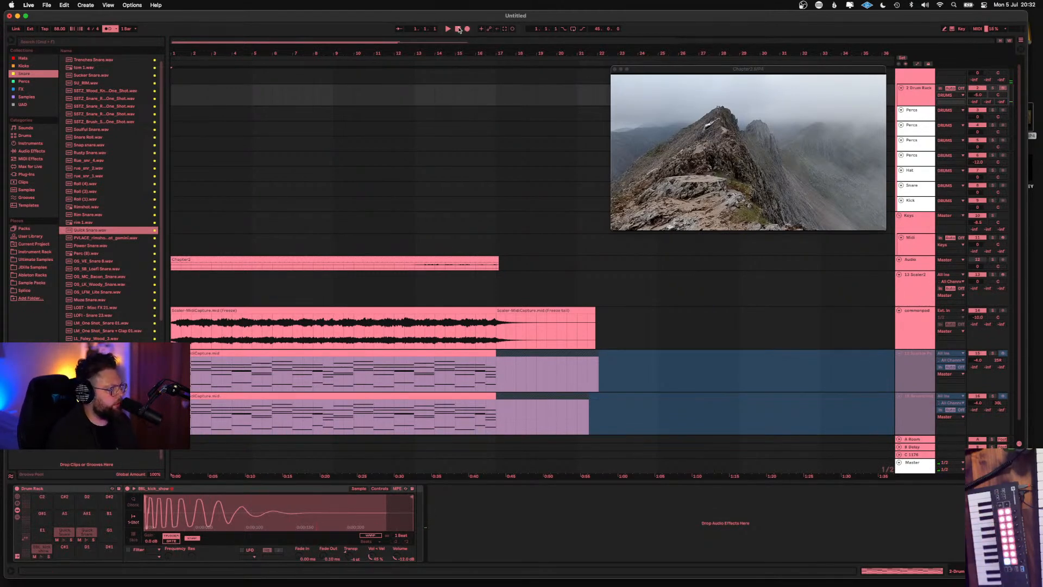
pyautogui.click(448, 30)
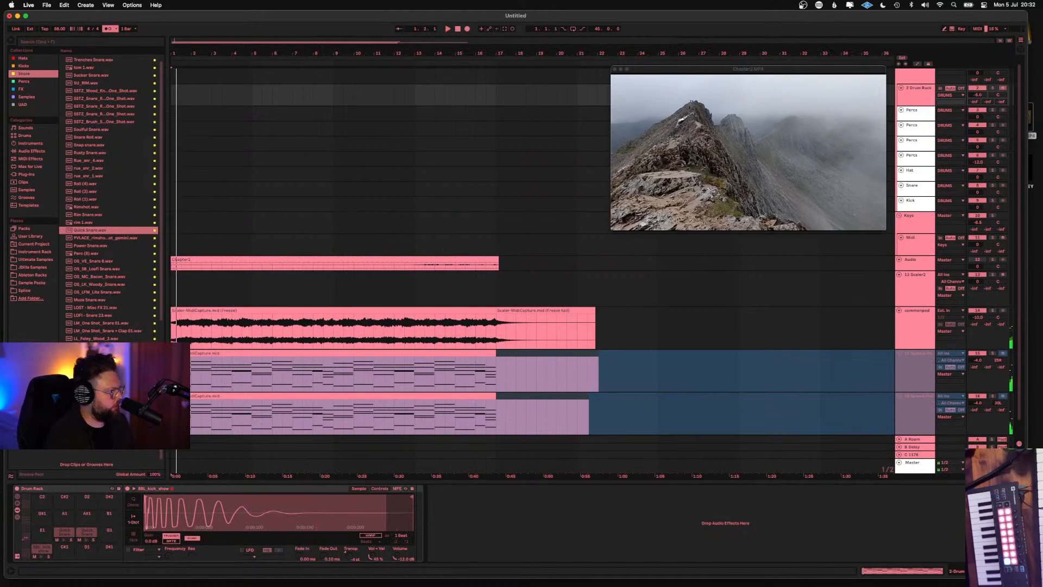
pyautogui.click(197, 352)
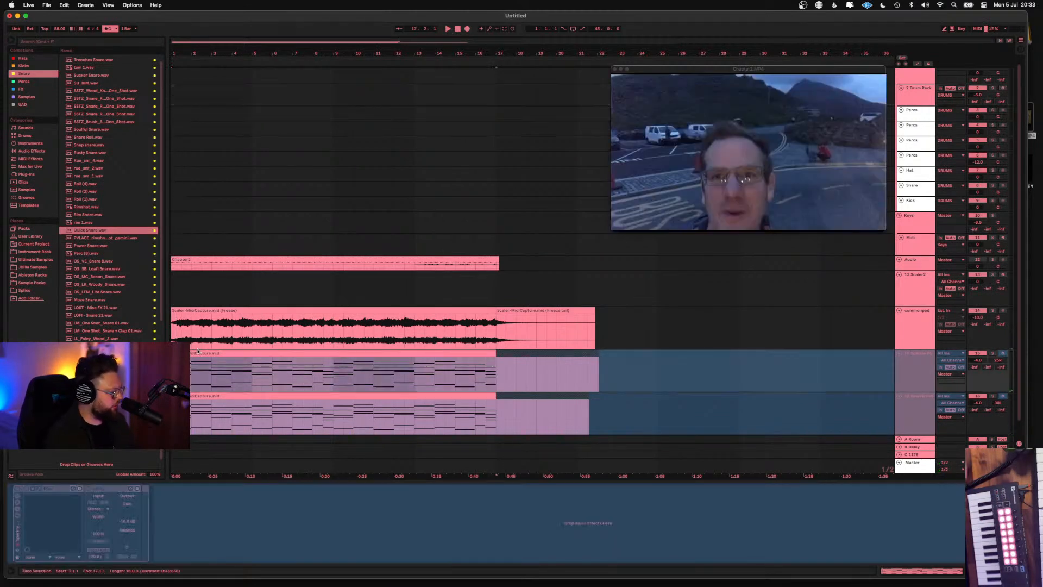
pyautogui.click(281, 262)
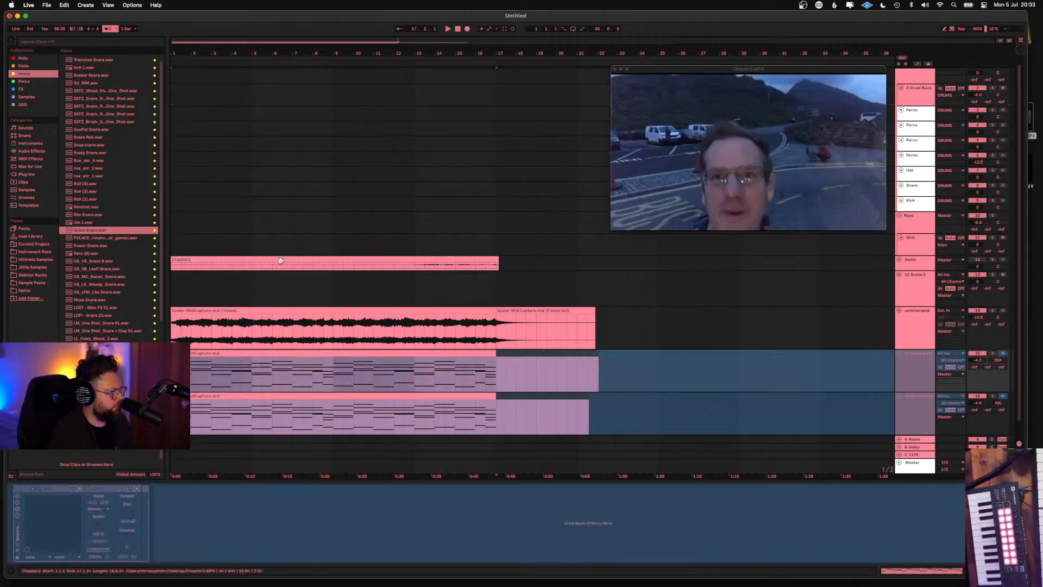
pyautogui.click(282, 258)
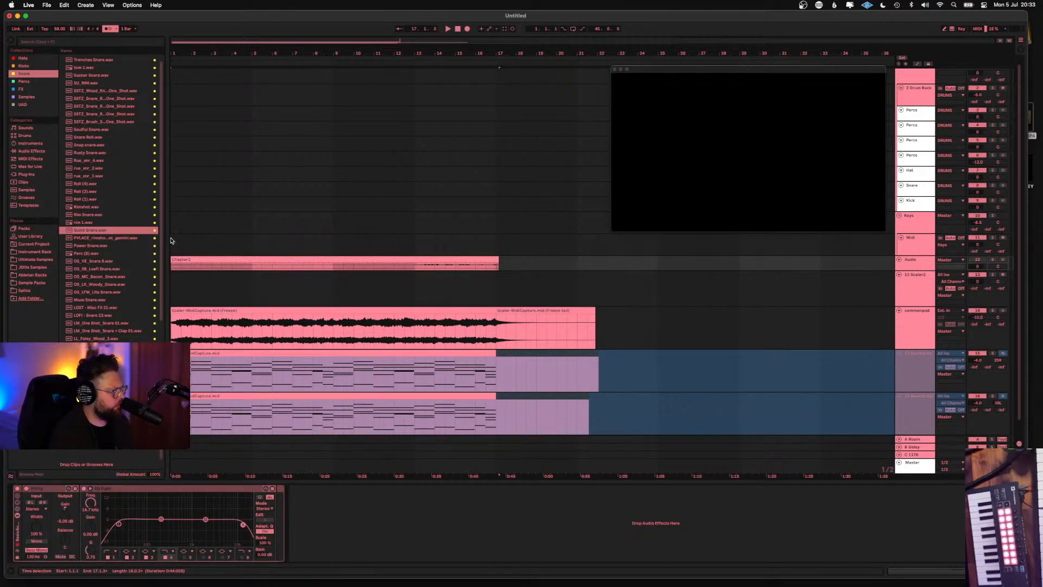
pyautogui.moveTo(170, 241); pyautogui.dragTo(496, 253)
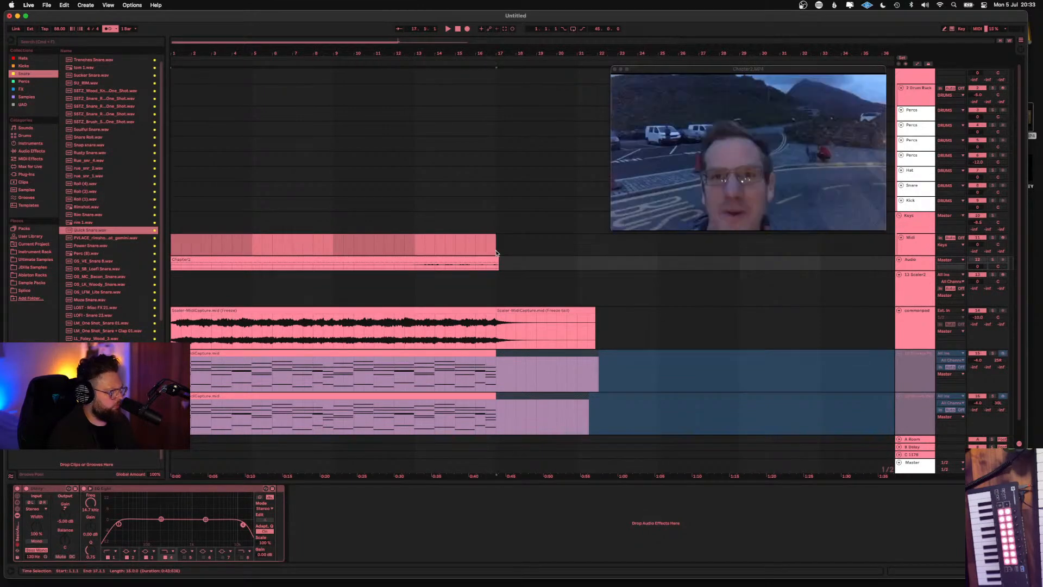
pyautogui.moveTo(498, 253); pyautogui.dragTo(498, 250)
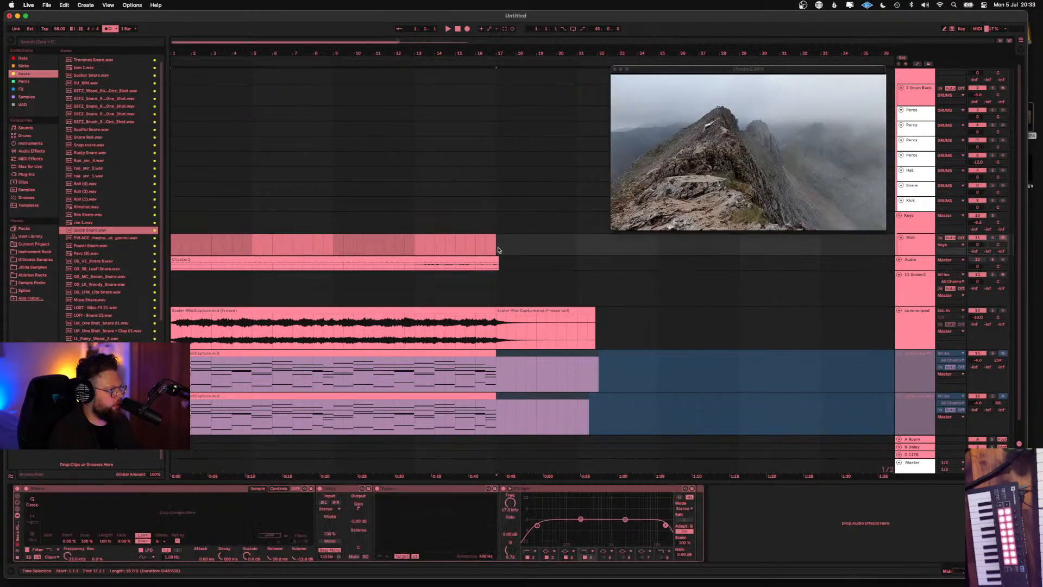
pyautogui.press('super+l')
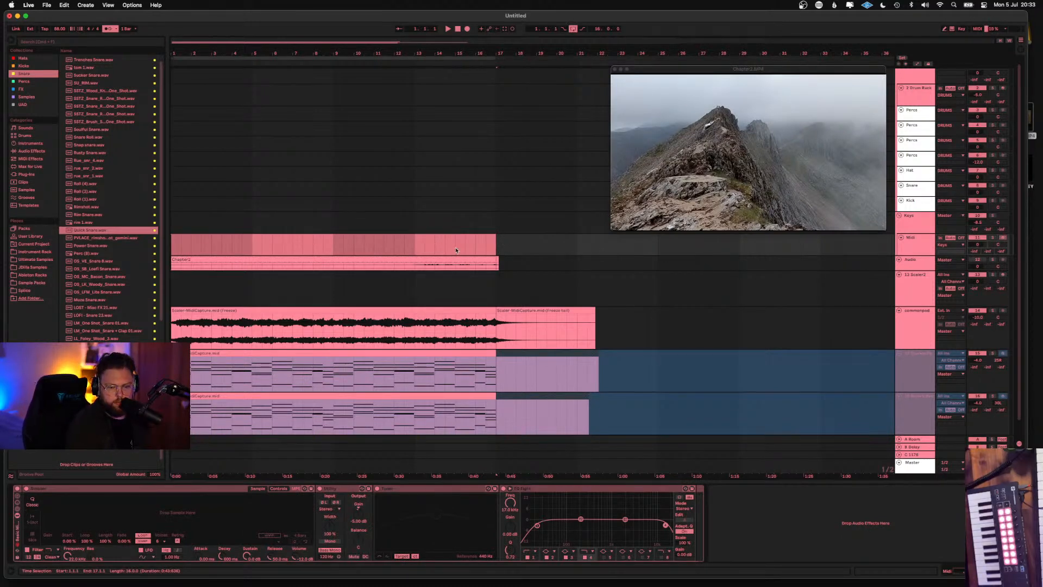
# Play the loop with the Drum Rack track armed, and set the Keys group to -12 dB and the Drum Rack track to -4 dB
pyautogui.press('space')
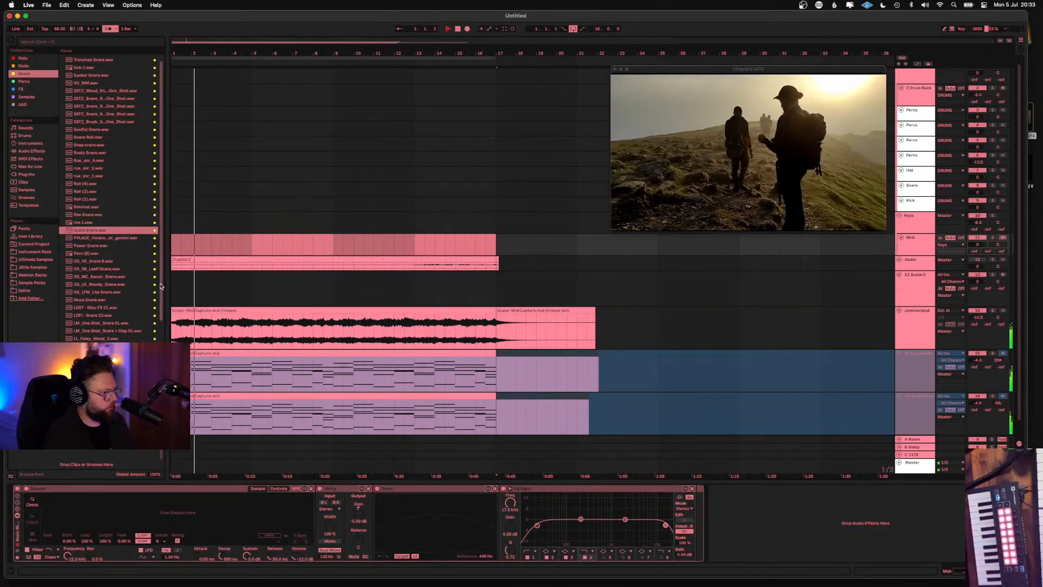
pyautogui.click(921, 91)
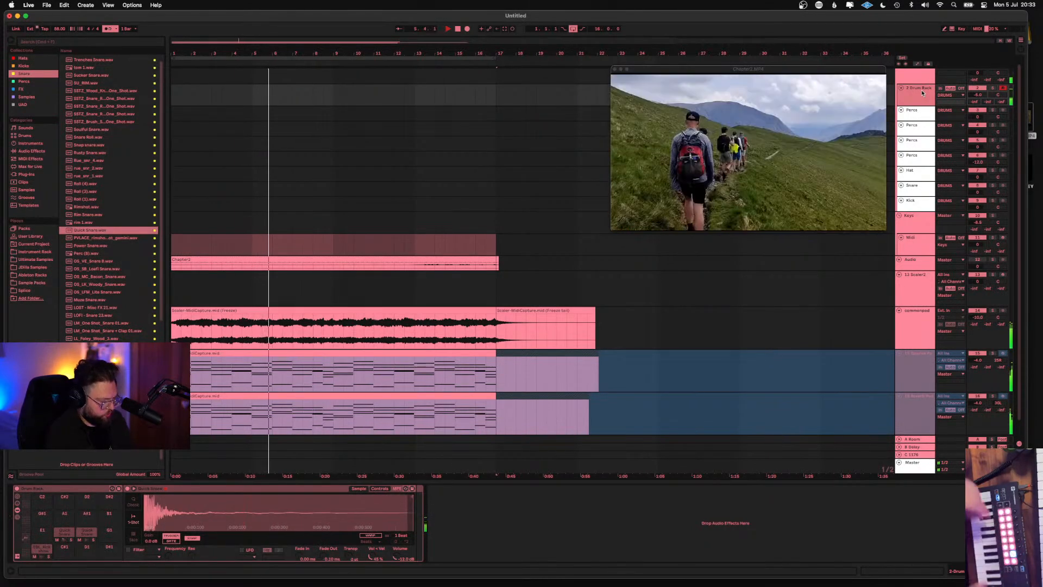
pyautogui.press('space')
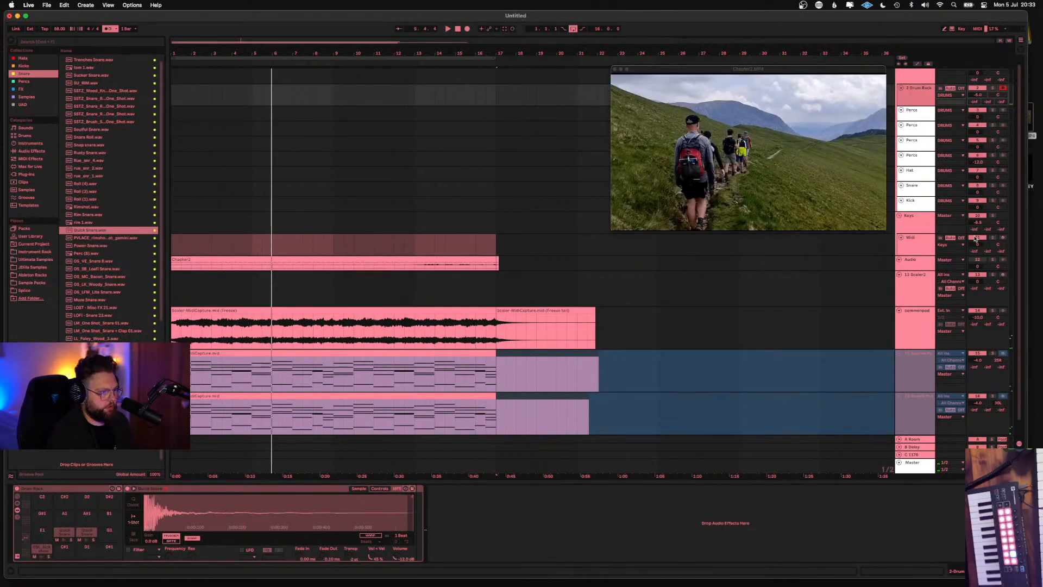
pyautogui.moveTo(986, 224); pyautogui.dragTo(985, 231)
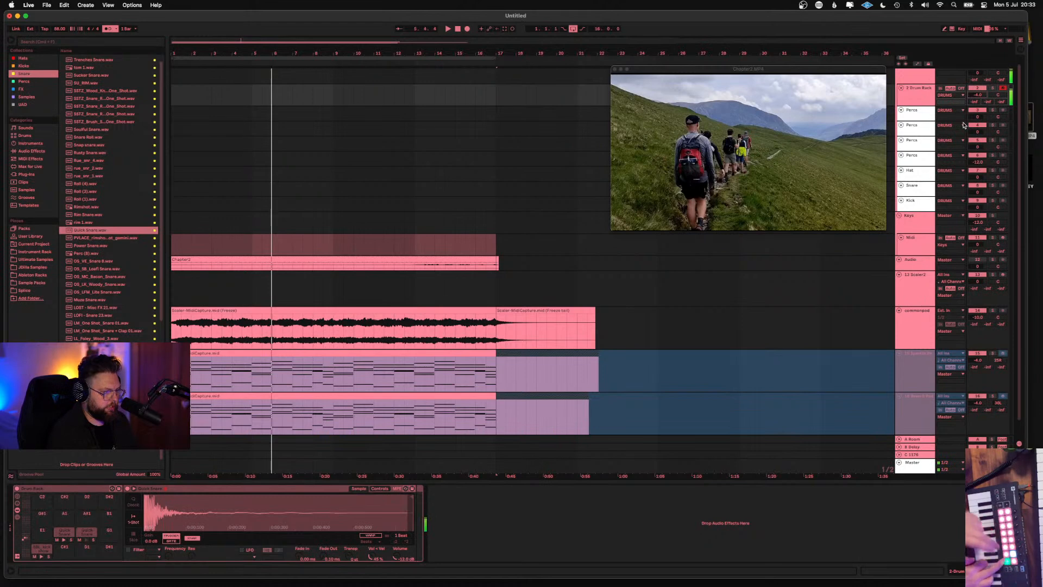
# Record a kick and snare pattern of about four bars on the Drum Rack track from bar 1, replacing the first take with a second
pyautogui.click(447, 29)
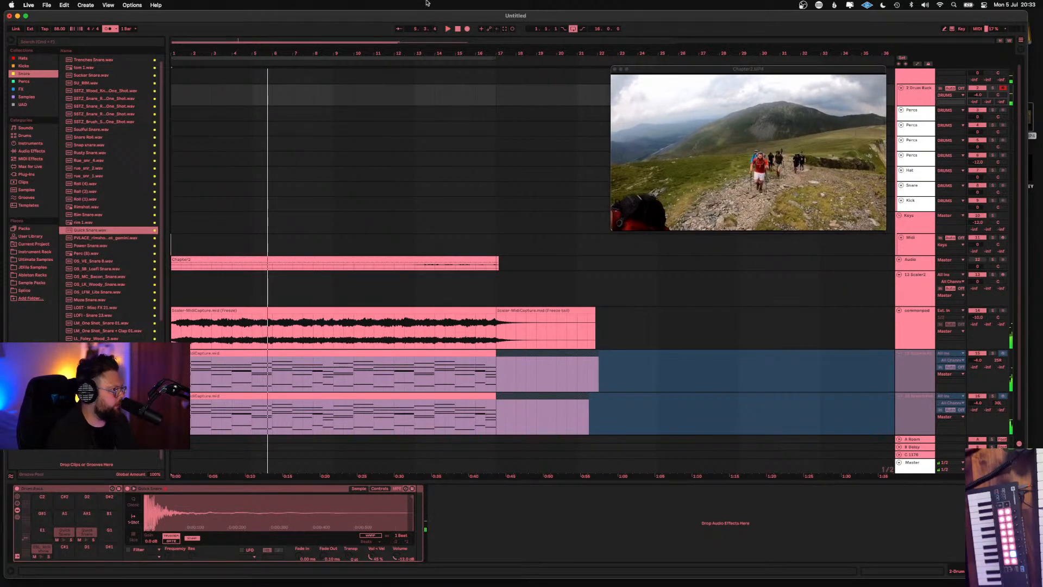
pyautogui.click(458, 29)
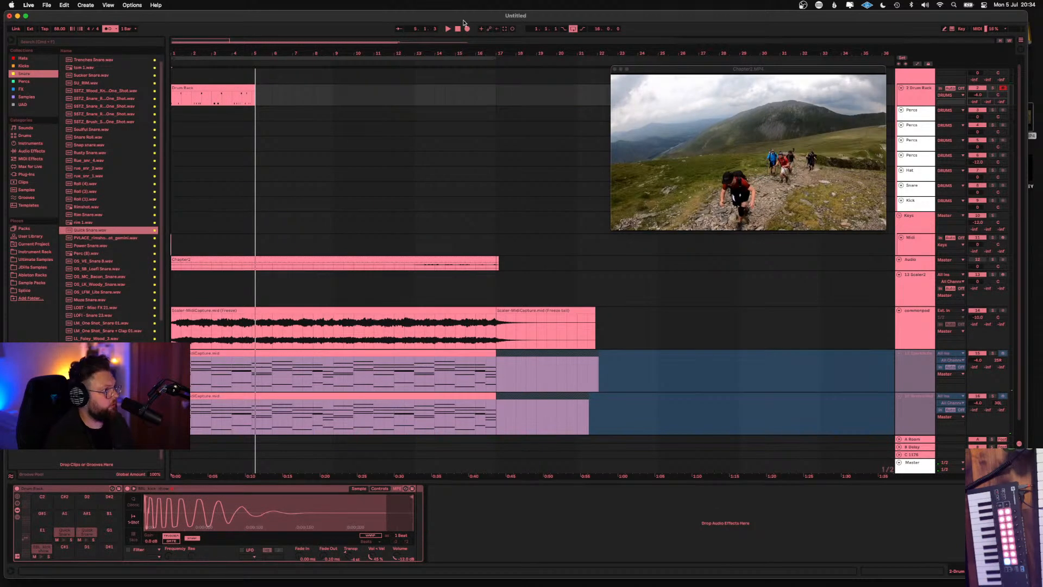
pyautogui.press('space')
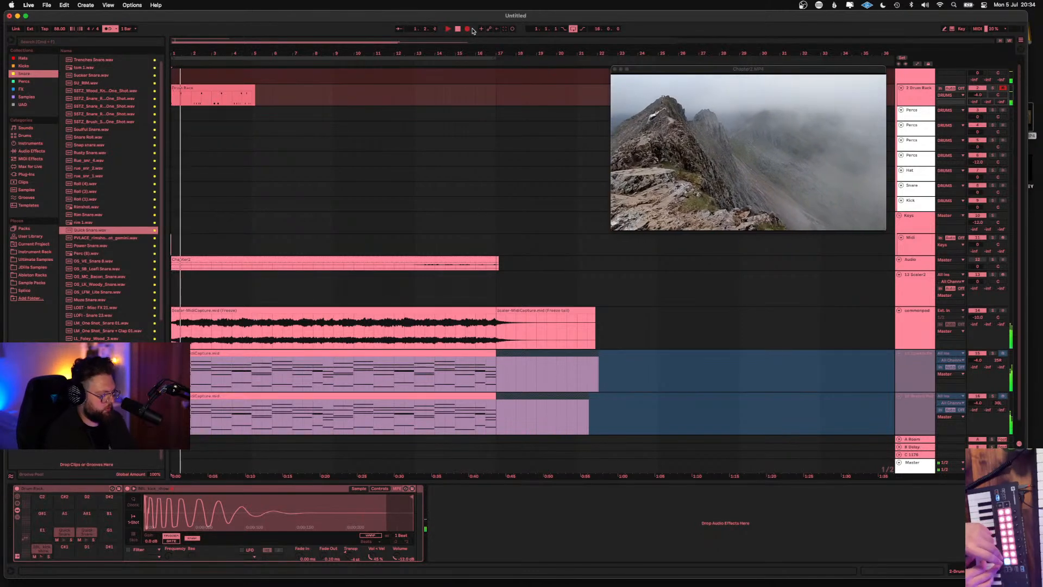
pyautogui.press('space')
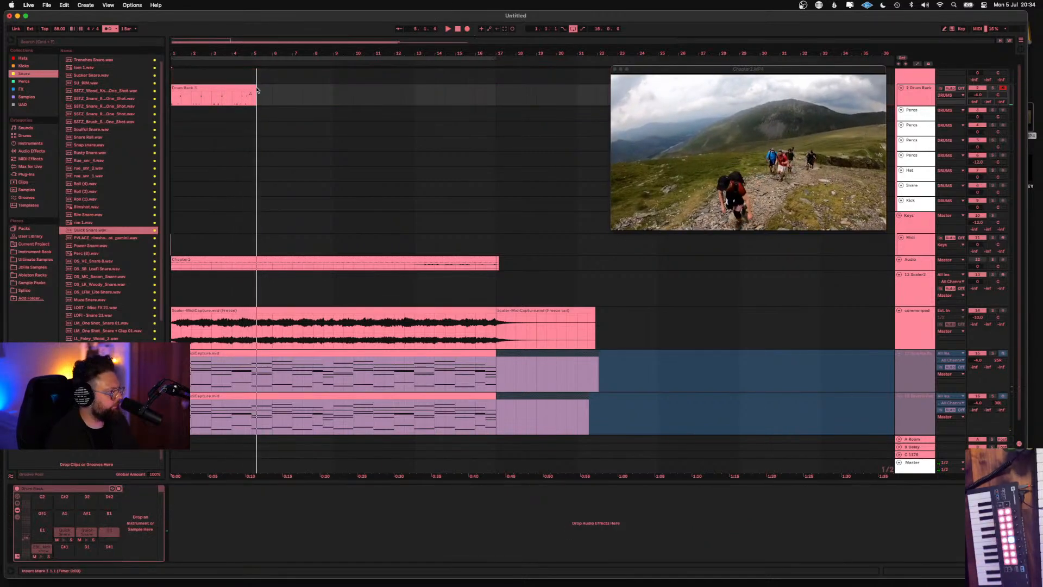
# Duplicate the four-bar Drum Rack clip three times to fill the arrangement up to bar 17
pyautogui.press('space')
pyautogui.press('super+d')
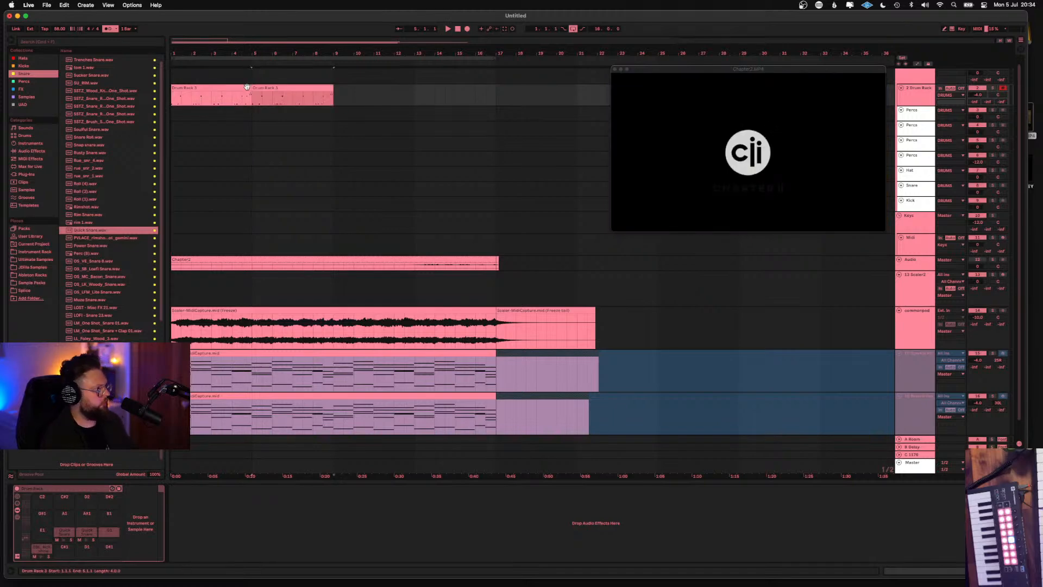
pyautogui.press('super+d')
pyautogui.press('super+d')
# Open the first four-bar Drum Rack clip in the note editor and listen to its kick and snare pattern
pyautogui.click(214, 88)
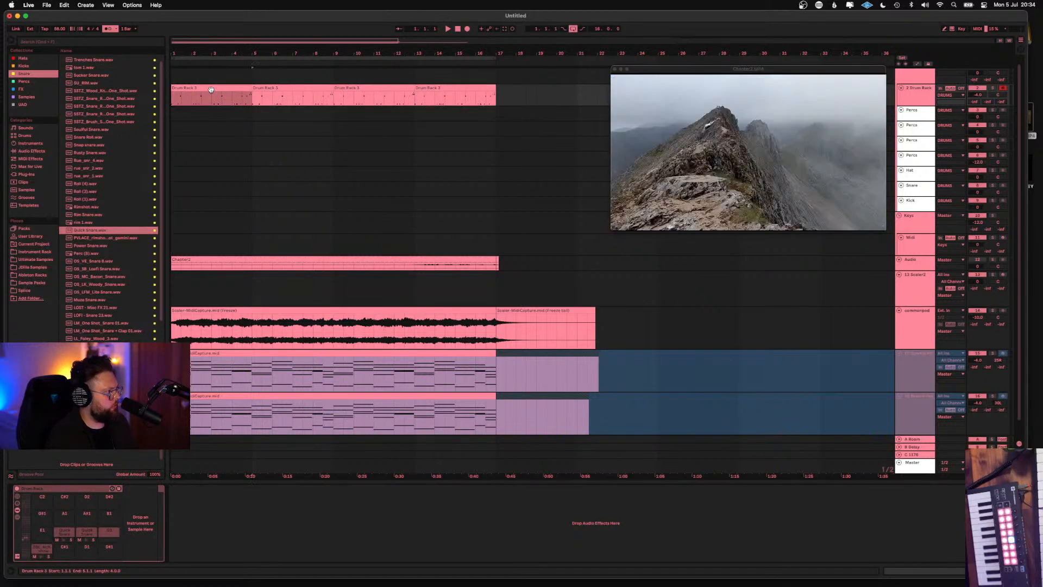
pyautogui.doubleClick(213, 88)
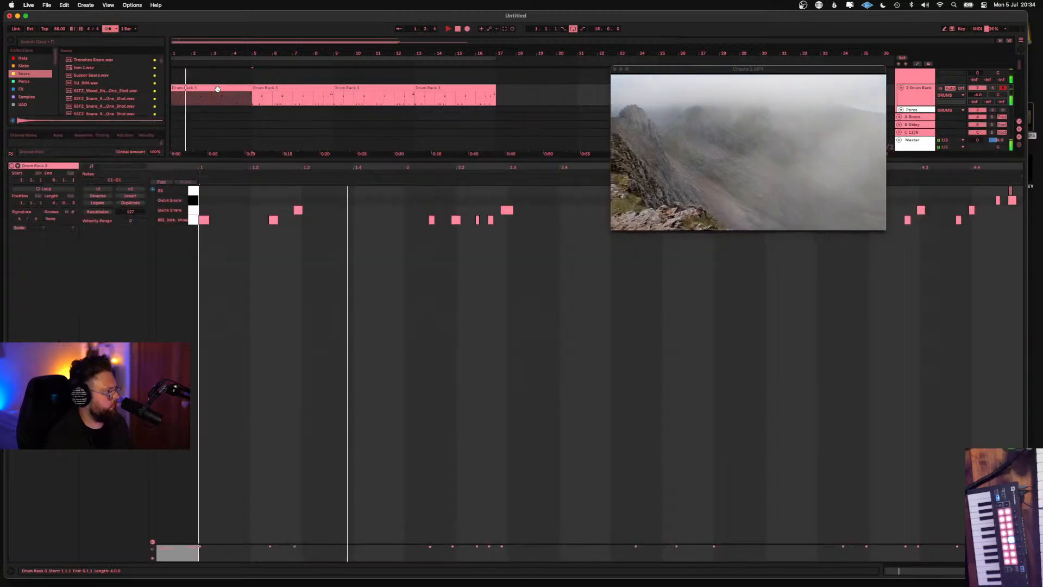
pyautogui.press('super+a')
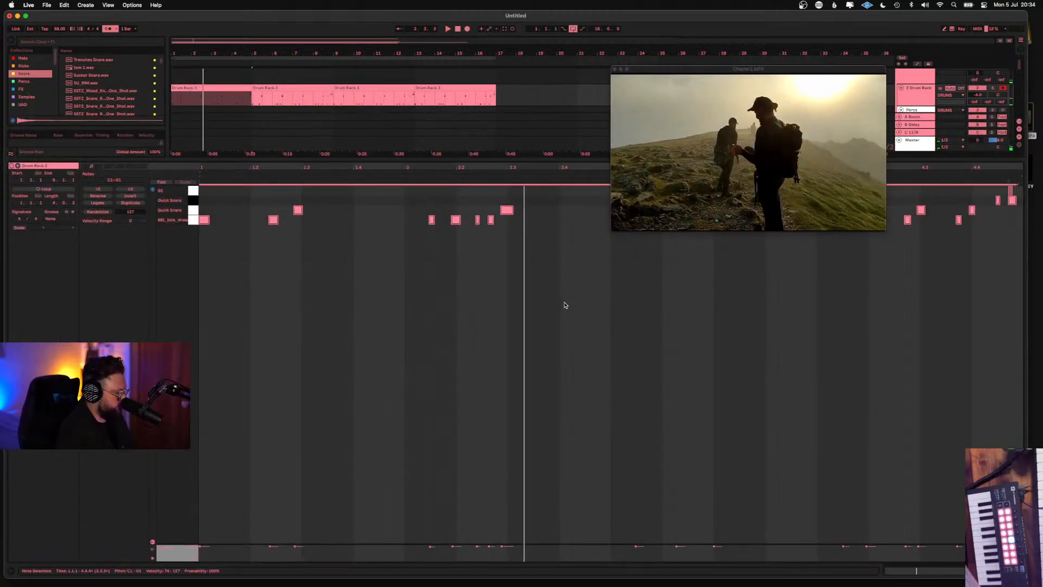
pyautogui.click(428, 105)
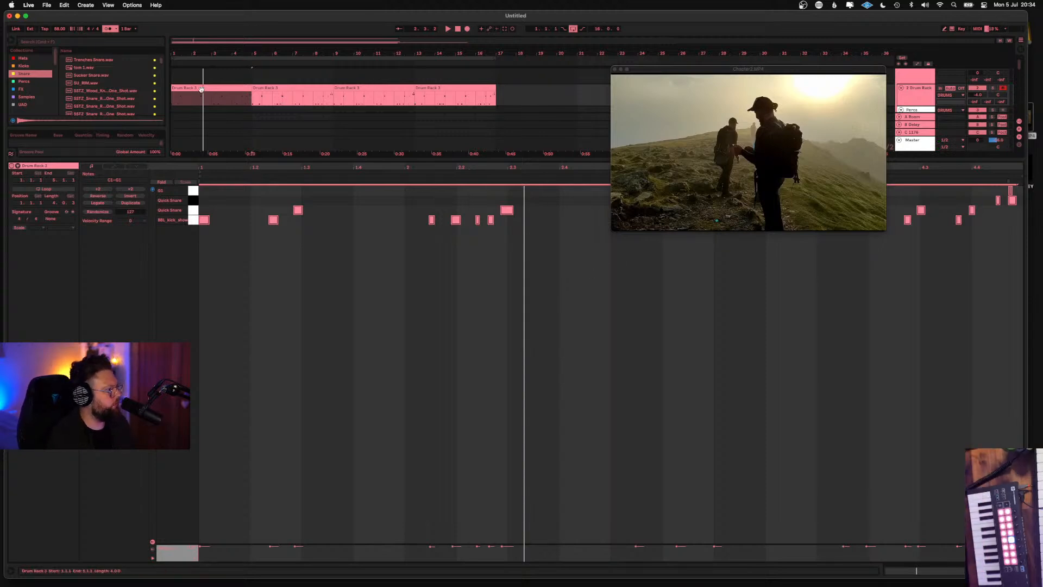
pyautogui.click(389, 334)
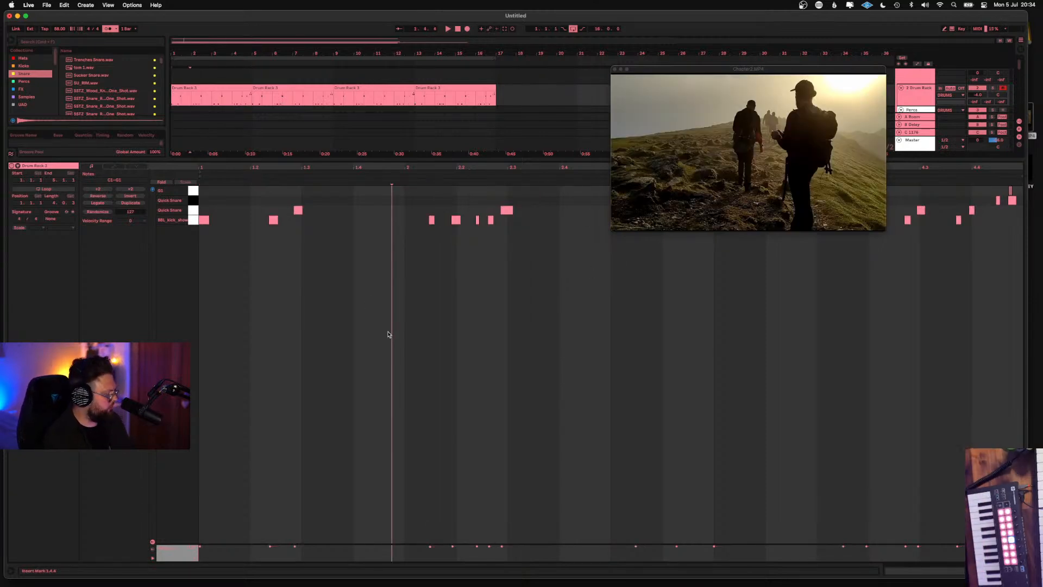
# Try quantizing all notes in the first Drum Rack clip to 1/16 at 90 %, and play the result
pyautogui.press('super+a')
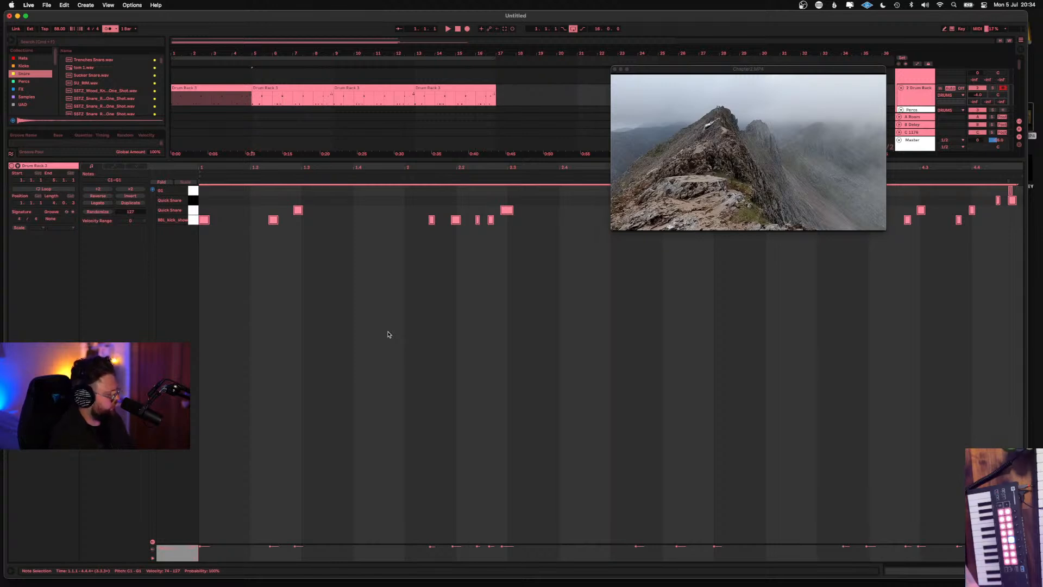
pyautogui.press('super+shift+u')
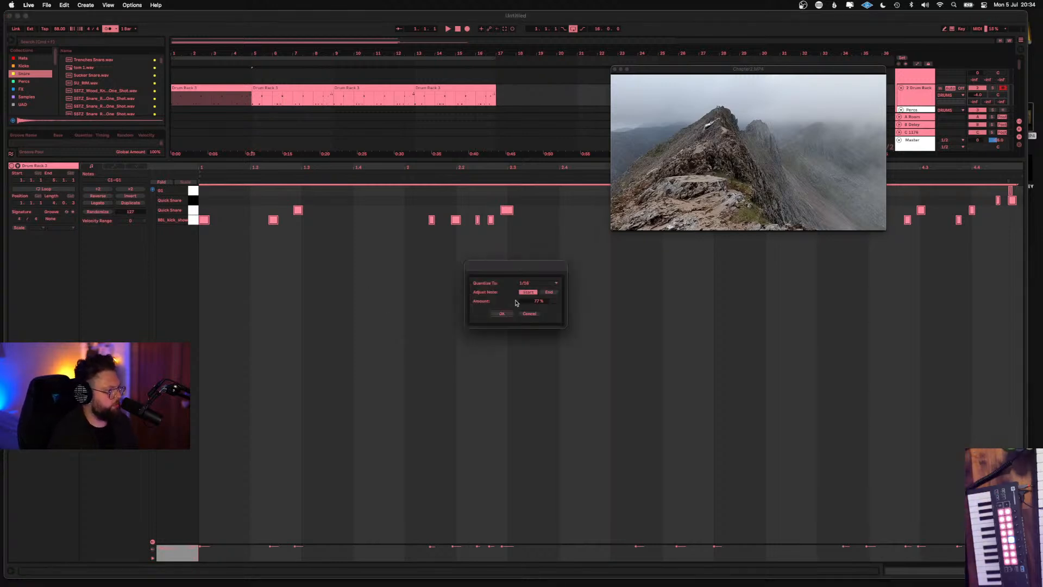
pyautogui.click(534, 287)
pyautogui.click(532, 306)
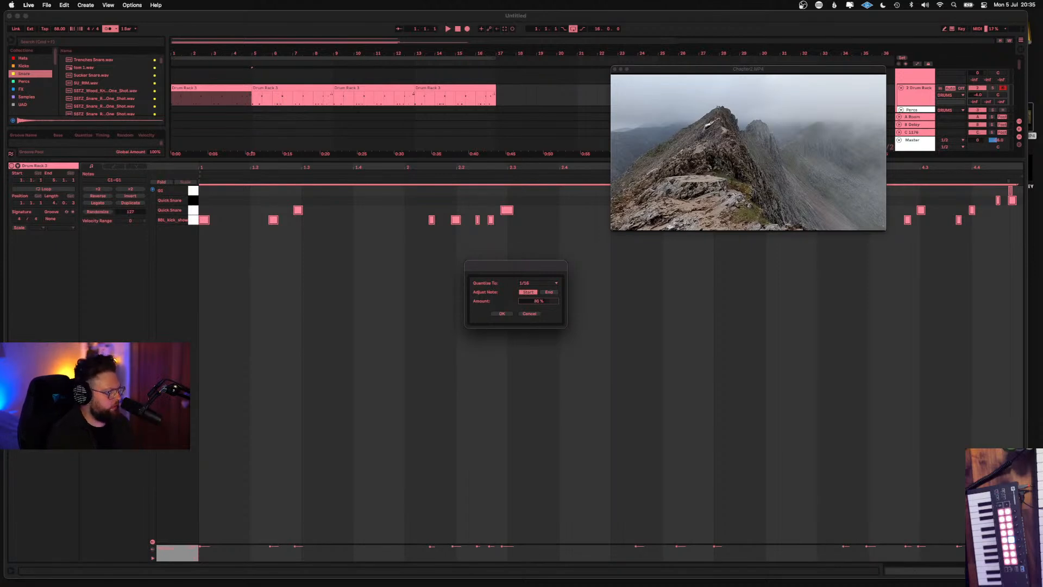
pyautogui.click(500, 313)
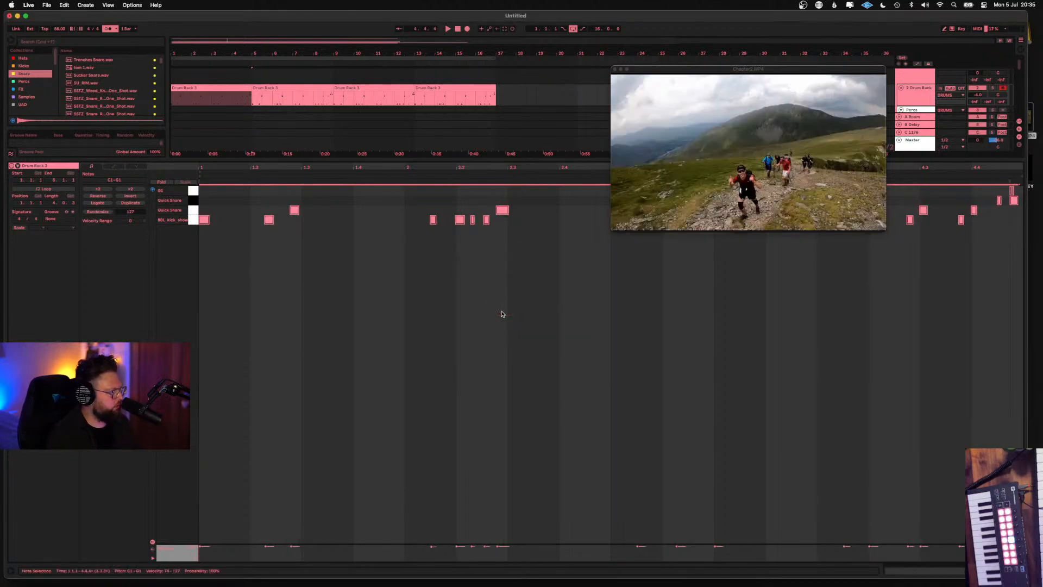
pyautogui.press('space')
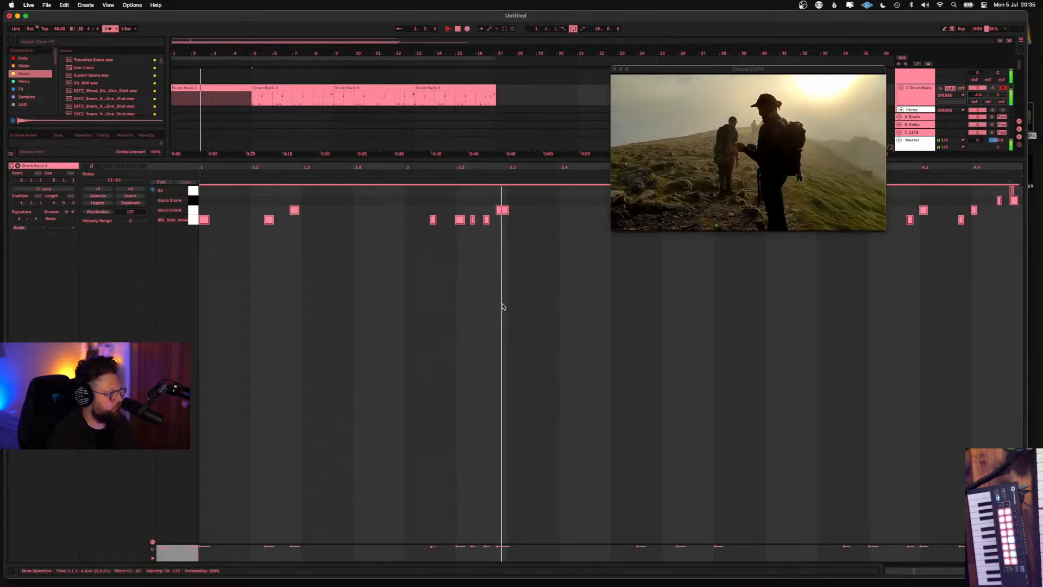
# Nudge the snare hits around beats 1.3 and 2.3 of the first Drum Rack clip slightly later, checking the timing by playback
pyautogui.click(492, 294)
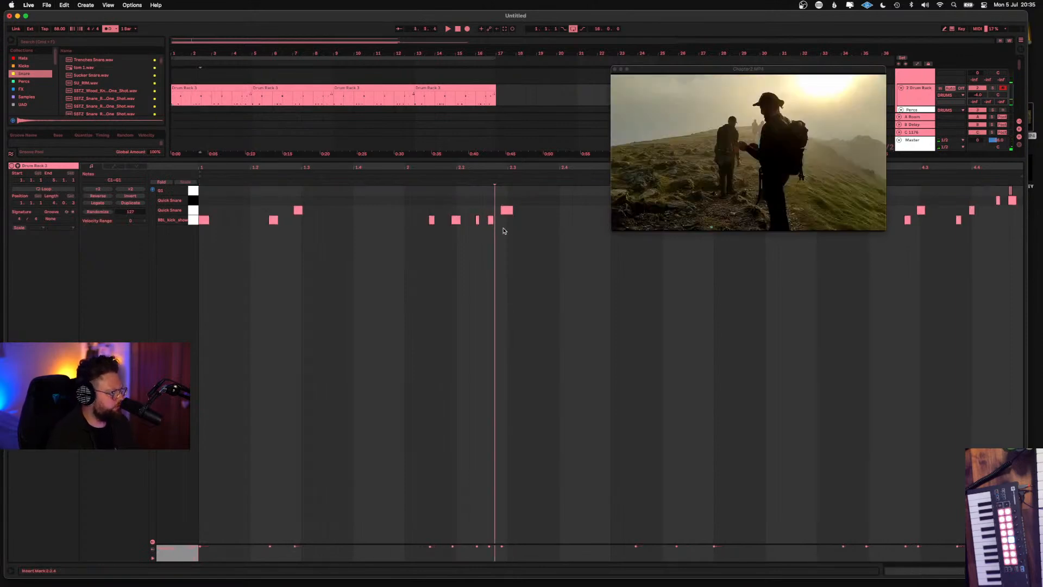
pyautogui.moveTo(508, 211); pyautogui.dragTo(512, 212)
pyautogui.click(229, 266)
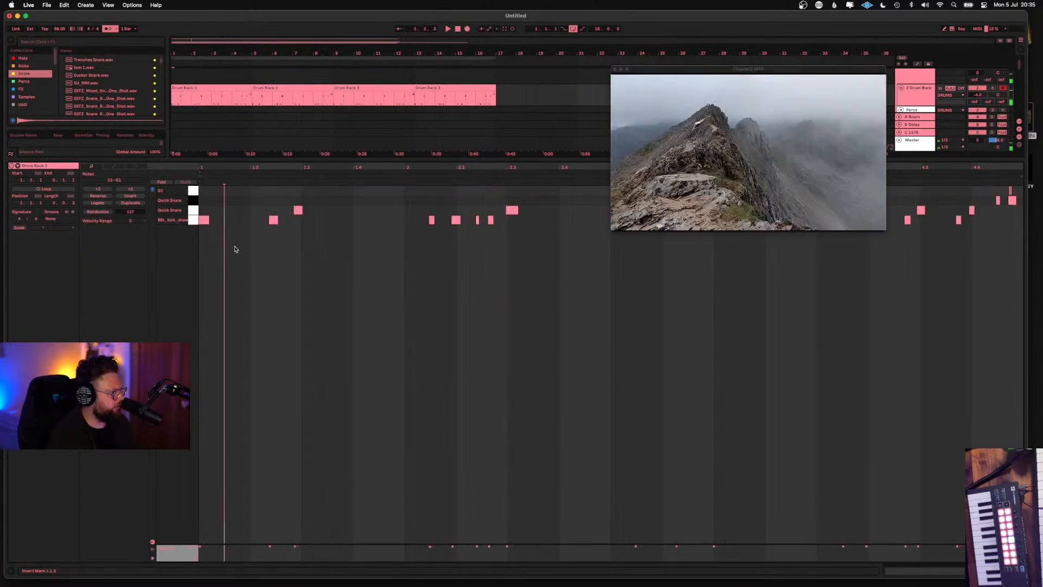
pyautogui.moveTo(298, 211); pyautogui.dragTo(306, 211)
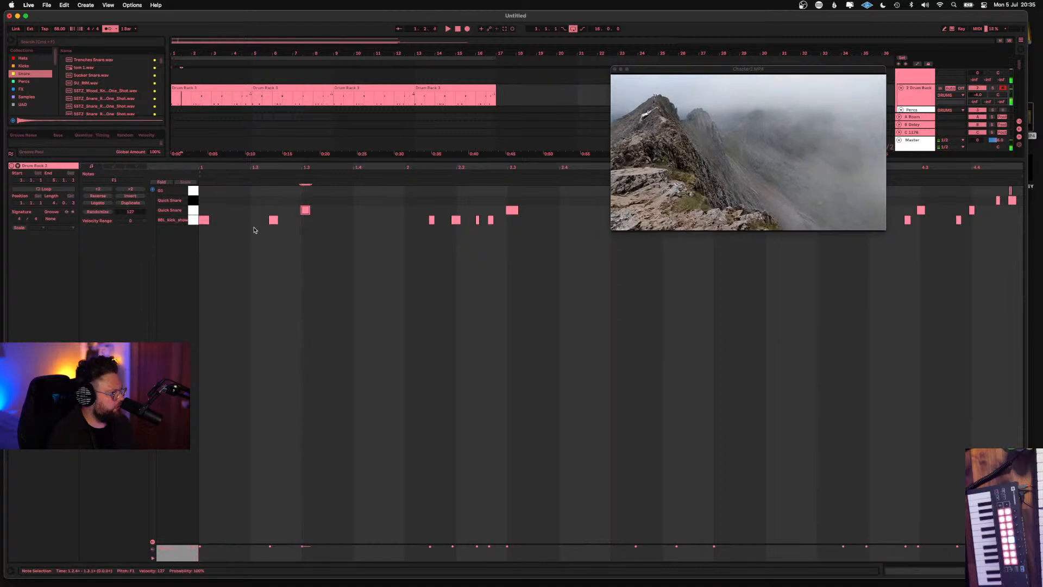
pyautogui.click(204, 220)
pyautogui.press('space')
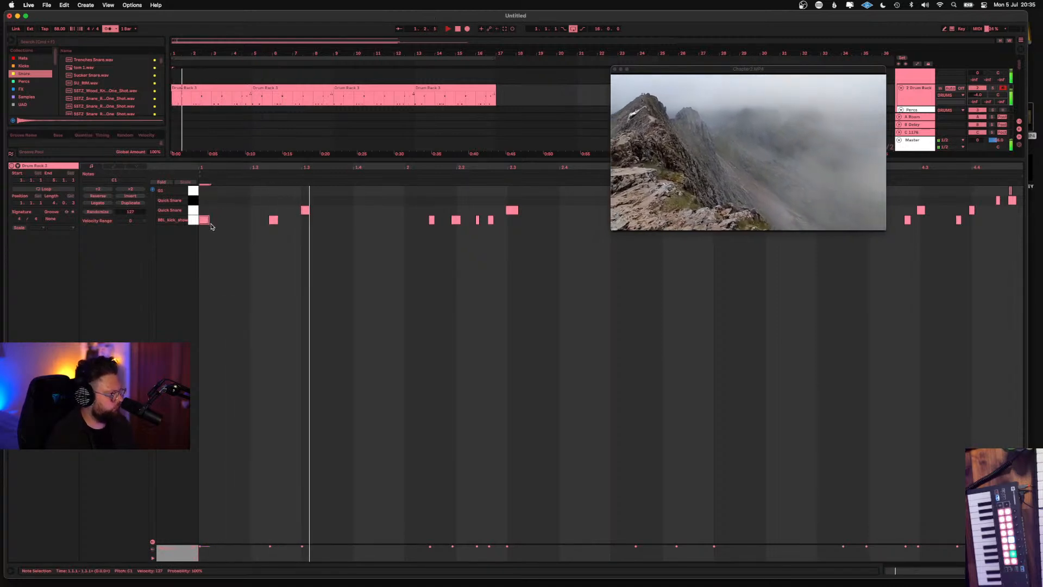
pyautogui.click(305, 211)
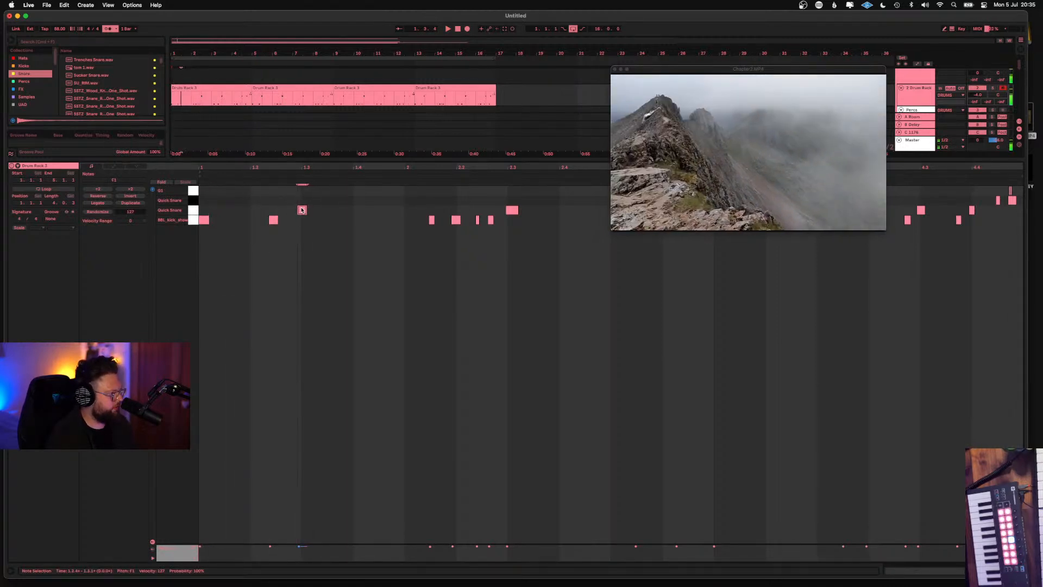
pyautogui.press('space')
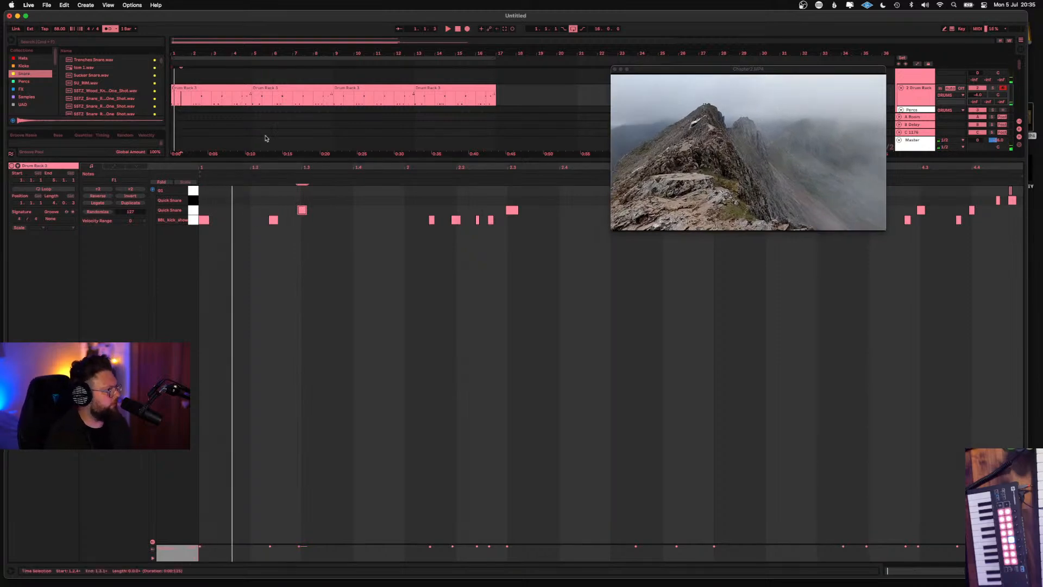
# Play the arrangement to check the edited first Drum Rack clip against the video, and reopen its notes
pyautogui.click(306, 125)
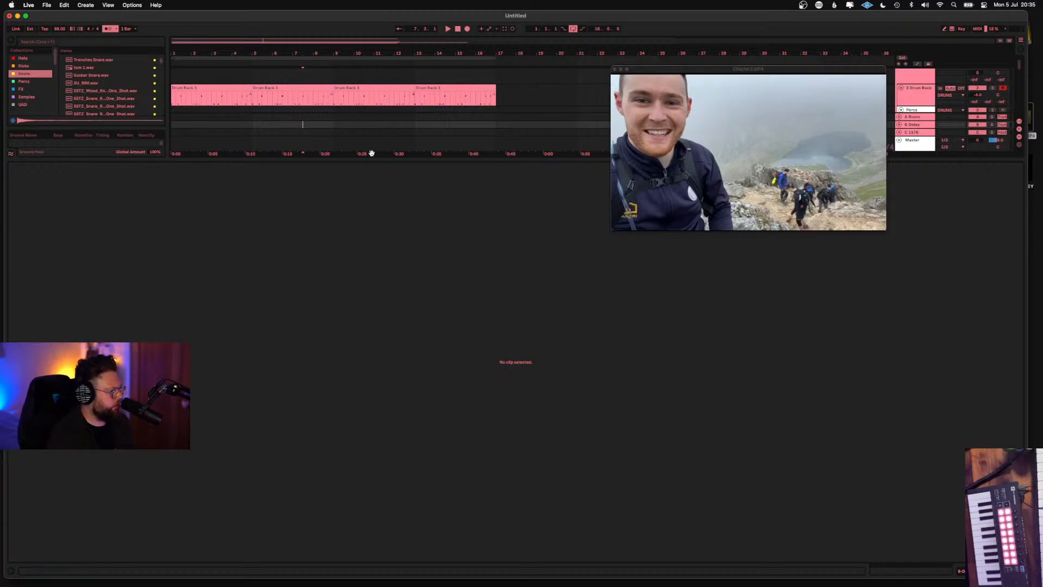
pyautogui.hotkey('shift', 'Tab')
pyautogui.click(209, 90)
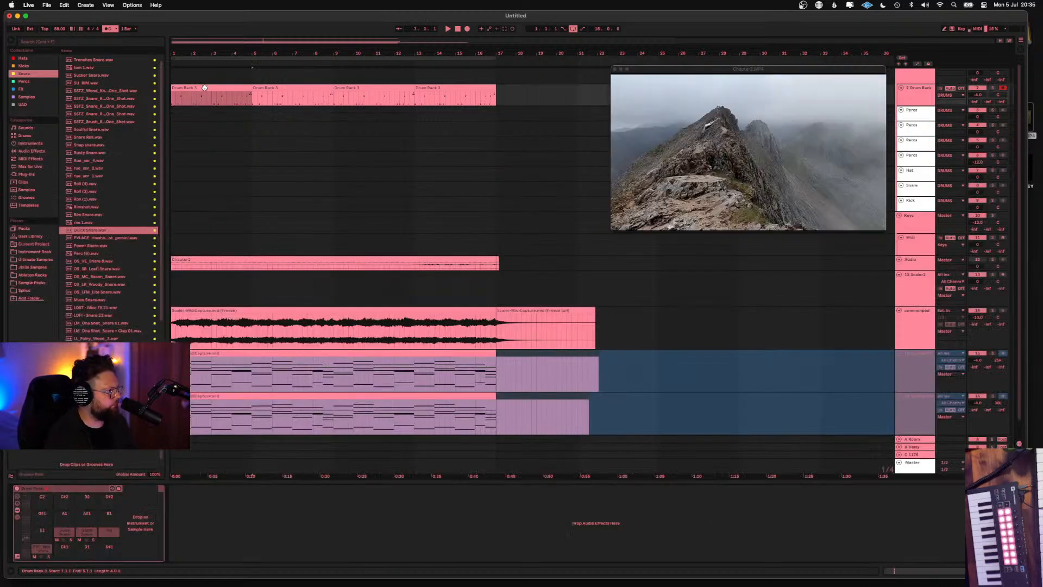
pyautogui.press('space')
pyautogui.hotkey('shift', 'Tab')
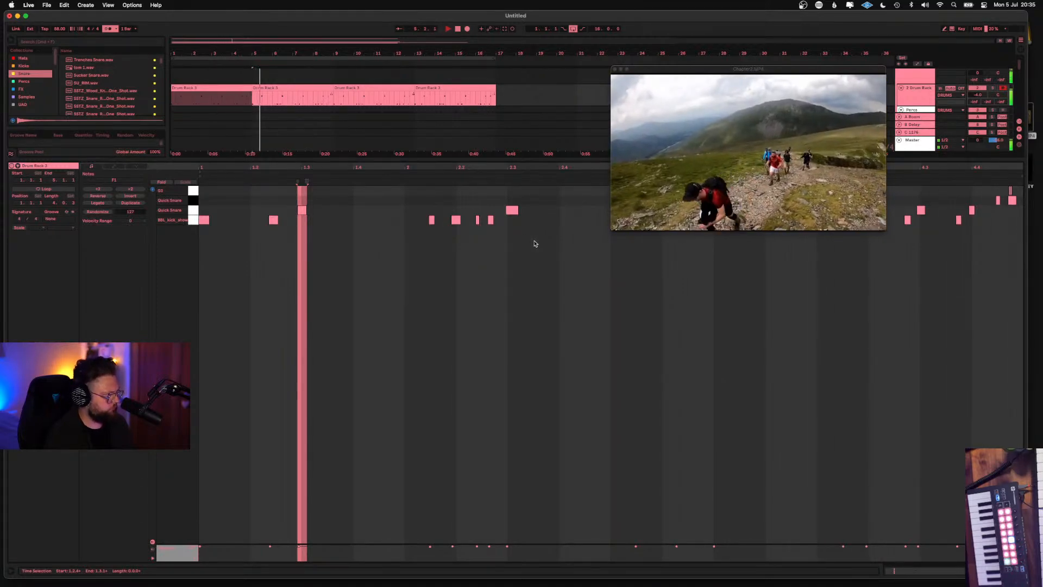
# Delete the last three Drum Rack clips and duplicate the edited first clip three times to fill up to bar 17
pyautogui.moveTo(279, 88); pyautogui.dragTo(435, 90)
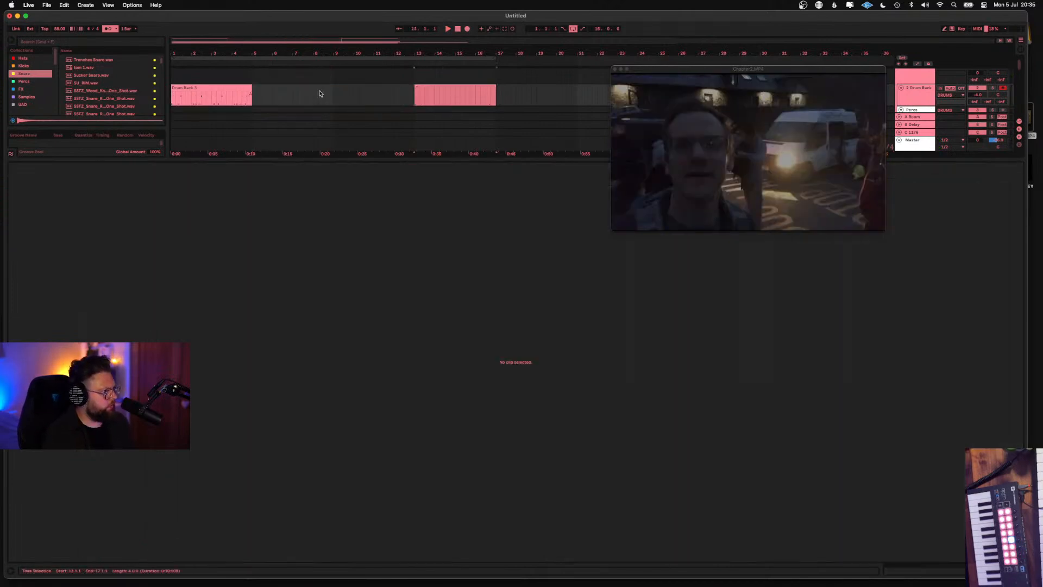
pyautogui.press('BackSpace')
pyautogui.press('super+d')
pyautogui.press('super+d')
pyautogui.press('super+d')
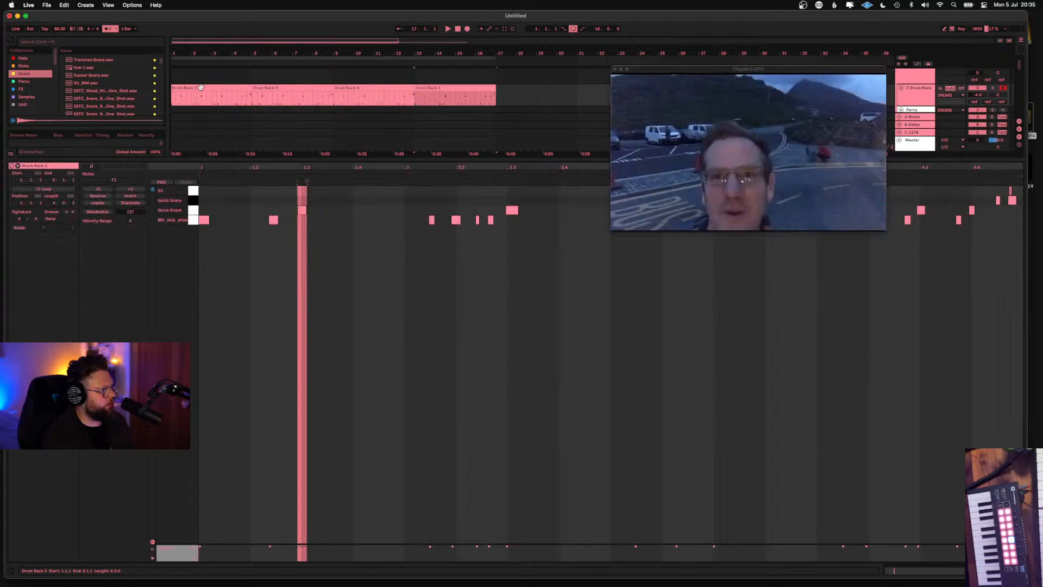
pyautogui.click(378, 218)
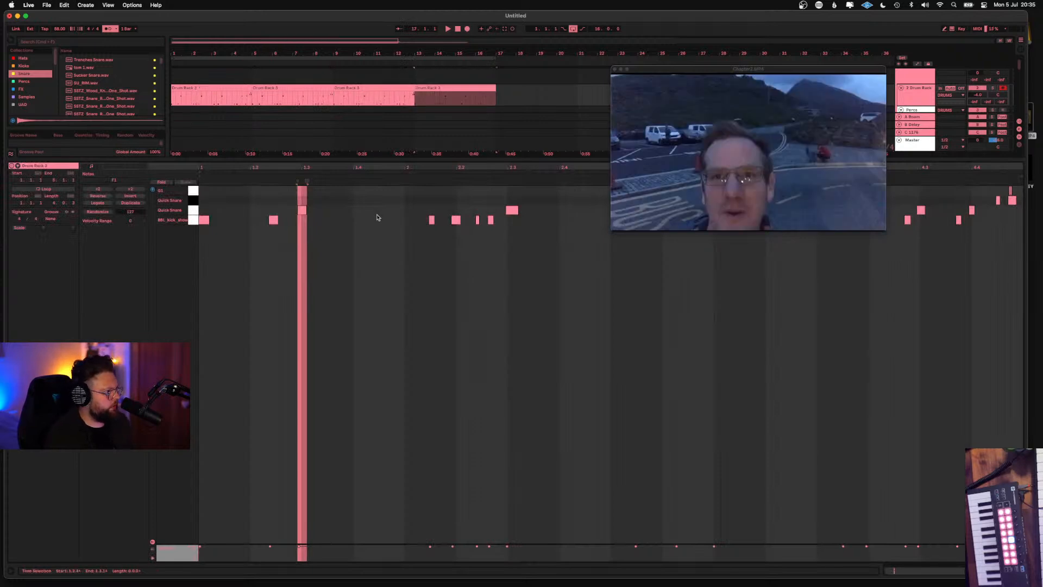
pyautogui.click(618, 70)
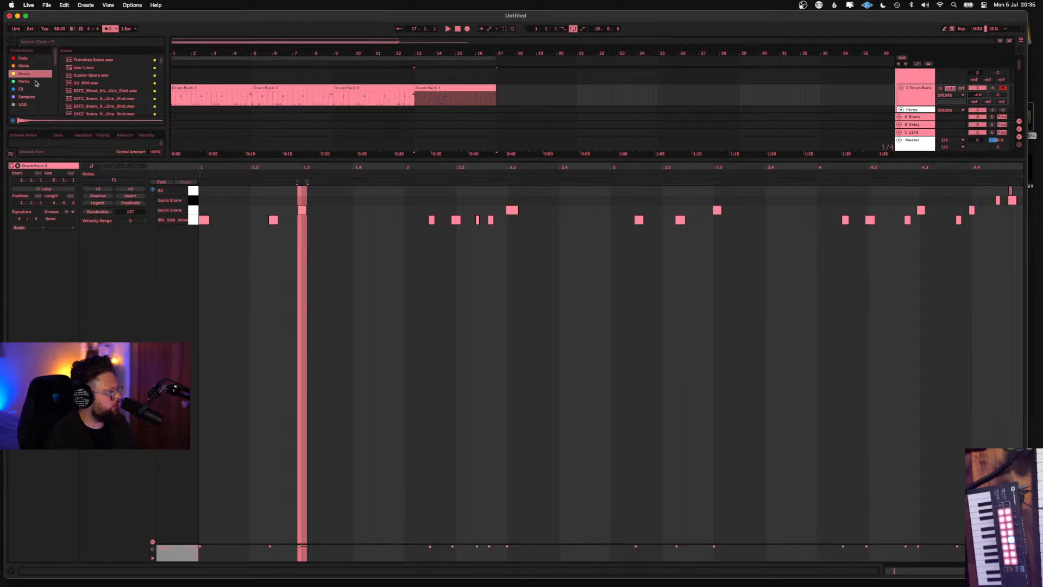
pyautogui.moveTo(205, 158); pyautogui.dragTo(224, 173)
pyautogui.hotkey('shift', 'Tab')
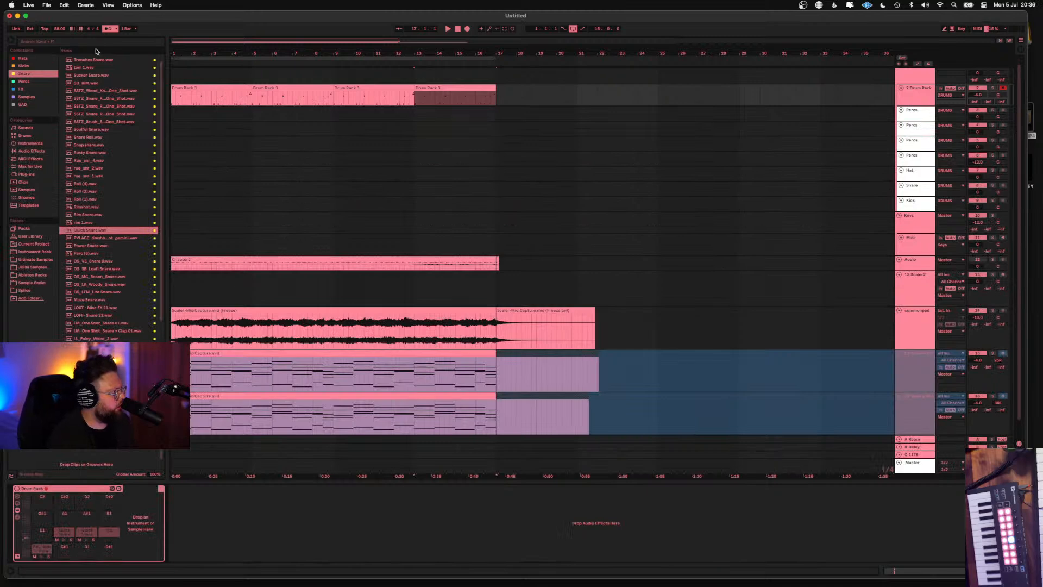
# Open the Hats collection and audition its hi-hat samples and loops for one that suits the beat
pyautogui.click(32, 67)
pyautogui.click(25, 59)
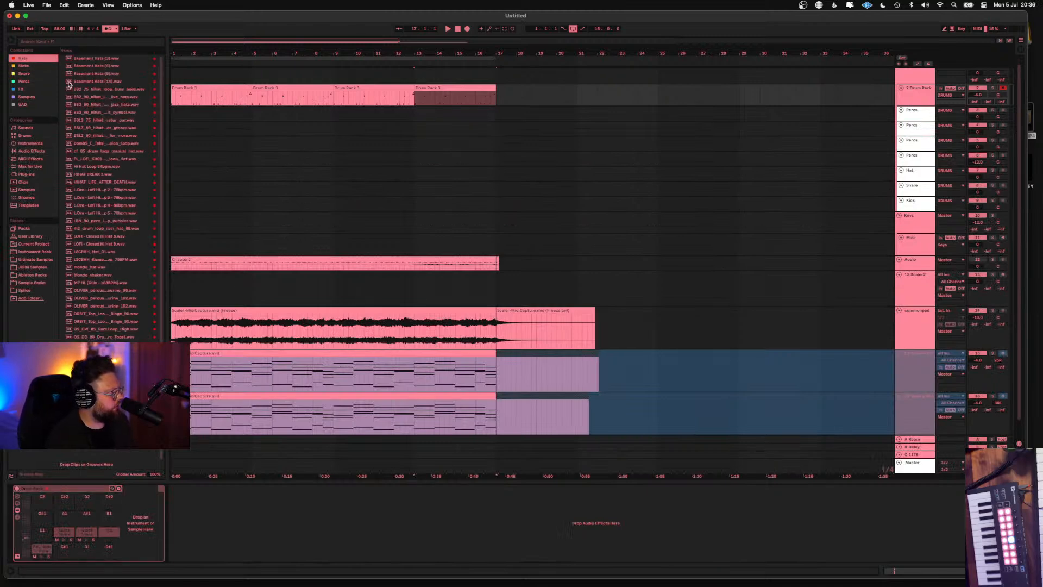
pyautogui.click(109, 120)
pyautogui.click(106, 166)
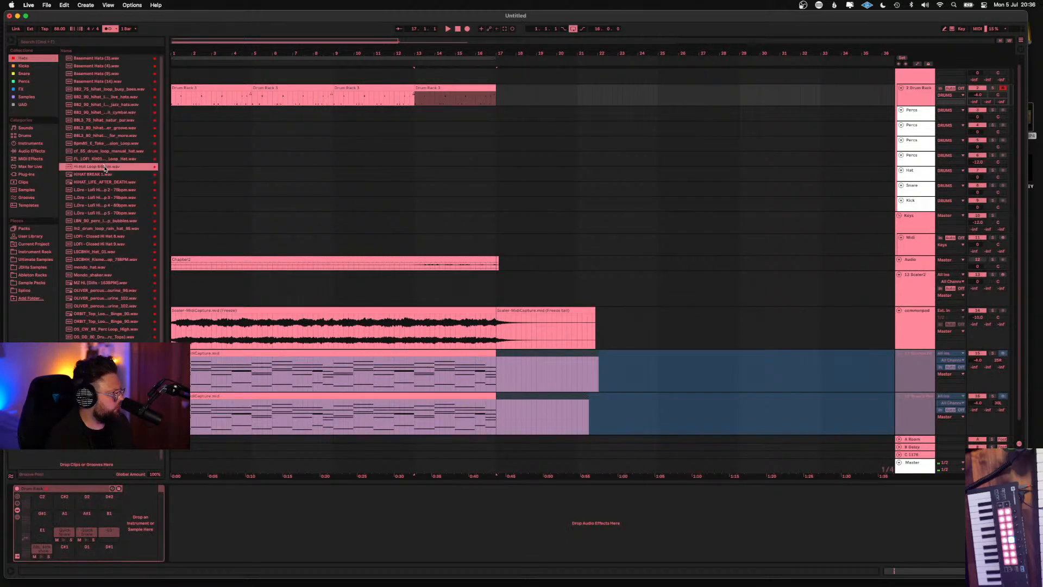
pyautogui.click(104, 189)
pyautogui.click(111, 243)
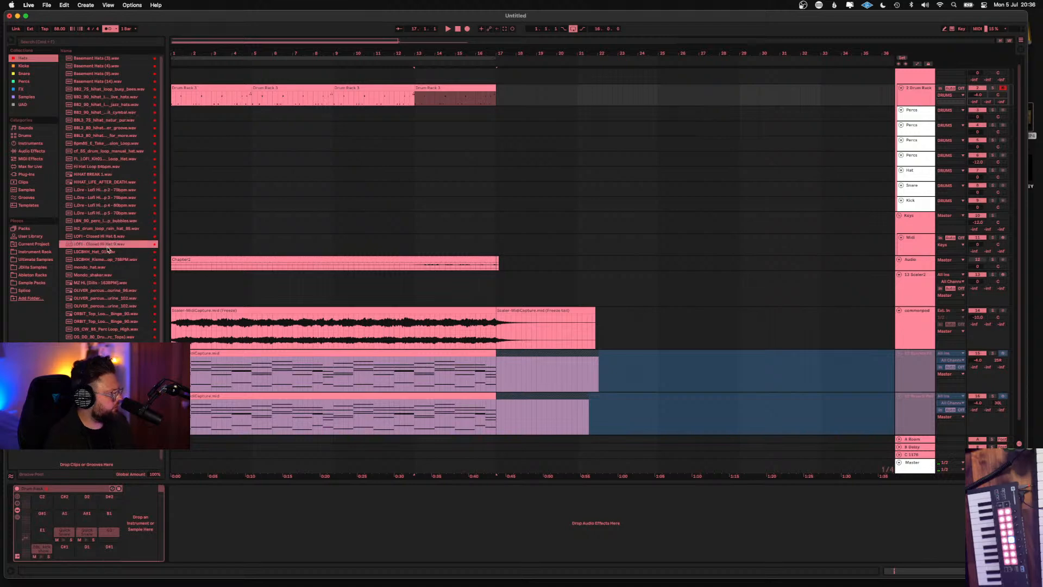
pyautogui.click(108, 251)
pyautogui.click(100, 173)
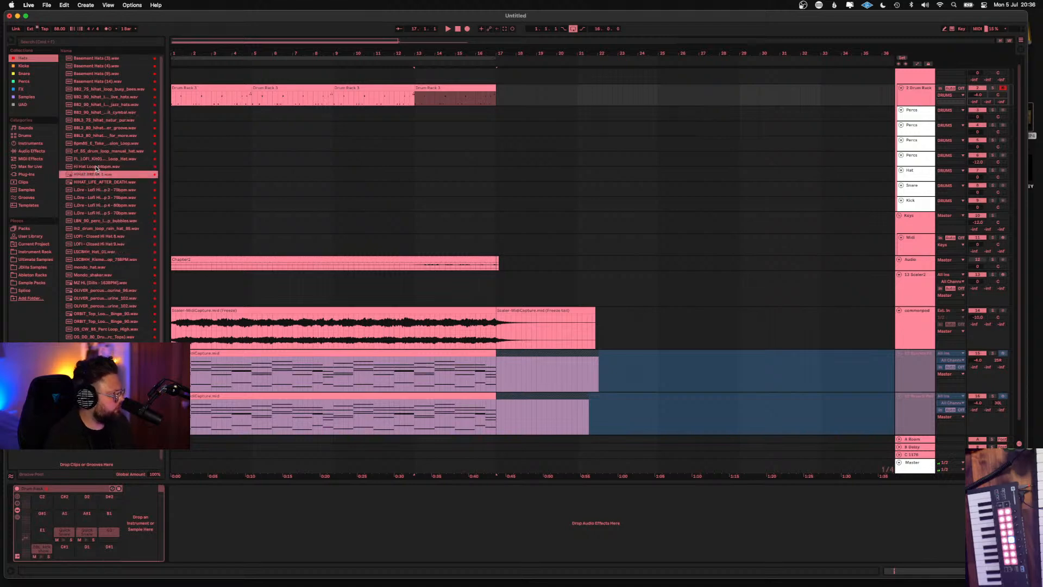
pyautogui.click(96, 168)
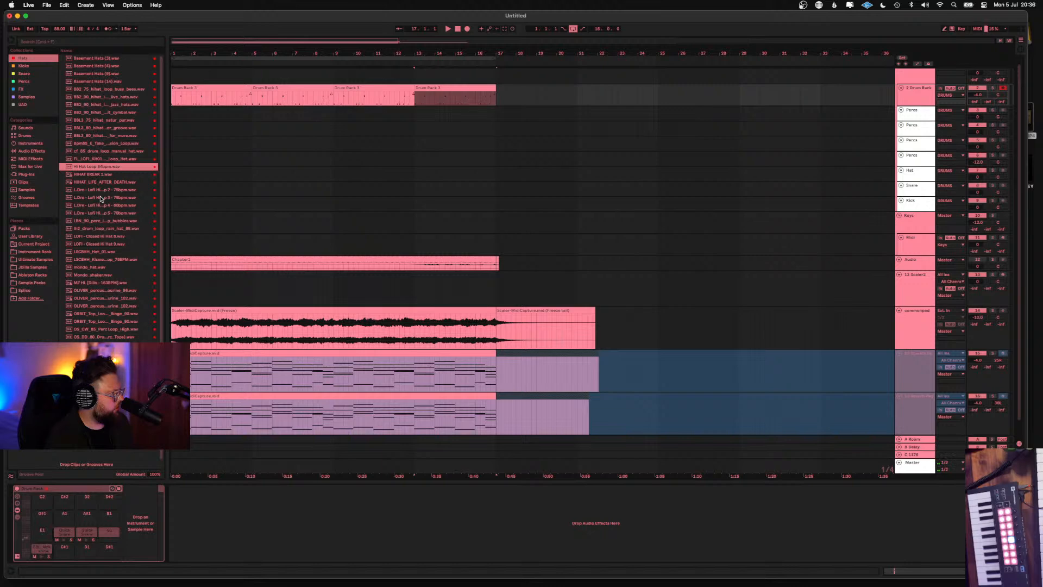
pyautogui.click(102, 113)
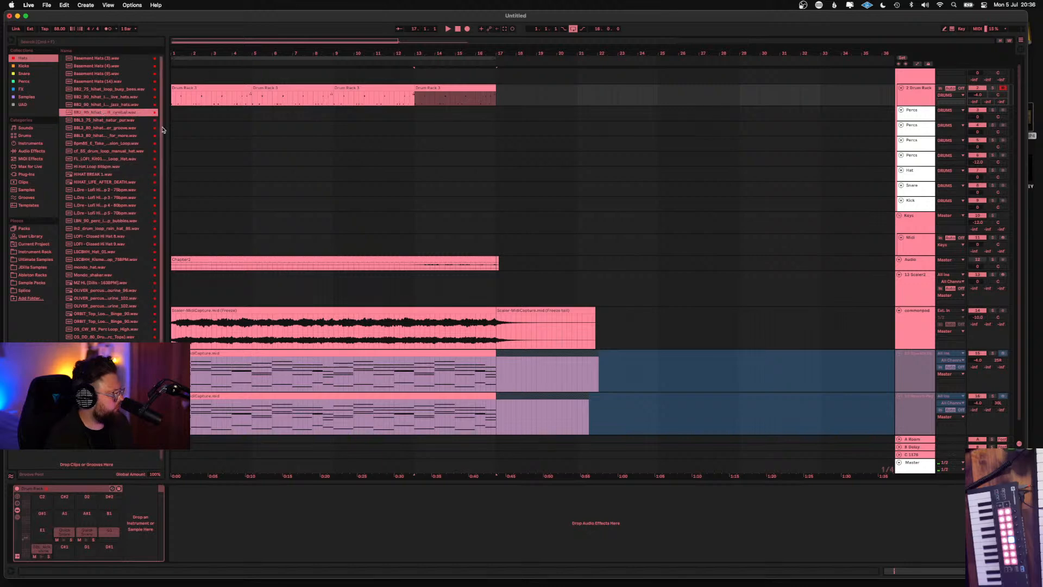
pyautogui.click(102, 167)
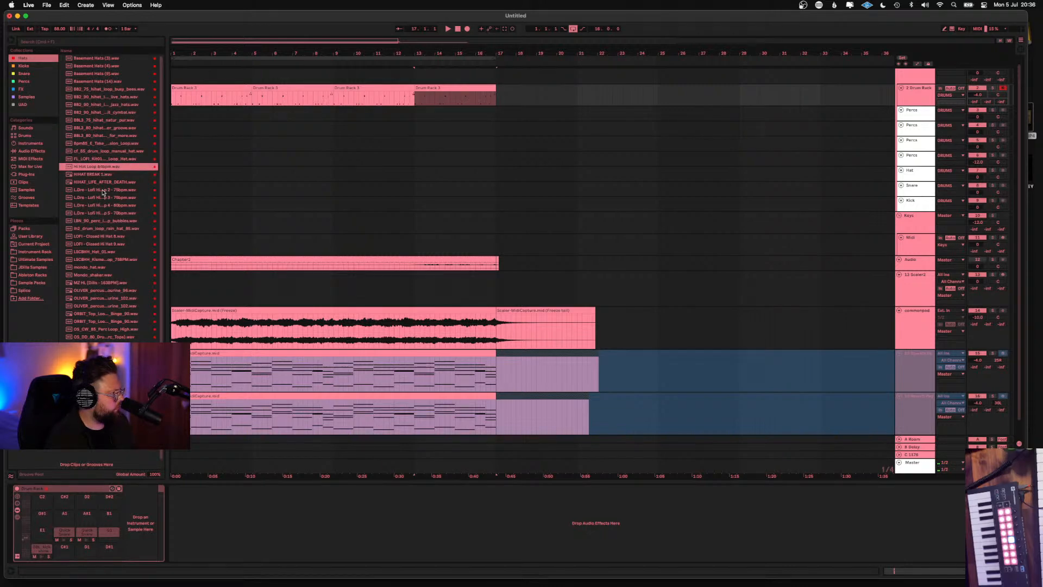
pyautogui.click(106, 221)
pyautogui.scroll(-3, 106, 256)
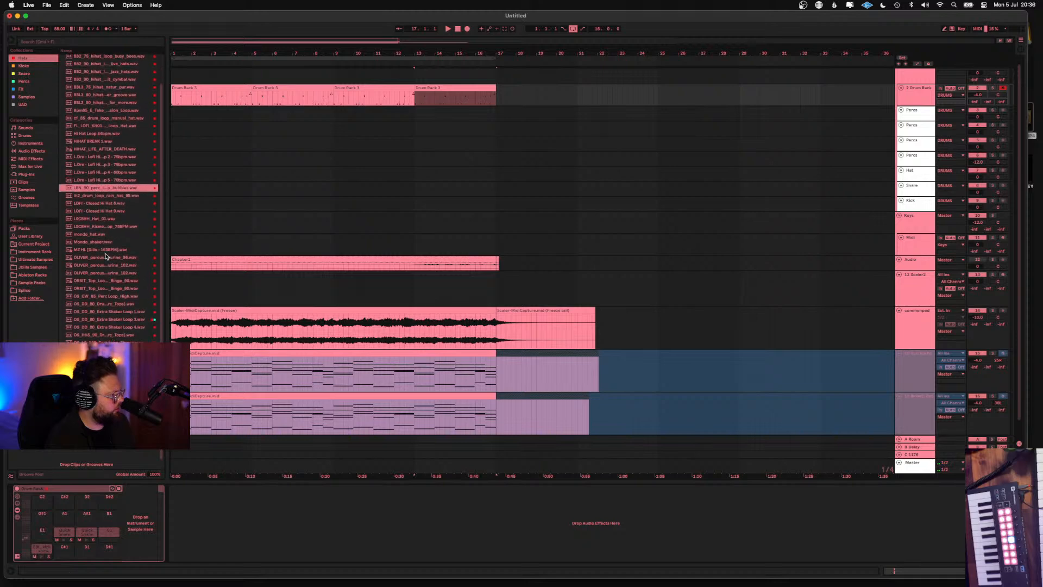
pyautogui.scroll(-3, 106, 256)
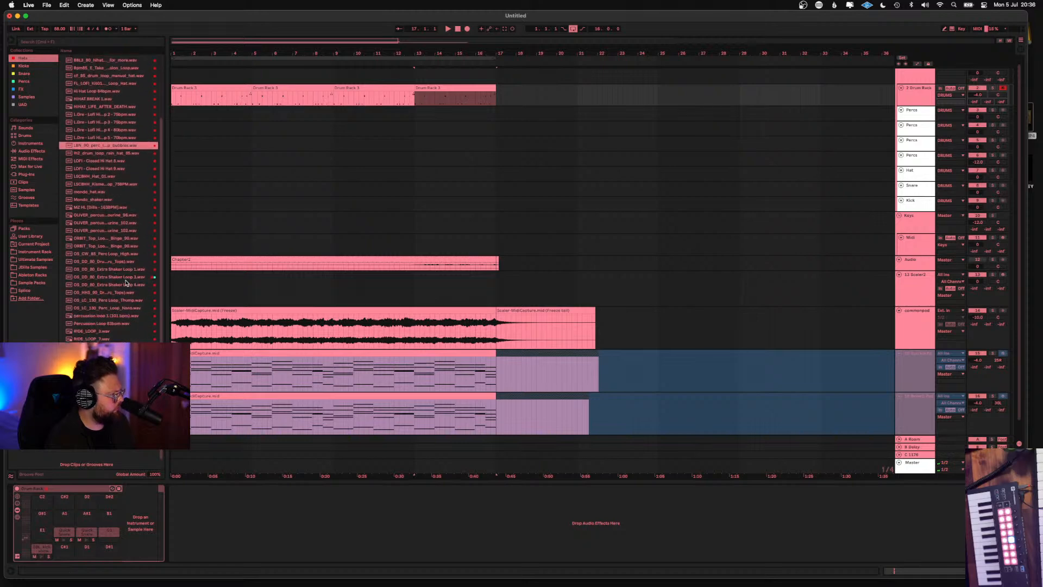
pyautogui.scroll(5, 118, 288)
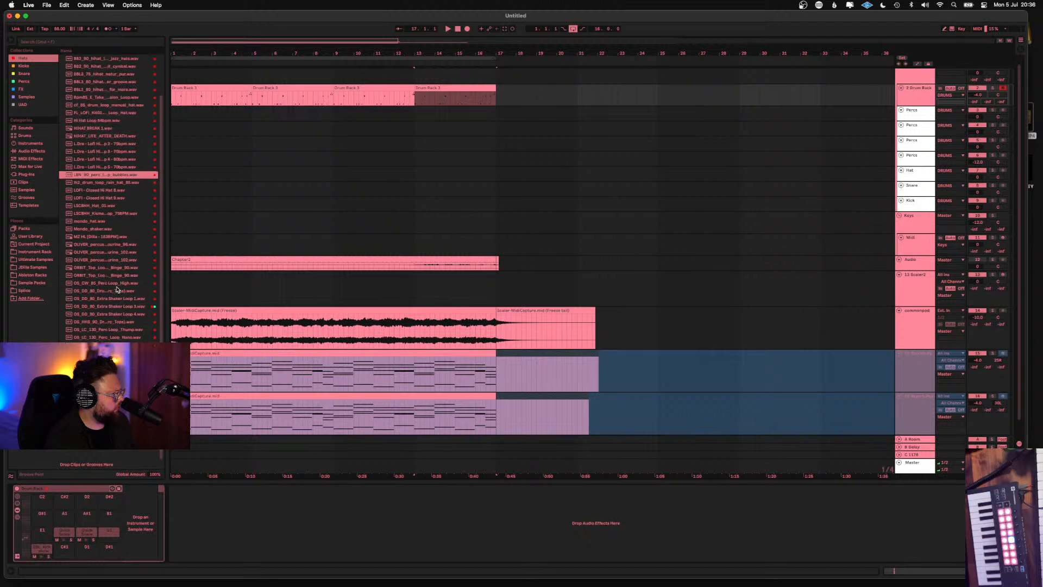
pyautogui.scroll(1, 109, 255)
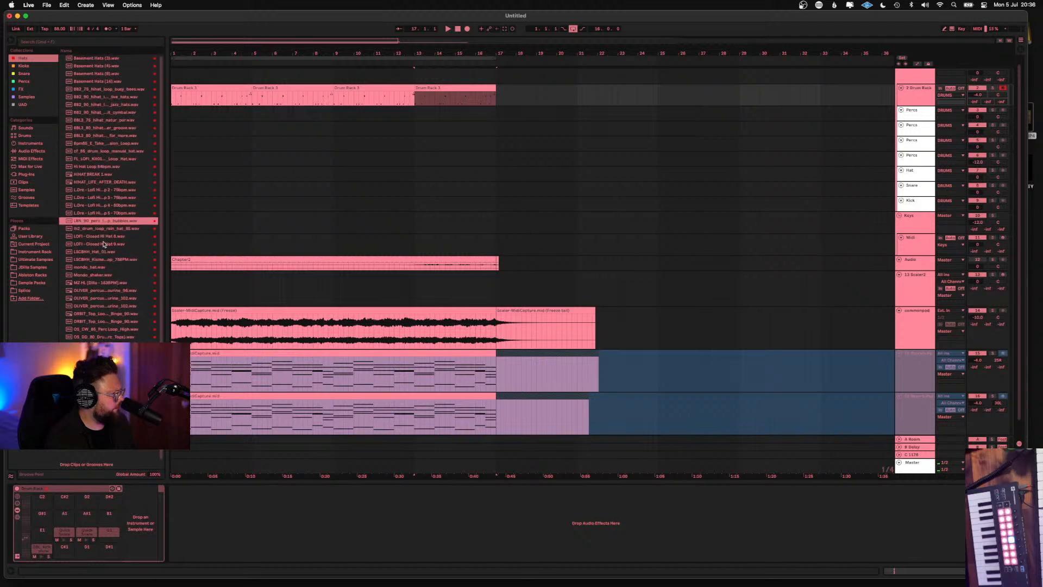
# Place the BB2_90 dreamy live hats loop on the Hat track, starting at bar 1
pyautogui.click(95, 99)
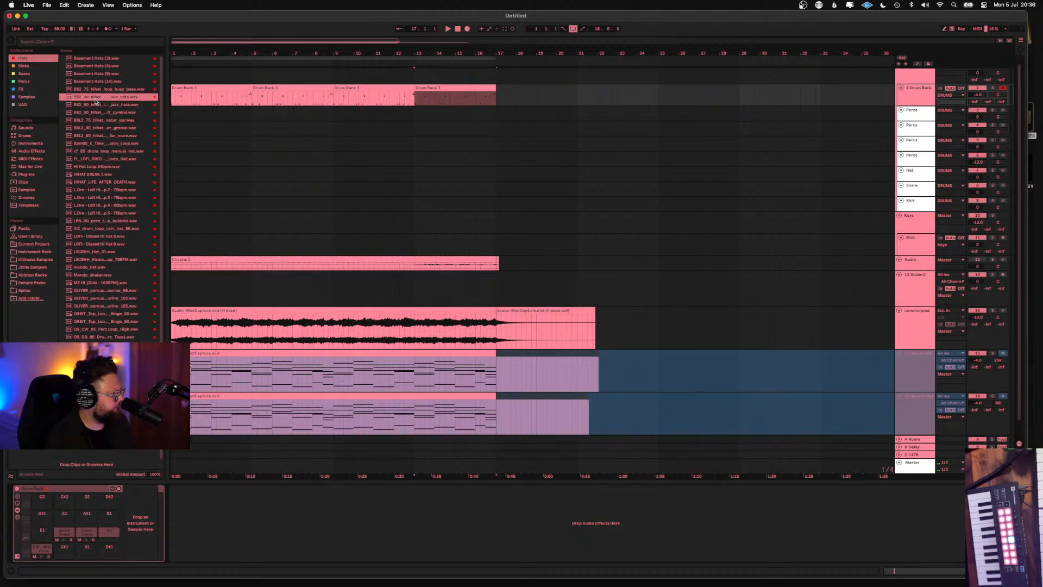
pyautogui.moveTo(123, 102); pyautogui.dragTo(176, 175)
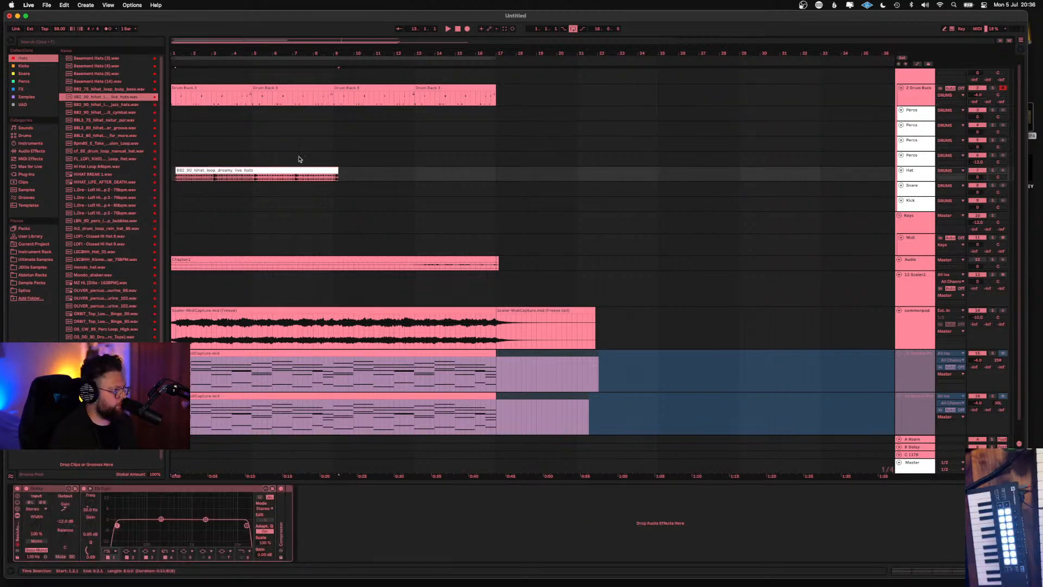
pyautogui.moveTo(244, 169); pyautogui.dragTo(240, 169)
pyautogui.click(226, 135)
pyautogui.click(288, 172)
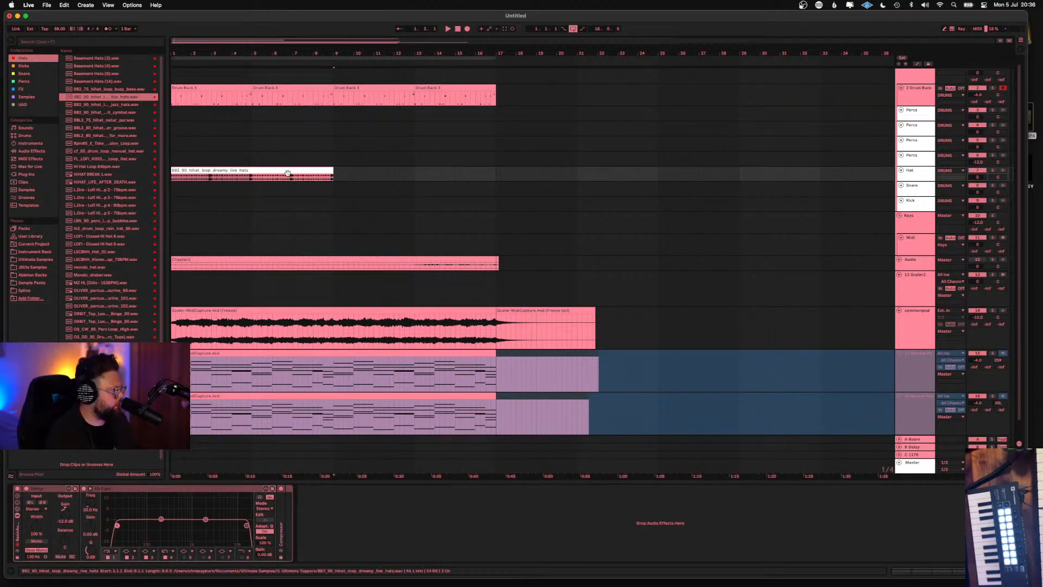
# Play the arrangement from the start with the hi-hat loop and lower the Hat track's volume
pyautogui.press('-')
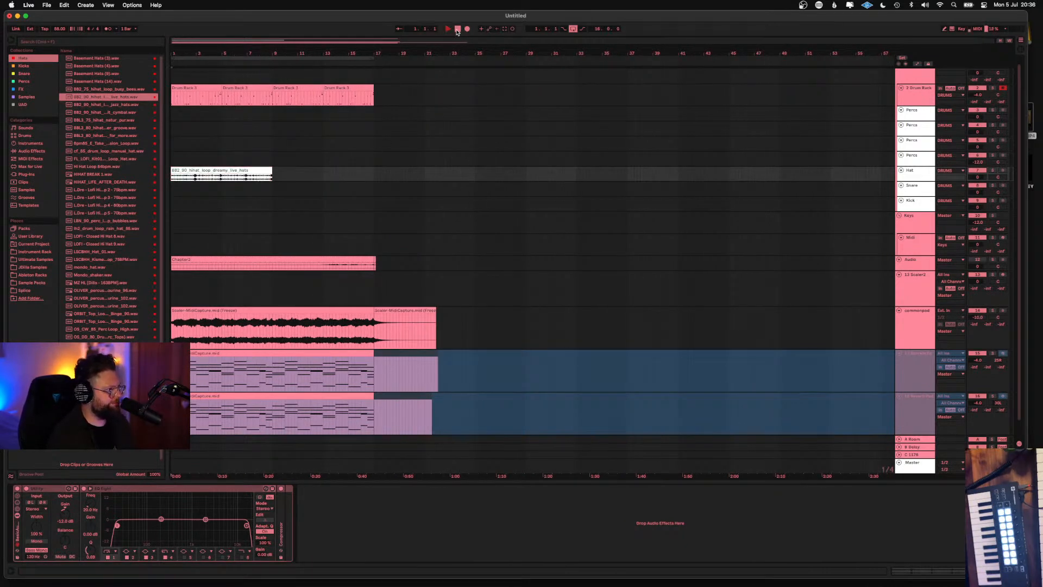
pyautogui.press('space')
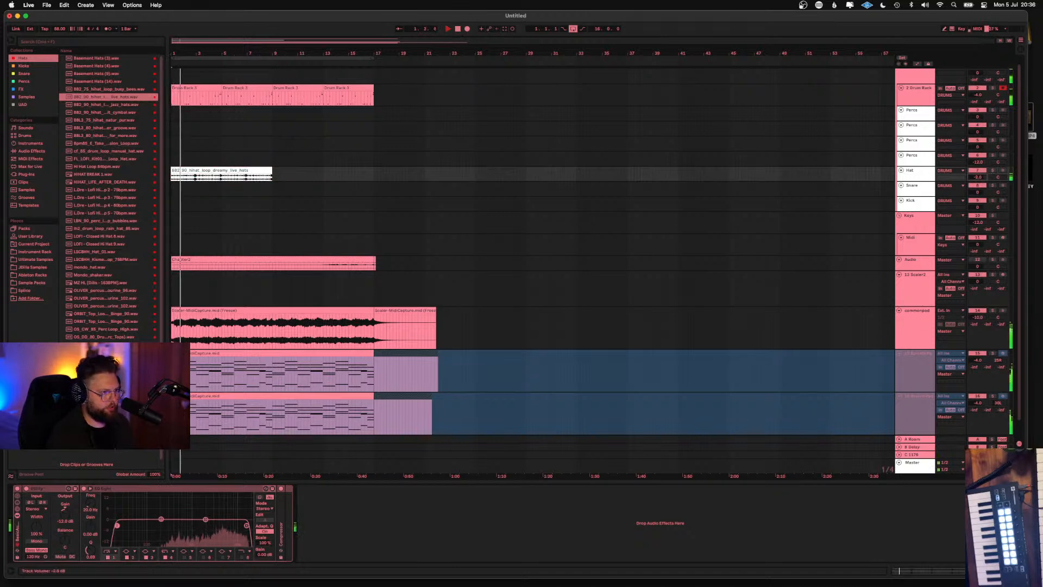
pyautogui.moveTo(982, 180); pyautogui.dragTo(976, 177)
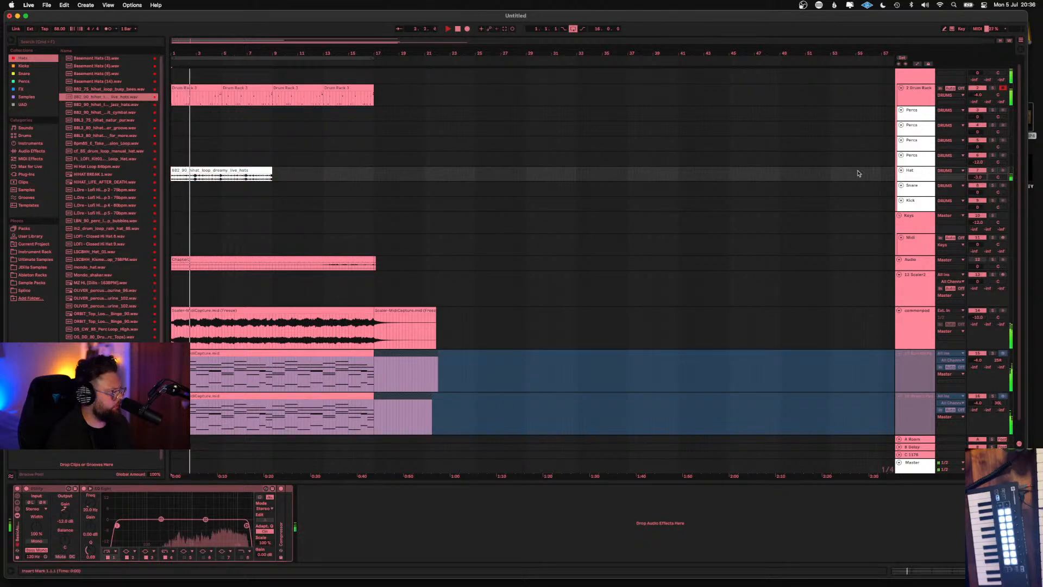
# Stop playback and delete all four Drum Rack clips, leaving the Drum Rack track empty from bar 1
pyautogui.click(204, 86)
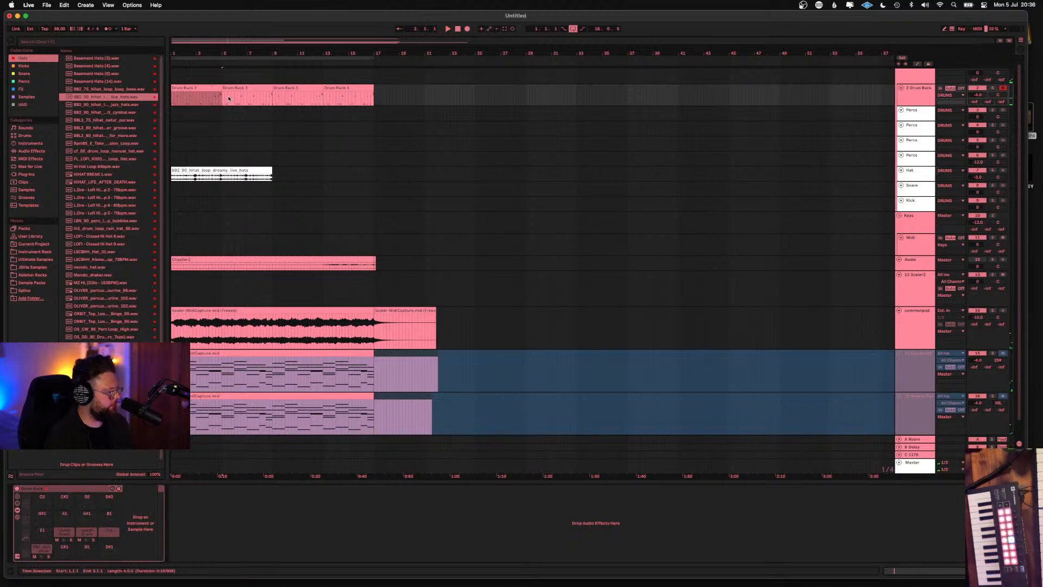
pyautogui.press('Delete')
pyautogui.click(247, 91)
pyautogui.press('Delete')
pyautogui.click(320, 91)
pyautogui.press('Delete')
pyautogui.click(333, 88)
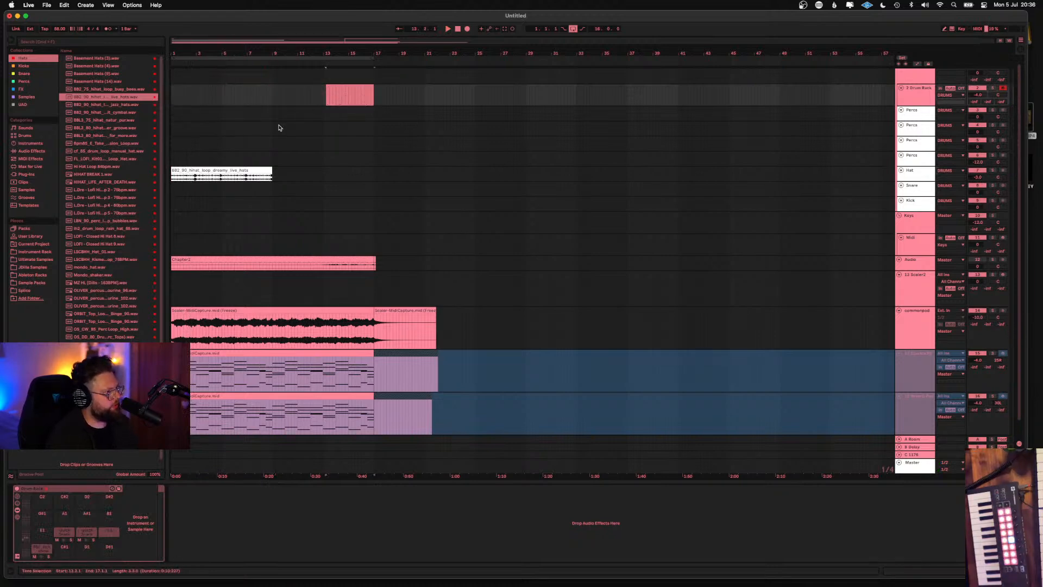
pyautogui.press('Delete')
pyautogui.click(174, 96)
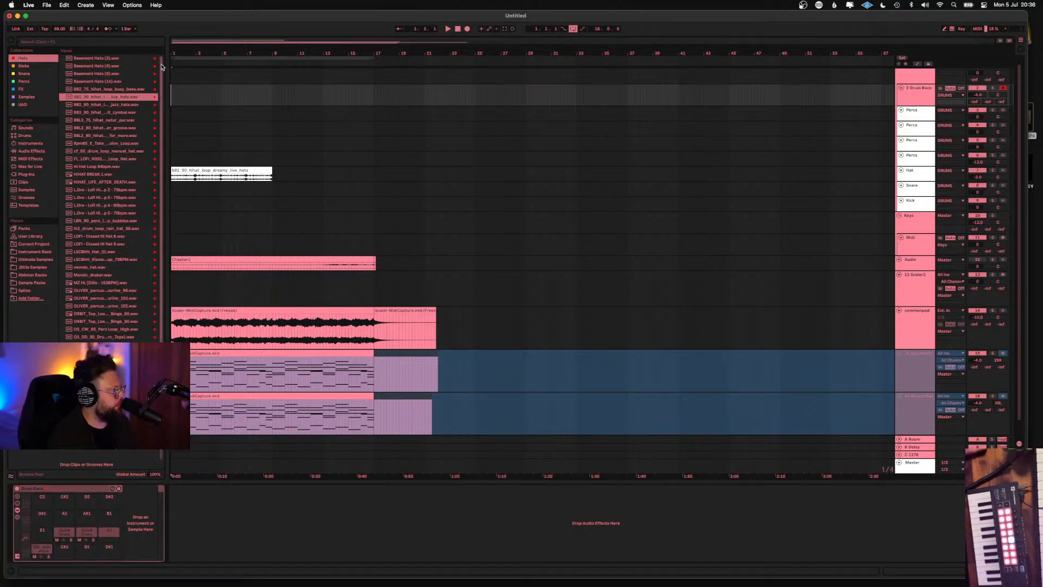
# Narrow the browser and play the hi-hat loop with the pads from bar 1 without the drum clips
pyautogui.moveTo(165, 65); pyautogui.dragTo(147, 65)
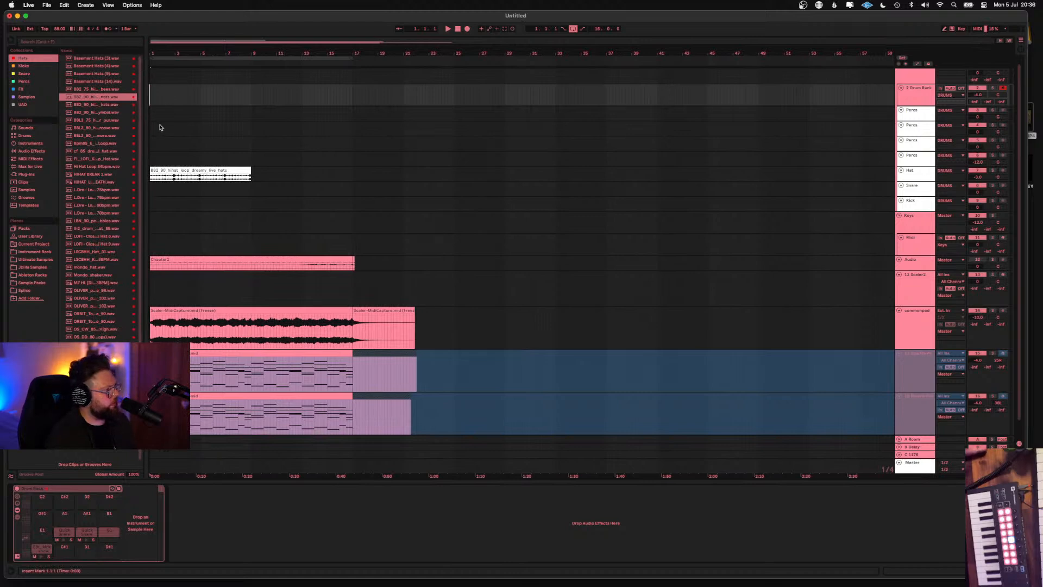
pyautogui.press('space')
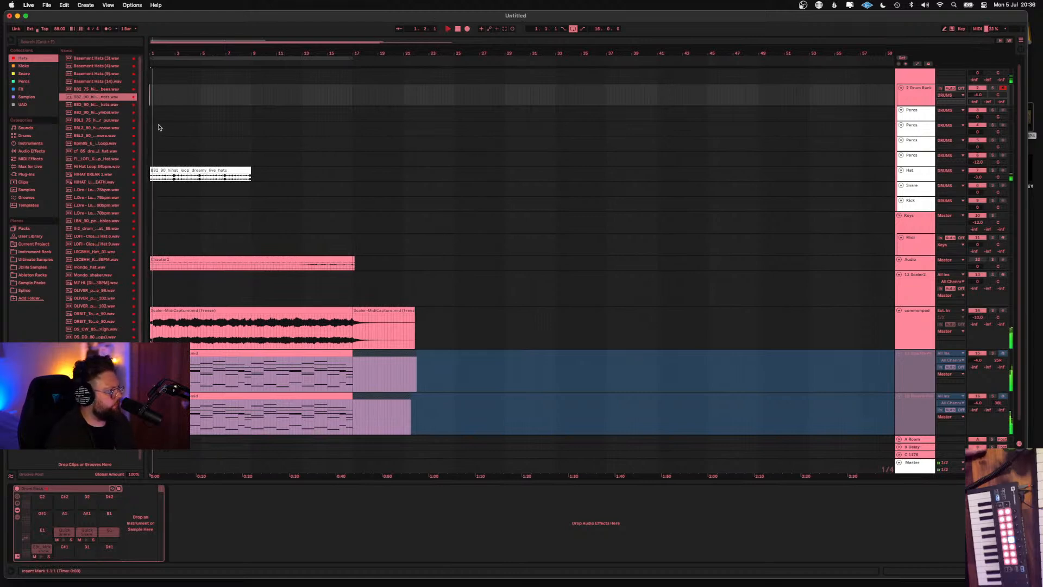
pyautogui.click(152, 170)
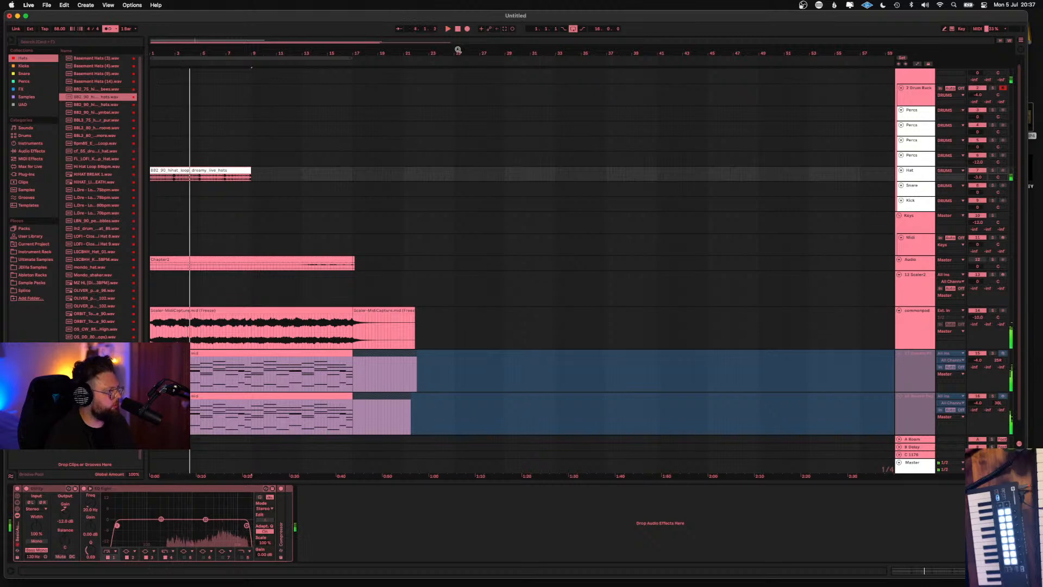
pyautogui.press('space')
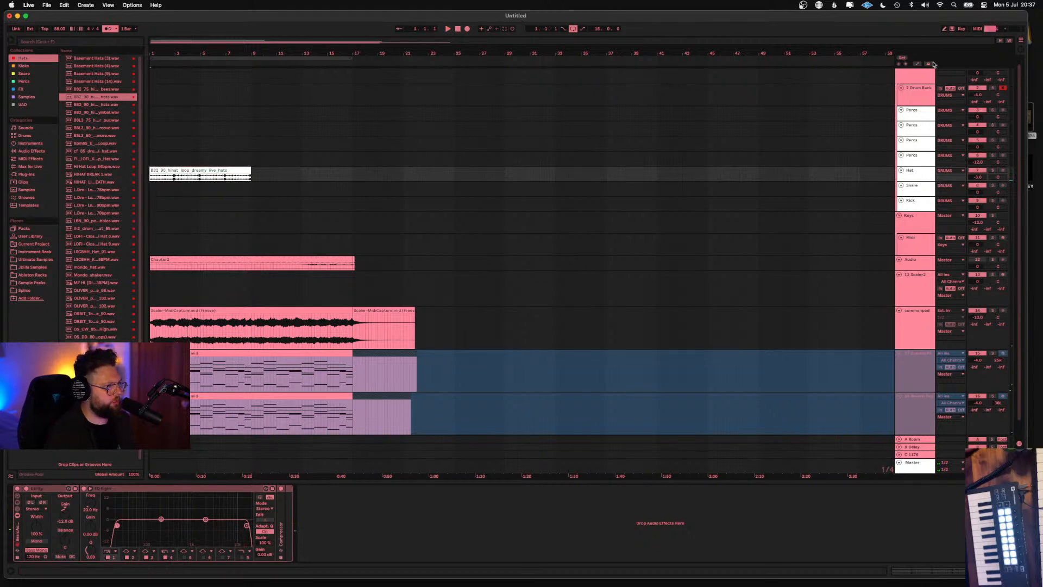
# Record a new kick and snare take about eight bars long on the Drum Rack track, and play it back
pyautogui.scroll(-1, 832, 292)
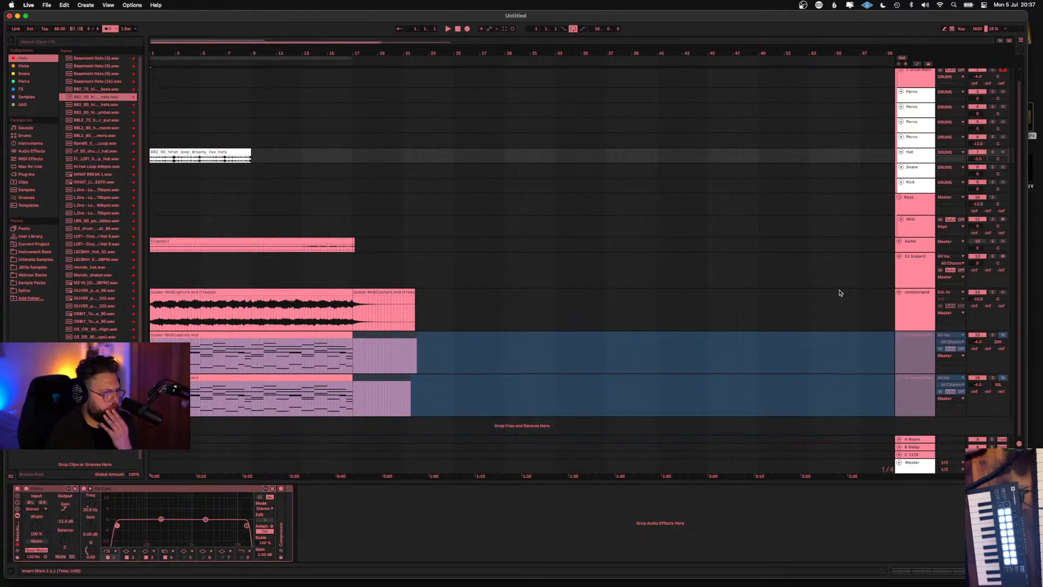
pyautogui.scroll(2, 848, 294)
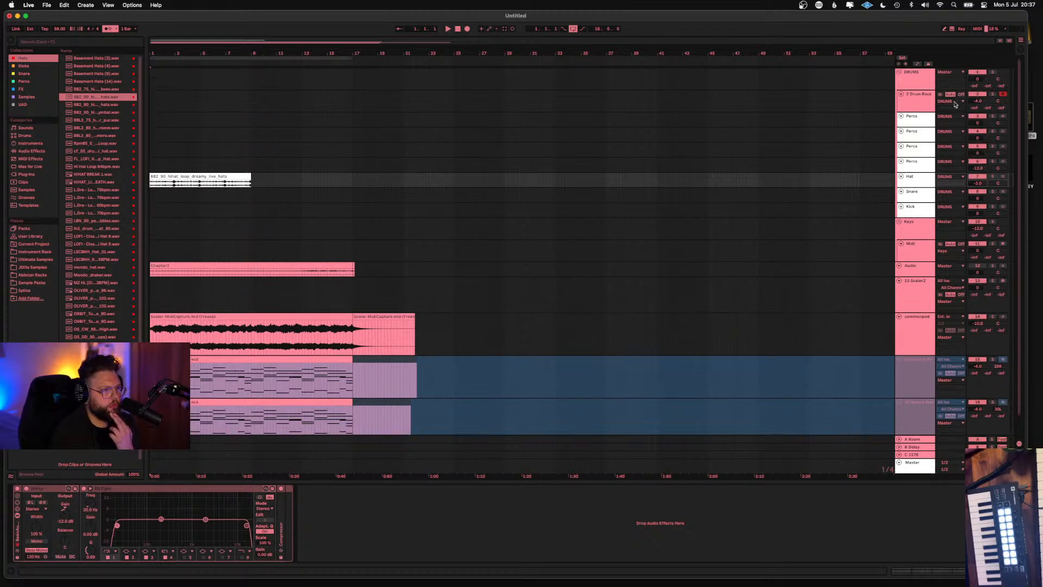
pyautogui.click(924, 104)
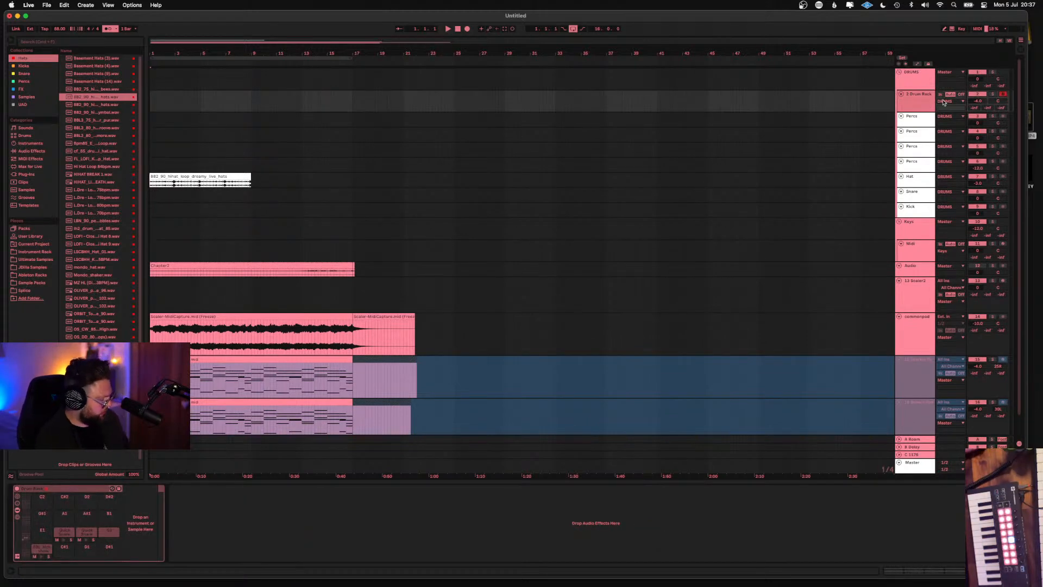
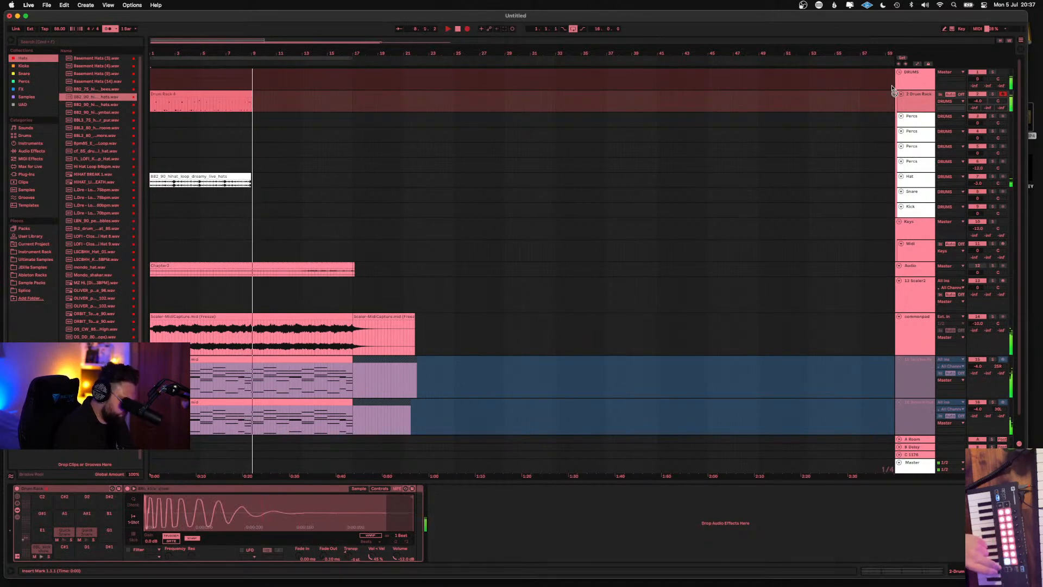
pyautogui.press('space')
pyautogui.press('space')
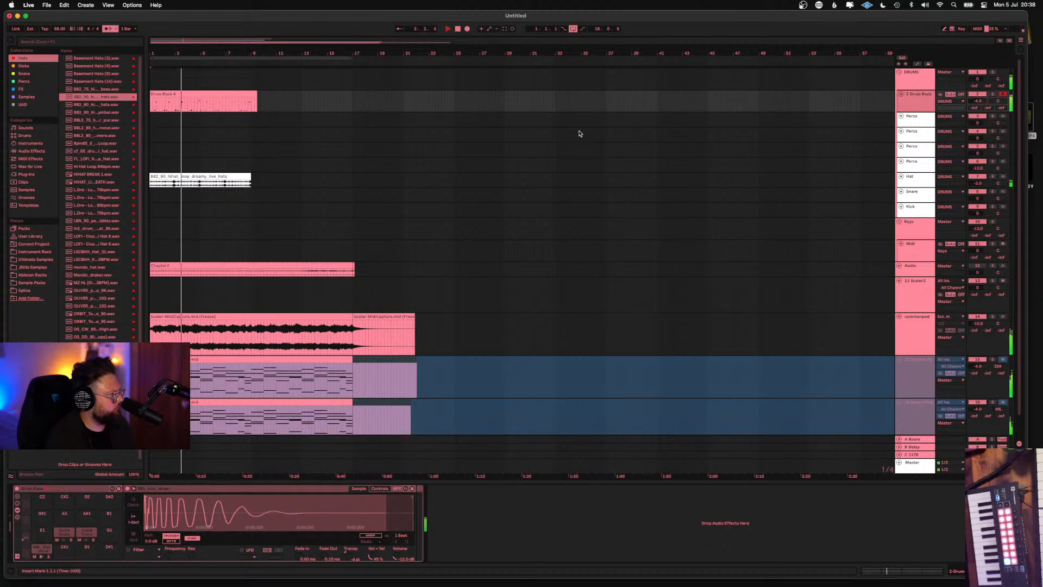
# Quantize all notes in the new Drum Rack clip to 1/16 at 80%, play the result, and return to the device view
pyautogui.click(234, 93)
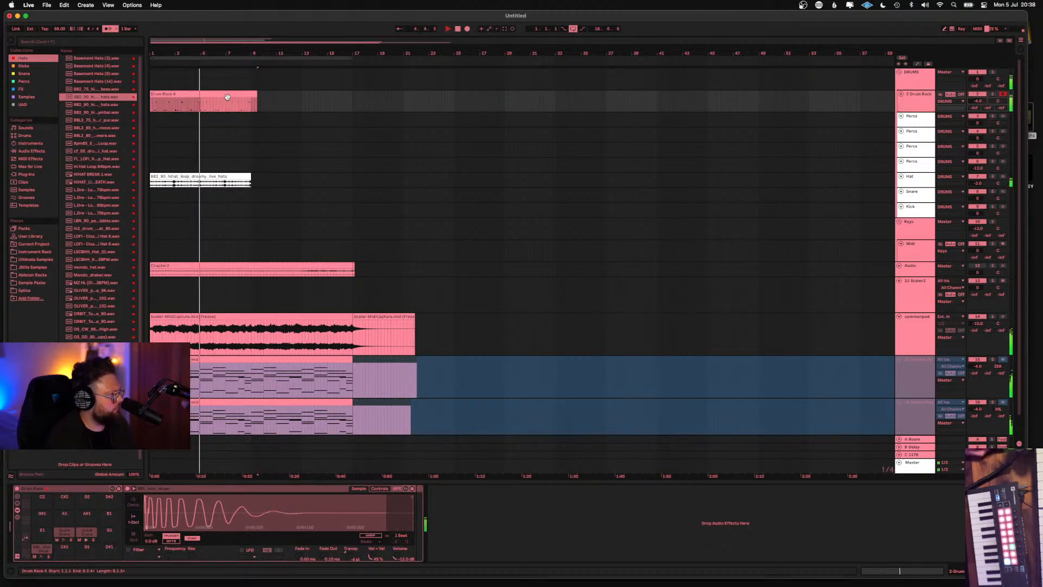
pyautogui.doubleClick(227, 95)
pyautogui.press('super+a')
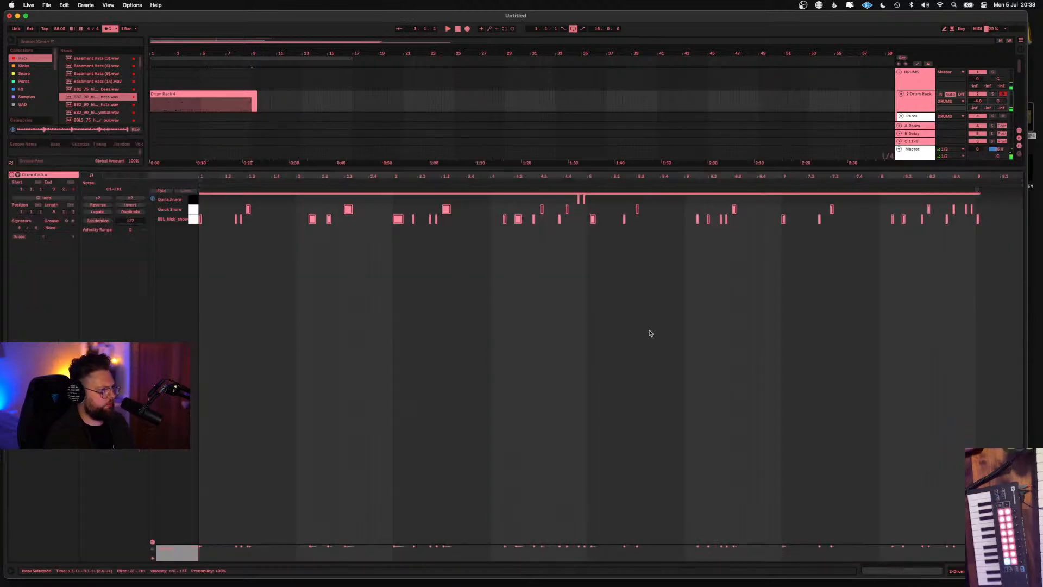
pyautogui.press('super+shift+u')
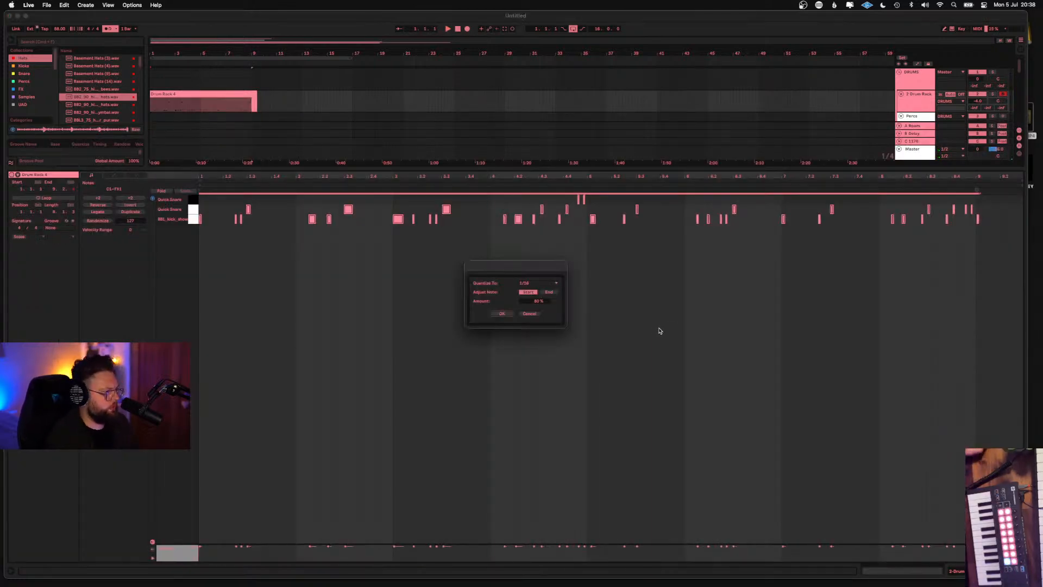
pyautogui.click(510, 316)
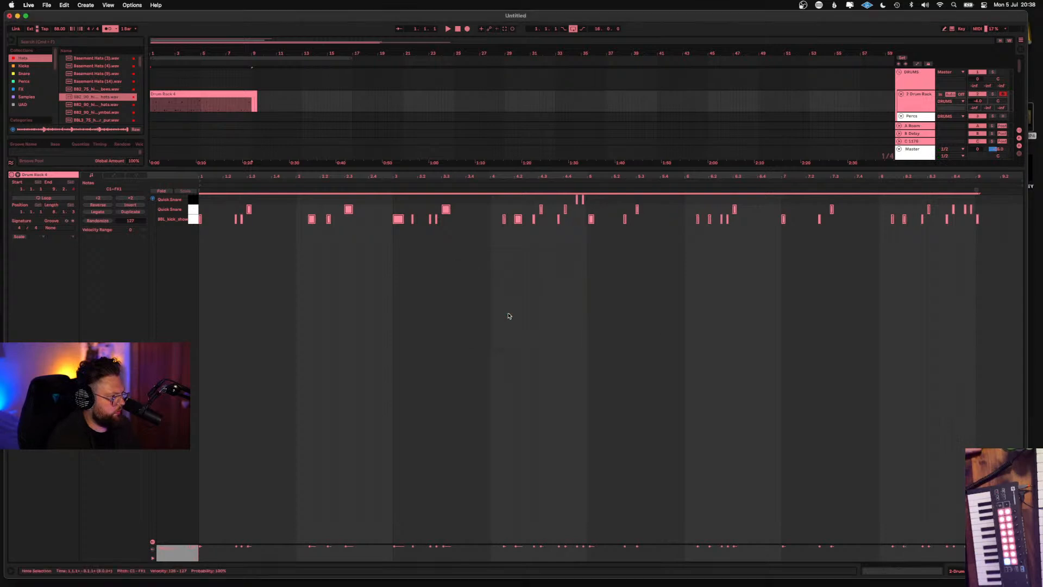
pyautogui.press('space')
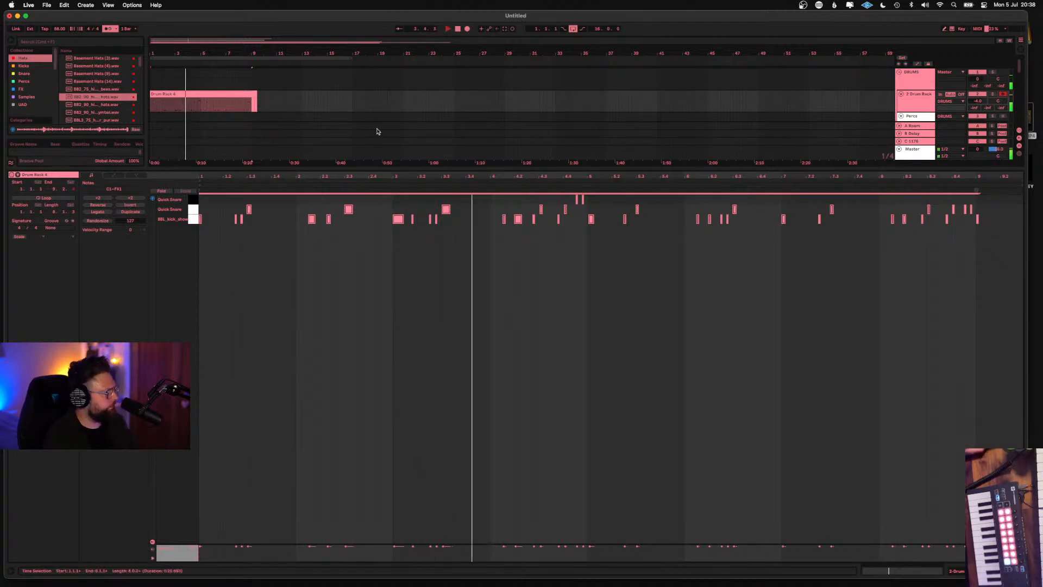
pyautogui.hotkey('shift', 'Tab')
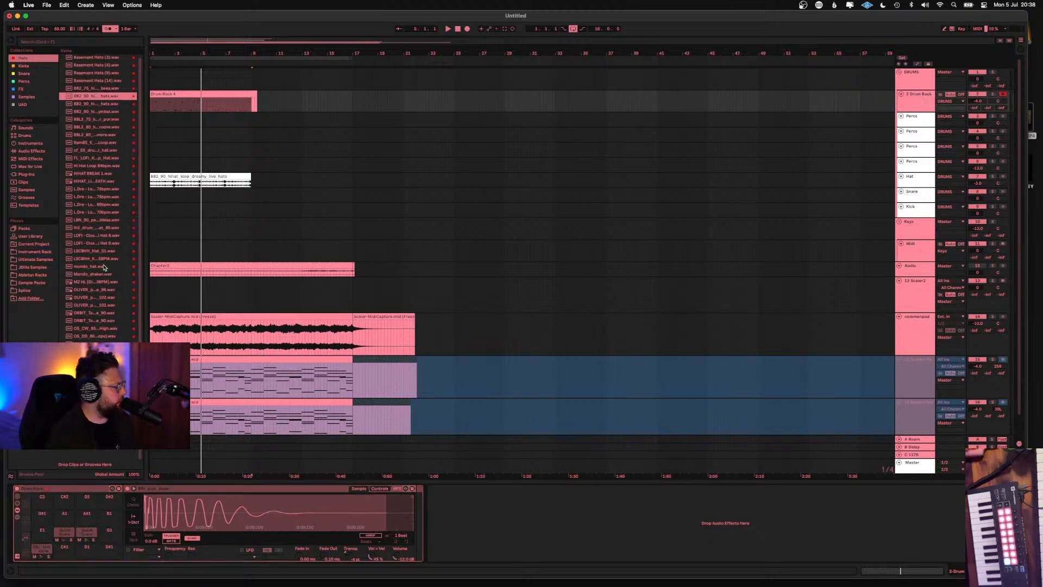
# Open the Snare collection and audition its one-shots, including Rim Snare and the Roll and rue_snr samples
pyautogui.scroll(-1, 99, 264)
pyautogui.click(21, 74)
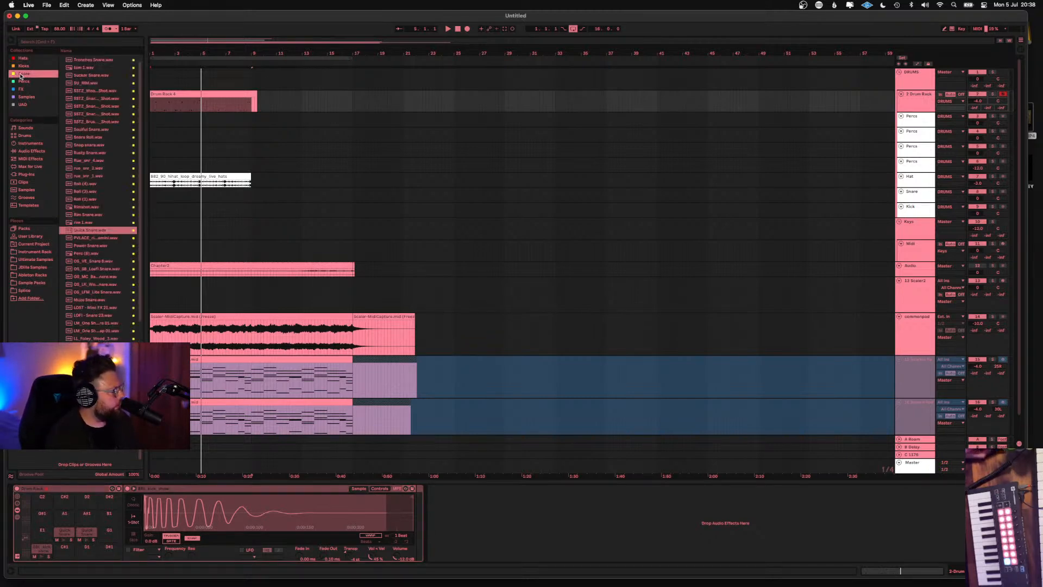
pyautogui.click(77, 160)
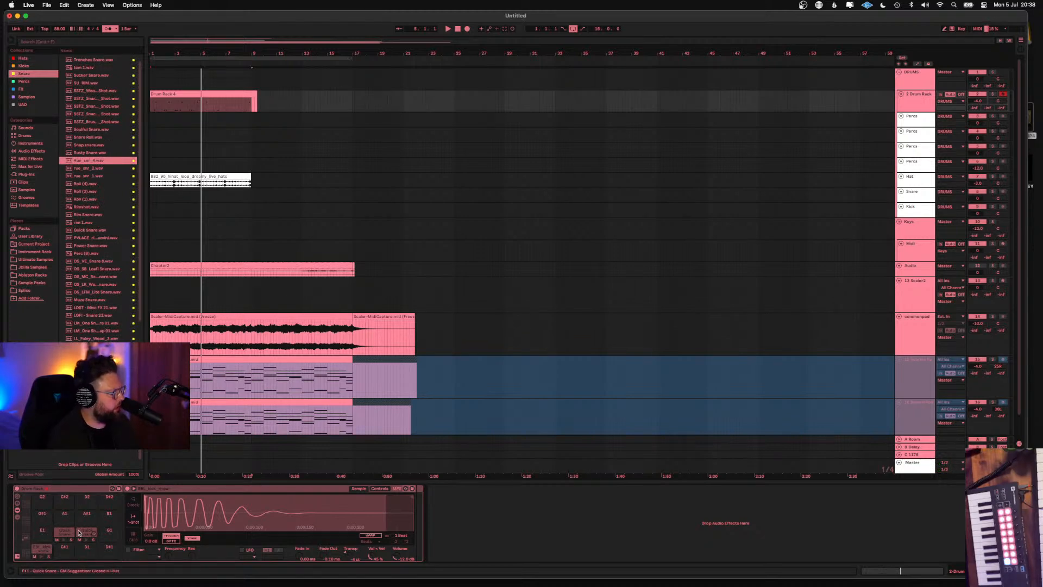
pyautogui.click(90, 215)
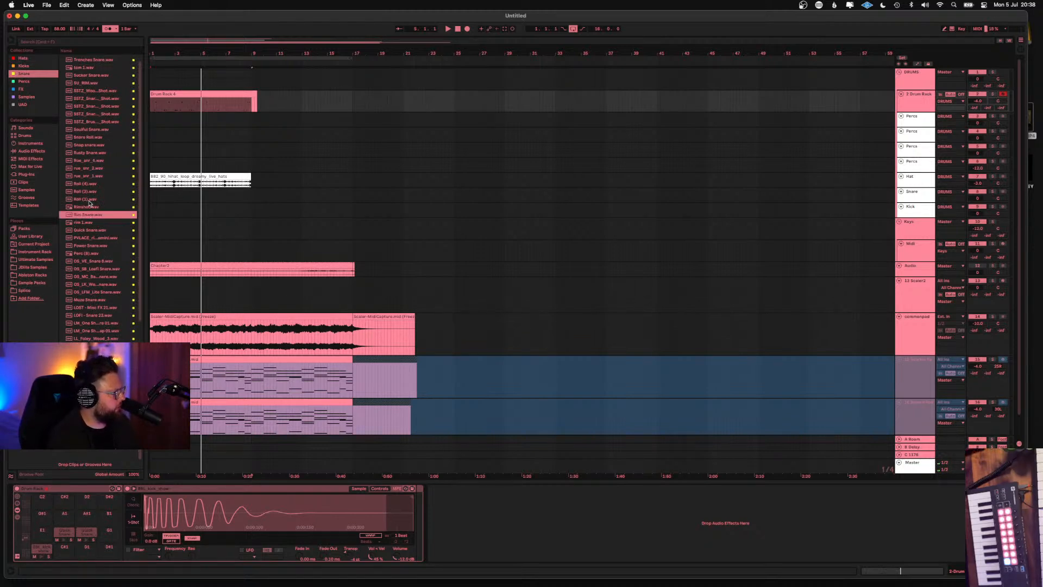
pyautogui.click(89, 199)
pyautogui.click(87, 184)
pyautogui.click(86, 168)
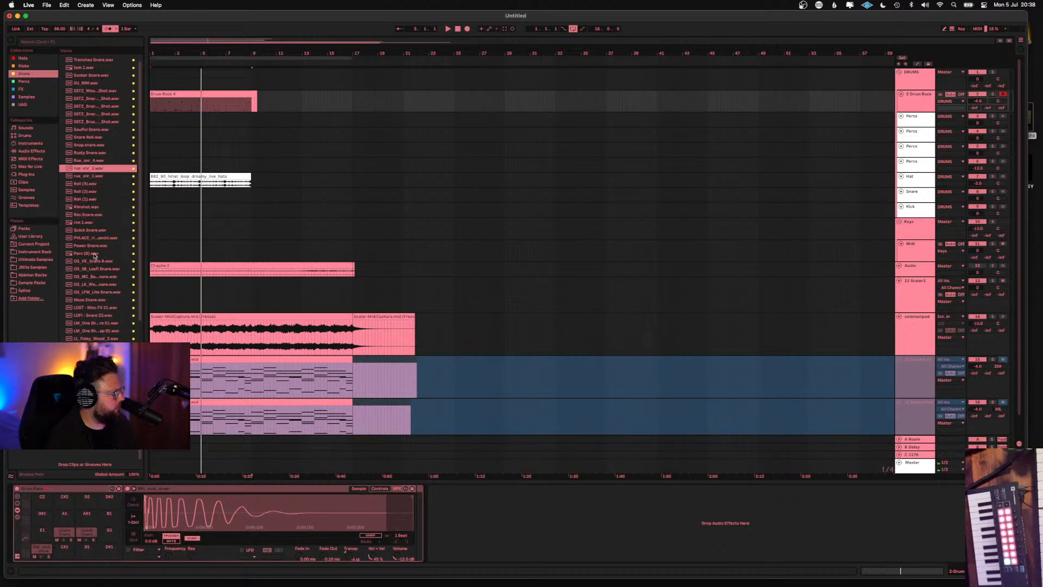
# Audition snares further down the collection, including the JAY_DEE, BBL, Bouncy Snare, Dusty Snare and Foley Wood samples
pyautogui.scroll(-4, 102, 272)
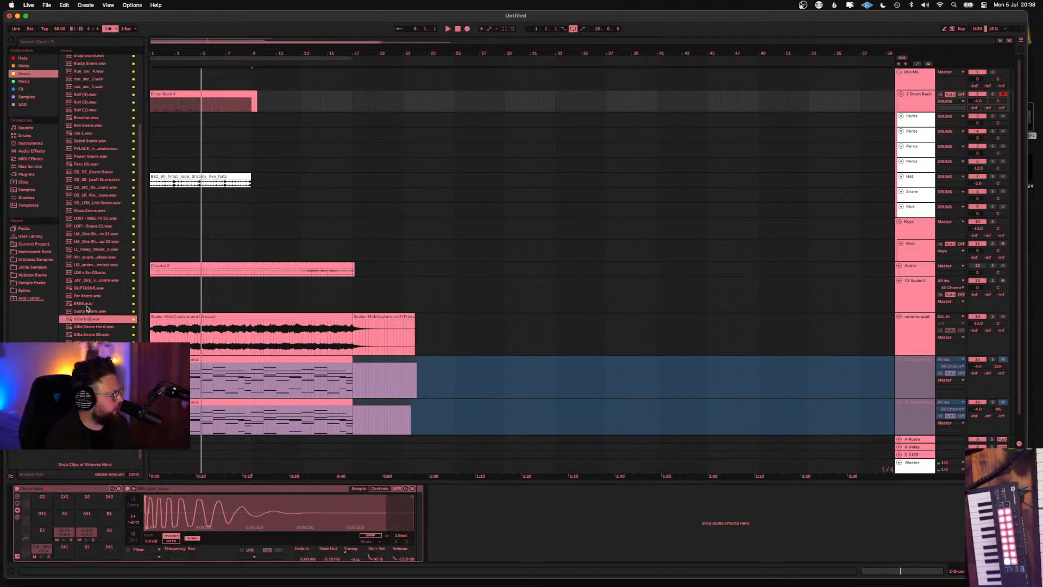
pyautogui.click(86, 303)
pyautogui.click(88, 280)
pyautogui.click(90, 273)
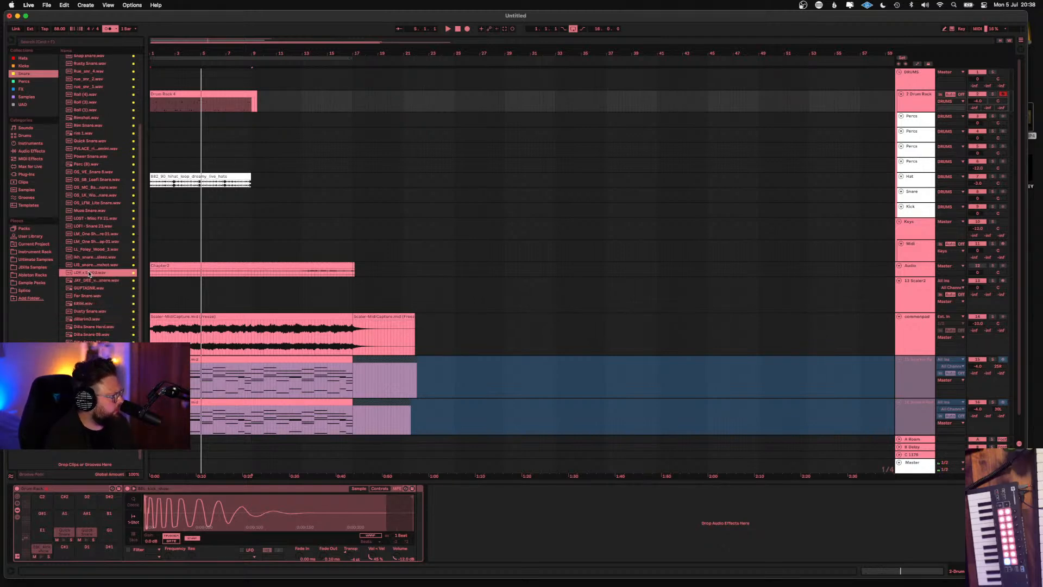
pyautogui.scroll(-2, 99, 321)
pyautogui.scroll(-2, 100, 326)
pyautogui.click(98, 323)
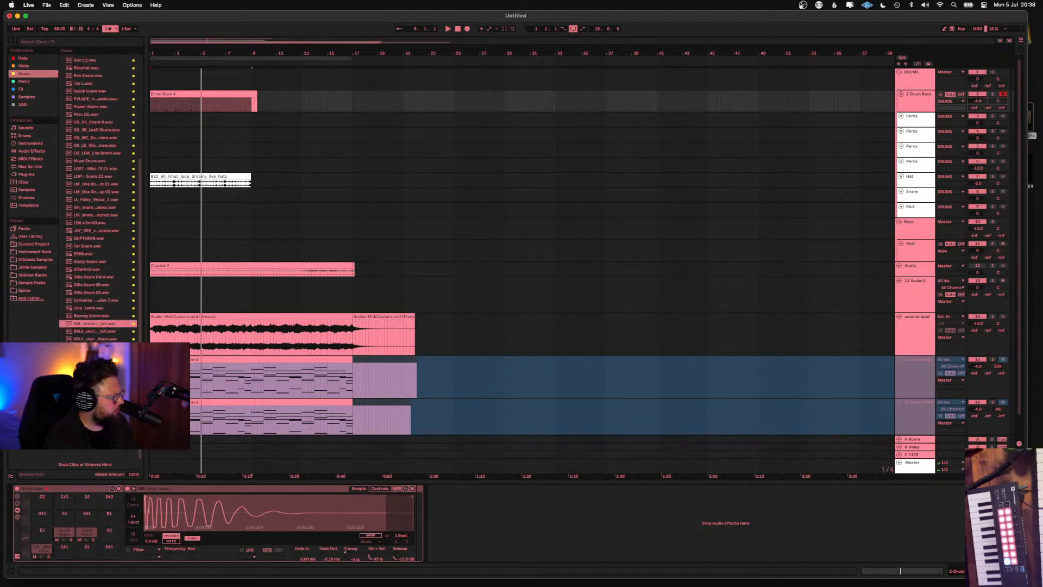
pyautogui.click(87, 316)
pyautogui.click(94, 307)
pyautogui.click(82, 262)
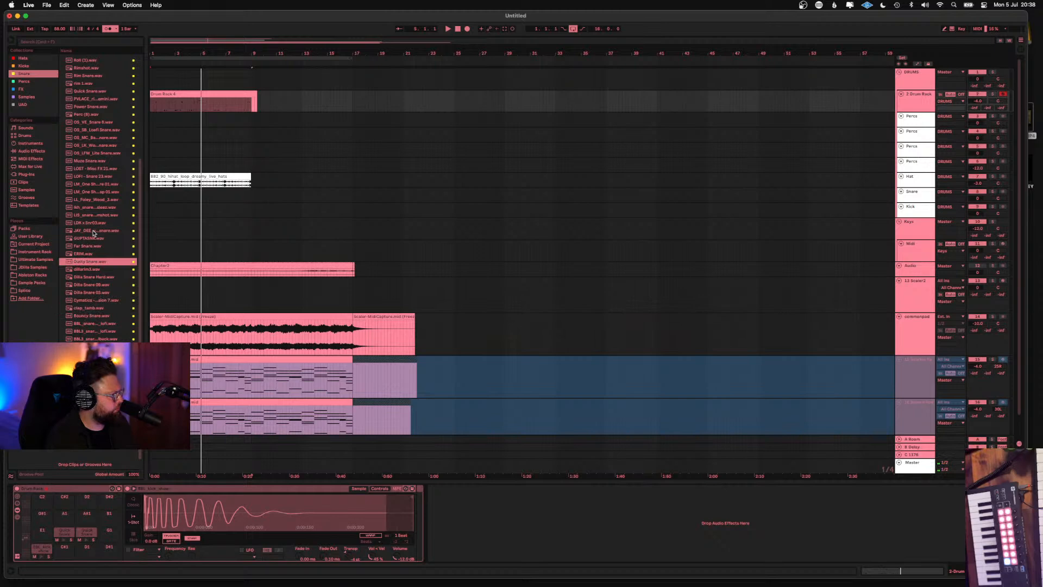
pyautogui.click(90, 200)
pyautogui.click(90, 207)
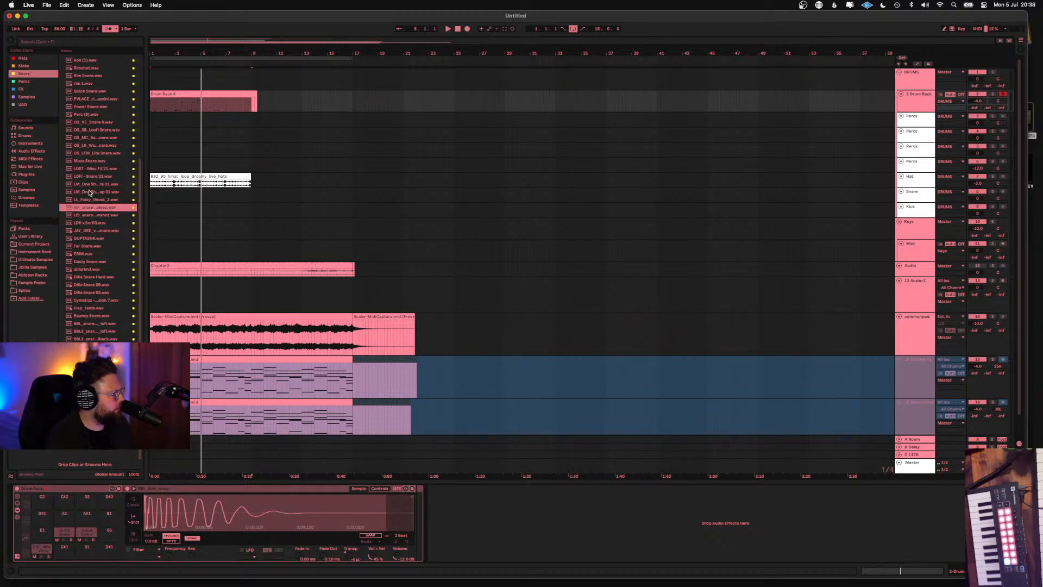
# Audition the snares near the start of the collection, including the SSTZ one-shots, Soulful Snare and Rusty Snare
pyautogui.scroll(8, 89, 192)
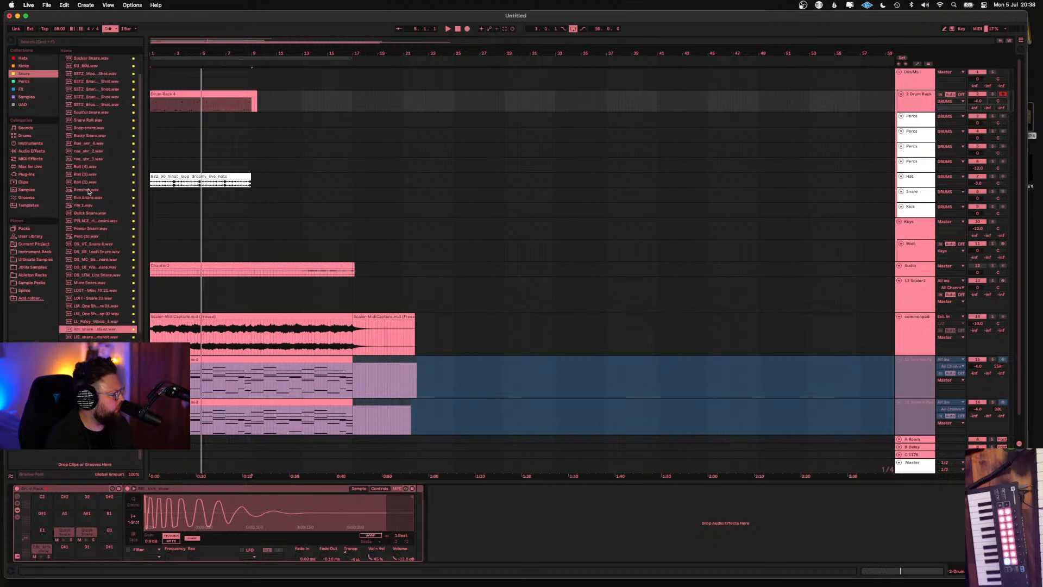
pyautogui.scroll(2, 89, 192)
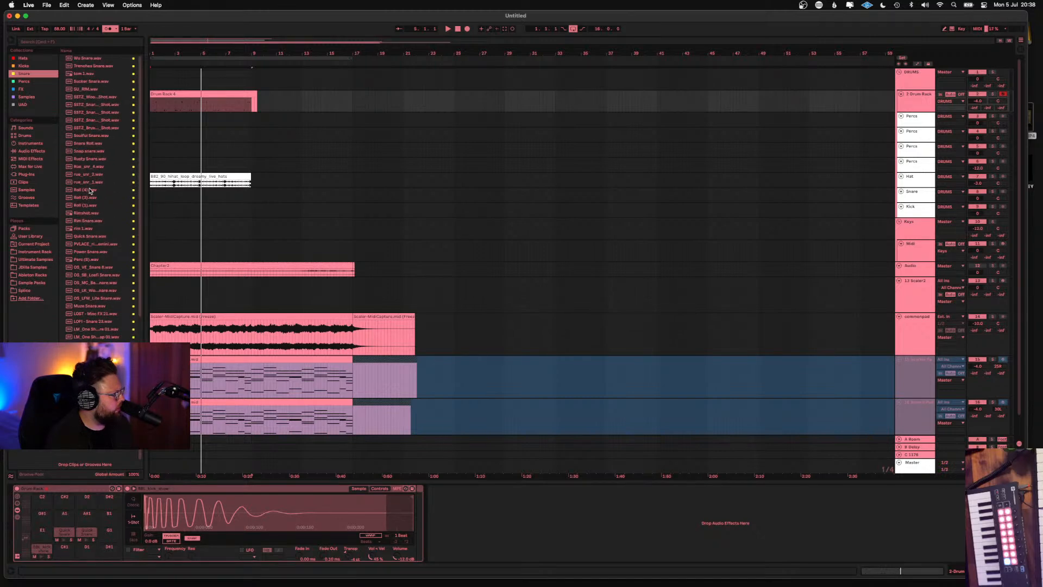
pyautogui.click(86, 89)
pyautogui.click(86, 97)
pyautogui.click(86, 120)
pyautogui.click(86, 136)
pyautogui.click(90, 158)
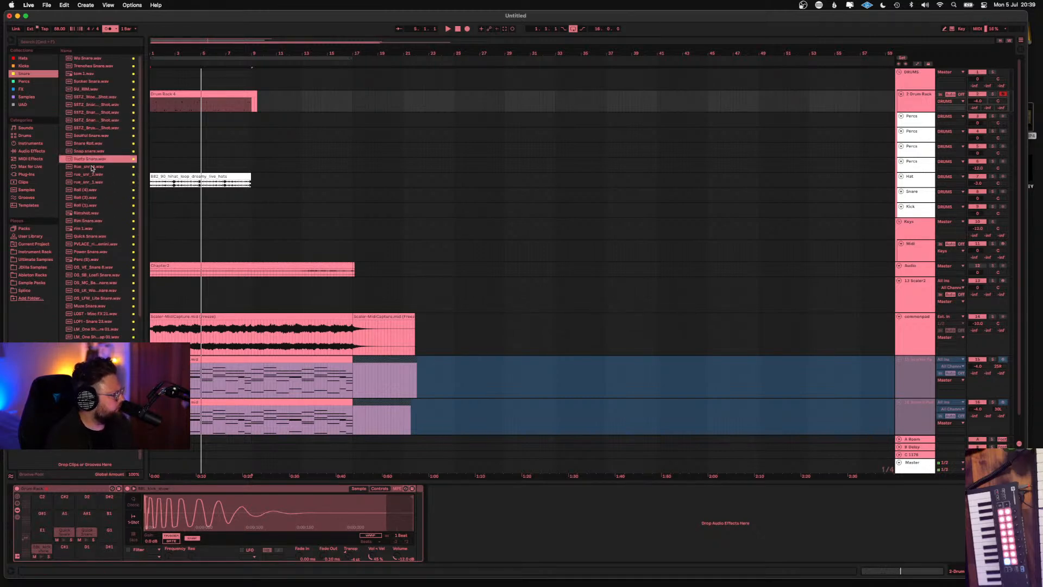
pyautogui.hotkey('shift', 'Up')
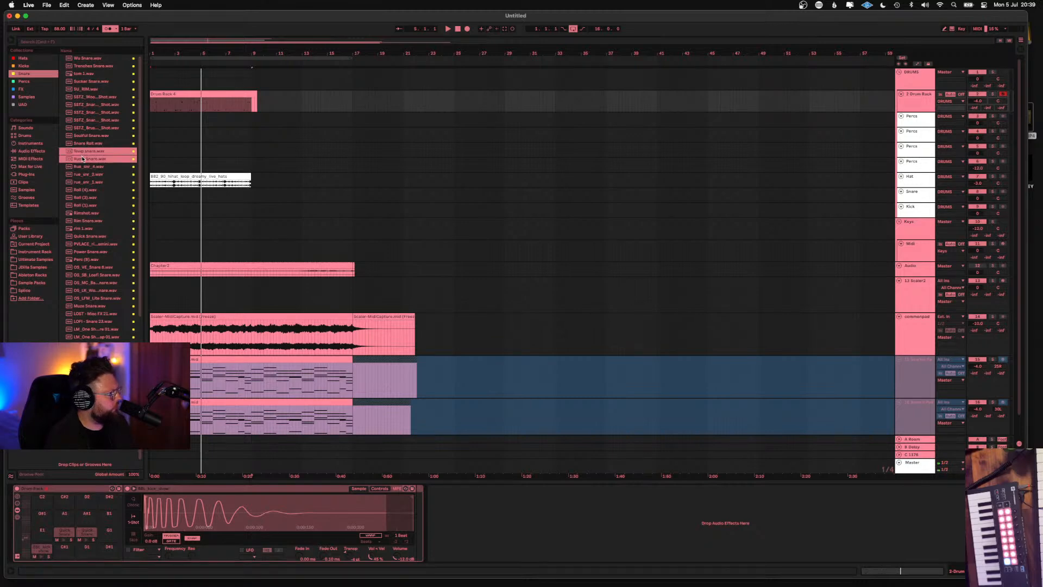
# Preview Quick Snare and Power Snare, and load Power Snare onto the Drum Rack's F1 pad
pyautogui.click(87, 236)
pyautogui.click(85, 253)
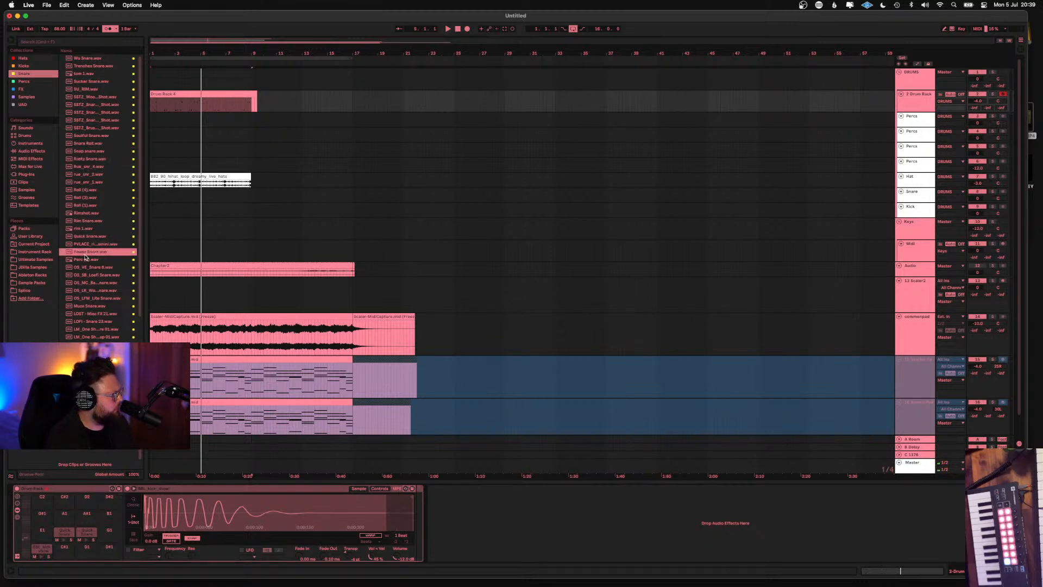
pyautogui.click(64, 535)
pyautogui.moveTo(64, 535); pyautogui.dragTo(63, 535)
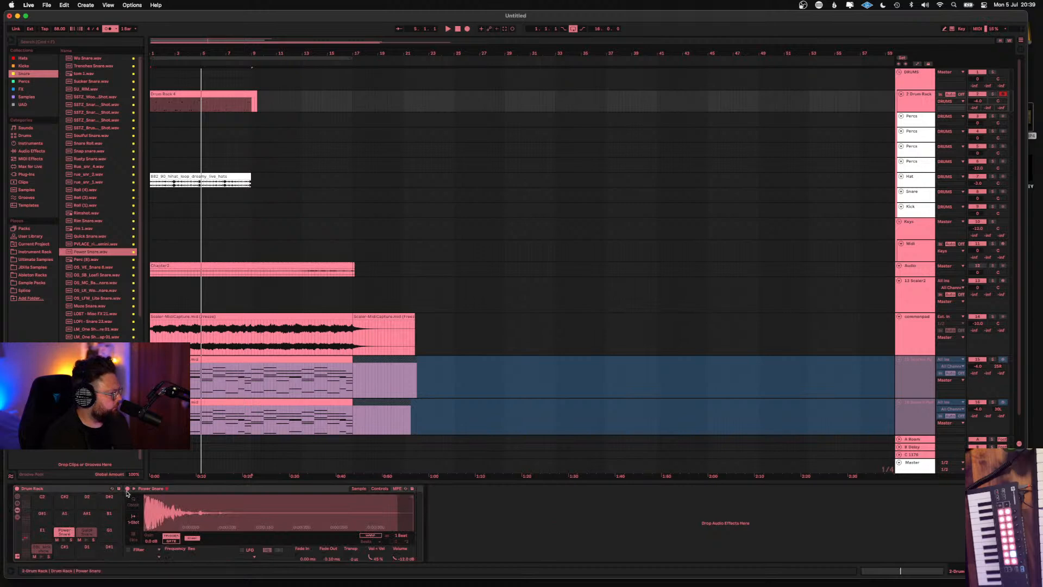
# Expand the Power Snare sample display and show the Drum Rack's macro controls and chain list
pyautogui.click(134, 489)
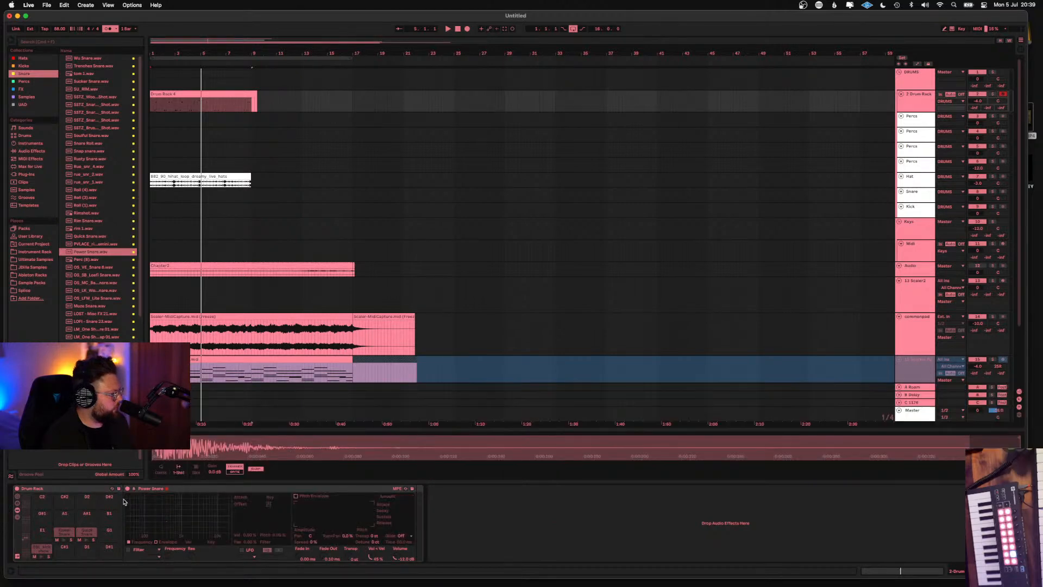
pyautogui.click(18, 502)
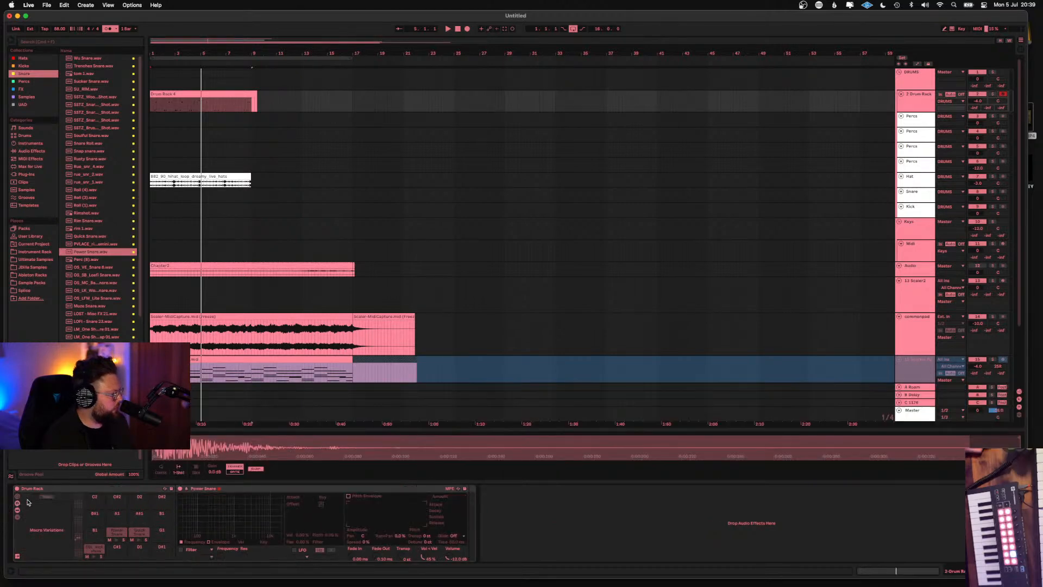
pyautogui.click(17, 496)
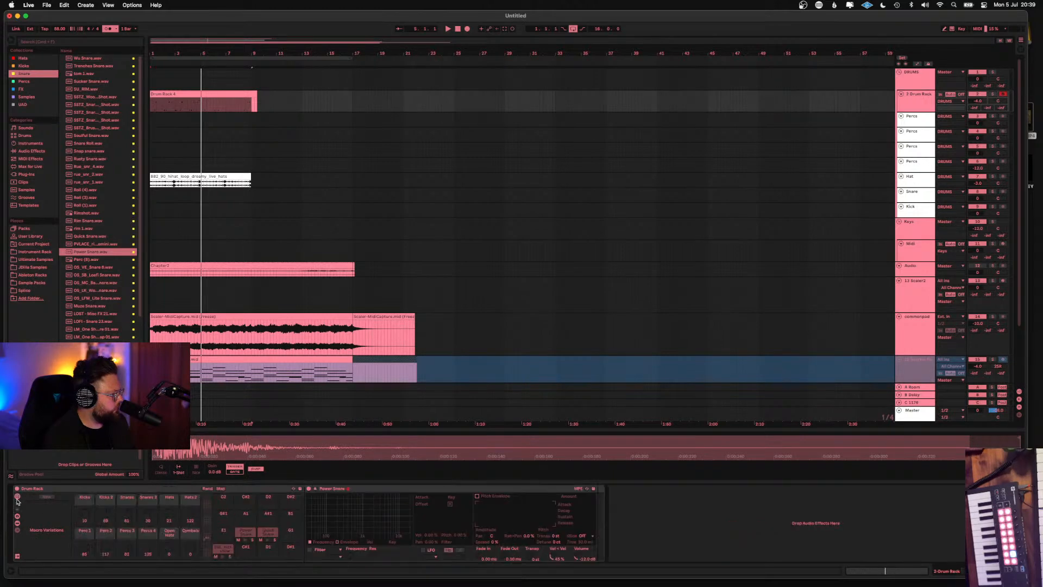
pyautogui.click(18, 531)
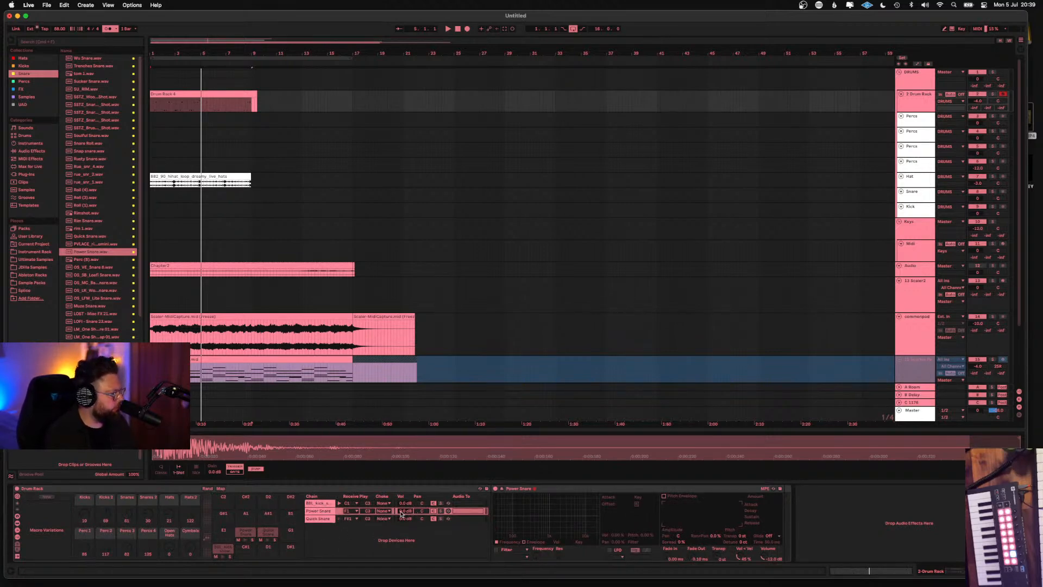
# Set the Quick Snare chain to receive F1 and balance the Power Snare chain's volume and pan during playback
pyautogui.press('space')
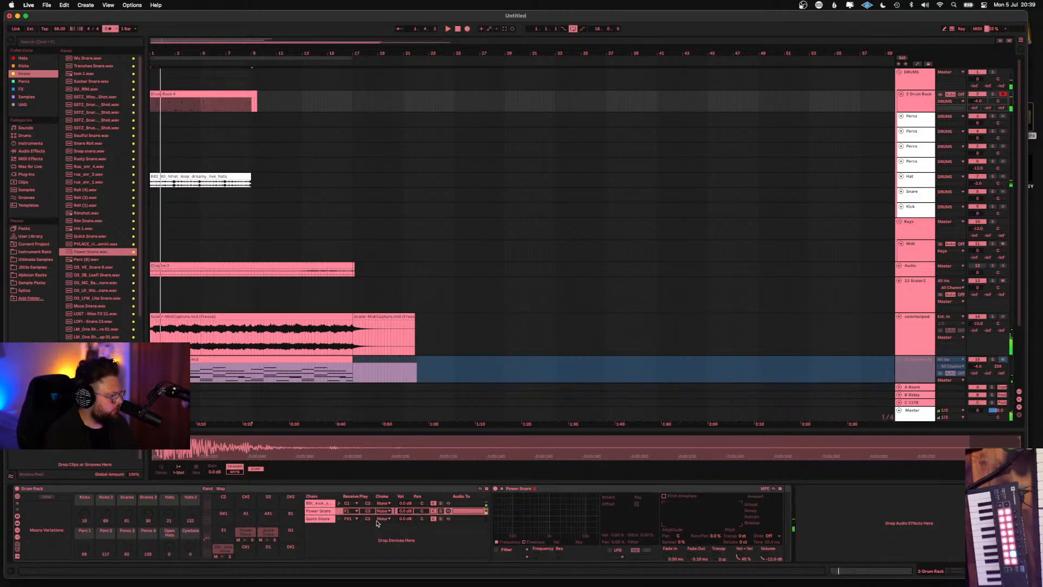
pyautogui.moveTo(409, 512); pyautogui.dragTo(410, 525)
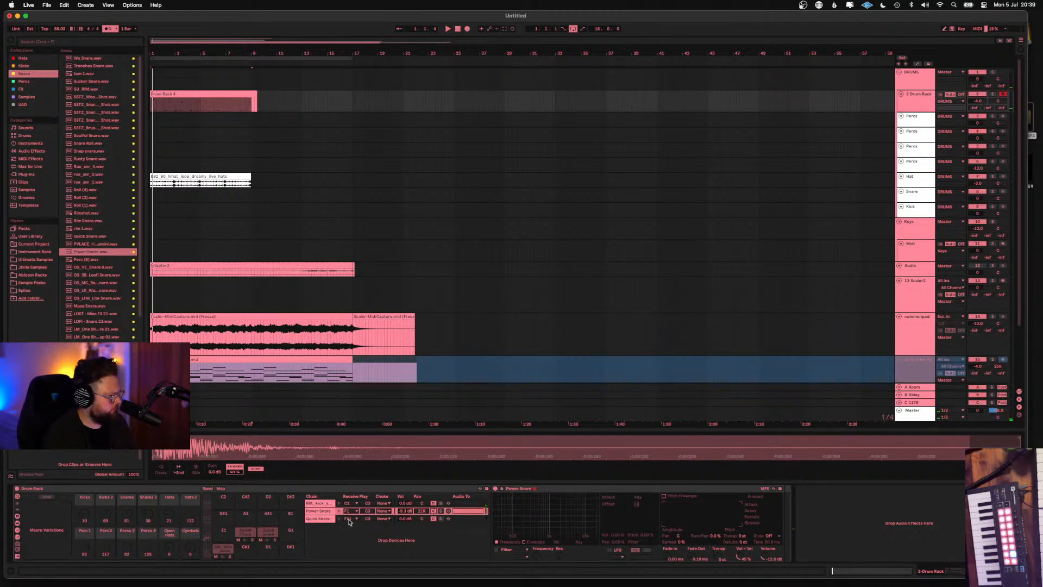
pyautogui.click(349, 519)
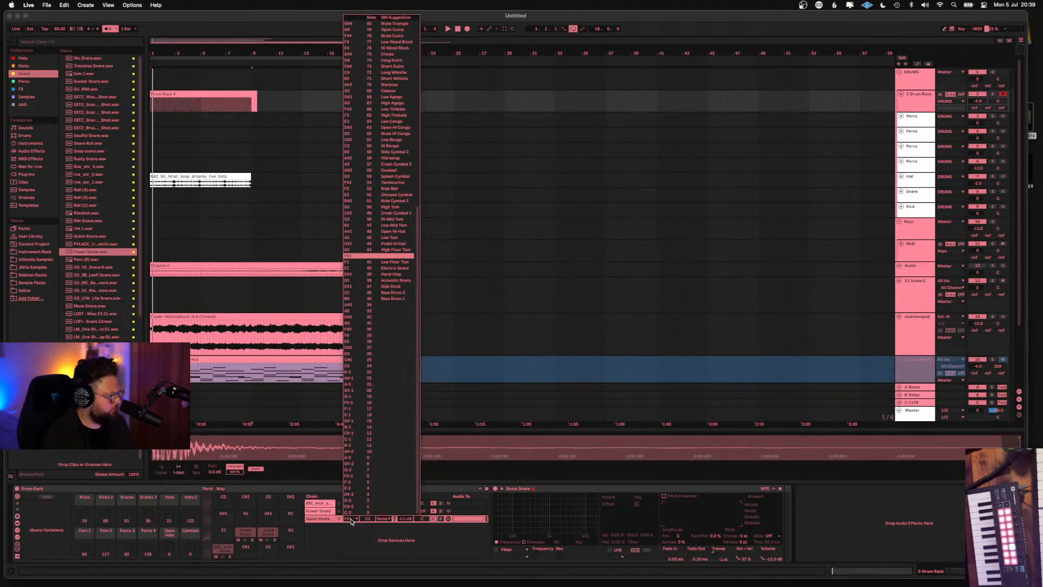
pyautogui.click(364, 265)
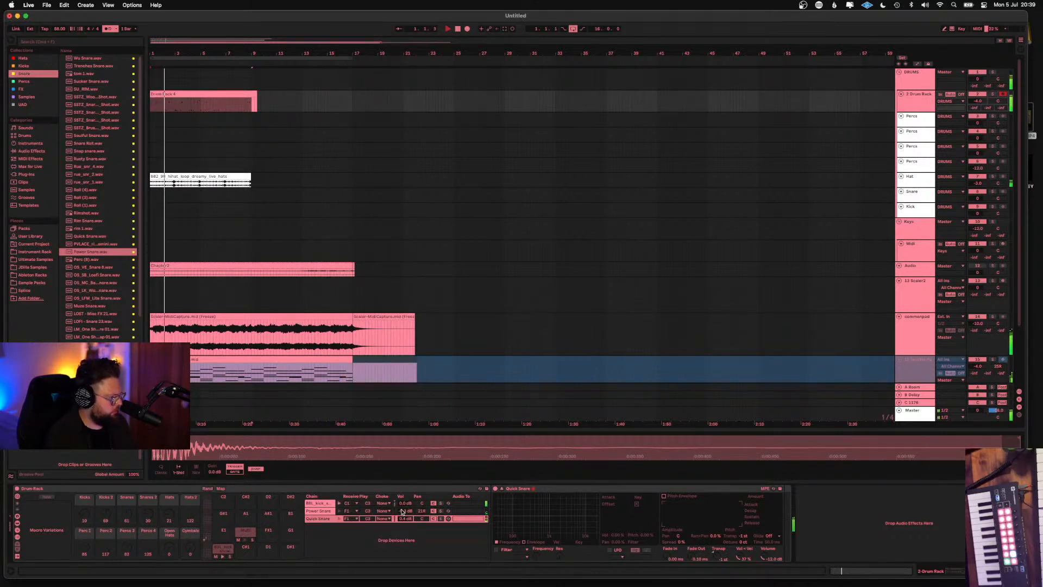
pyautogui.moveTo(404, 511)
pyautogui.mouseDown()
pyautogui.moveTo(395, 512)
pyautogui.moveTo(404, 509)
pyautogui.mouseUp()
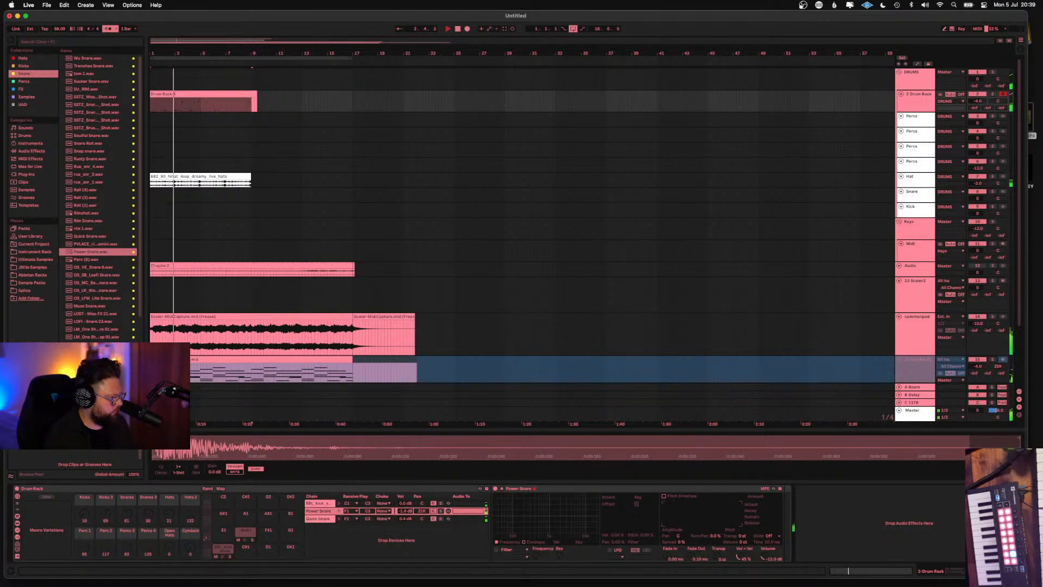
pyautogui.click(404, 519)
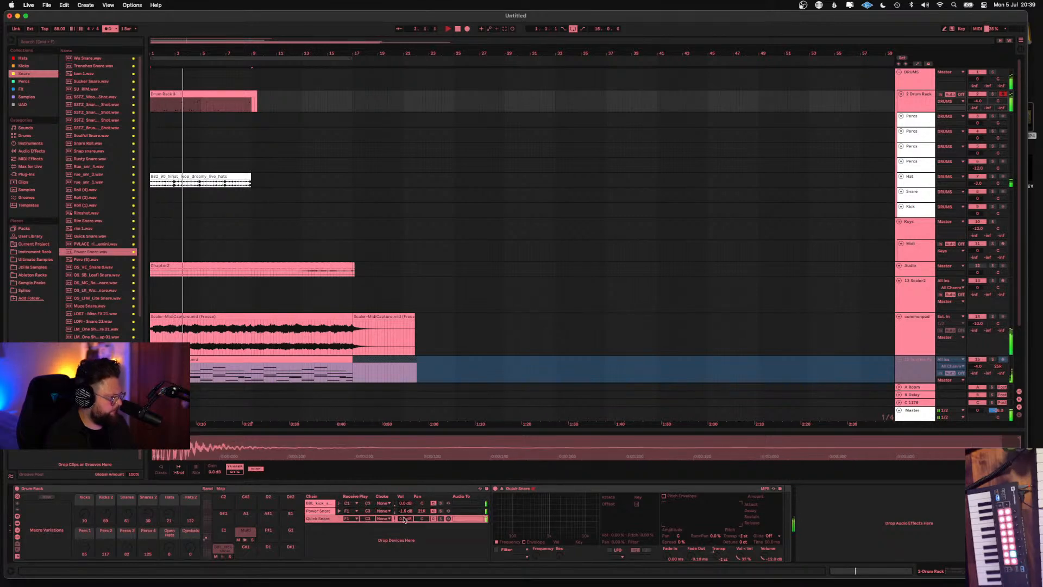
# Audition more samples in the Snare collection and widen the browser to show the full file names
pyautogui.scroll(-2, 96, 308)
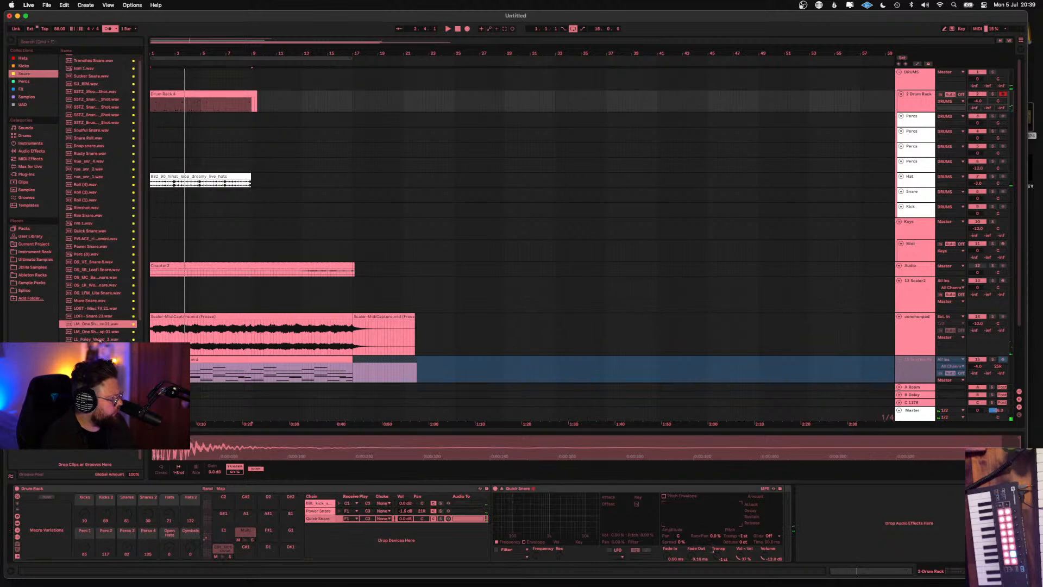
pyautogui.scroll(-5, 96, 258)
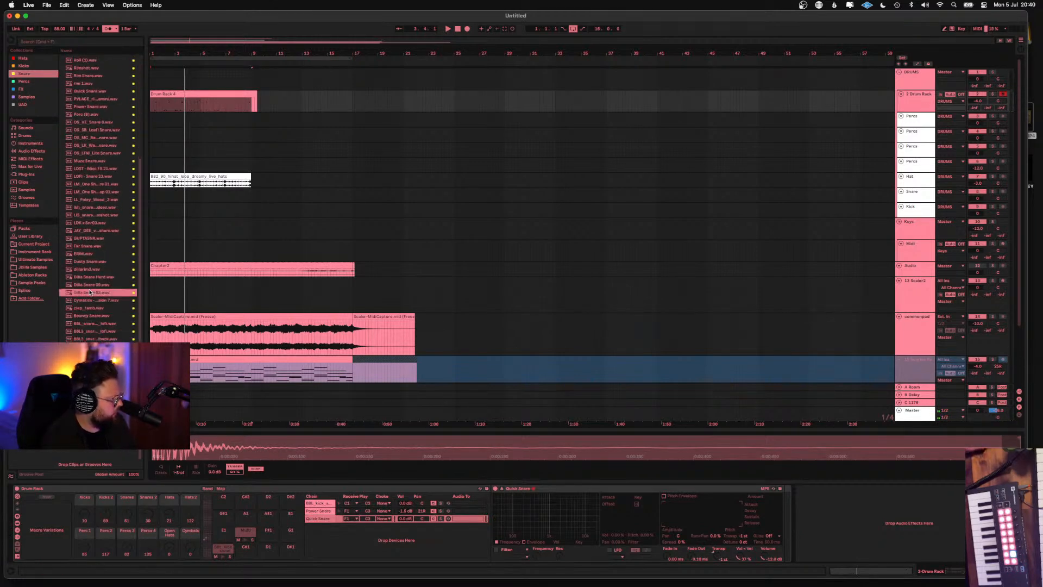
pyautogui.click(98, 308)
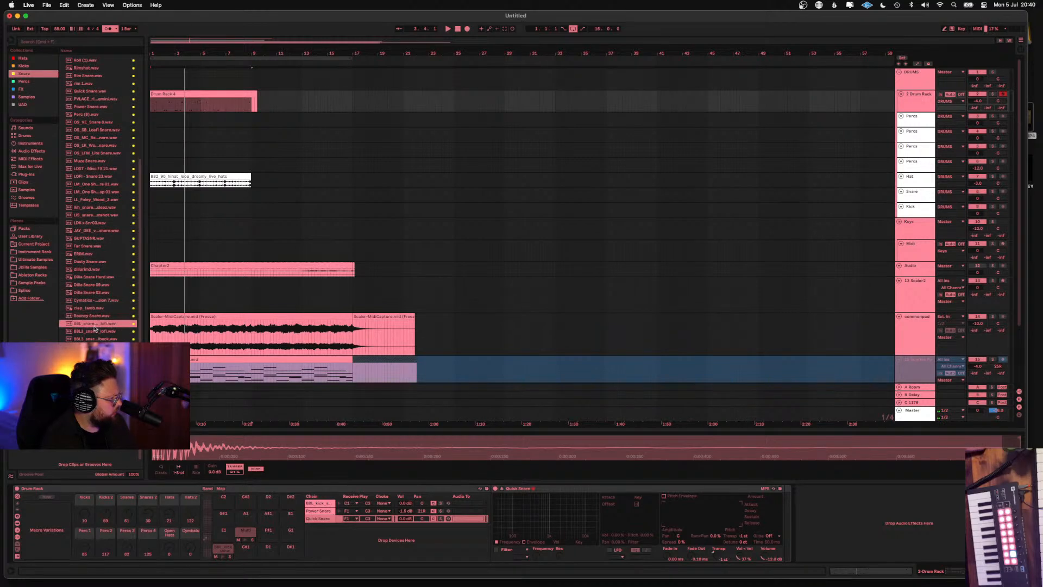
pyautogui.scroll(3, 101, 195)
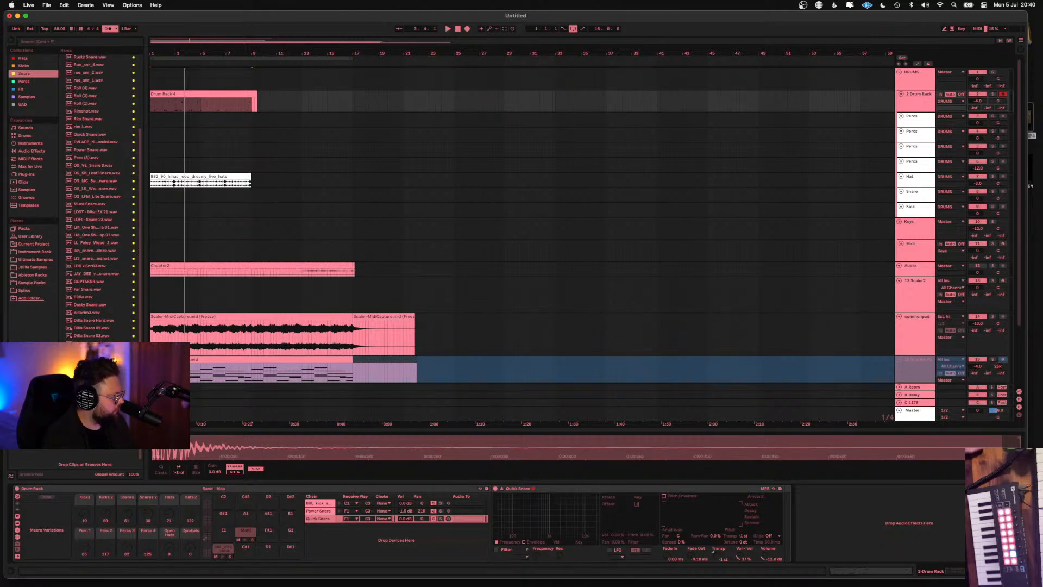
pyautogui.moveTo(147, 245); pyautogui.dragTo(191, 244)
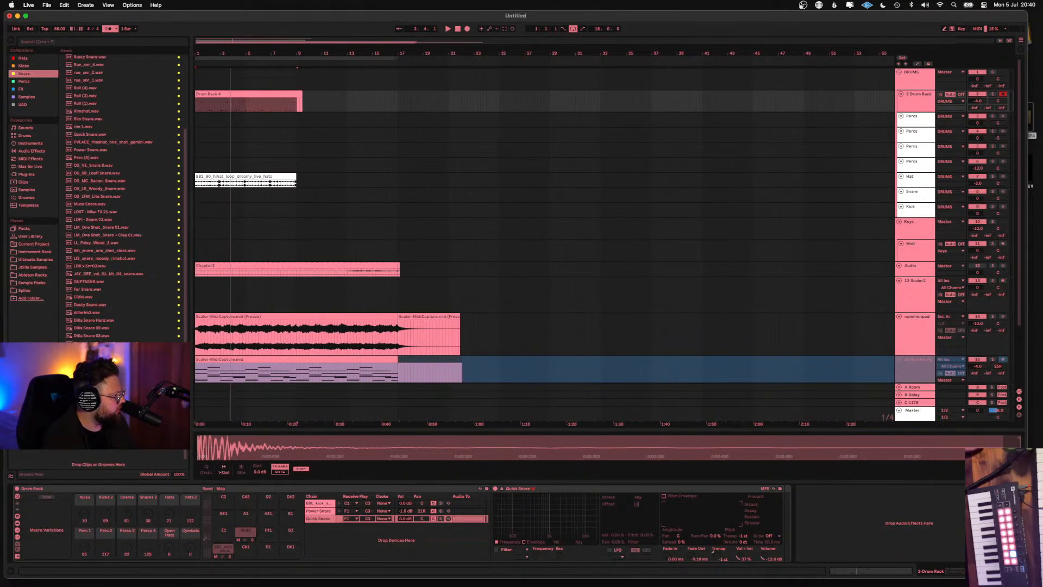
pyautogui.scroll(-1, 108, 195)
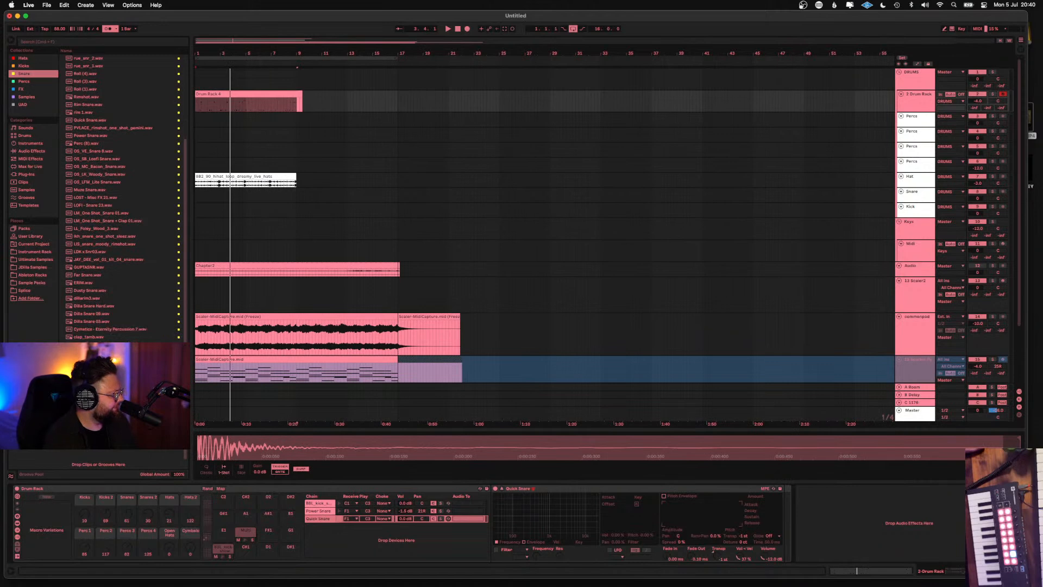
# Add OS_LK_Woody_Snare as a new Drum Rack chain, set it to receive F1, and play the layered snares
pyautogui.click(113, 175)
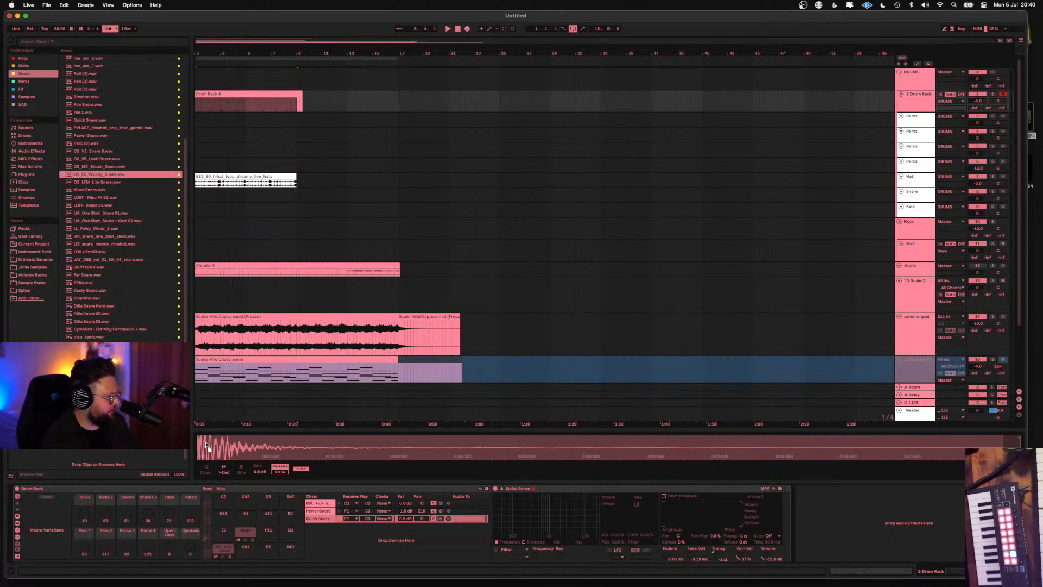
pyautogui.moveTo(208, 456); pyautogui.dragTo(324, 538)
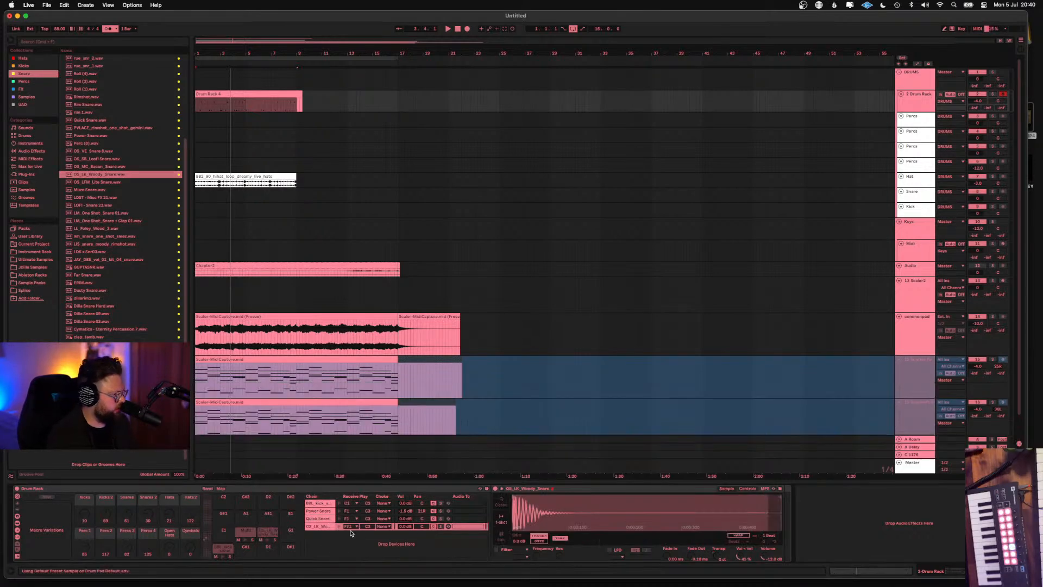
pyautogui.click(350, 526)
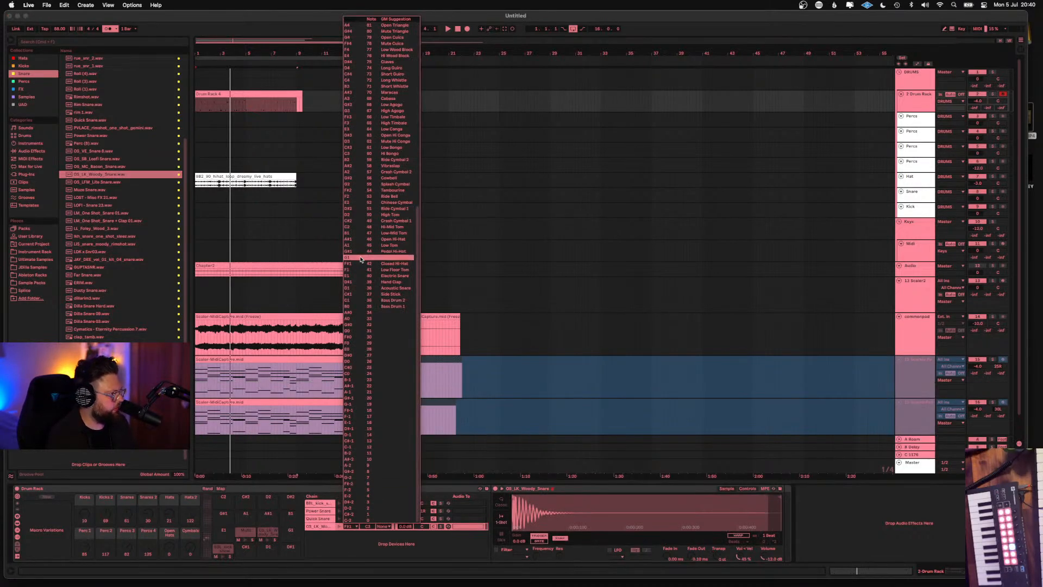
pyautogui.click(357, 269)
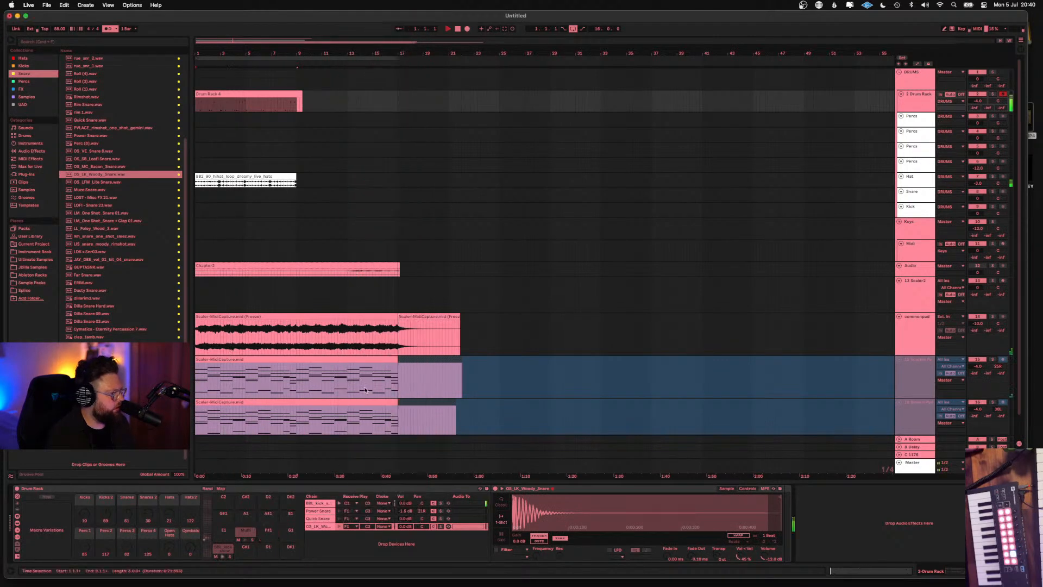
# Rebalance the snare chains' panning during playback, centring Power Snare and placing Quick Snare to the right and OS_LK_Woody_Snare to the left
pyautogui.press('space')
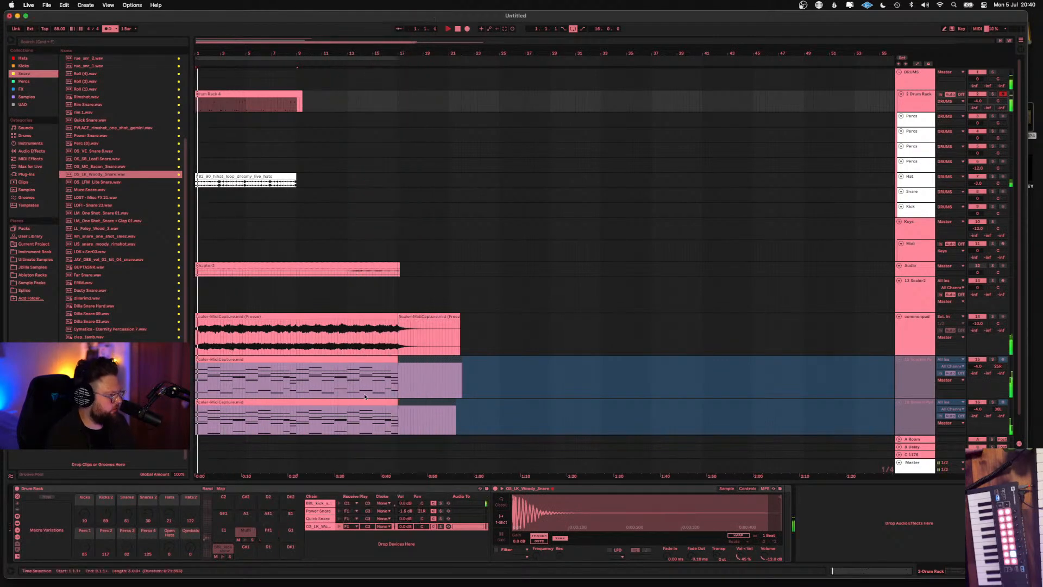
pyautogui.click(424, 518)
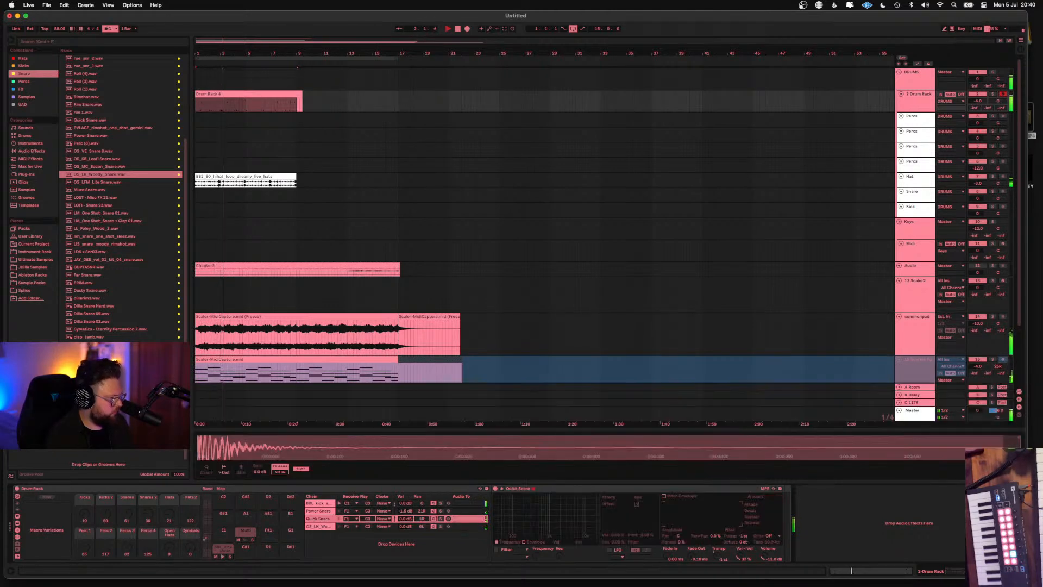
pyautogui.press('Up')
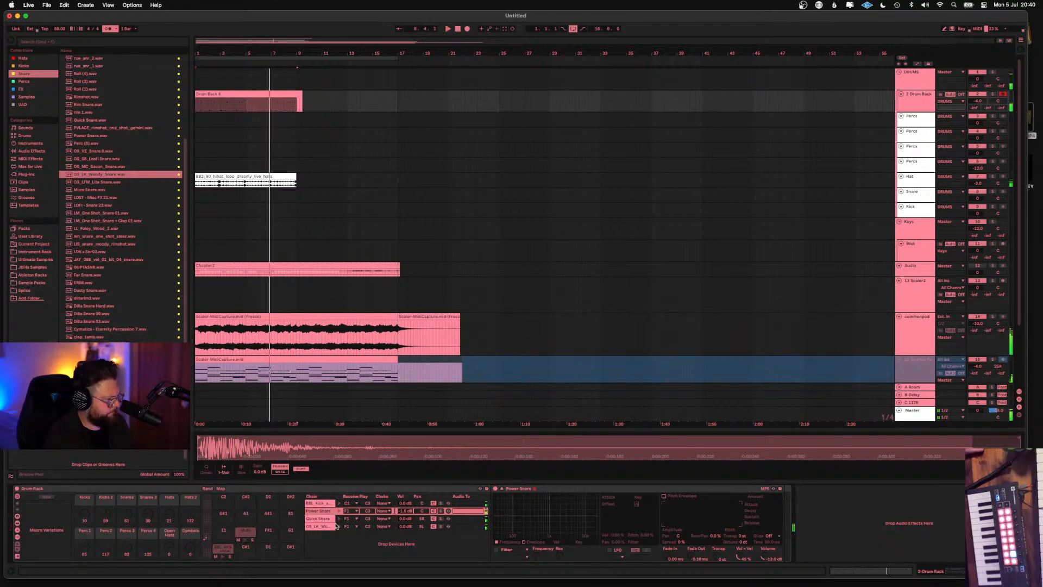
# Search all browser results for "reverb" and add the Reverb device to the Quick Snare chain
pyautogui.click(67, 42)
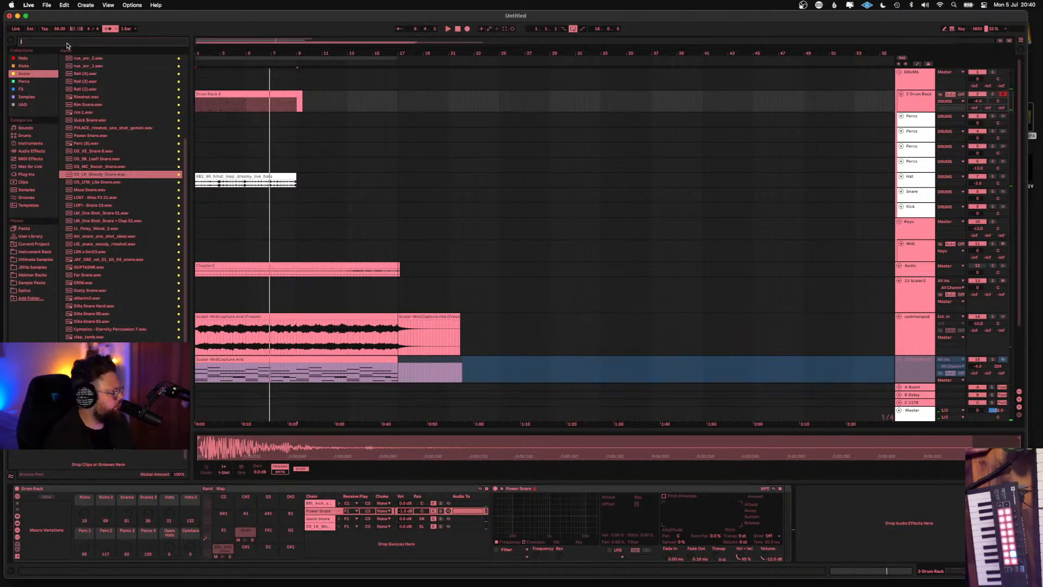
pyautogui.write('reverb')
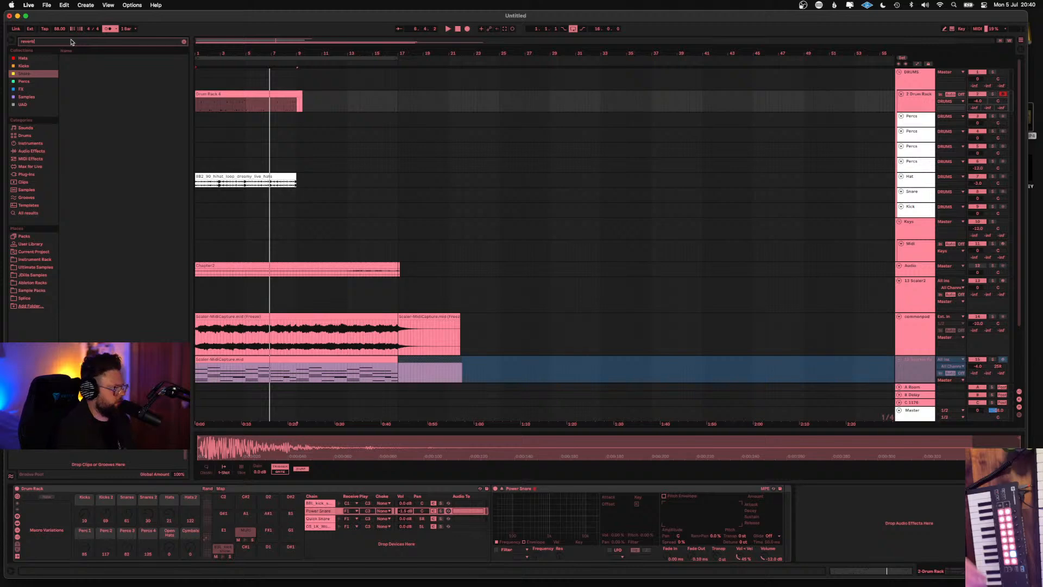
pyautogui.click(30, 213)
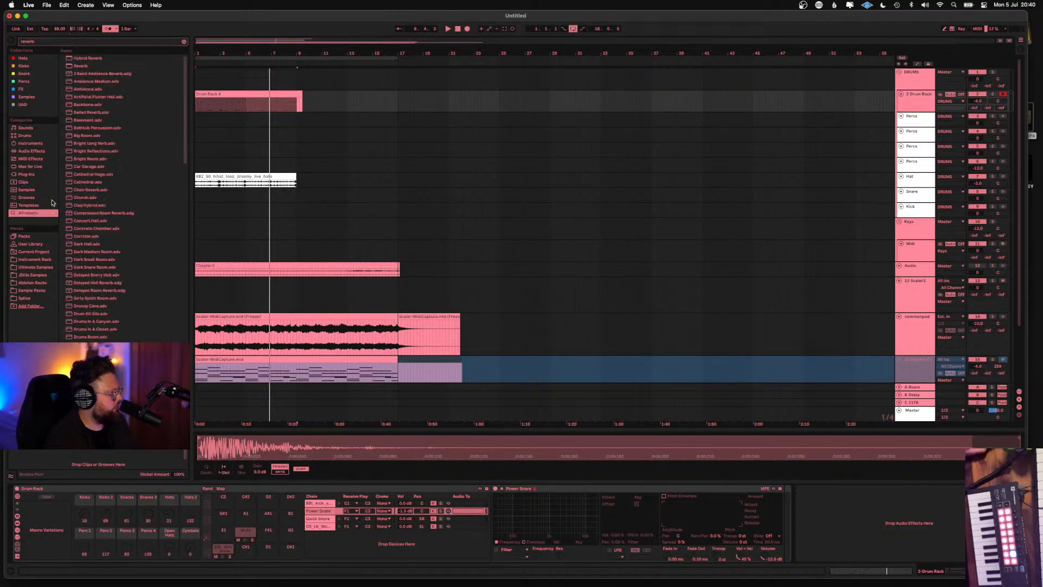
pyautogui.click(89, 69)
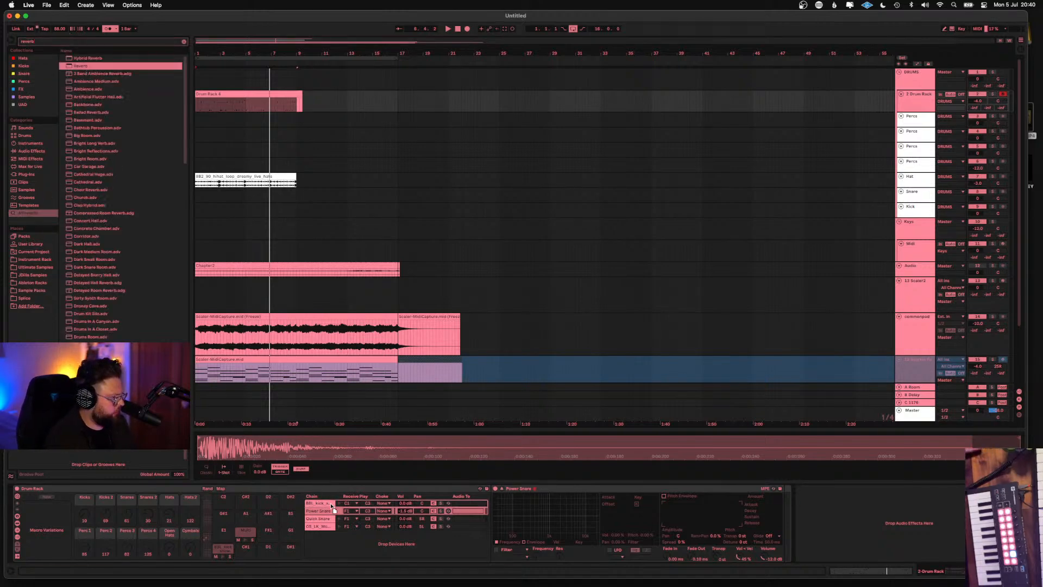
pyautogui.click(327, 522)
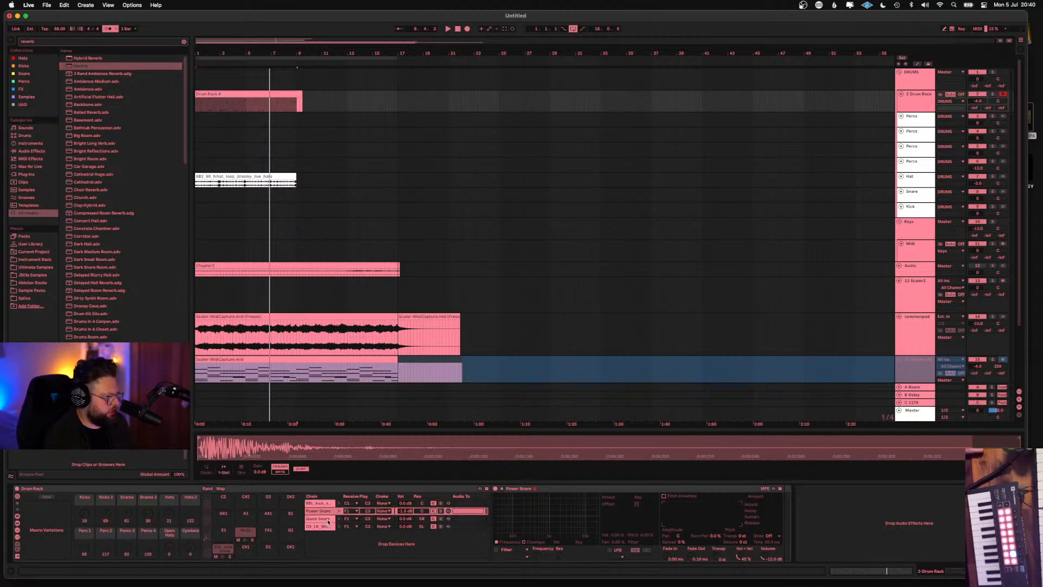
pyautogui.click(324, 520)
# Lower the Quick Snare chain's volume and raise the Drum Rack track's level during playback
pyautogui.press('space')
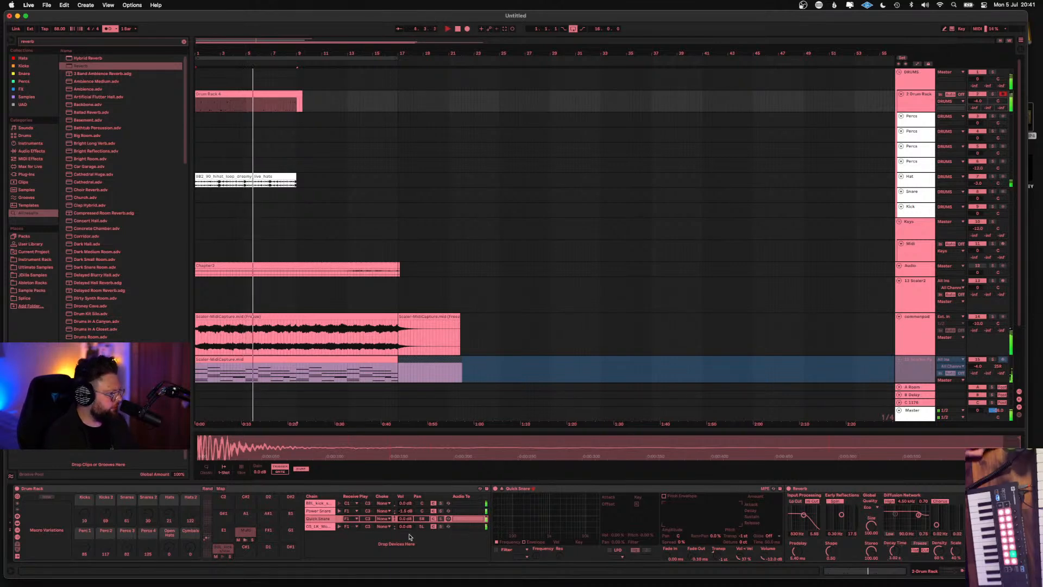
pyautogui.moveTo(405, 518); pyautogui.dragTo(405, 522)
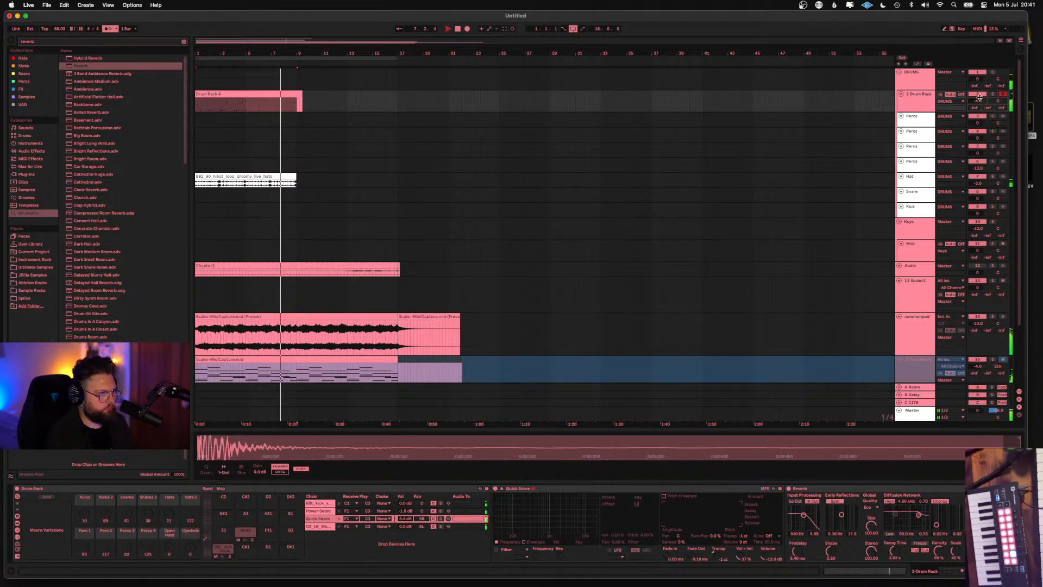
pyautogui.moveTo(979, 101); pyautogui.dragTo(979, 102)
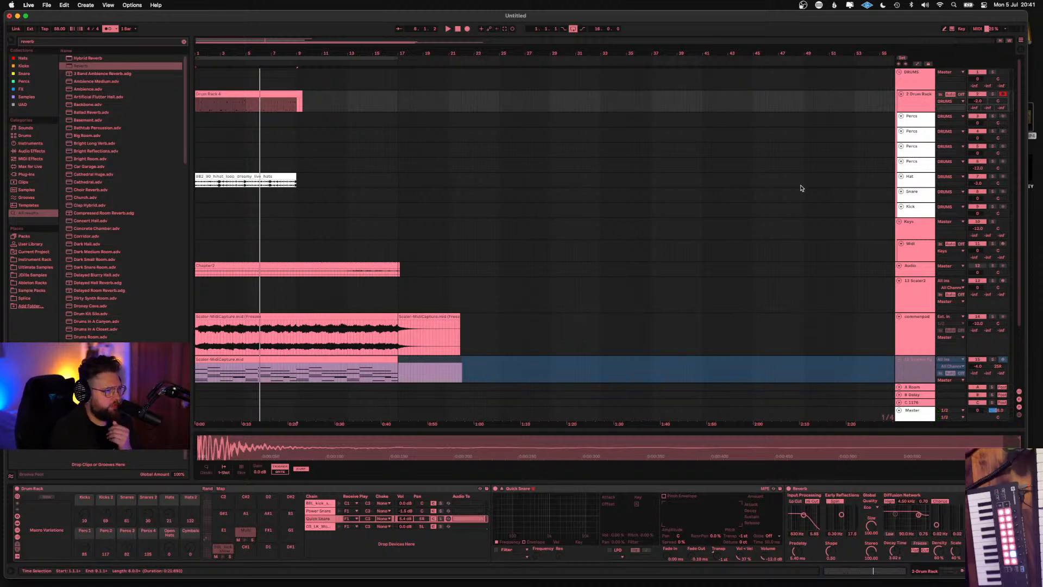
# Check the DRUMS group's devices and inspect the Chapter2 clip's details on the Audio track, returning to its device view
pyautogui.click(914, 81)
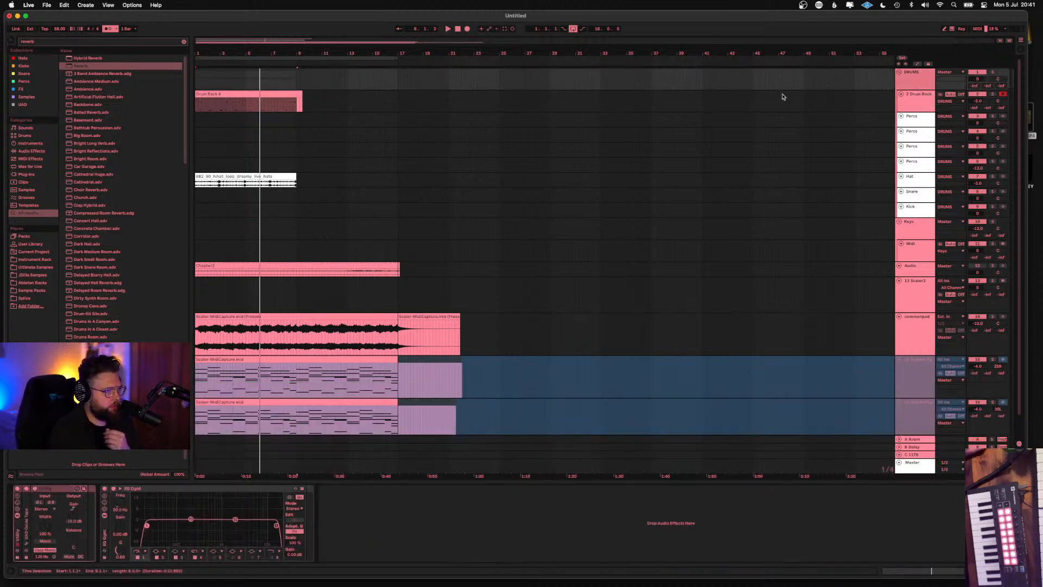
pyautogui.click(344, 262)
pyautogui.press('space')
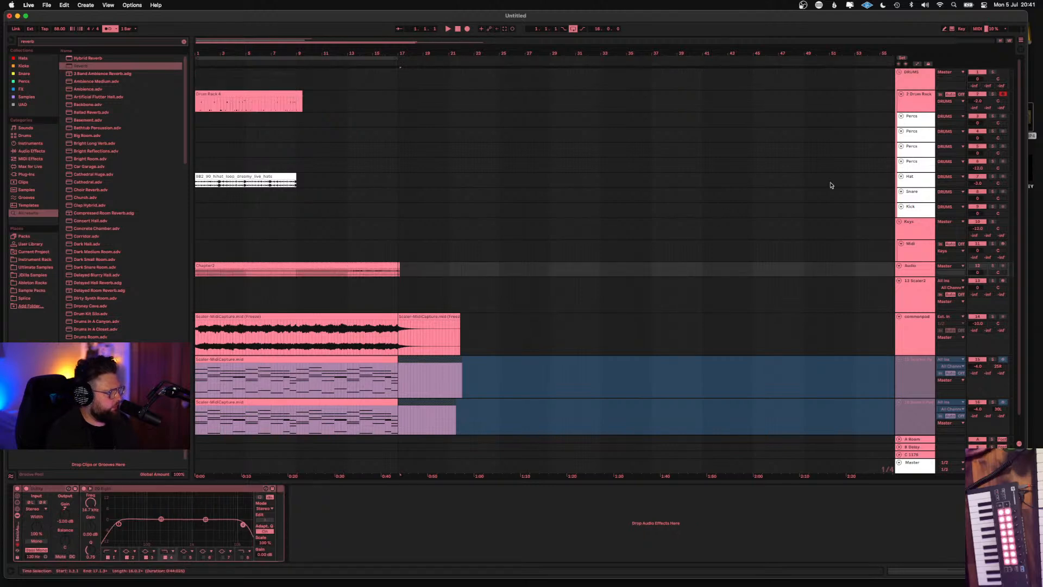
pyautogui.doubleClick(357, 264)
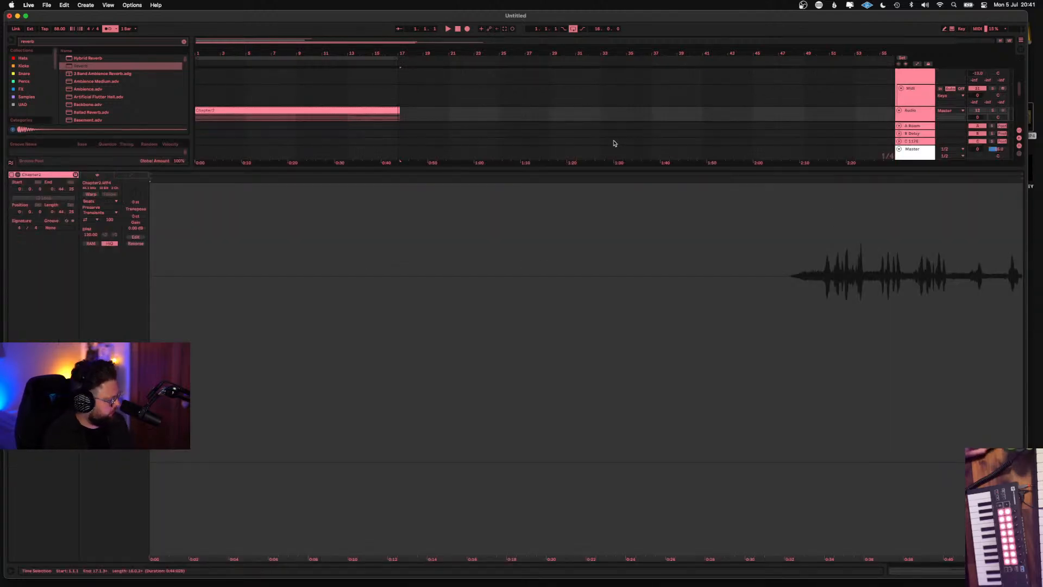
pyautogui.hotkey('shift', 'Tab')
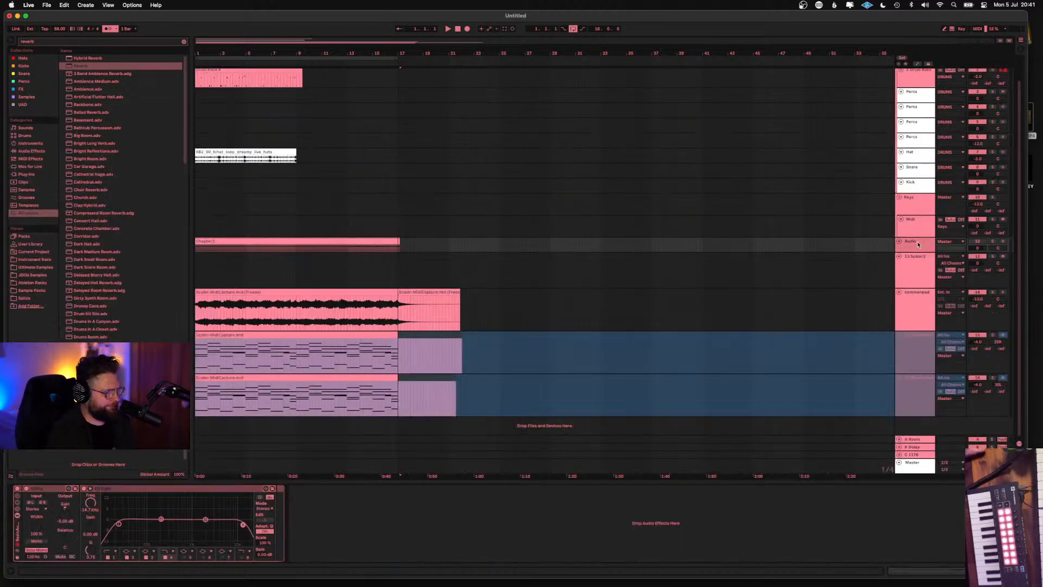
# Delete the Audio track holding Chapter2 and re-import Chapter2.MP4 at bar 1 on a new track below the others
pyautogui.click(916, 244)
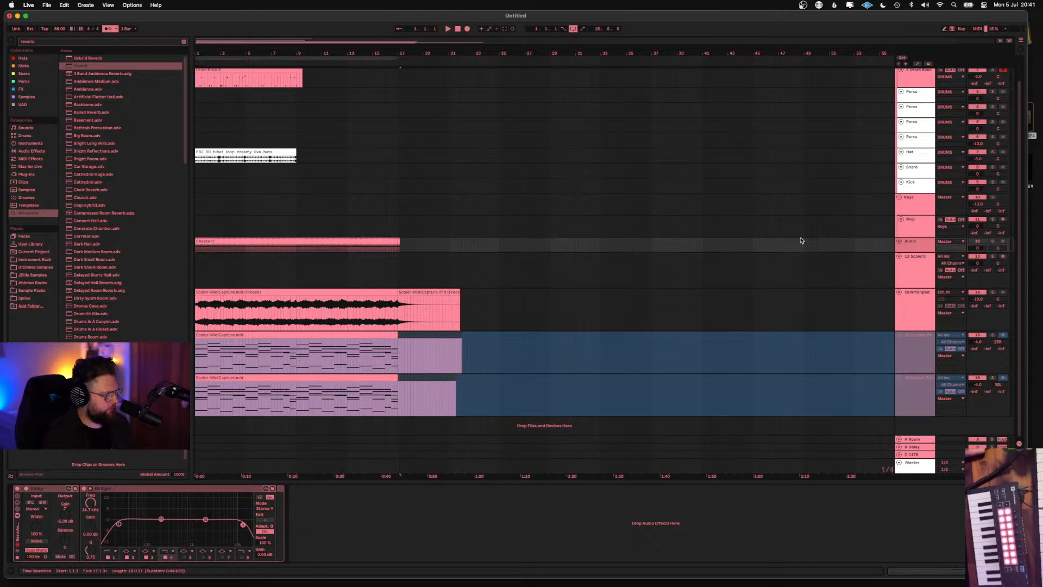
pyautogui.press('Delete')
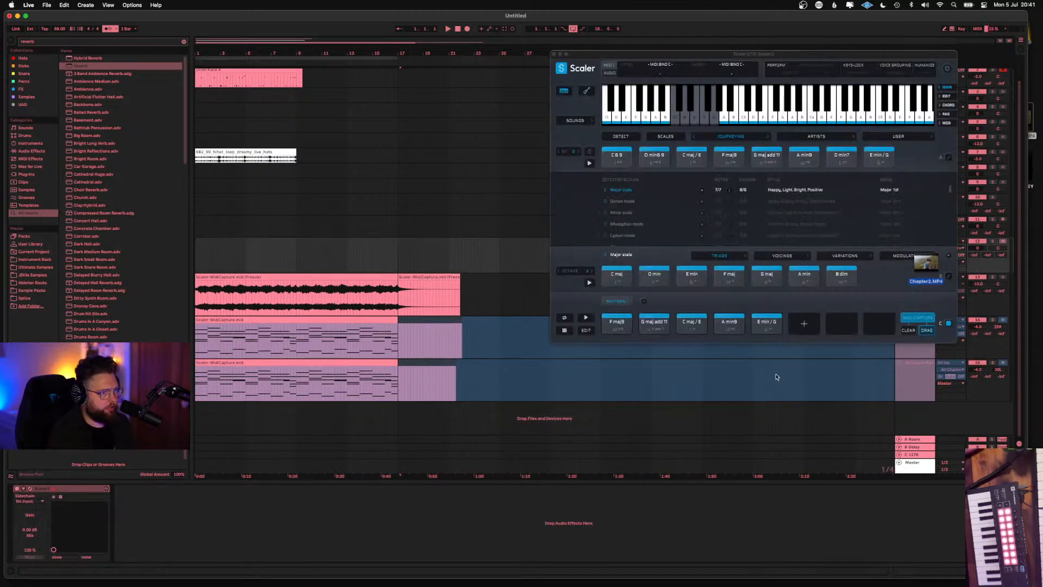
pyautogui.moveTo(776, 376); pyautogui.dragTo(239, 414)
# Play the arrangement against the Chapter2 video picture
pyautogui.press('space')
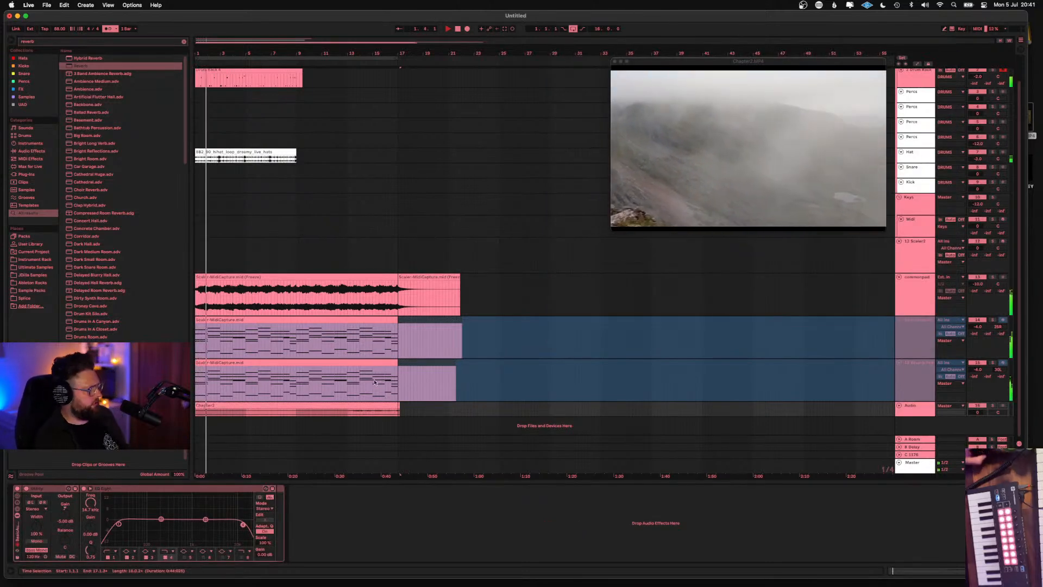
pyautogui.rightClick(326, 199)
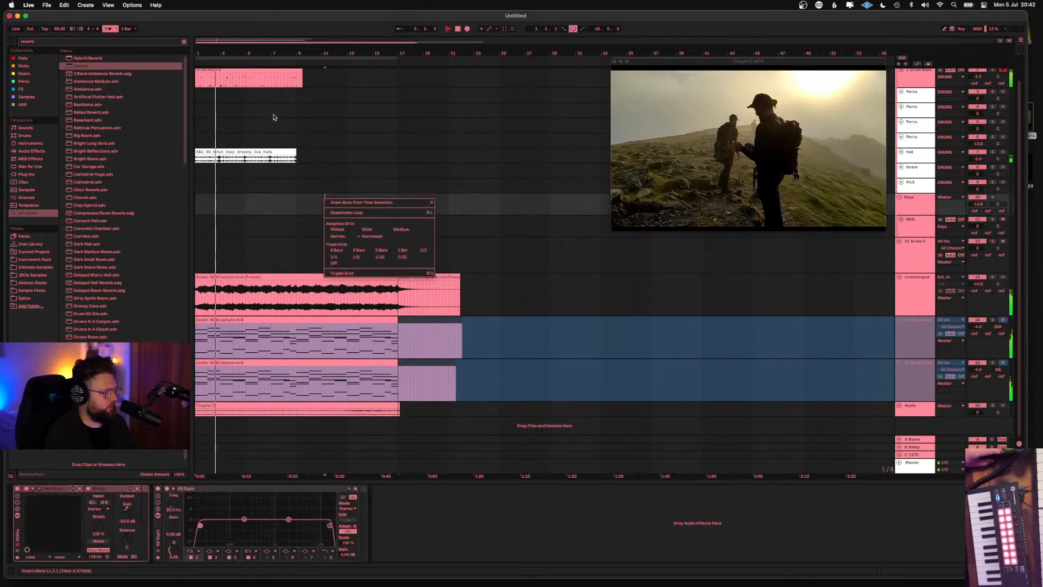
pyautogui.rightClick(274, 115)
pyautogui.click(225, 53)
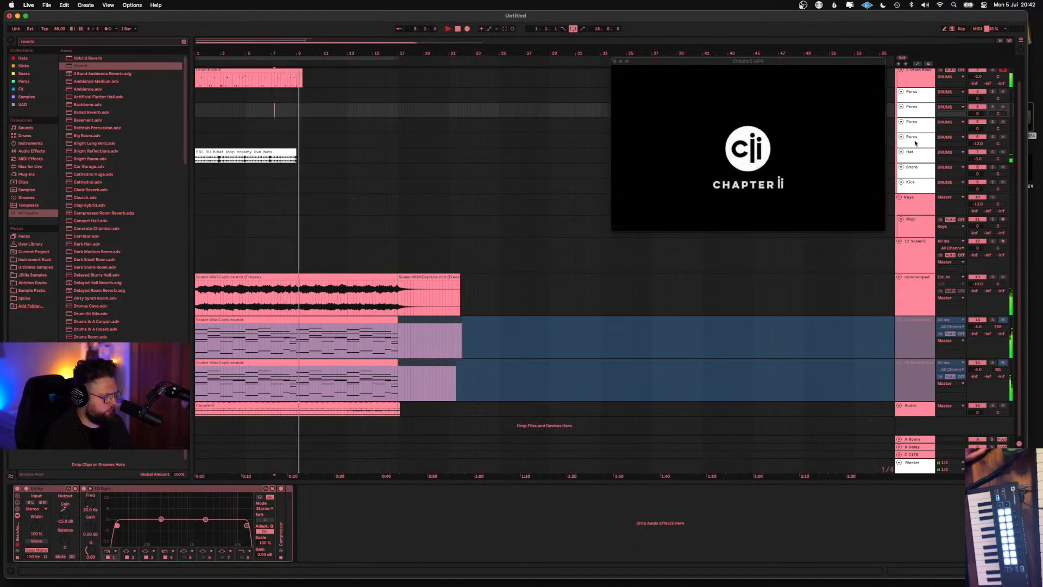
# Raise the kick chain's volume in the Drum Rack and replay the arrangement from the start with the video
pyautogui.click(916, 84)
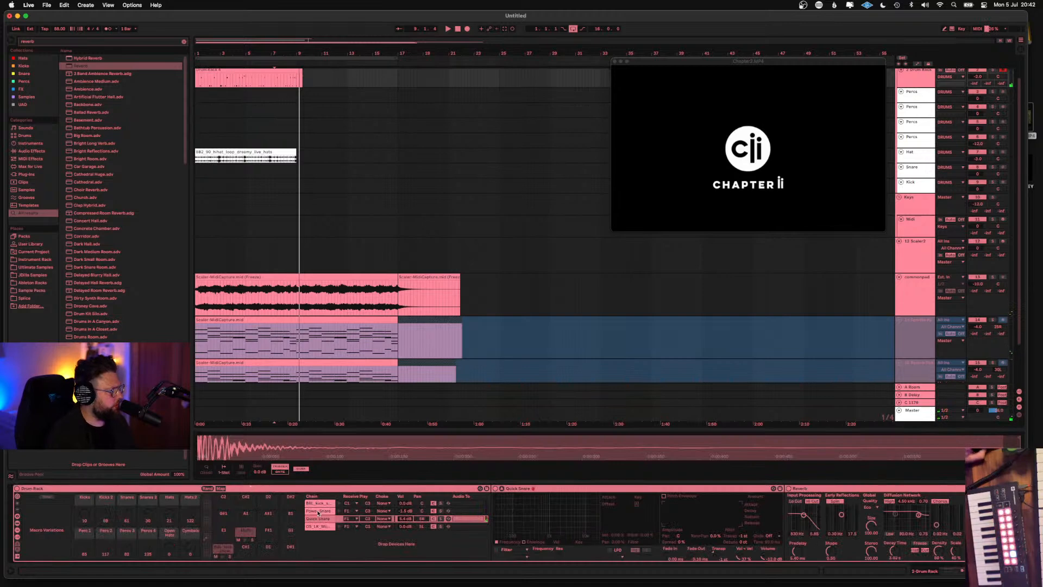
pyautogui.click(403, 503)
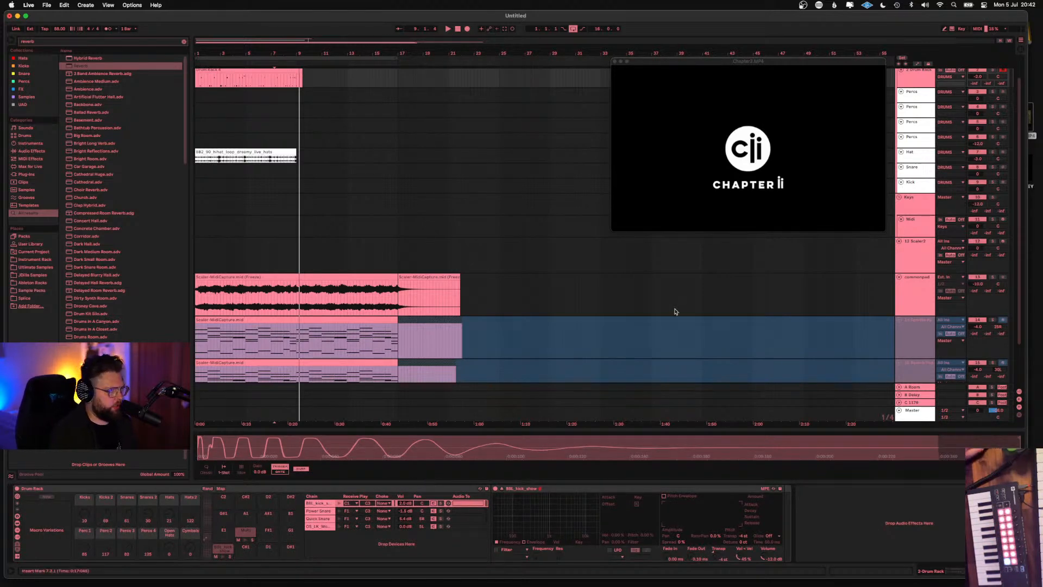
pyautogui.press('space')
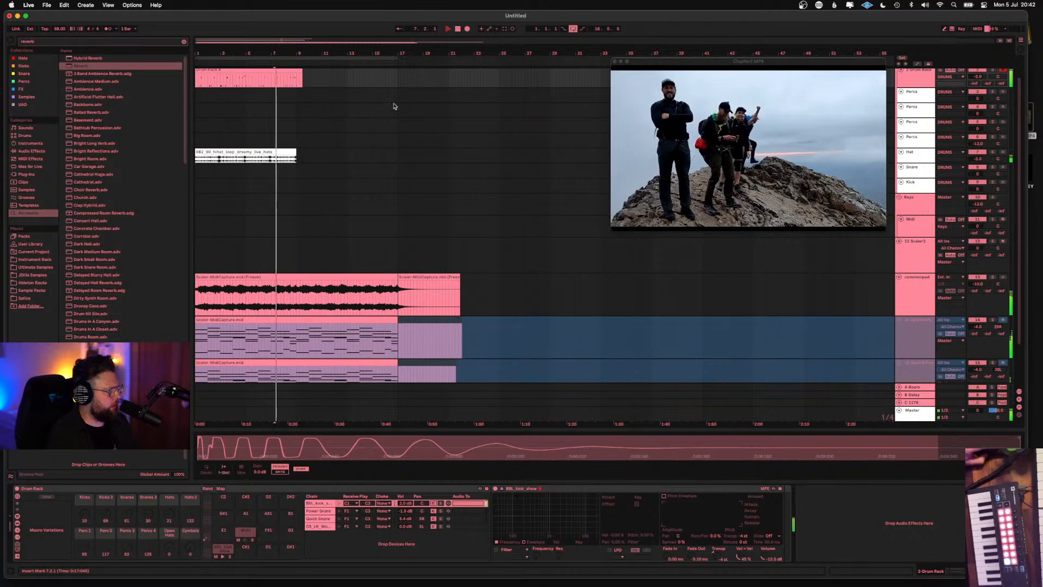
pyautogui.doubleClick(458, 29)
pyautogui.press('space')
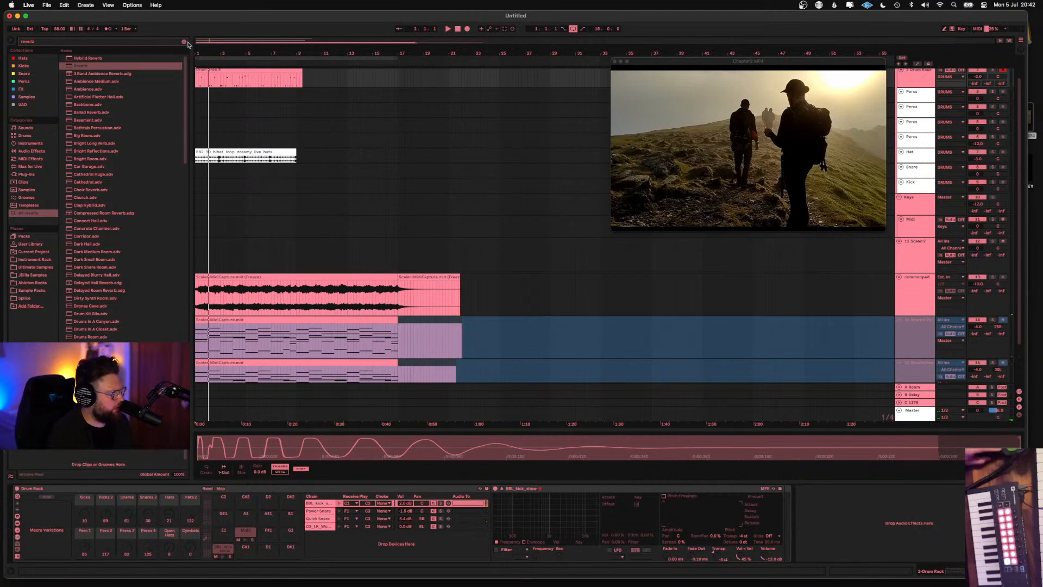
# Clear the reverb search and search the browser for "deca" to find Decapitator
pyautogui.click(184, 42)
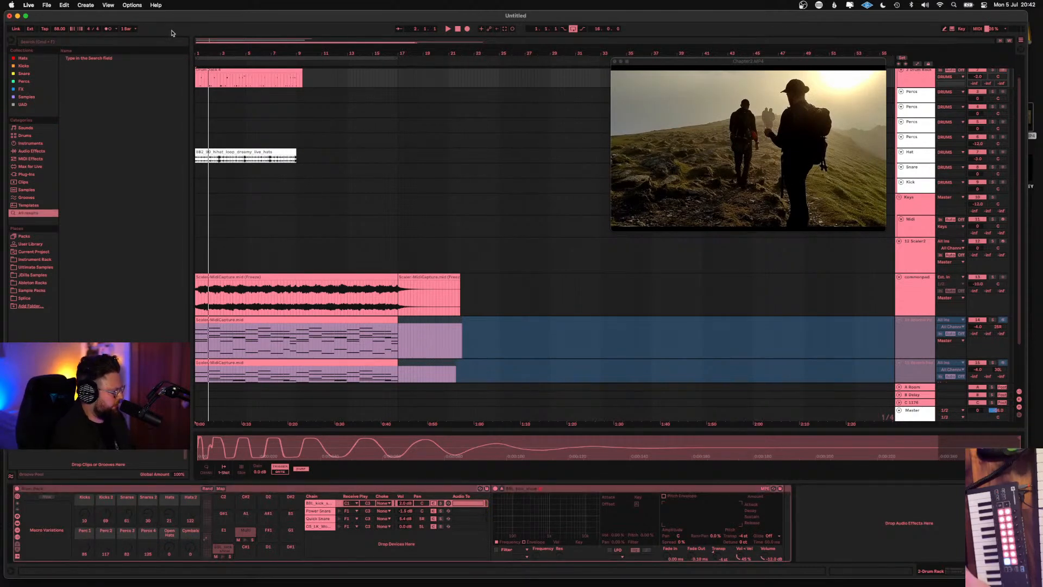
pyautogui.press('a')
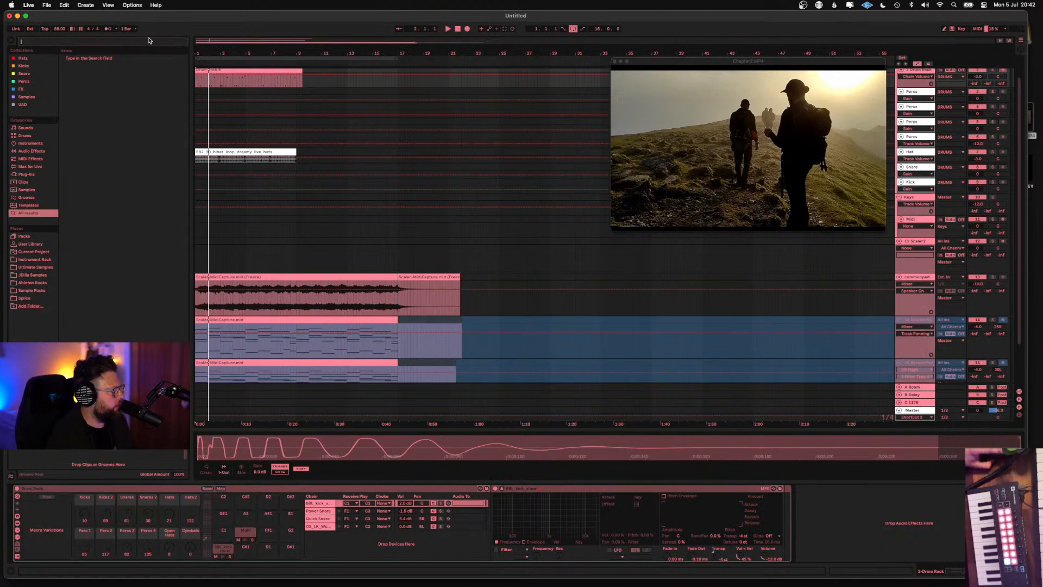
pyautogui.write('decapit')
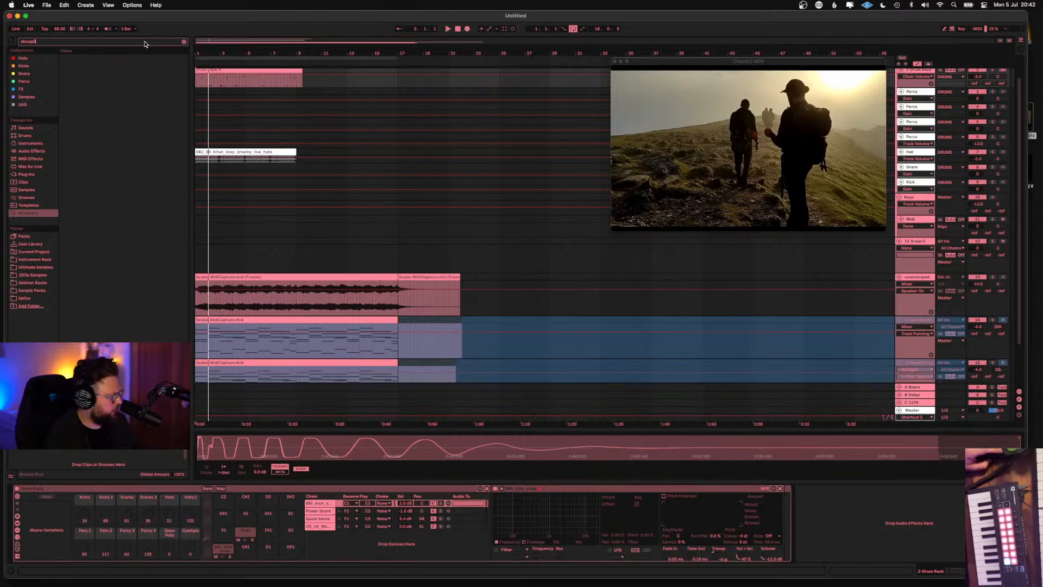
pyautogui.press('BackSpace')
pyautogui.press('BackSpace')
pyautogui.press('BackSpace')
# Undo the misplaced Decapitator, add it to the DRUMS group track instead, and move its window away from the track headers
pyautogui.moveTo(83, 200); pyautogui.dragTo(91, 201)
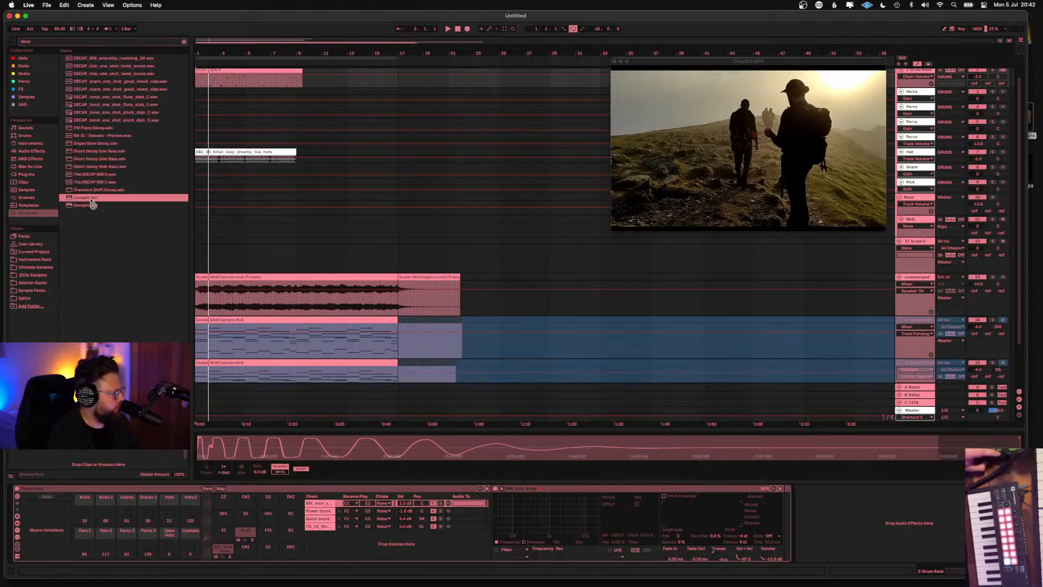
pyautogui.press('super+z')
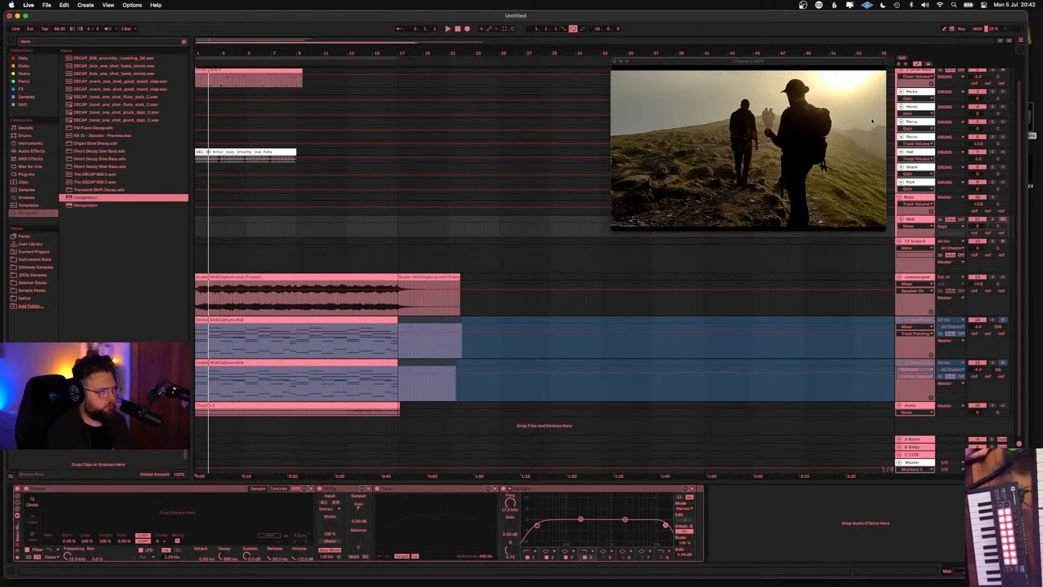
pyautogui.scroll(1, 917, 67)
pyautogui.scroll(3, 916, 67)
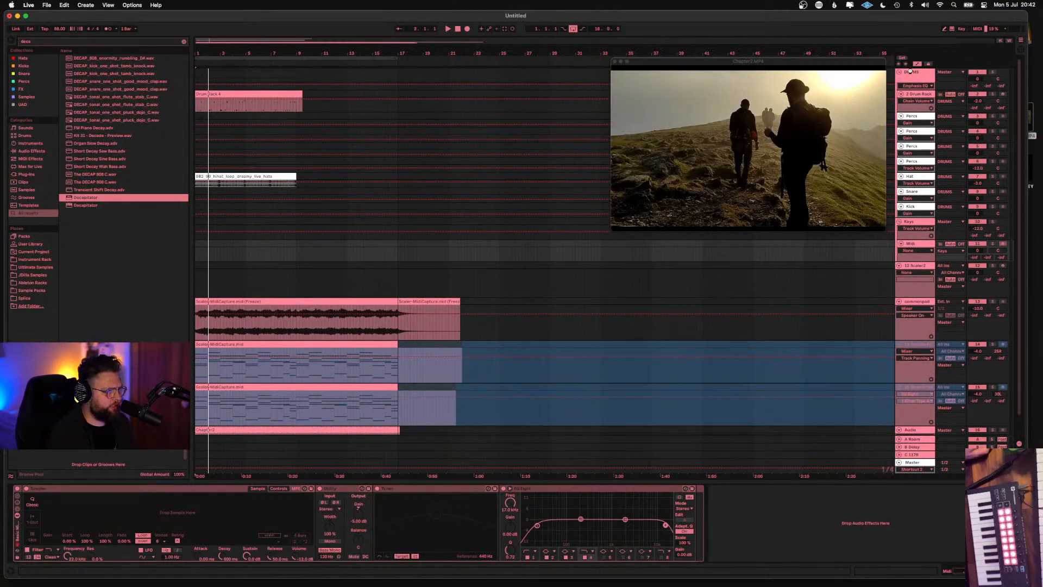
pyautogui.click(911, 75)
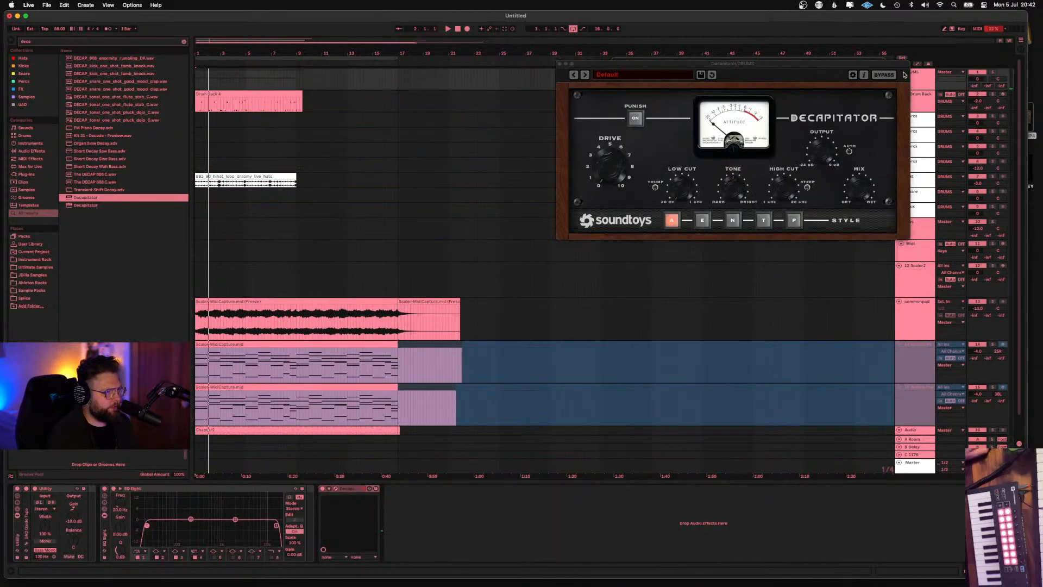
pyautogui.moveTo(815, 68); pyautogui.dragTo(736, 78)
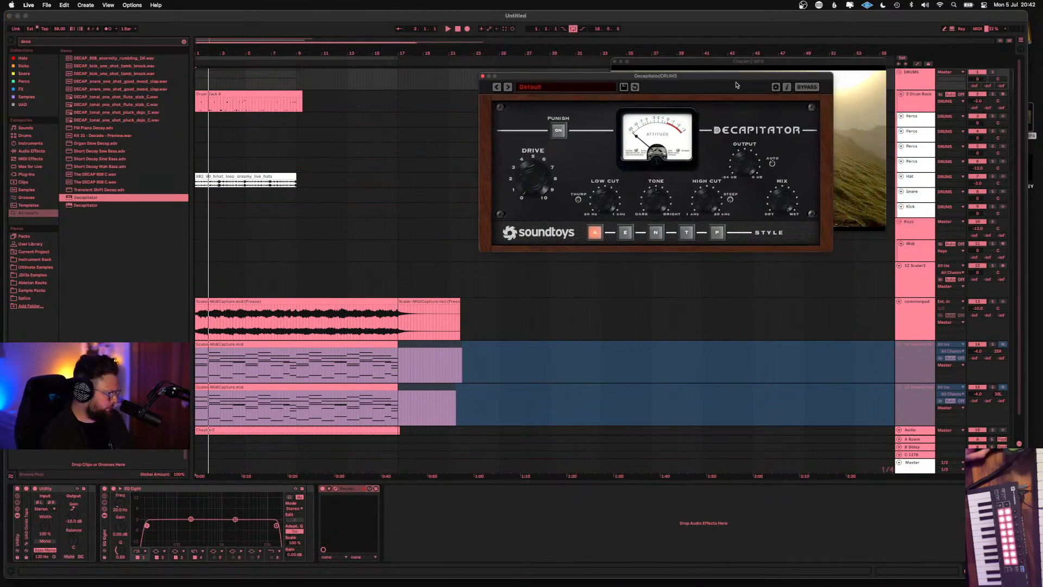
# Set Decapitator to style E on the drums and compare the sound with Punish on and off during playback
pyautogui.press('space')
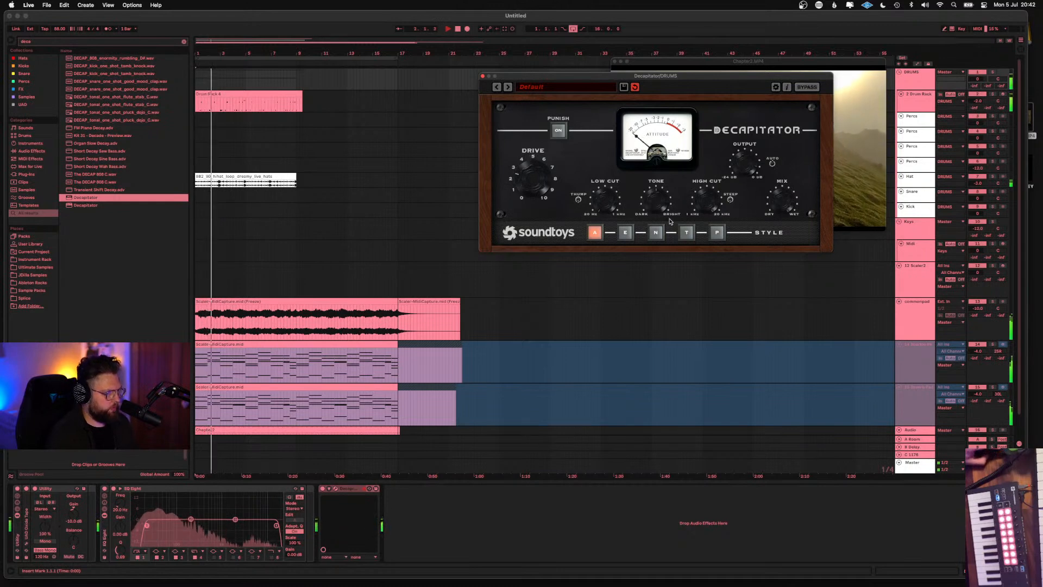
pyautogui.click(625, 232)
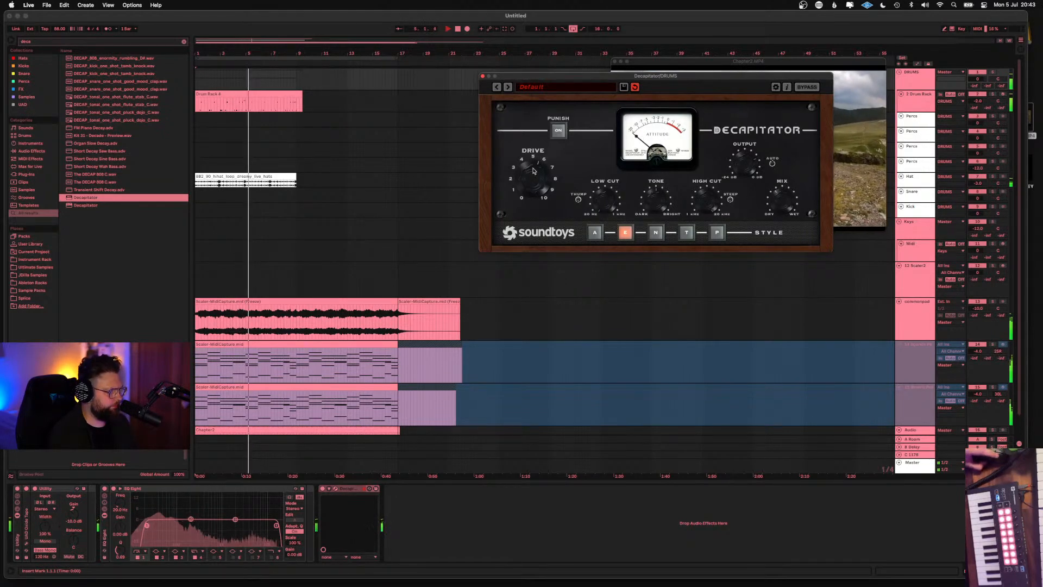
pyautogui.click(558, 132)
pyautogui.click(558, 133)
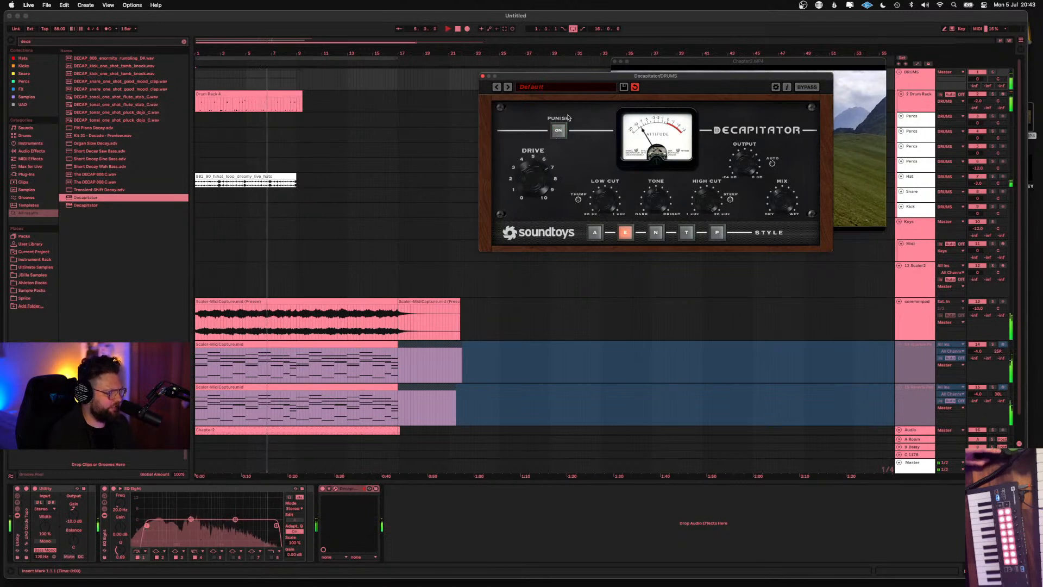
# Load Decapitator's DrumFattener3 drum preset on the DRUMS group and compare styles E, A and T during playback
pyautogui.click(565, 87)
pyautogui.moveTo(563, 99)
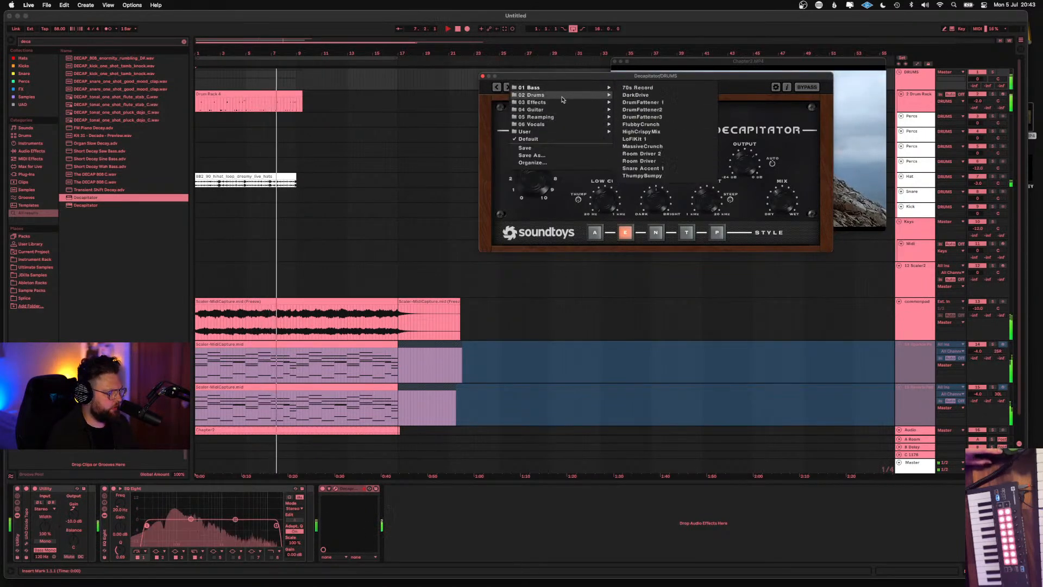
pyautogui.click(632, 117)
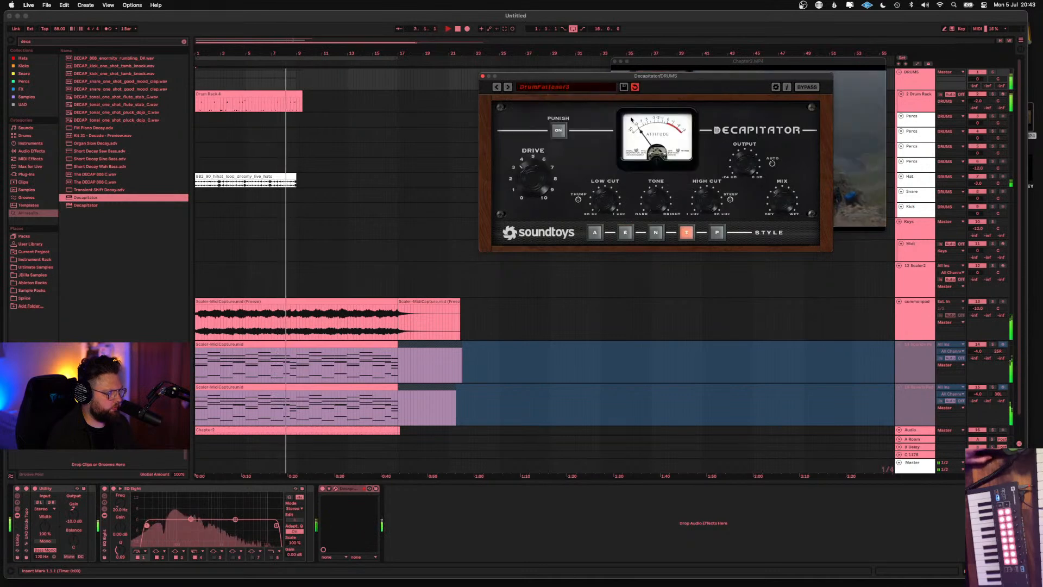
pyautogui.click(626, 232)
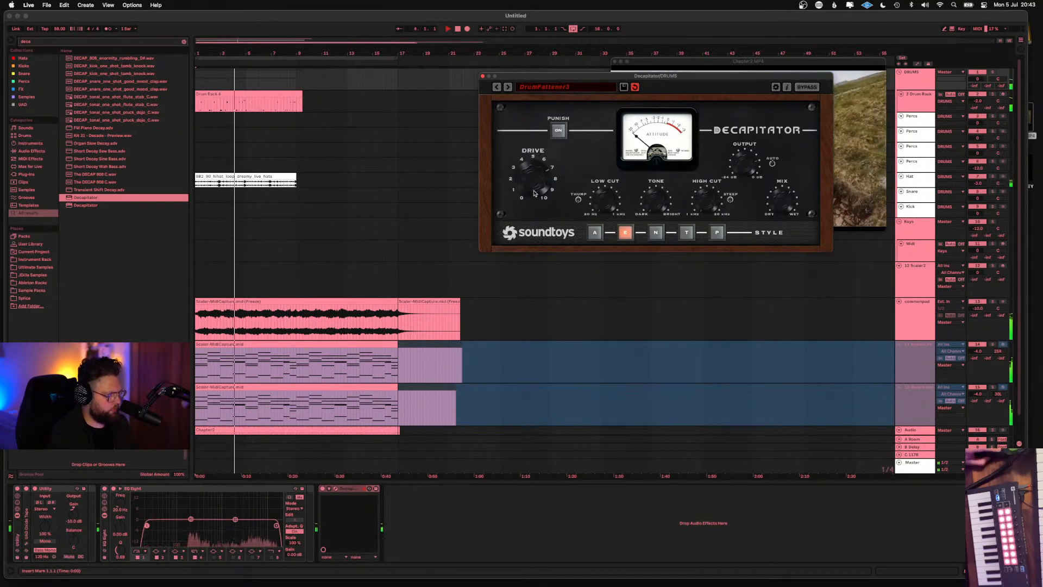
pyautogui.click(595, 233)
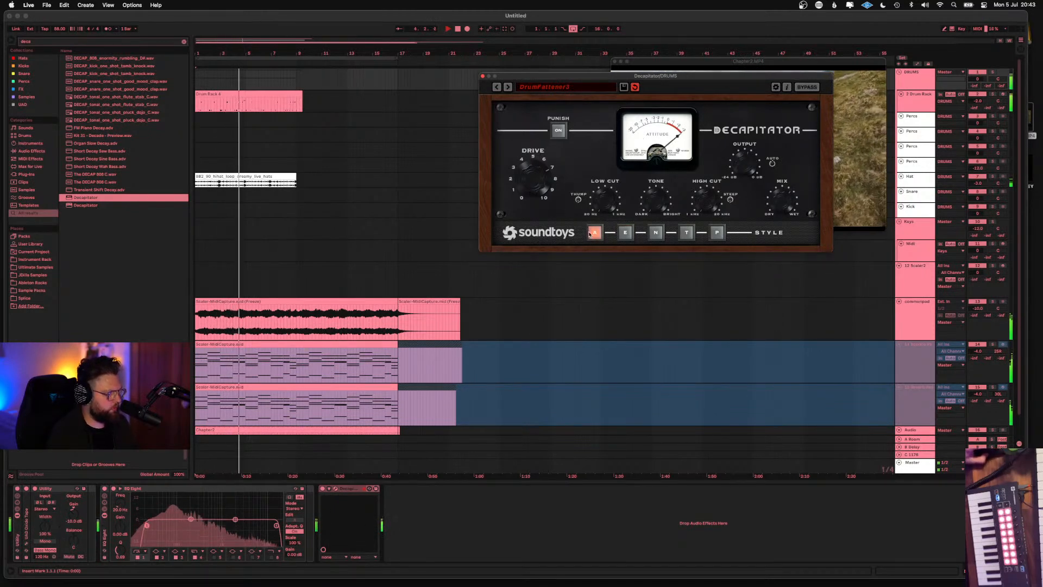
pyautogui.click(686, 232)
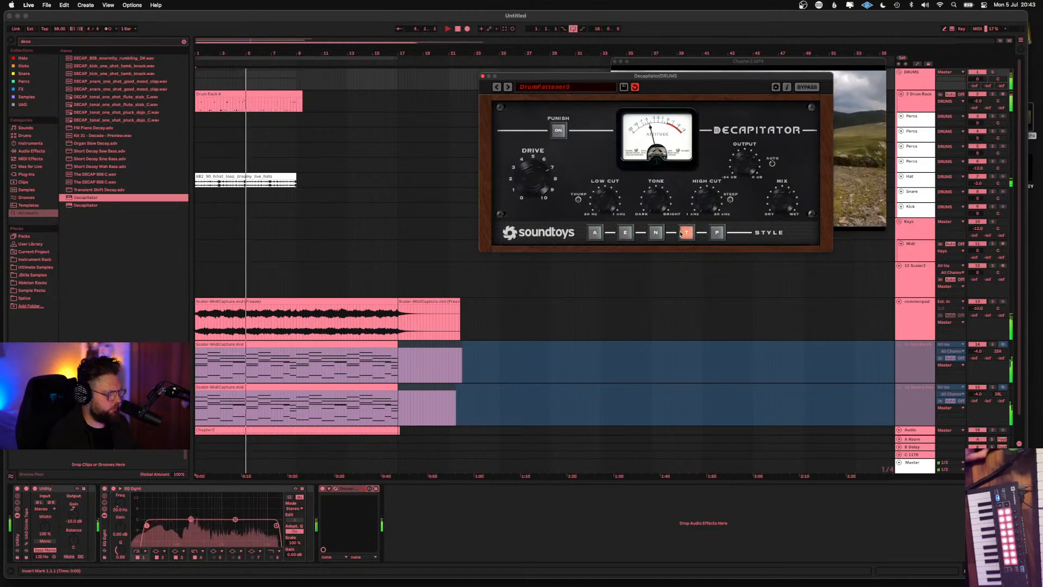
# Load Decapitator's LoFiKit 1 drum preset, adjust its dry/wet mix while listening, and hide the plug-in window
pyautogui.click(543, 87)
pyautogui.moveTo(567, 97)
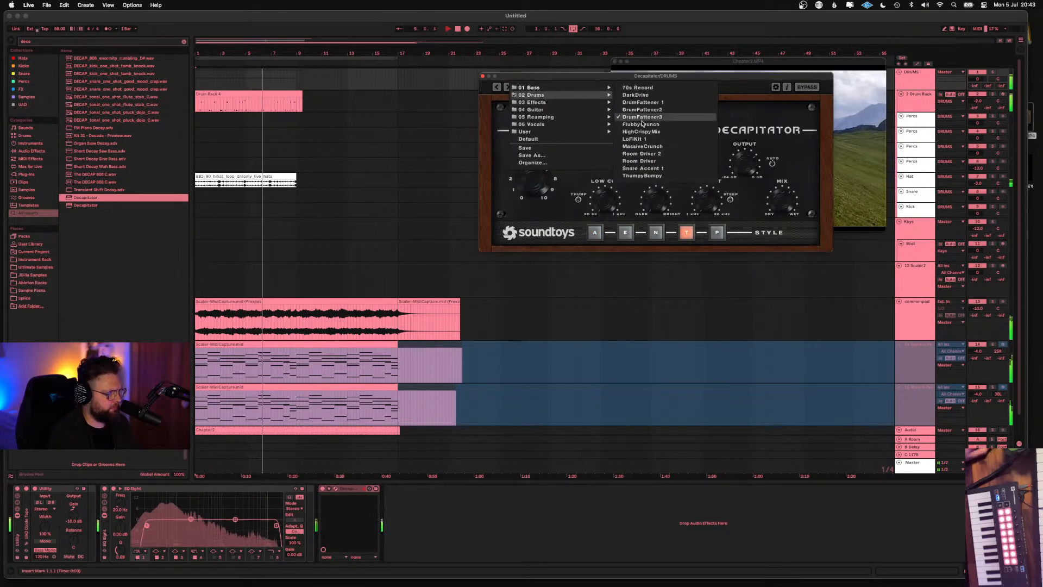
pyautogui.click(635, 139)
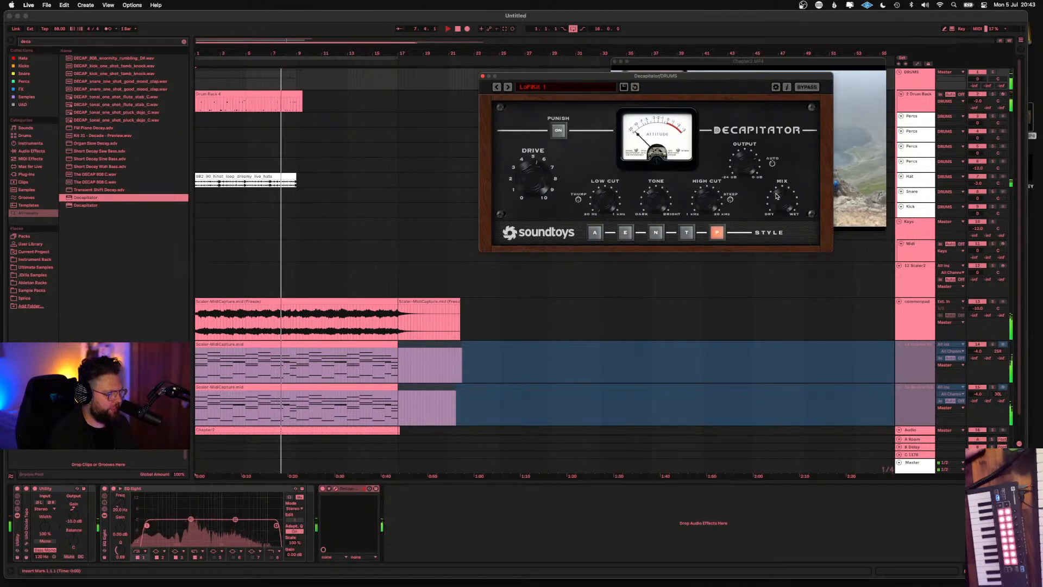
pyautogui.moveTo(770, 197); pyautogui.dragTo(777, 217)
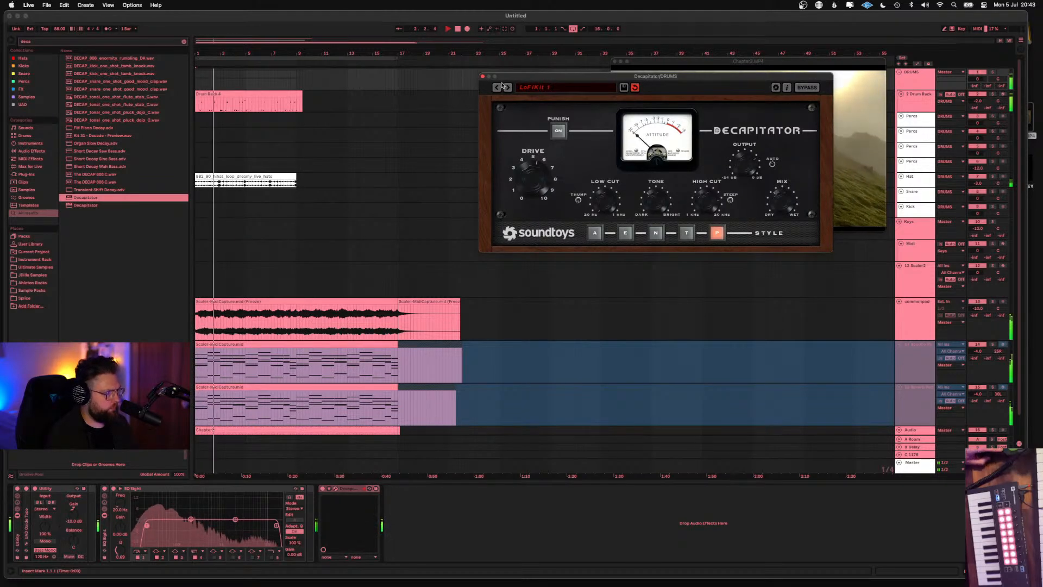
pyautogui.press('super+alt+p')
# Try a lower volume on the Keys group and check the Scaler2 track's instrument, closing its window again
pyautogui.moveTo(980, 233); pyautogui.dragTo(982, 231)
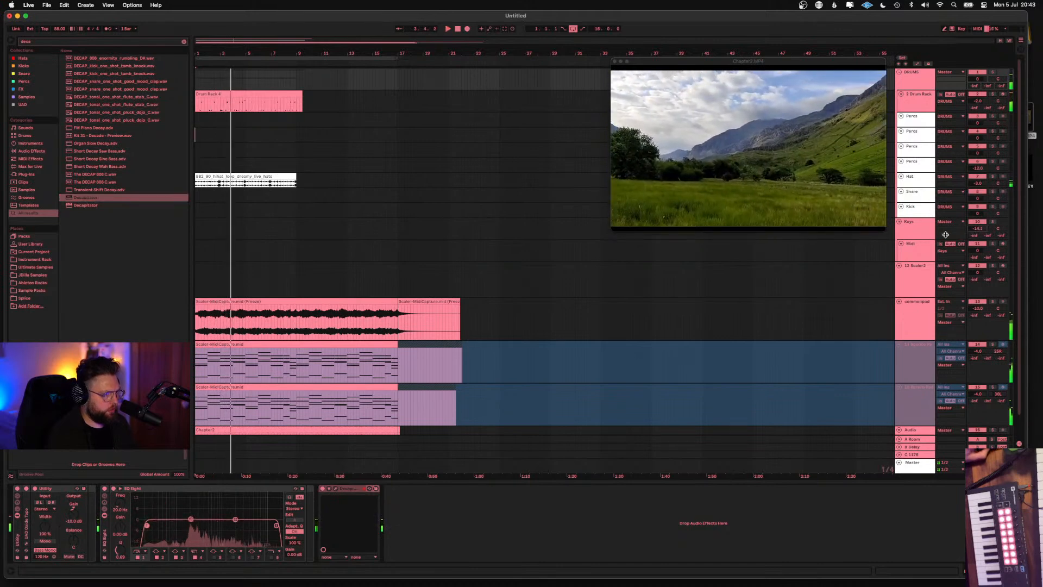
pyautogui.click(922, 237)
pyautogui.click(920, 269)
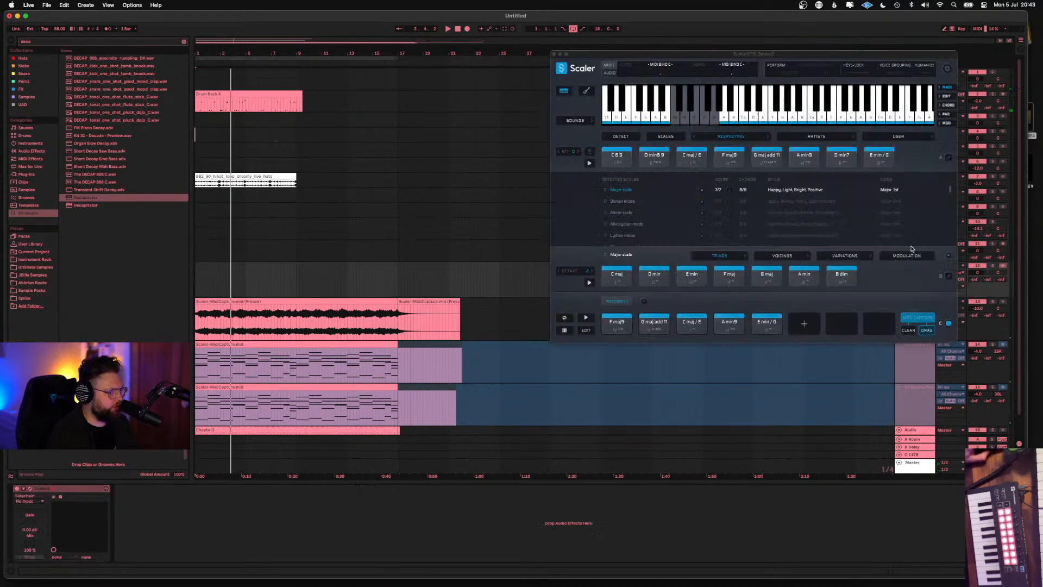
pyautogui.click(554, 54)
# Move the three Scaler pad tracks with recorded clips into the Keys group
pyautogui.click(916, 334)
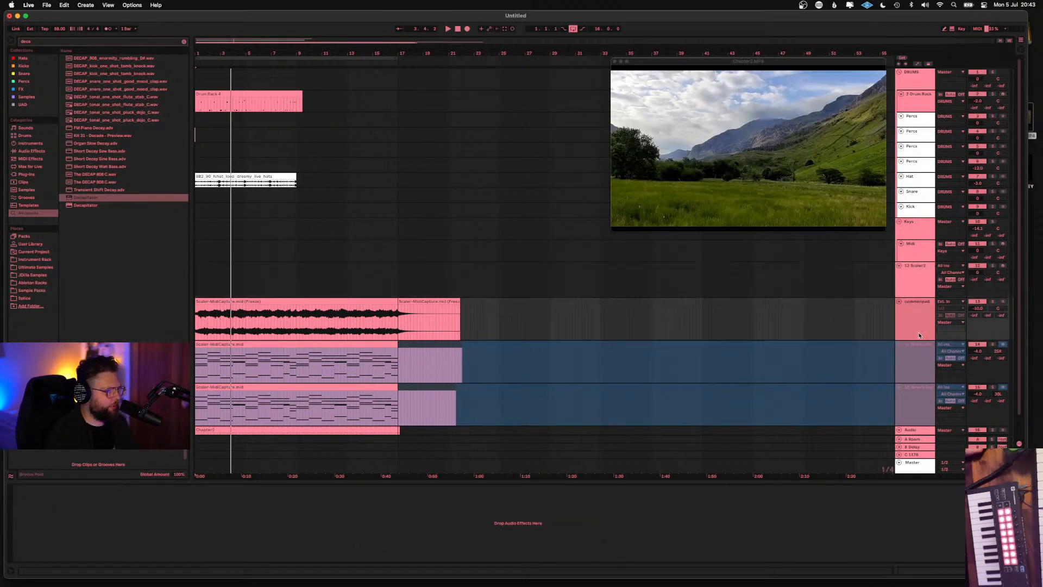
pyautogui.moveTo(905, 346); pyautogui.dragTo(916, 261)
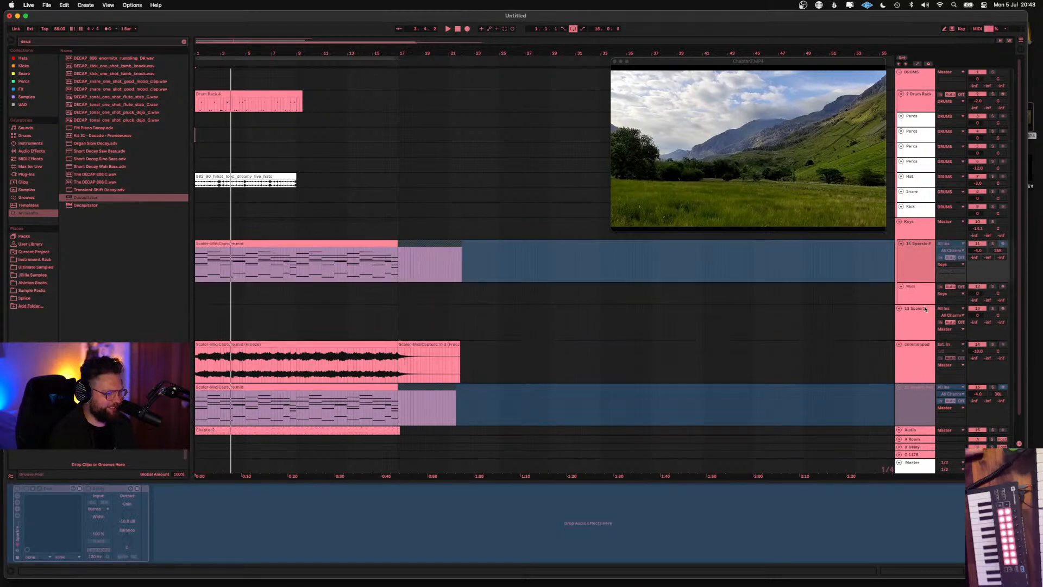
pyautogui.moveTo(916, 382); pyautogui.dragTo(911, 259)
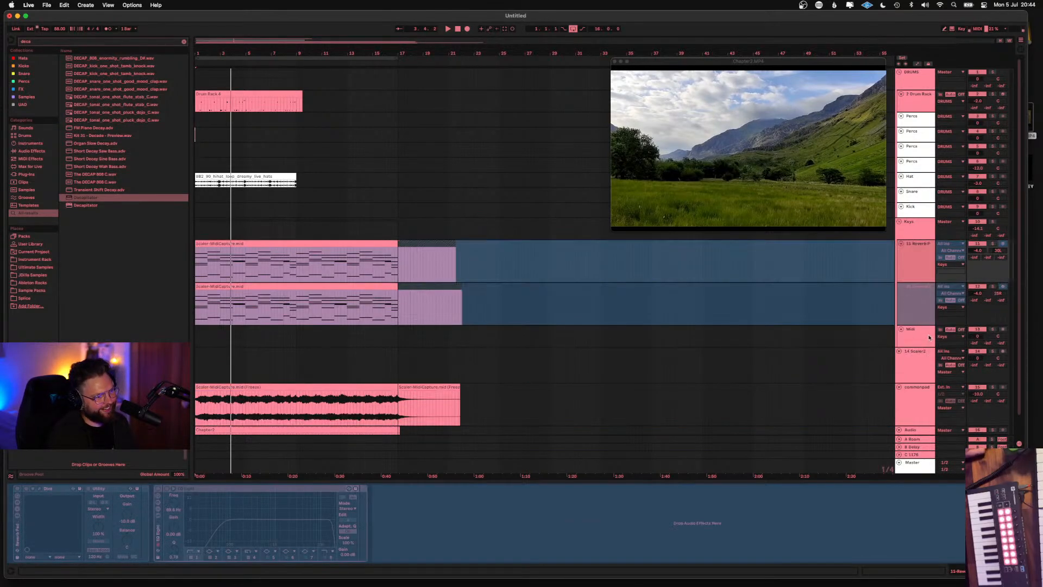
pyautogui.moveTo(917, 397); pyautogui.dragTo(923, 249)
pyautogui.scroll(-2, 918, 375)
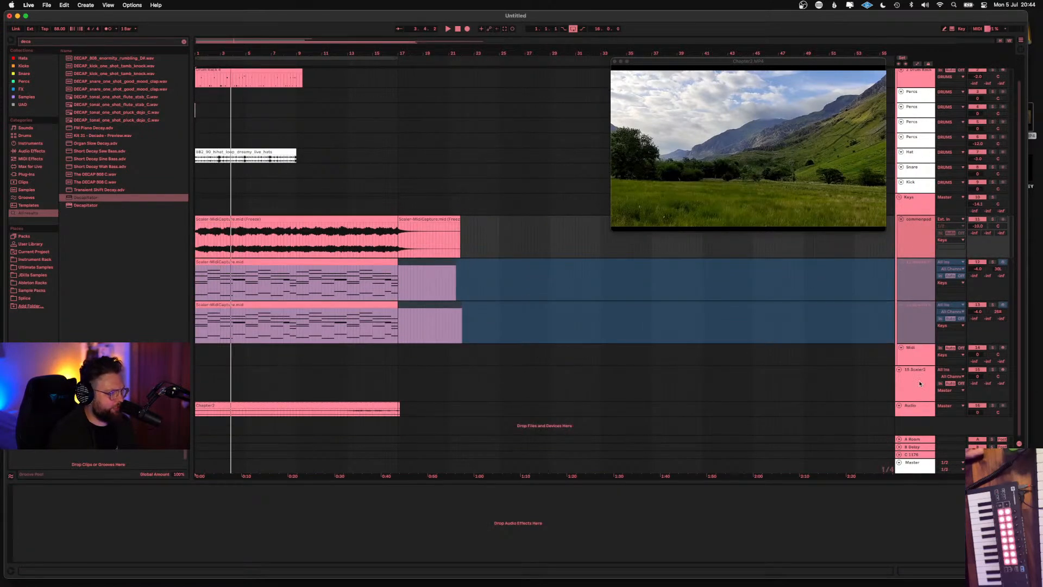
# Raise the Keys group track's volume to nearly 0 dB and replay the arrangement from the start
pyautogui.click(911, 412)
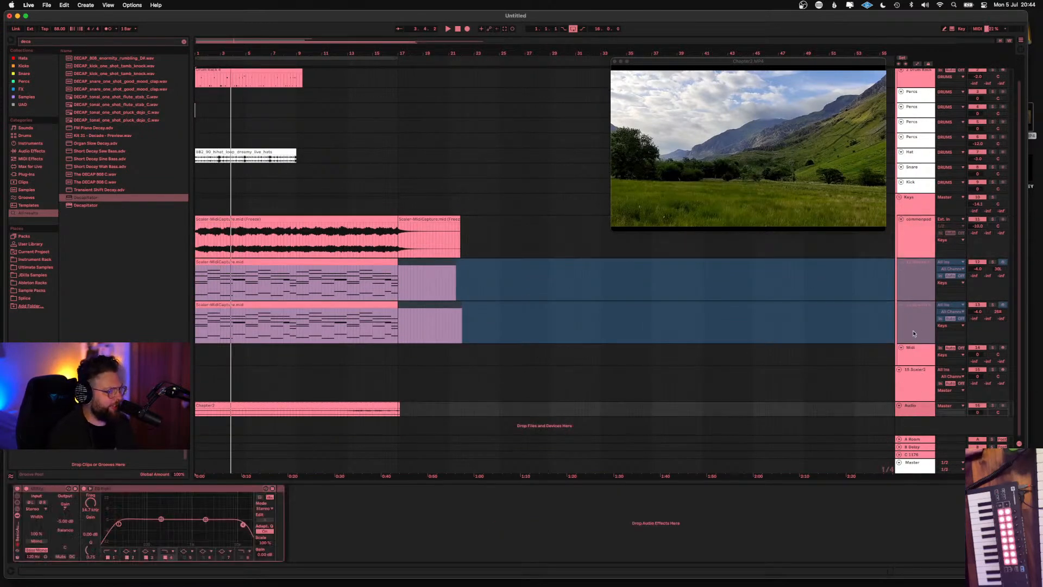
pyautogui.click(919, 203)
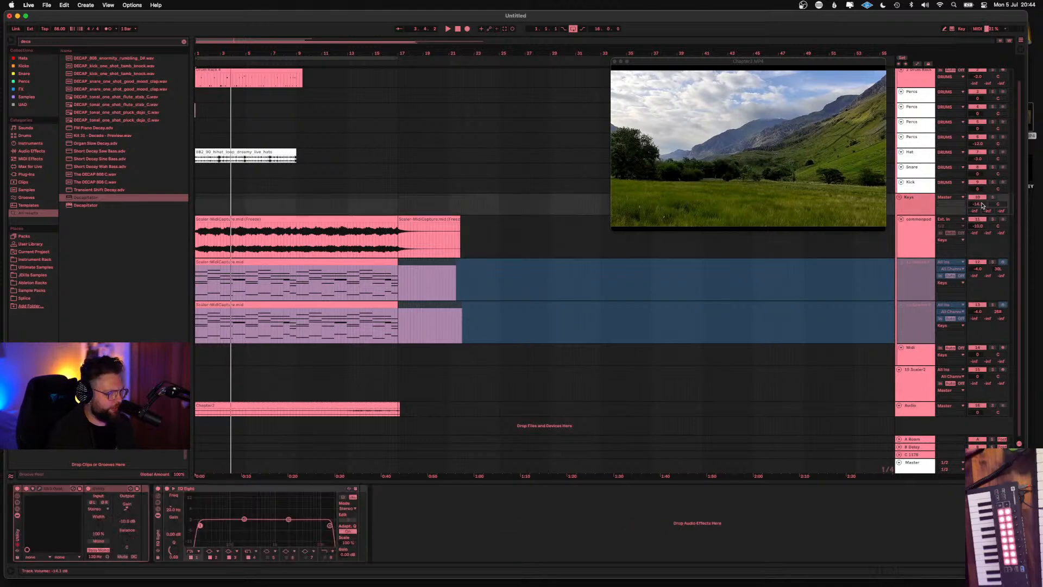
pyautogui.moveTo(983, 205); pyautogui.dragTo(982, 205)
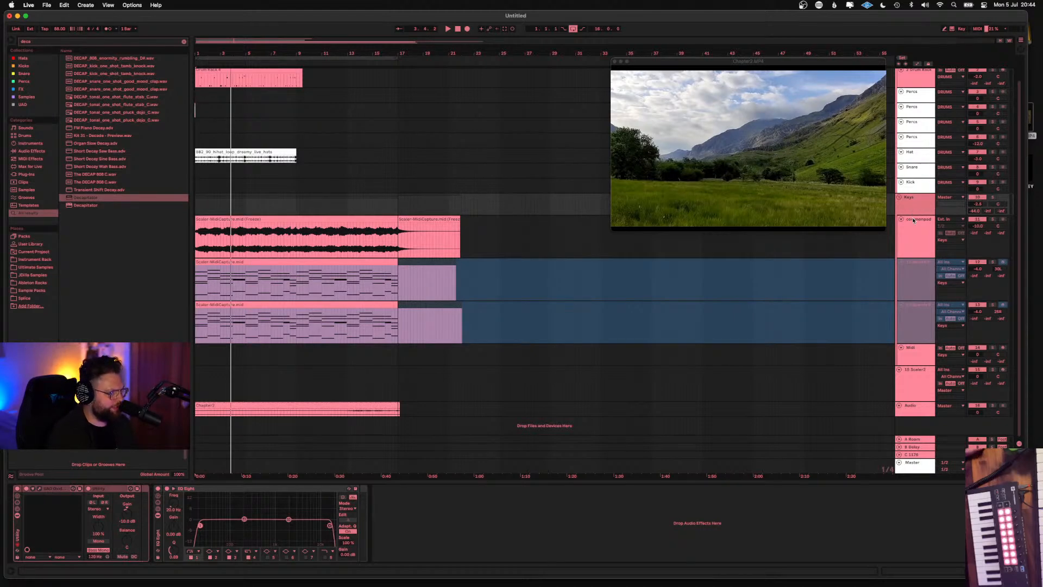
pyautogui.click(458, 30)
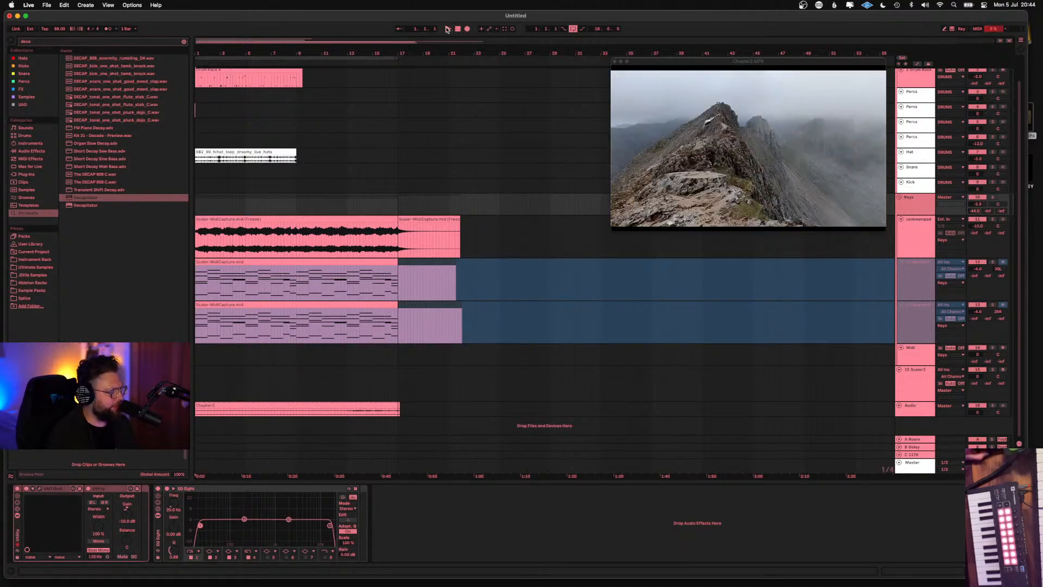
pyautogui.click(448, 29)
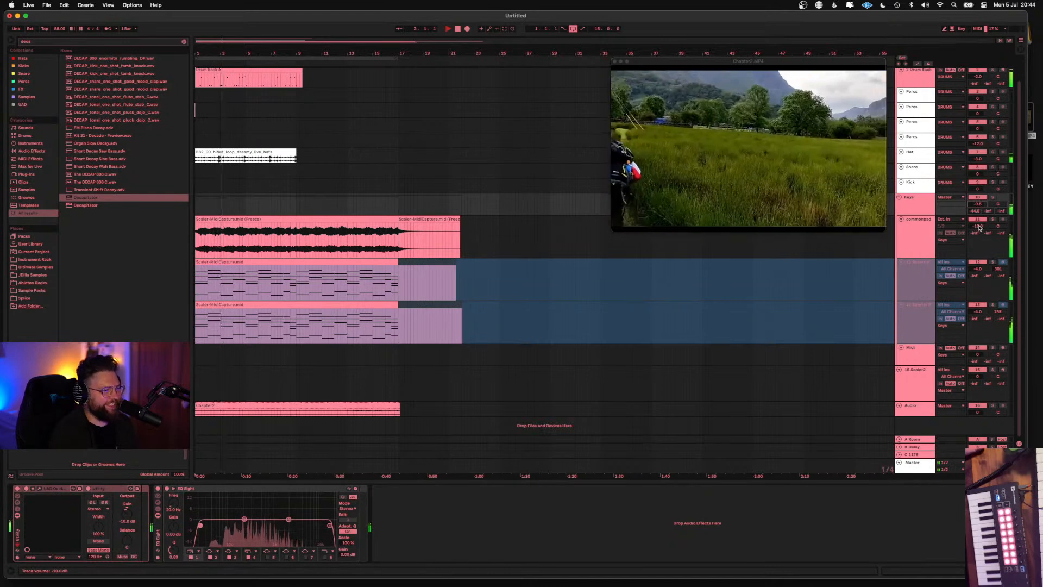
# Reset the volumes of the three pad tracks in the Keys group to 0 dB during playback
pyautogui.click(977, 226)
pyautogui.press('Delete')
pyautogui.click(978, 268)
pyautogui.press('Delete')
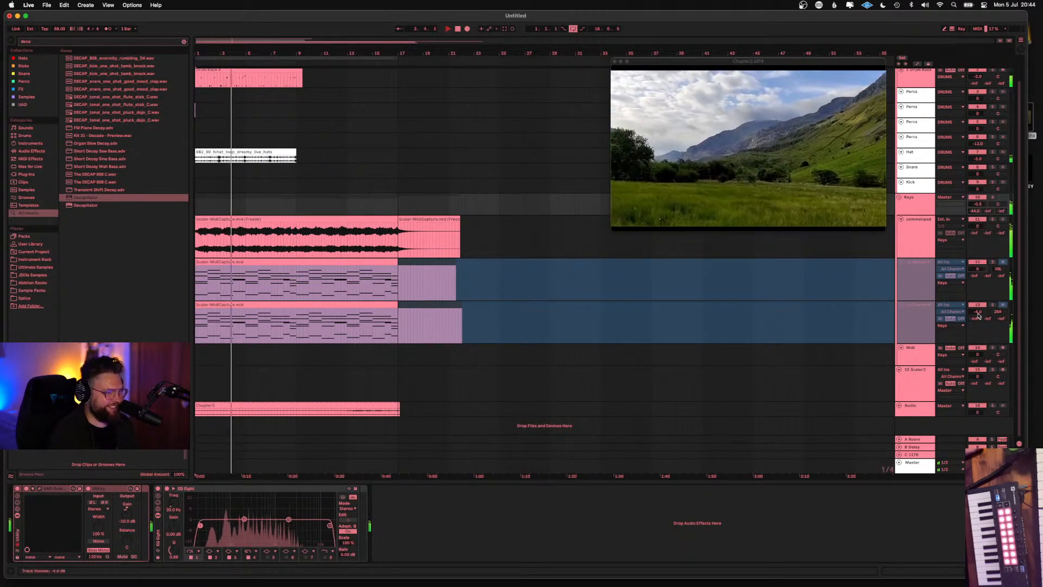
pyautogui.click(978, 312)
pyautogui.press('Delete')
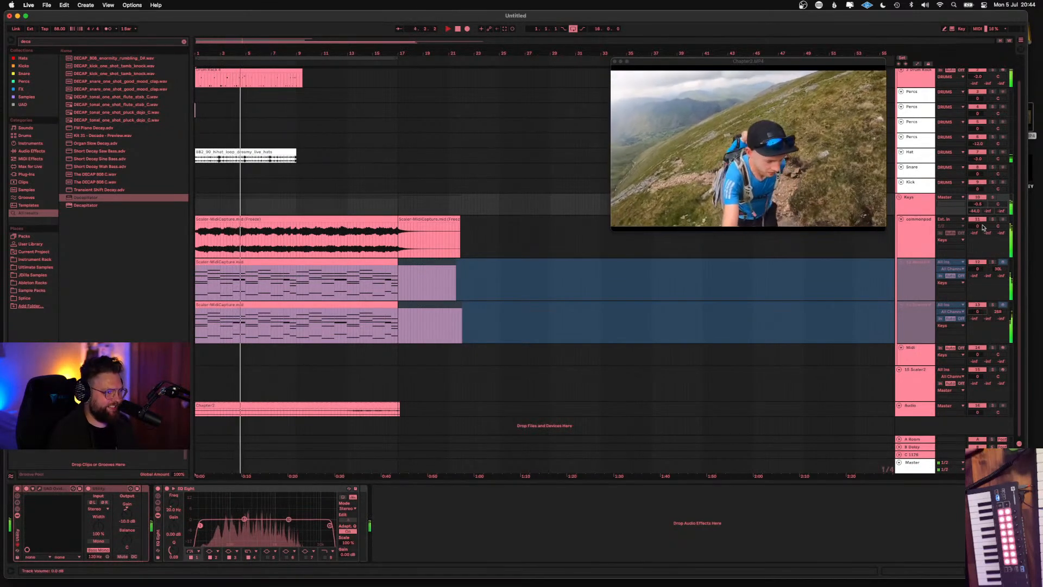
# Reset the volumes of the Keys group and the Drum Rack track to 0 dB
pyautogui.click(978, 204)
pyautogui.press('Delete')
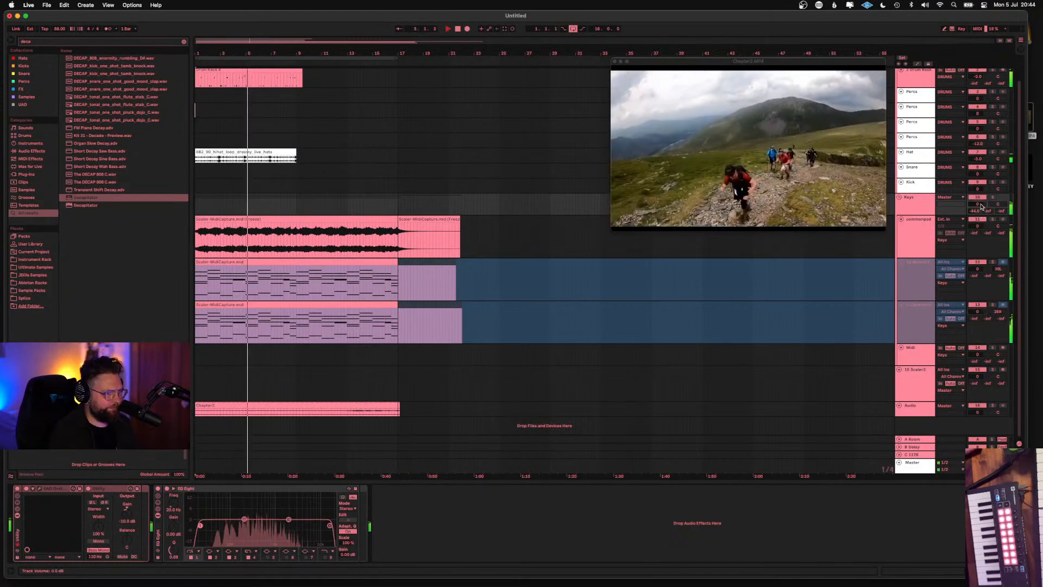
pyautogui.click(978, 77)
pyautogui.press('Delete')
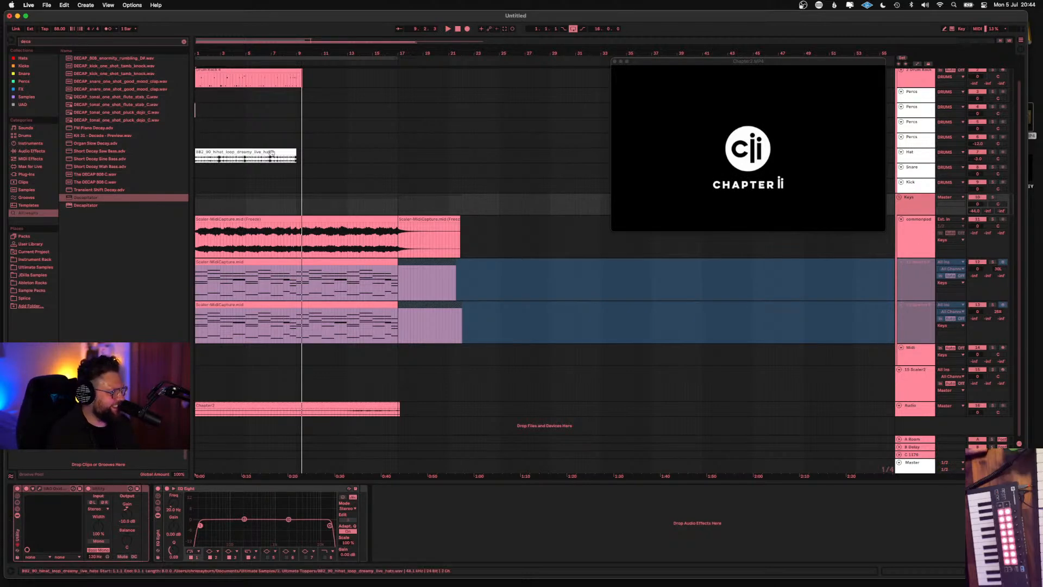
pyautogui.click(915, 85)
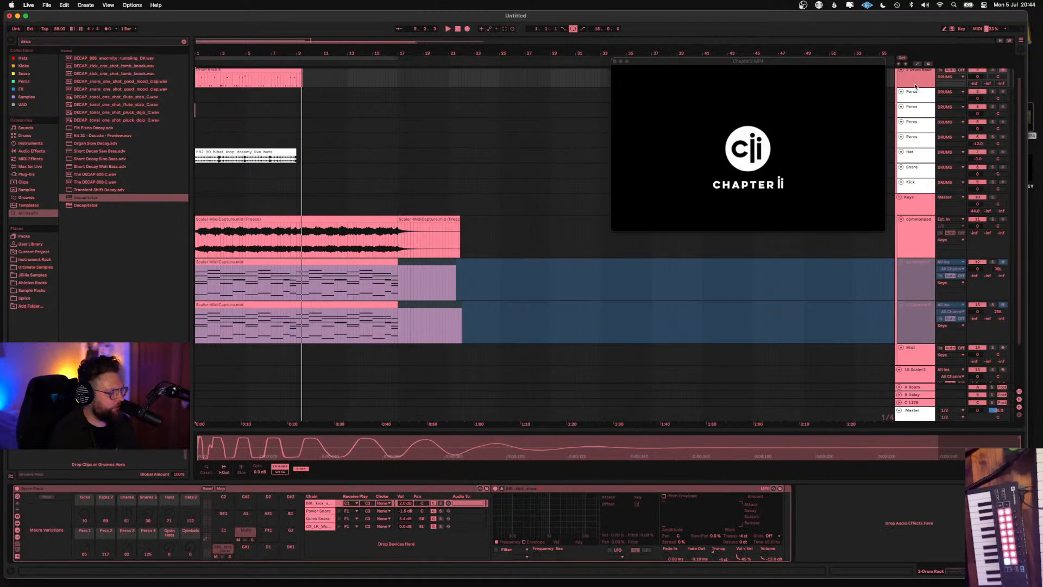
# Search the browser for "diva sub" presets
pyautogui.click(33, 41)
pyautogui.write('bass')
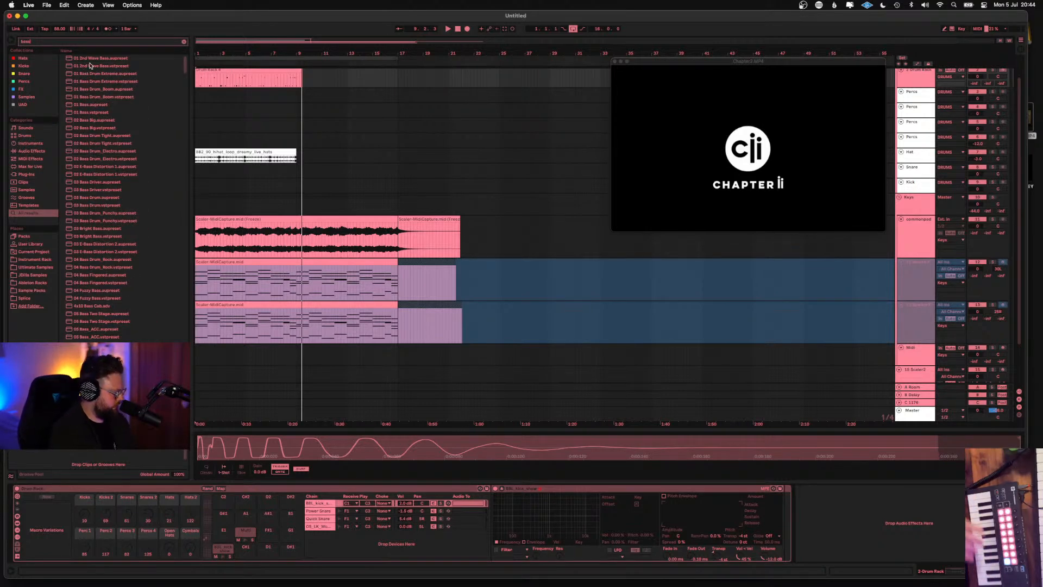
pyautogui.press('BackSpace')
pyautogui.press('BackSpace')
pyautogui.press('BackSpace')
pyautogui.press('BackSpace')
pyautogui.write('diva')
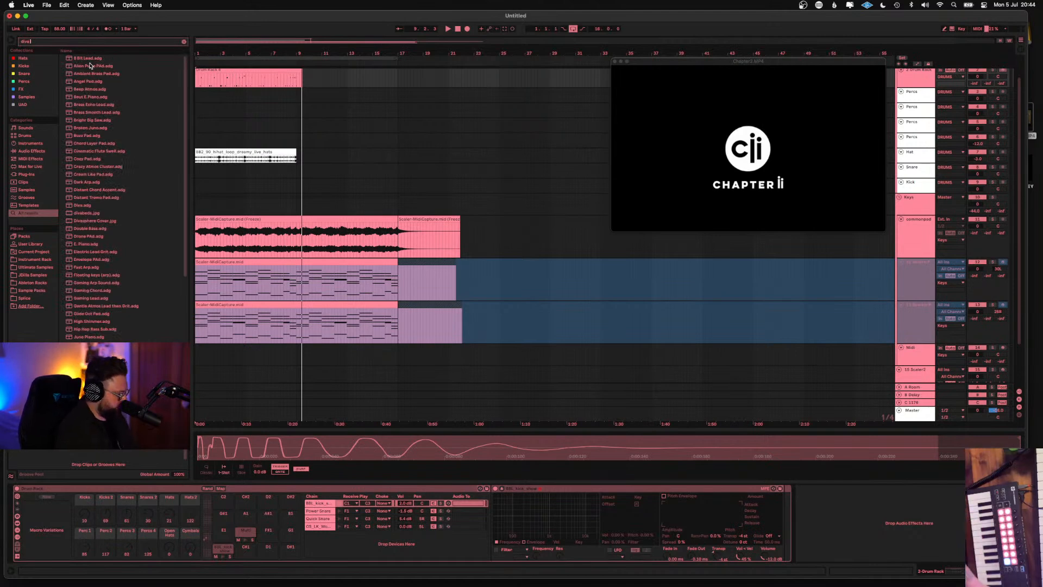
pyautogui.write(' sub')
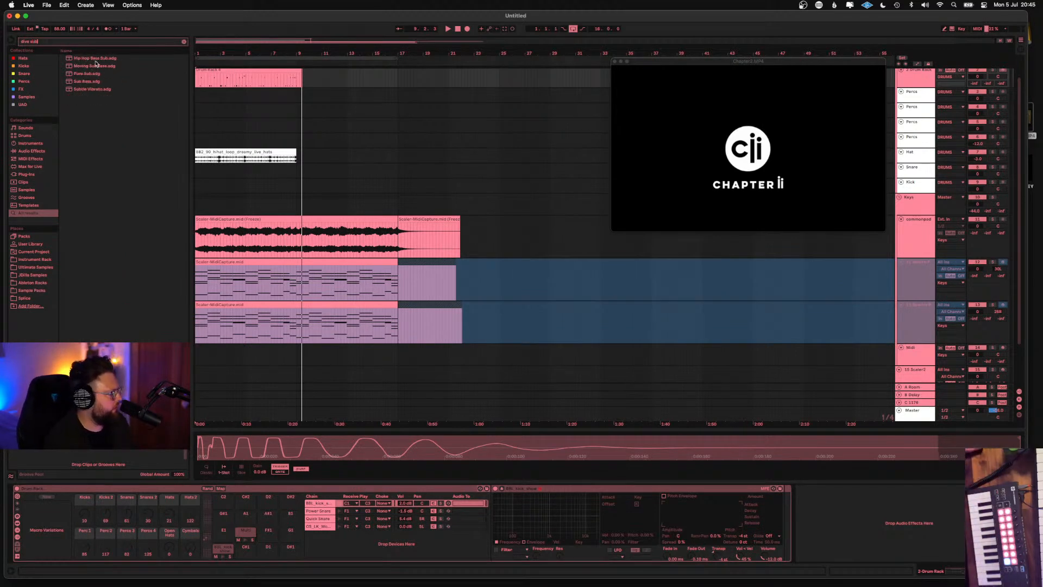
# Load the Hip Hop Bass Sub preset onto a new track below the Audio track, close its plug-in window and make the track taller
pyautogui.click(101, 59)
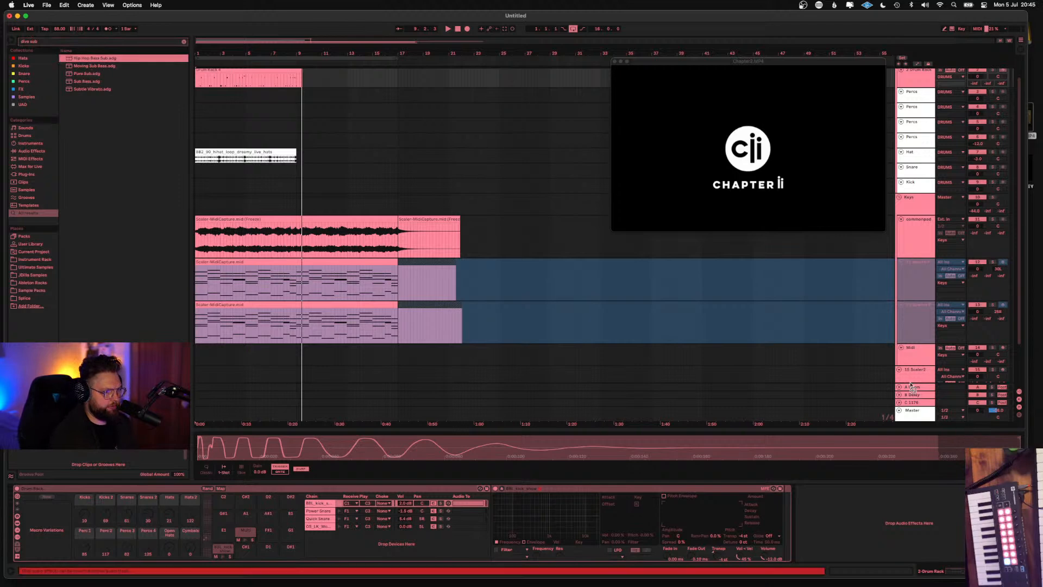
pyautogui.scroll(-3, 910, 381)
pyautogui.moveTo(912, 375); pyautogui.dragTo(913, 375)
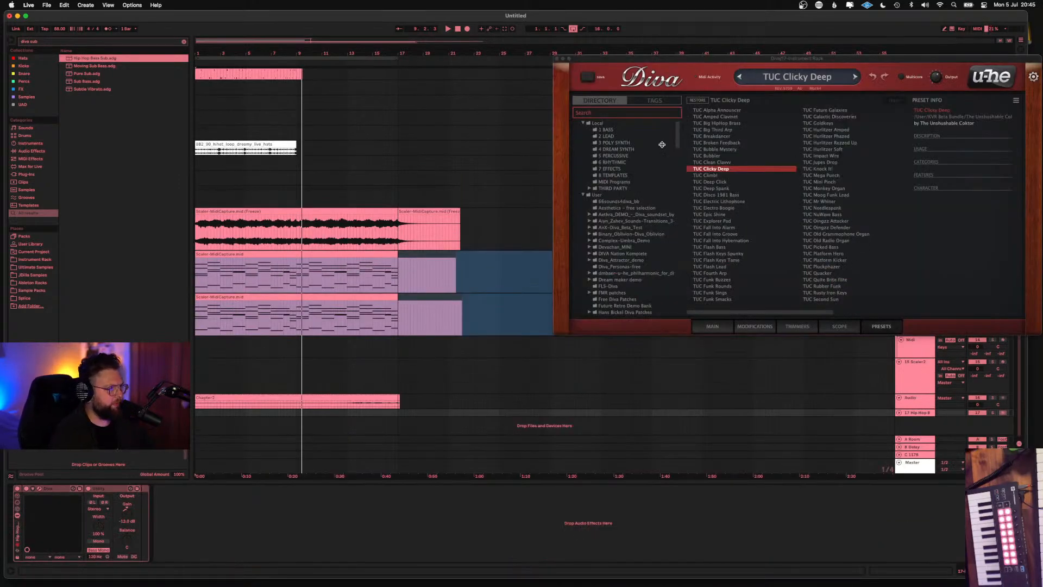
pyautogui.click(557, 59)
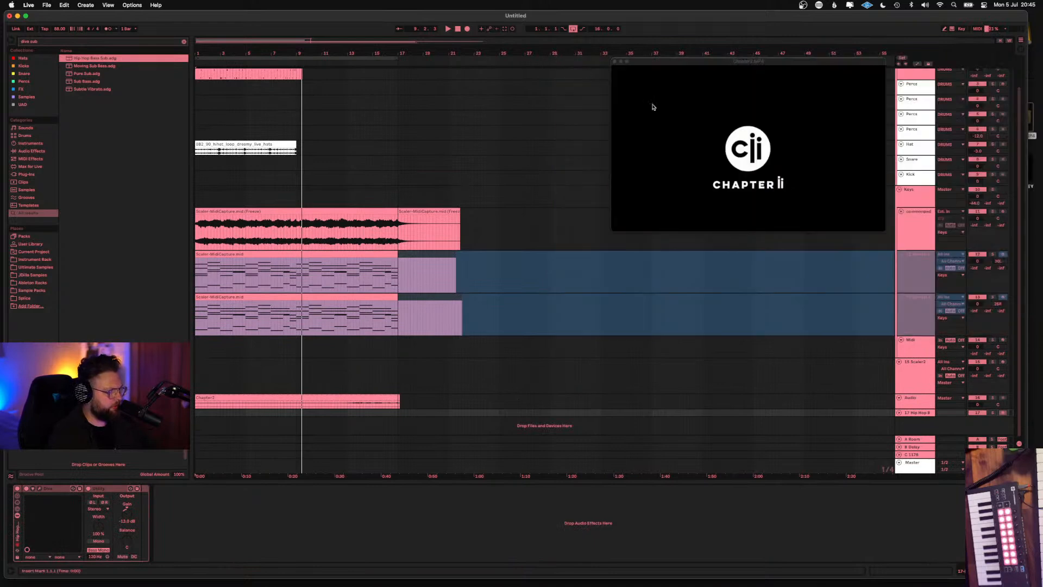
pyautogui.moveTo(922, 415); pyautogui.dragTo(923, 428)
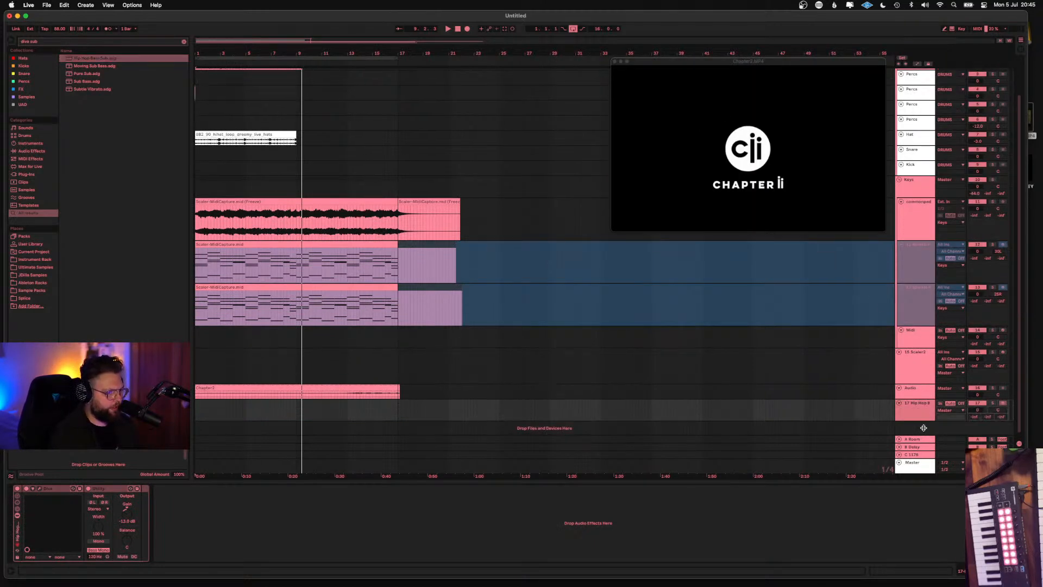
pyautogui.click(921, 413)
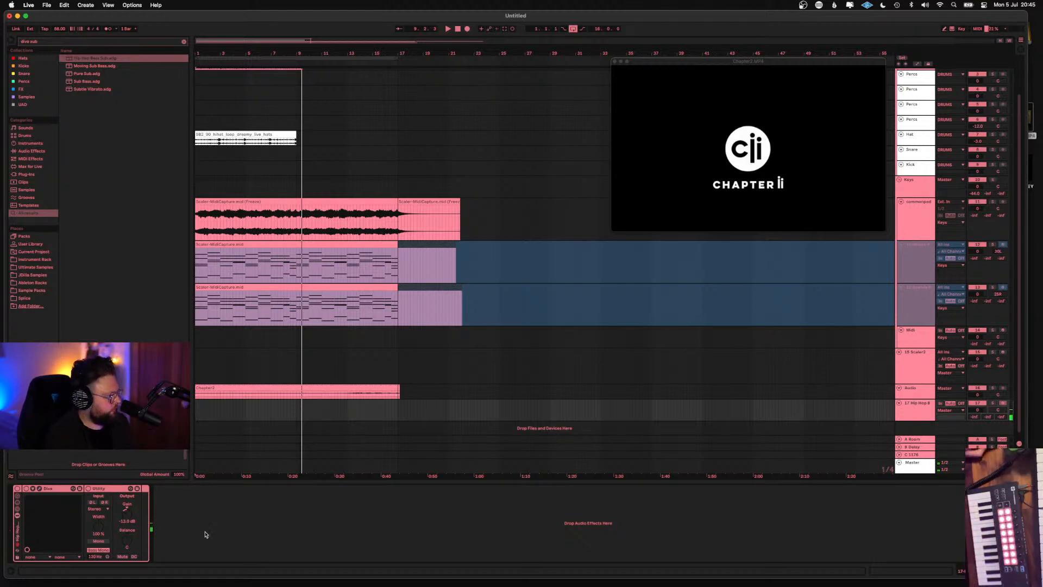
# Set the Utility gain on the Hip Hop Bass Sub track to -3.89 dB and play back the arrangement
pyautogui.moveTo(131, 512); pyautogui.dragTo(132, 514)
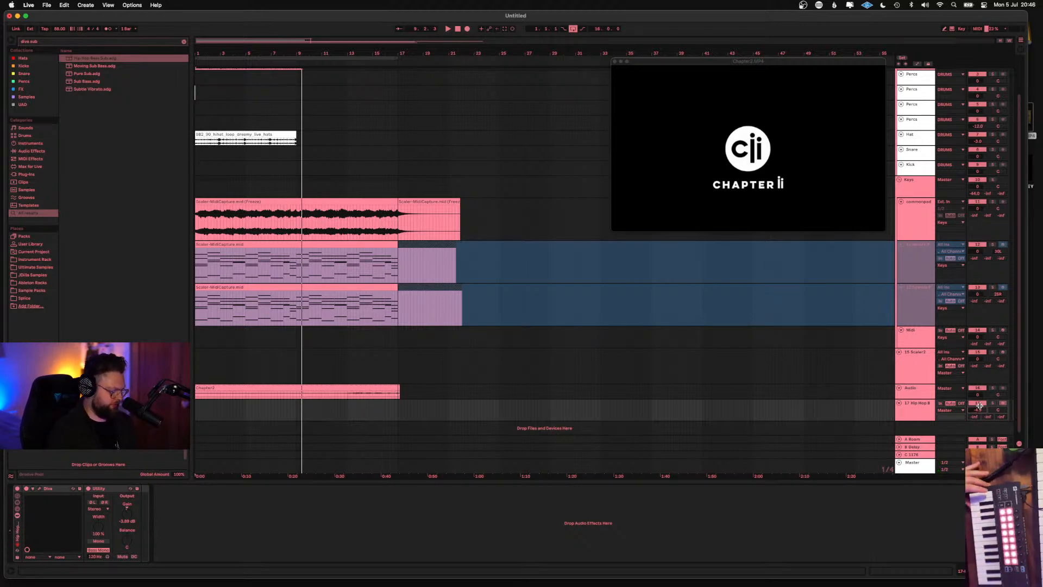
pyautogui.press('space')
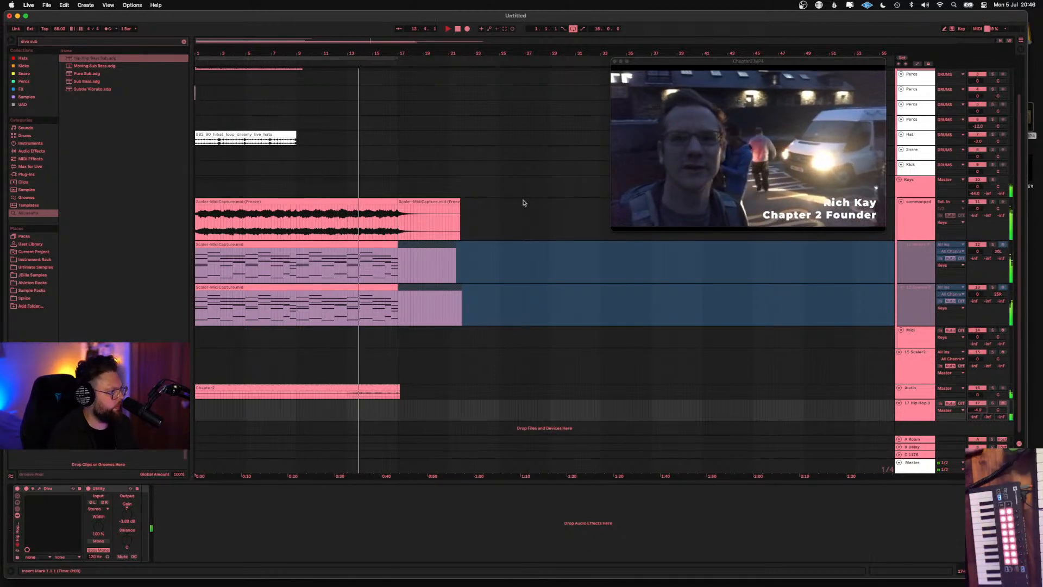
pyautogui.press('space')
pyautogui.press('space')
# Extend the hi-hat loop clip on the Hat track to bar 17 and return playback to the song's start
pyautogui.click(289, 132)
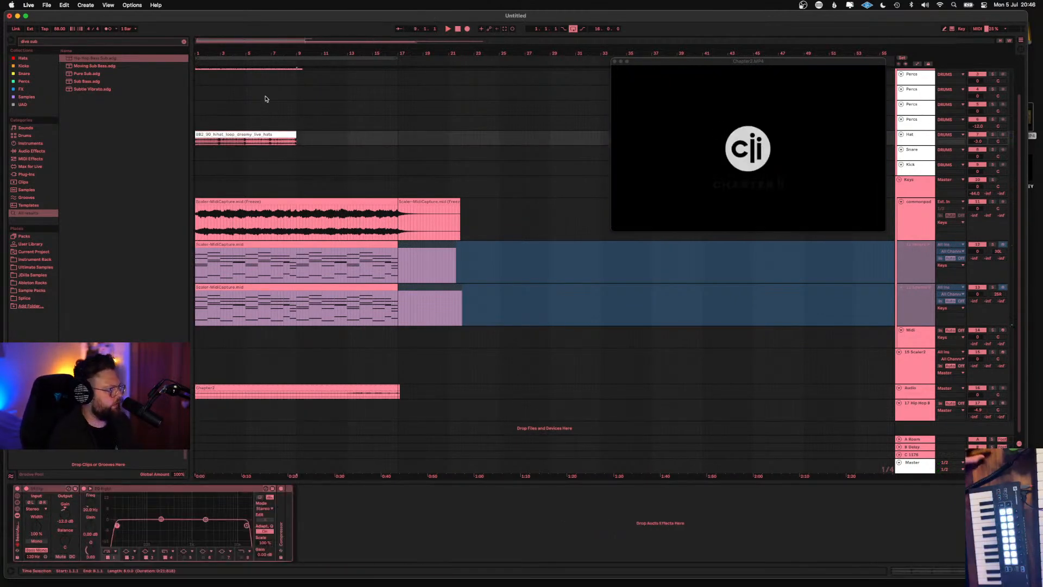
pyautogui.moveTo(297, 136); pyautogui.dragTo(402, 134)
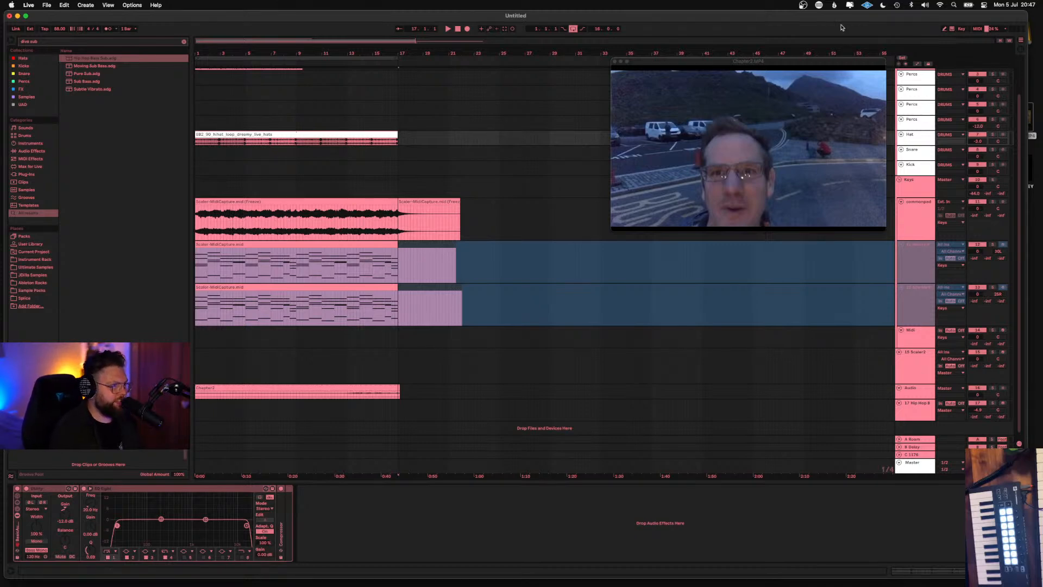
pyautogui.click(458, 29)
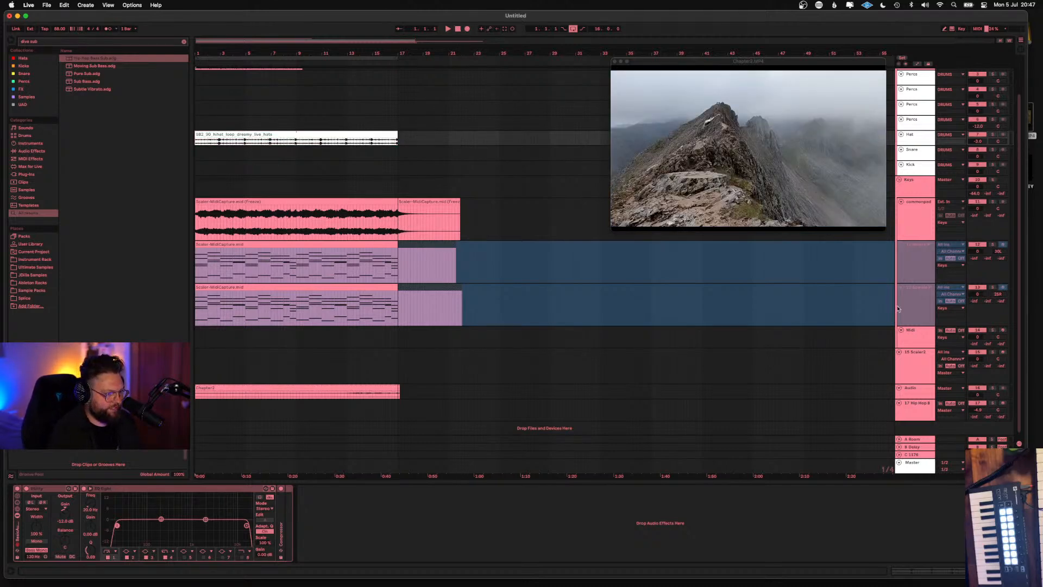
# Arm the Hip Hop Bass Sub track, record a bass line over the first eight bars and play it back
pyautogui.click(1003, 403)
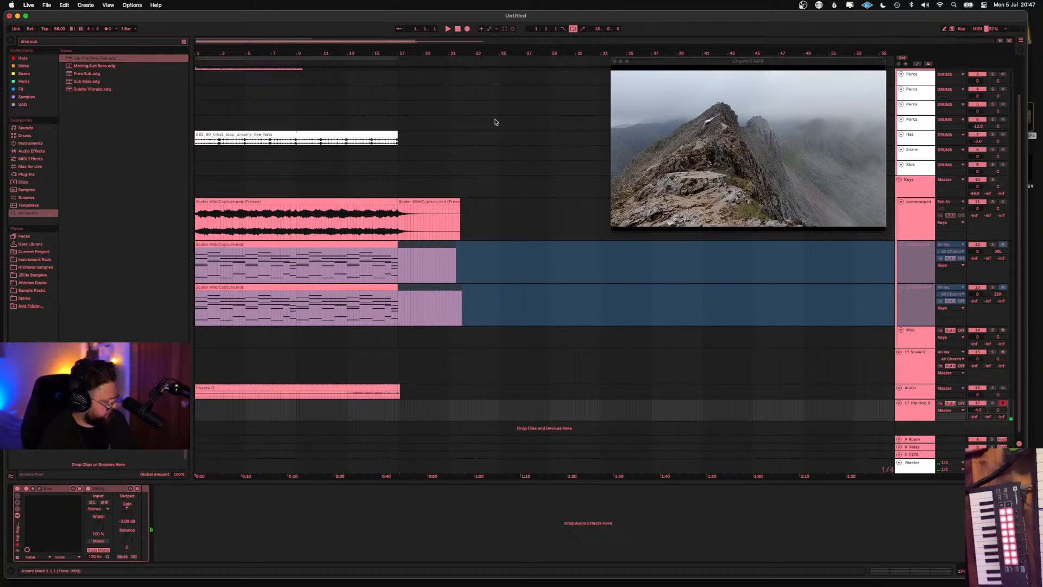
pyautogui.press('F9')
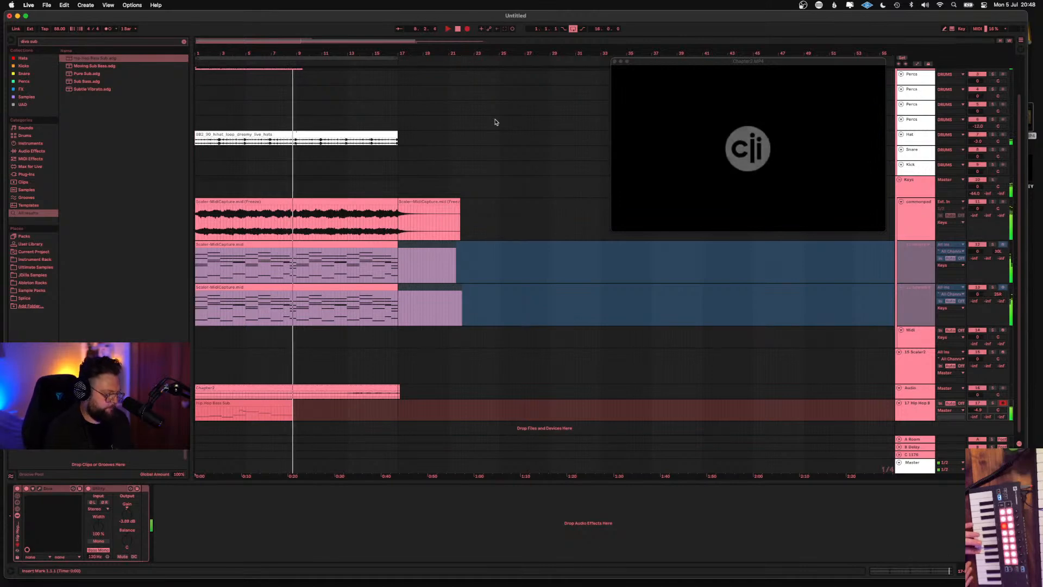
pyautogui.press('space')
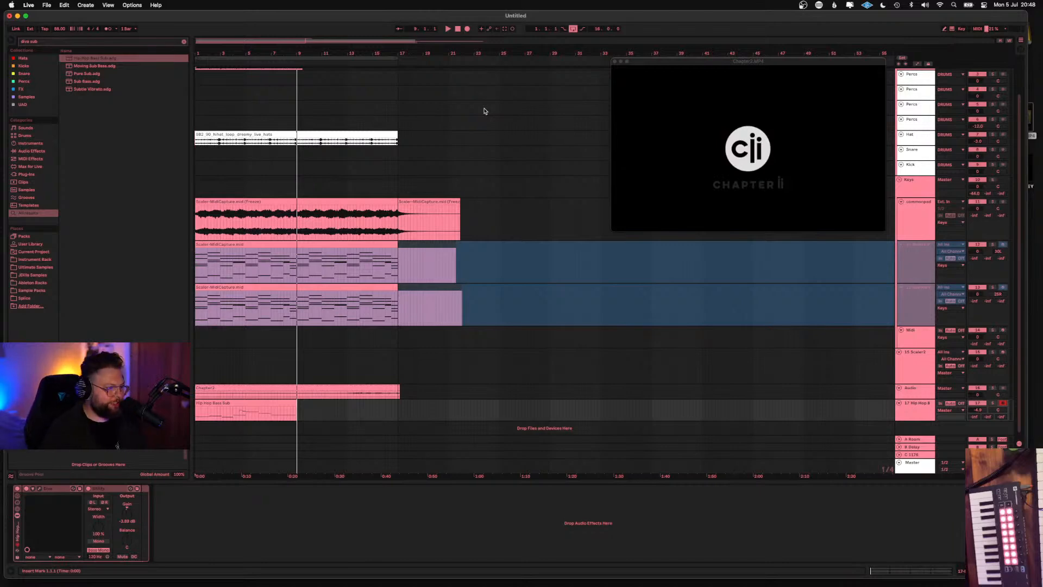
pyautogui.press('space')
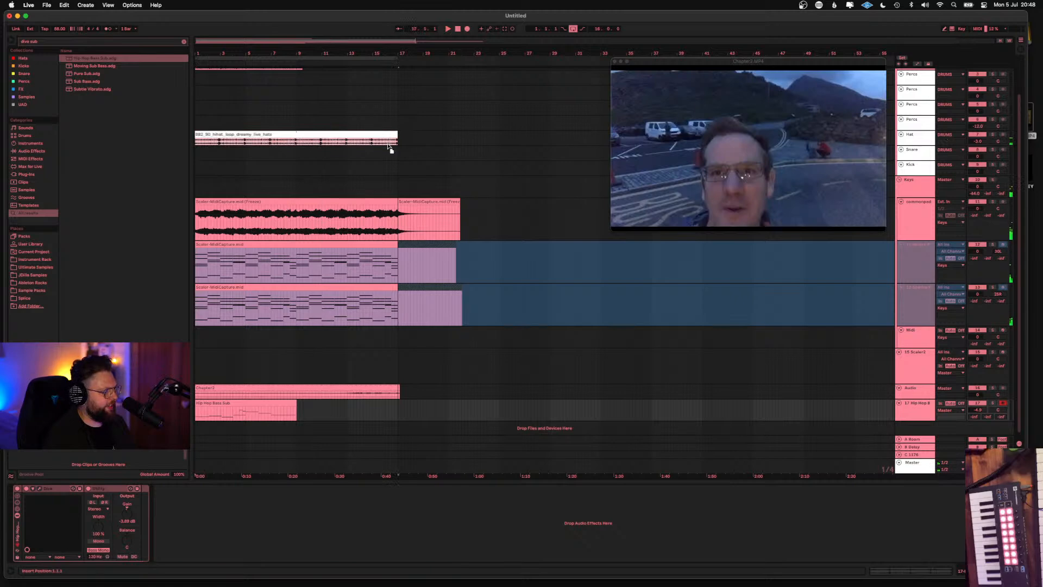
# Try moving the hi-hat loop clip from the Hat track to the Snare track, and undo the move
pyautogui.moveTo(388, 132); pyautogui.dragTo(388, 147)
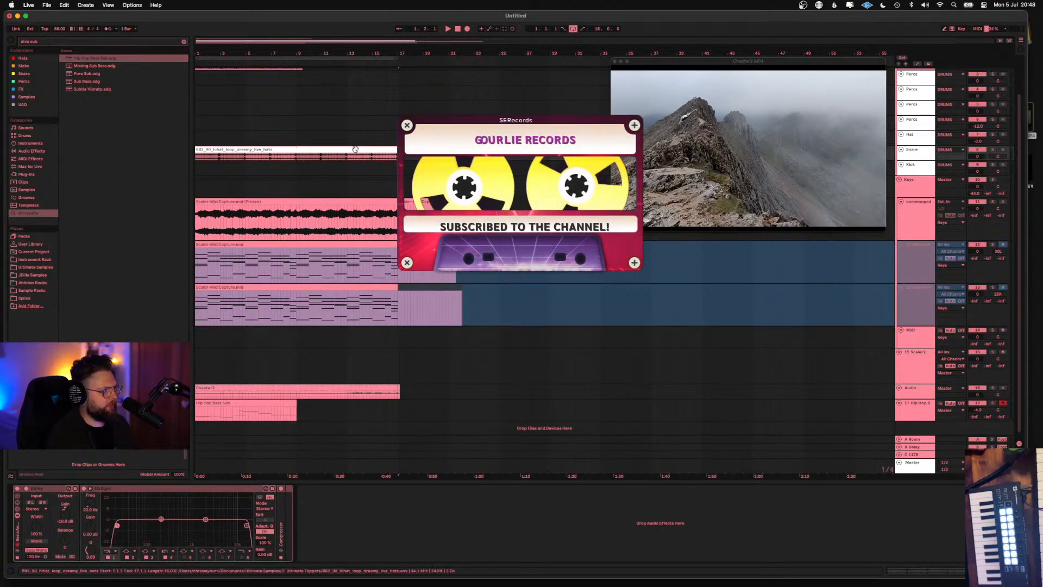
pyautogui.press('super+z')
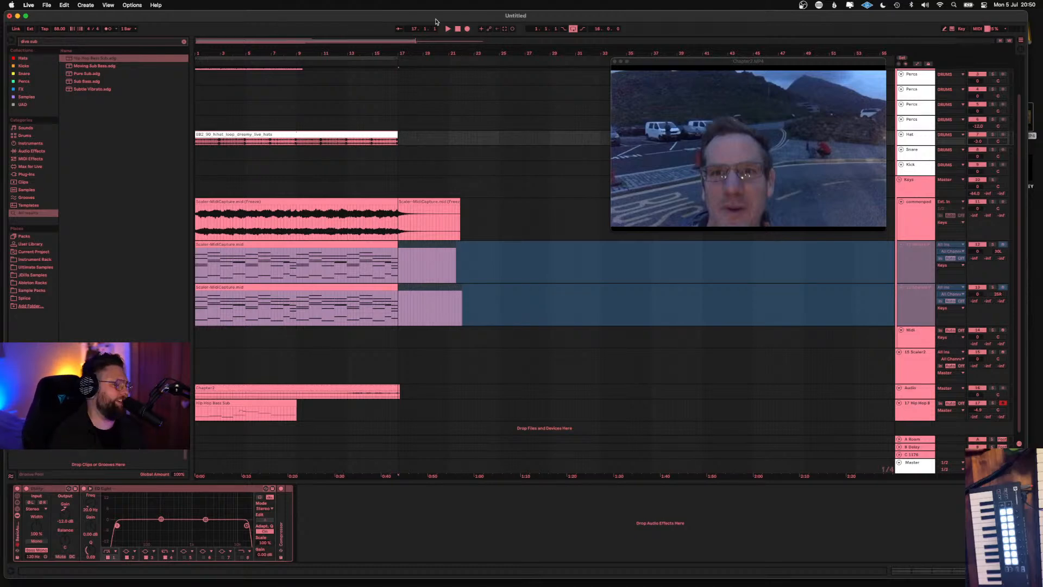
# Play the arrangement and lower the Hip Hop Bass Sub track's volume to -6.0 dB
pyautogui.click(858, 412)
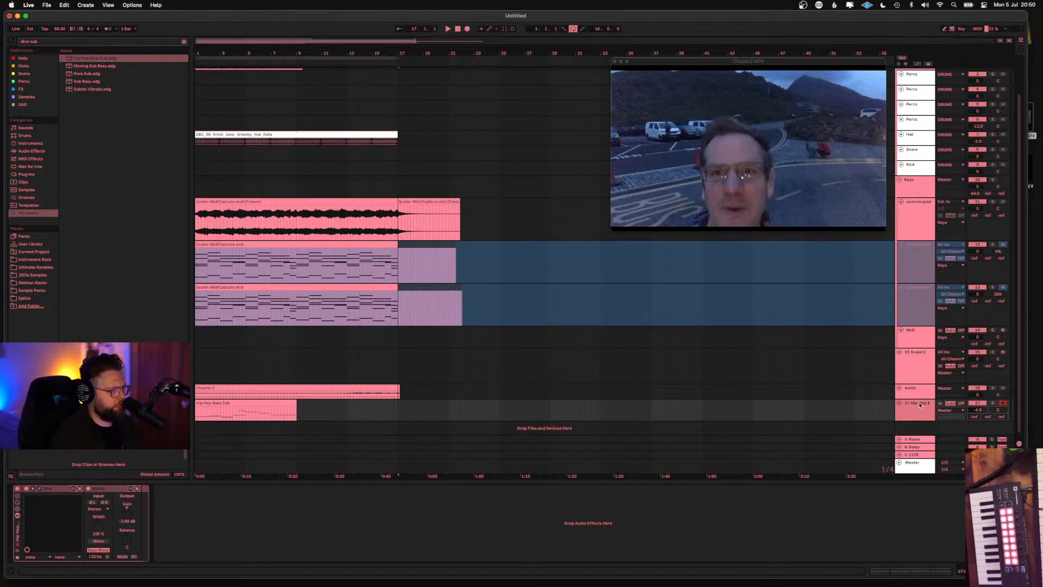
pyautogui.press('space')
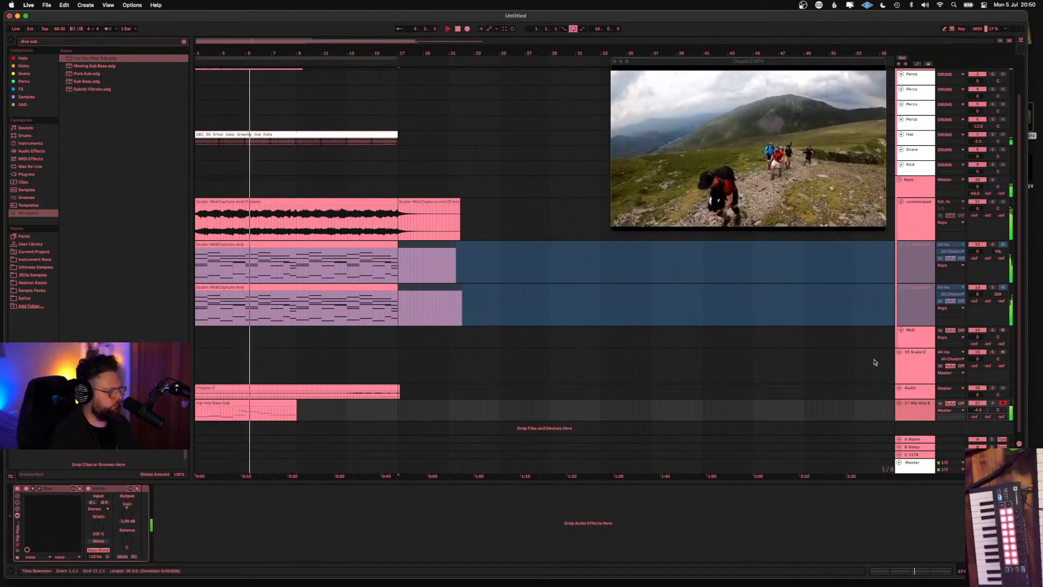
pyautogui.moveTo(977, 410); pyautogui.dragTo(977, 415)
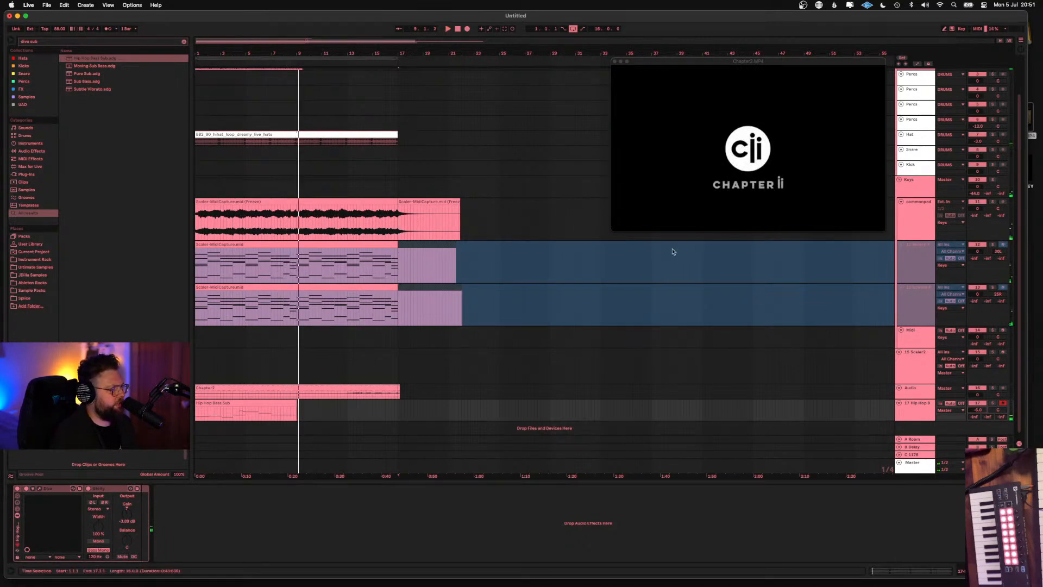
# Raise the kick chain's volume in the Drum Rack to 4.4 dB, play the mix and select the Power Snare chain
pyautogui.scroll(-1, 918, 131)
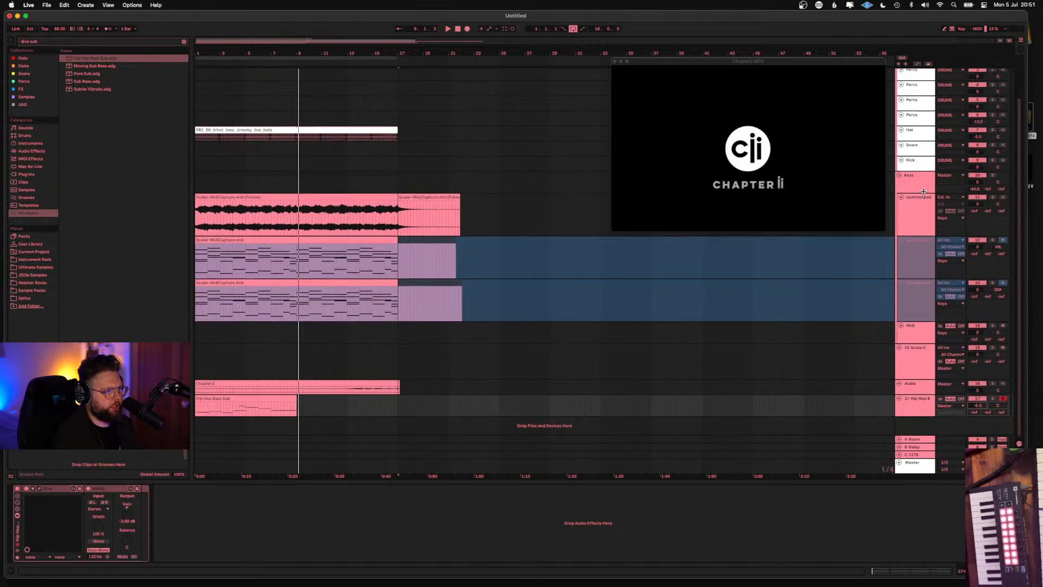
pyautogui.click(914, 159)
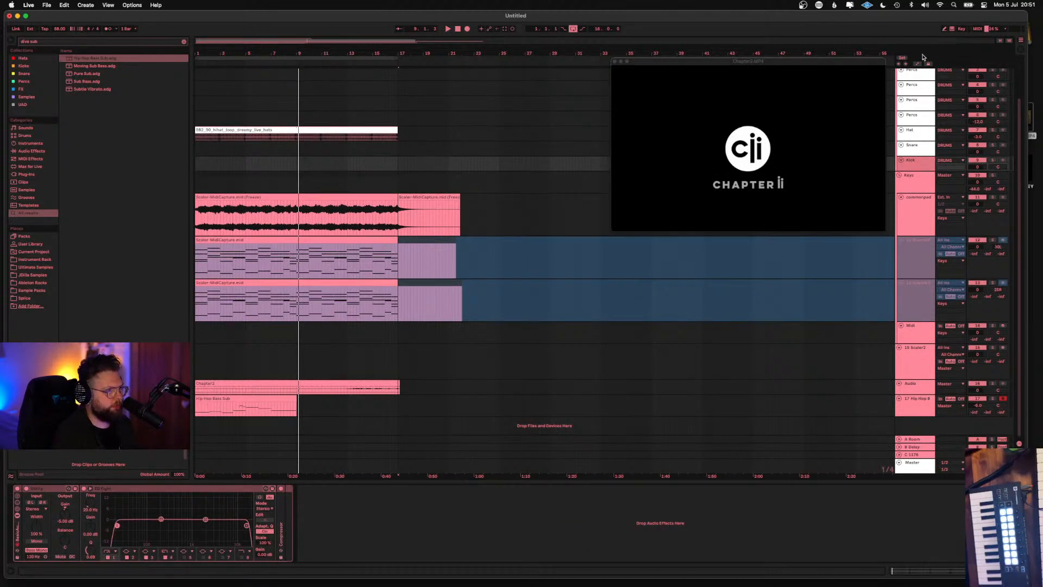
pyautogui.scroll(3, 921, 60)
pyautogui.click(916, 96)
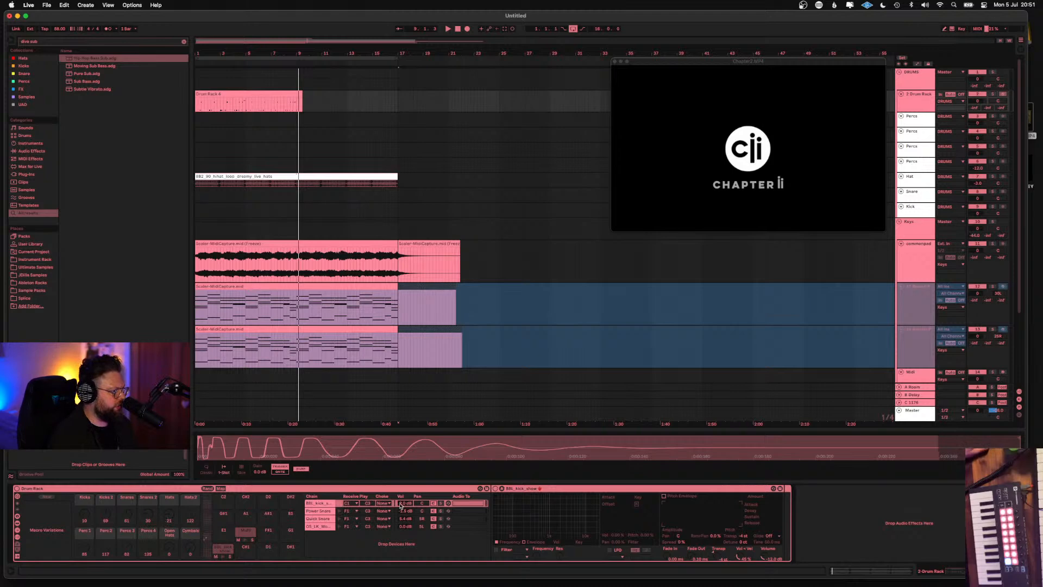
pyautogui.moveTo(400, 504); pyautogui.dragTo(401, 478)
pyautogui.press('space')
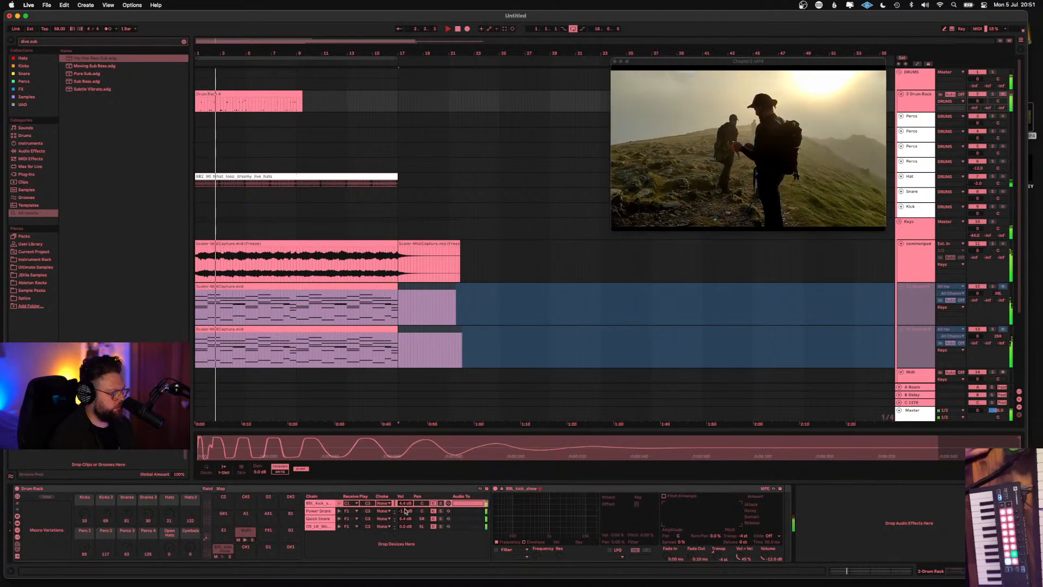
pyautogui.click(421, 511)
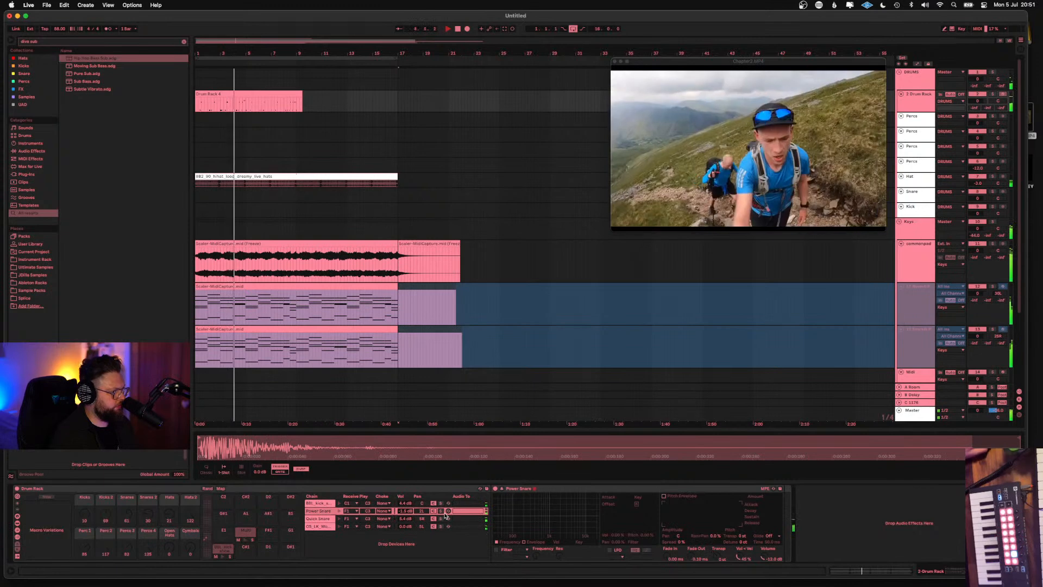
# Add a Compressor after the EQ Eight on the Keys group
pyautogui.click(899, 251)
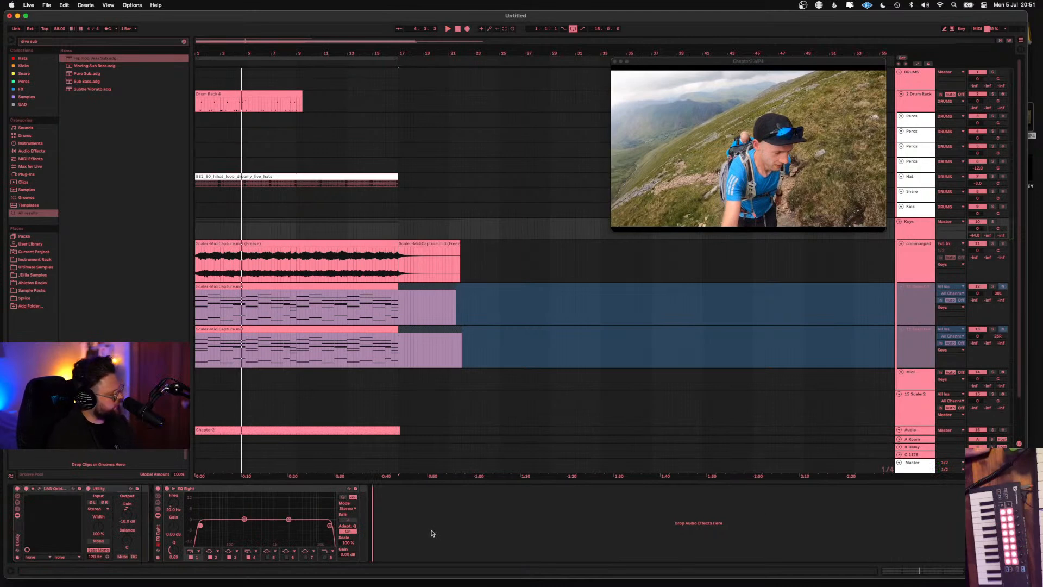
pyautogui.moveTo(430, 529); pyautogui.dragTo(431, 530)
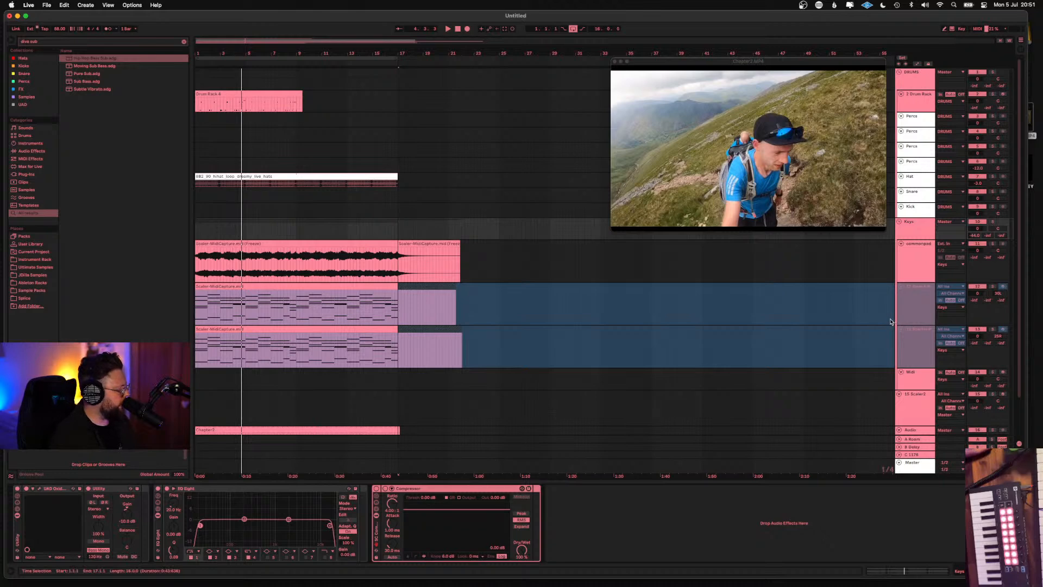
# Open the upper purple Scaler-MidiCapture.mid clip in the Keys group to examine its notes
pyautogui.click(926, 273)
pyautogui.moveTo(609, 383); pyautogui.dragTo(423, 344)
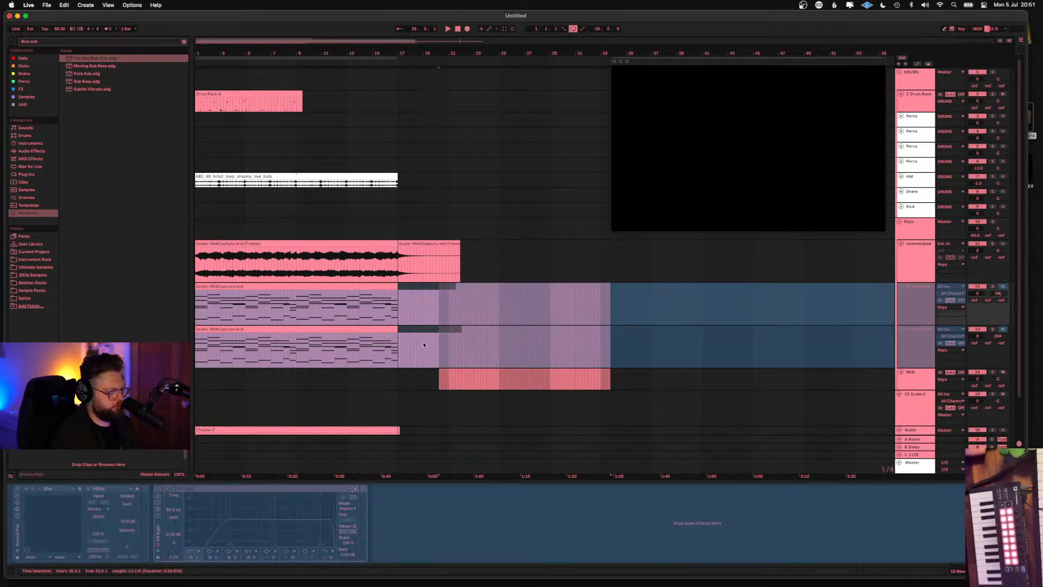
pyautogui.doubleClick(304, 296)
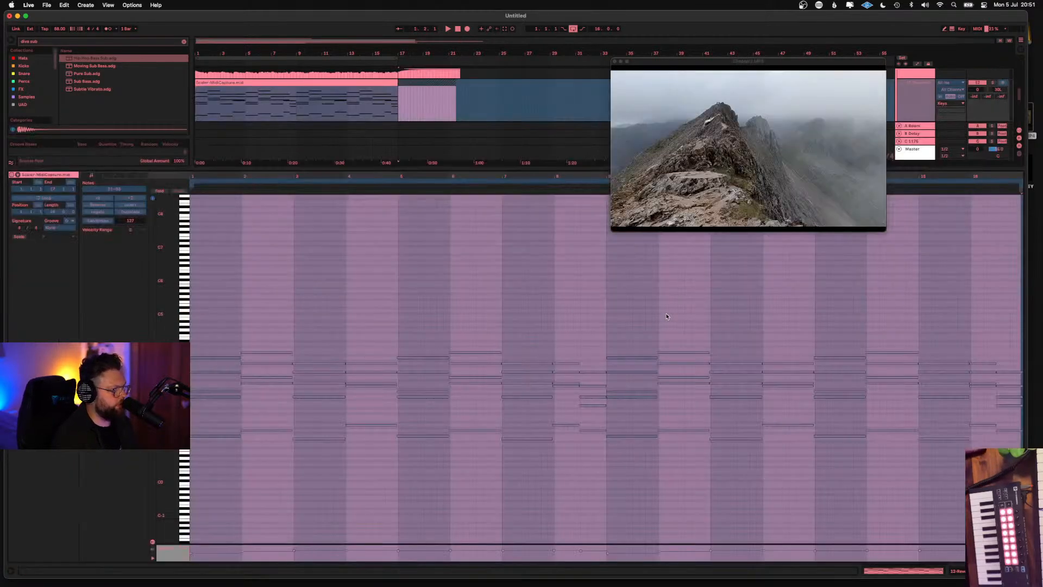
pyautogui.hotkey('shift', 'Tab')
pyautogui.hotkey('shift', 'Tab')
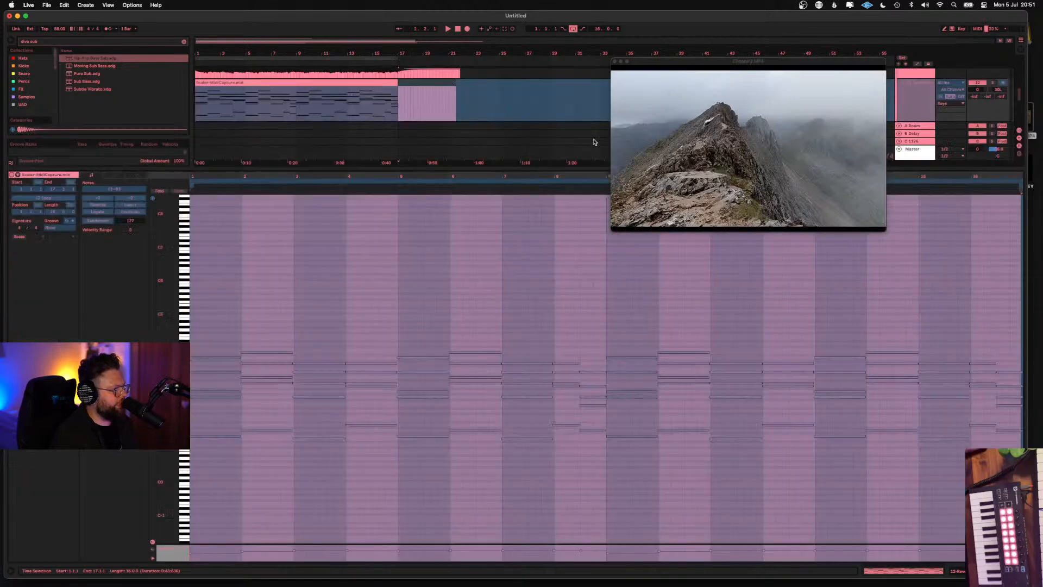
# Shrink the clip's note editor to enlarge the arrangement and show the track's device chain instead
pyautogui.moveTo(478, 168); pyautogui.dragTo(440, 543)
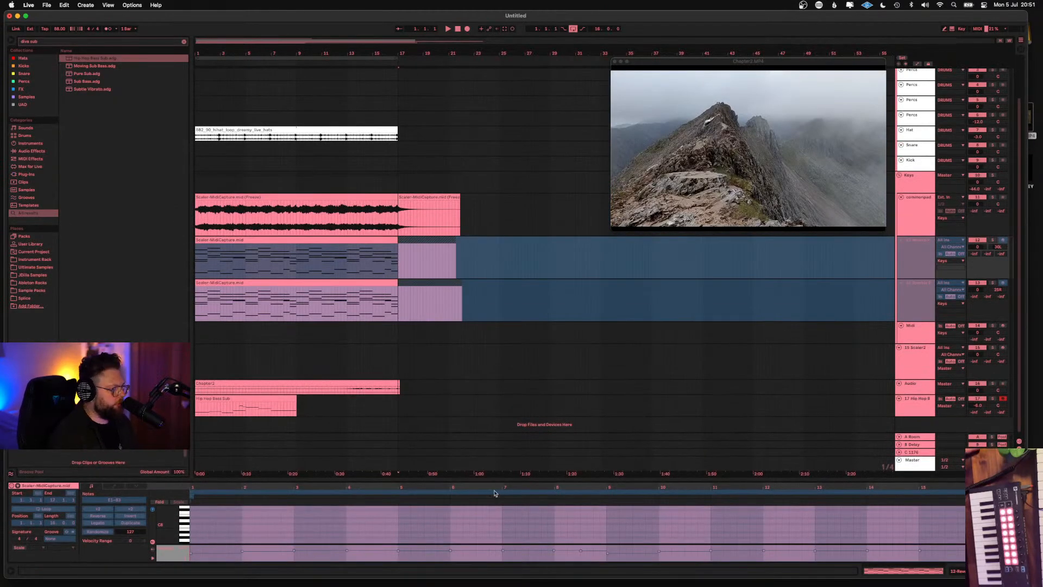
pyautogui.moveTo(493, 479); pyautogui.dragTo(505, 146)
pyautogui.hotkey('shift', 'Tab')
pyautogui.hotkey('shift', 'Tab')
pyautogui.hotkey('shift', 'Tab')
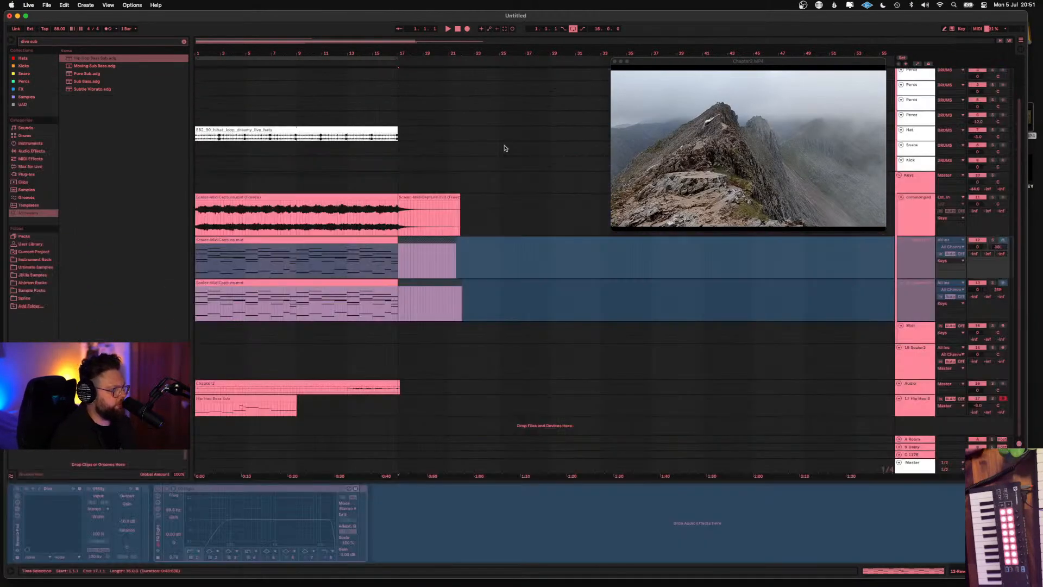
pyautogui.hotkey('shift', 'Tab')
pyautogui.hotkey('shift', 'Tab')
# Examine the Master track's device chain, unfolding the Shortcut Buddy device and folding it again
pyautogui.click(886, 465)
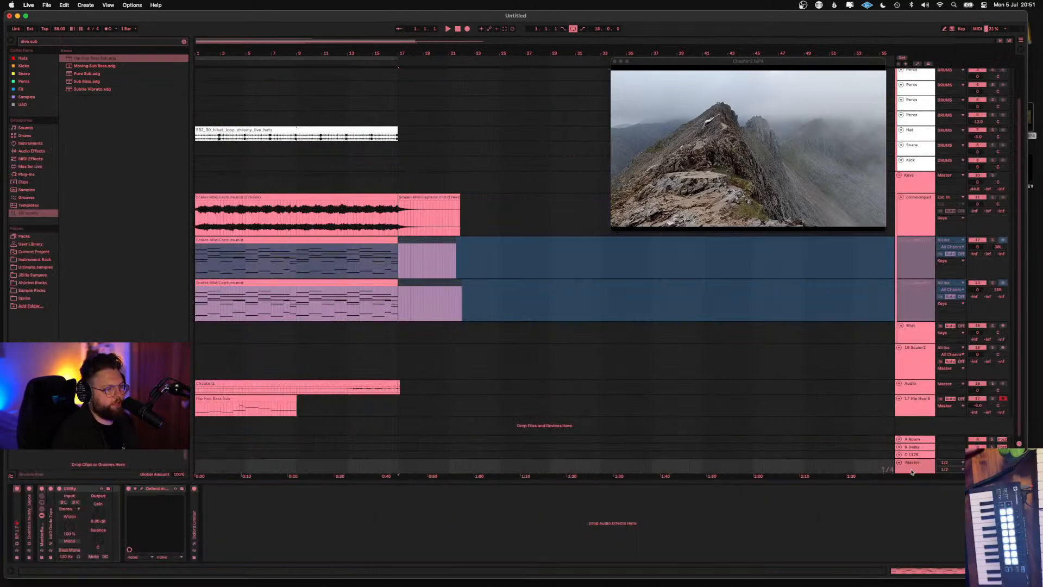
pyautogui.doubleClick(29, 520)
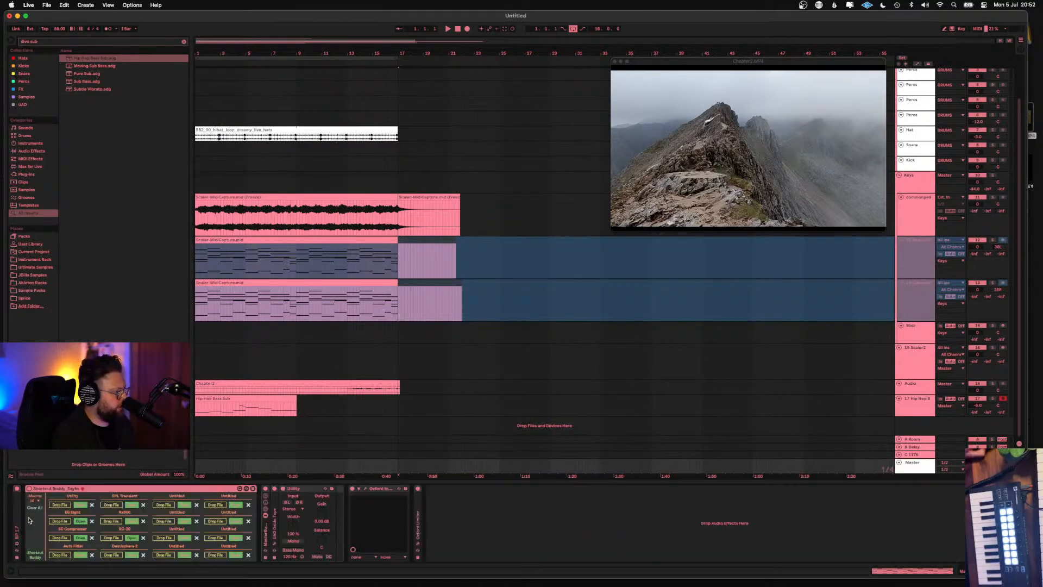
pyautogui.doubleClick(111, 489)
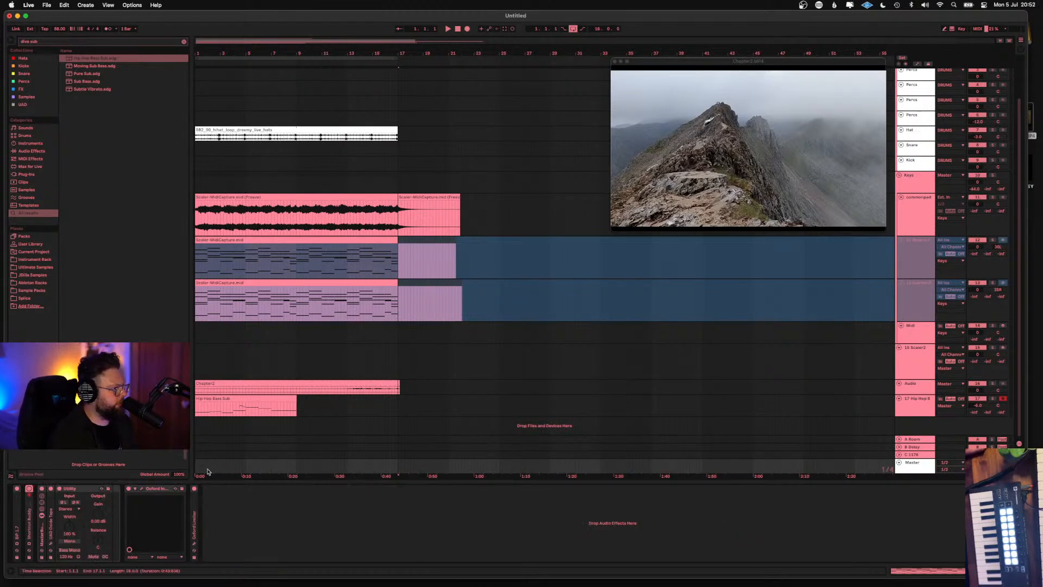
pyautogui.click(339, 386)
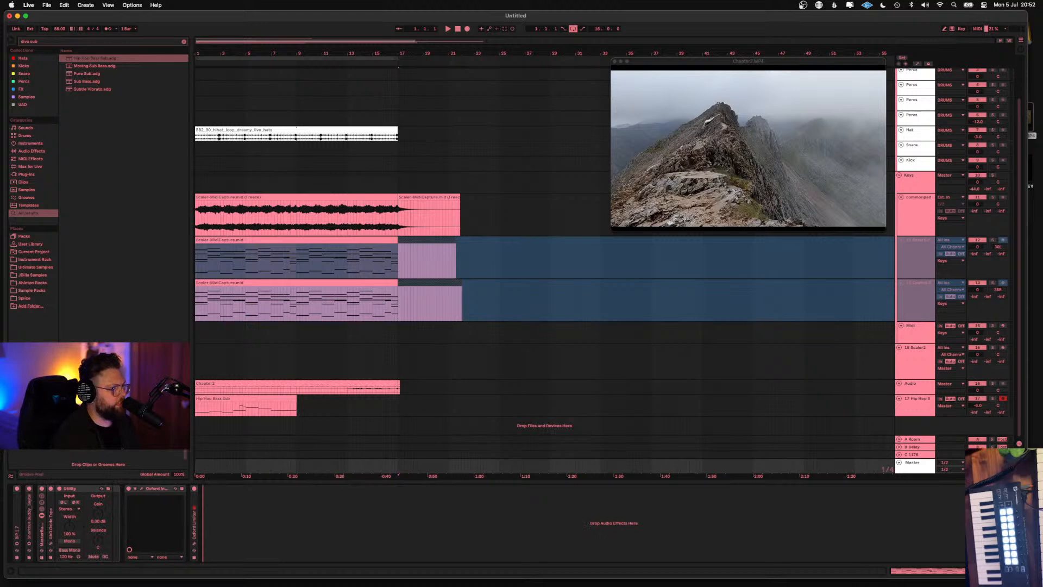
# Append an EQ Eight, a Compressor and an Auto Filter to the end of the Keys group's device chain
pyautogui.click(949, 172)
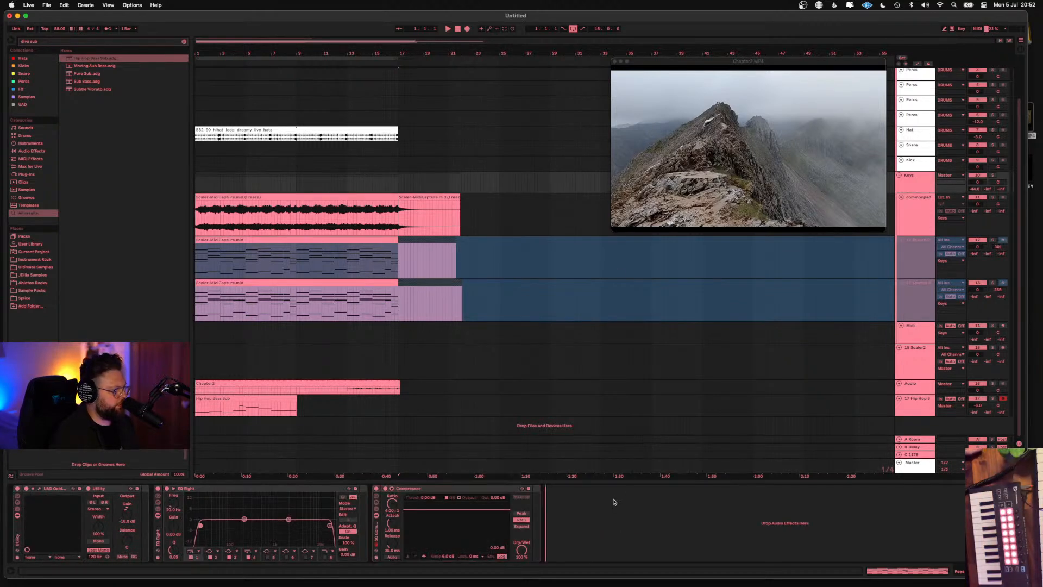
pyautogui.press('super+v')
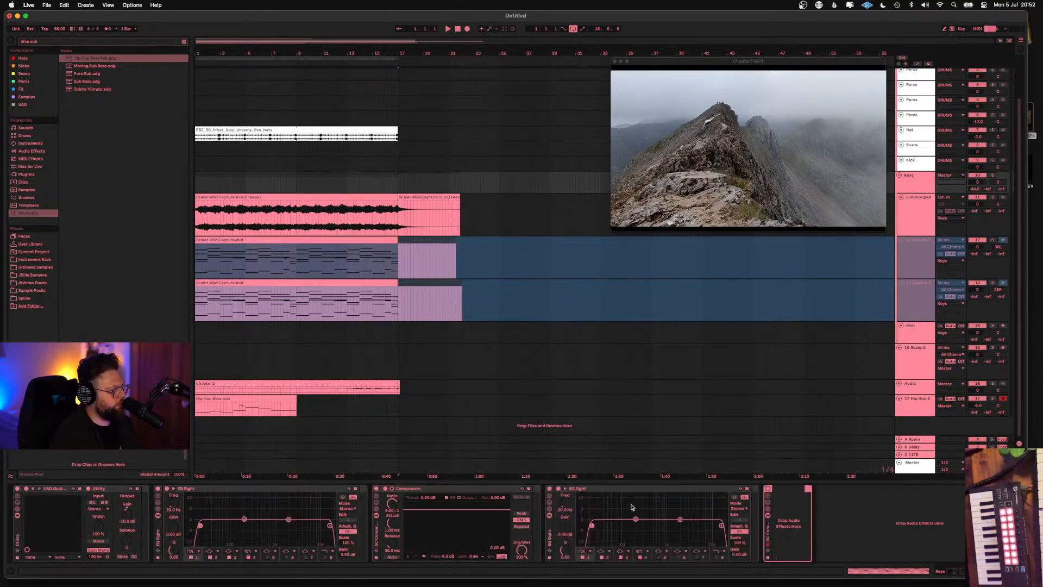
pyautogui.press('super+v')
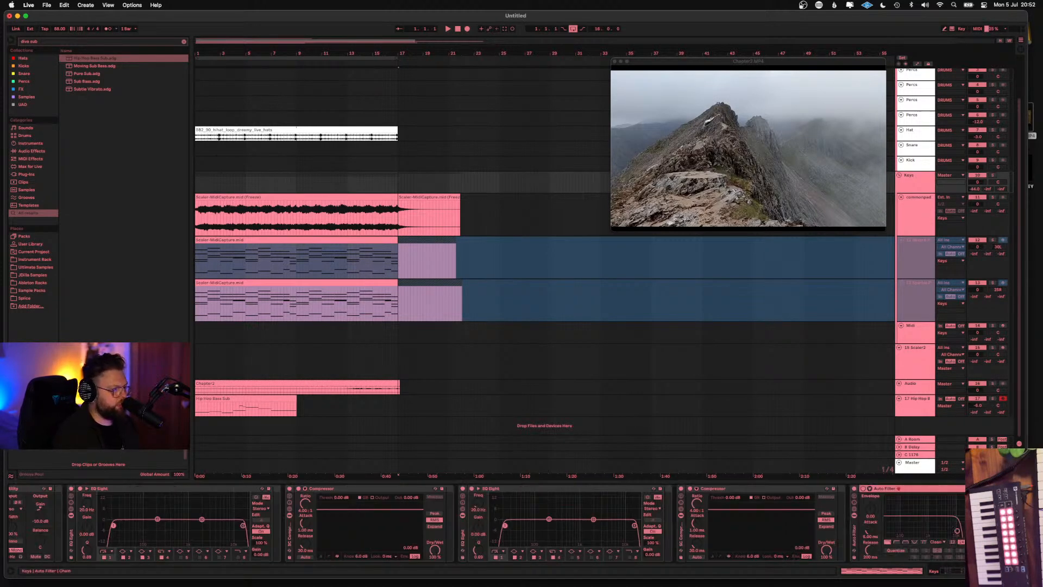
# Delete the extra Auto Filter, Compressor and EQ Eight from the end of the Keys group's device chain
pyautogui.press('Delete')
pyautogui.press('Delete')
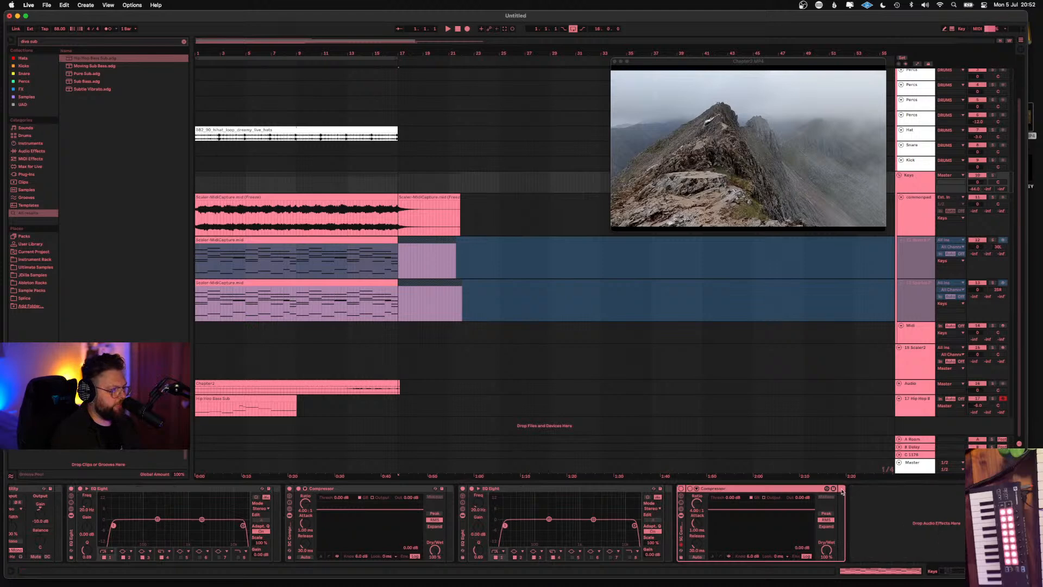
pyautogui.press('Delete')
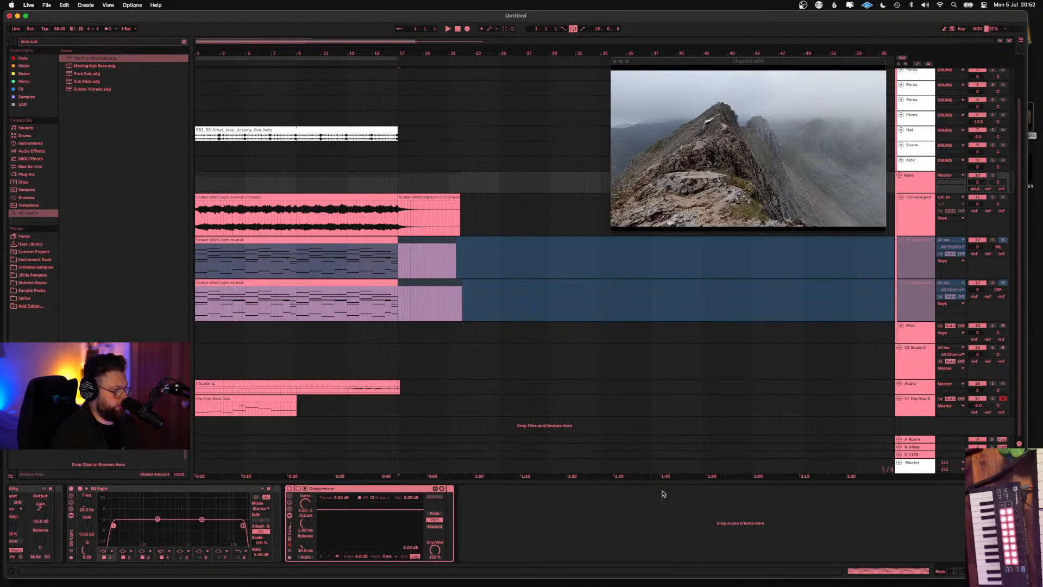
pyautogui.press('Delete')
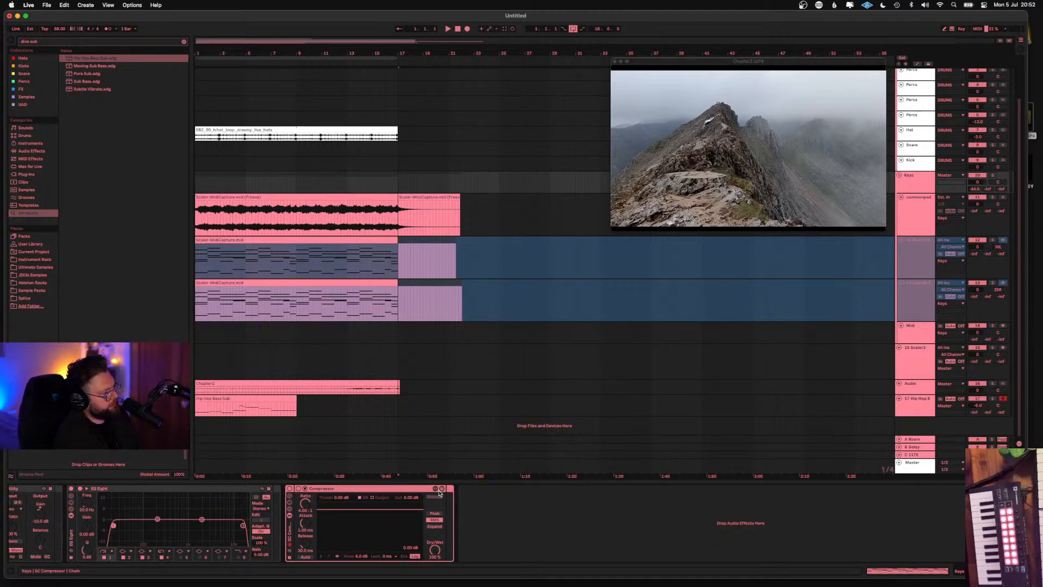
# Show the Drum Rack track's devices and hide the rack's macro controls
pyautogui.click(930, 191)
pyautogui.scroll(3, 930, 191)
pyautogui.click(925, 126)
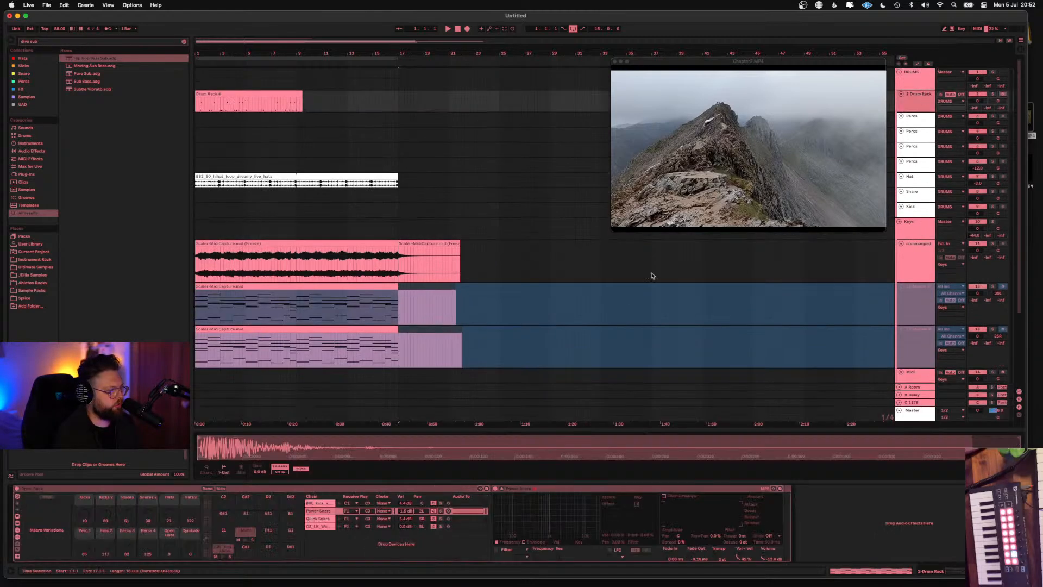
pyautogui.click(17, 497)
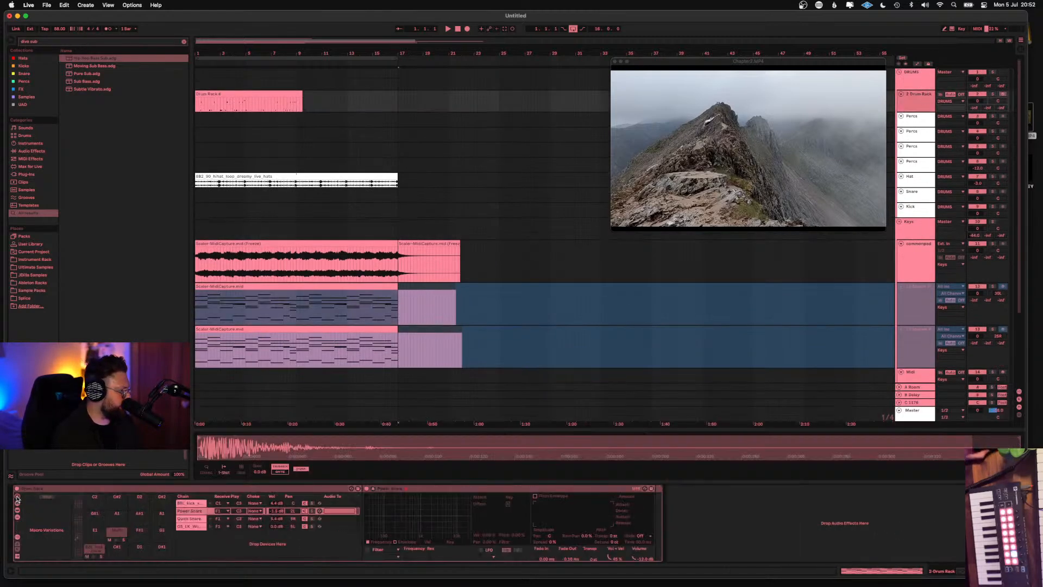
# Inspect the Drum Rack's two lower snare chains and the kick chain, and play the arrangement
pyautogui.click(194, 517)
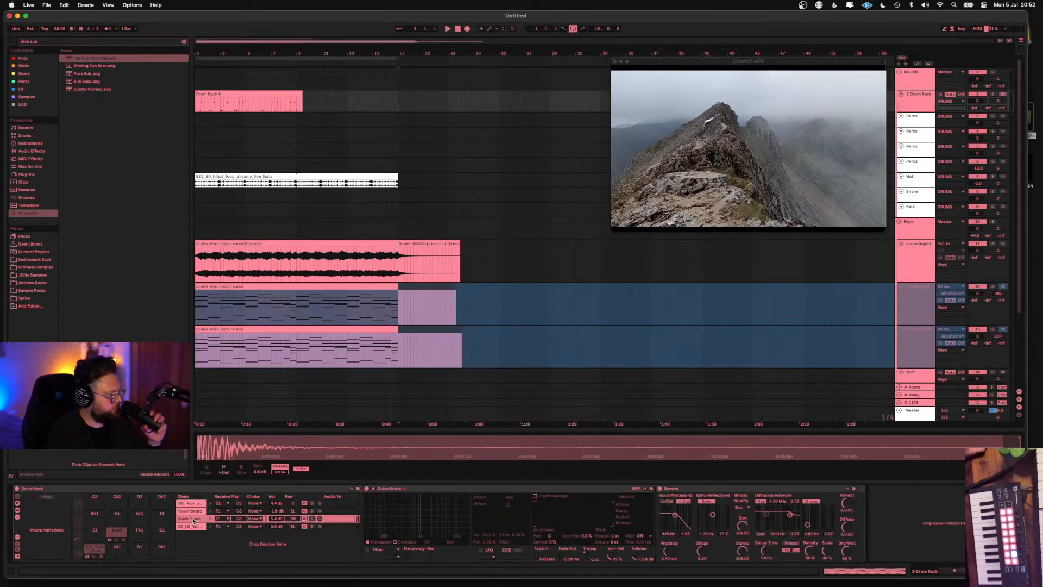
pyautogui.click(187, 526)
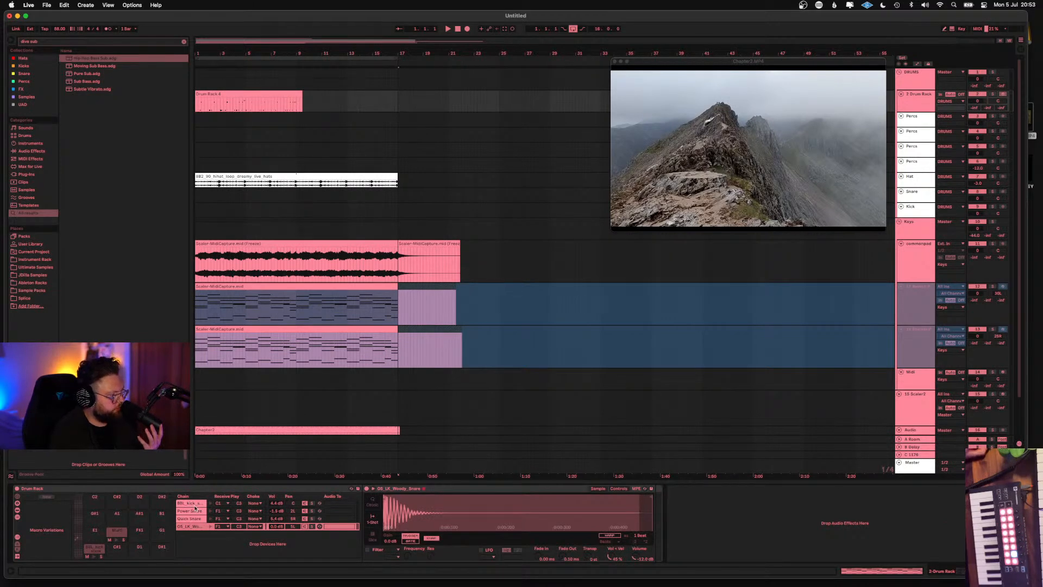
pyautogui.click(195, 504)
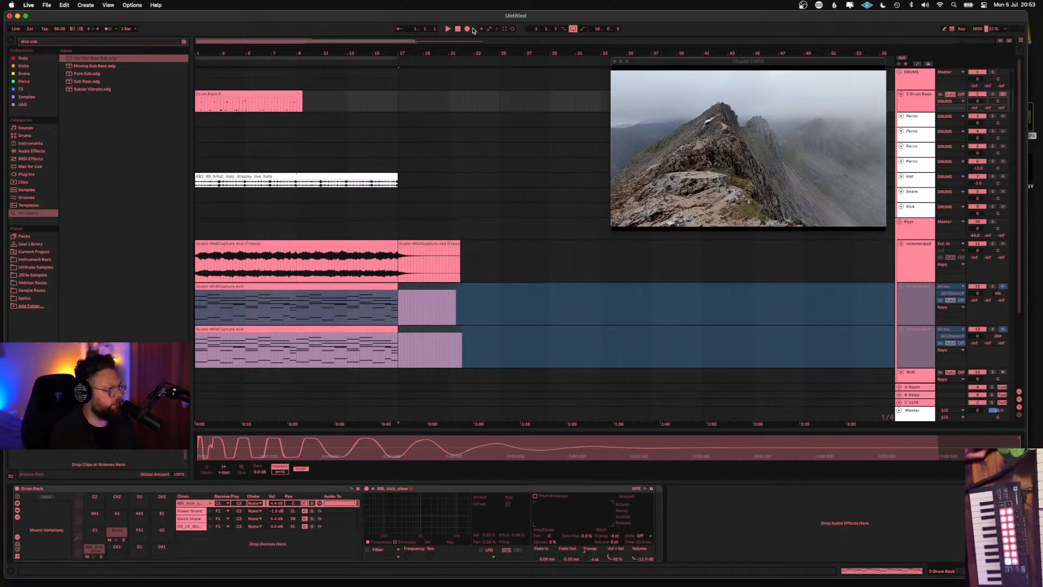
pyautogui.click(448, 29)
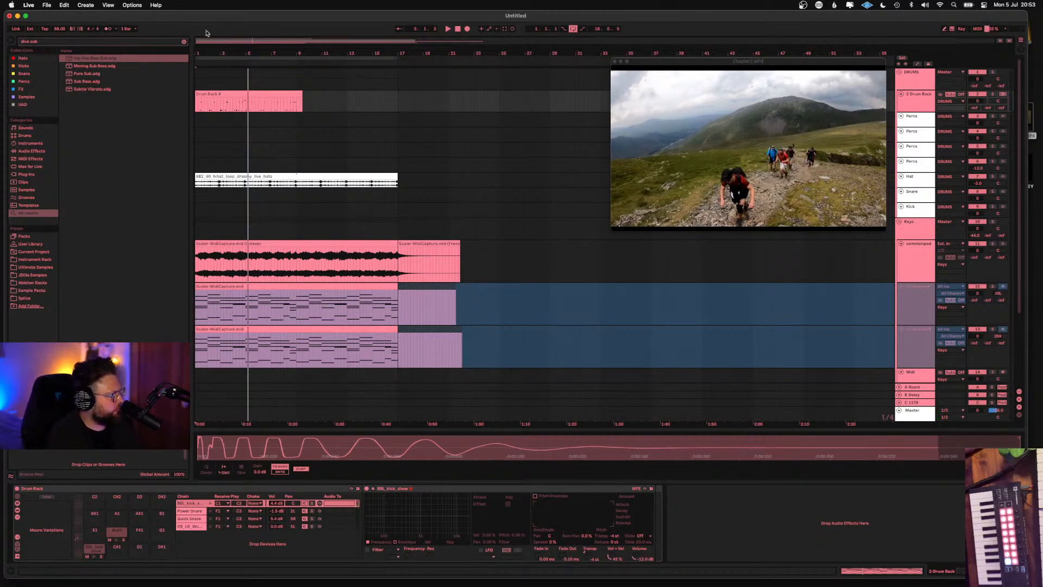
# Search the browser for "diva" and check presets in the list, including Dark Arp and Glide Grit Pad
pyautogui.click(184, 42)
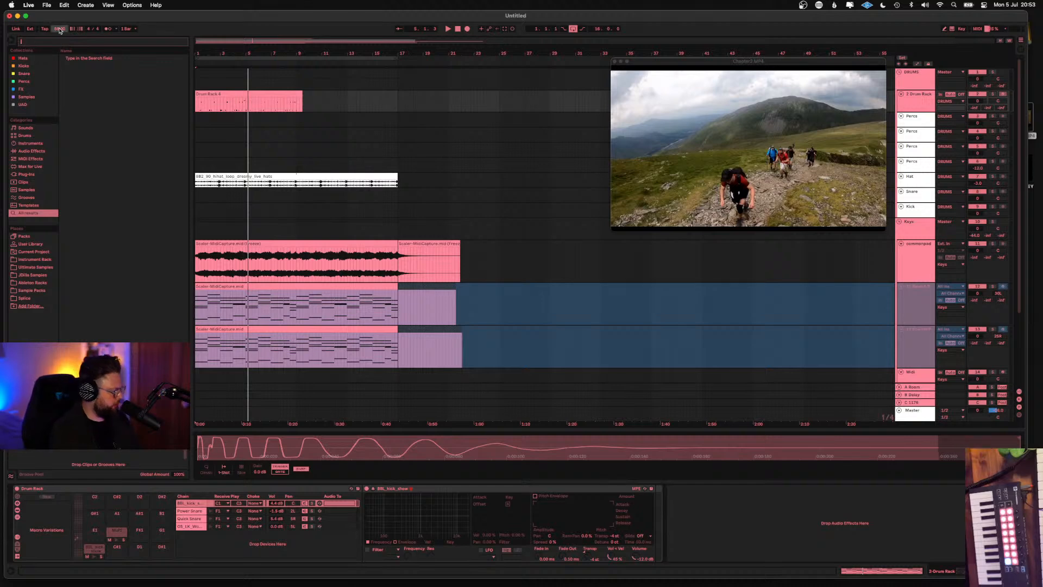
pyautogui.write('dive')
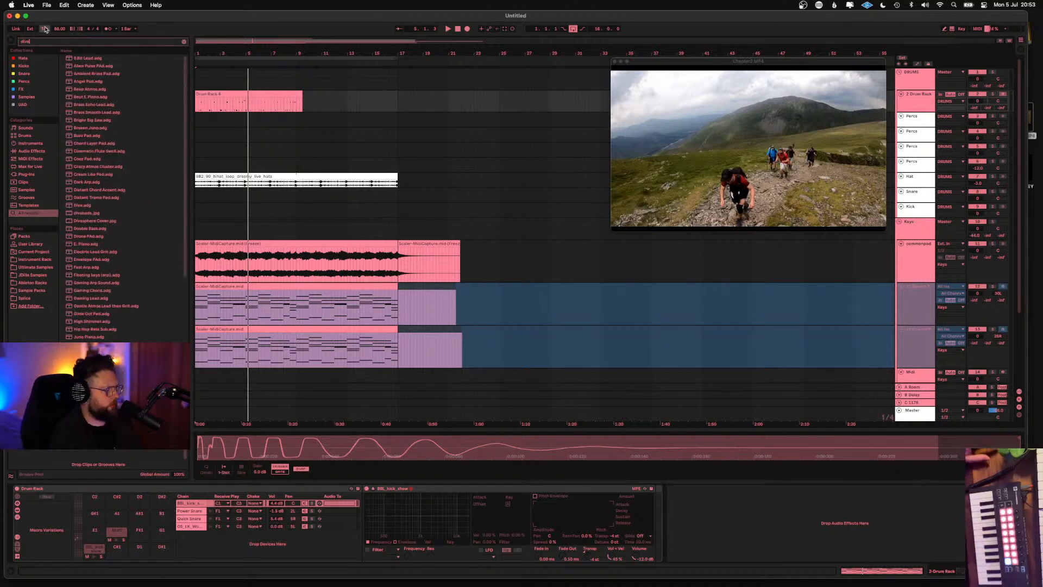
pyautogui.click(125, 181)
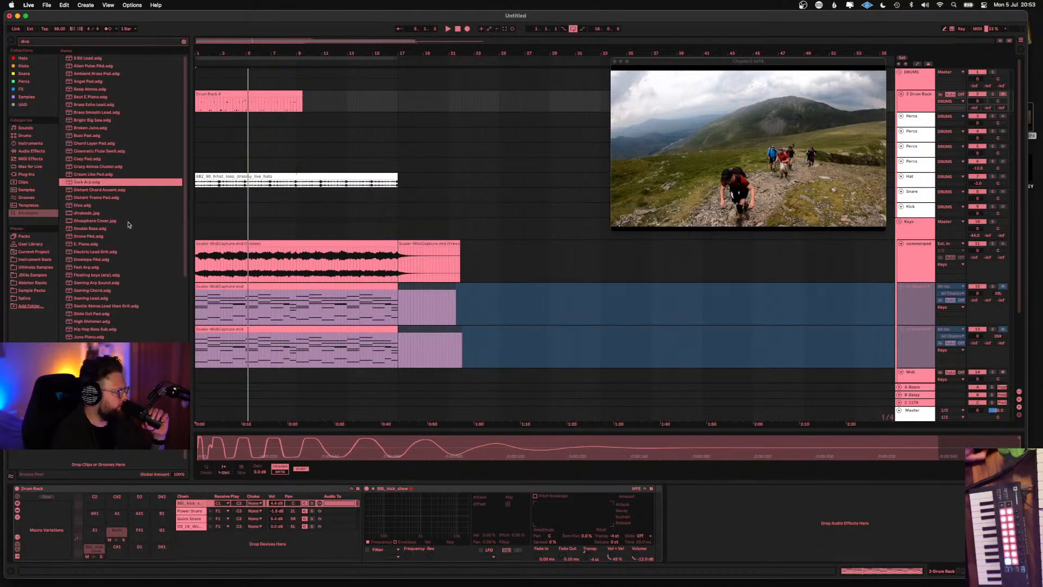
pyautogui.click(128, 222)
pyautogui.click(109, 260)
pyautogui.click(104, 315)
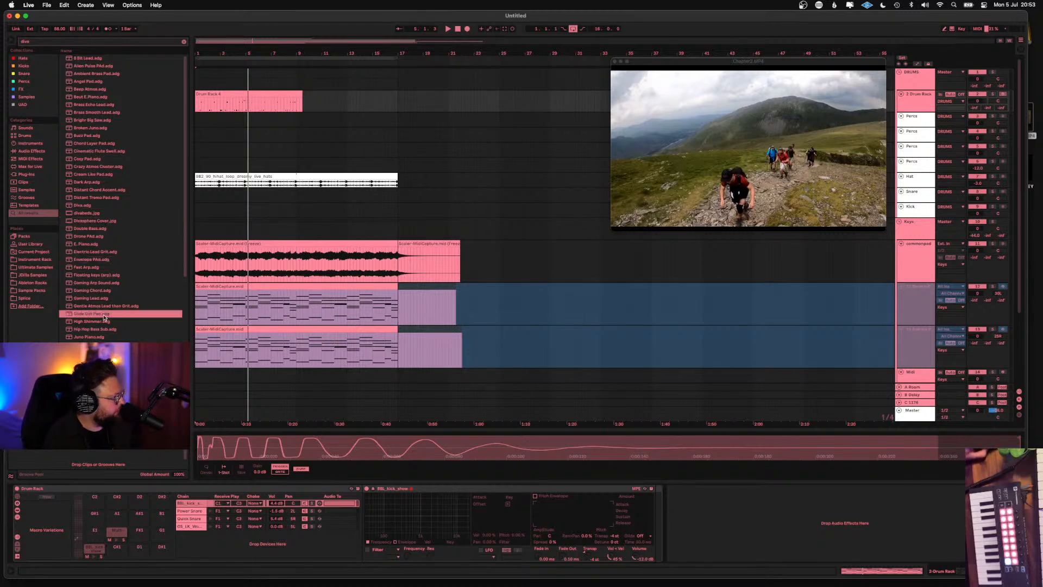
# Look through the full list of Diva presets for a suitable sound to add to the track
pyautogui.scroll(-10, 124, 331)
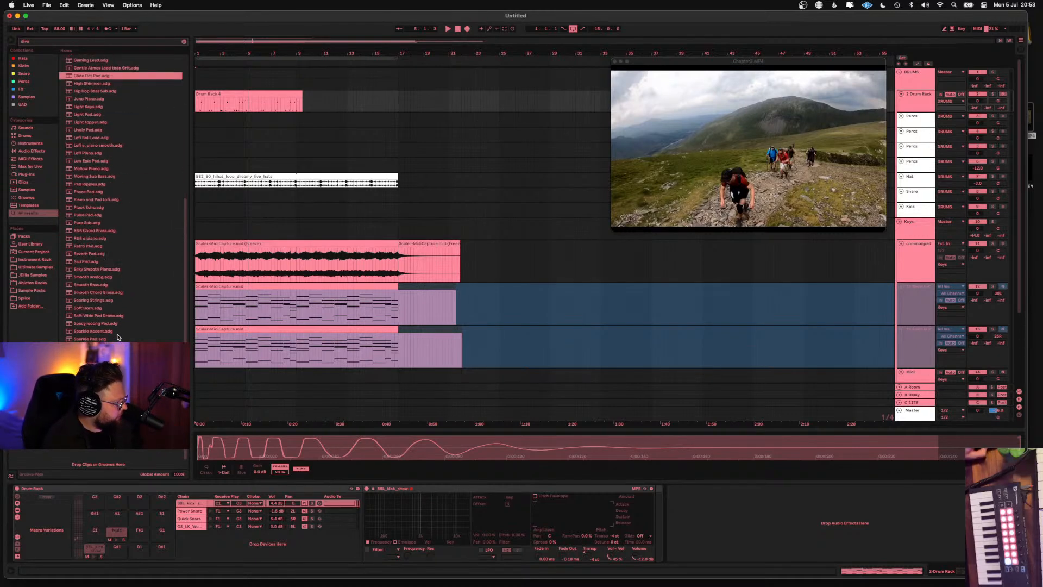
pyautogui.scroll(1, 118, 337)
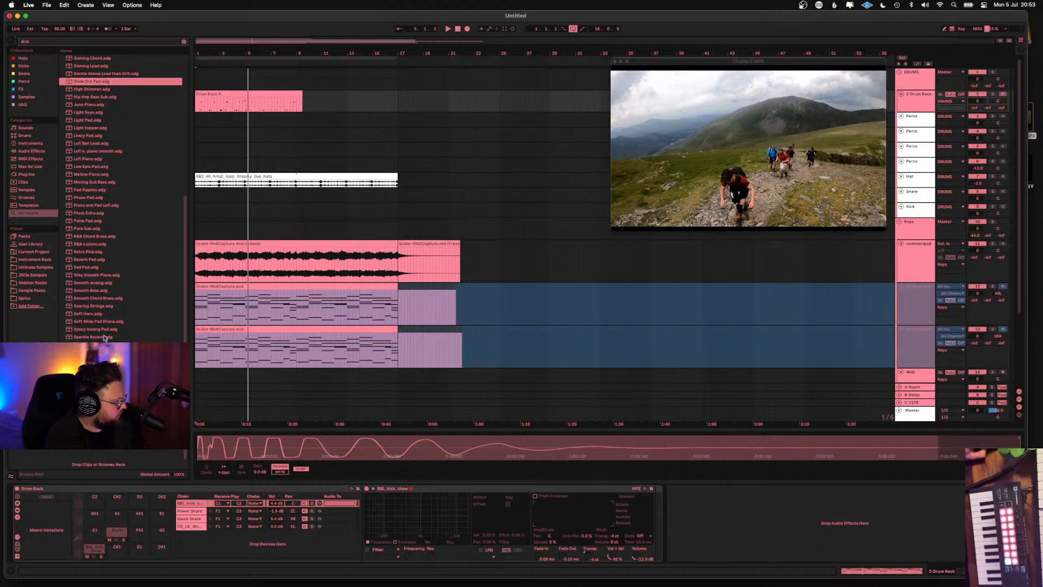
pyautogui.scroll(3, 106, 338)
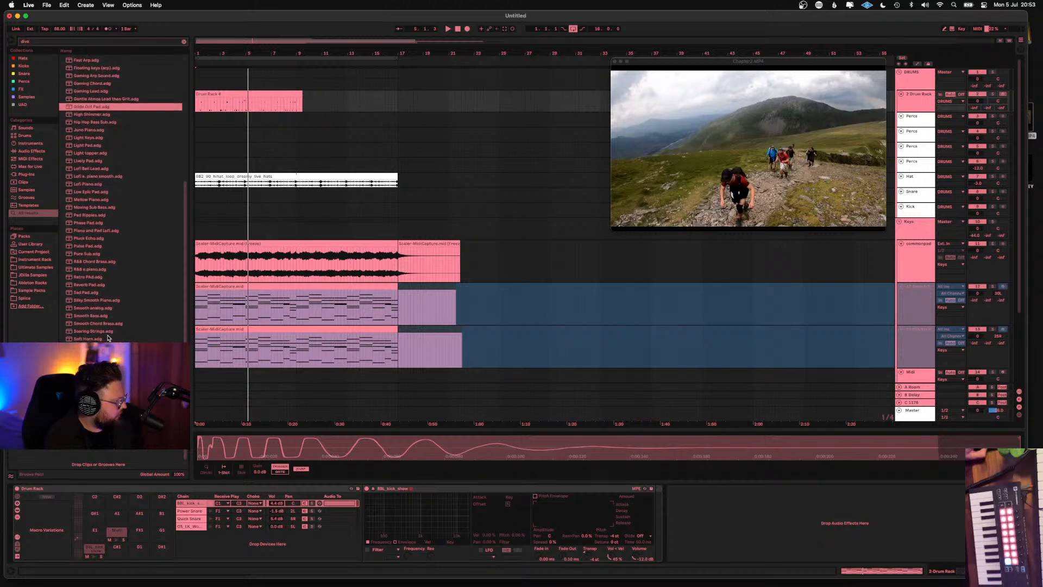
pyautogui.scroll(2, 108, 337)
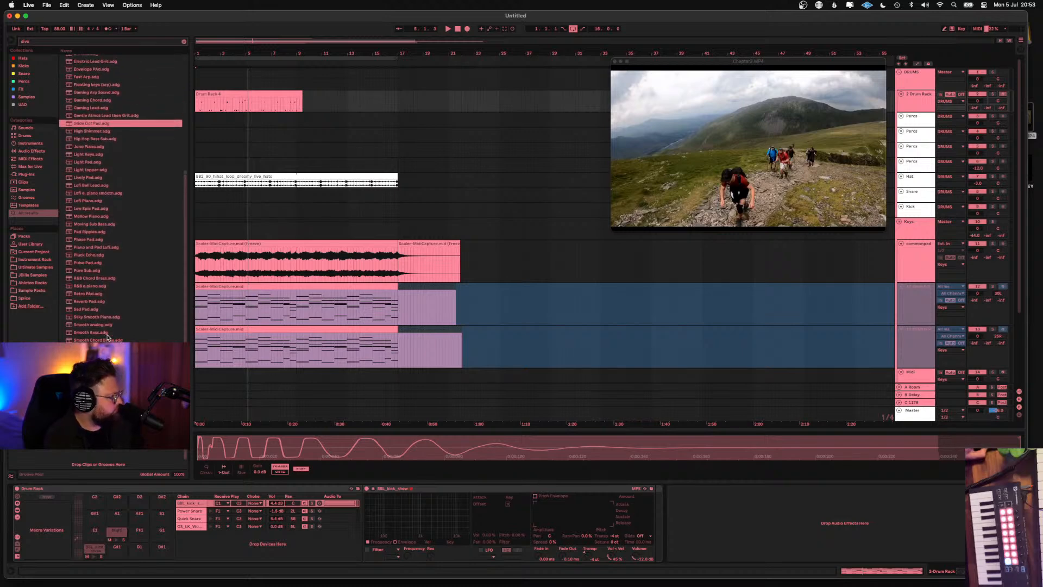
pyautogui.scroll(6, 108, 337)
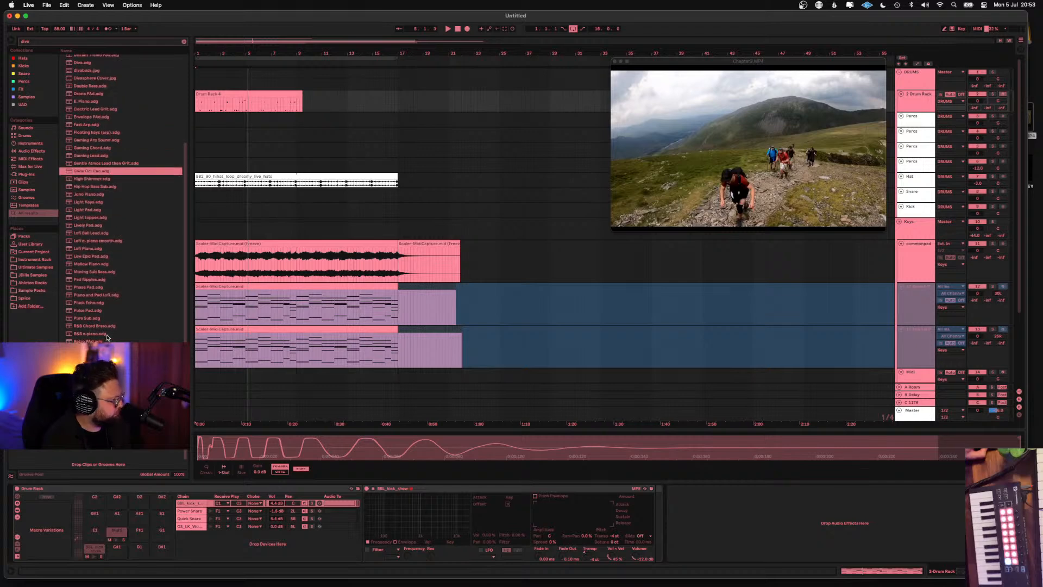
pyautogui.scroll(2, 107, 337)
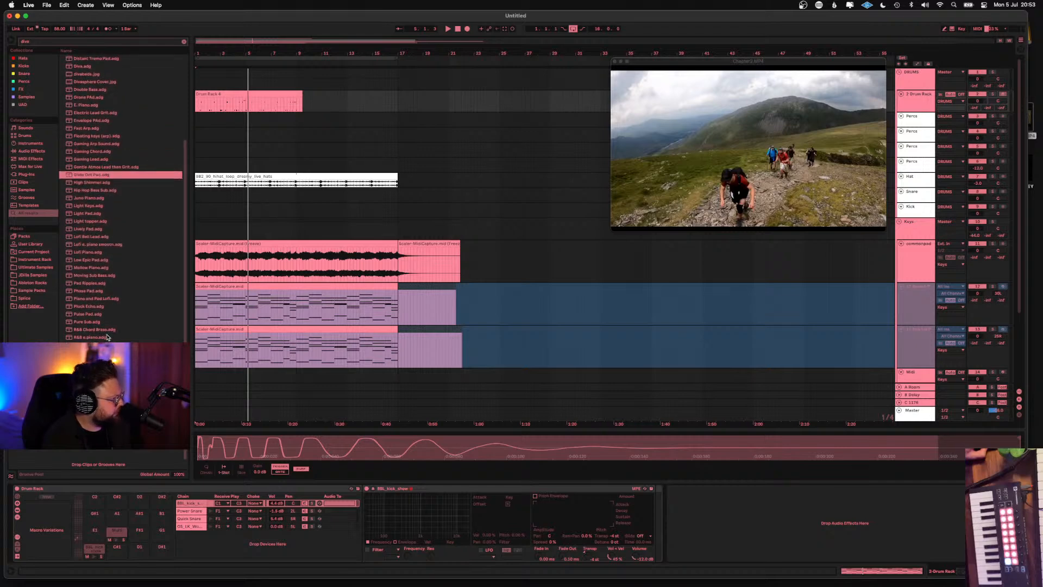
pyautogui.scroll(4, 108, 337)
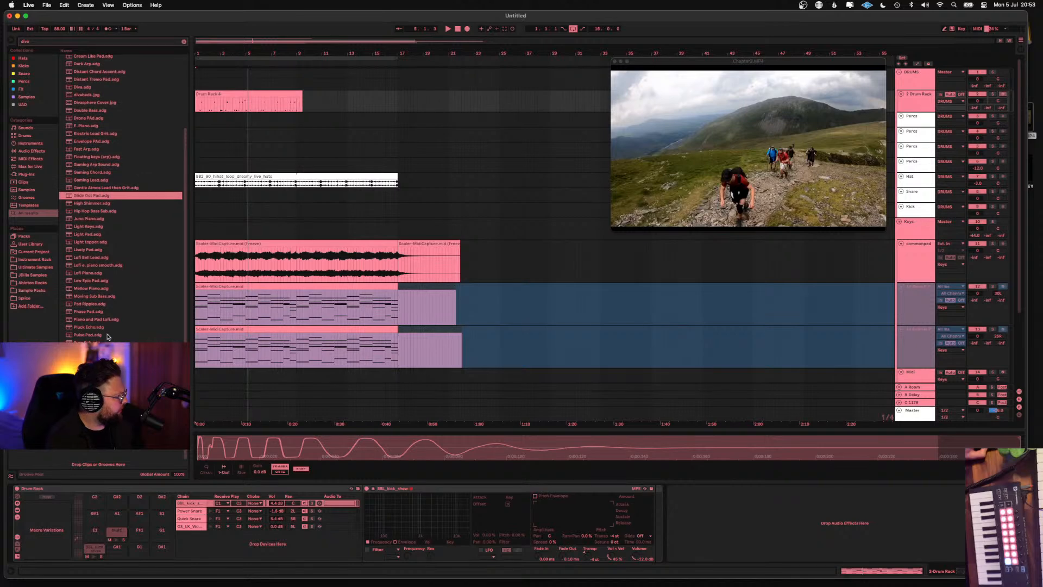
pyautogui.scroll(11, 111, 336)
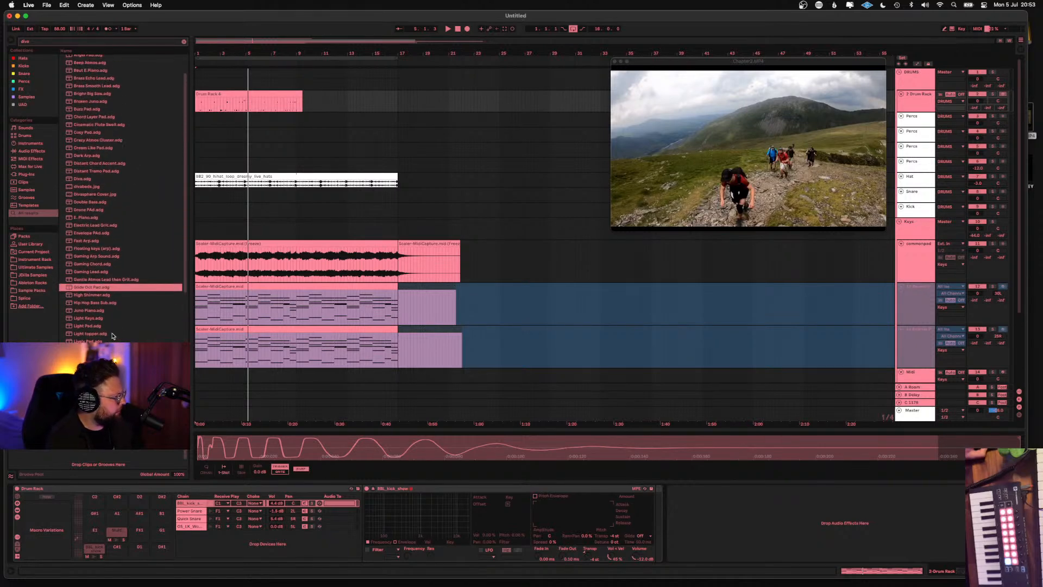
pyautogui.scroll(2, 113, 336)
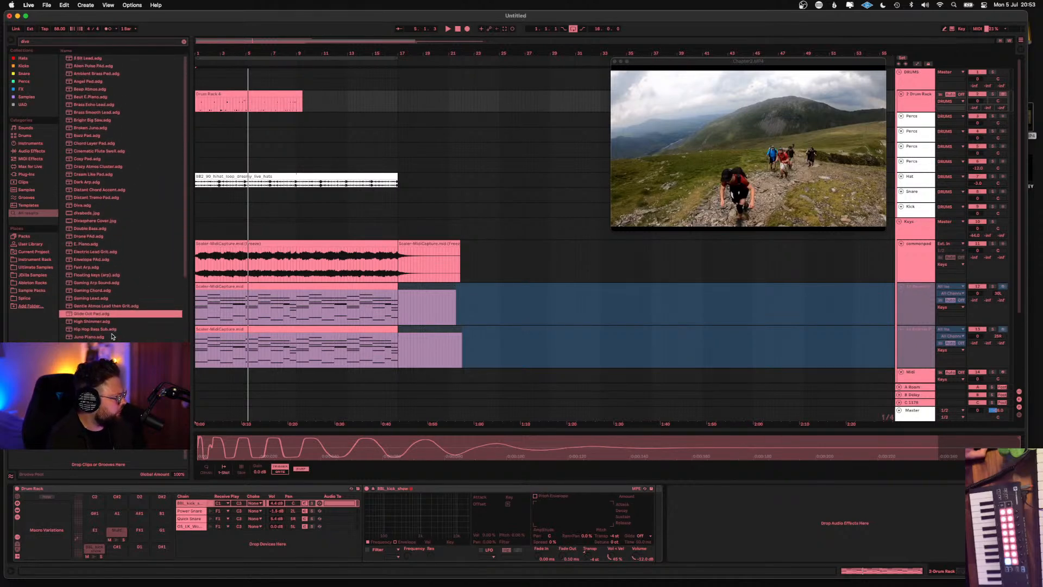
# Load the Dark Arp.adg preset on a new track below the Hip Hop Bass Sub track and increase that track's height
pyautogui.click(85, 183)
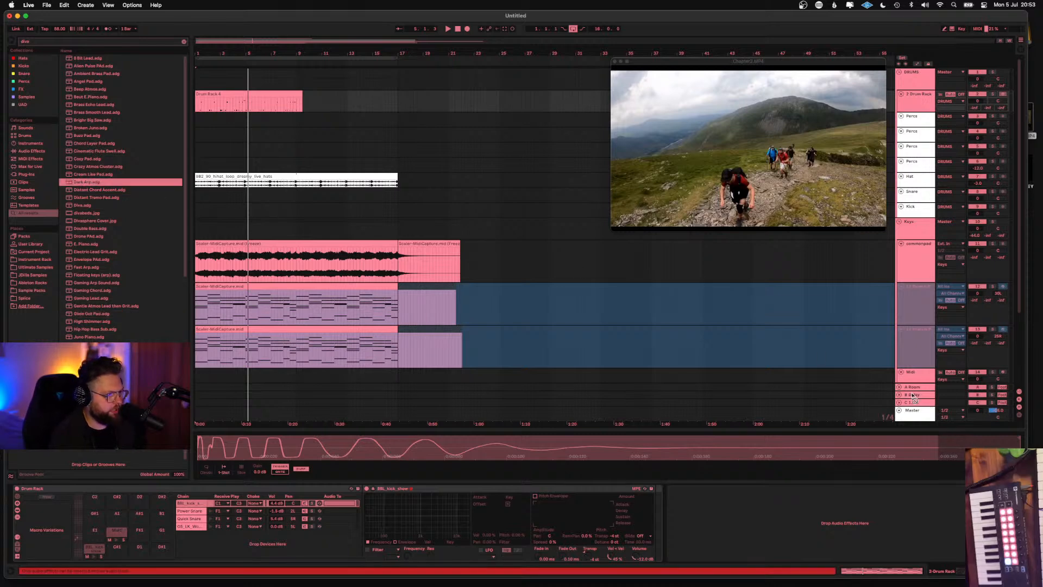
pyautogui.scroll(-2, 917, 391)
pyautogui.scroll(-2, 918, 384)
pyautogui.click(919, 388)
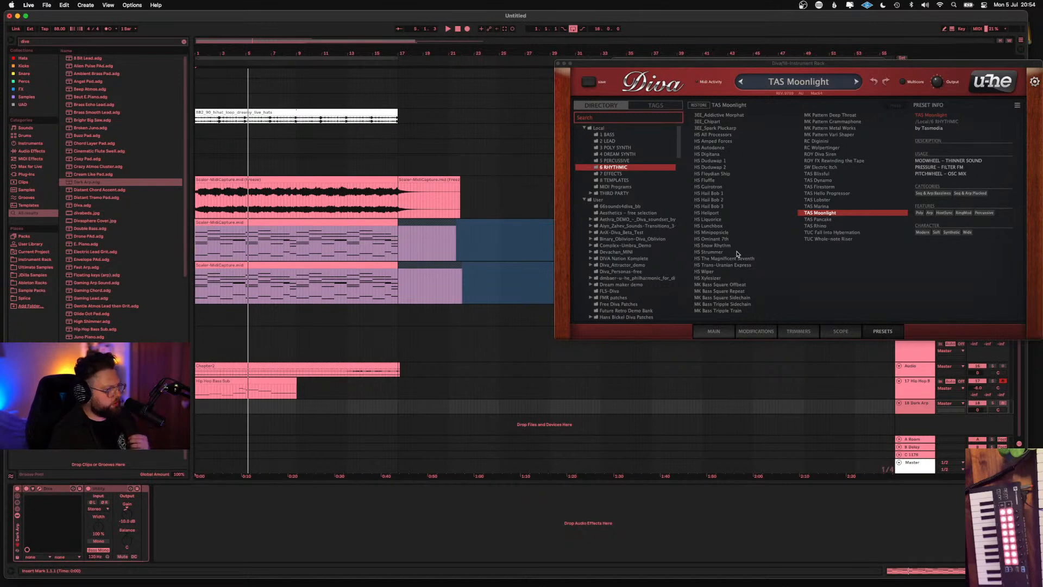
pyautogui.click(558, 63)
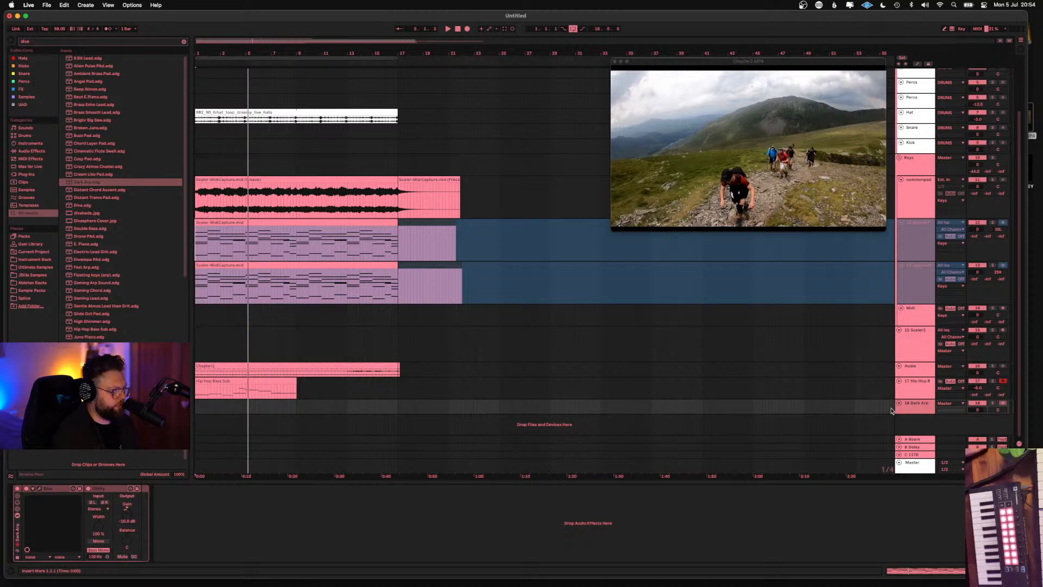
pyautogui.moveTo(907, 414); pyautogui.dragTo(907, 426)
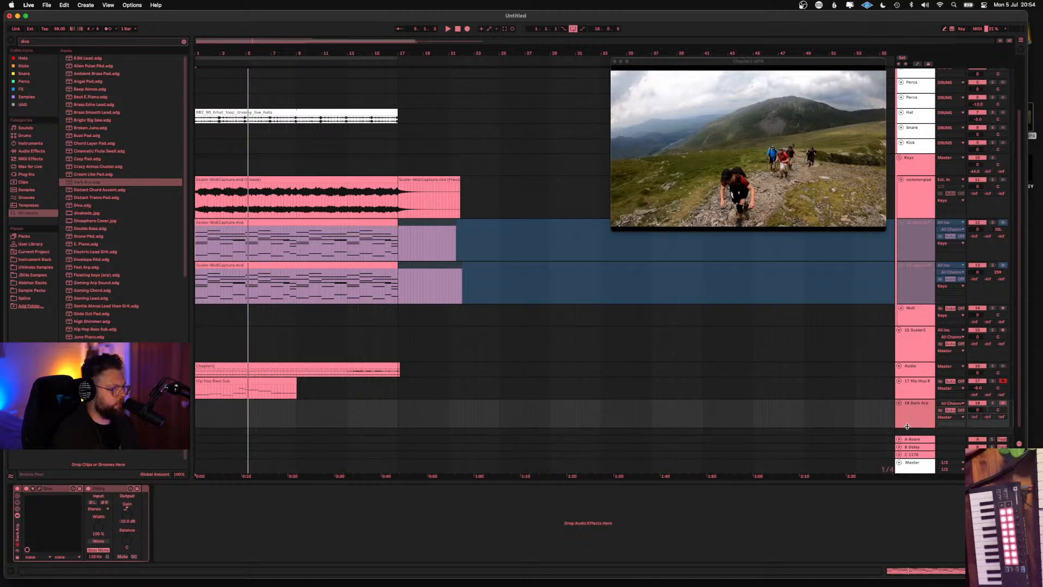
# Copy the lower Scaler-MidiCapture clip to the start of the Dark Arp track and pan that track to the right
pyautogui.click(295, 266)
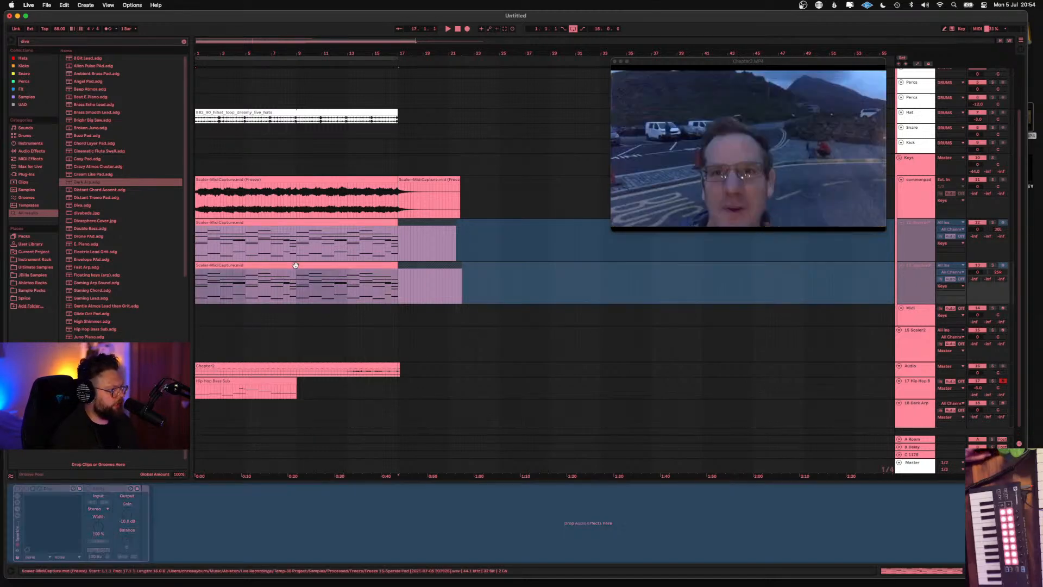
pyautogui.moveTo(295, 265); pyautogui.dragTo(282, 405)
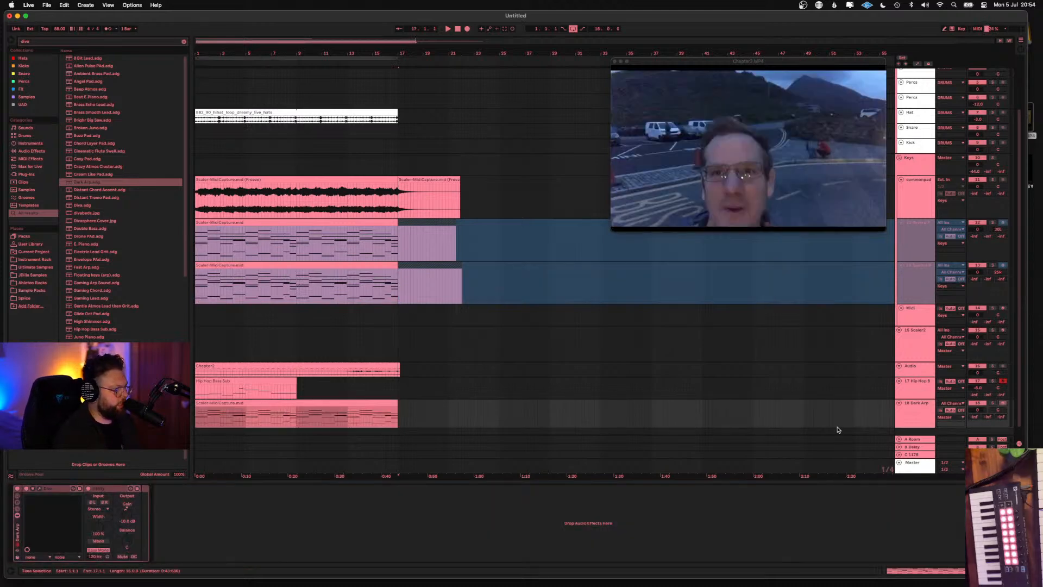
pyautogui.moveTo(996, 412); pyautogui.dragTo(995, 409)
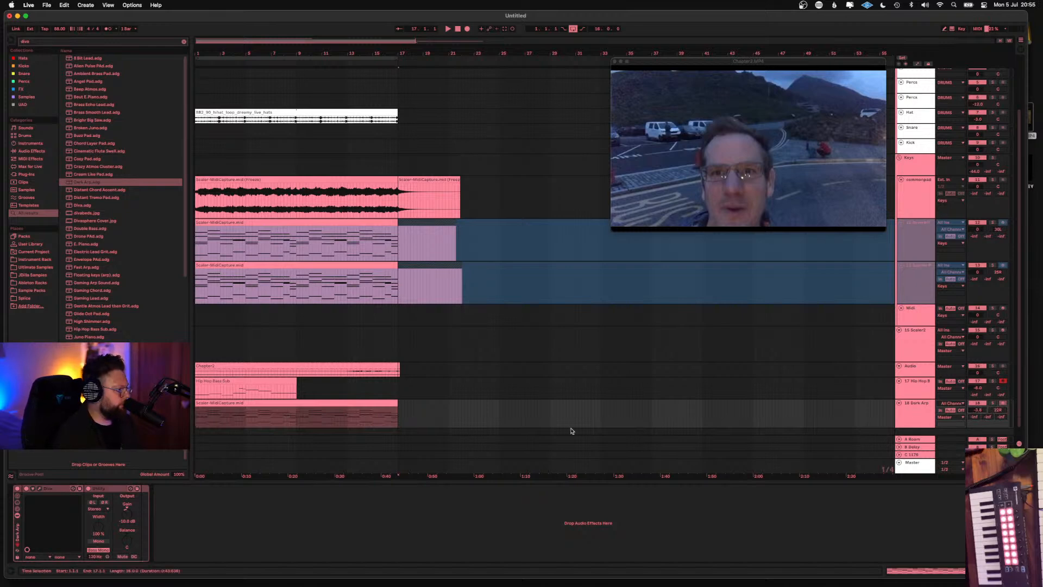
# Play the arrangement, audition the Dark Arp track in solo and adjust its volume against the mix
pyautogui.press('space')
pyautogui.click(992, 403)
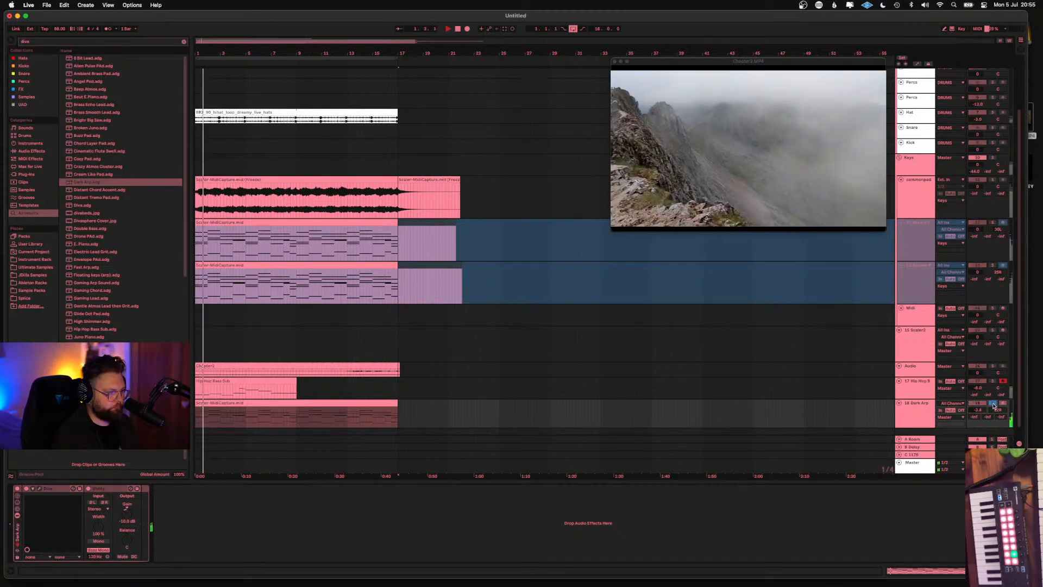
pyautogui.moveTo(978, 410); pyautogui.dragTo(978, 402)
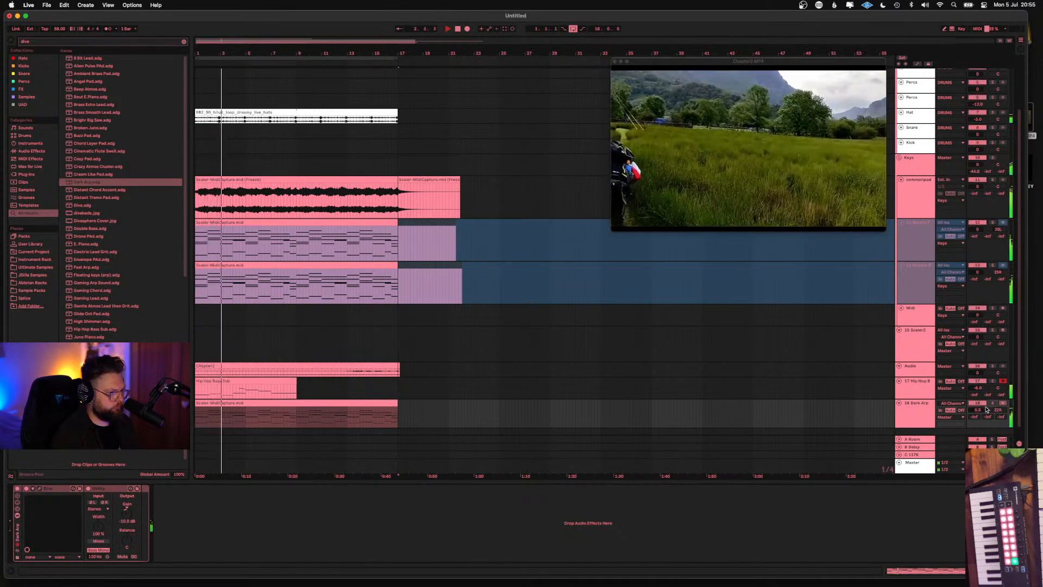
pyautogui.moveTo(978, 410); pyautogui.dragTo(980, 421)
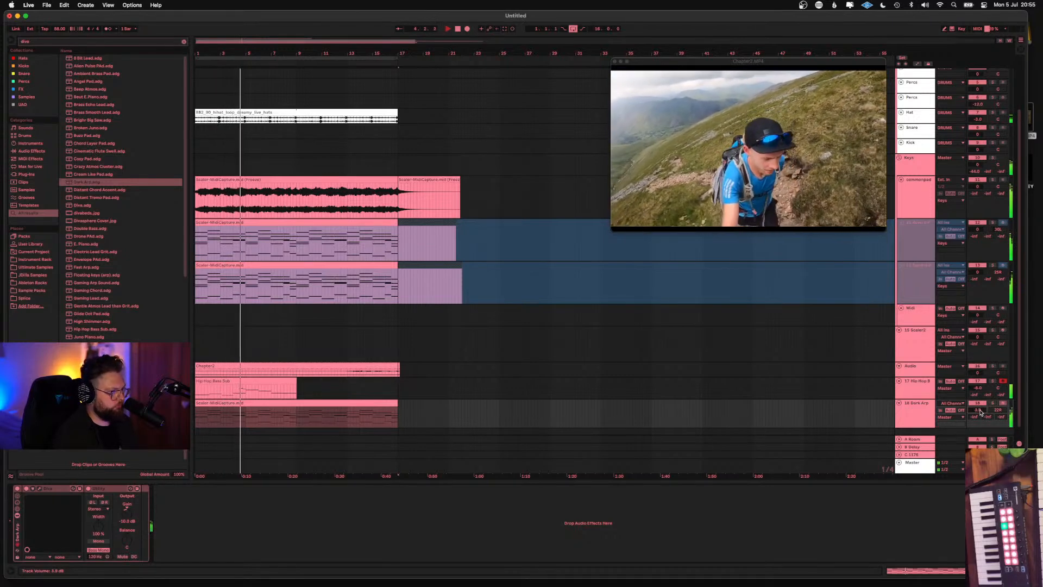
# Transpose all notes in the Dark Arp clip up one octave and lower the track's volume in the arrangement while it plays
pyautogui.click(302, 404)
pyautogui.doubleClick(280, 405)
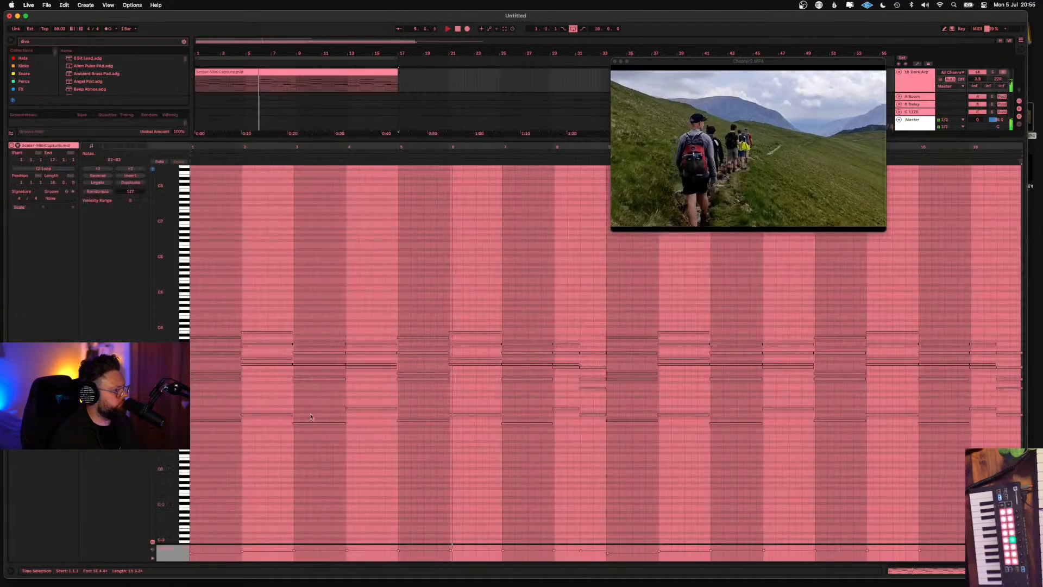
pyautogui.click(353, 428)
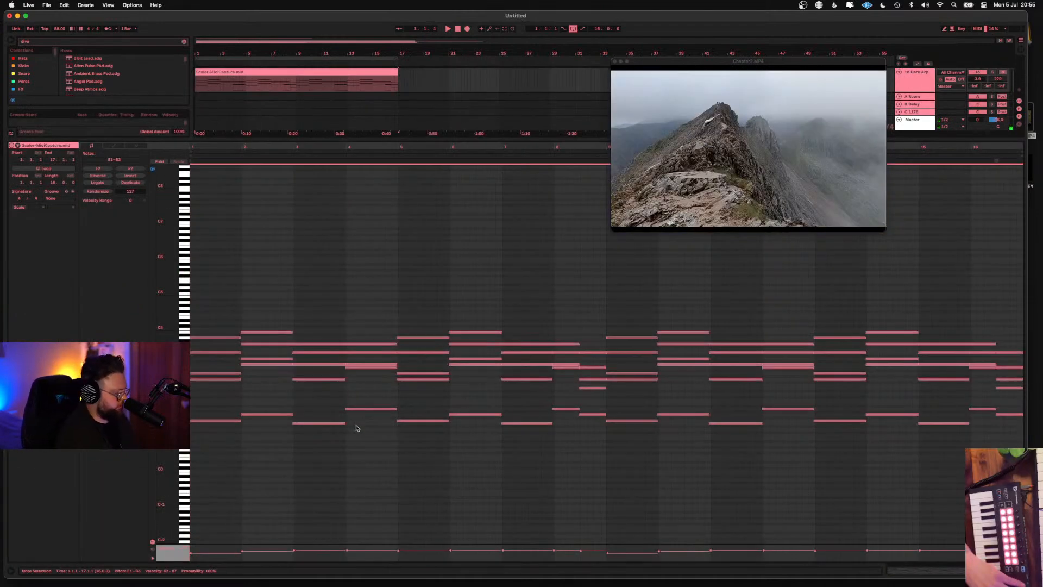
pyautogui.hotkey('shift', 'Up')
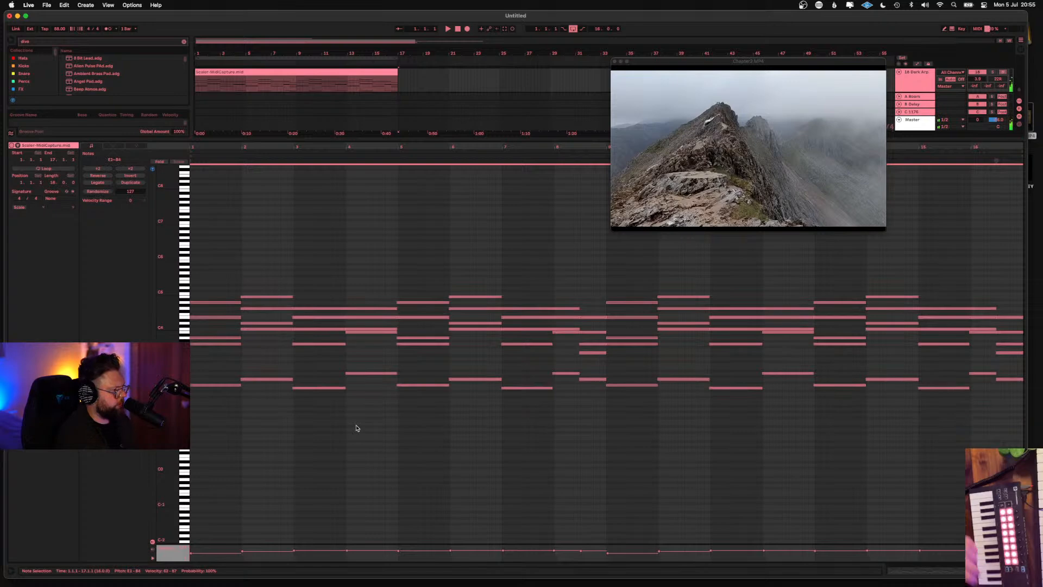
pyautogui.press('space')
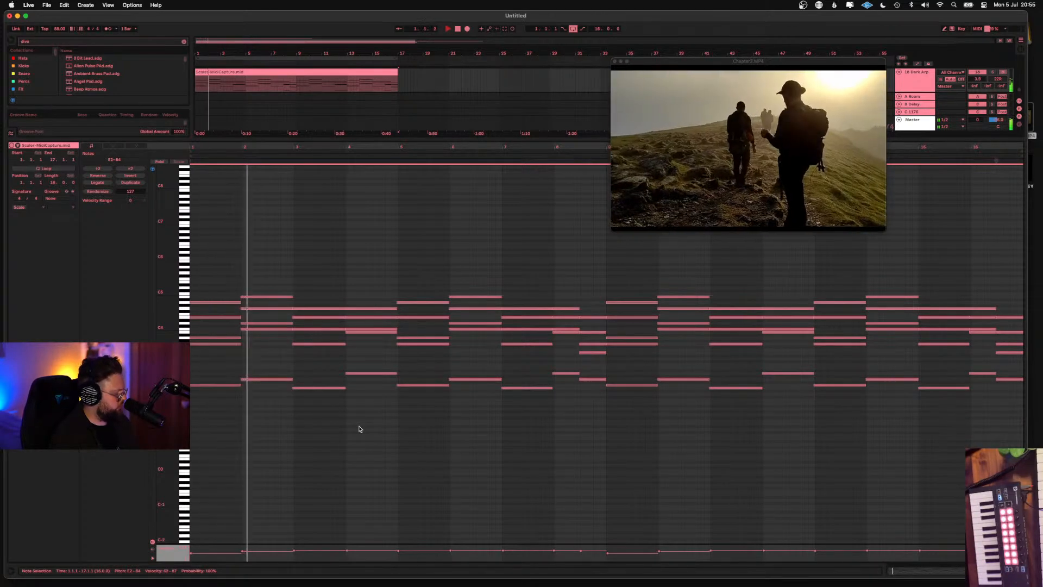
pyautogui.hotkey('shift', 'Tab')
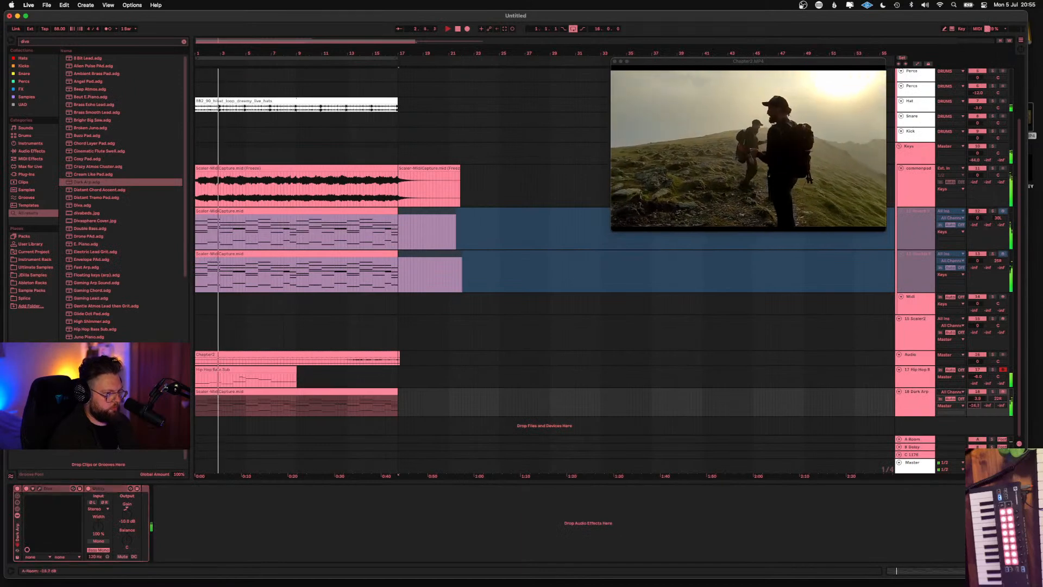
pyautogui.moveTo(988, 406)
pyautogui.mouseDown()
pyautogui.moveTo(1000, 407)
pyautogui.moveTo(978, 405)
pyautogui.moveTo(978, 420)
pyautogui.mouseUp()
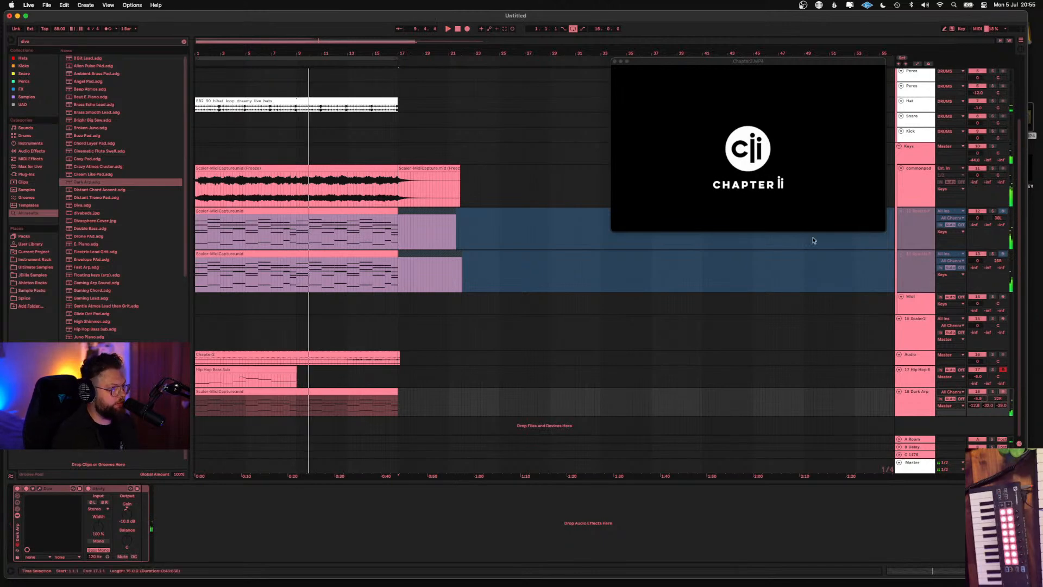
# Close the Chapter2.MP4 video window and resize the Live window so the desktop icons beside it are accessible
pyautogui.click(614, 60)
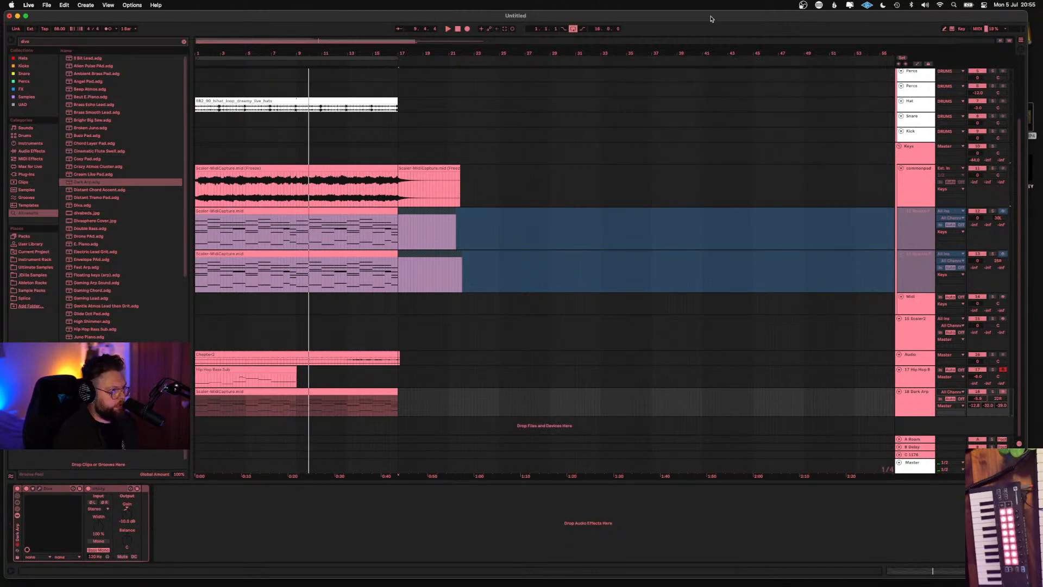
pyautogui.moveTo(710, 19); pyautogui.dragTo(695, 19)
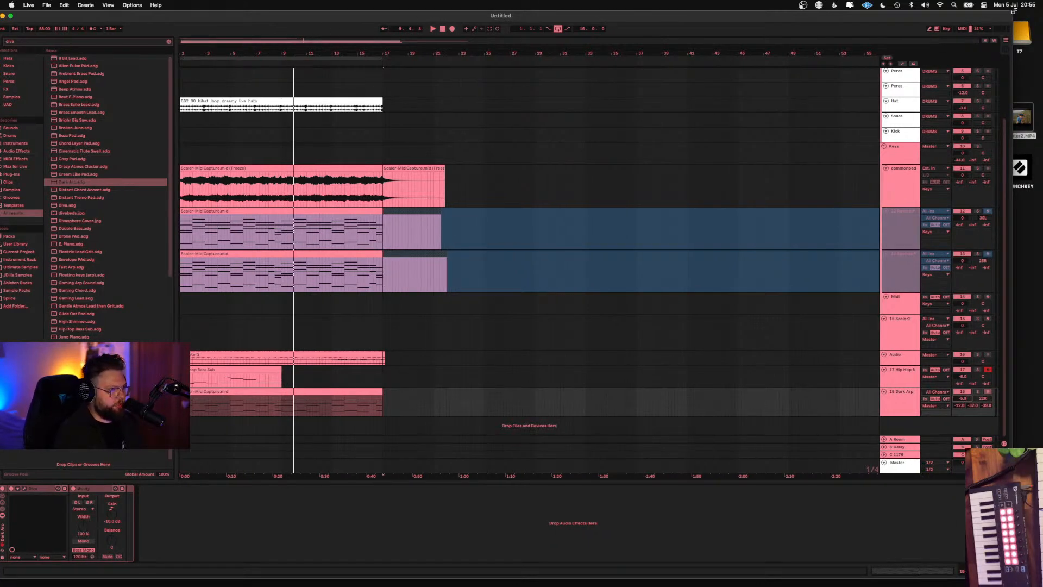
pyautogui.moveTo(1014, 10); pyautogui.dragTo(896, 39)
pyautogui.moveTo(798, 48); pyautogui.dragTo(839, 29)
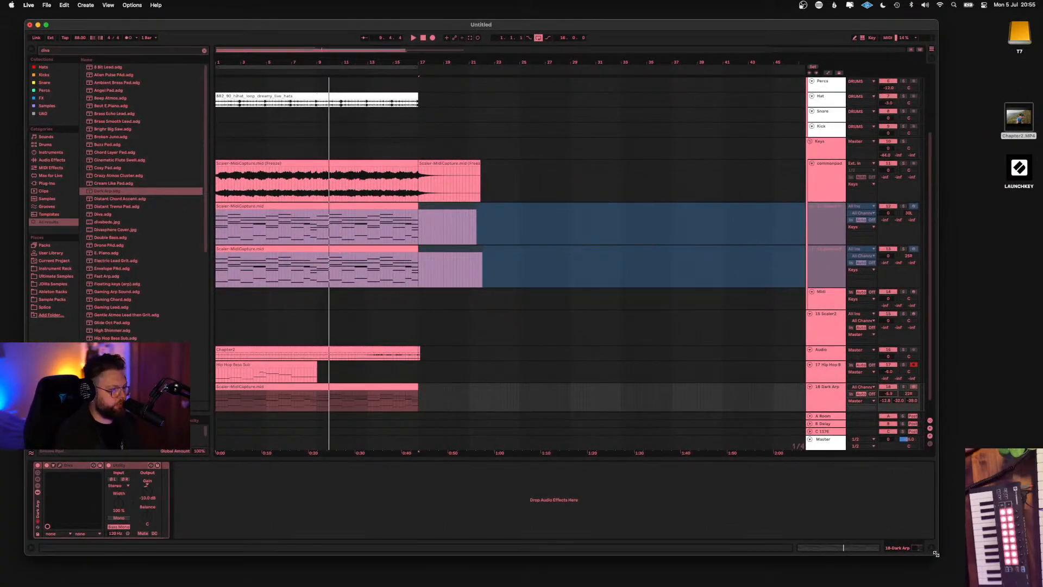
pyautogui.moveTo(936, 553); pyautogui.dragTo(1006, 570)
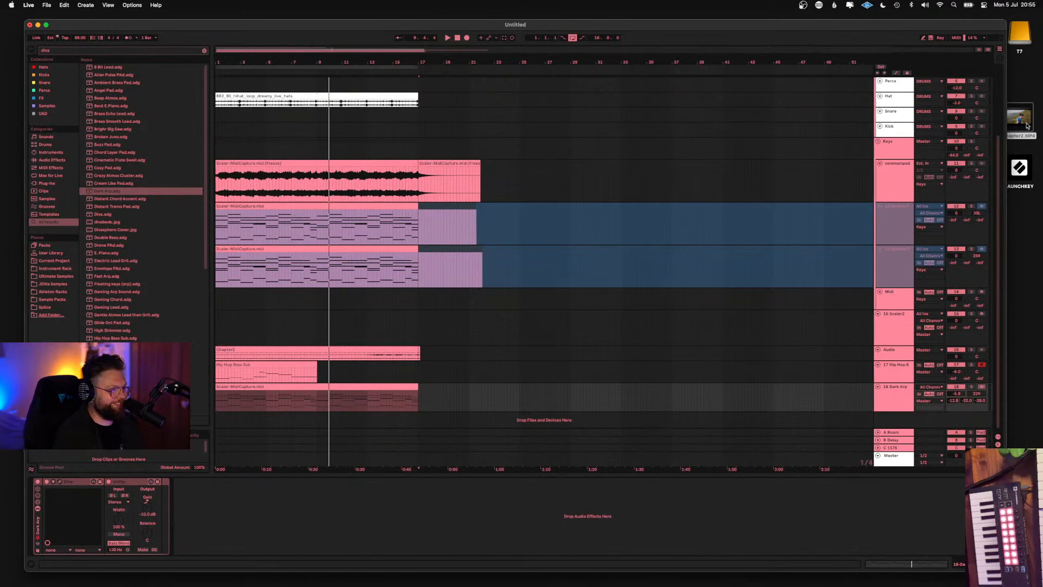
pyautogui.scroll(-1, 933, 160)
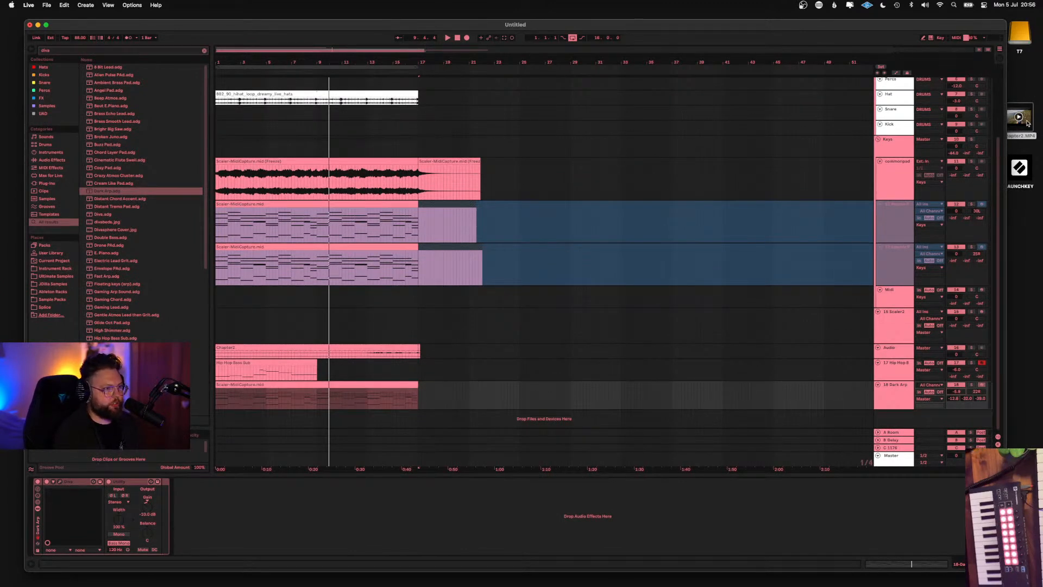
pyautogui.click(1025, 100)
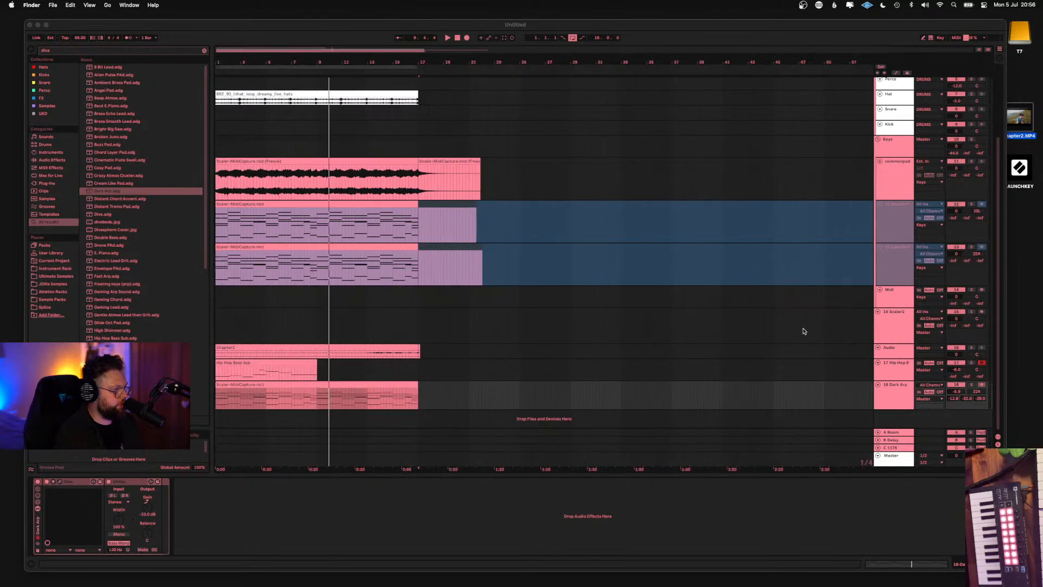
pyautogui.click(900, 350)
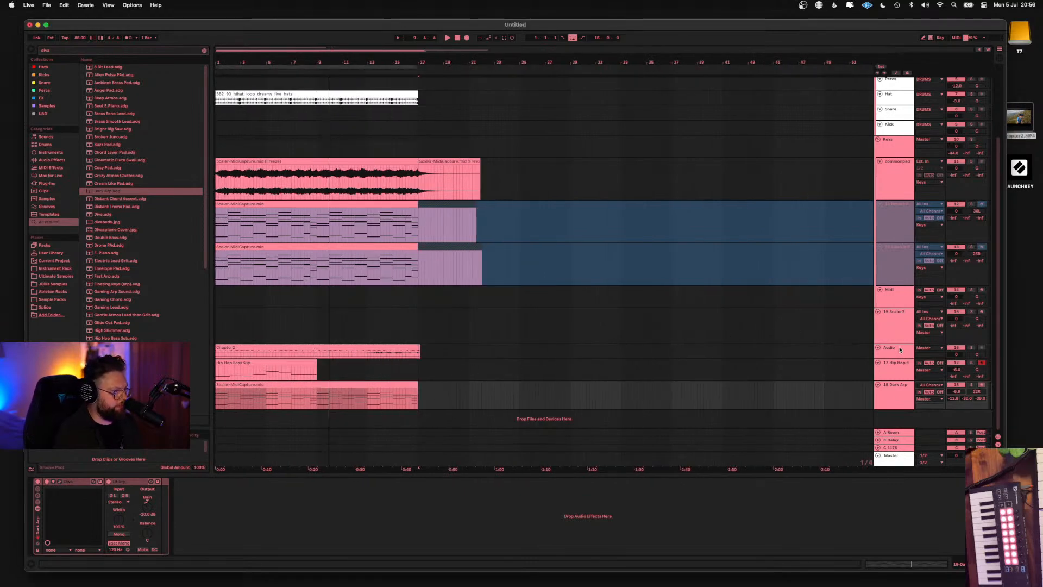
# Play the arrangement, load the Fast Arp.adg preset on a new track below Dark Arp and close its Diva plug-in window
pyautogui.press('space')
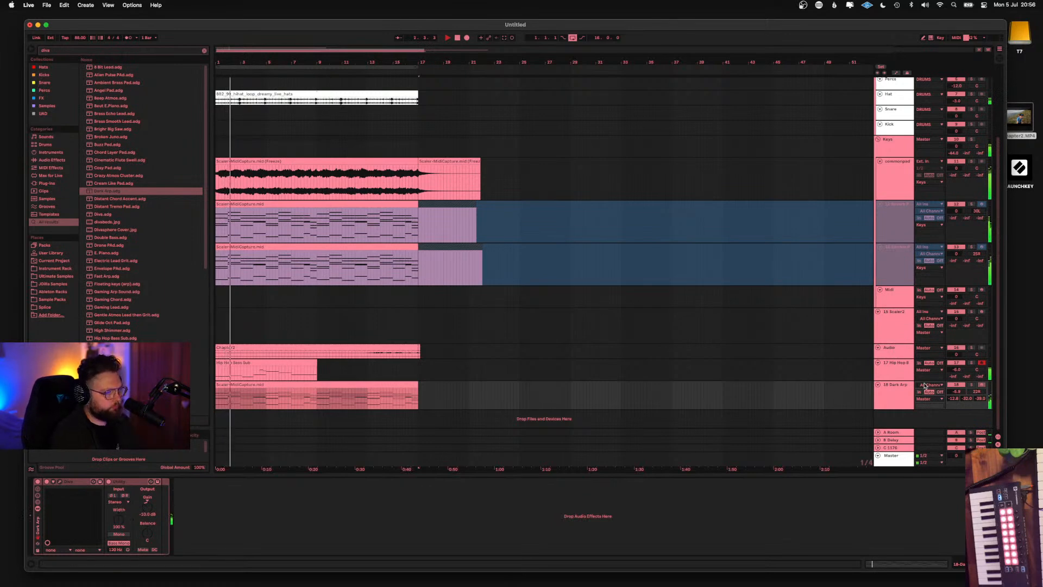
pyautogui.click(905, 386)
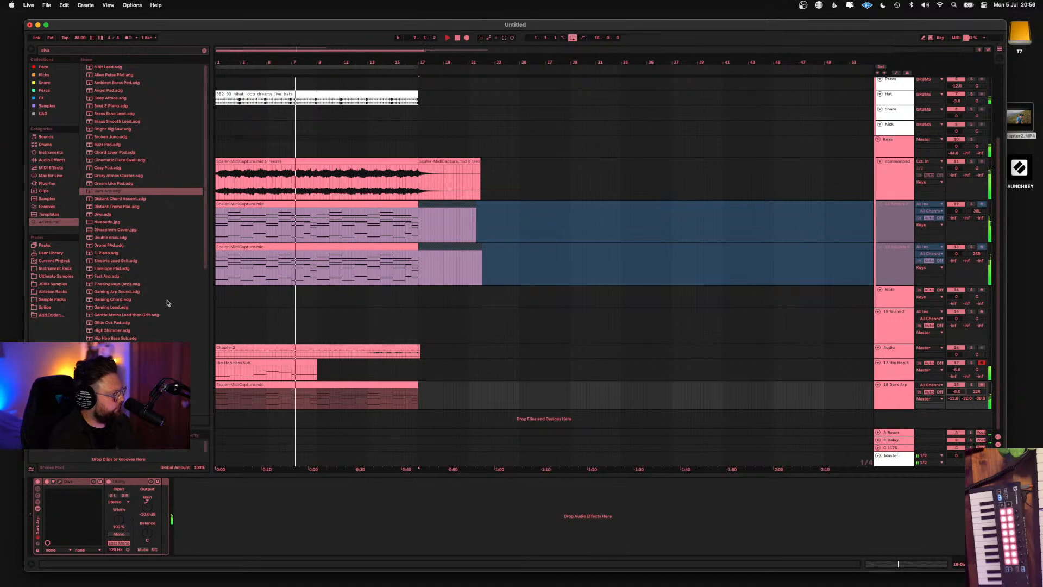
pyautogui.click(99, 276)
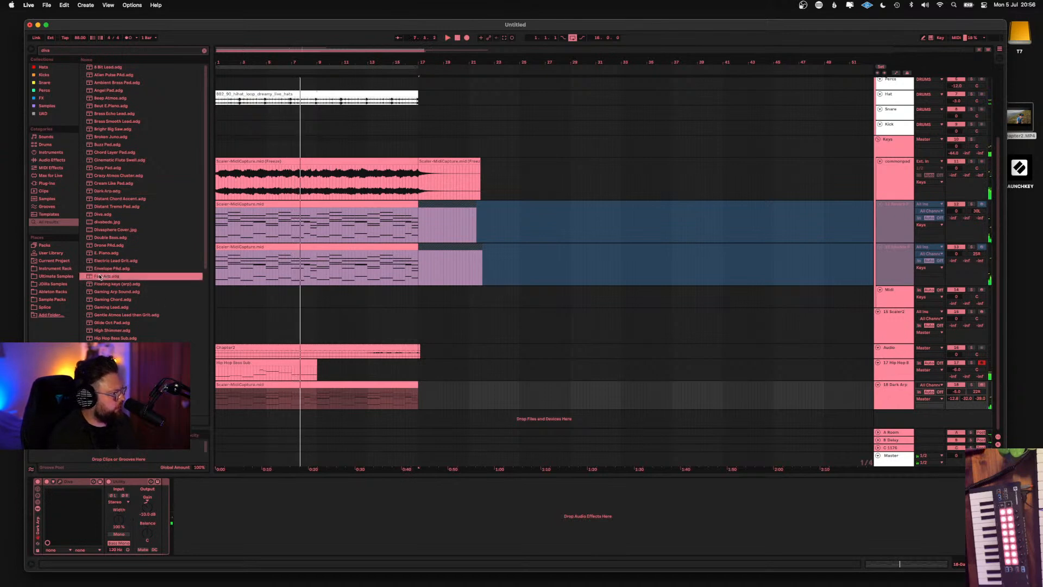
pyautogui.moveTo(100, 276); pyautogui.dragTo(891, 417)
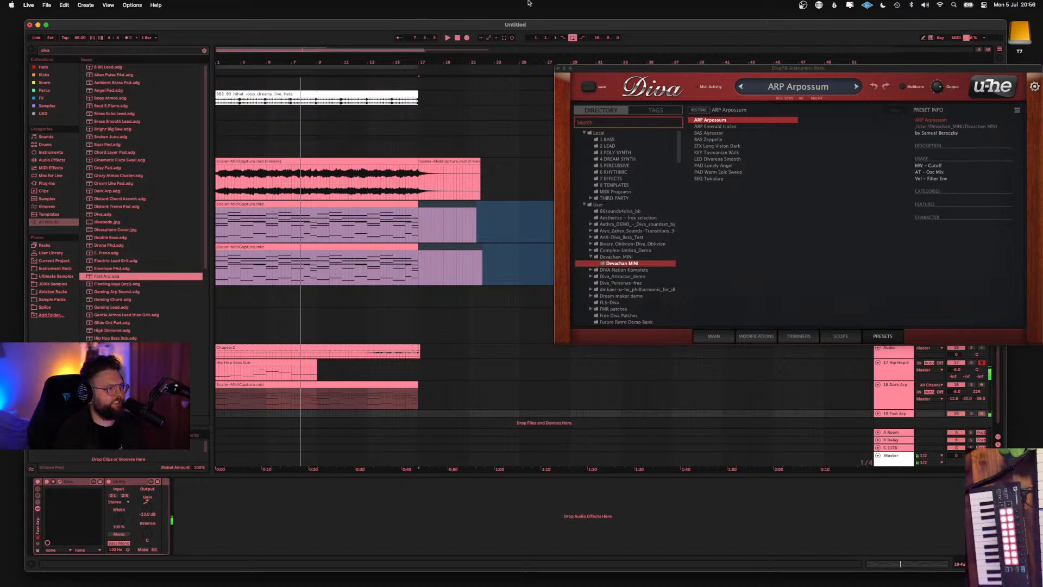
pyautogui.click(557, 68)
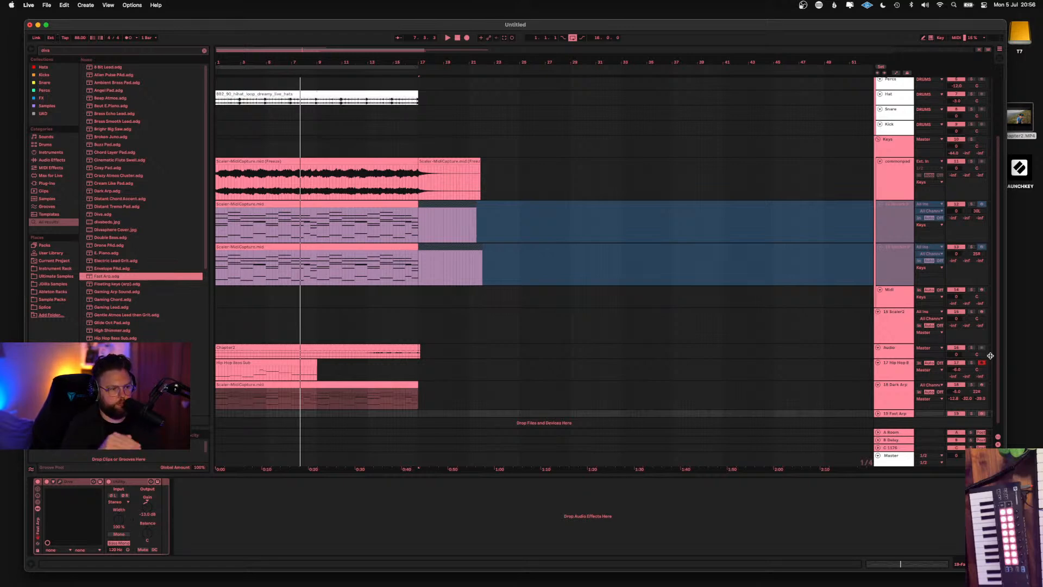
# Examine the Scaler2 track, the frozen pad track's input options and the device chain on the Keys group
pyautogui.click(884, 329)
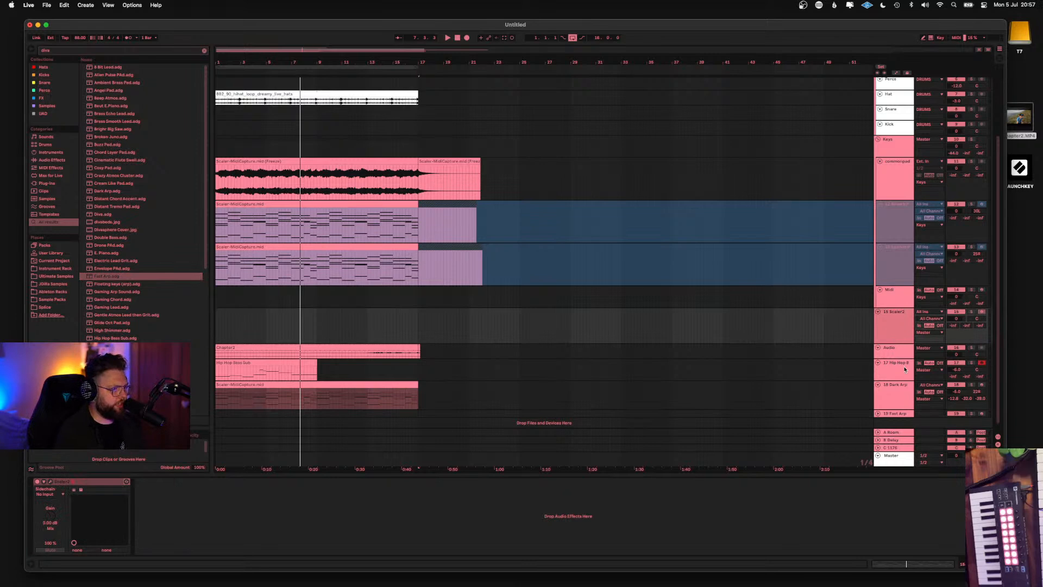
pyautogui.scroll(-1, 891, 416)
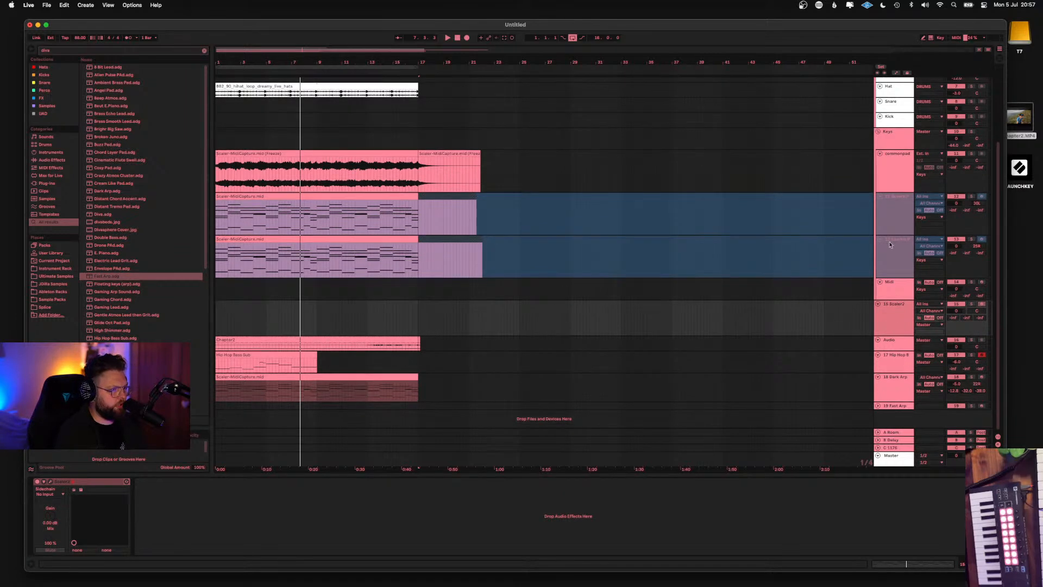
pyautogui.click(881, 172)
pyautogui.moveTo(905, 191); pyautogui.dragTo(905, 198)
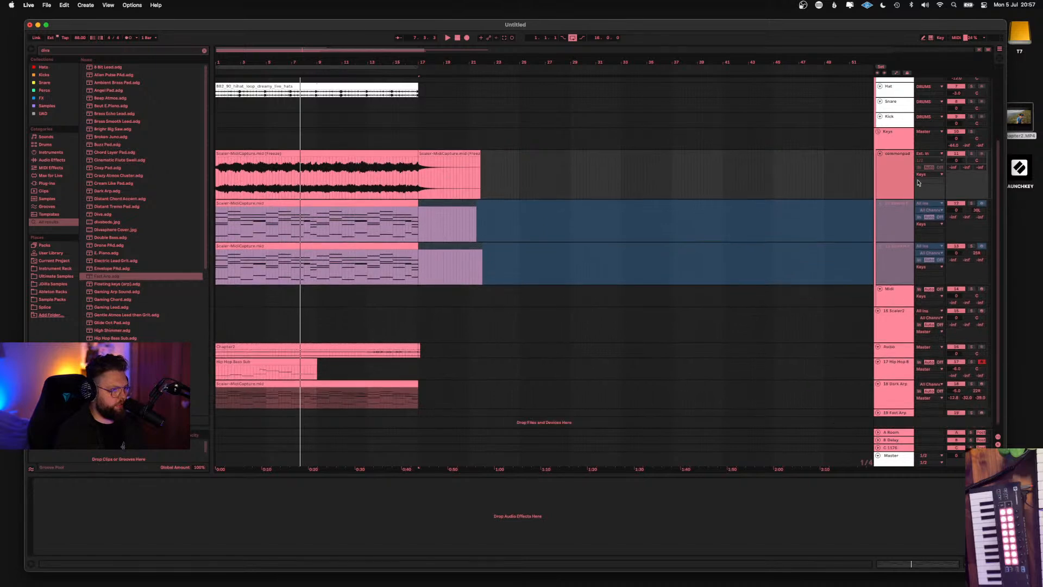
pyautogui.click(927, 154)
pyautogui.click(928, 147)
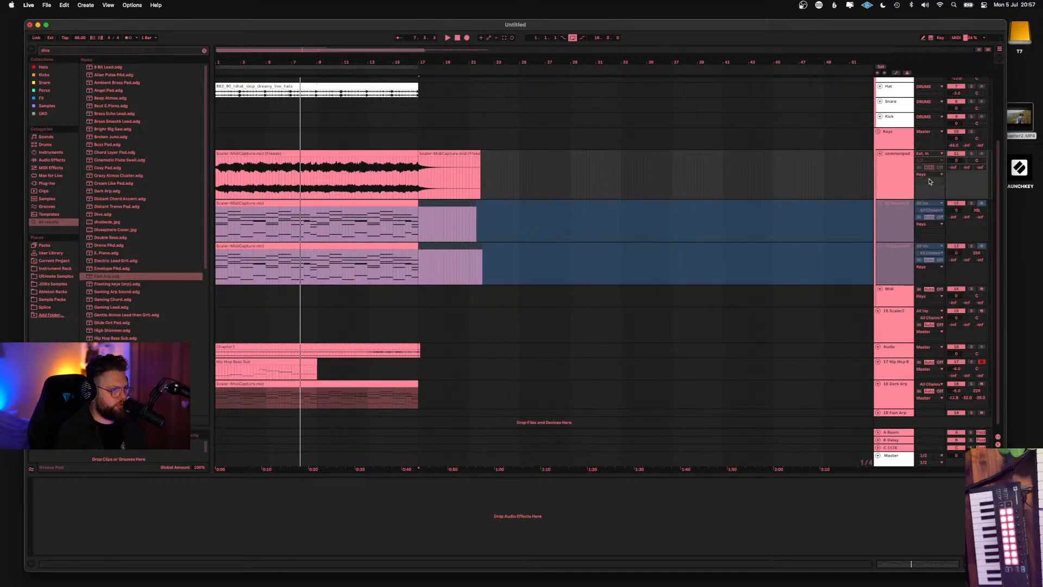
pyautogui.moveTo(929, 197)
pyautogui.mouseDown()
pyautogui.moveTo(929, 218)
pyautogui.moveTo(923, 187)
pyautogui.mouseUp()
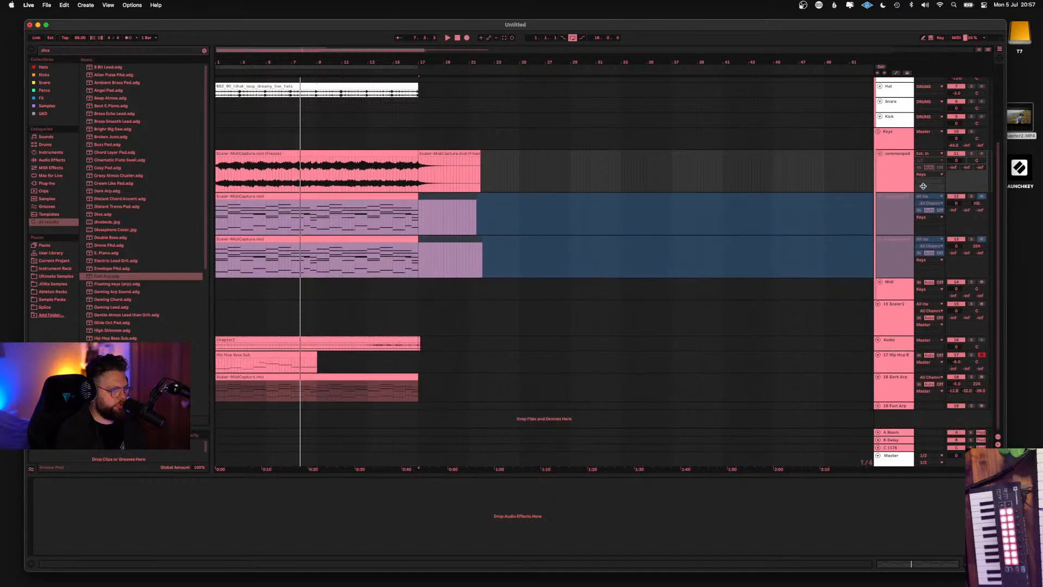
pyautogui.click(901, 147)
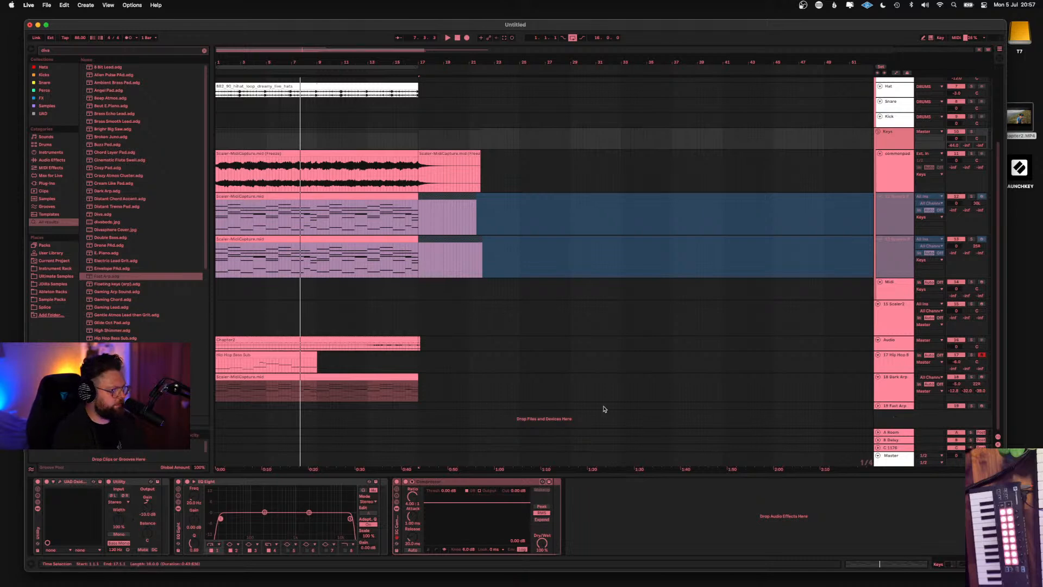
# Increase the Fast Arp track's height and set its MIDI input to the Scaler2 track with the Scaler2 plug-in as source
pyautogui.moveTo(889, 408); pyautogui.dragTo(895, 436)
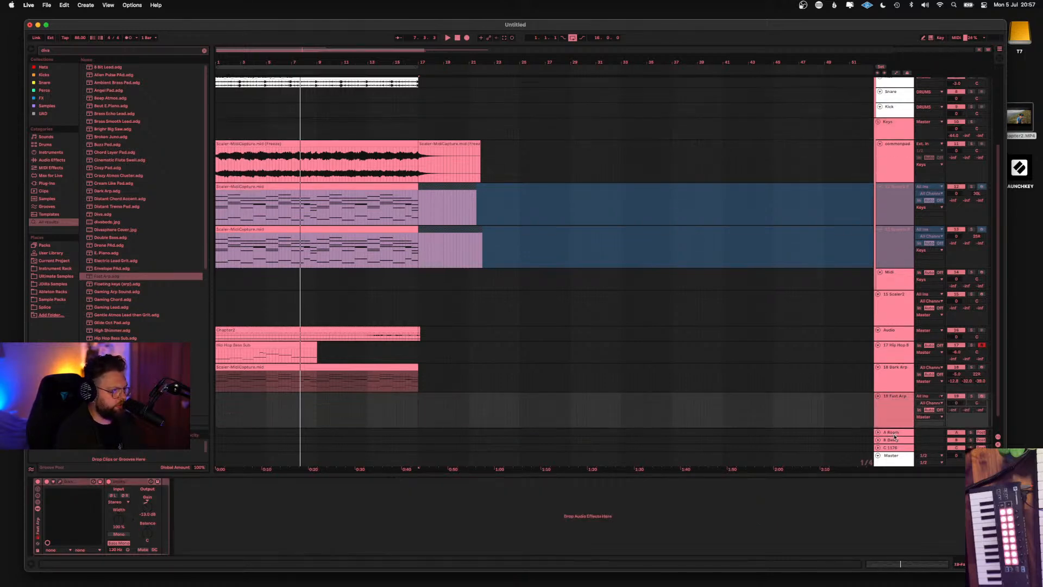
pyautogui.click(925, 399)
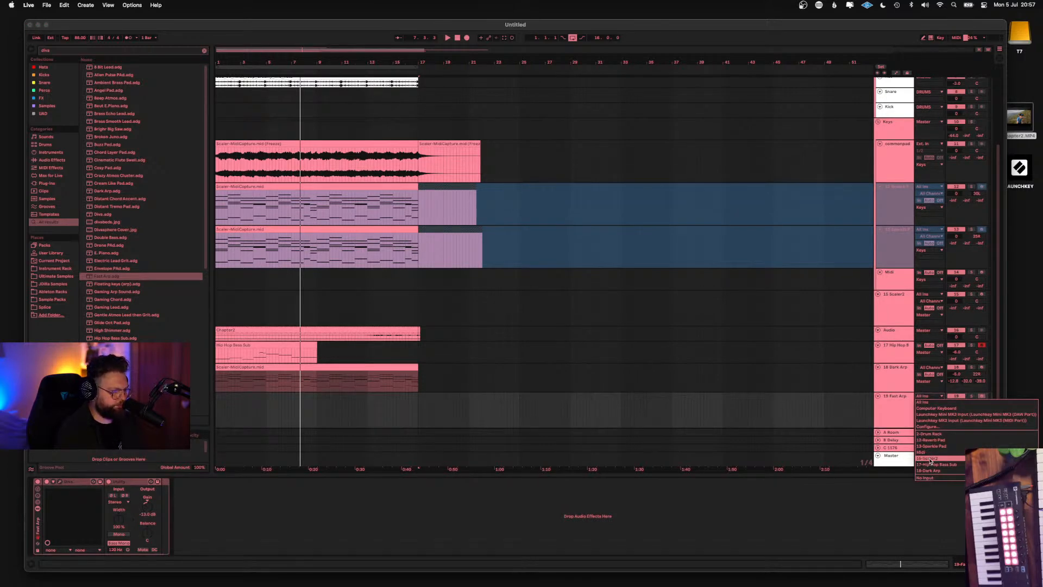
pyautogui.click(930, 459)
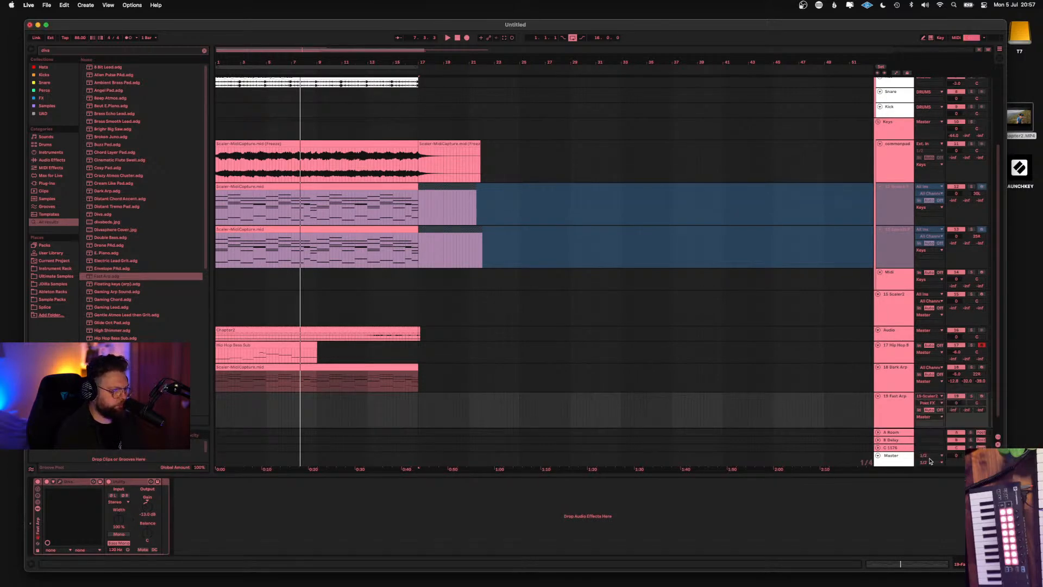
pyautogui.click(926, 403)
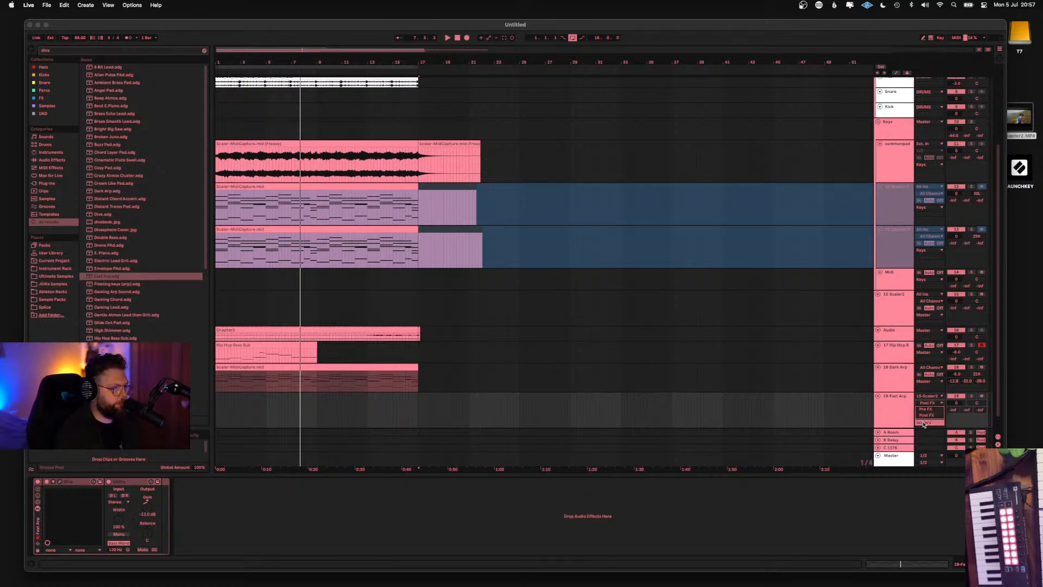
pyautogui.click(923, 423)
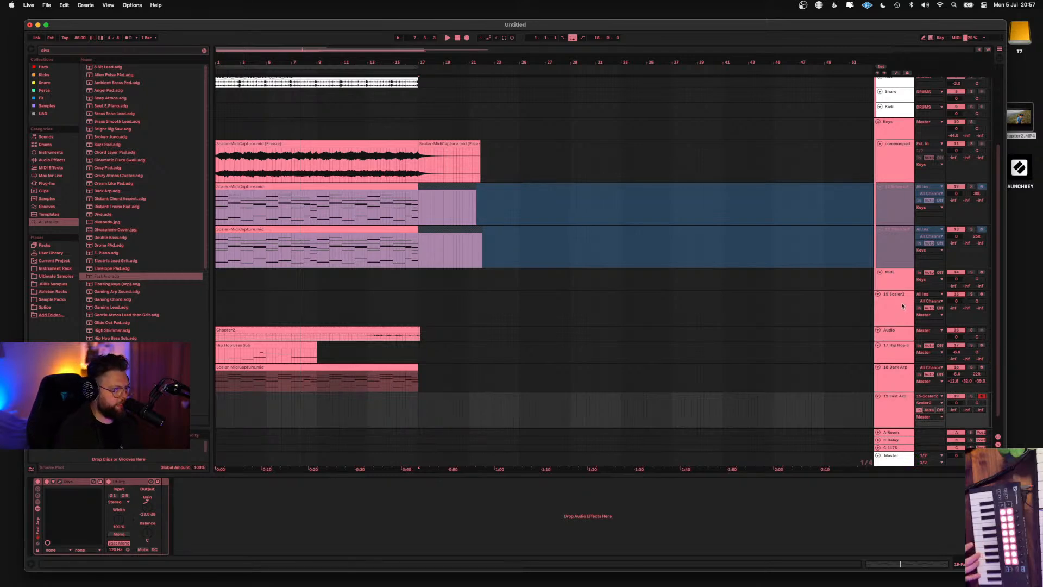
# Open the chord voicings editor of the Scaler2 plug-in and raise all five pattern chords to octave 4
pyautogui.click(668, 308)
pyautogui.click(77, 490)
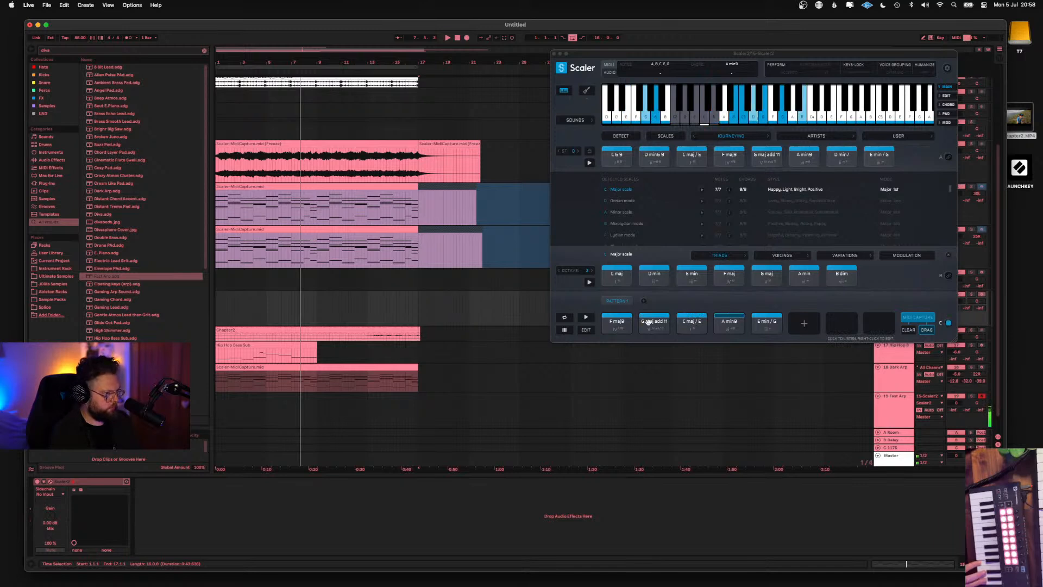
pyautogui.click(587, 329)
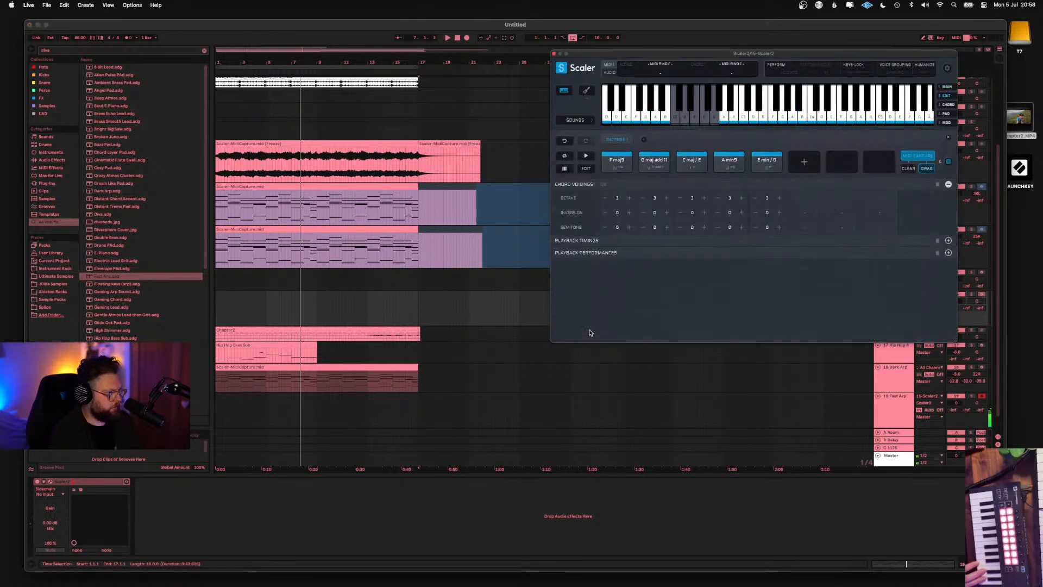
pyautogui.click(629, 196)
pyautogui.click(667, 196)
pyautogui.click(704, 197)
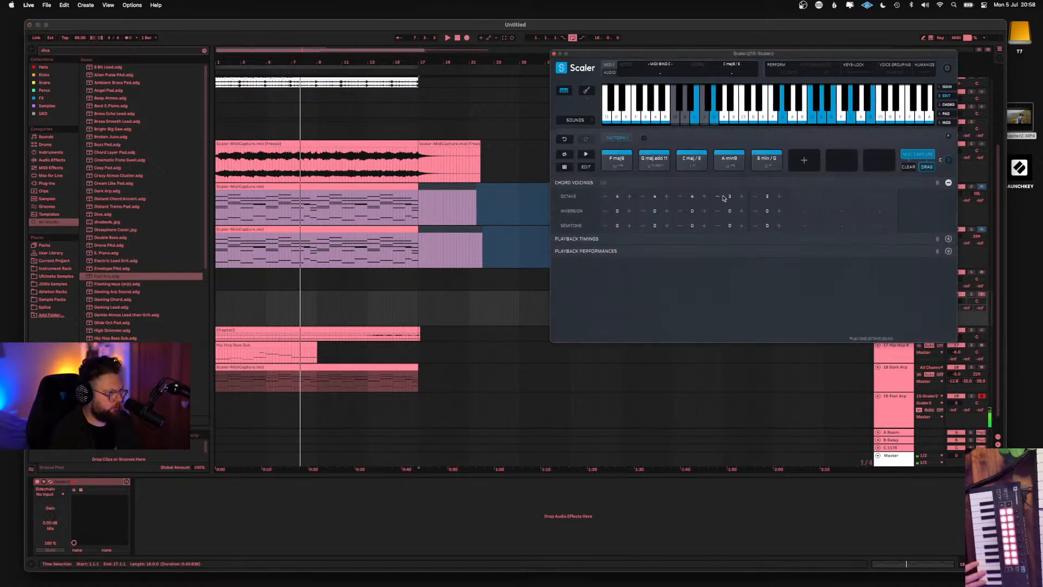
pyautogui.click(742, 197)
pyautogui.click(780, 197)
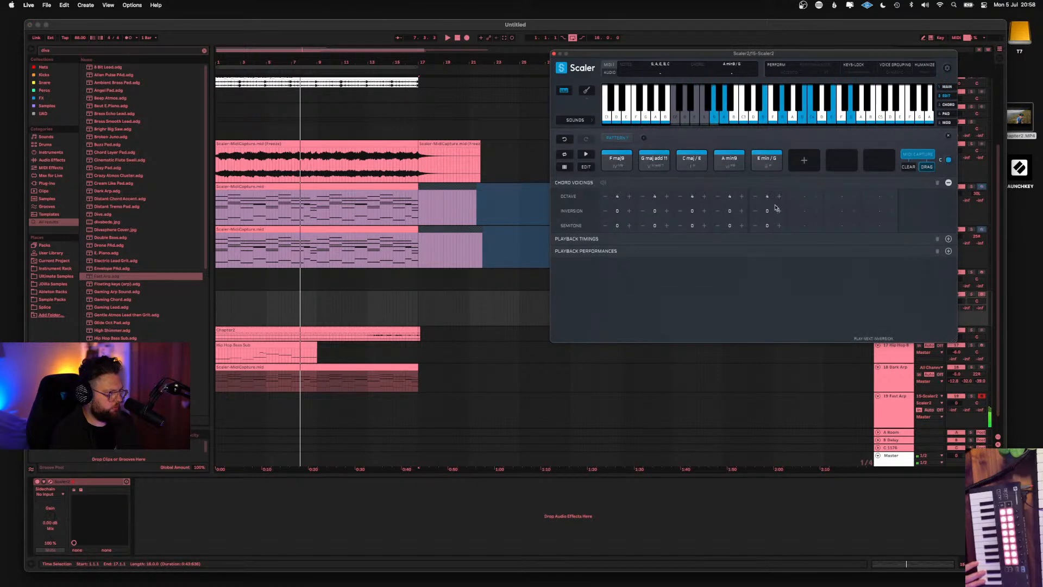
# Set the inversion of all five Scaler2 pattern chords to 1
pyautogui.click(629, 211)
pyautogui.click(666, 211)
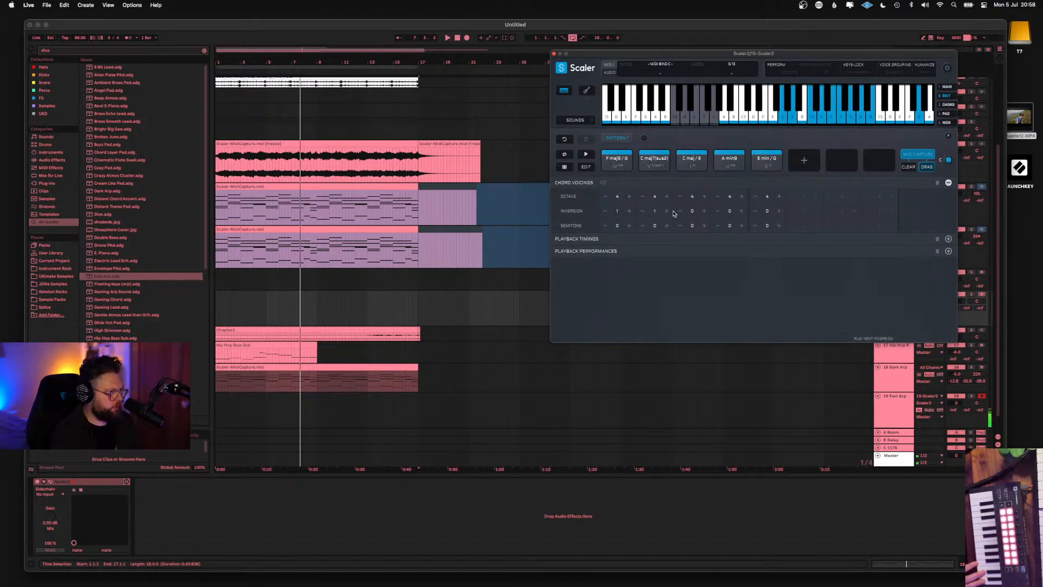
pyautogui.click(704, 211)
pyautogui.click(741, 211)
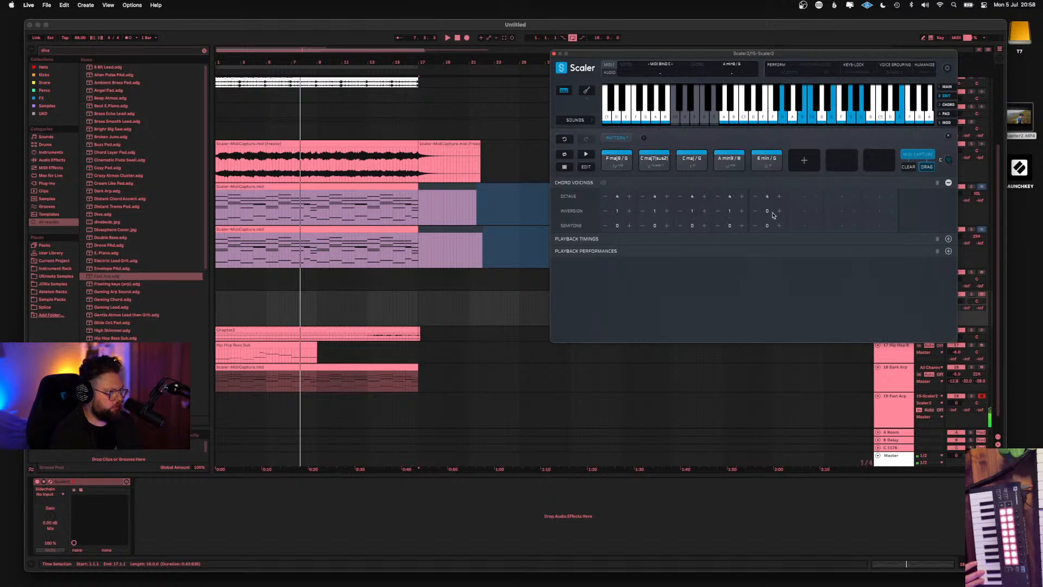
pyautogui.click(779, 211)
# Set all five Scaler2 pattern chords to octave 3 and close the plug-in window
pyautogui.click(604, 196)
pyautogui.click(643, 196)
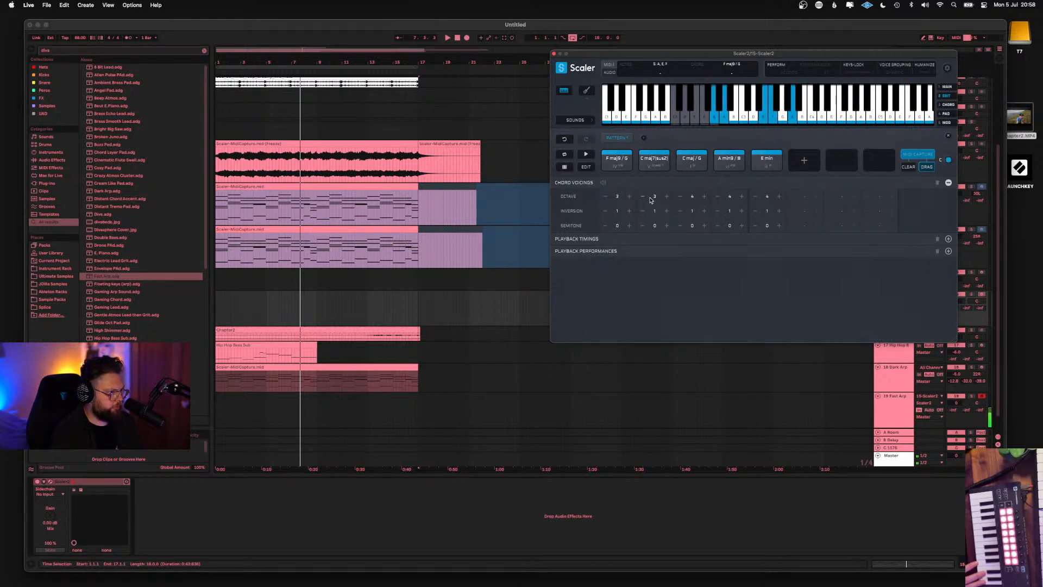
pyautogui.click(679, 196)
pyautogui.click(717, 197)
pyautogui.click(754, 196)
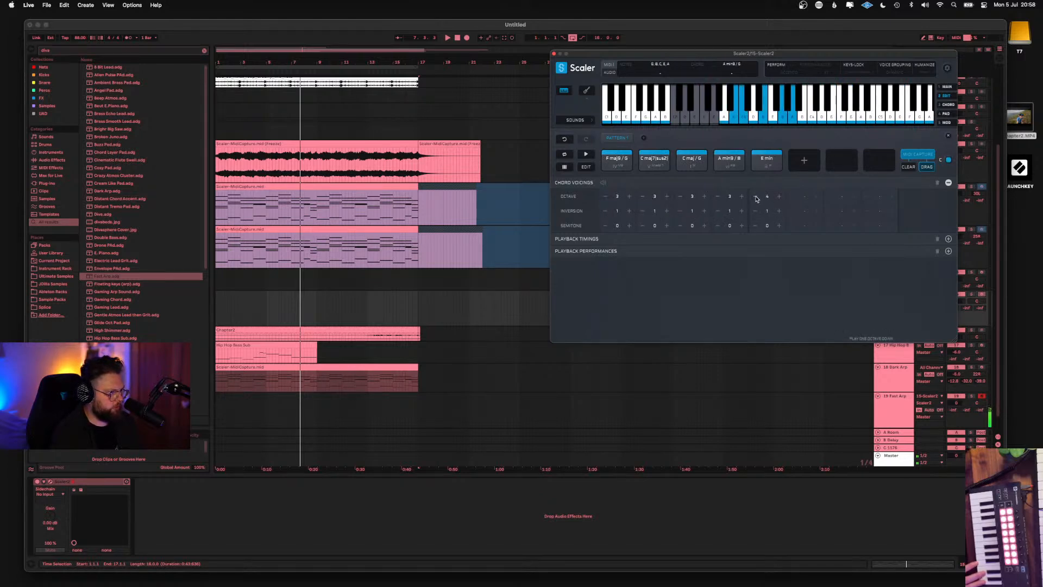
pyautogui.click(619, 158)
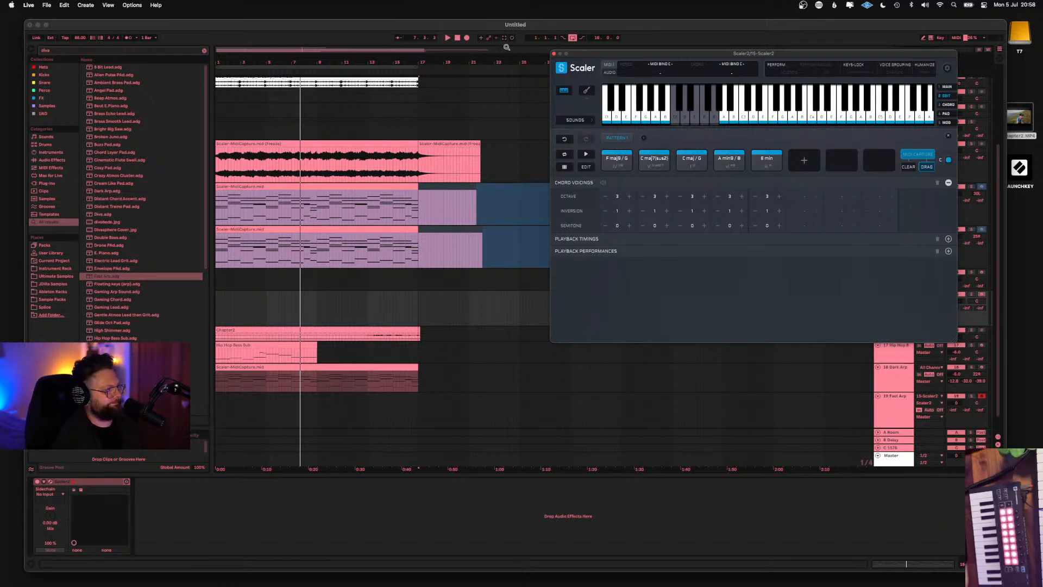
pyautogui.click(554, 54)
# Load the Alien Pulse Pad.adg preset onto the Fast Arp track in place of its current sound
pyautogui.click(122, 207)
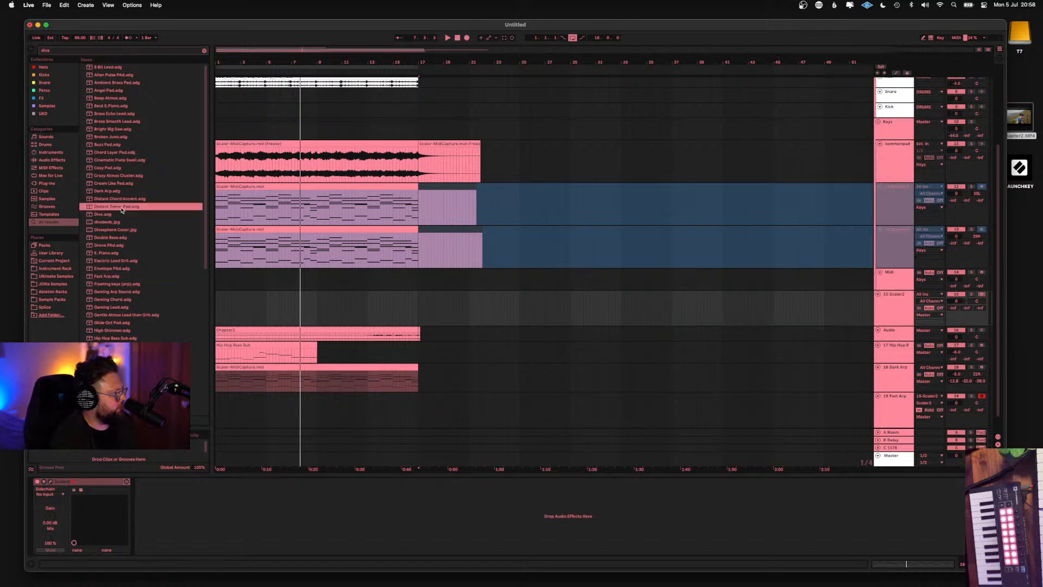
pyautogui.click(119, 199)
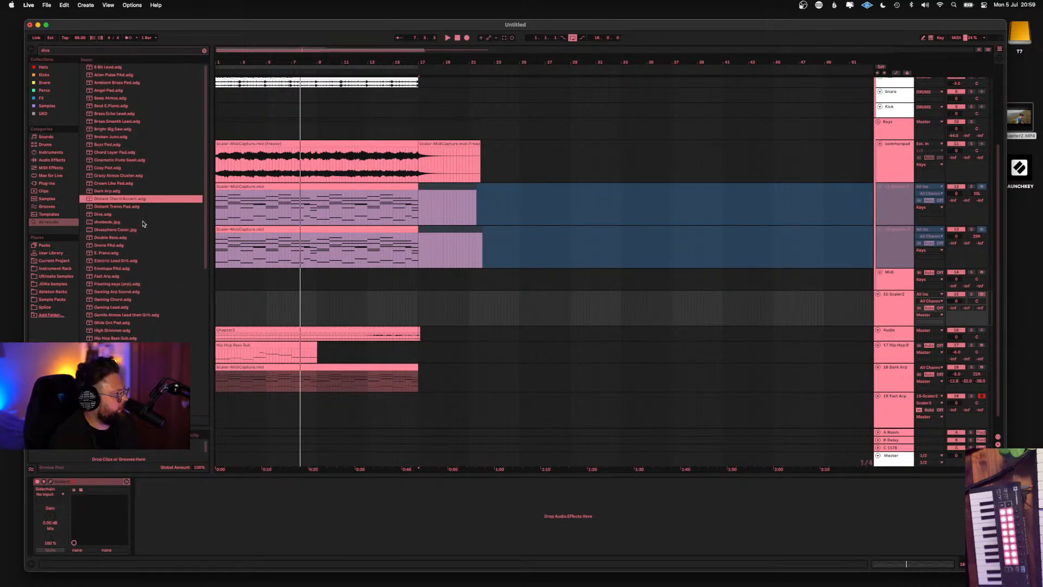
pyautogui.click(125, 76)
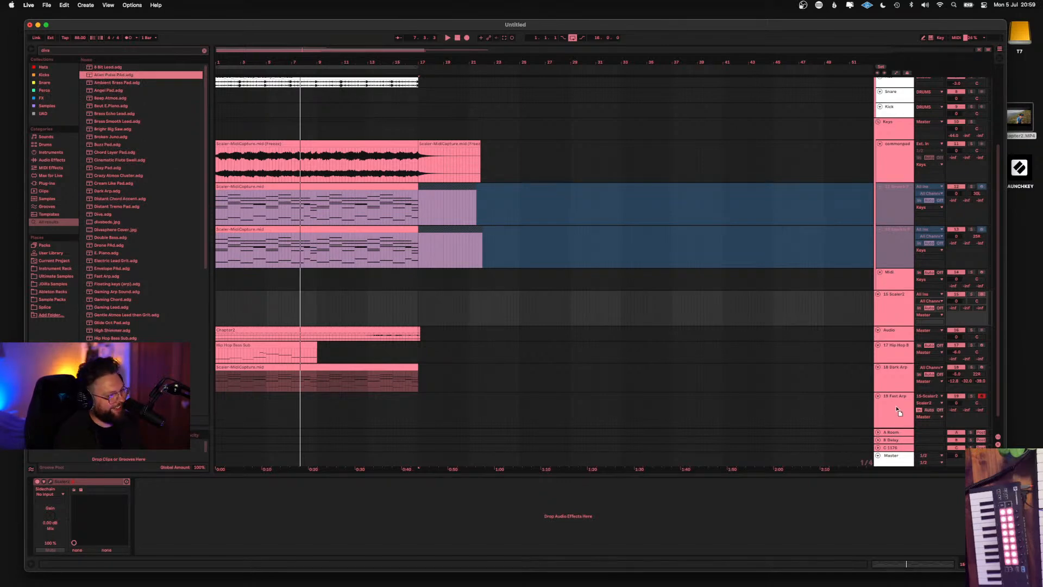
pyautogui.click(900, 410)
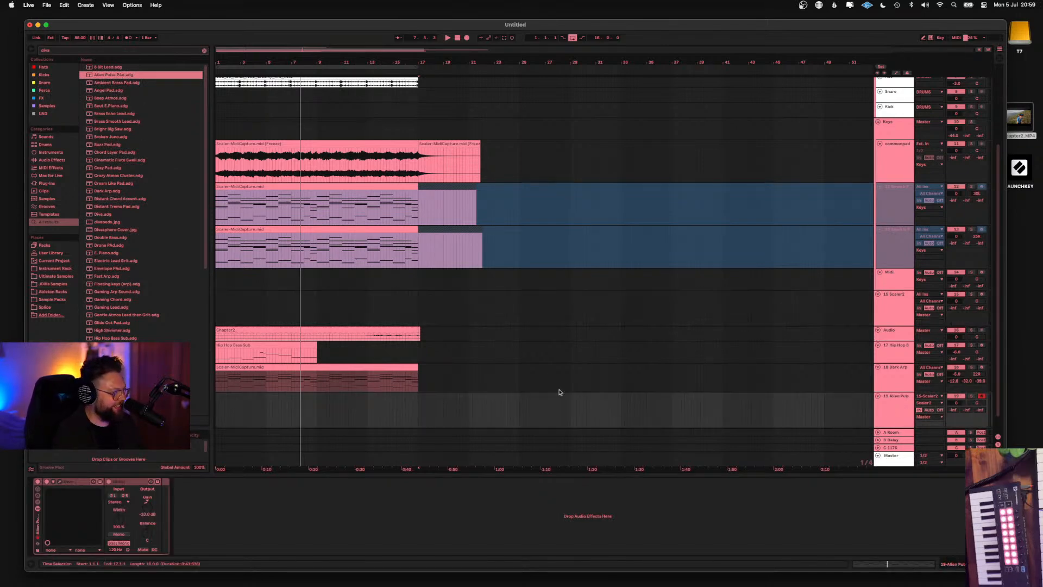
pyautogui.click(892, 413)
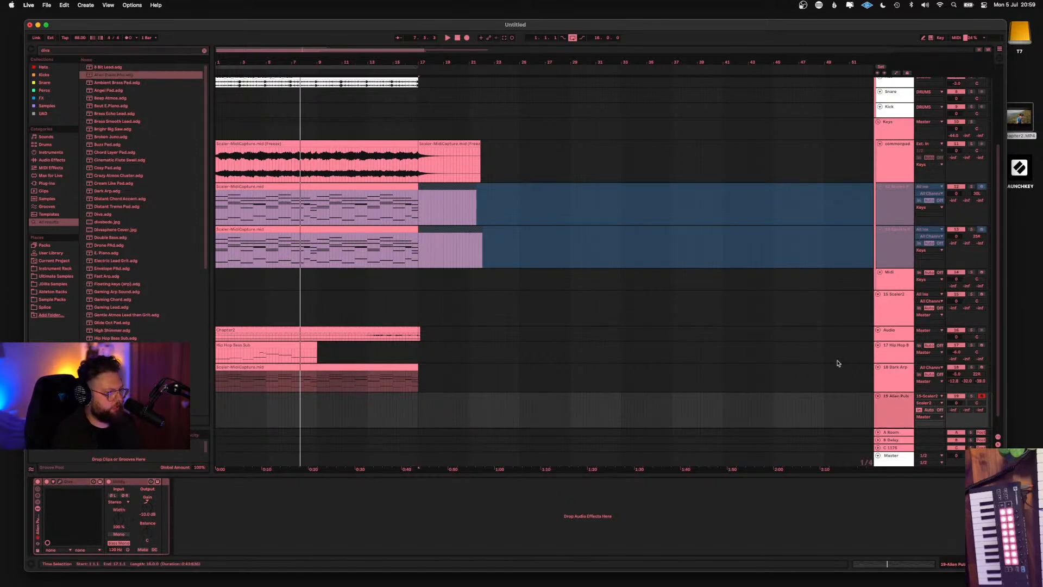
# Open the Scaler2 plug-in on its track and audition the first pattern chord with the new pad sound
pyautogui.click(894, 306)
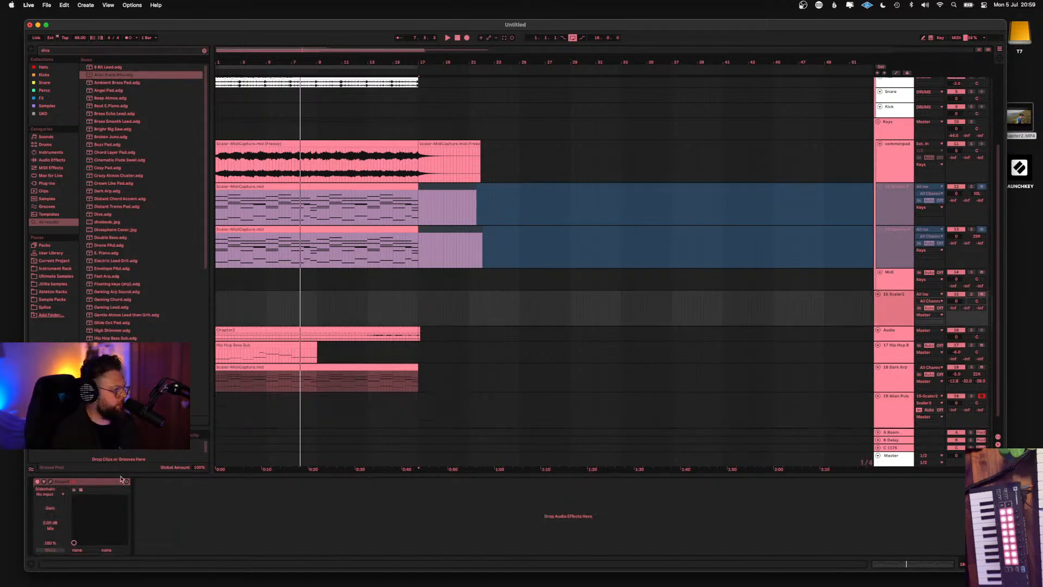
pyautogui.click(50, 481)
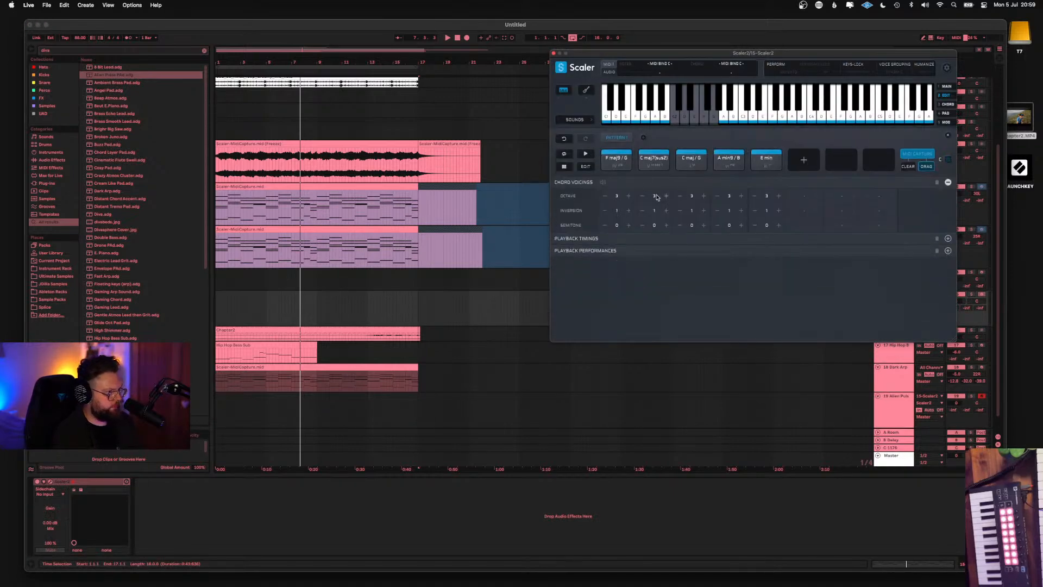
pyautogui.click(624, 167)
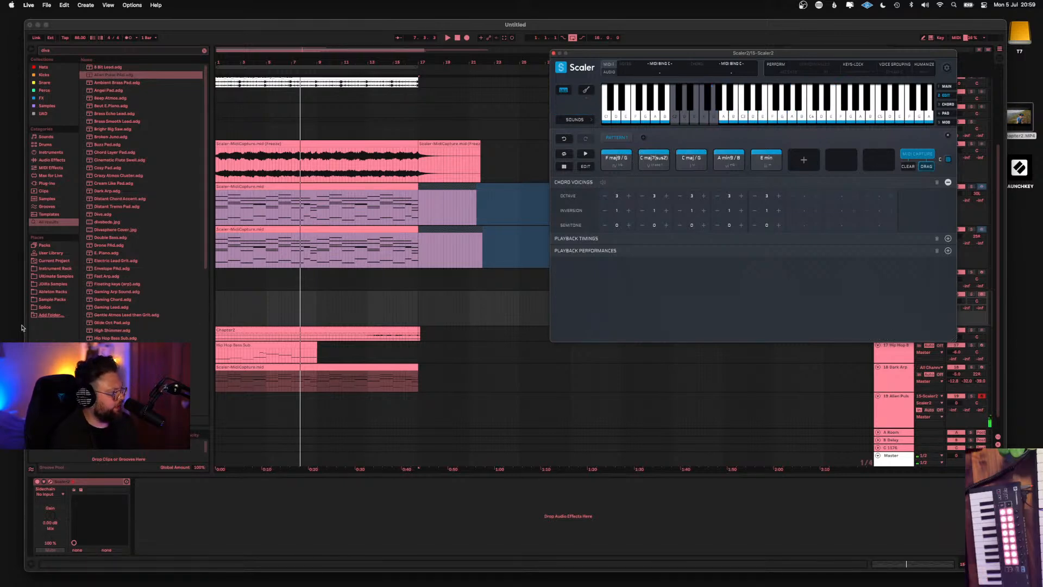
# Replace the Alien Pulse Pad sound with the Glide Oct Pad.adg preset and audition it through Scaler2, closing the plug-in window
pyautogui.click(117, 300)
pyautogui.click(107, 330)
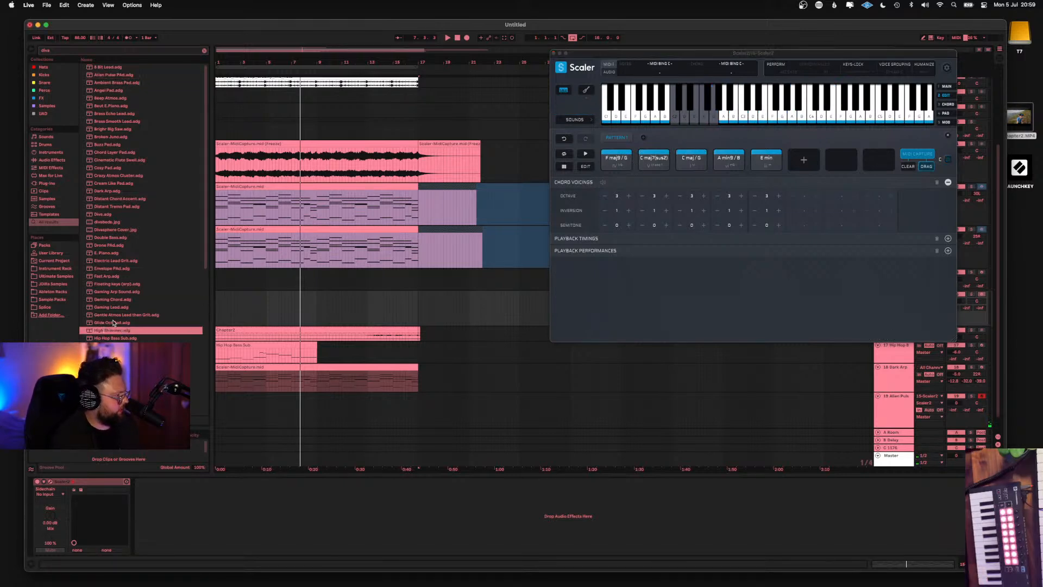
pyautogui.moveTo(113, 323); pyautogui.dragTo(900, 392)
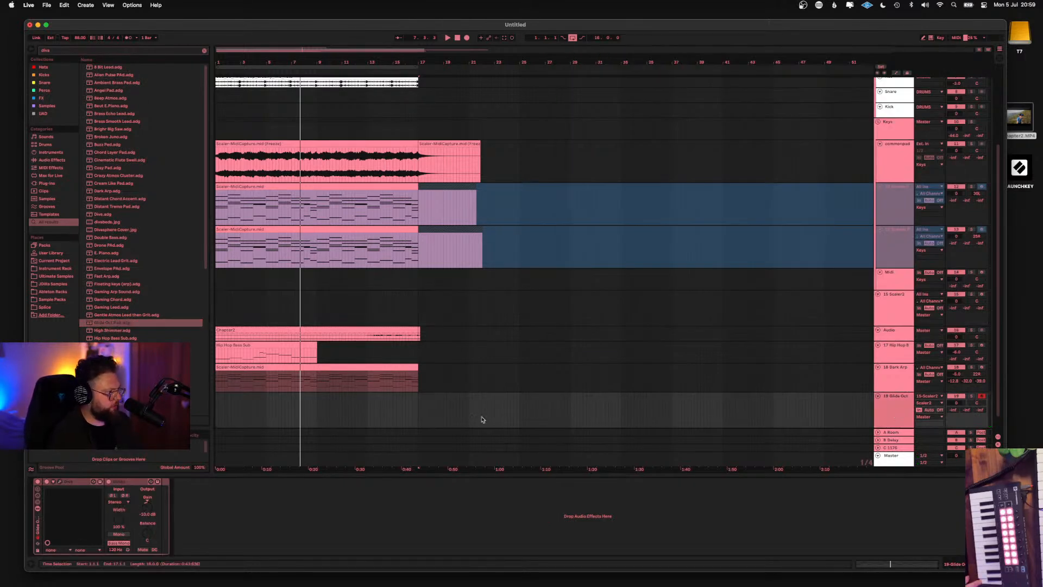
pyautogui.click(895, 296)
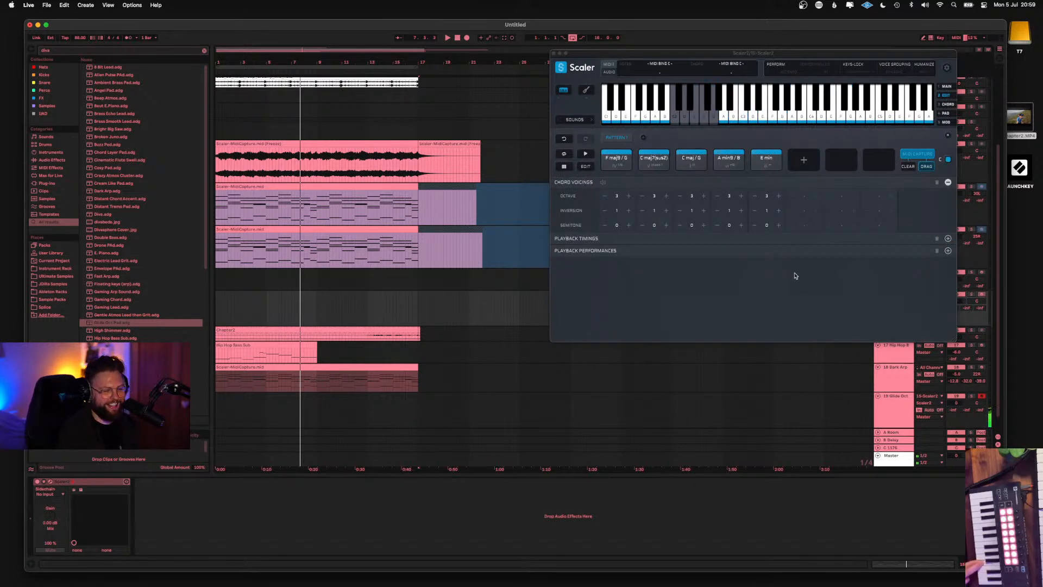
pyautogui.click(553, 53)
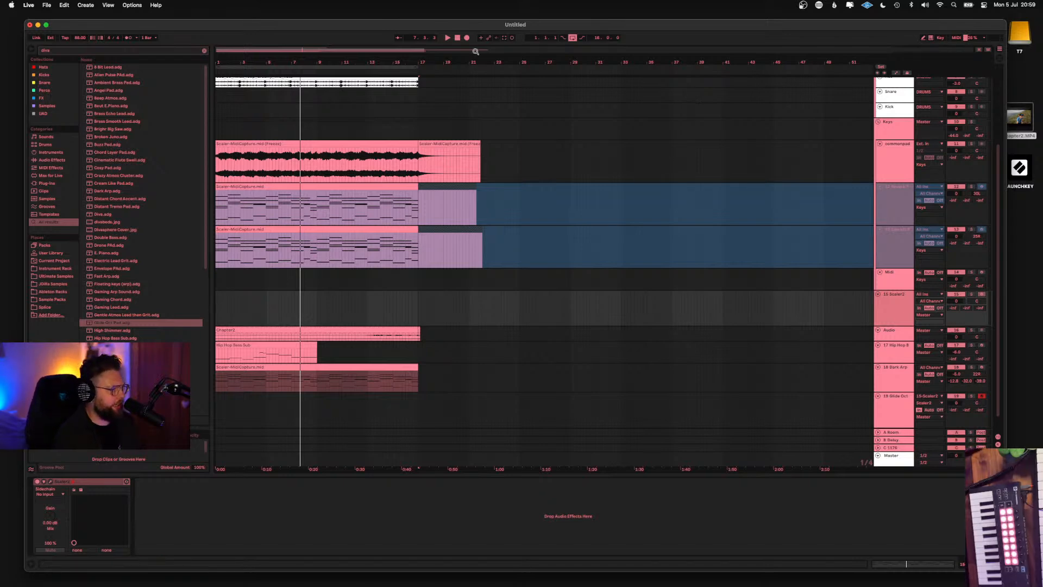
# Move the Live window up slightly and clear the browser's search text
pyautogui.moveTo(377, 29); pyautogui.dragTo(379, 20)
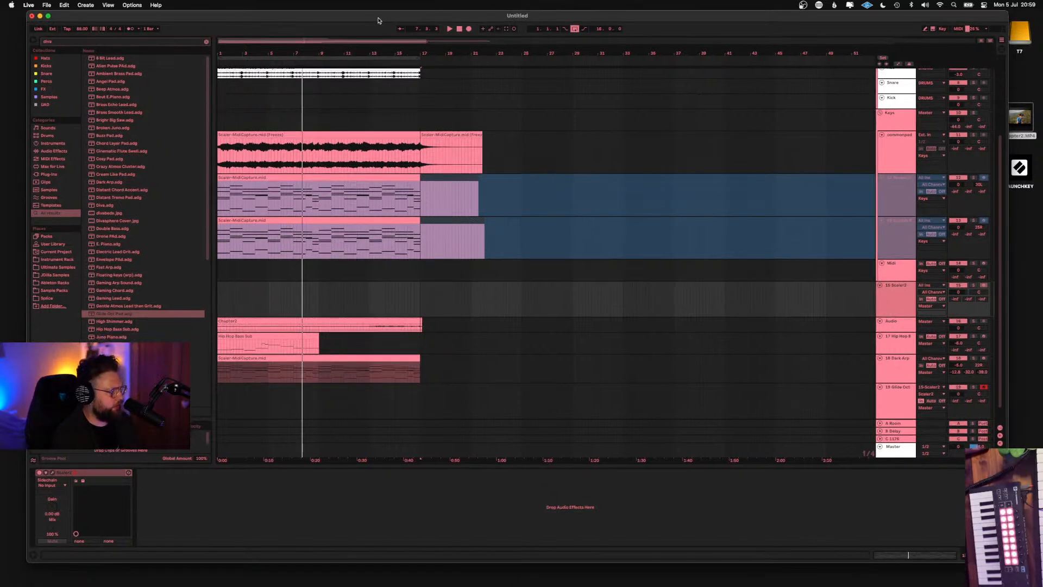
pyautogui.click(206, 42)
pyautogui.click(94, 42)
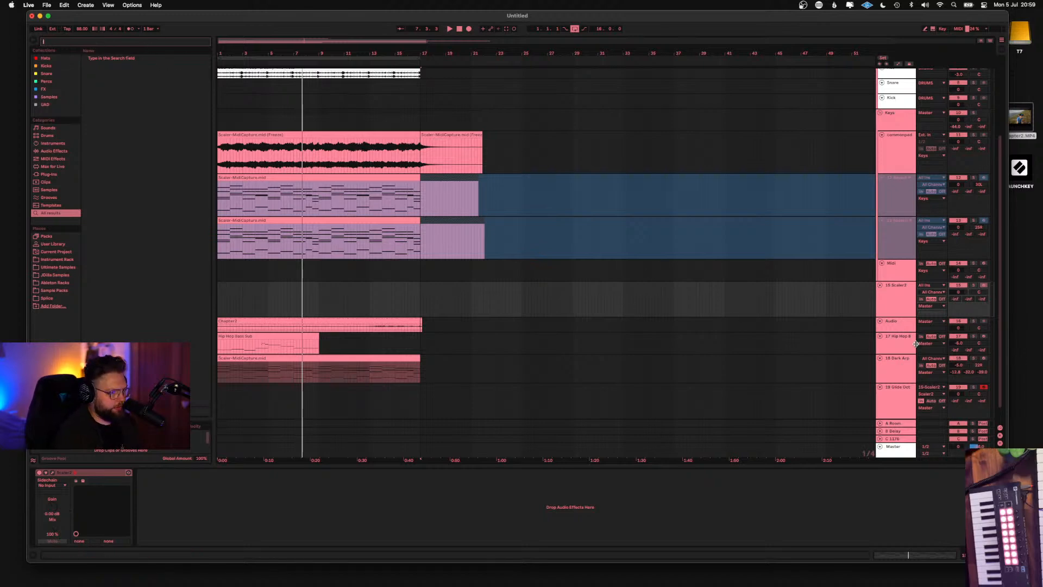
# Select the frozen pad track in the Keys group and search the browser for "lfo"
pyautogui.click(895, 367)
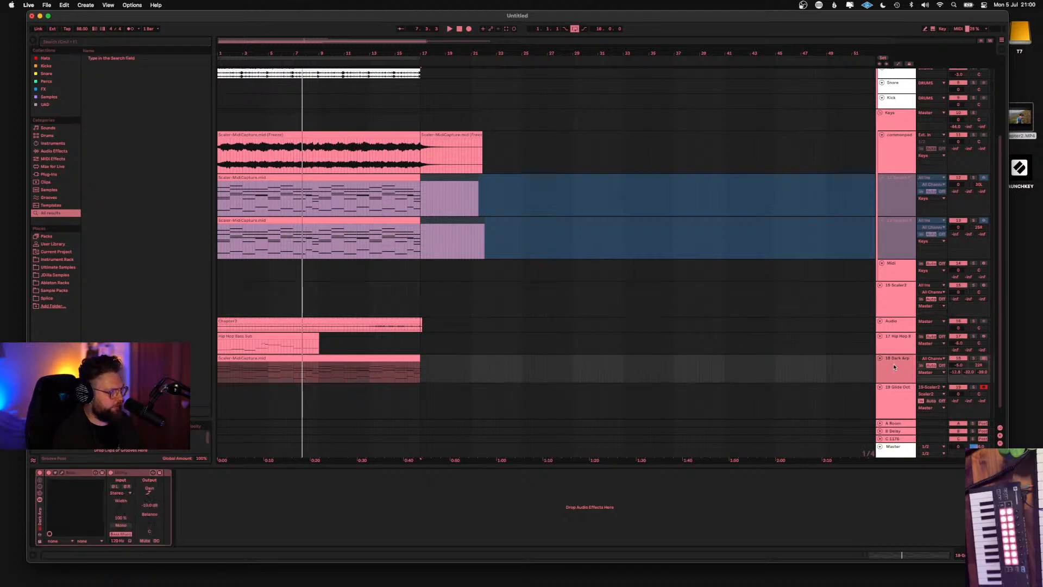
pyautogui.scroll(5, 876, 326)
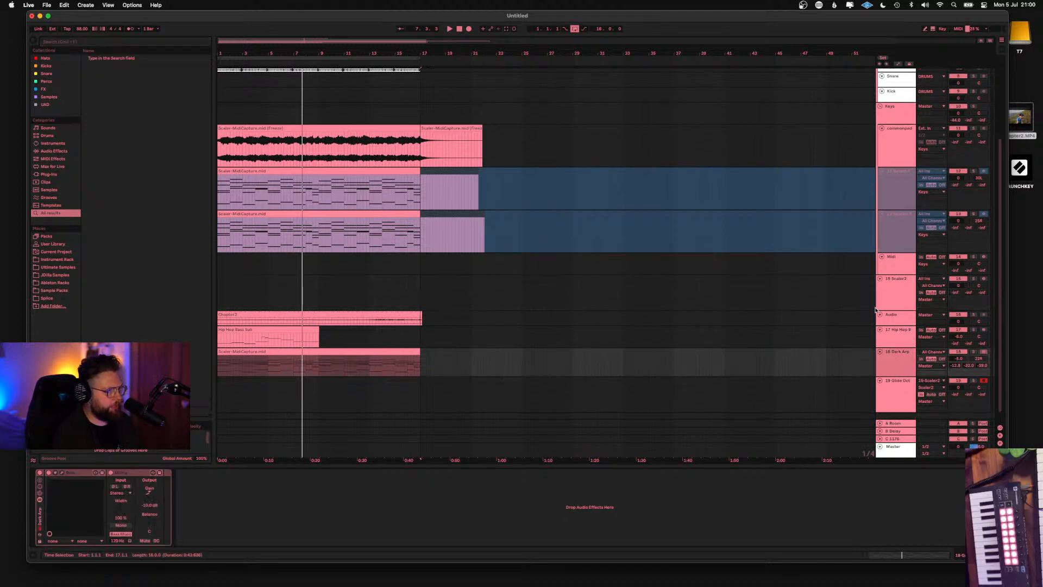
pyautogui.click(902, 225)
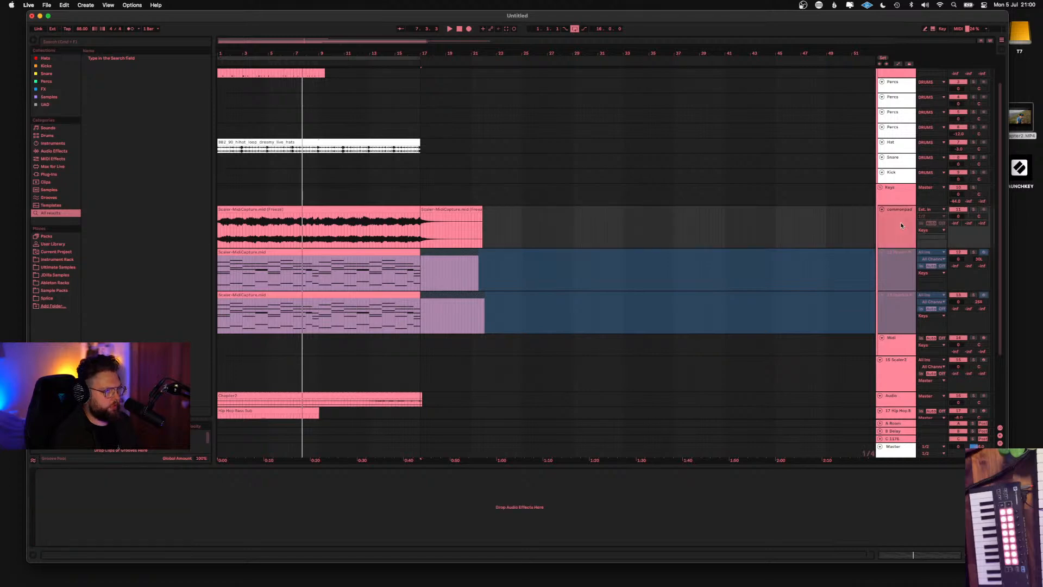
pyautogui.click(59, 40)
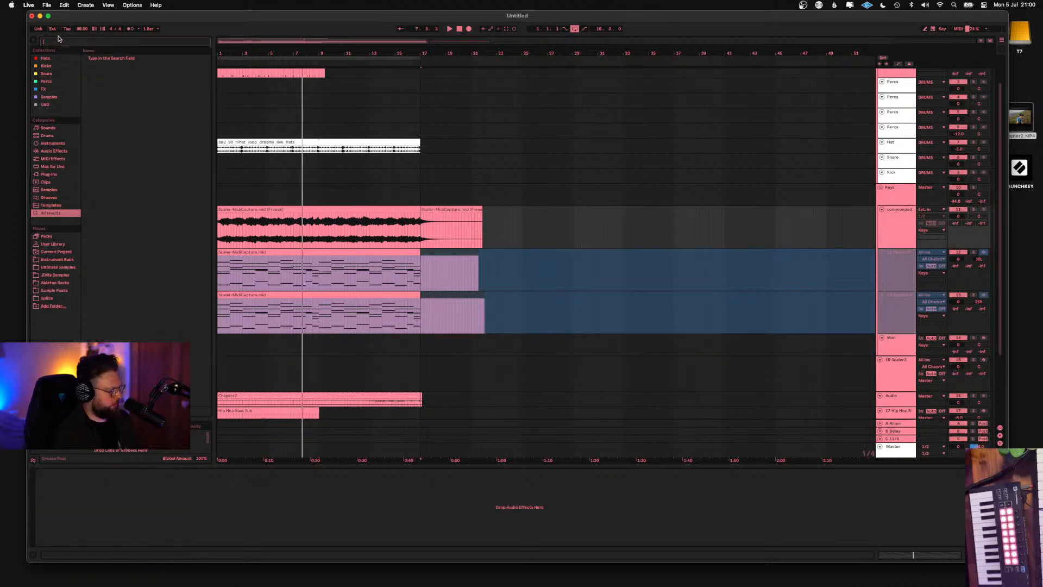
pyautogui.write('lfo')
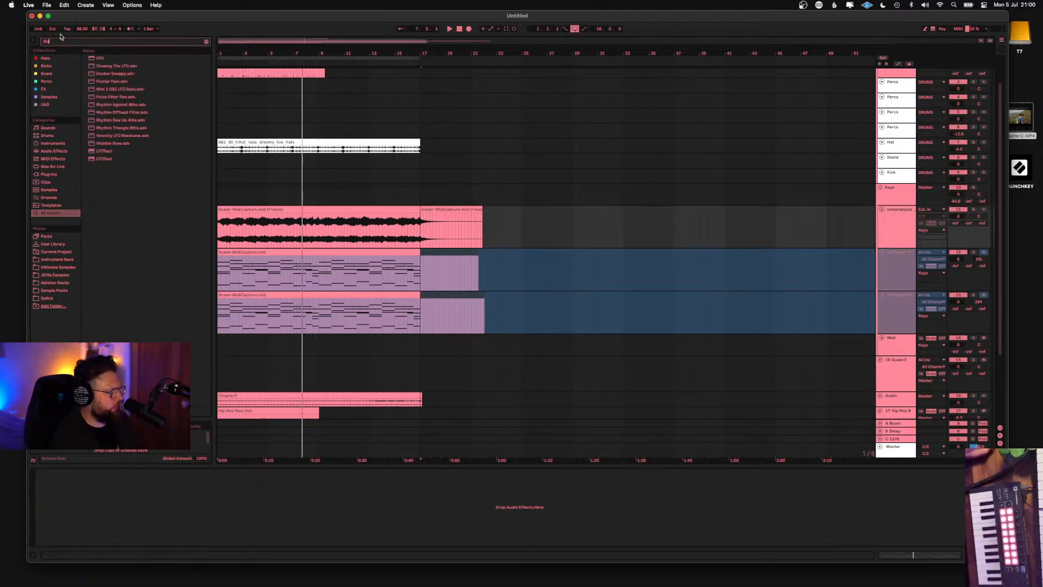
# Load the LFOTool plug-in onto the frozen pad track and dismiss its demo notice and the web page it opens
pyautogui.click(98, 58)
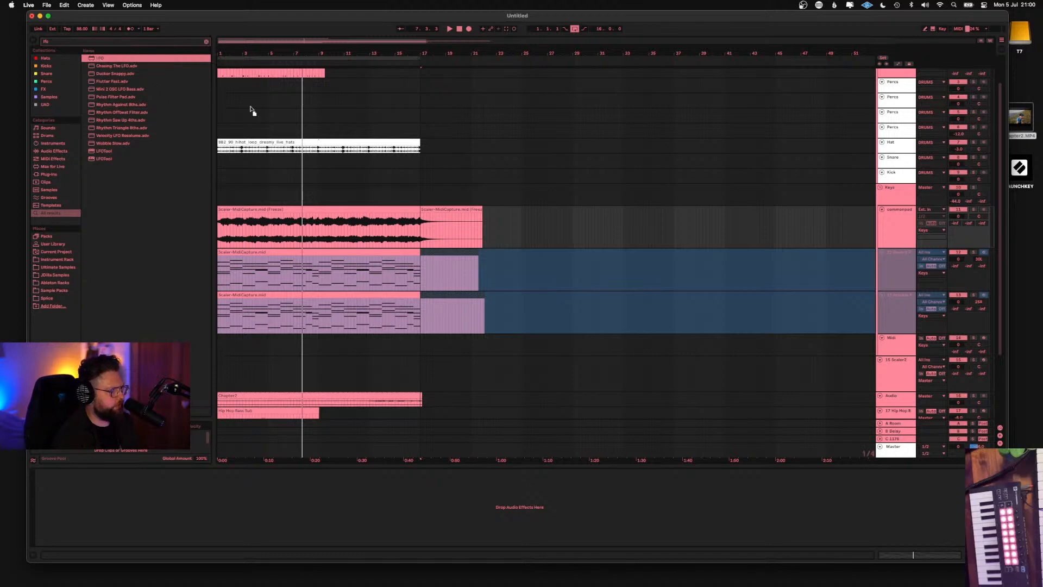
pyautogui.click(102, 153)
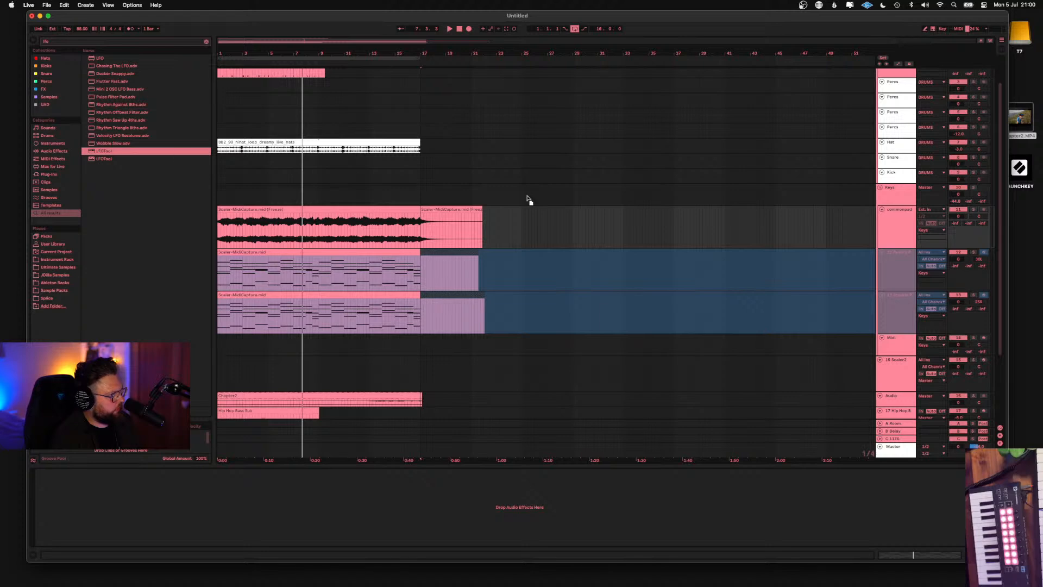
pyautogui.moveTo(899, 226); pyautogui.dragTo(884, 223)
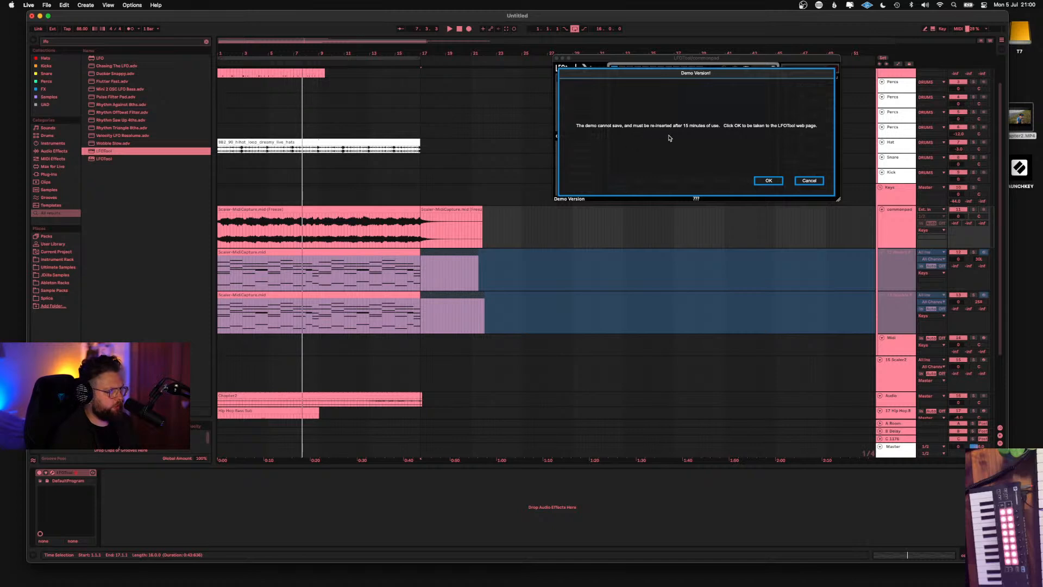
pyautogui.click(768, 181)
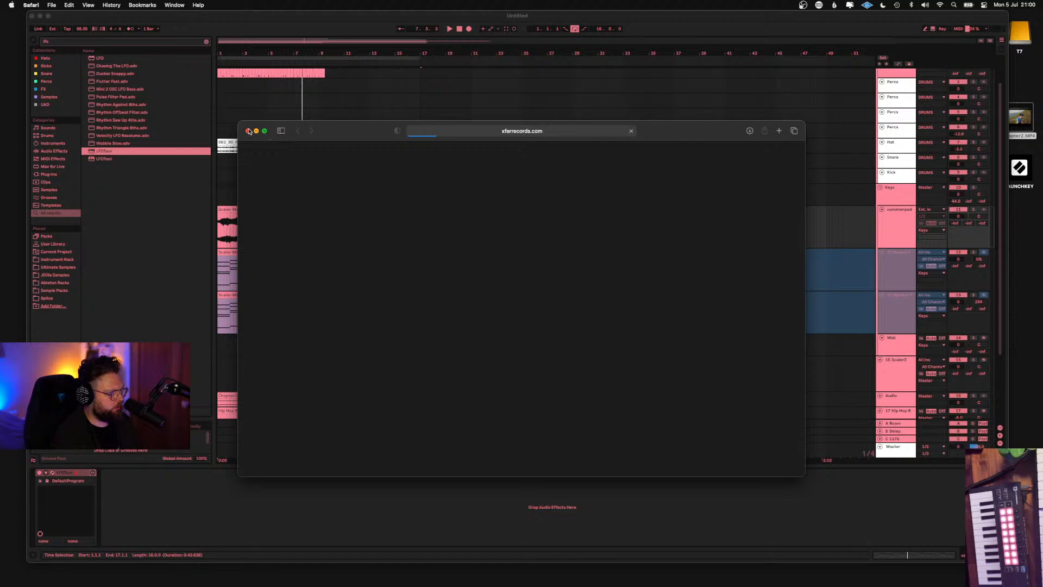
pyautogui.click(248, 131)
pyautogui.click(896, 224)
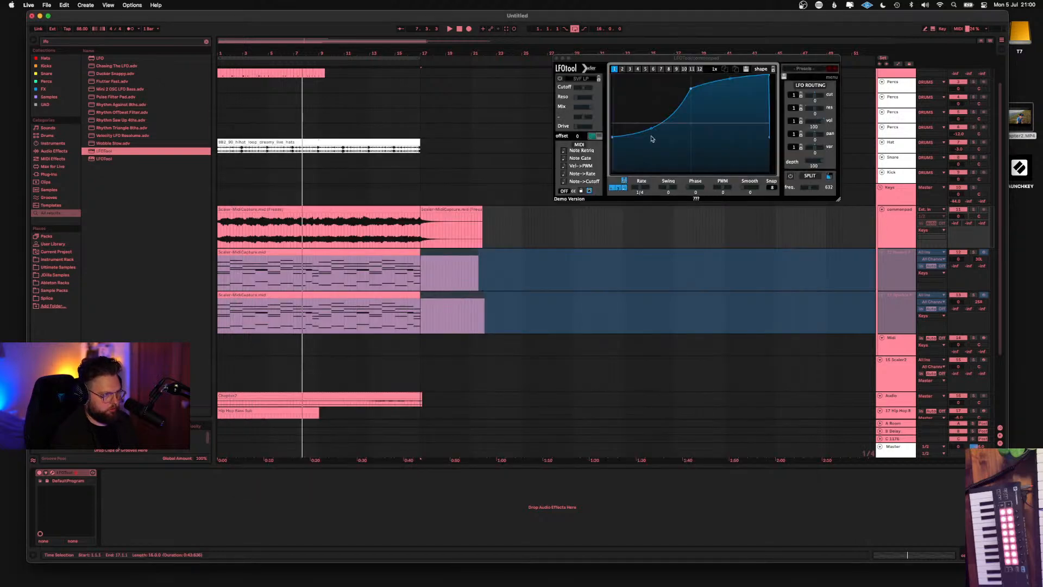
# Solo the commonpad track, start playback and audition LFOTool's John-player preset 16 arp
pyautogui.click(973, 210)
pyautogui.press('space')
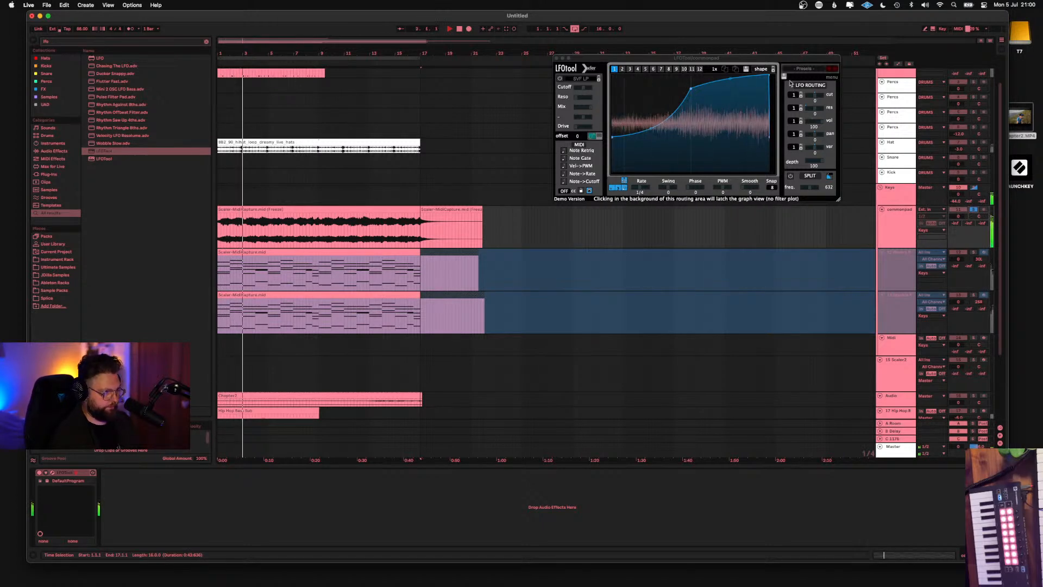
pyautogui.click(802, 69)
pyautogui.moveTo(822, 98)
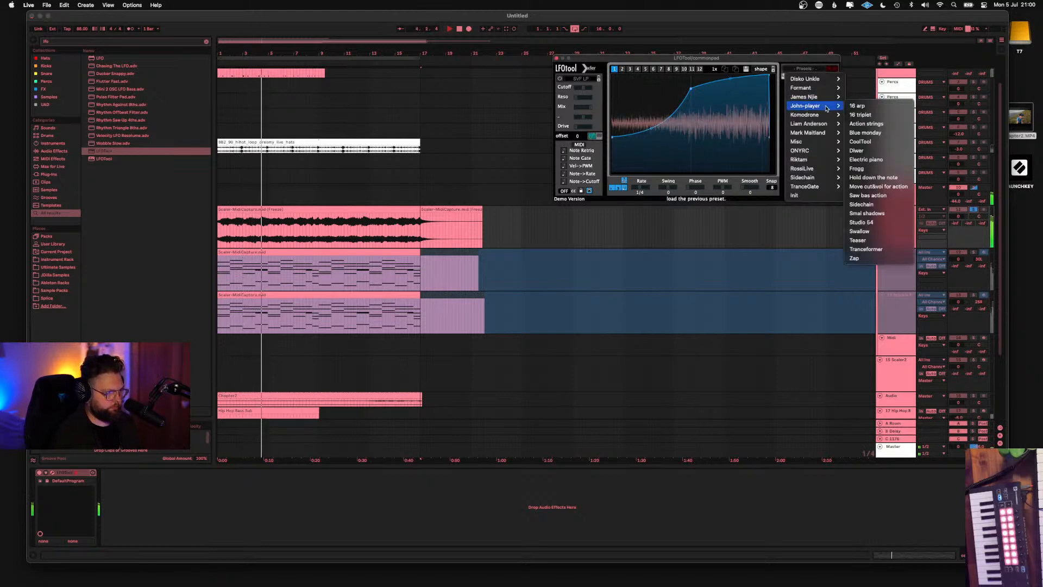
pyautogui.click(857, 106)
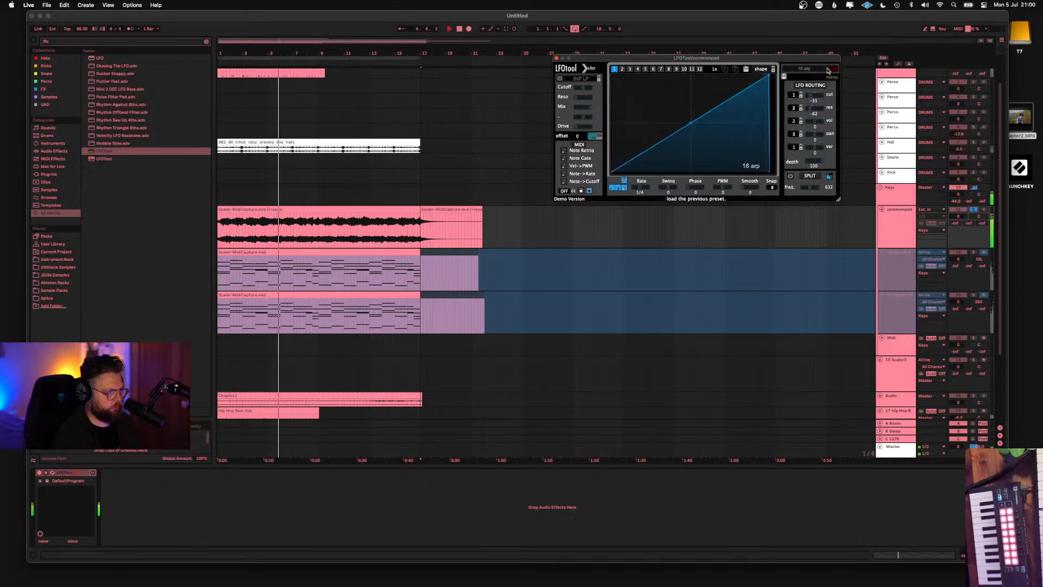
# Switch LFOTool on the pad to the Sidechain preset, audition it and close the plug-in window
pyautogui.scroll(2, 828, 71)
pyautogui.click(828, 71)
pyautogui.moveTo(822, 98)
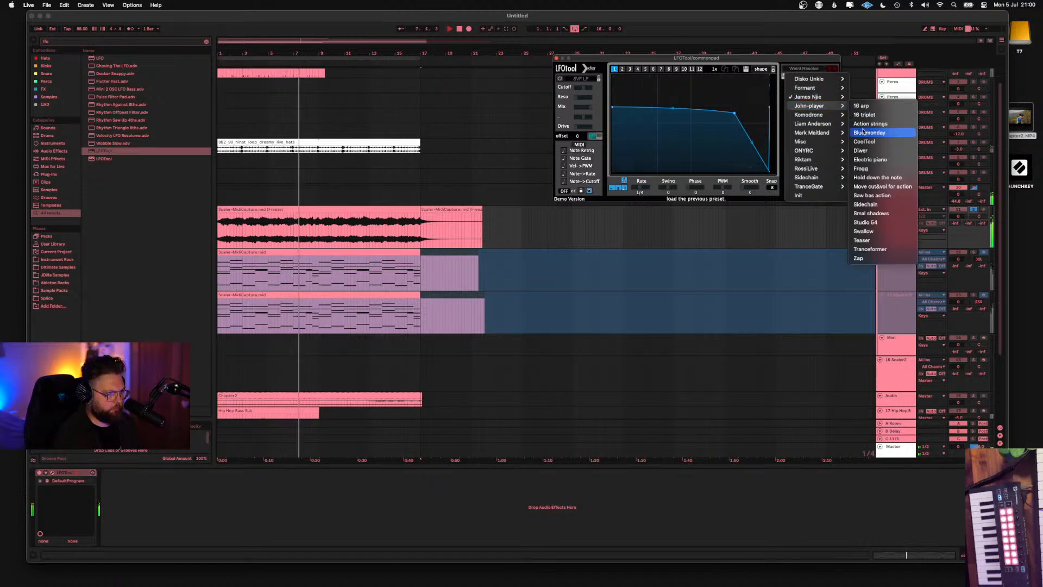
pyautogui.click(838, 165)
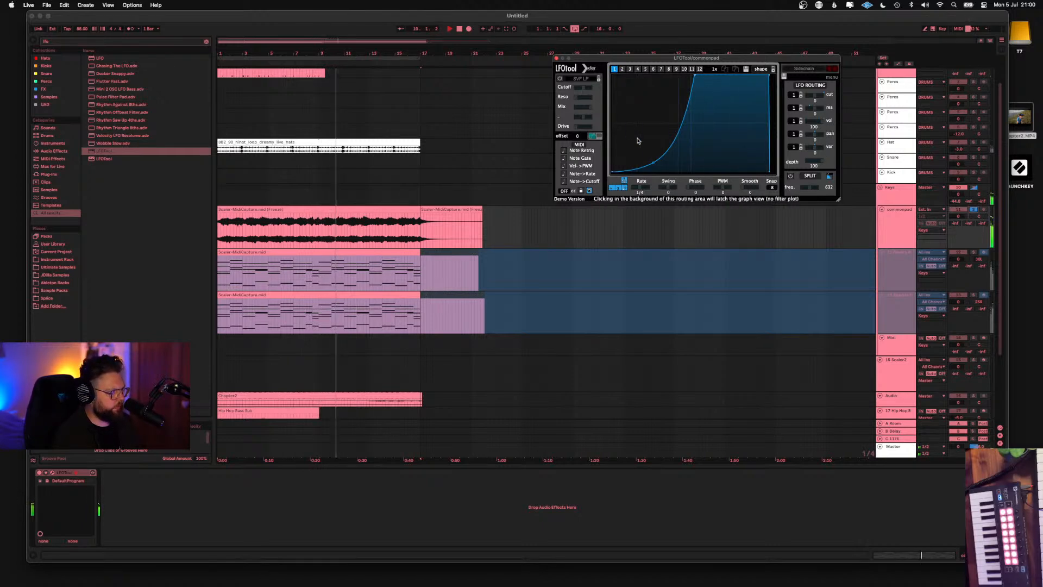
pyautogui.scroll(-1, 646, 187)
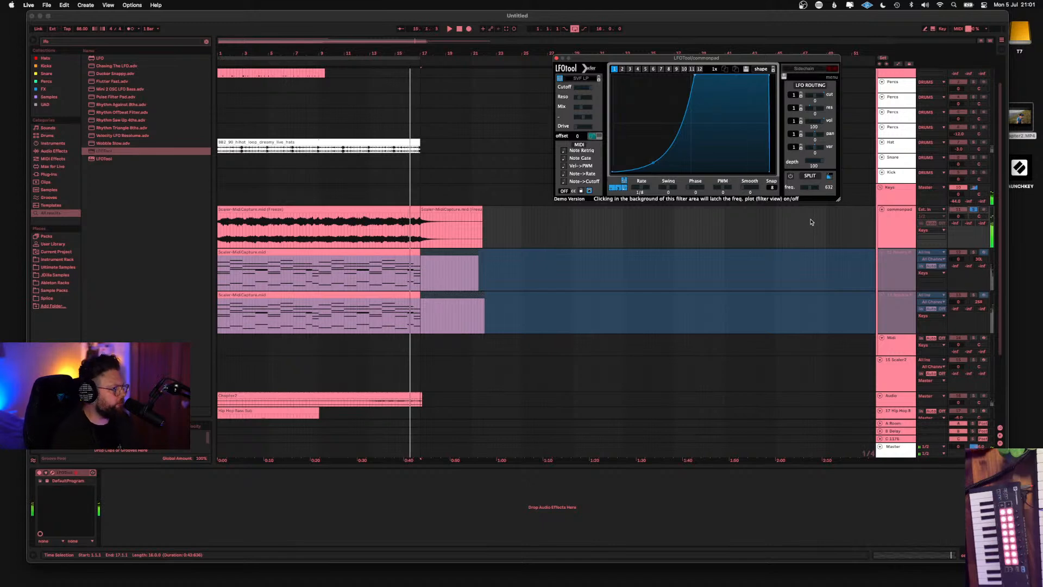
pyautogui.moveTo(556, 60); pyautogui.dragTo(555, 61)
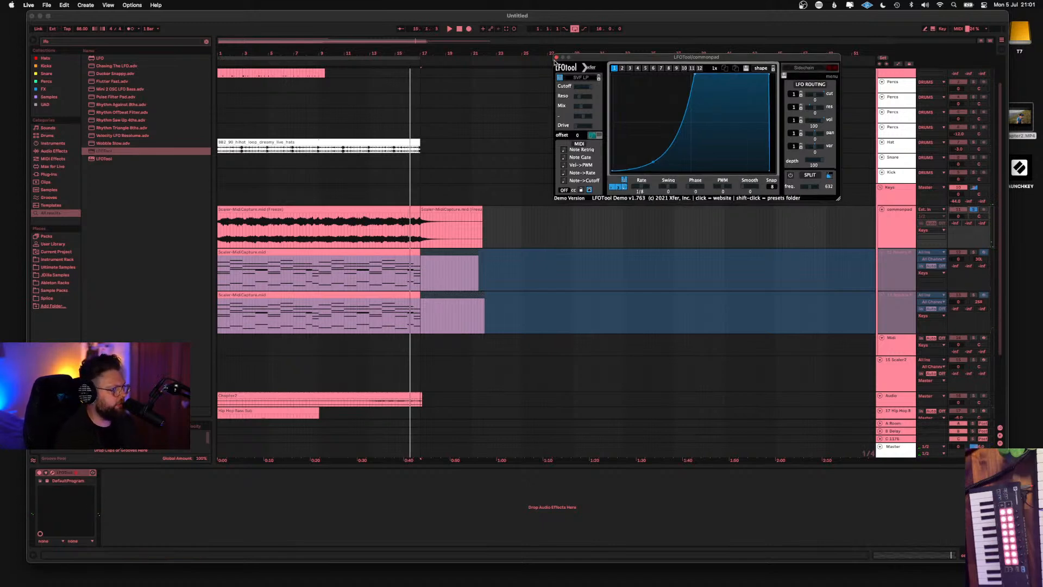
pyautogui.click(555, 57)
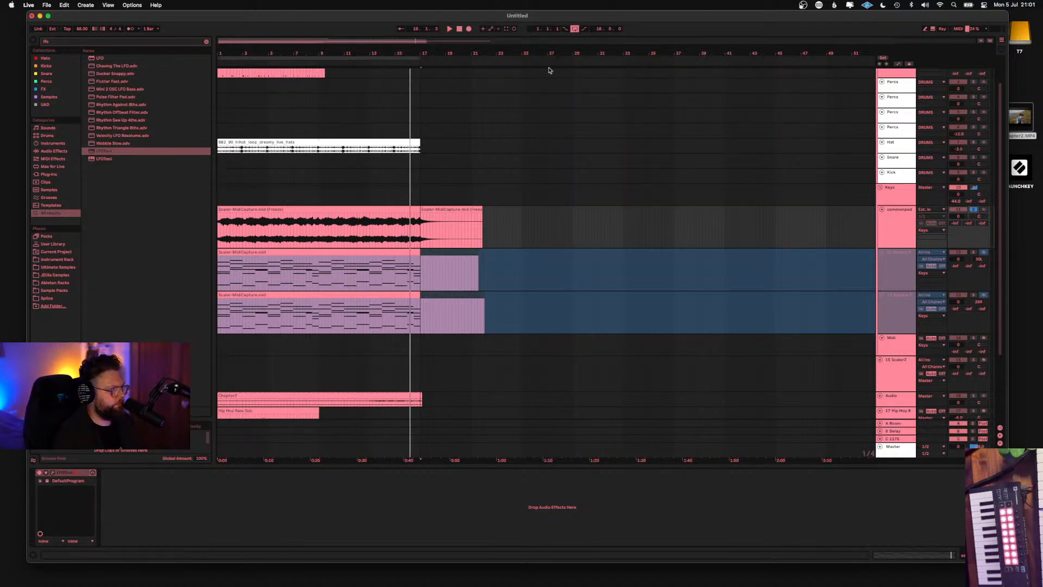
# Set the Keys group Compressor's sidechain input to 2-Drum Rack, using the BBL kick chain Post FX
pyautogui.click(759, 201)
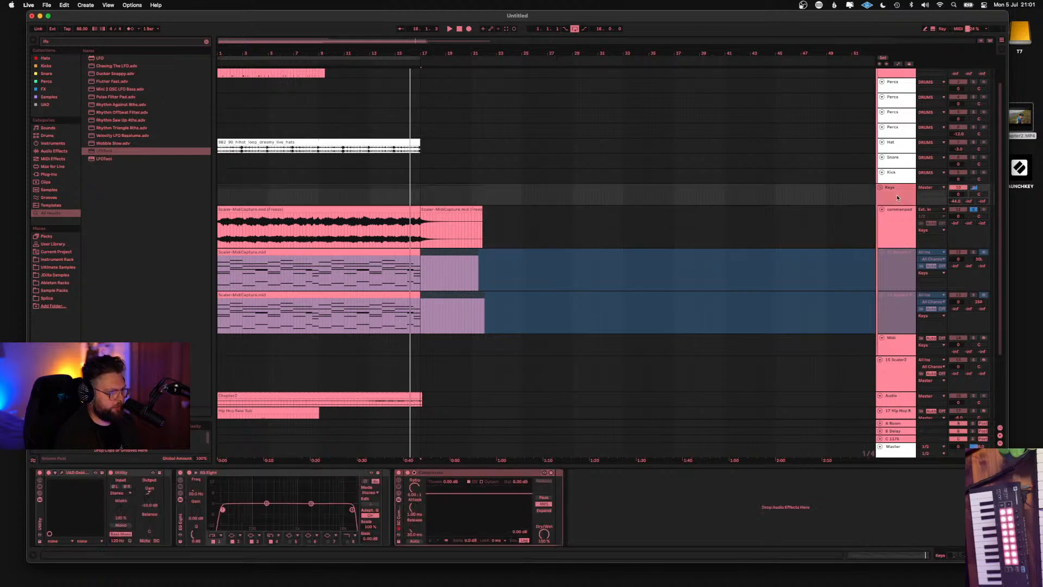
pyautogui.click(466, 477)
pyautogui.click(414, 473)
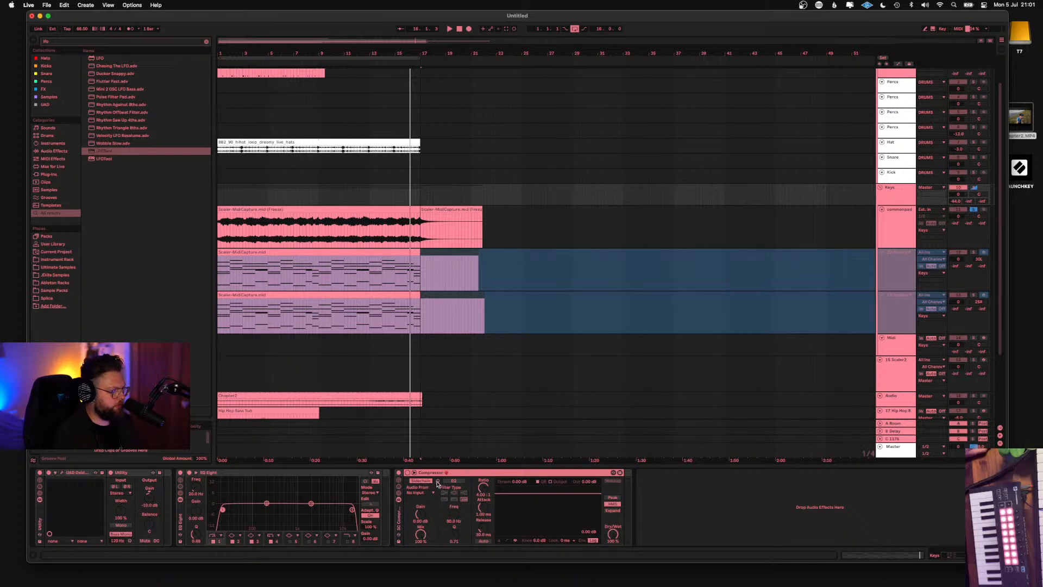
pyautogui.click(416, 492)
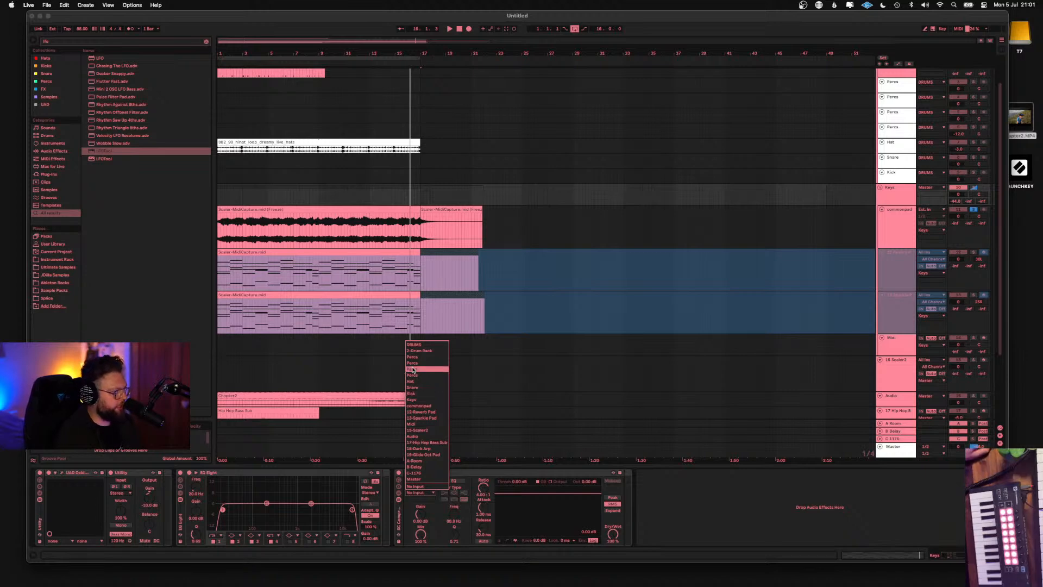
pyautogui.click(420, 351)
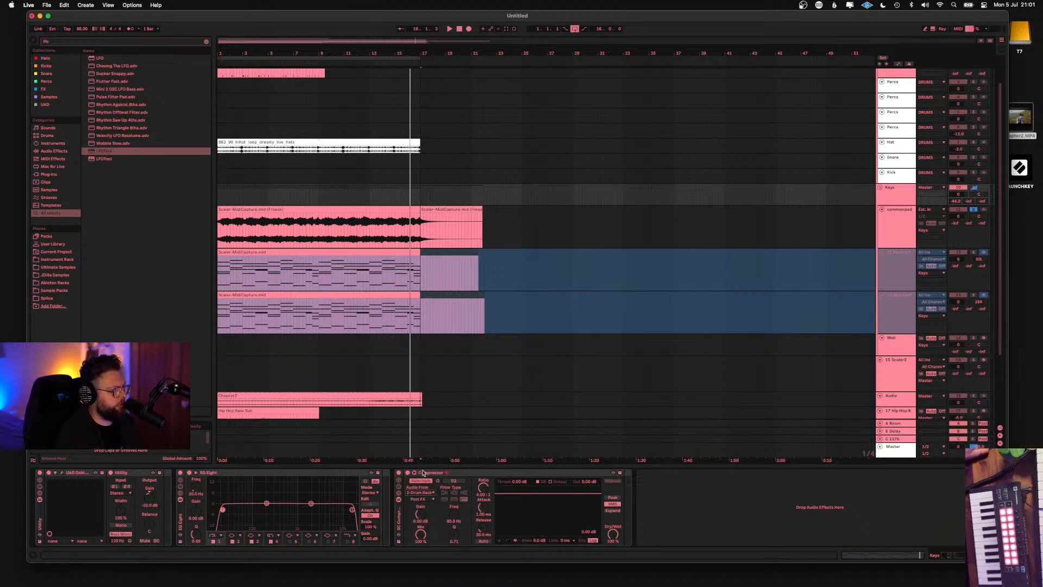
pyautogui.click(419, 499)
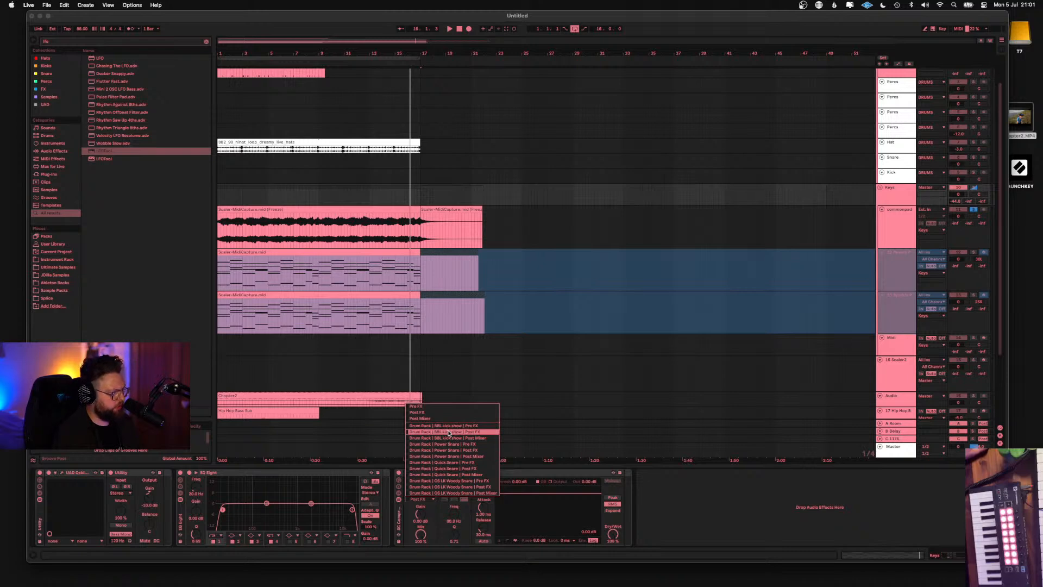
pyautogui.click(448, 432)
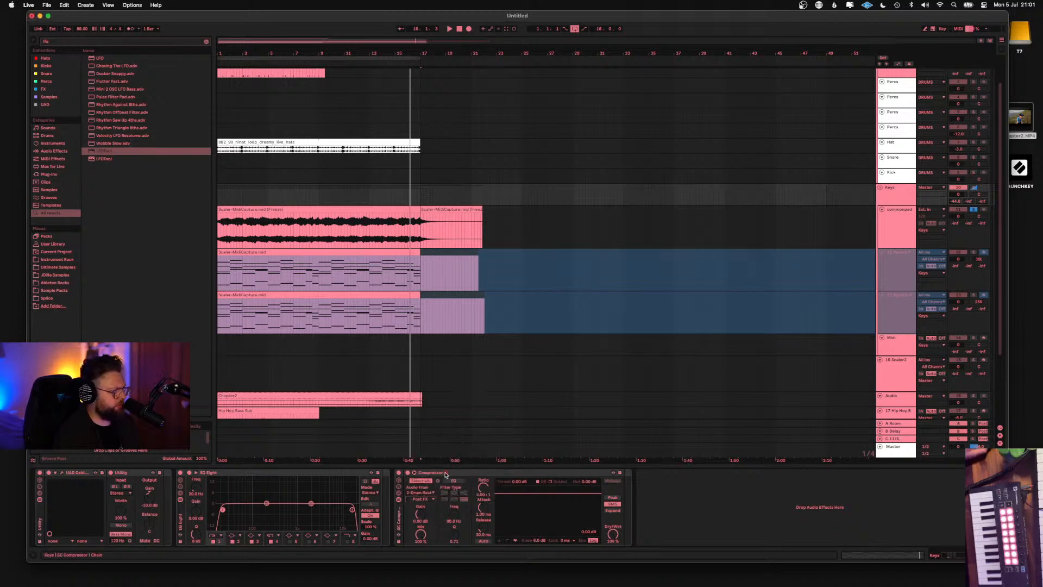
# Turn off the LFOTool device on the commonpad track after a brief playback check
pyautogui.press('space')
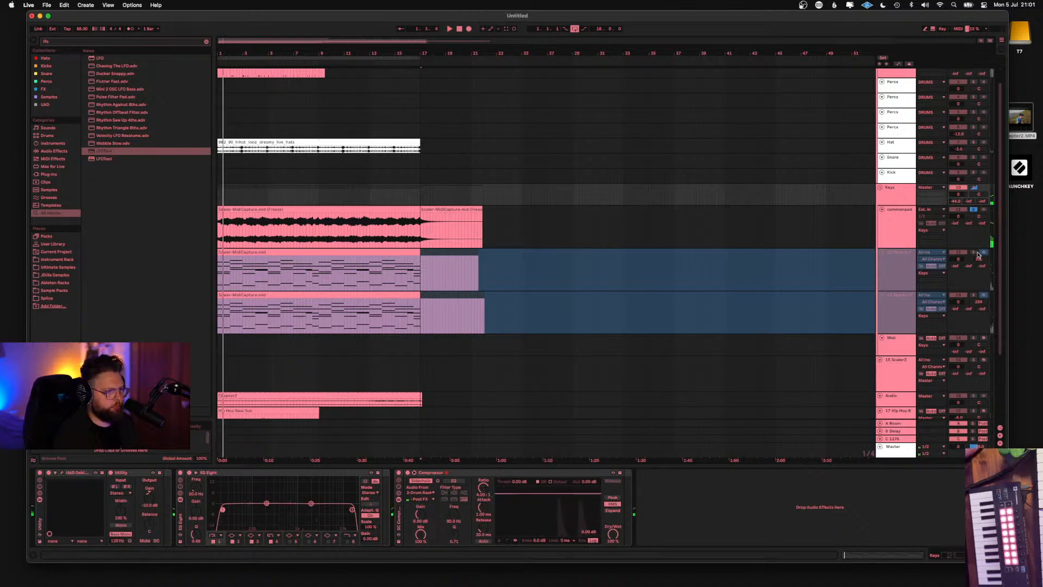
pyautogui.click(891, 232)
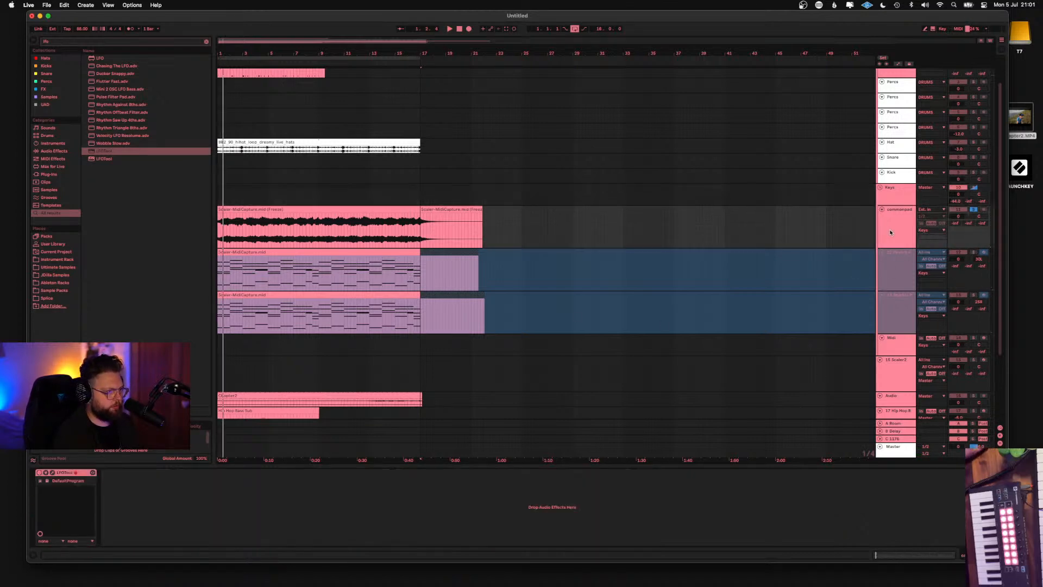
pyautogui.click(38, 473)
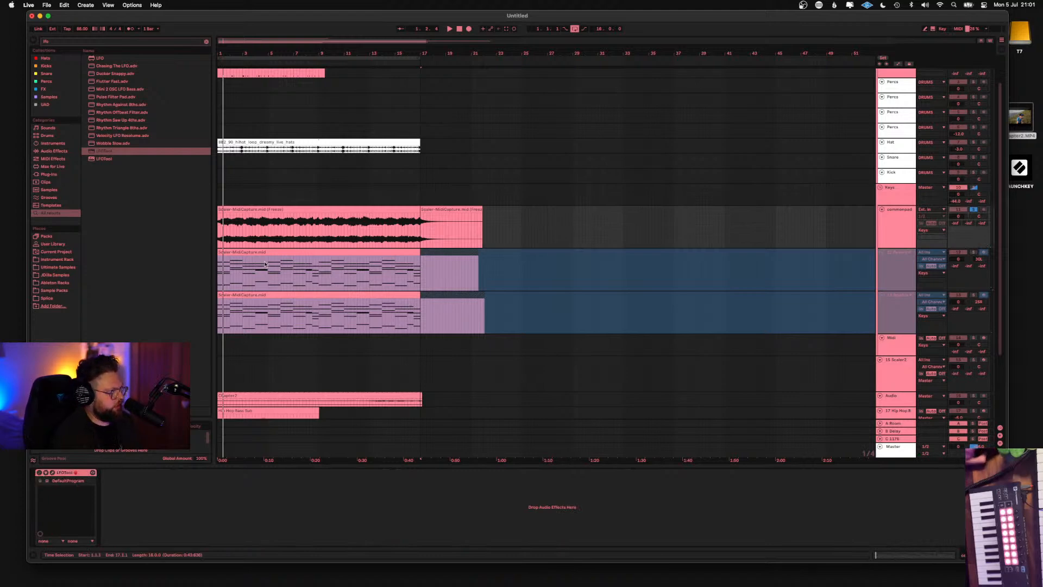
# Unsolo the commonpad track, solo the Keys group instead and start playback
pyautogui.scroll(2, 660, 210)
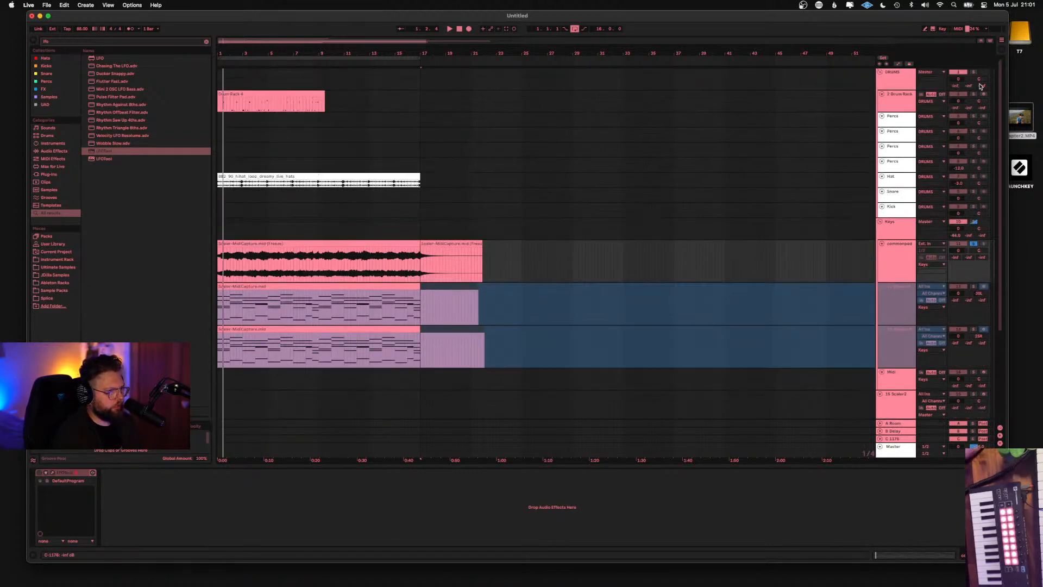
pyautogui.click(975, 244)
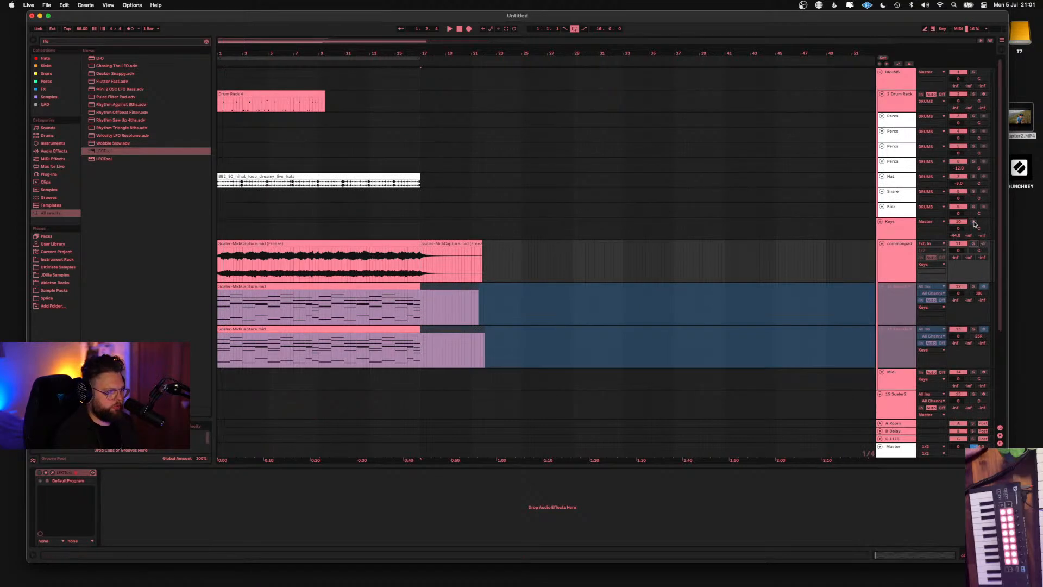
pyautogui.click(974, 222)
pyautogui.press('space')
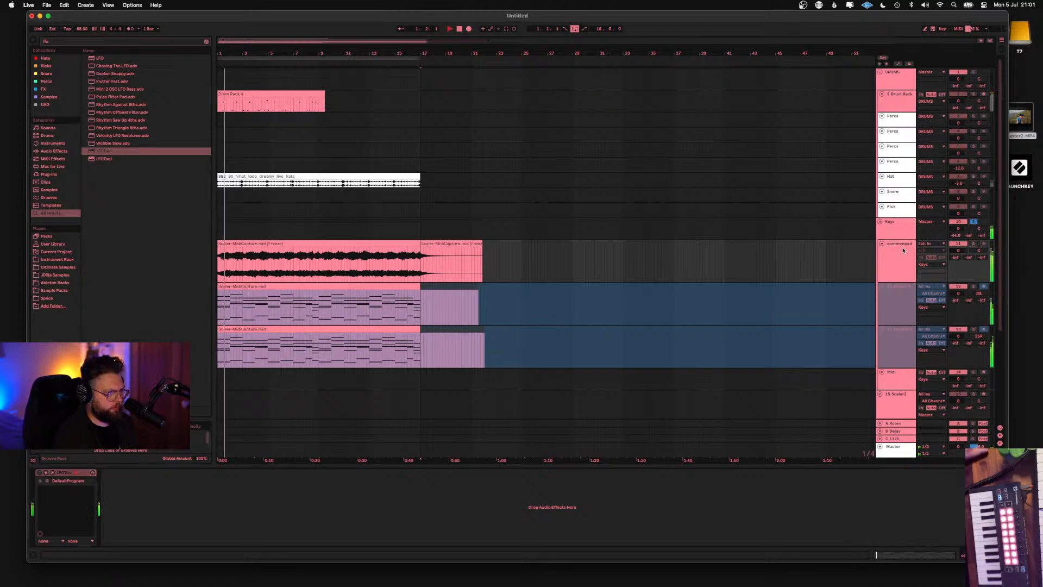
# Set the Keys group Compressor's threshold to about -19.7 dB while listening to the ducking
pyautogui.press('Up')
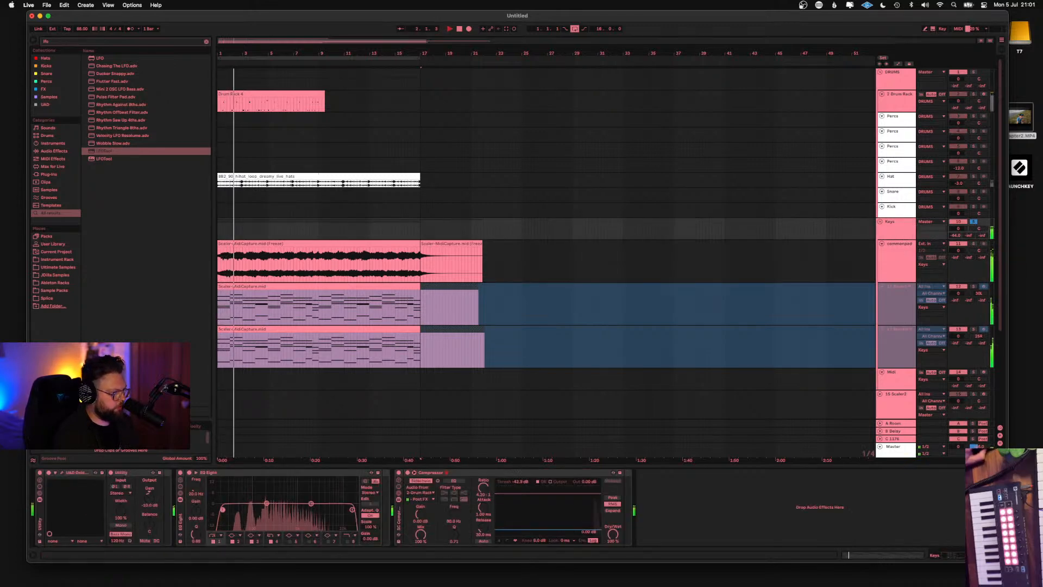
pyautogui.moveTo(511, 530); pyautogui.dragTo(511, 523)
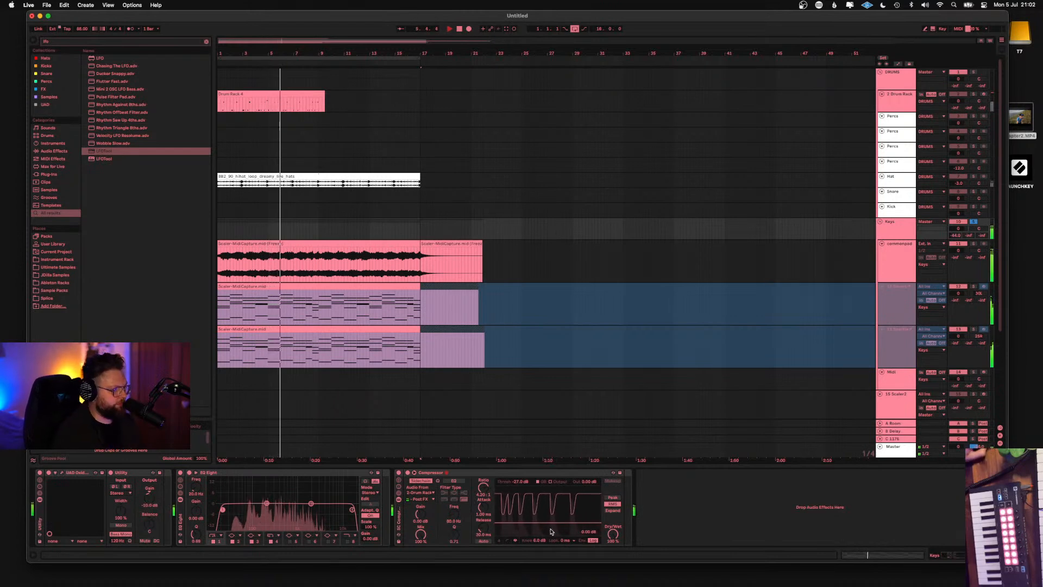
pyautogui.moveTo(551, 532); pyautogui.dragTo(546, 518)
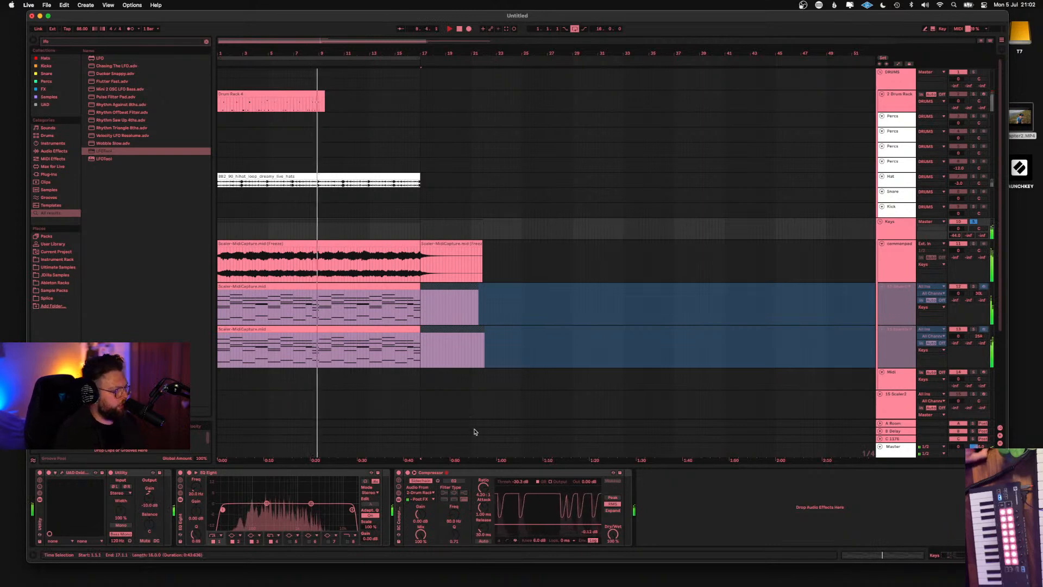
pyautogui.moveTo(553, 523); pyautogui.dragTo(552, 505)
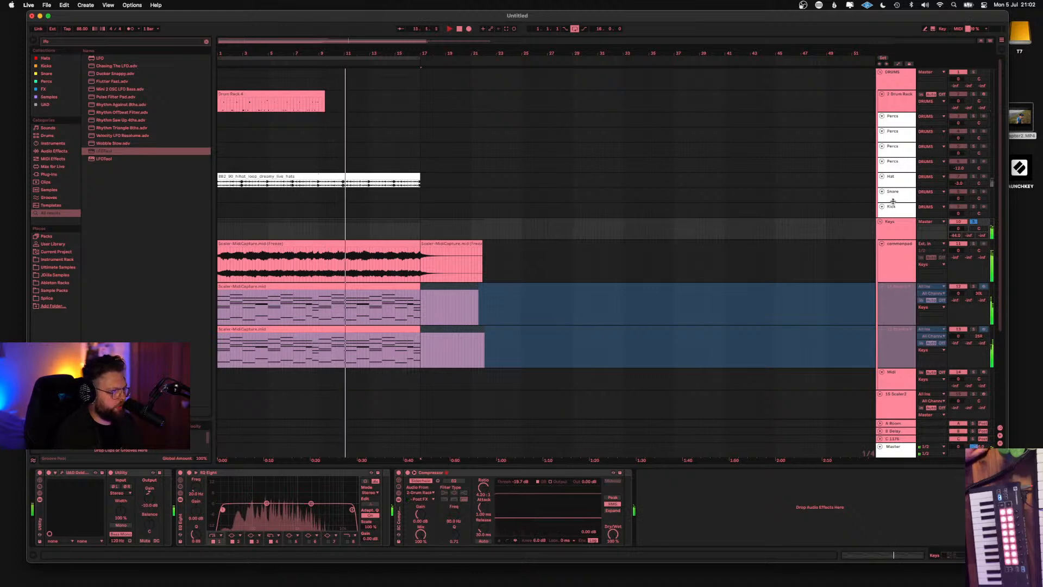
# Move the Dark Arp track into the Keys group, directly below the two frozen MIDI tracks
pyautogui.scroll(-3, 897, 411)
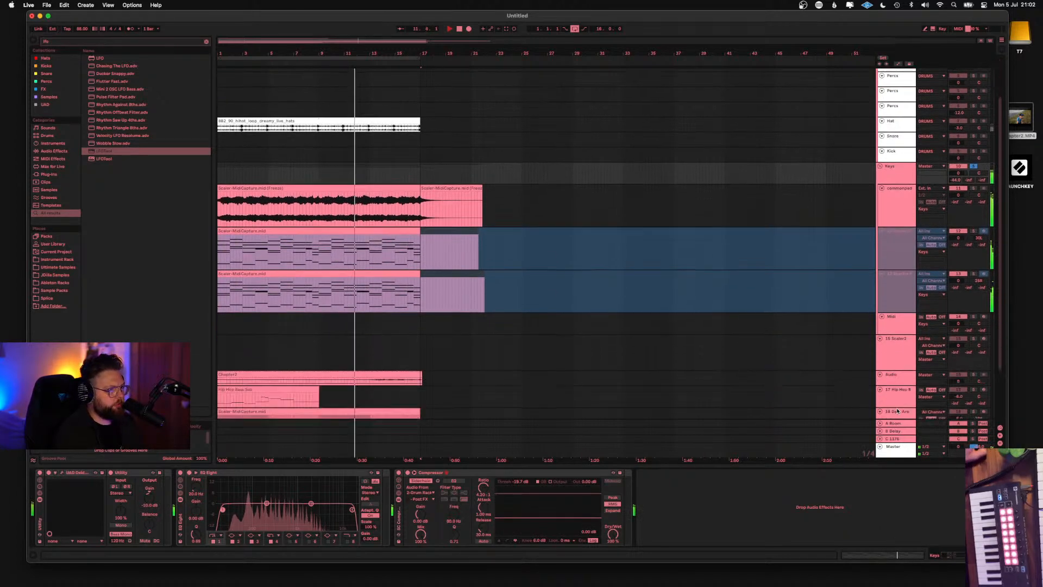
pyautogui.scroll(-3, 897, 411)
pyautogui.click(902, 341)
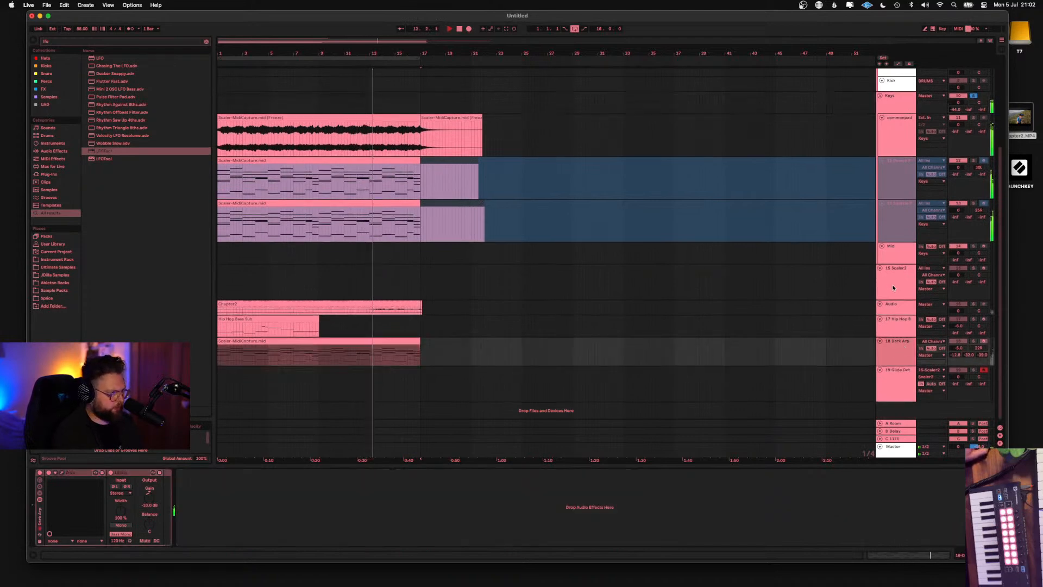
pyautogui.click(894, 331)
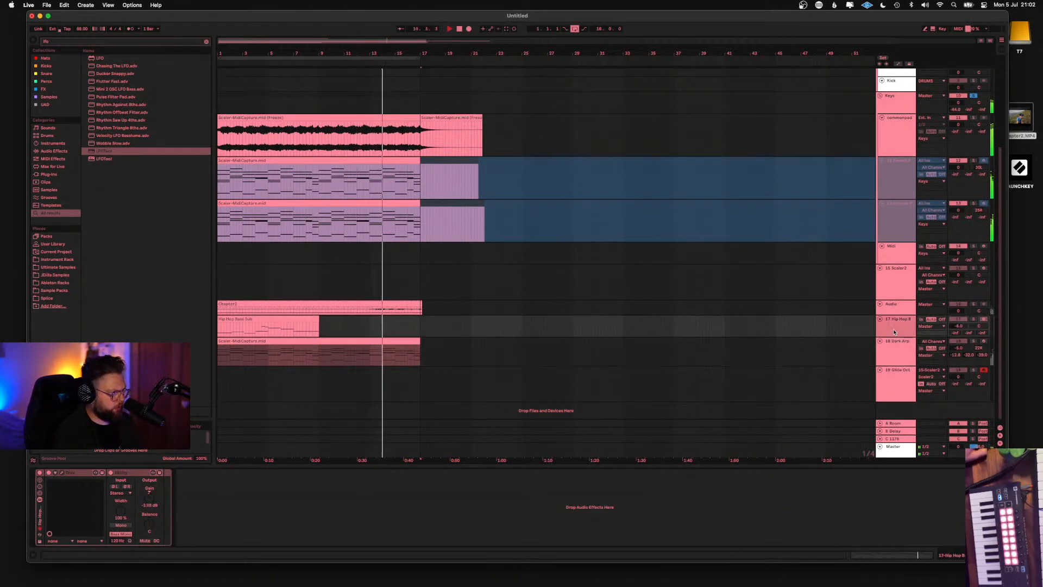
pyautogui.click(896, 346)
pyautogui.moveTo(896, 346); pyautogui.dragTo(898, 245)
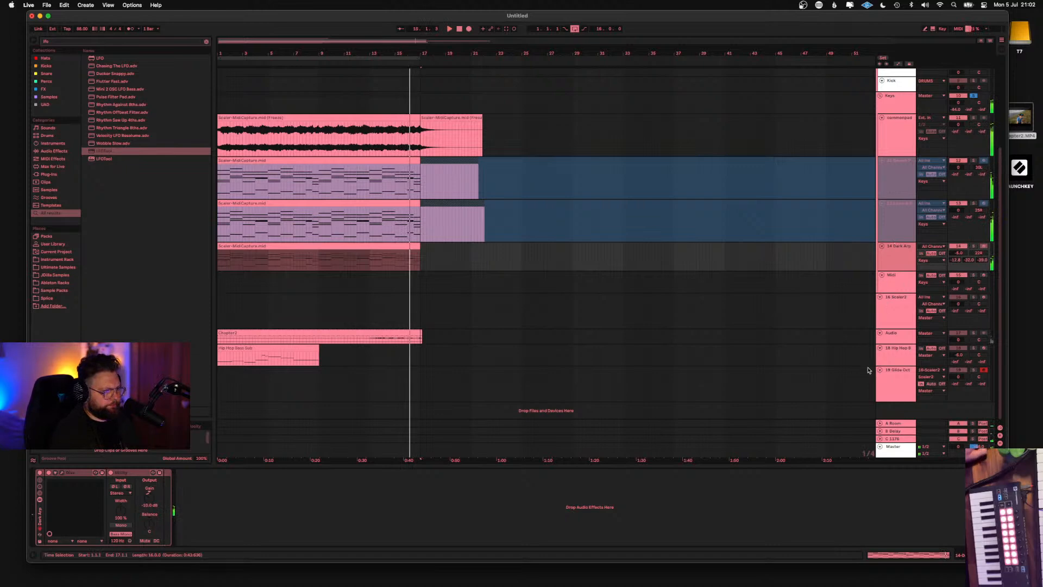
# Paste the SC Compressor rack after Utility on the Hip Hop Bass Sub track
pyautogui.click(896, 359)
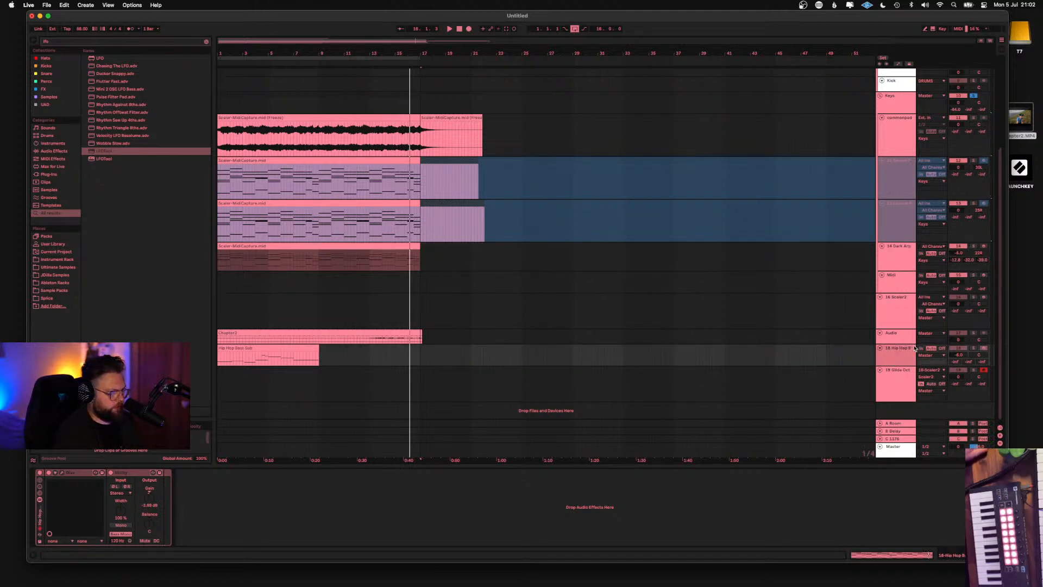
pyautogui.click(293, 503)
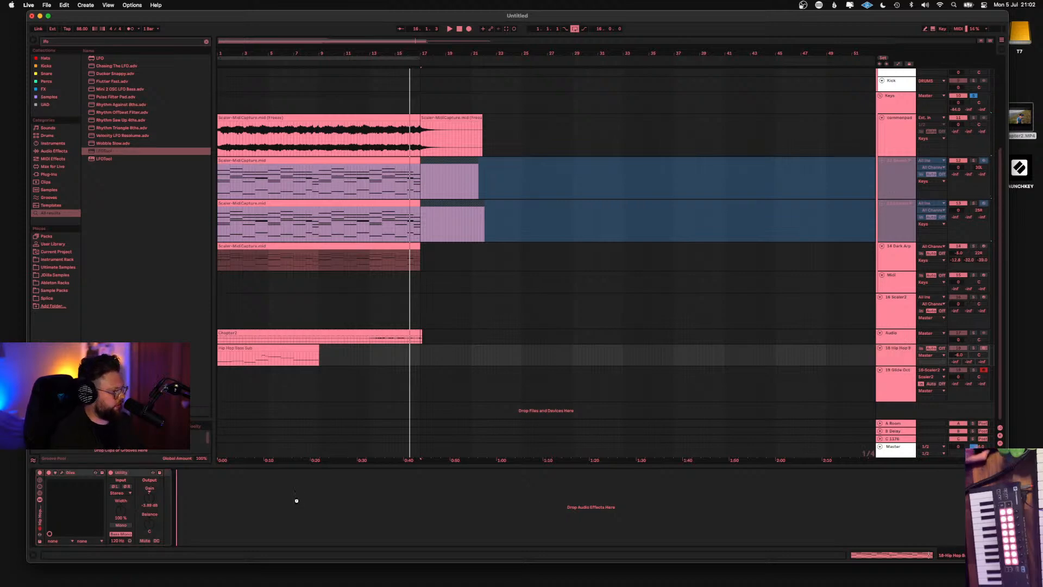
pyautogui.press('super+v')
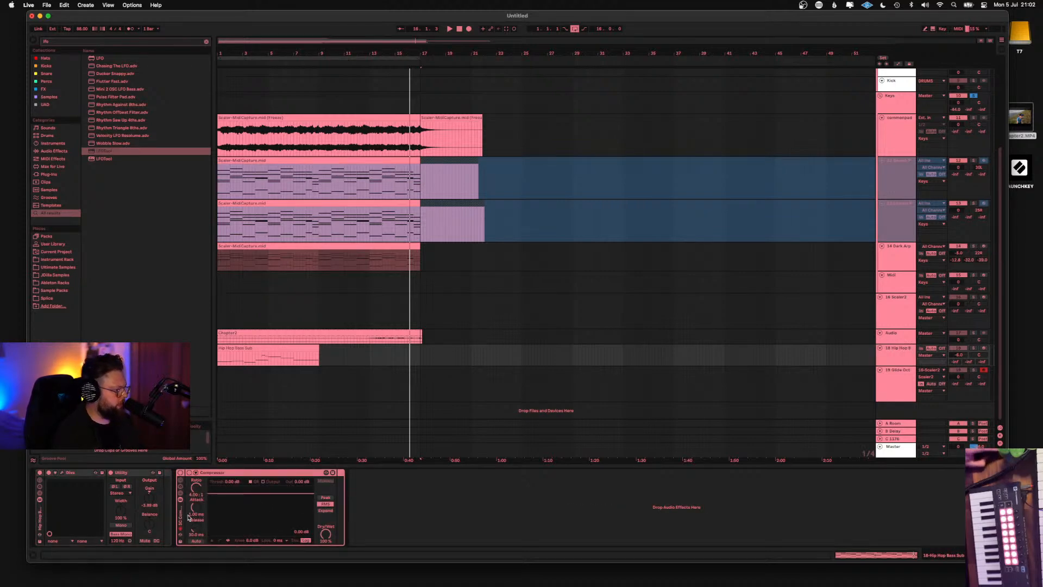
# Expand the bass Compressor's sidechain section and feed it from 2-Drum Rack's BBL kick chain, Post FX
pyautogui.click(195, 473)
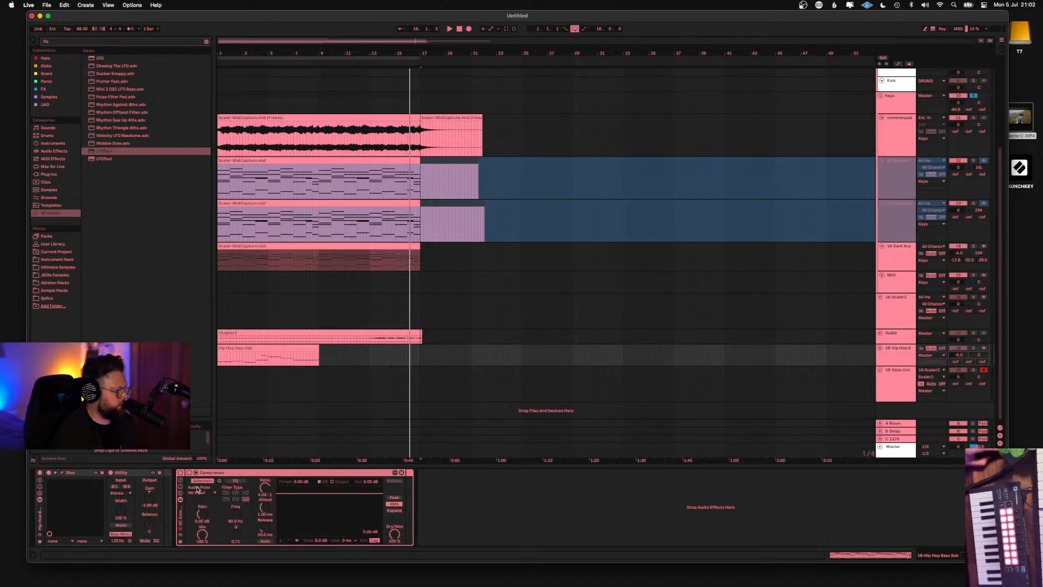
pyautogui.click(198, 492)
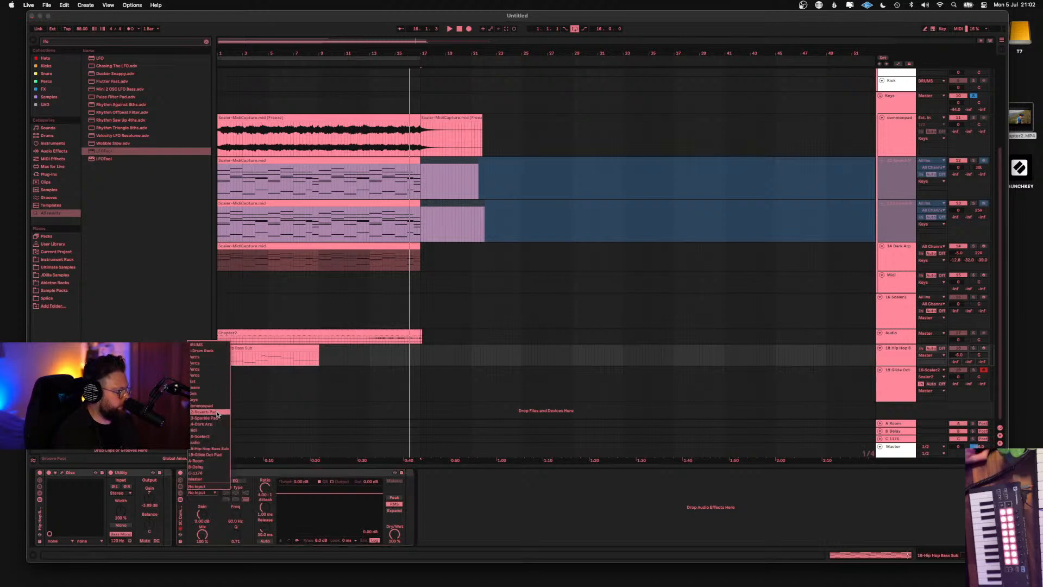
pyautogui.click(198, 351)
pyautogui.click(198, 498)
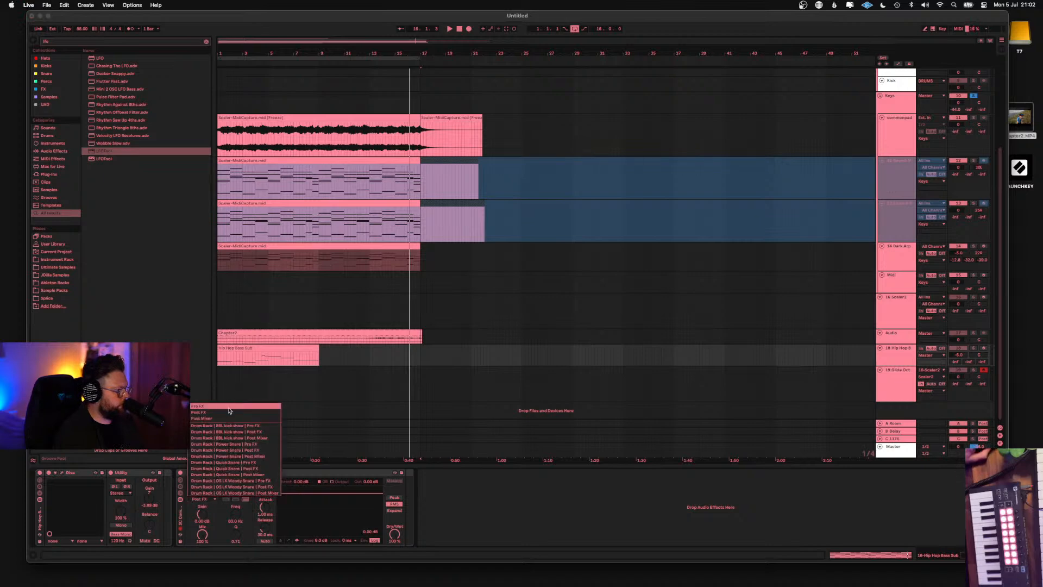
pyautogui.click(220, 431)
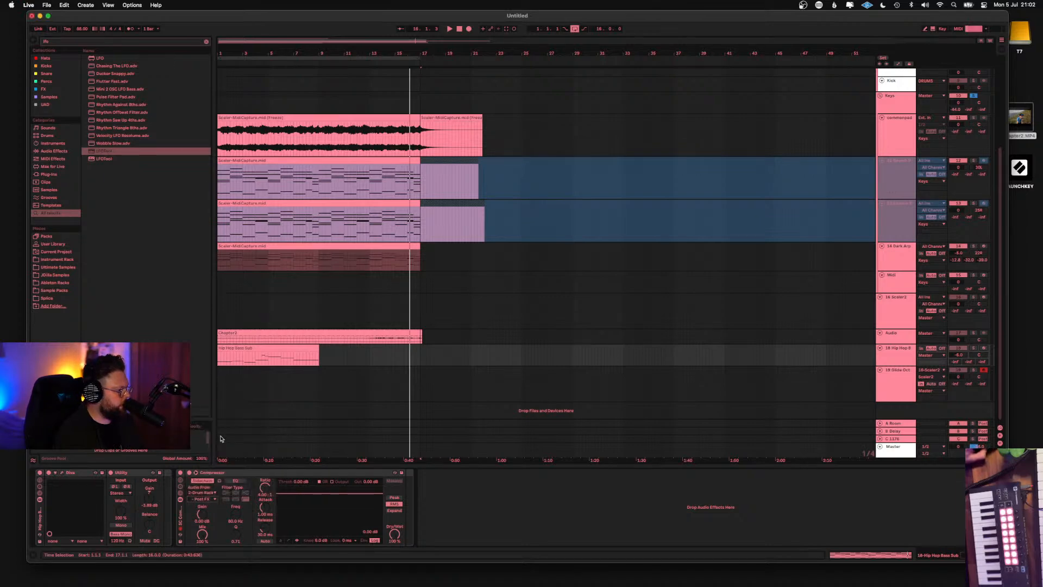
# Set the bass Compressor's threshold to about -23 dB and its release to about 41 ms while listening to the soloed bass
pyautogui.press('space')
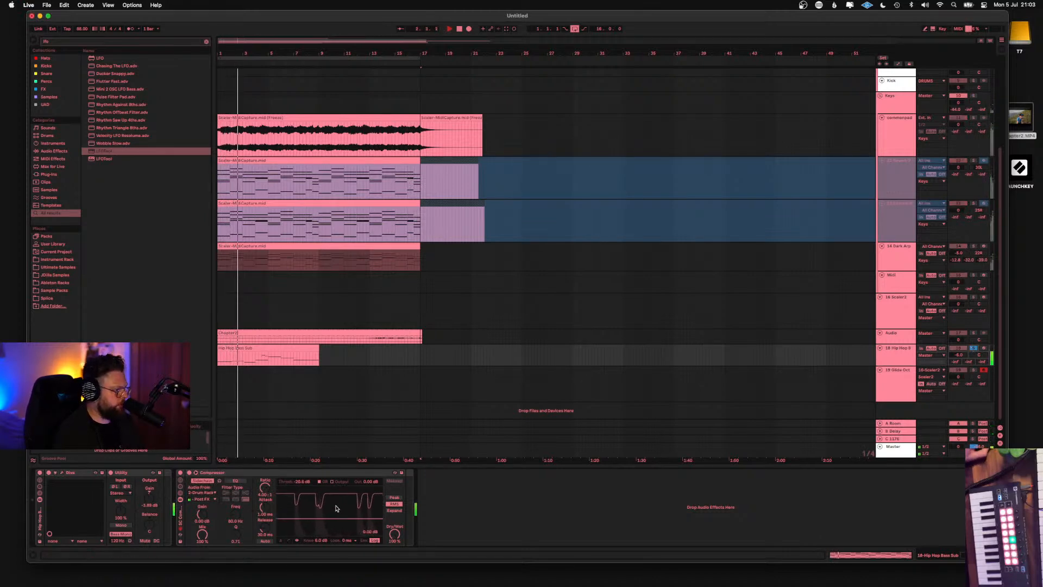
pyautogui.moveTo(326, 516); pyautogui.dragTo(326, 521)
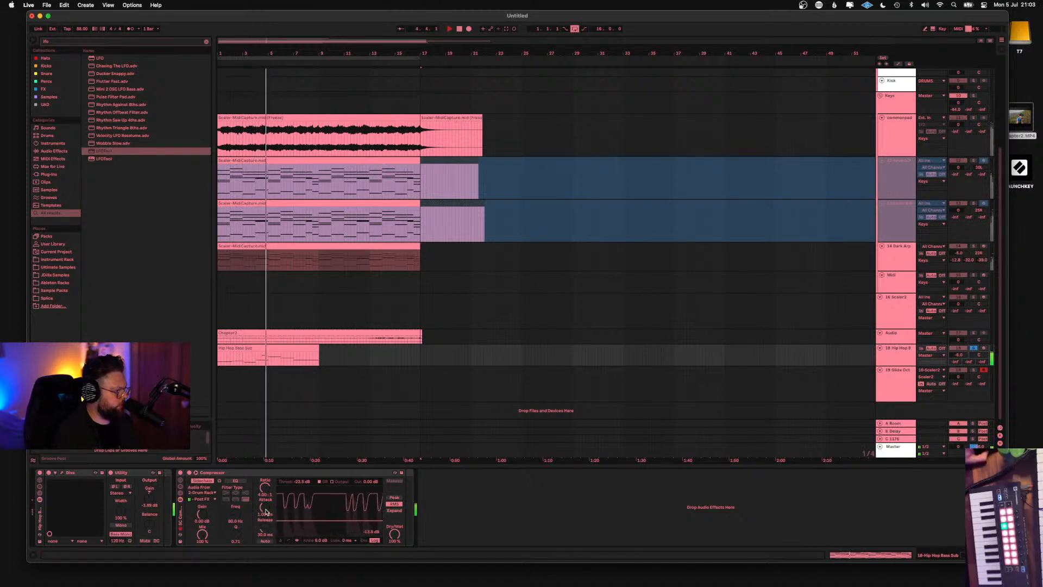
pyautogui.moveTo(266, 512); pyautogui.dragTo(267, 535)
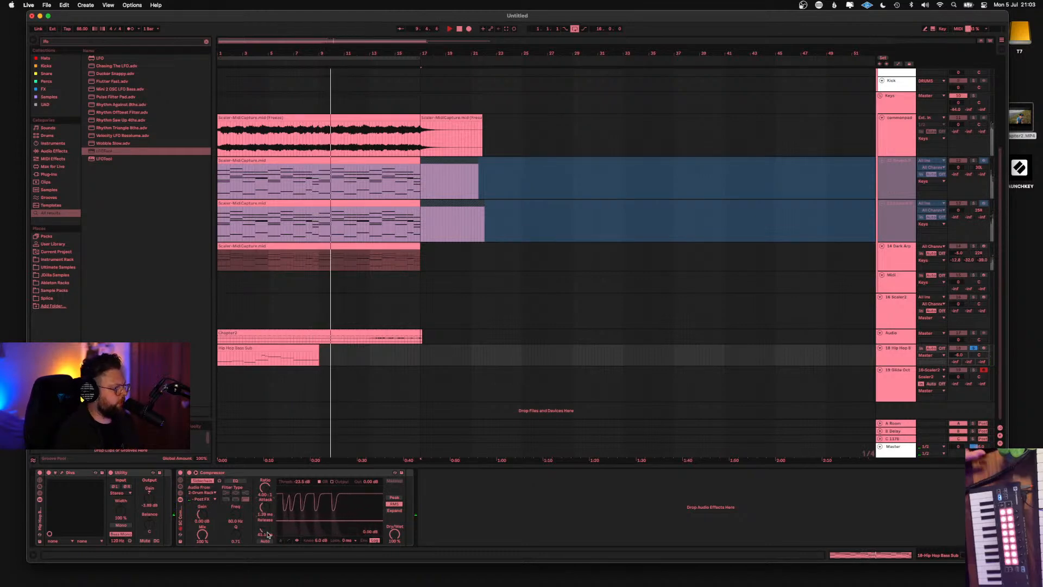
# Replay the loop from the start with all tracks audible to judge the ducking on bass and keys
pyautogui.press('space')
pyautogui.press('space')
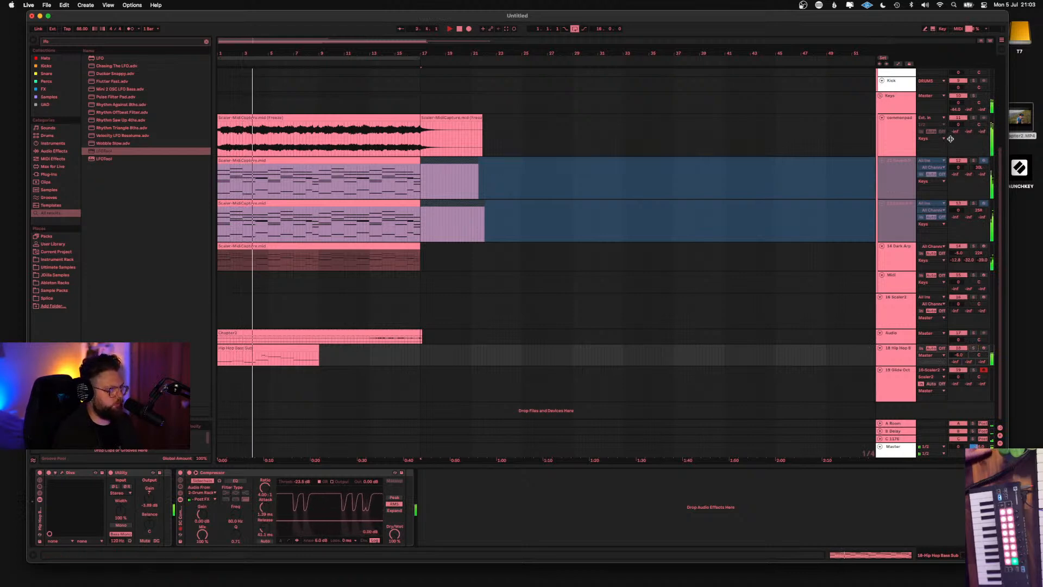
pyautogui.scroll(5, 933, 196)
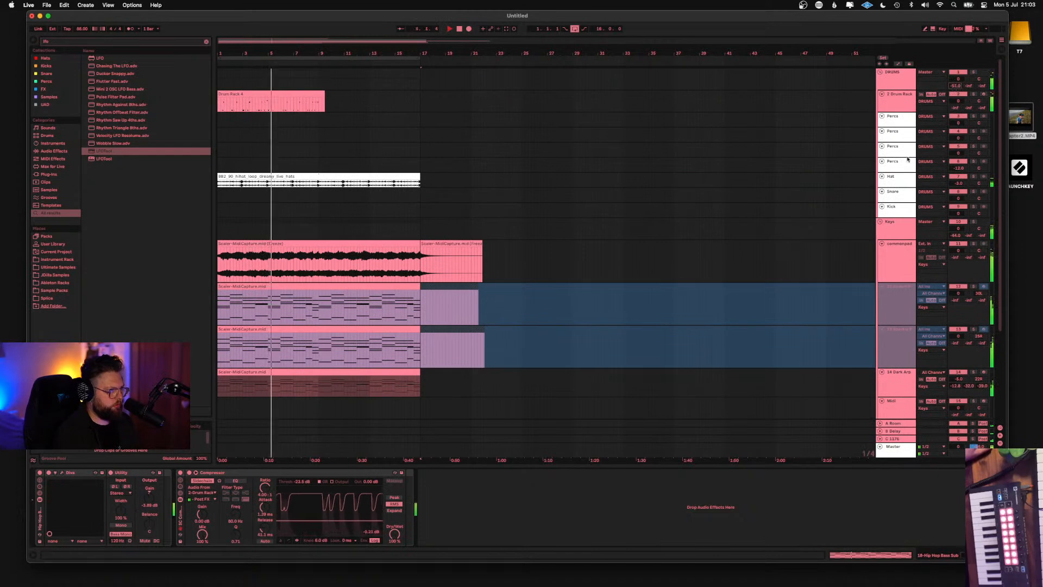
pyautogui.scroll(-1, 870, 277)
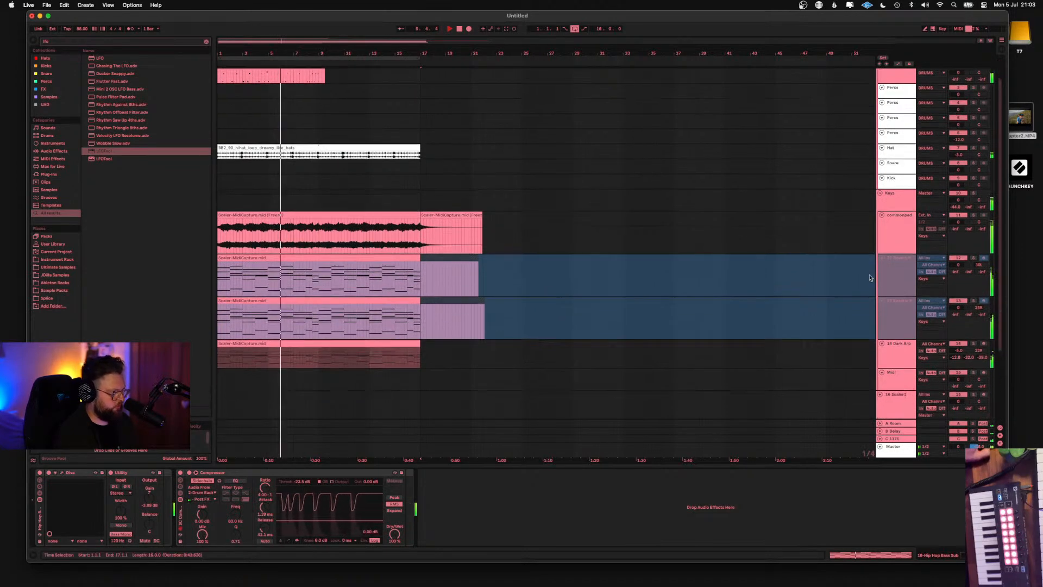
pyautogui.scroll(-1, 870, 277)
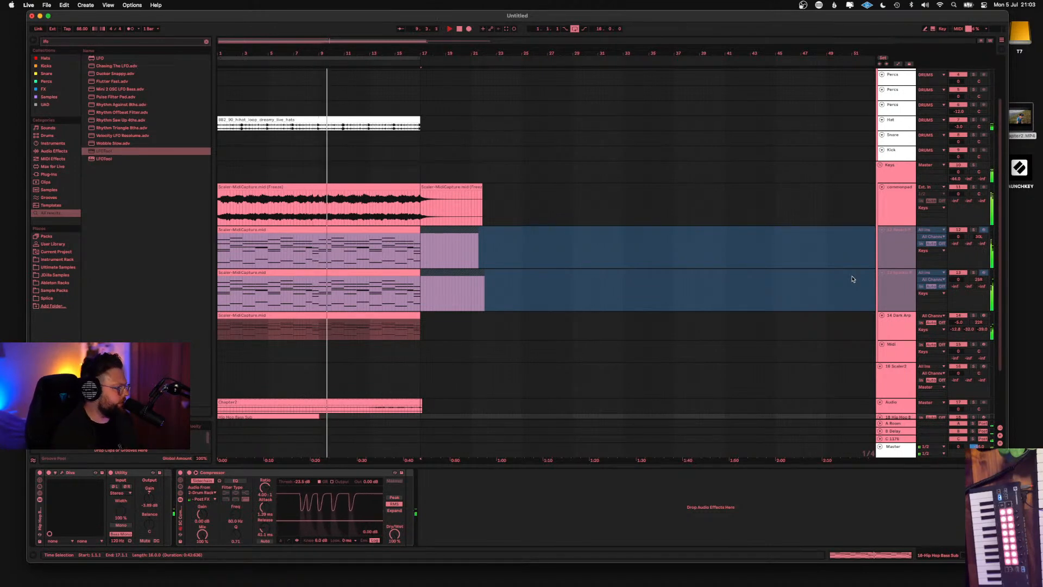
pyautogui.press('space')
pyautogui.press('space')
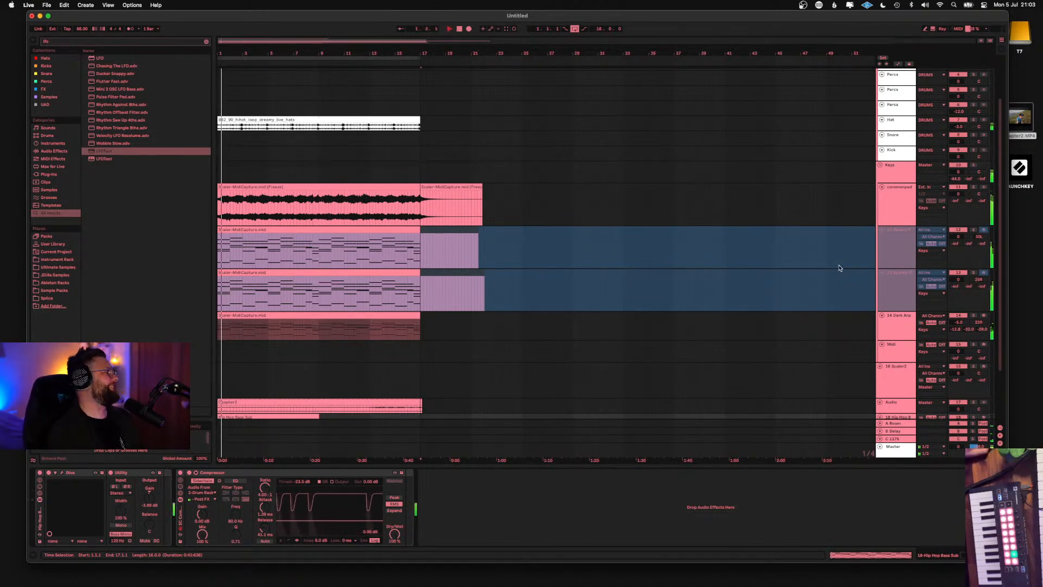
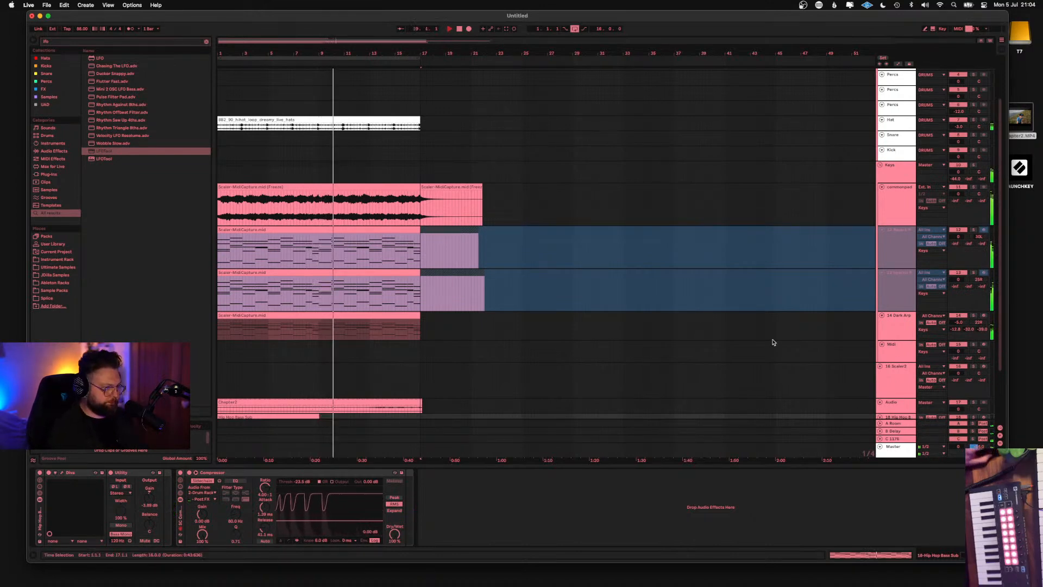
# Lower the Keys group's track volume to about -3 dB and bring up the Keys group's device chain
pyautogui.scroll(-1, 836, 237)
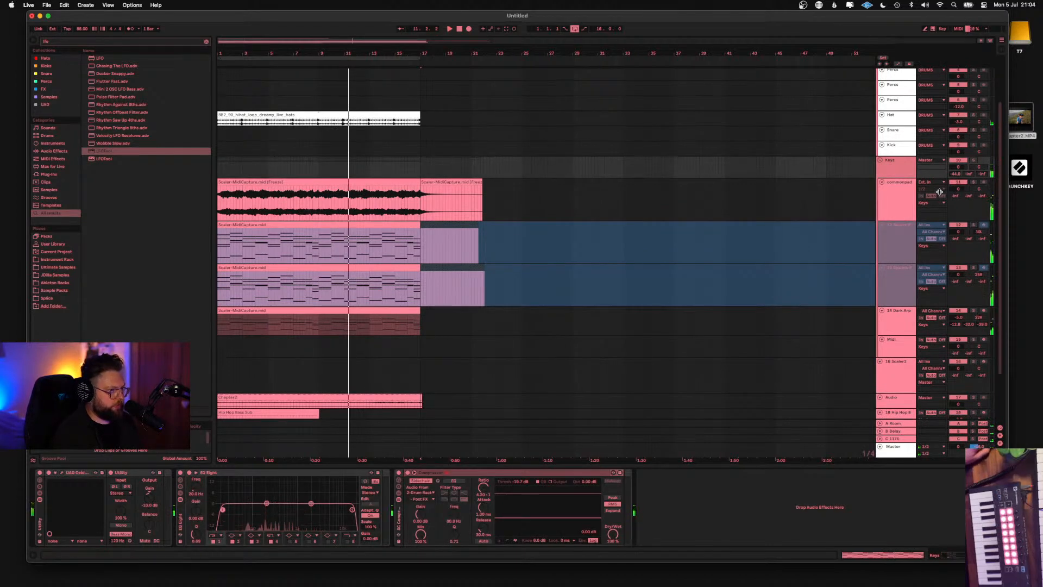
pyautogui.moveTo(968, 166); pyautogui.dragTo(968, 171)
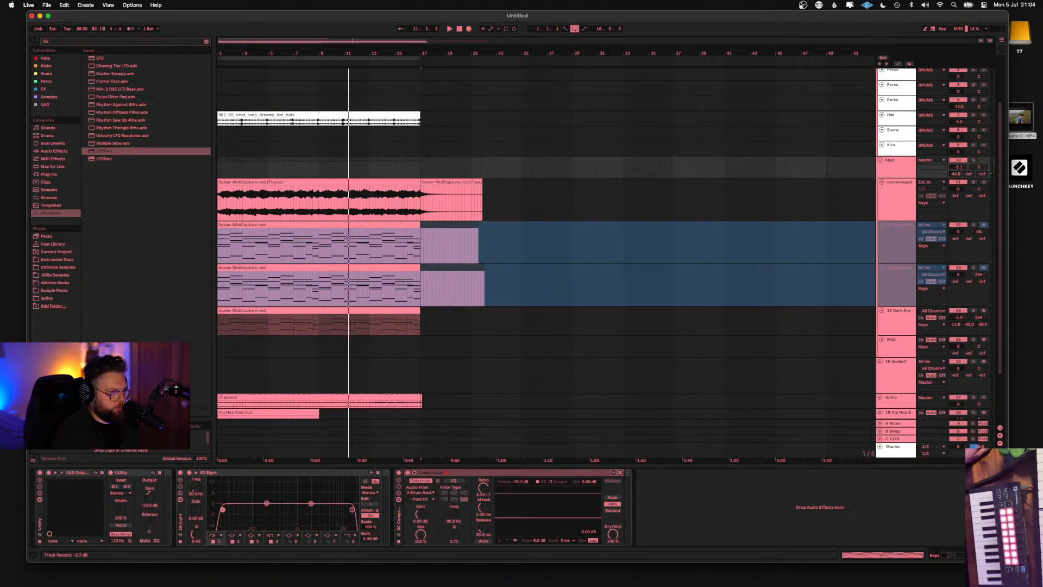
pyautogui.click(894, 236)
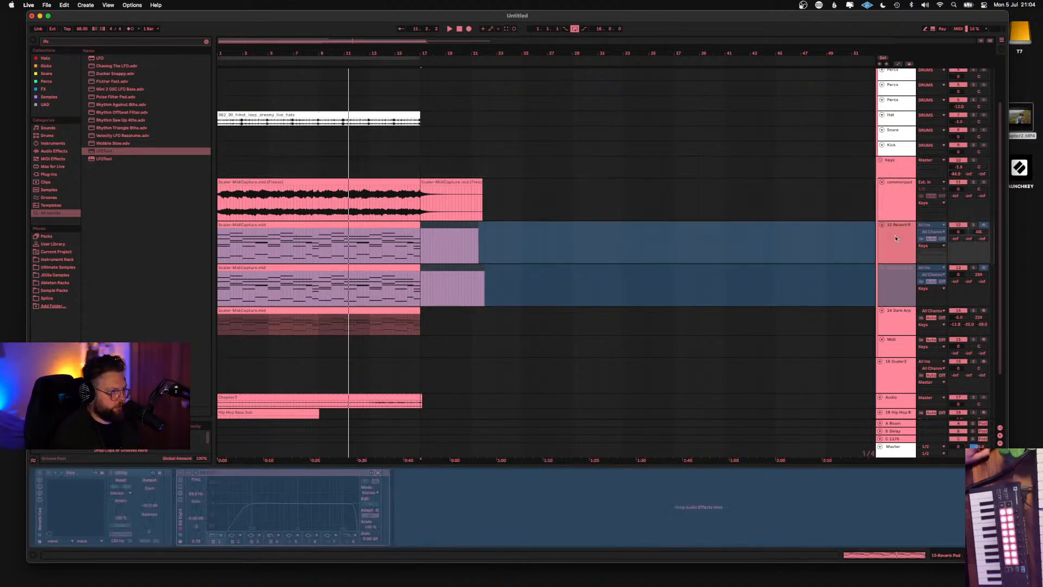
pyautogui.click(898, 293)
pyautogui.click(897, 170)
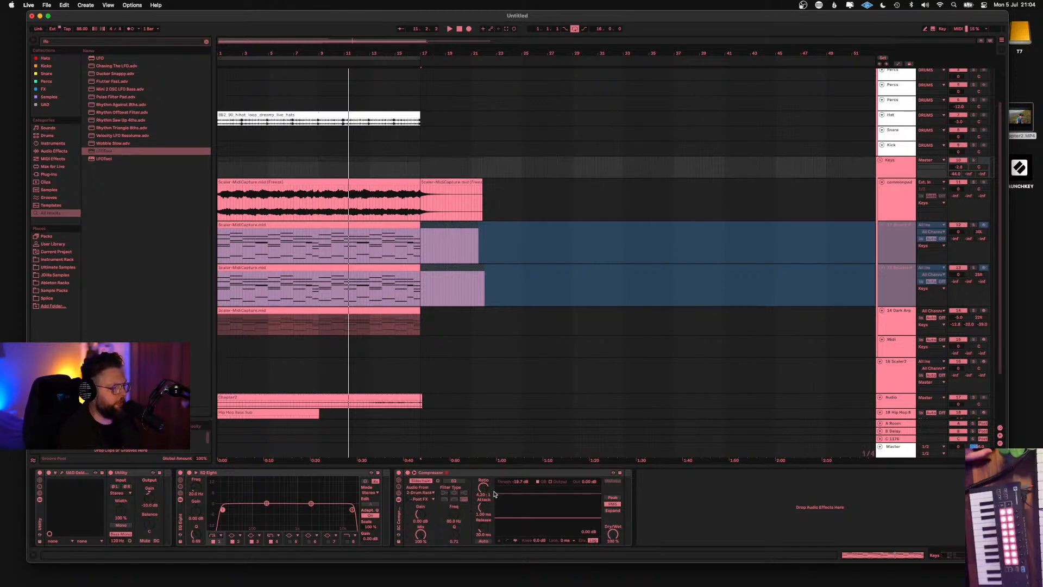
# Try an extreme sidechain threshold on the Keys group's Compressor during playback, and settle the threshold at about -11.9 dB
pyautogui.press('space')
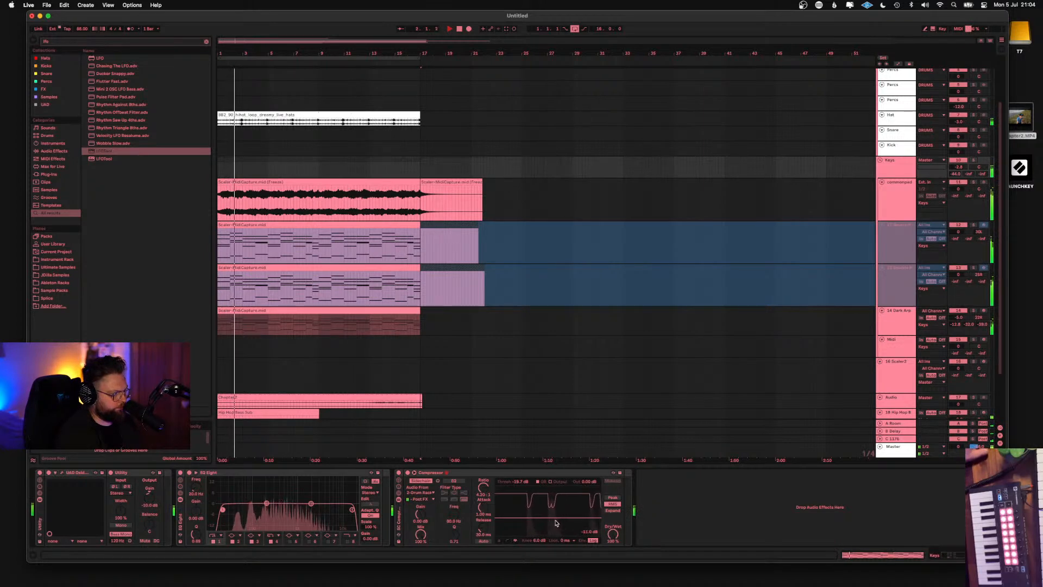
pyautogui.moveTo(558, 517); pyautogui.dragTo(561, 535)
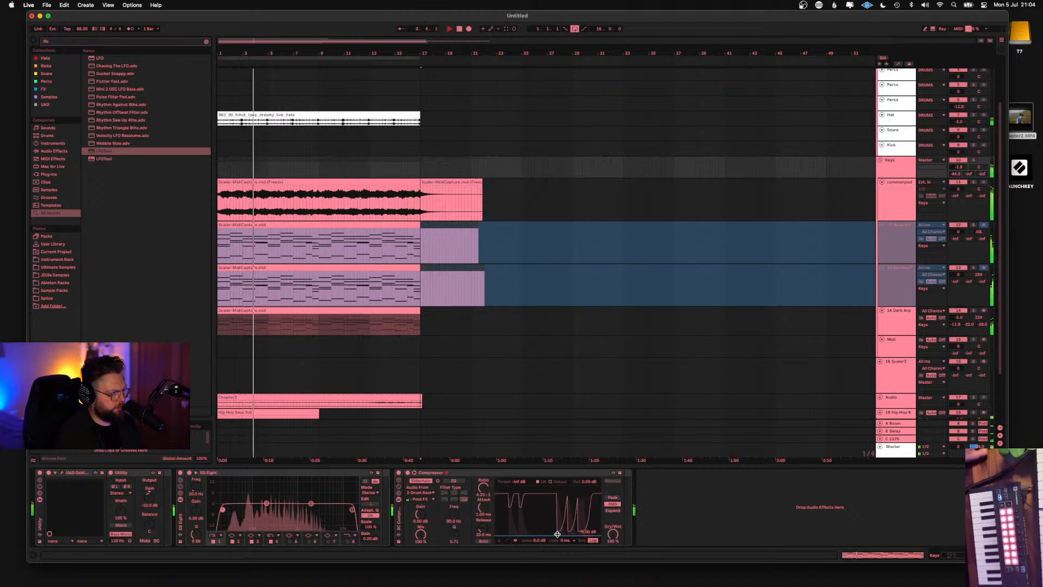
pyautogui.click(880, 161)
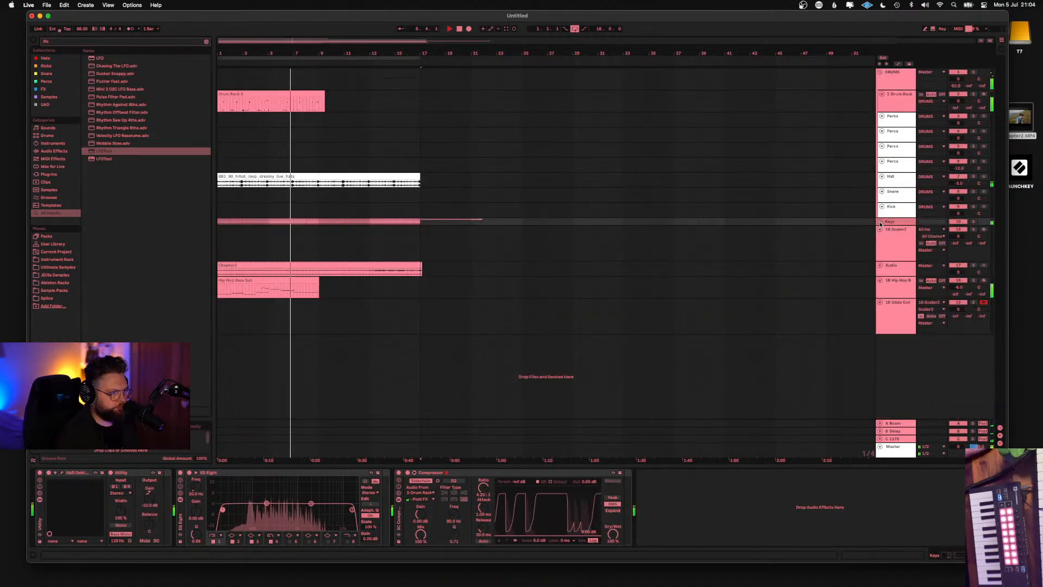
pyautogui.click(879, 221)
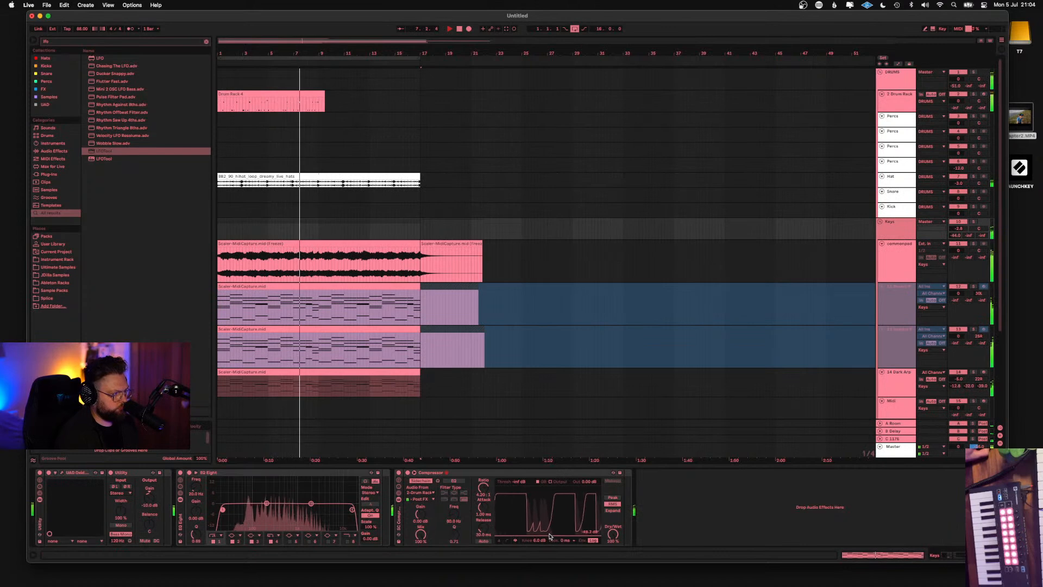
pyautogui.moveTo(547, 534); pyautogui.dragTo(554, 508)
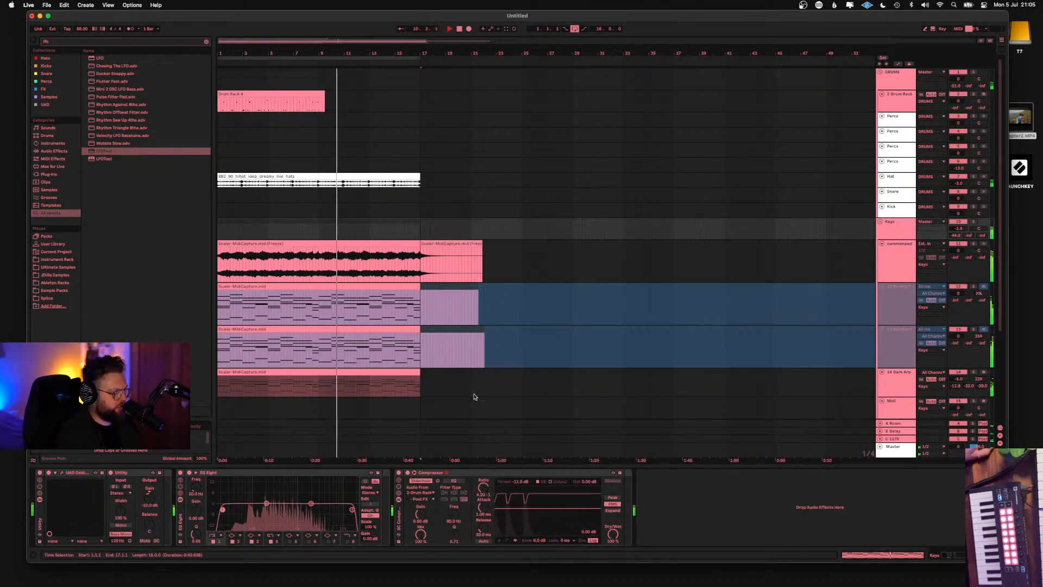
# Change the first band of the Keys group's EQ Eight to a gentler low cut and raise its frequency to about 110 Hz
pyautogui.click(213, 535)
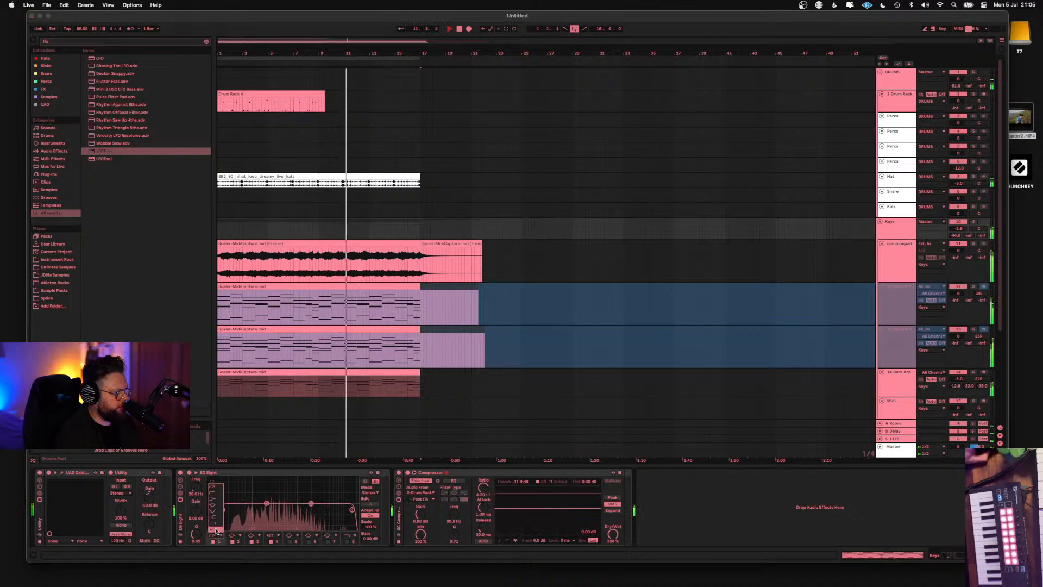
pyautogui.click(213, 496)
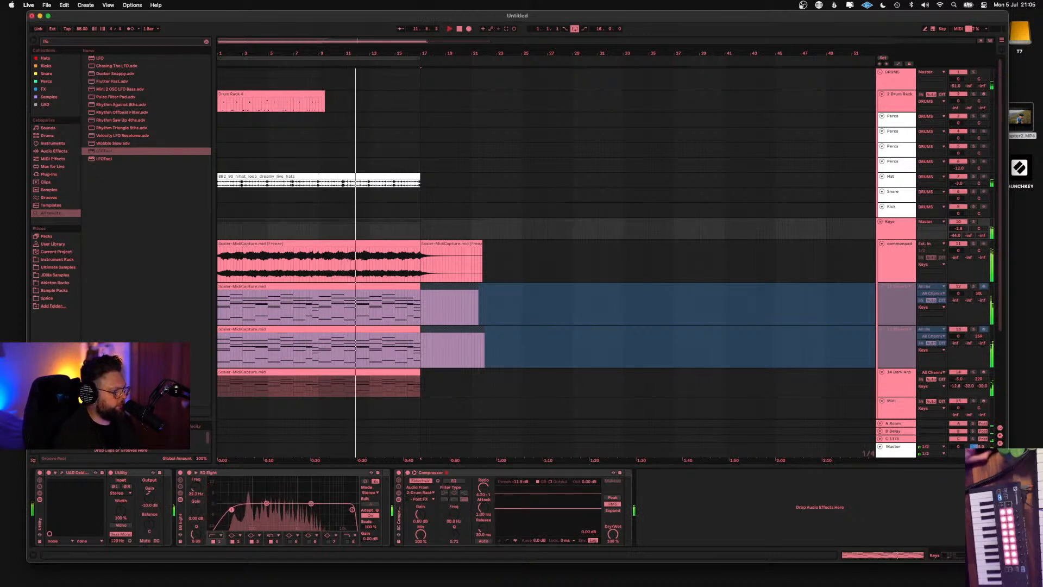
pyautogui.moveTo(252, 509); pyautogui.dragTo(252, 509)
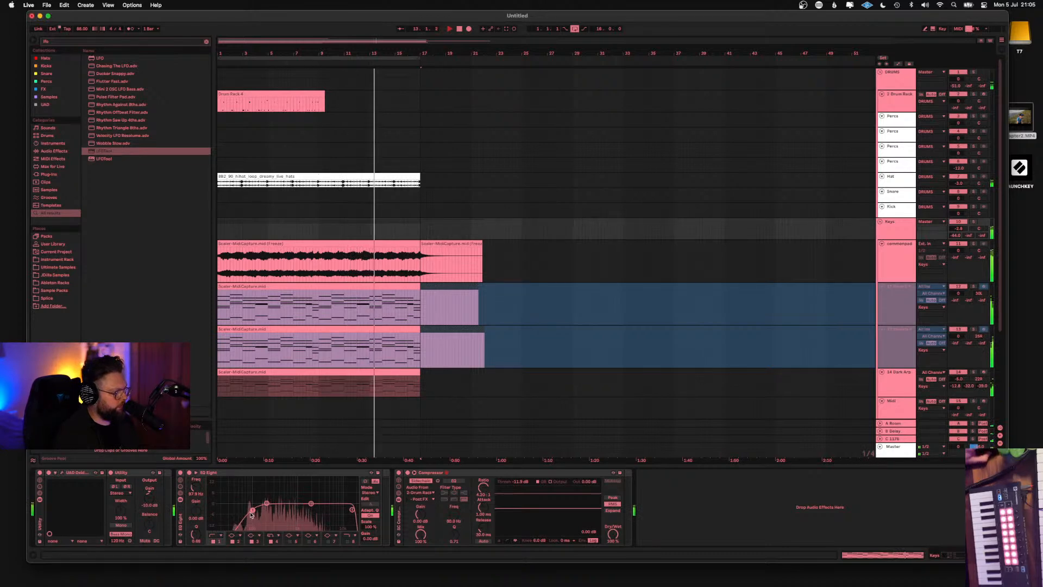
pyautogui.moveTo(253, 509); pyautogui.dragTo(255, 509)
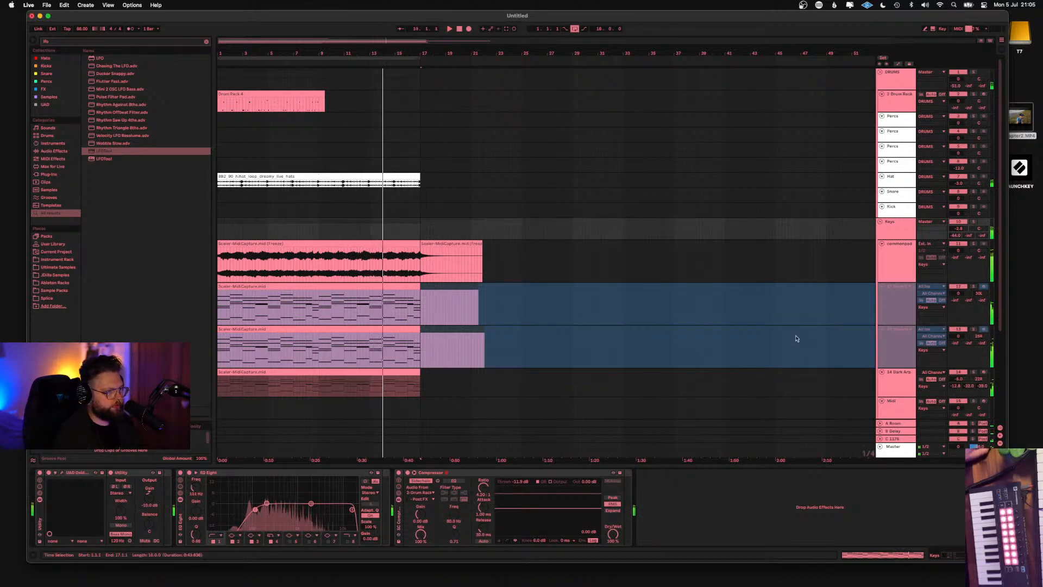
# Fold the frozen pad, Dark Arp and Midi tracks inside the Keys group
pyautogui.scroll(-5, 880, 298)
pyautogui.scroll(5, 881, 299)
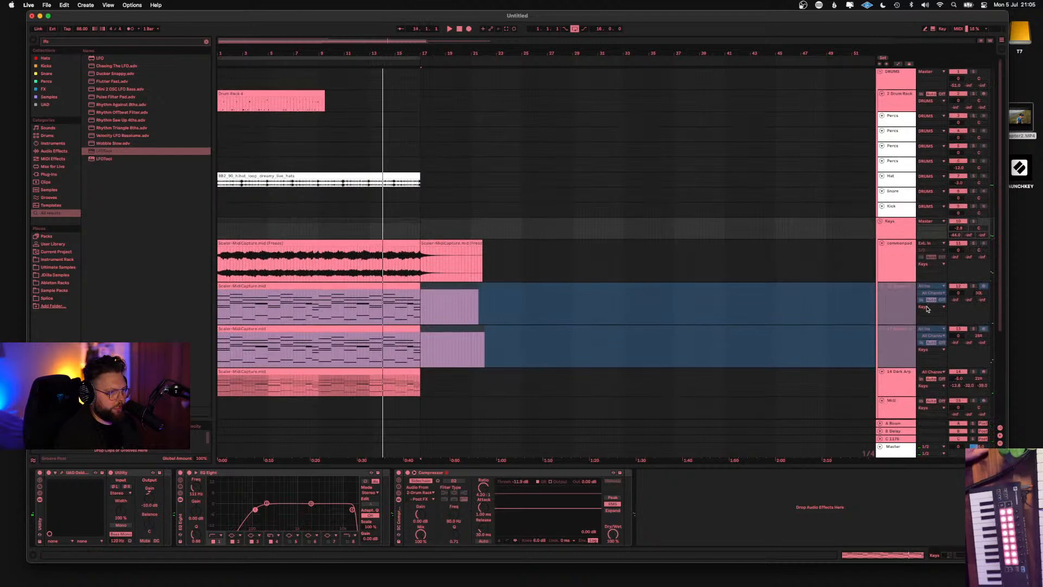
pyautogui.click(881, 234)
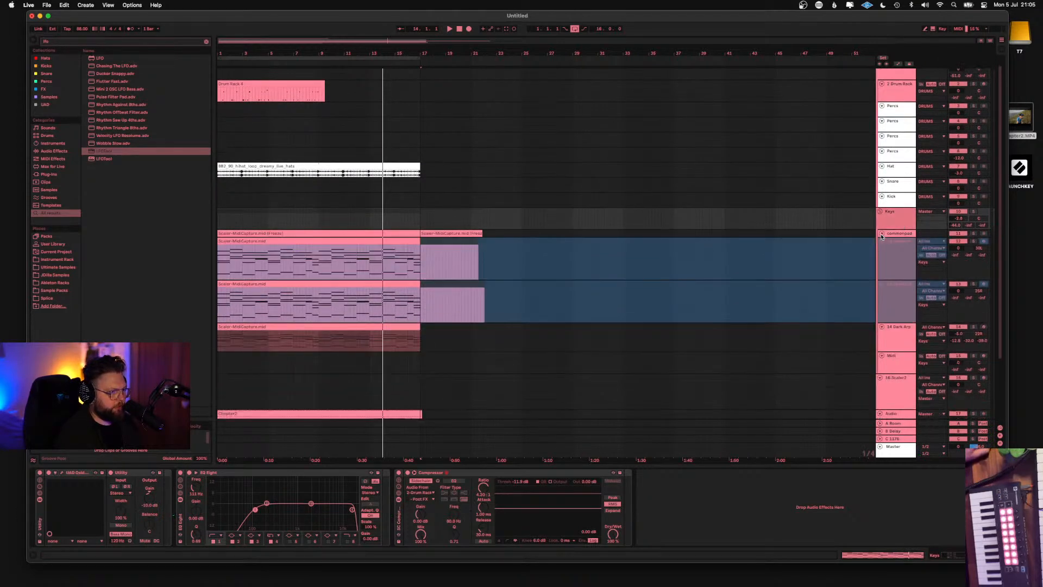
pyautogui.click(882, 327)
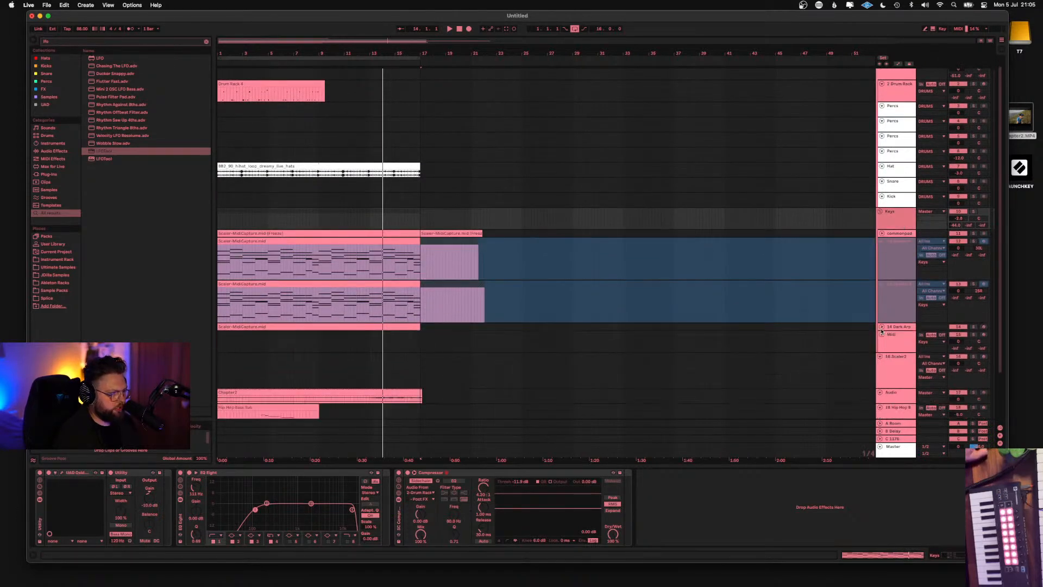
pyautogui.click(881, 335)
# Delete the empty Midi, Scaler2 and Glide tracks from the arrangement
pyautogui.click(892, 335)
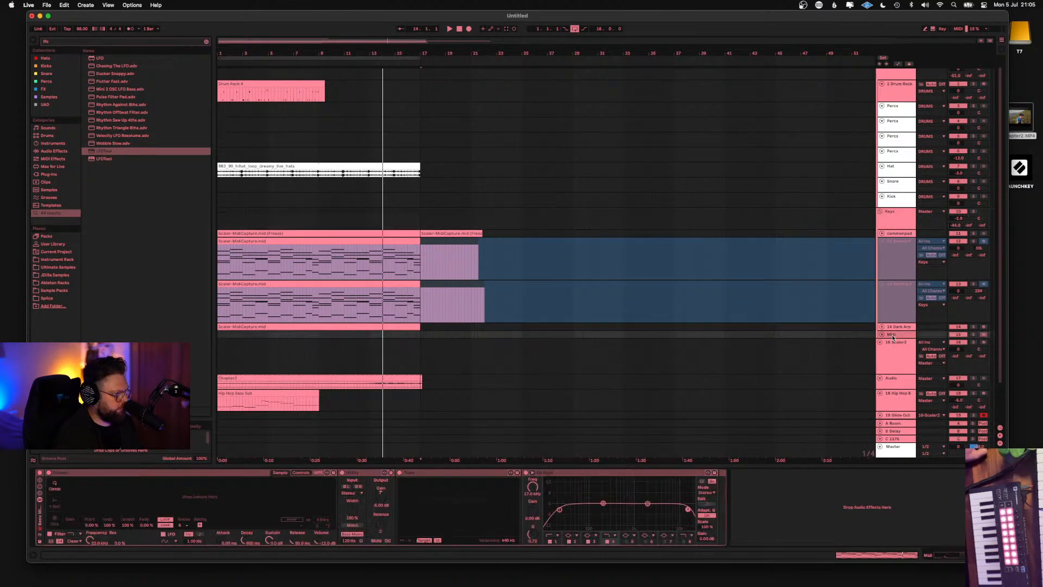
pyautogui.press('Delete')
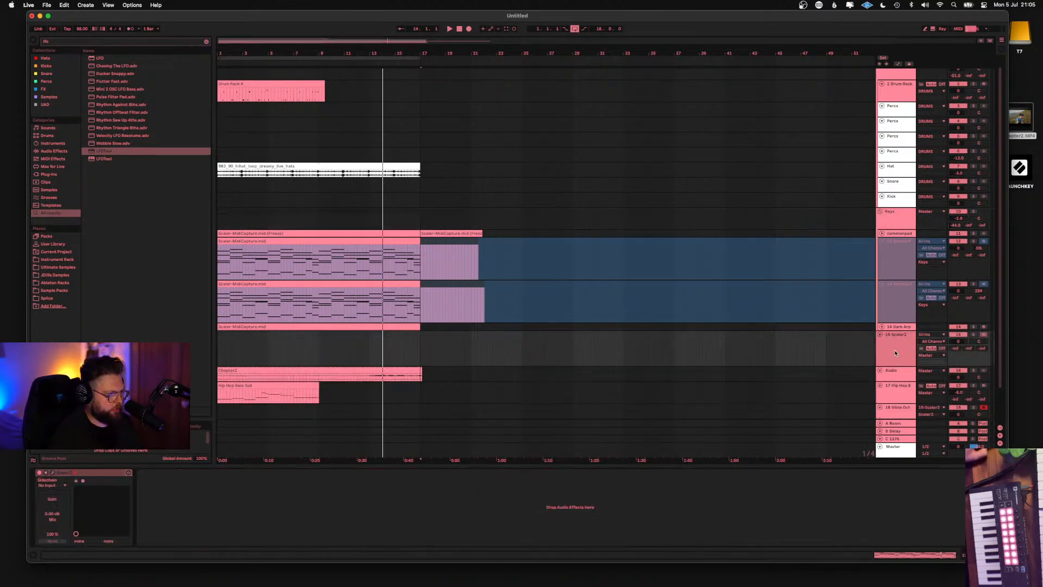
pyautogui.press('Delete')
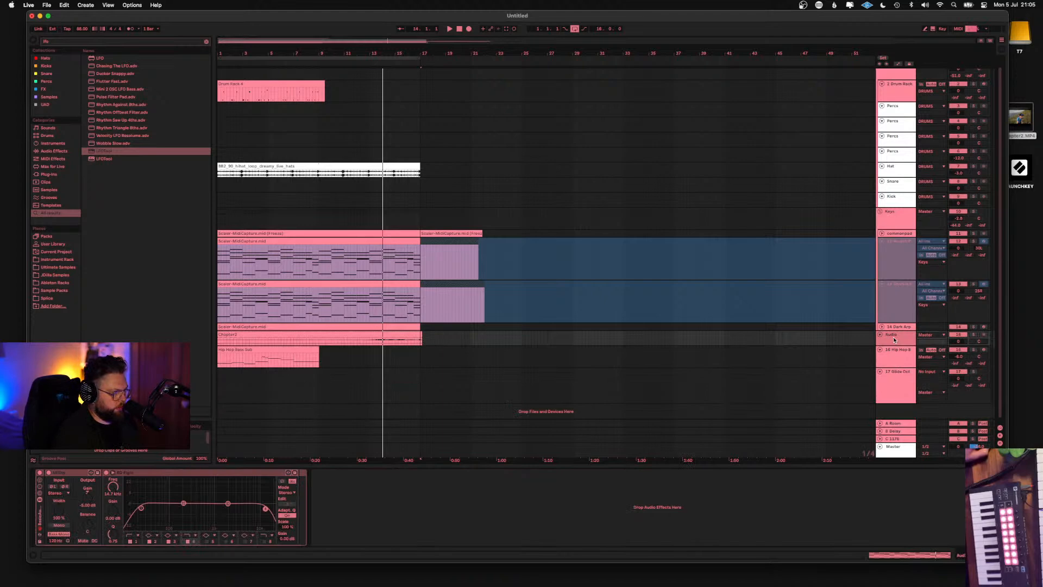
pyautogui.click(897, 363)
pyautogui.click(897, 377)
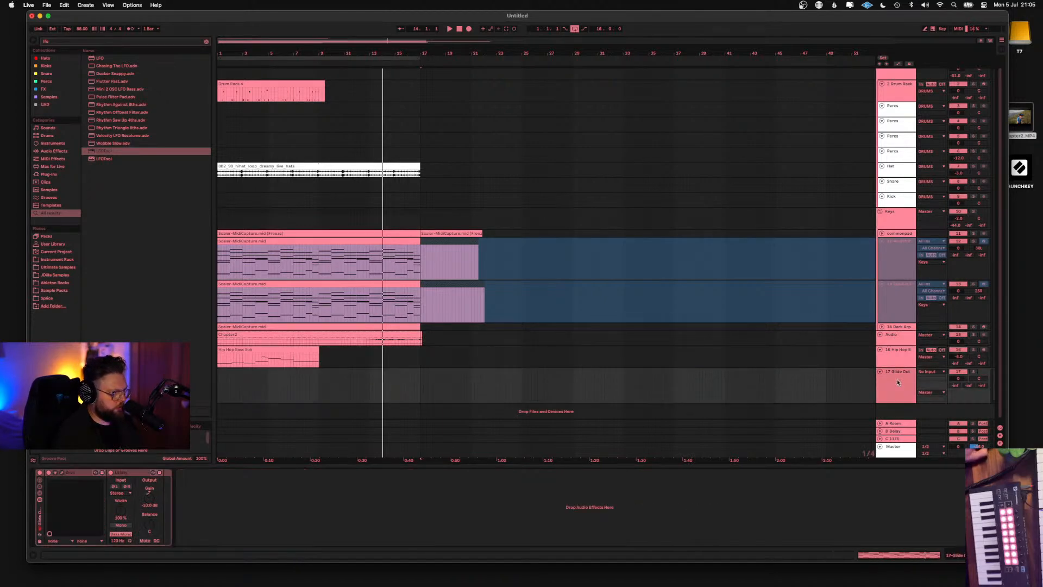
pyautogui.press('Delete')
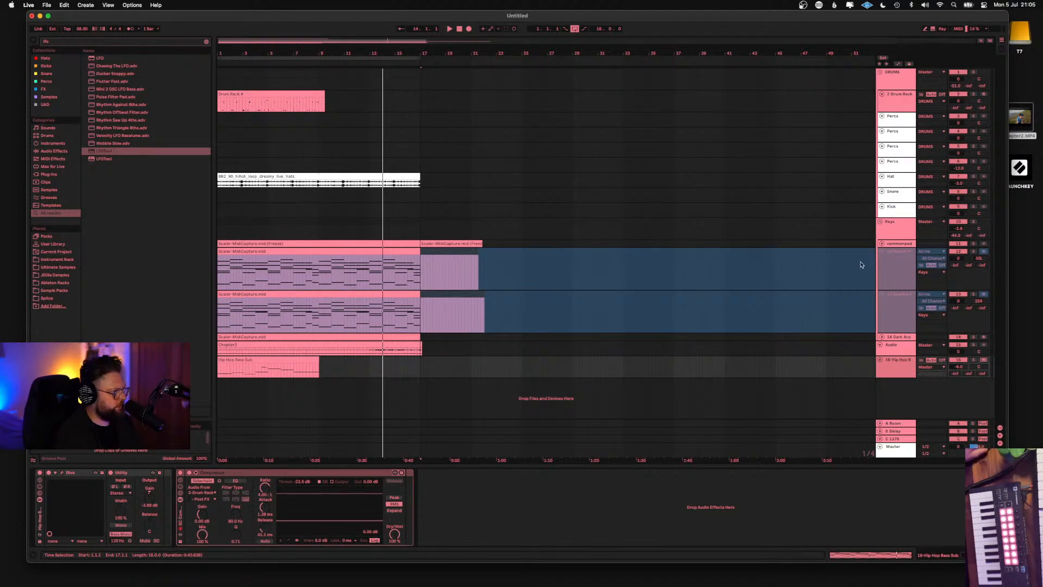
# Unfold the frozen pad track at a reduced height and briefly solo it during playback
pyautogui.moveTo(897, 245); pyautogui.dragTo(896, 263)
pyautogui.click(881, 245)
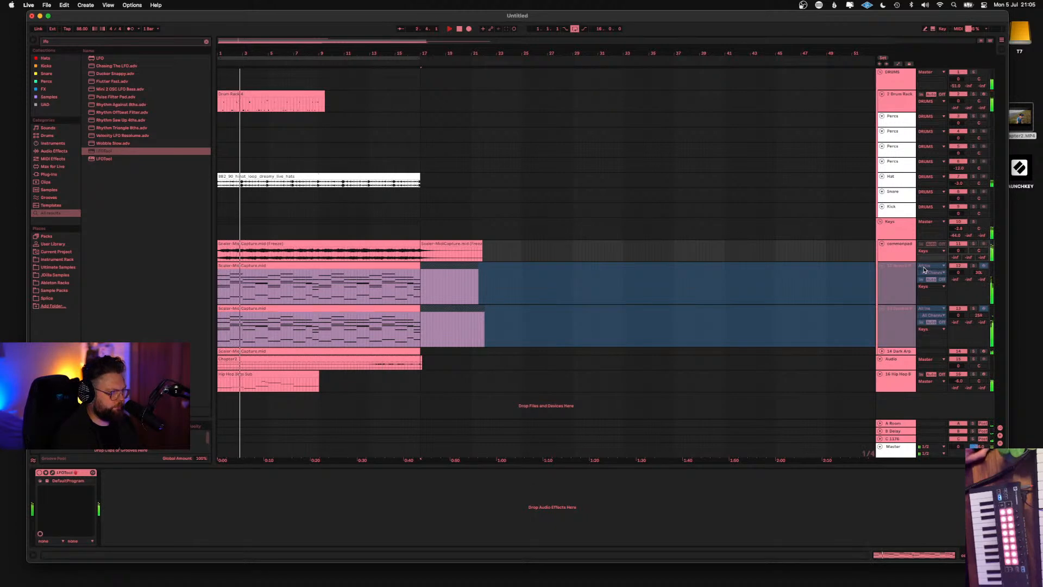
pyautogui.click(973, 244)
pyautogui.click(973, 244)
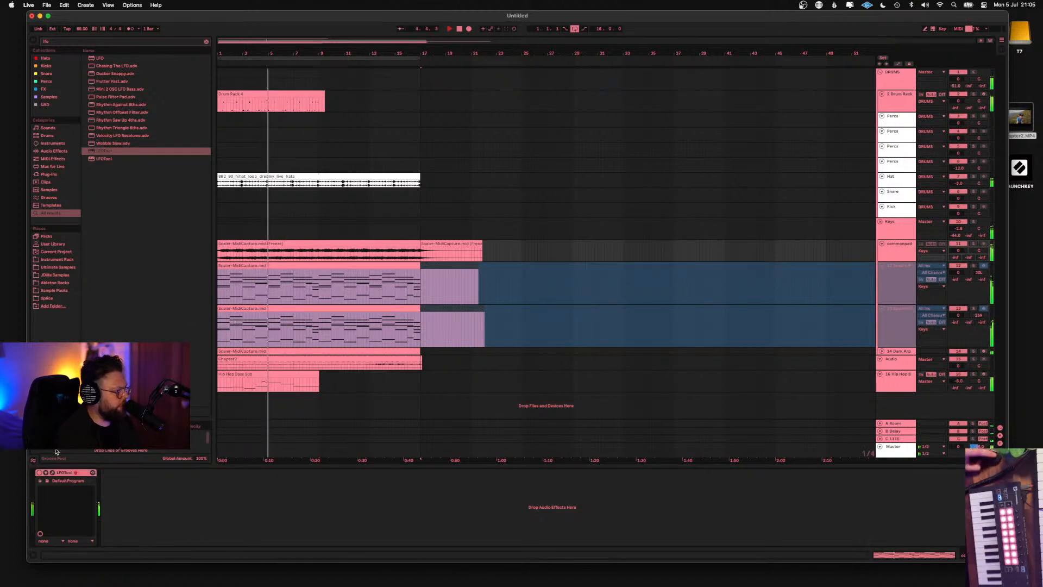
# Open LFOTool on the frozen pad track and audition presets during playback, from Saw bas action through Swallow and Teaser
pyautogui.press('super+alt+p')
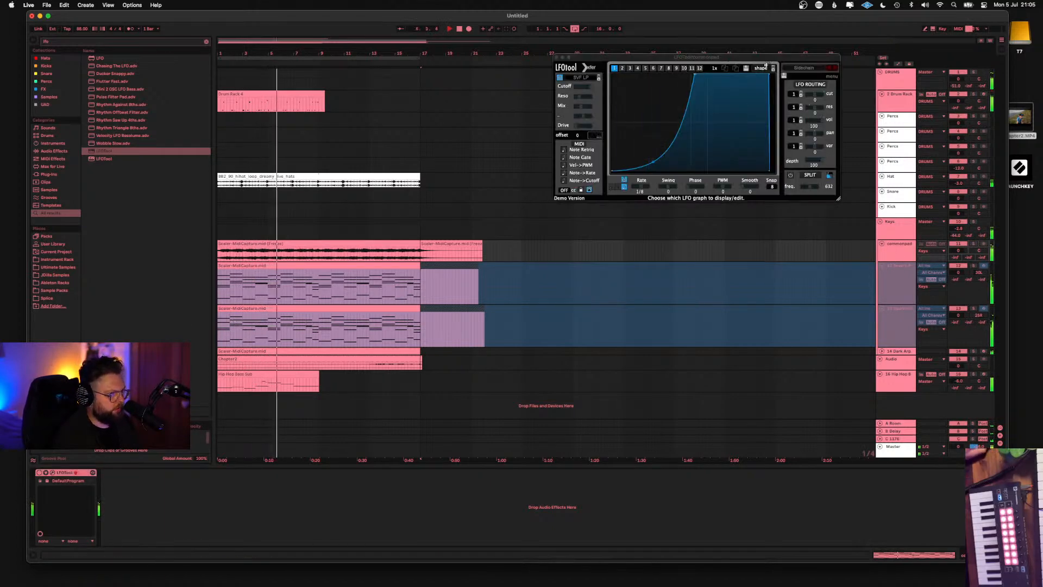
pyautogui.click(836, 69)
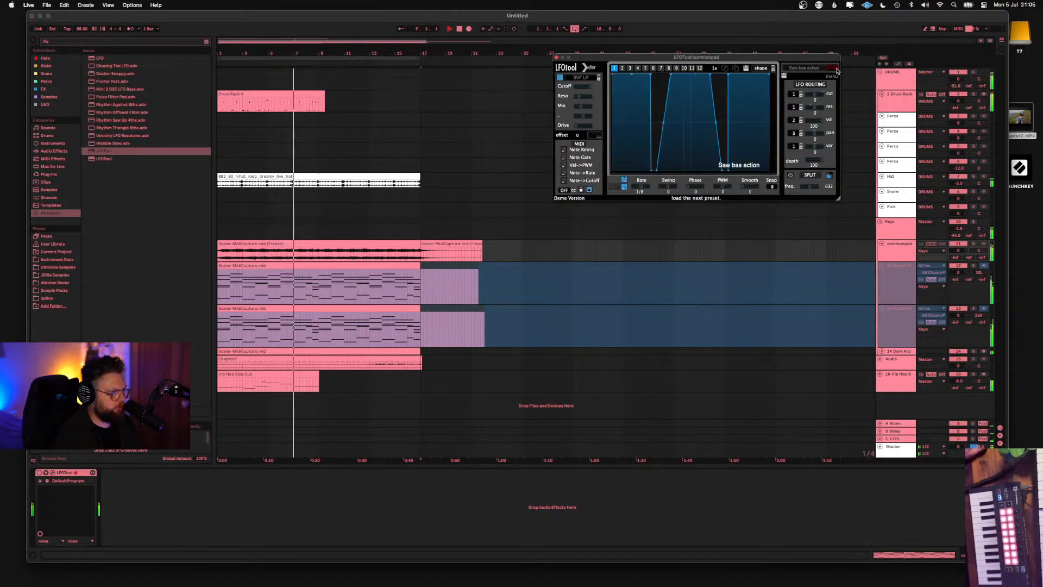
pyautogui.click(835, 69)
pyautogui.click(835, 68)
pyautogui.click(835, 69)
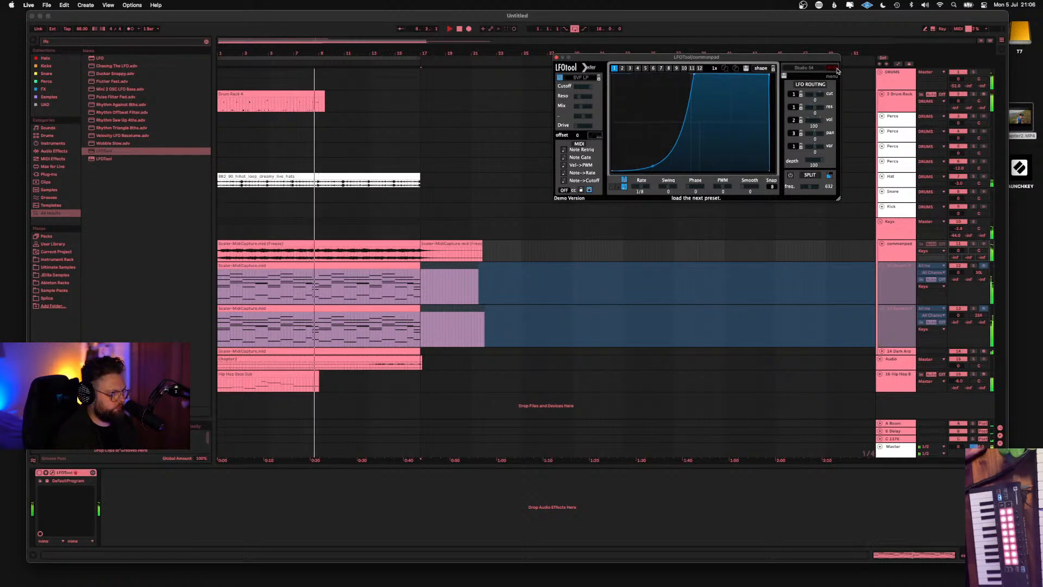
pyautogui.click(837, 70)
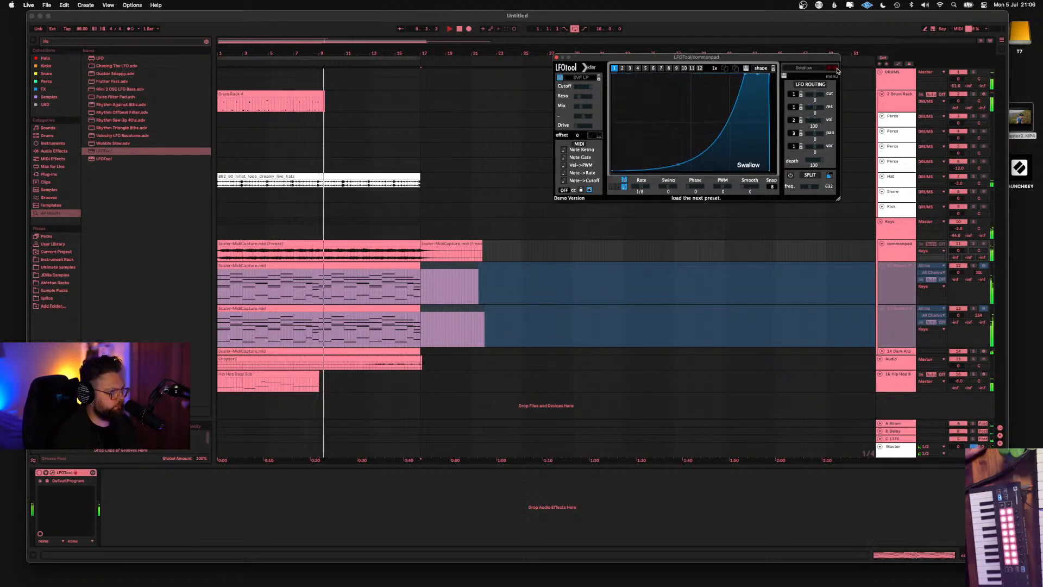
pyautogui.click(837, 70)
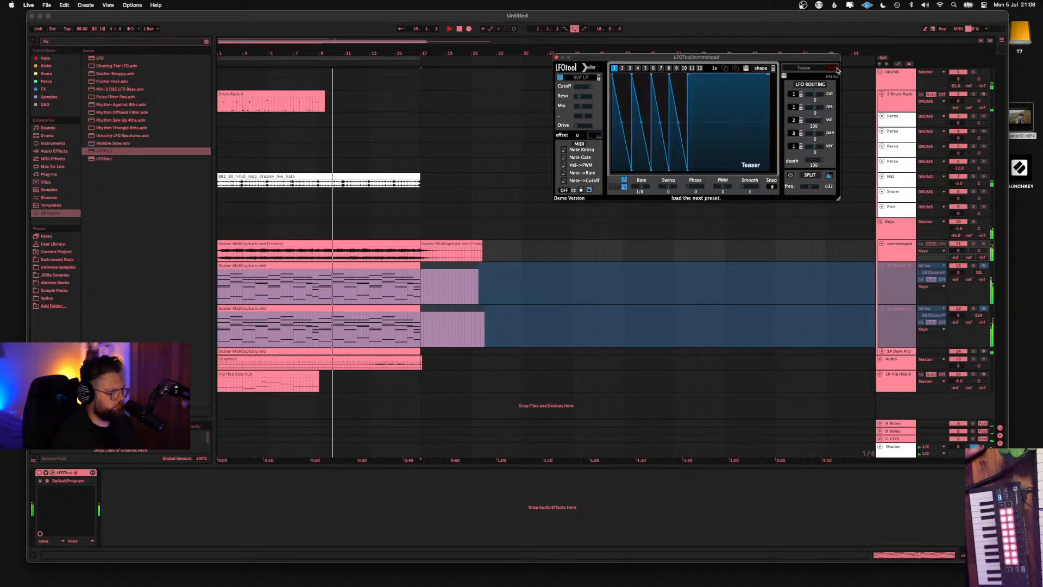
pyautogui.click(837, 70)
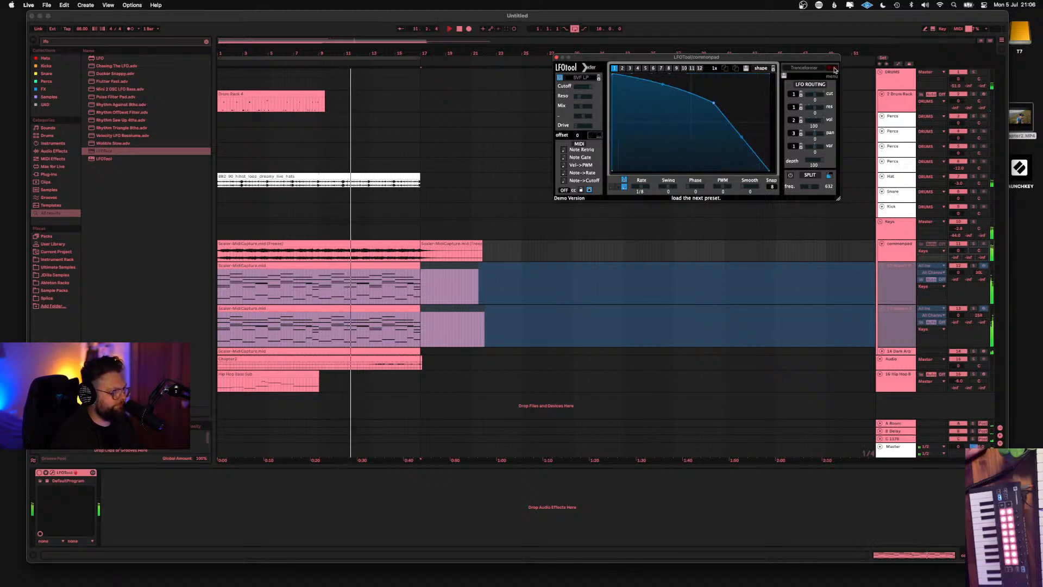
# Continue auditioning LFOTool presets on the pad, including Zap, Windbuilder, Bass - Neurofunk 1 and Neurofunk 2
pyautogui.click(835, 69)
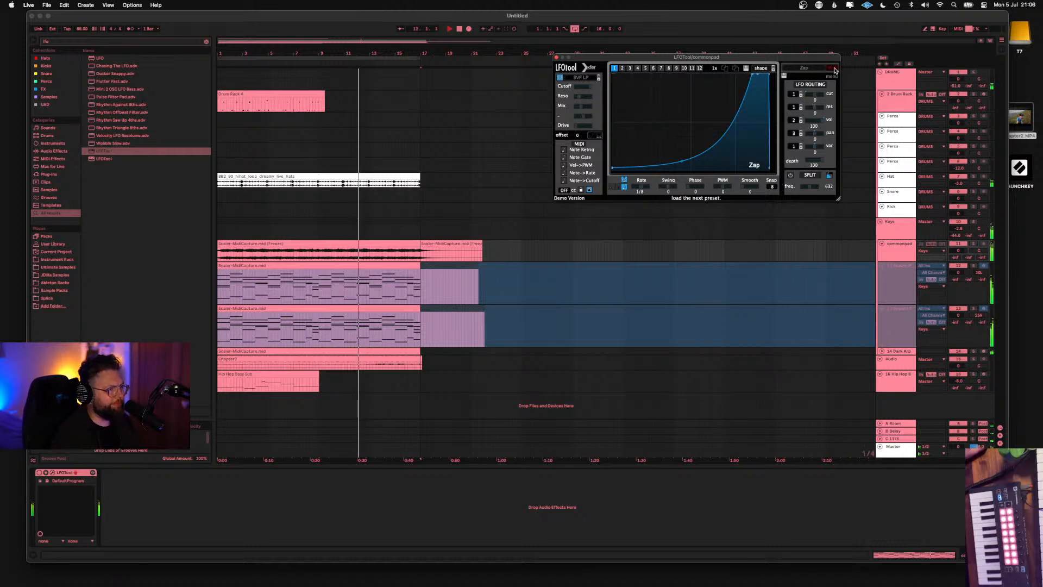
pyautogui.click(836, 69)
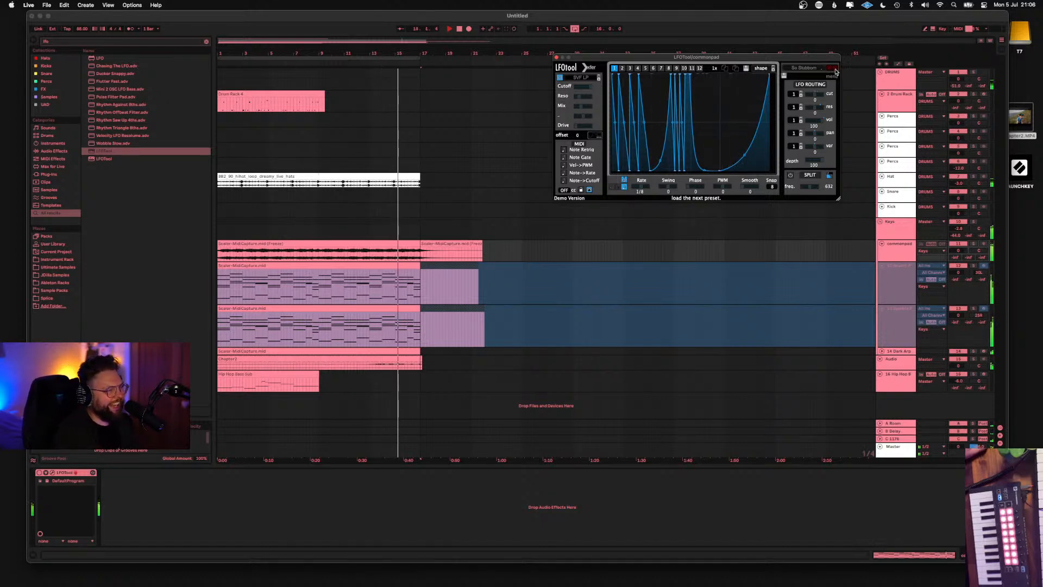
pyautogui.click(836, 69)
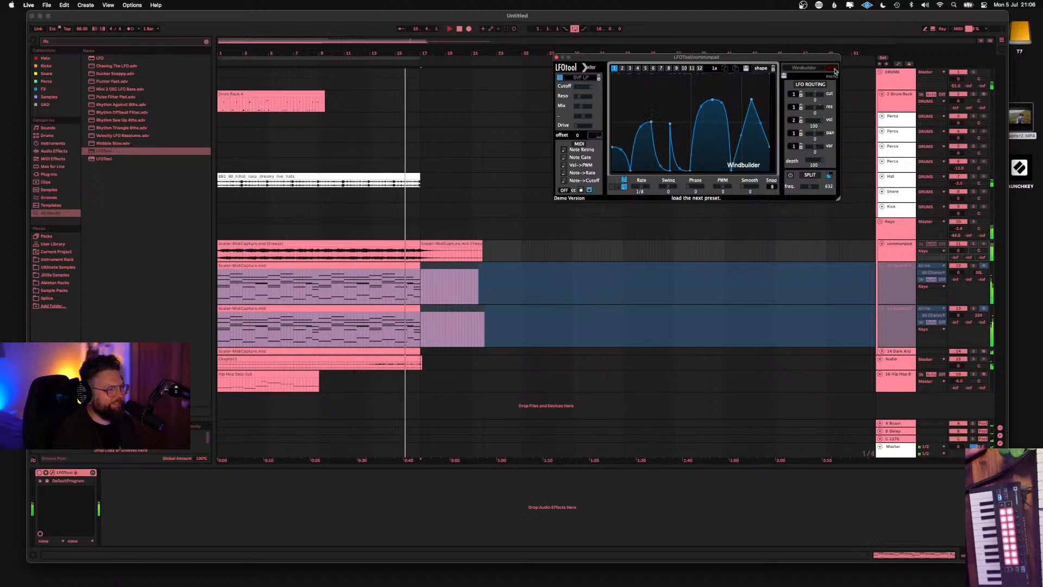
pyautogui.click(835, 70)
pyautogui.click(836, 70)
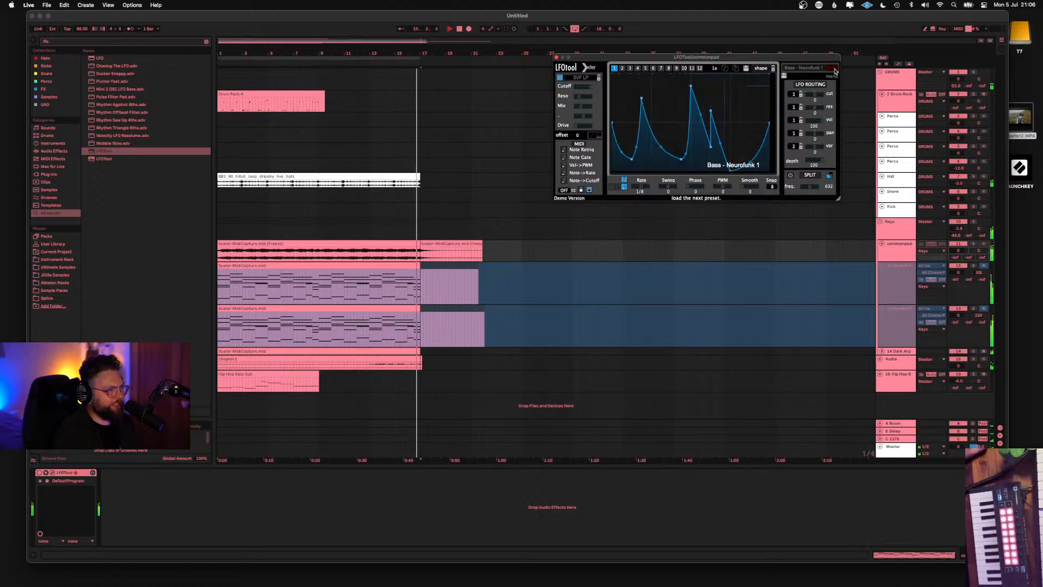
pyautogui.click(836, 70)
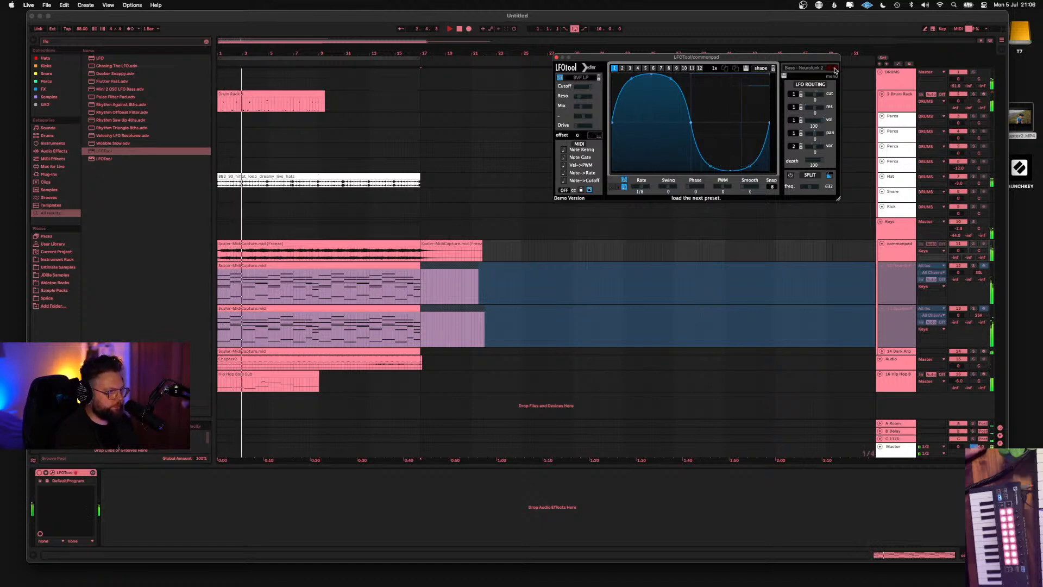
# Solo the frozen pad track and try the LFOTool Downlifter presets, including Fade To Black and Squeeky Clean
pyautogui.click(973, 243)
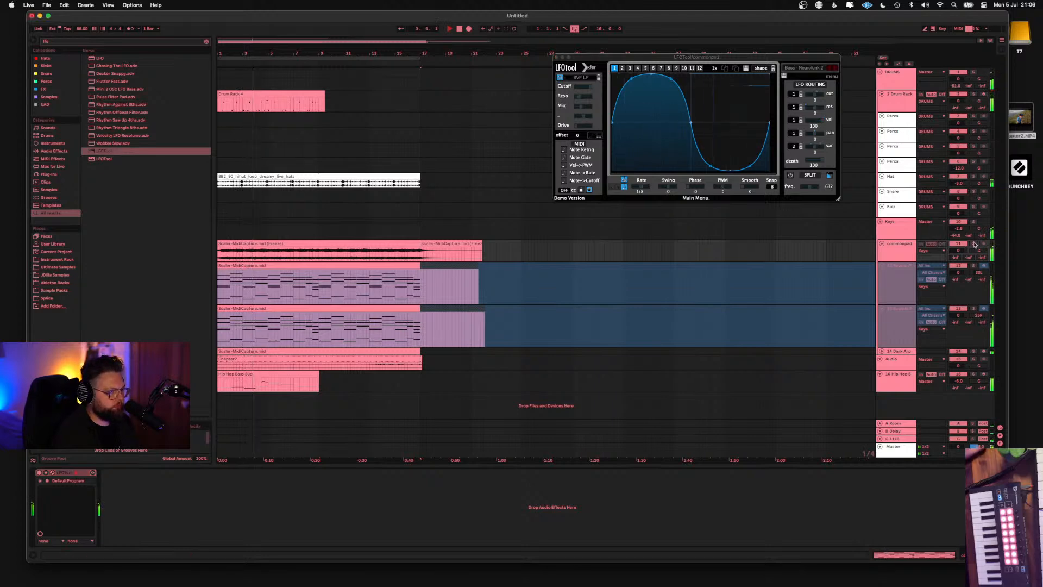
pyautogui.click(835, 68)
pyautogui.click(835, 69)
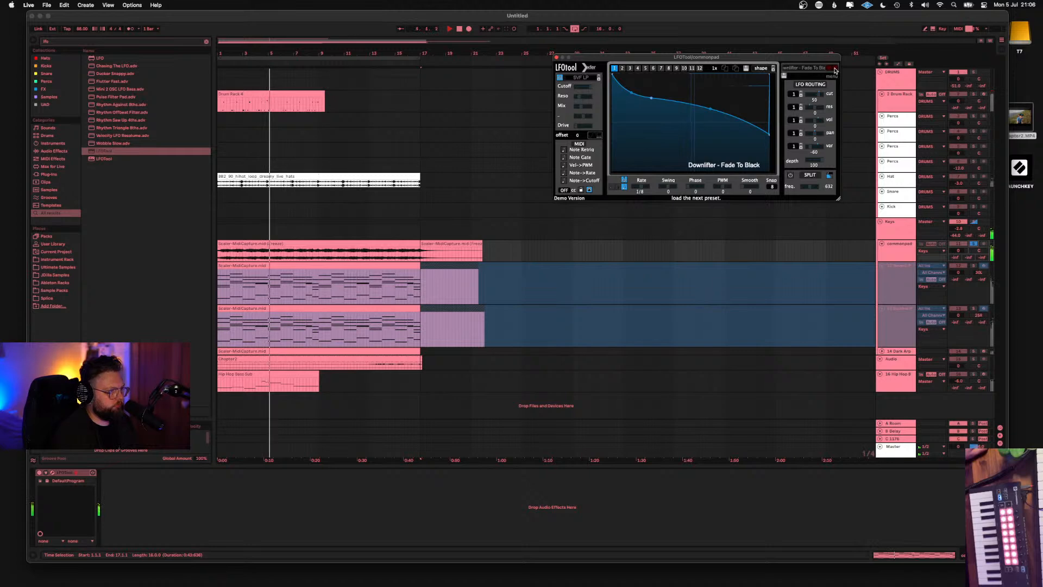
pyautogui.click(835, 70)
pyautogui.click(835, 70)
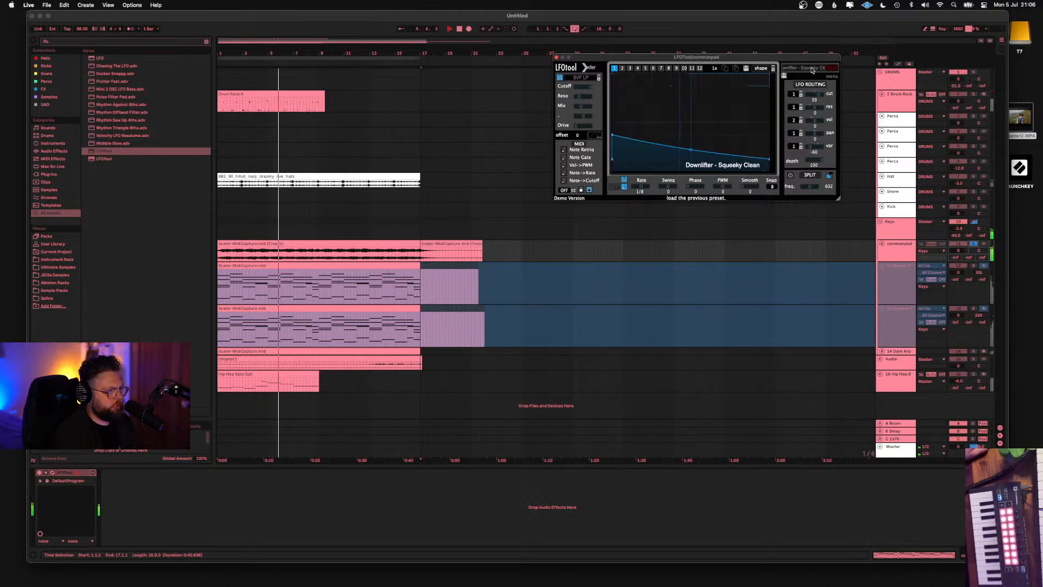
# Switch to the LFOTool preset bank starting with 1_16th Tremolo and audition its presets through 1_4 Tremolo, 8 Bar Sweep Down and Christmas Tree Pan
pyautogui.click(812, 68)
pyautogui.moveTo(827, 133)
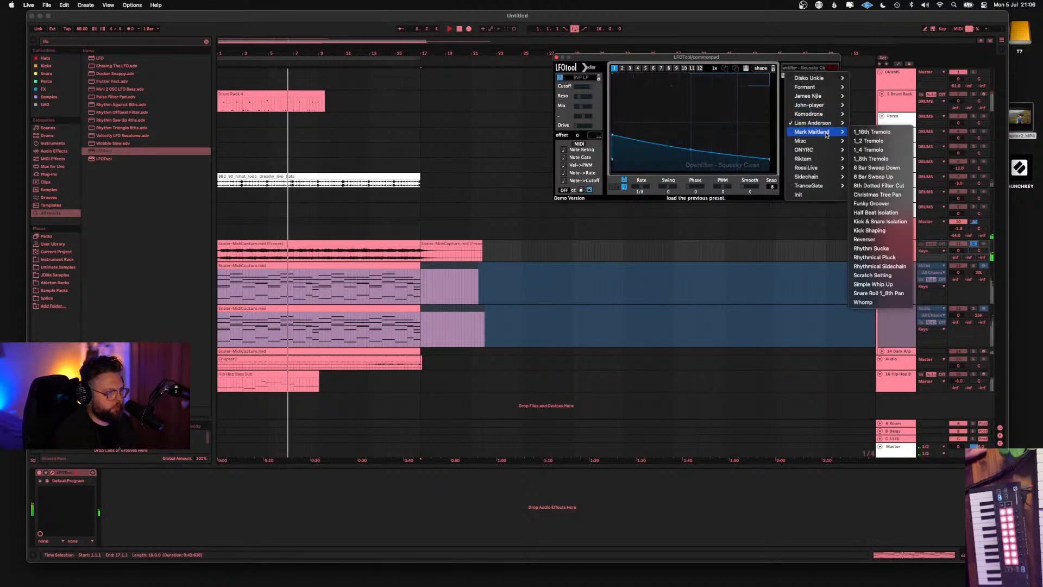
pyautogui.click(863, 120)
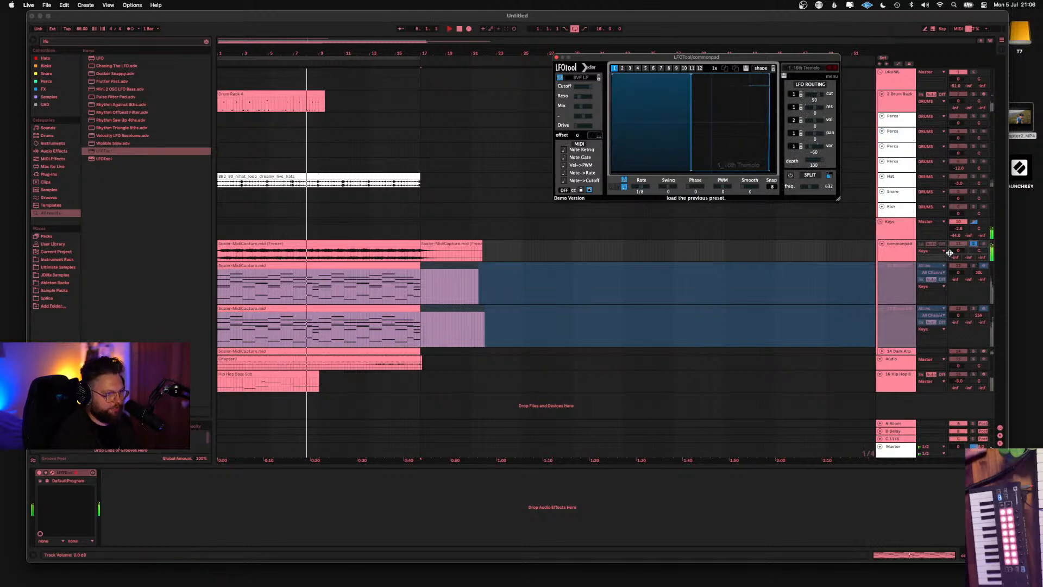
pyautogui.click(834, 69)
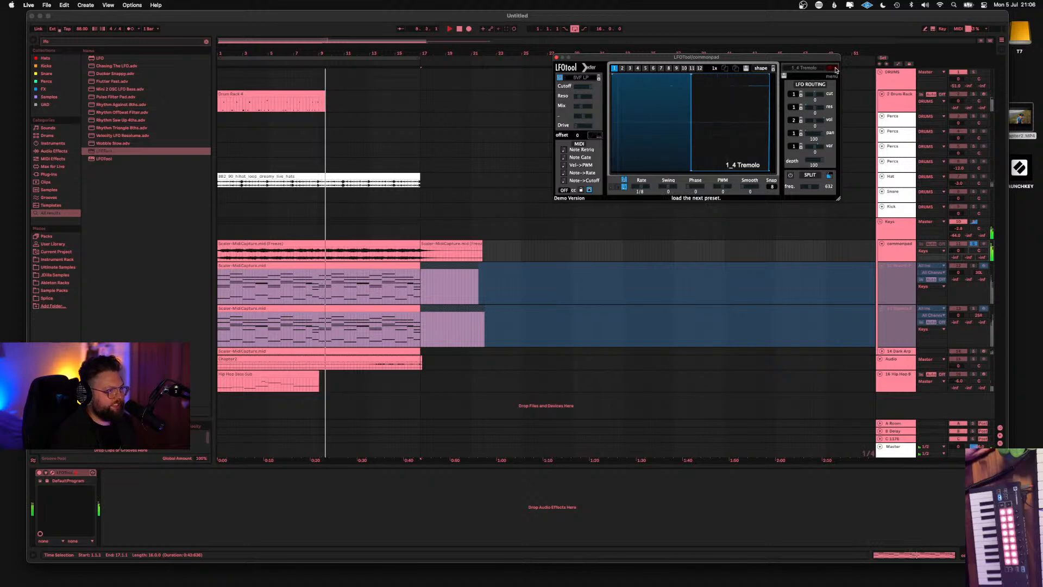
pyautogui.click(835, 69)
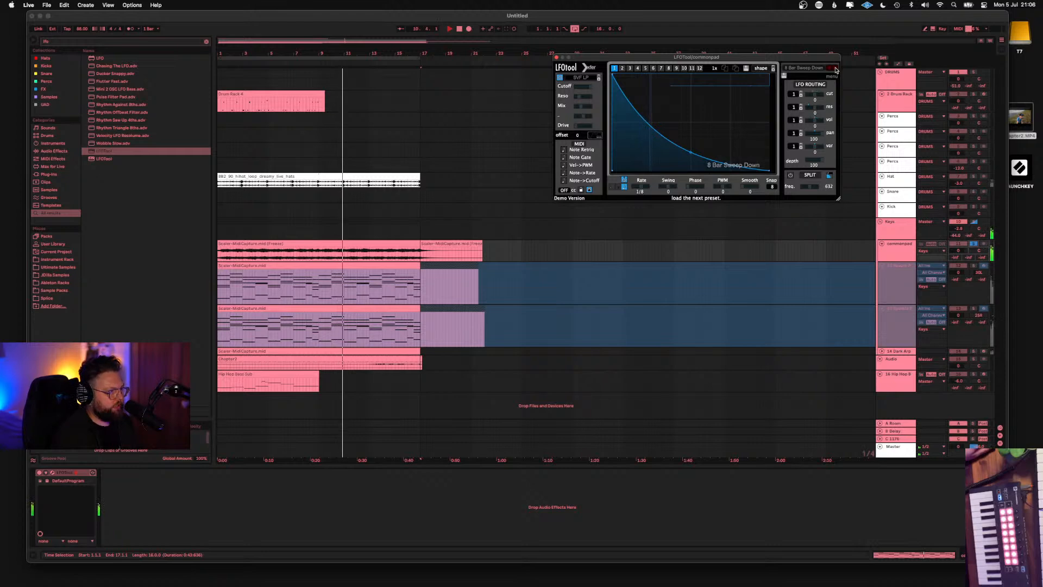
pyautogui.click(835, 69)
pyautogui.click(835, 69)
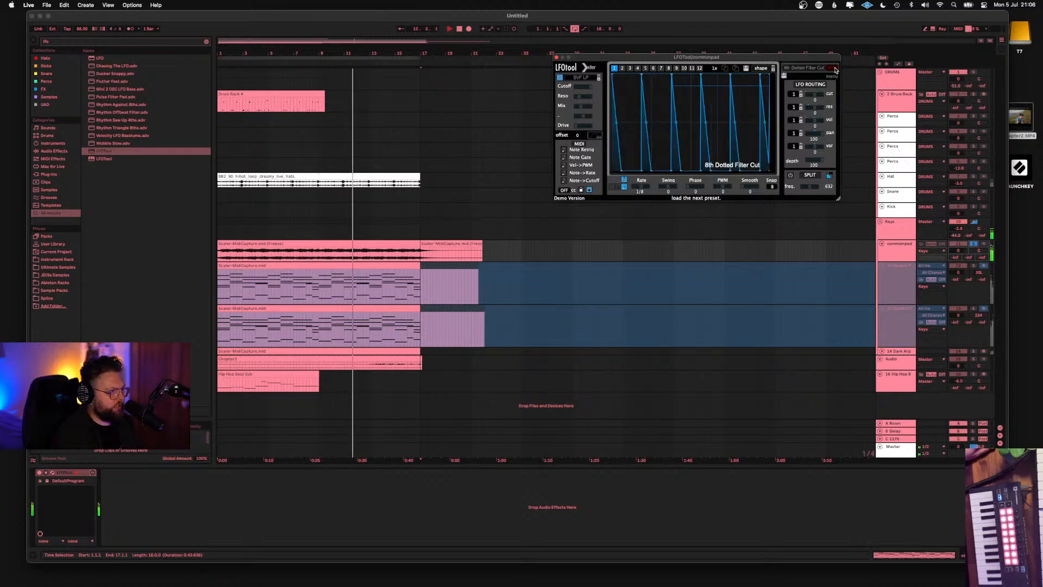
pyautogui.click(835, 69)
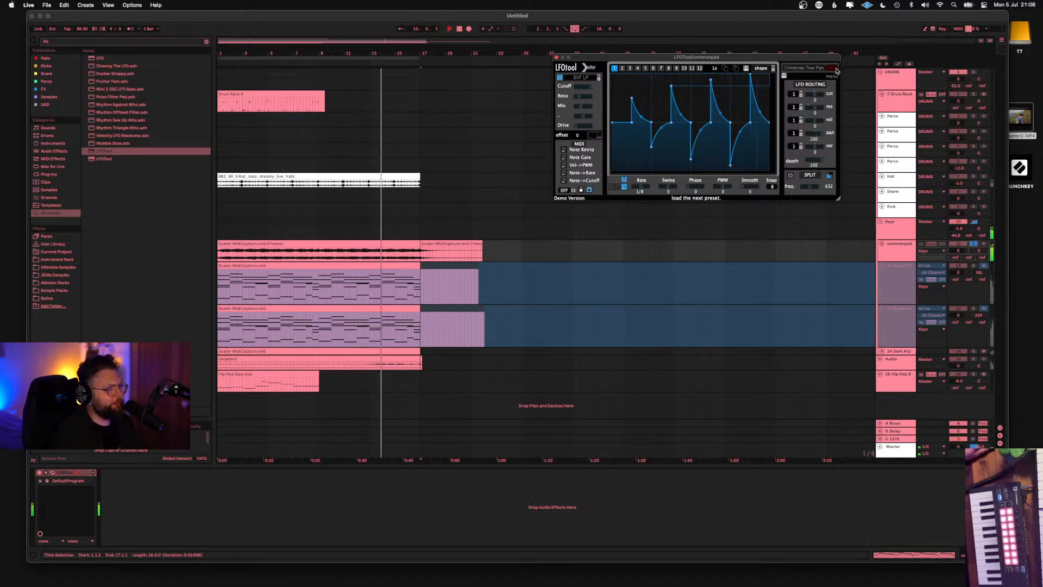
# Audition the LFOTool presets Funky Groover, Kick & Snare Isolation, Kick Shaping, Reverser and Rhythmical Pluck on the soloed pad
pyautogui.click(834, 69)
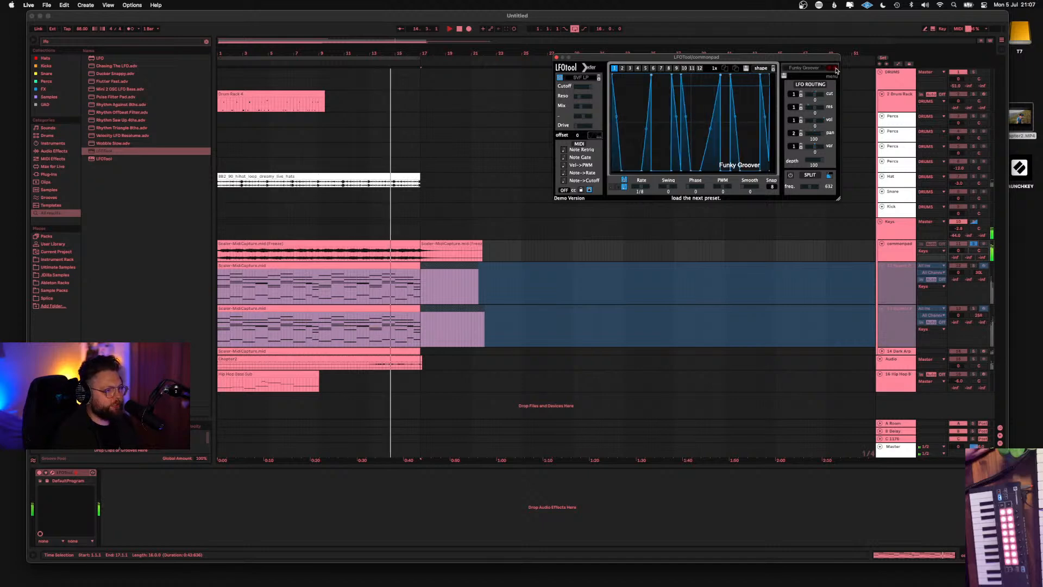
pyautogui.click(834, 69)
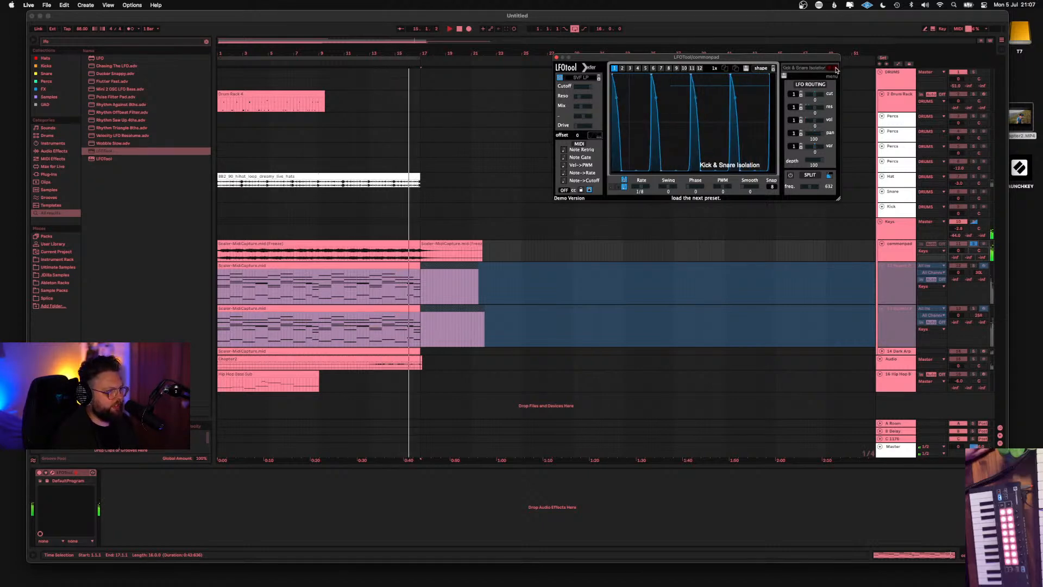
pyautogui.click(835, 69)
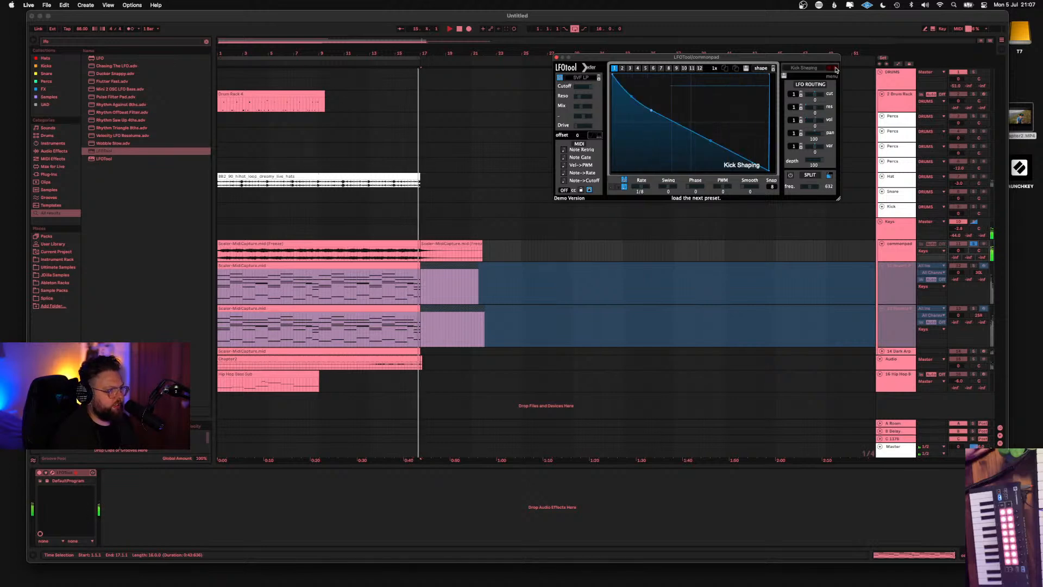
pyautogui.click(835, 69)
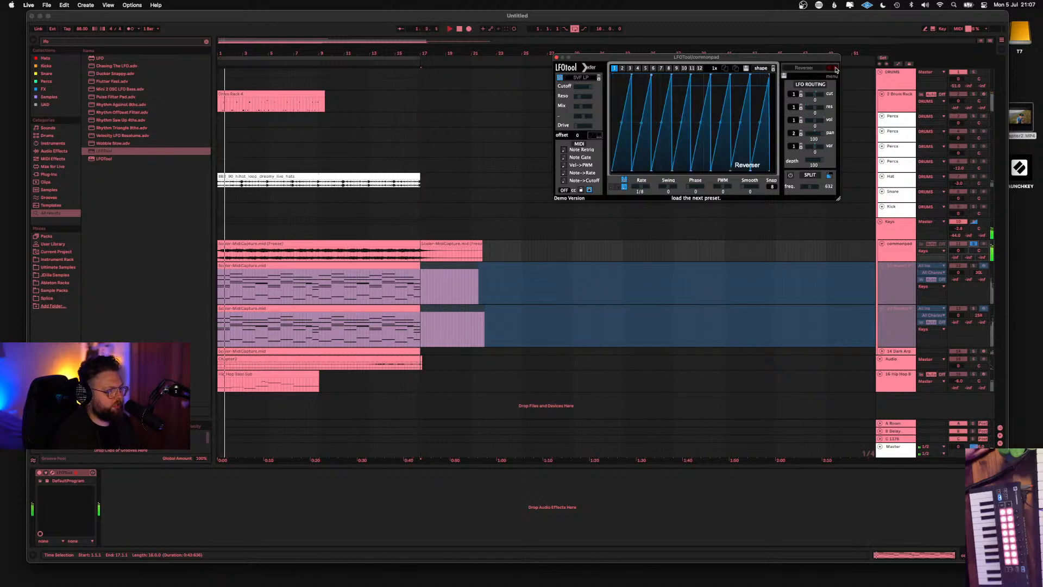
pyautogui.click(835, 69)
pyautogui.click(834, 69)
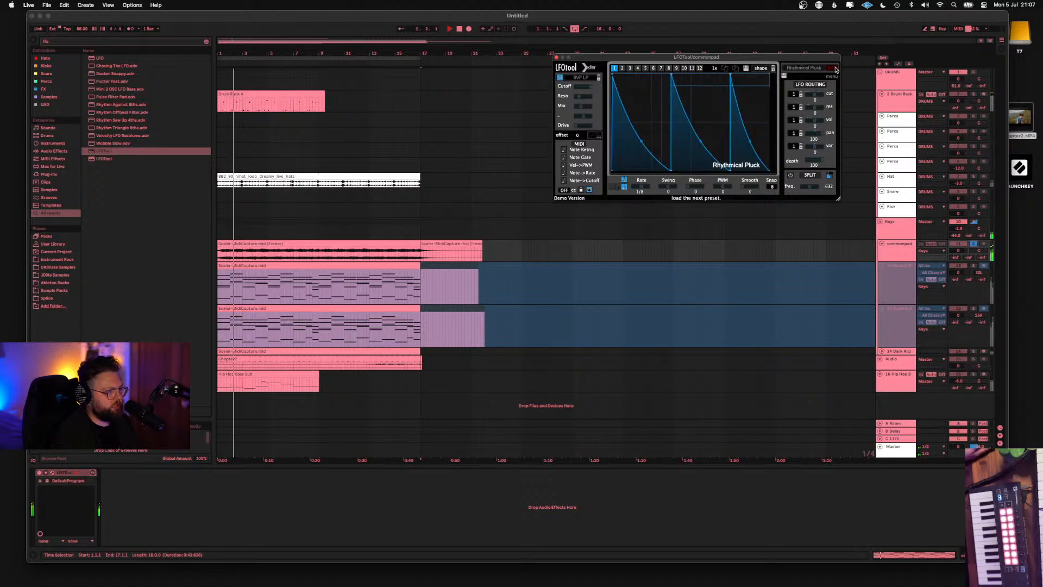
# Try the Rhythmical Sidechain preset on the pad with LFO smoothing raised to about 59 and test the swing
pyautogui.click(835, 69)
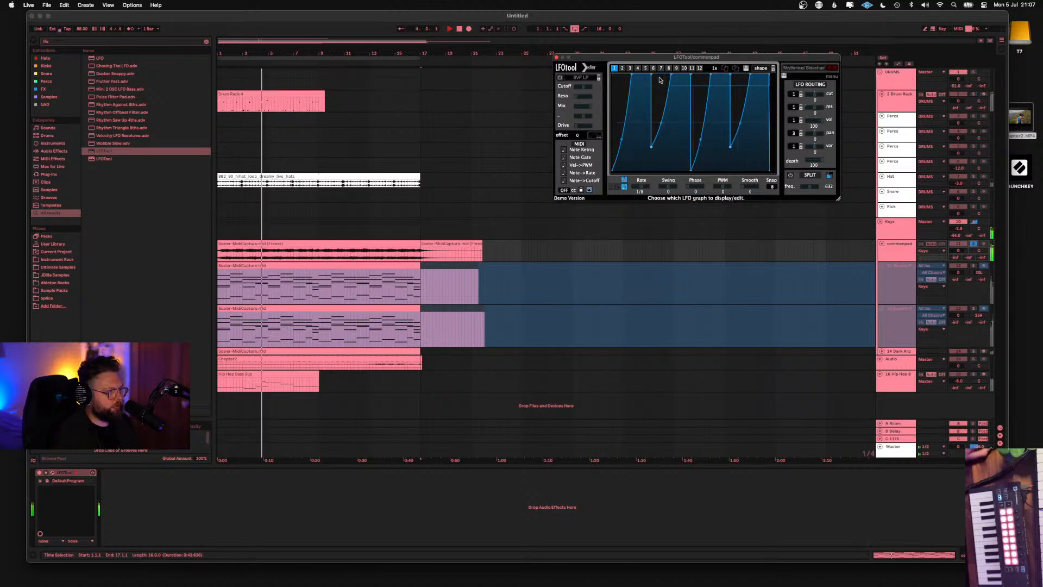
pyautogui.moveTo(750, 186); pyautogui.dragTo(792, 186)
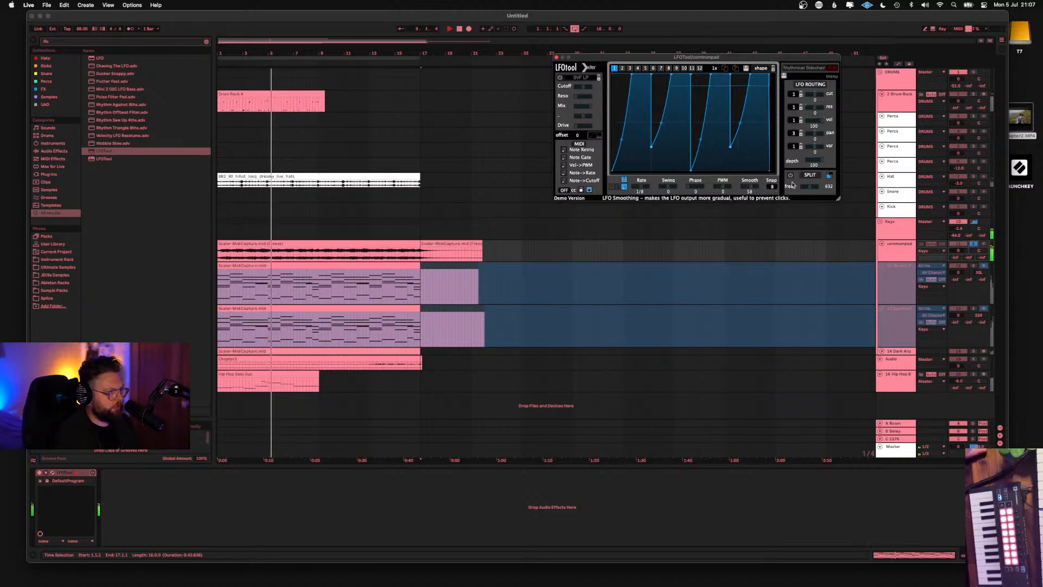
pyautogui.moveTo(669, 186); pyautogui.dragTo(679, 189)
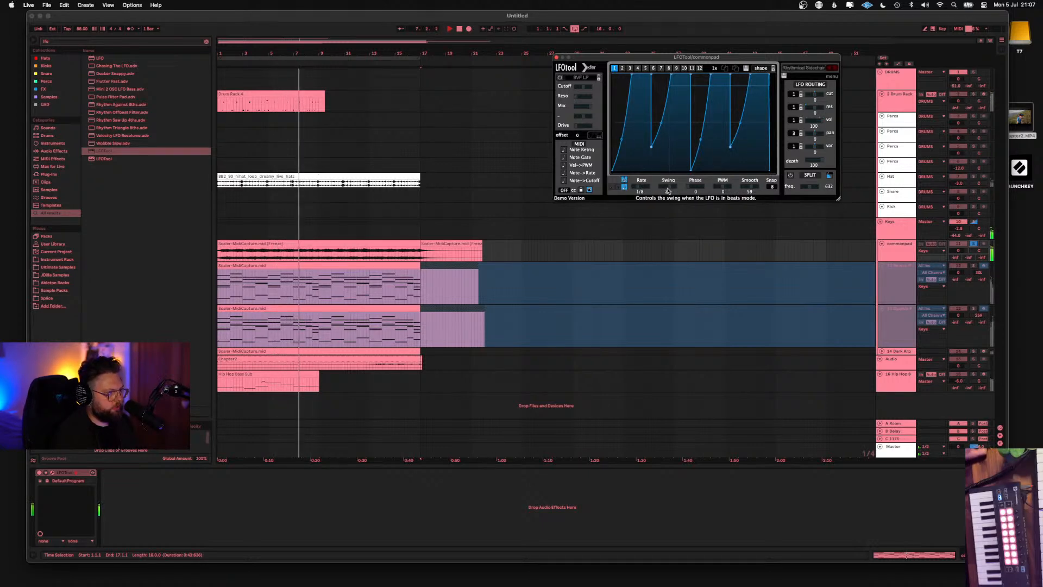
# Close the LFOTool window, stop playback and delete LFOTool from the frozen pad track
pyautogui.click(556, 57)
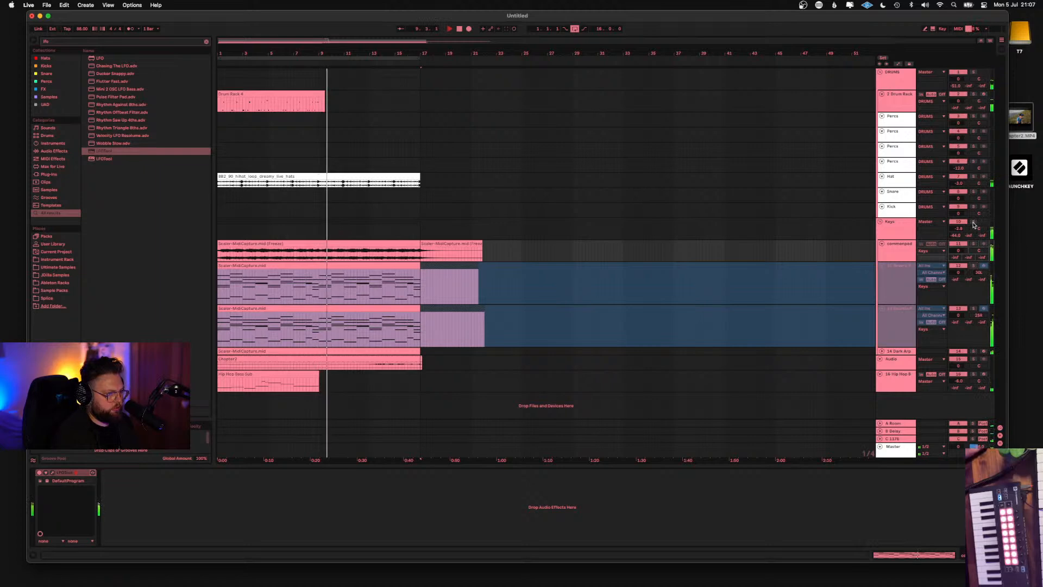
pyautogui.press('space')
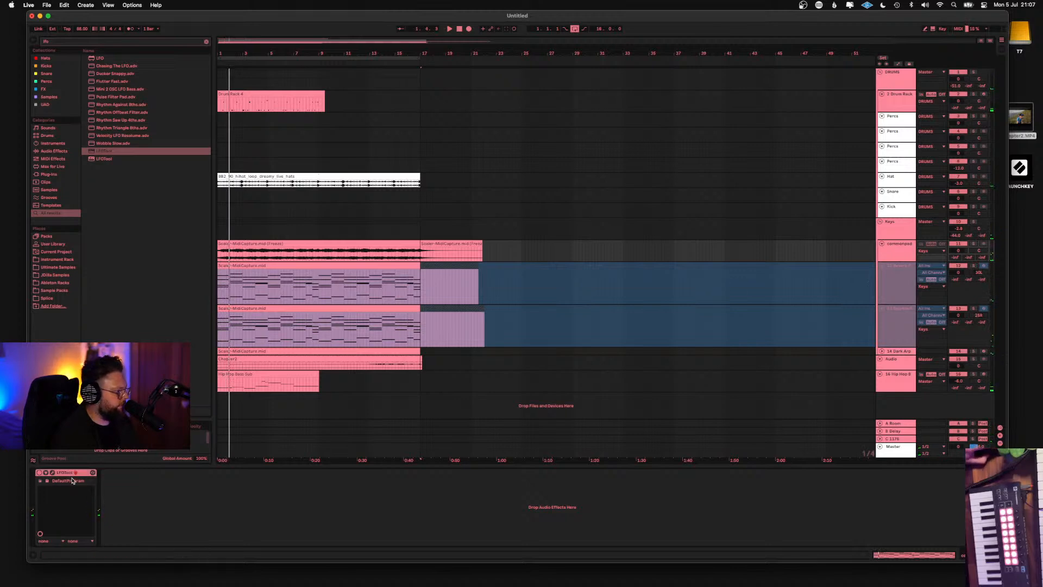
pyautogui.press('Delete')
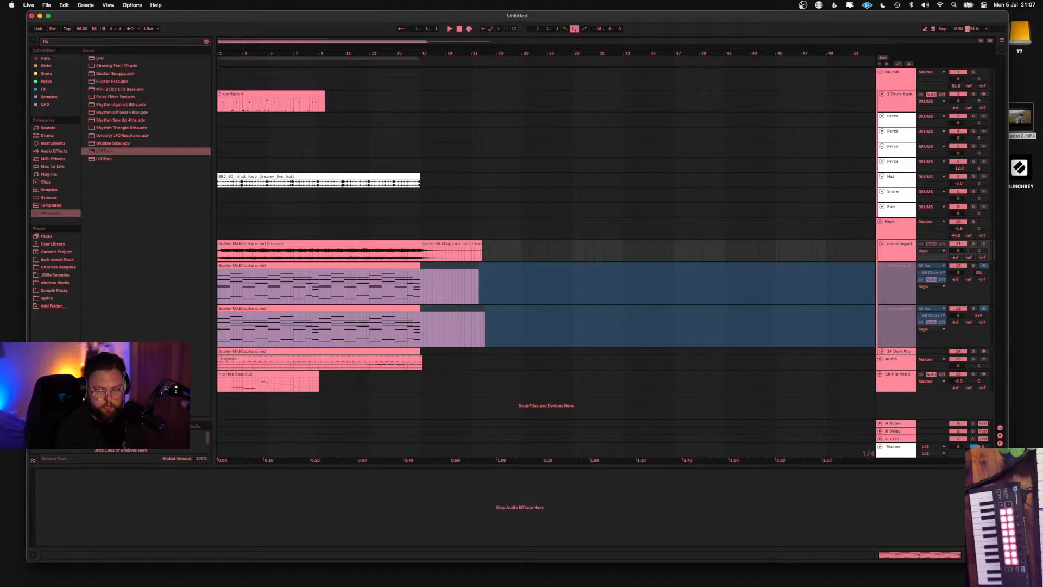
# Play the arrangement briefly from the start, select the Audio track and open its Chapter2 clip in the sample view
pyautogui.click(1042, 383)
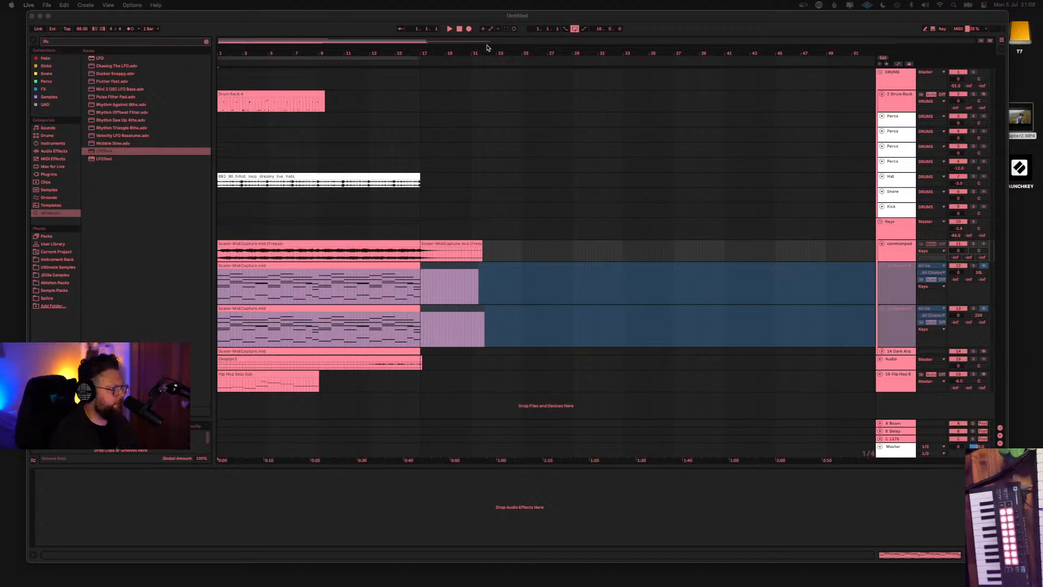
pyautogui.click(459, 29)
pyautogui.click(450, 28)
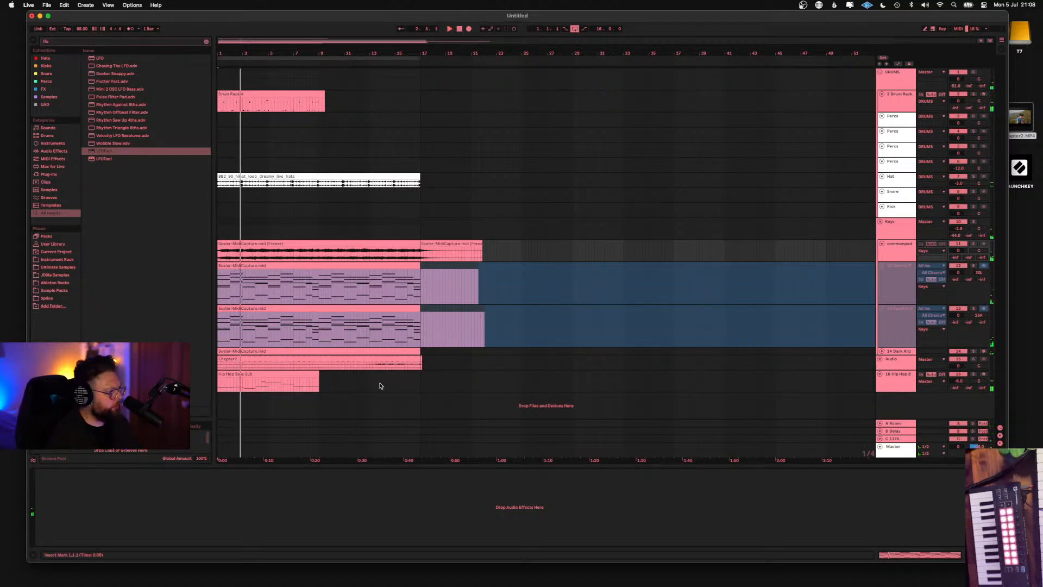
pyautogui.click(893, 364)
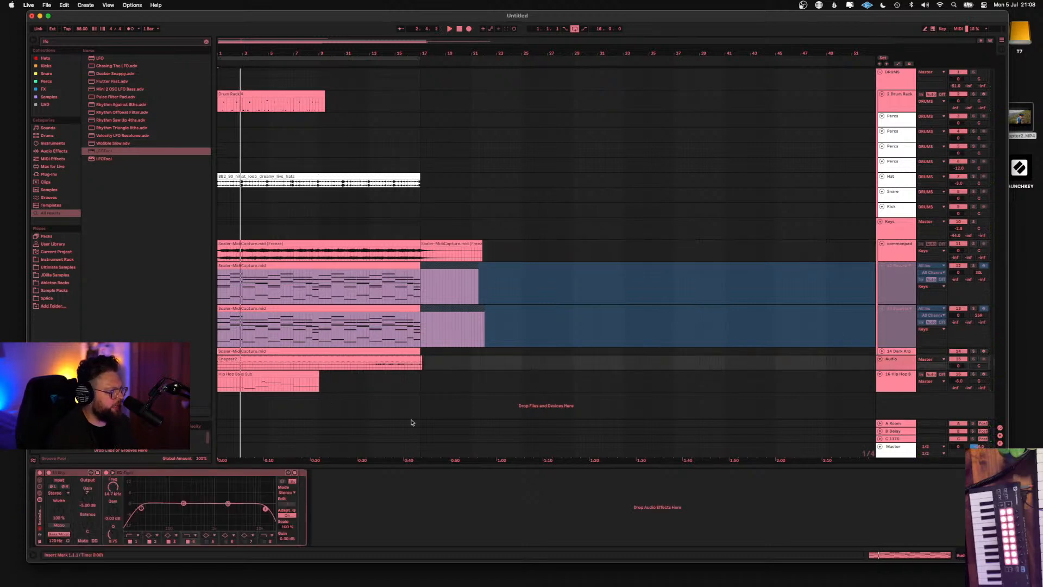
pyautogui.doubleClick(313, 352)
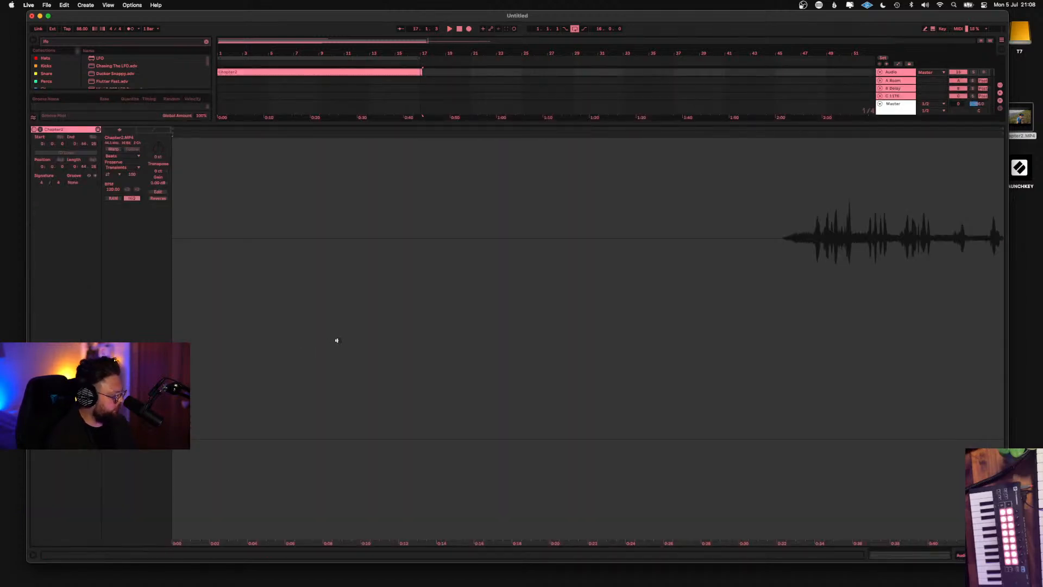
# Return to the arrangement, enlarge the Audio track, show the Chapter2 video window and play the arrangement from the start
pyautogui.hotkey('shift', 'Tab')
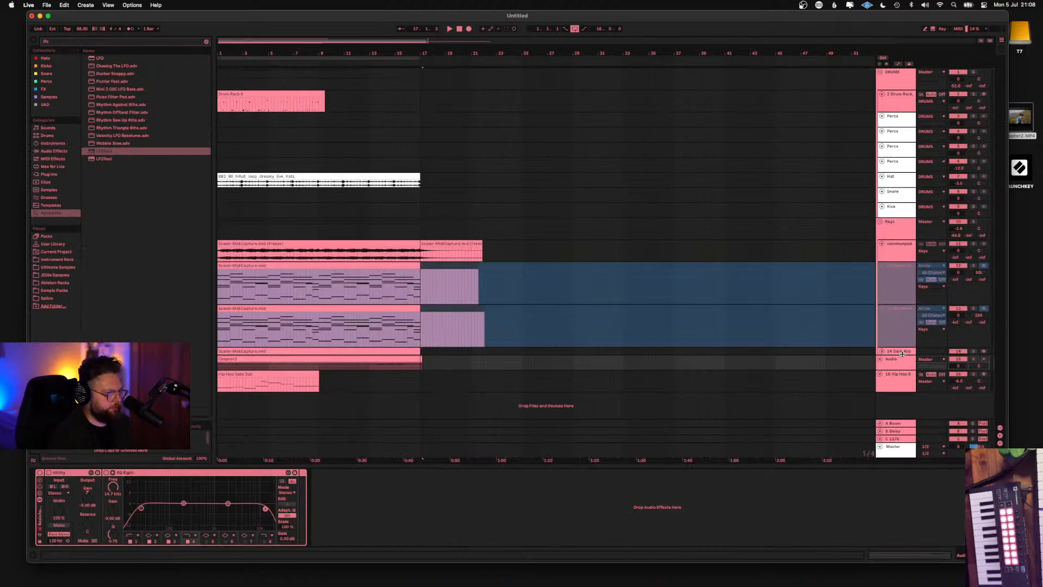
pyautogui.moveTo(895, 368); pyautogui.dragTo(895, 375)
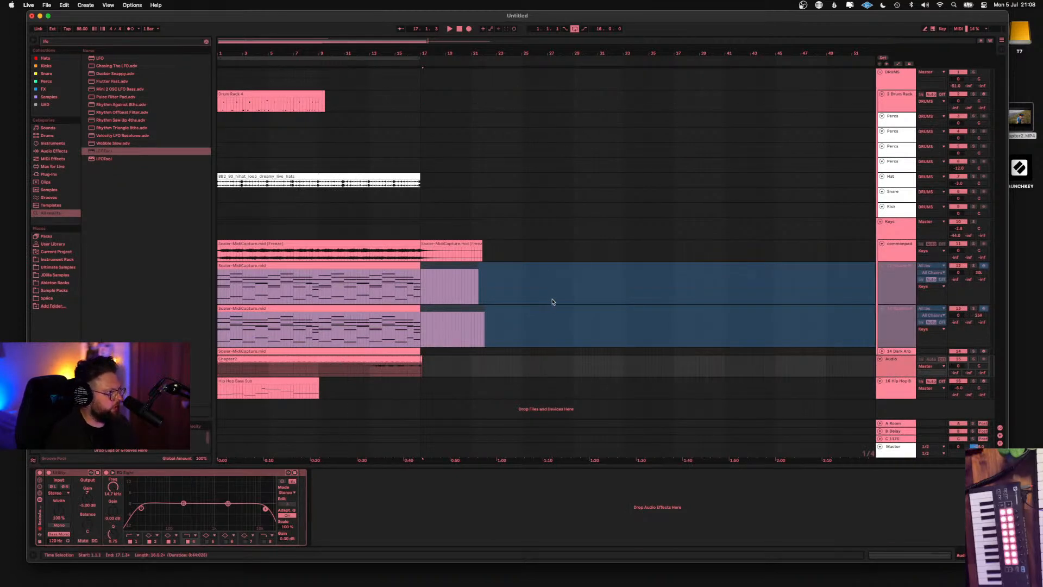
pyautogui.click(108, 5)
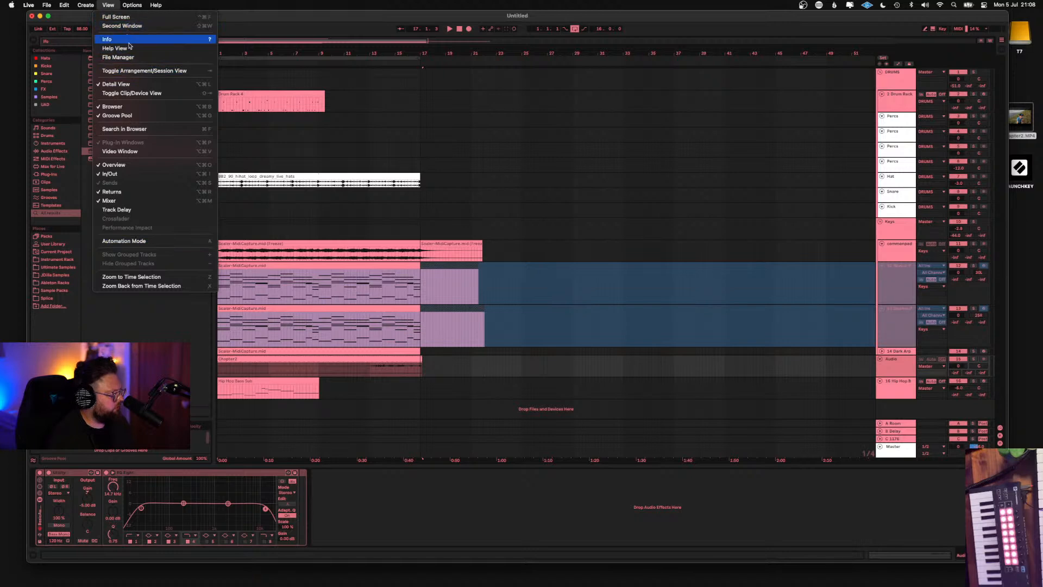
pyautogui.click(145, 150)
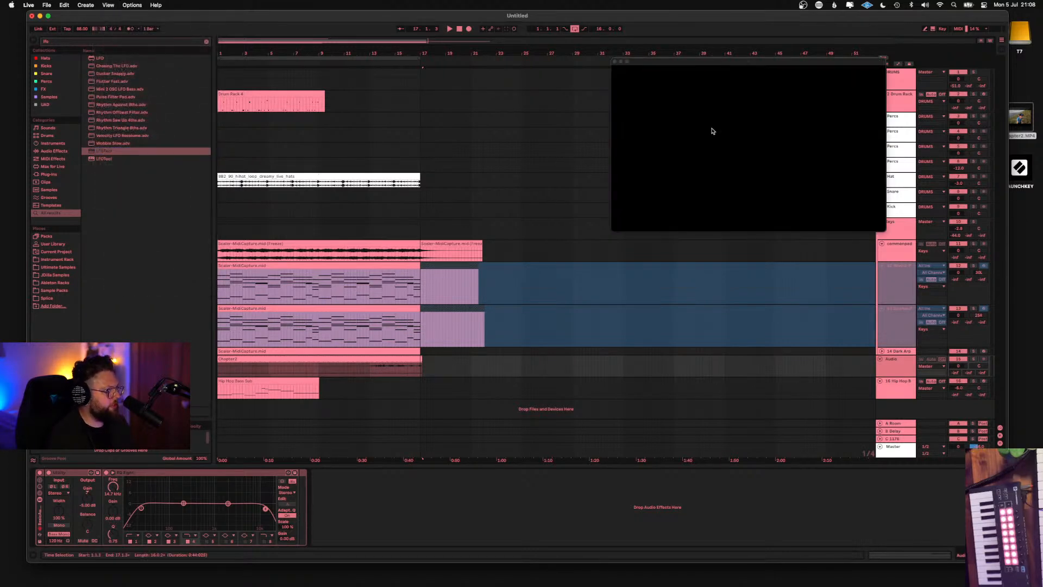
pyautogui.press('space')
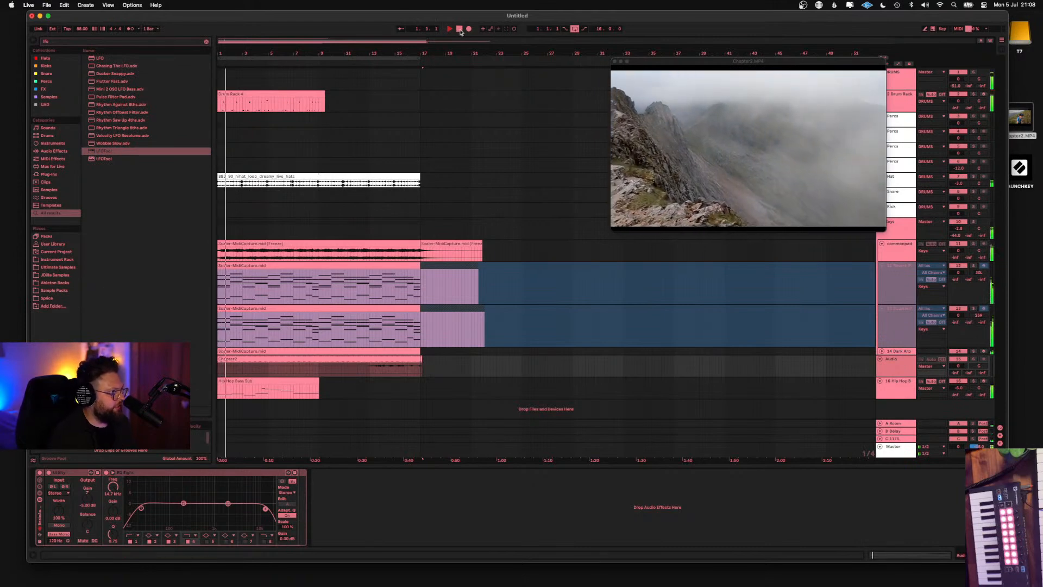
pyautogui.click(459, 30)
pyautogui.click(449, 29)
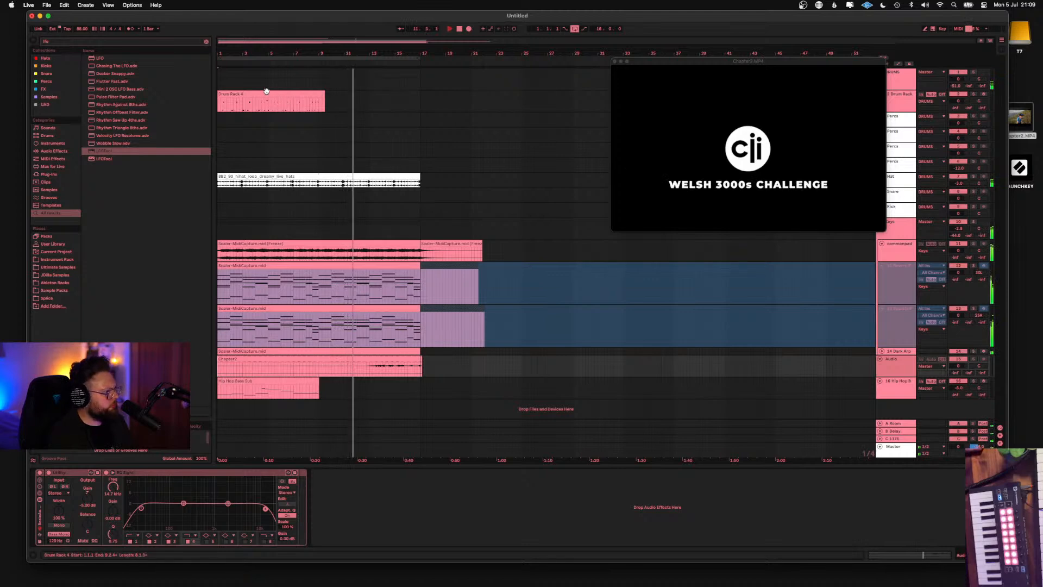
# Move the Drum Rack clip to bar 9 and shift the Hip Hop Bass Sub clip to roughly the same point
pyautogui.moveTo(256, 94); pyautogui.dragTo(352, 103)
pyautogui.press('space')
pyautogui.press('space')
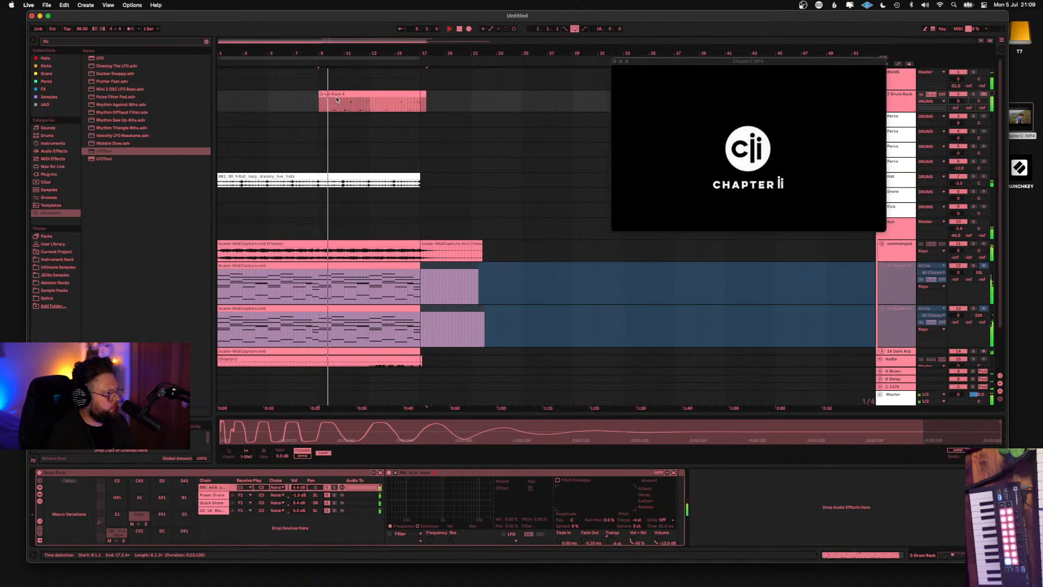
pyautogui.press('space')
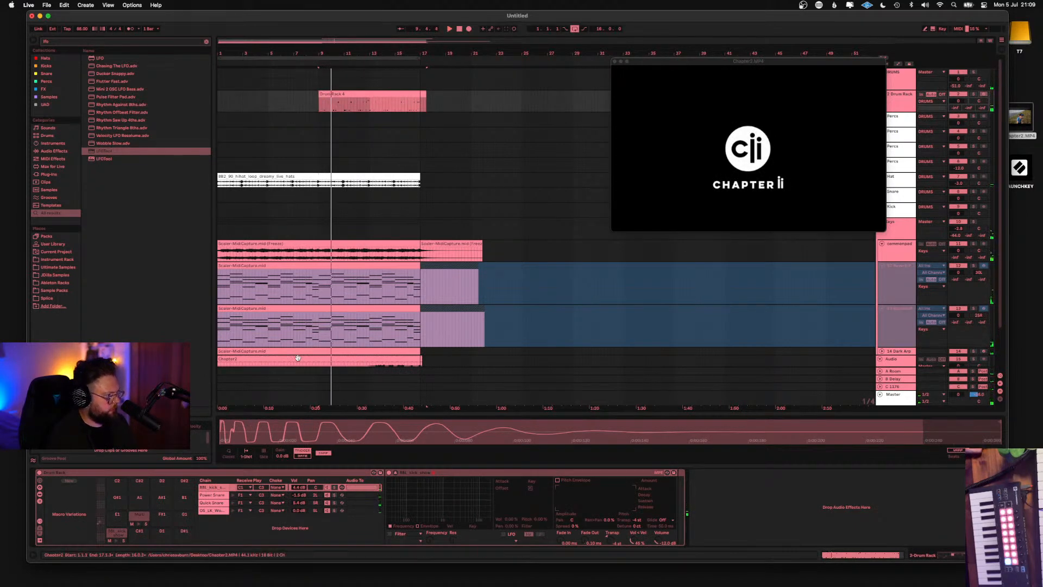
pyautogui.press('super+z')
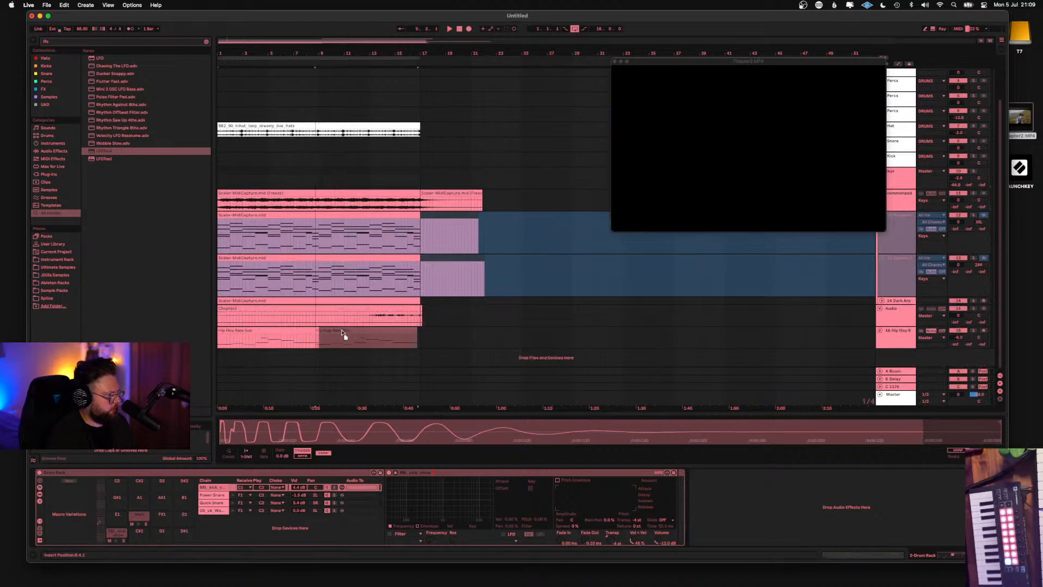
pyautogui.press('super+z')
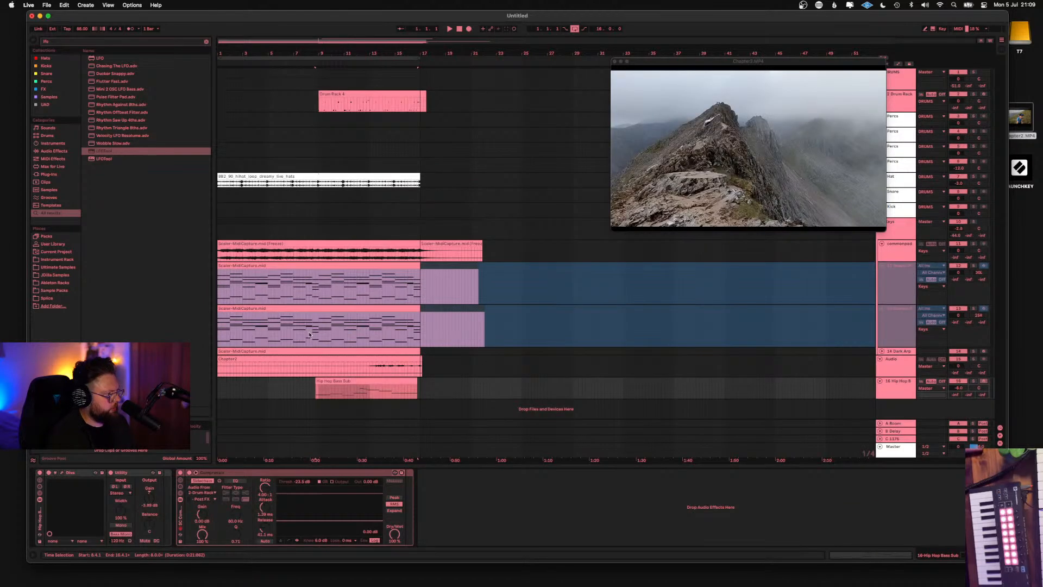
# During playback against the video, trim the hi-hat loop's start to bar 9 and align the Hip Hop Bass Sub clip with it
pyautogui.click(260, 358)
pyautogui.press('space')
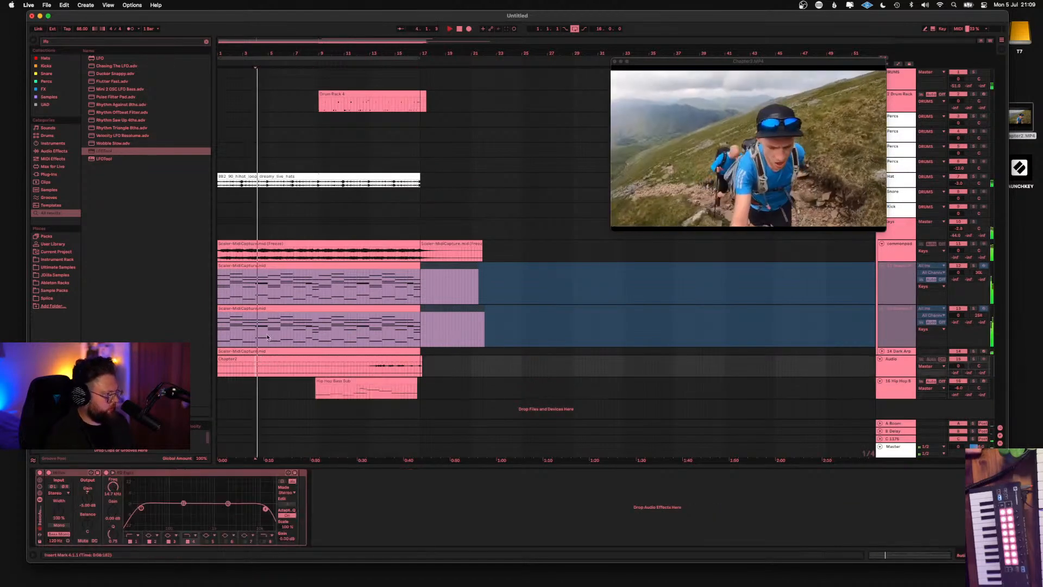
pyautogui.doubleClick(461, 29)
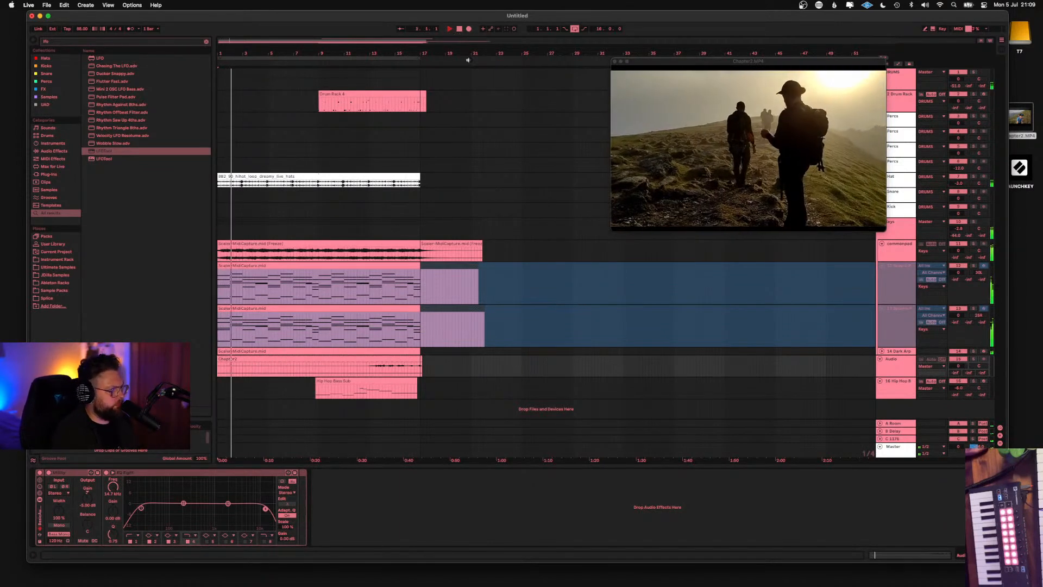
pyautogui.moveTo(217, 177); pyautogui.dragTo(319, 183)
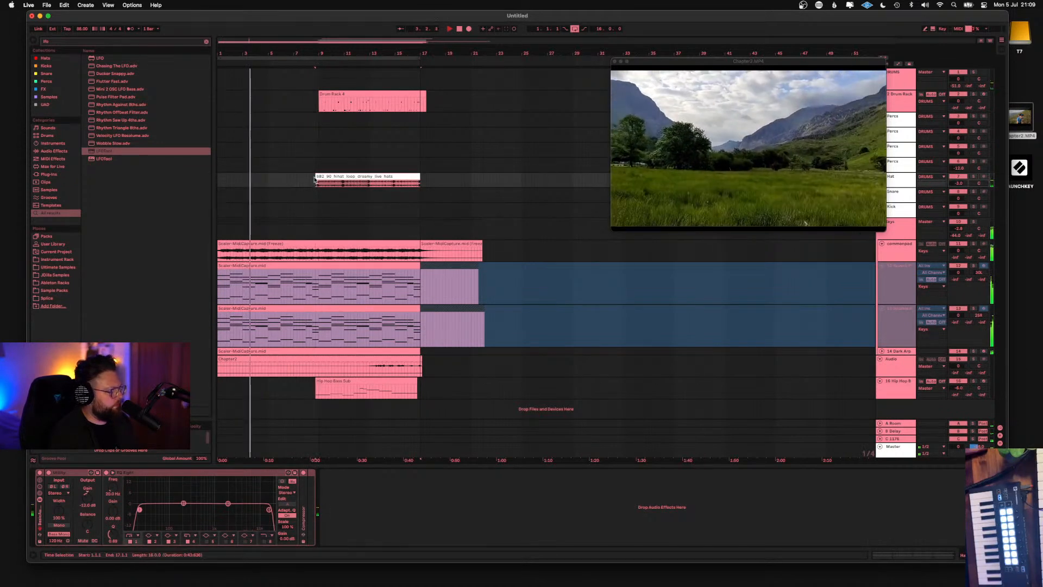
pyautogui.click(348, 217)
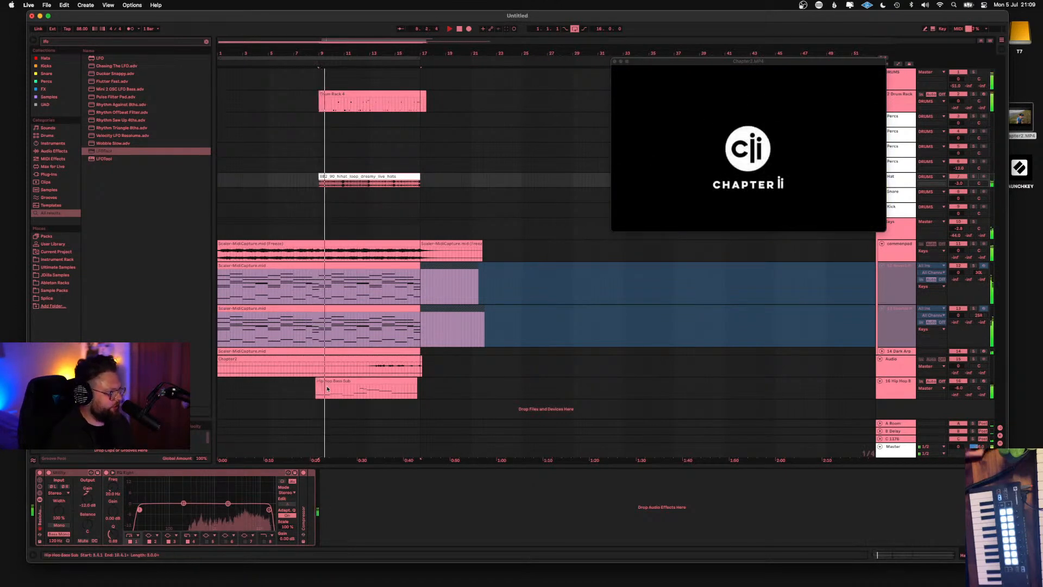
pyautogui.moveTo(326, 382); pyautogui.dragTo(330, 381)
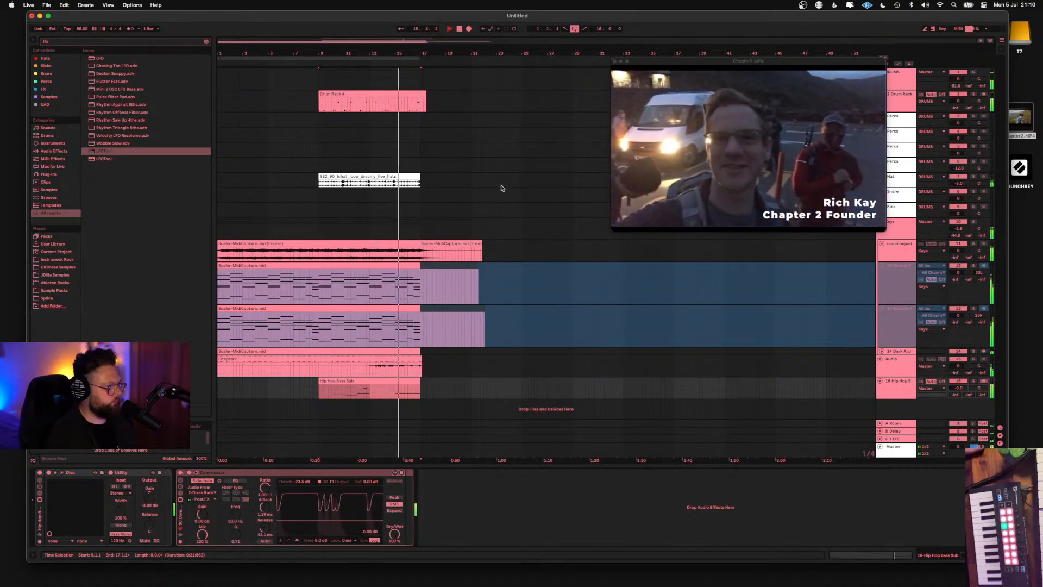
# Play from the start and compare the mix by deactivating and reactivating each of the two frozen MIDI pad clips in turn
pyautogui.click(456, 30)
pyautogui.click(449, 29)
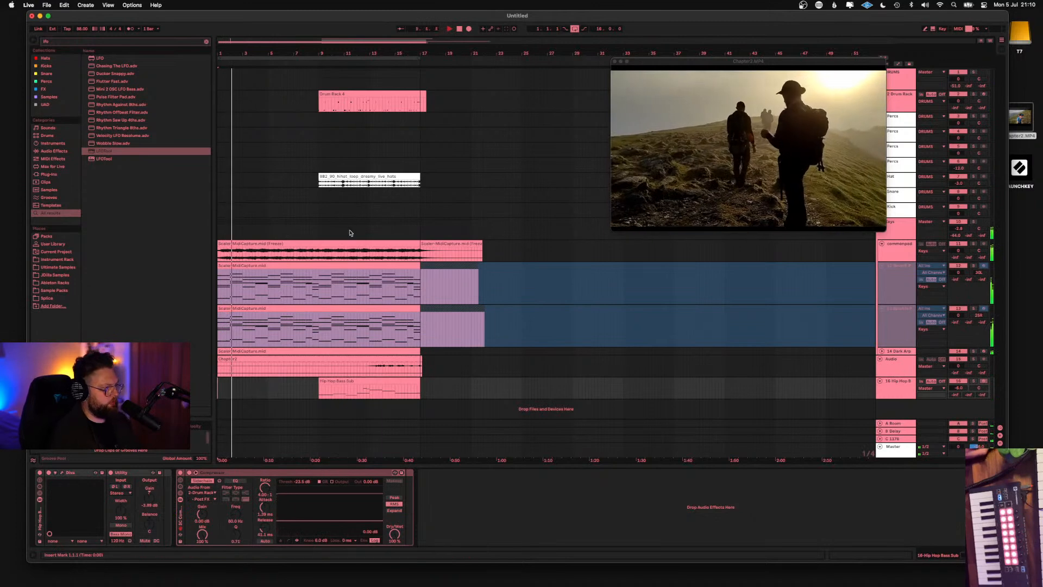
pyautogui.click(243, 308)
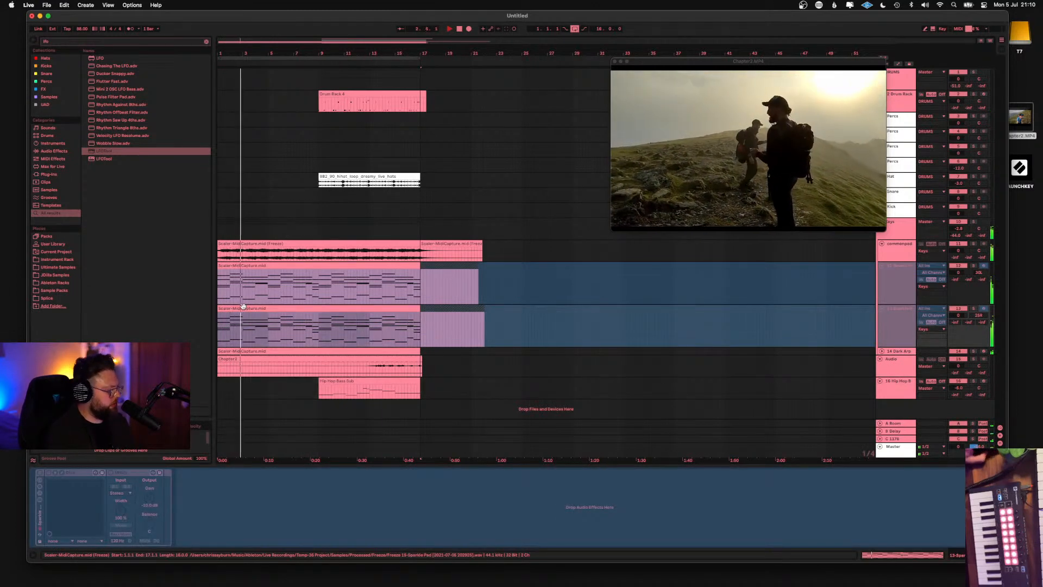
pyautogui.press('Delete')
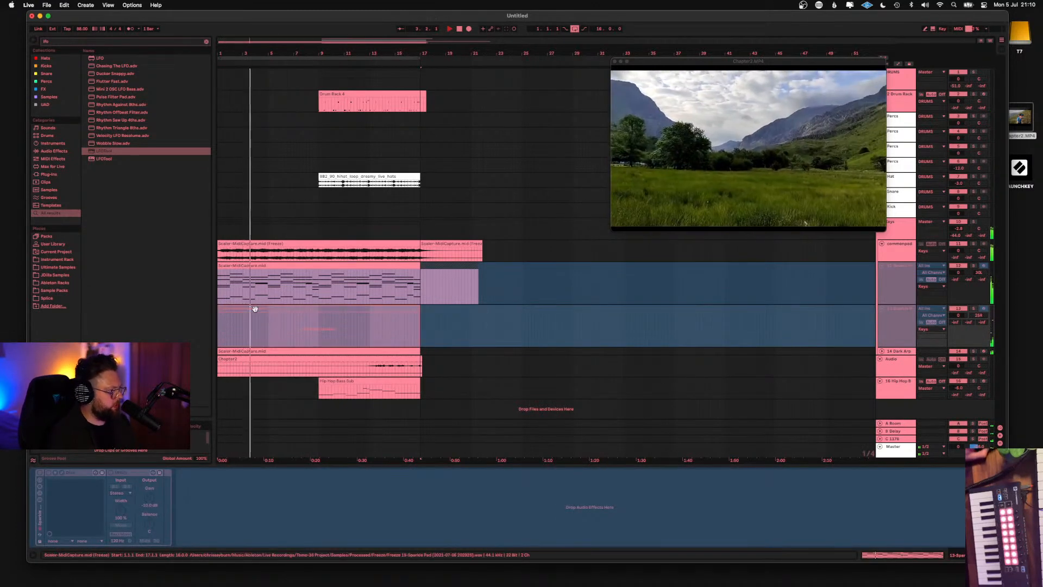
pyautogui.press('super+z')
pyautogui.click(261, 264)
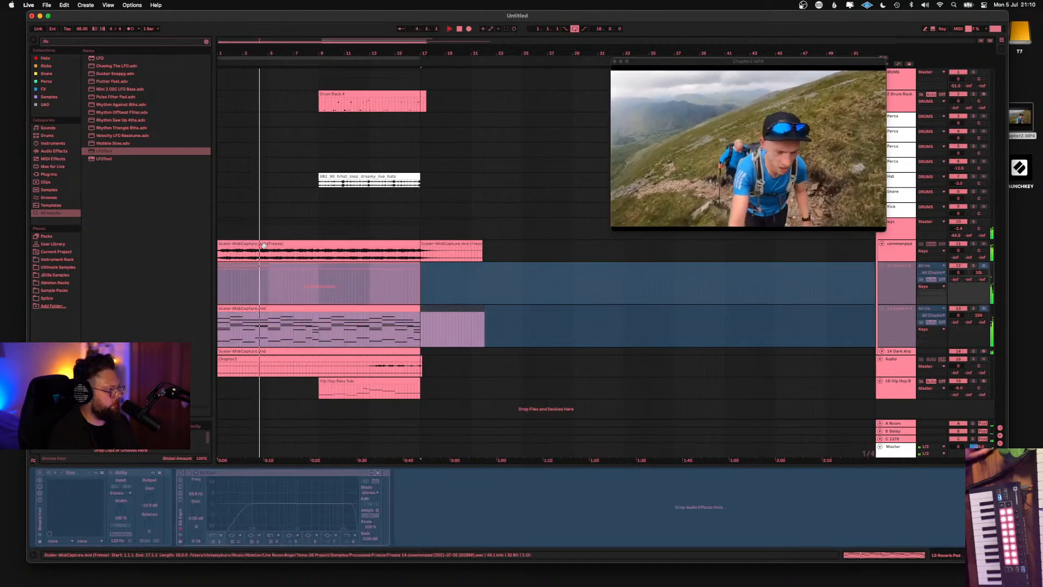
pyautogui.press('0')
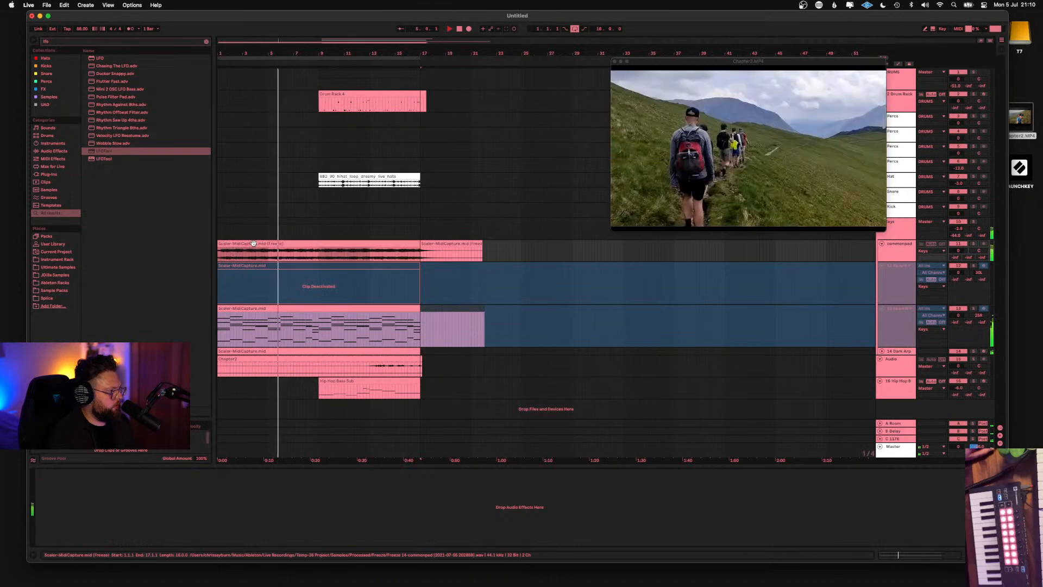
pyautogui.click(253, 266)
pyautogui.press('0')
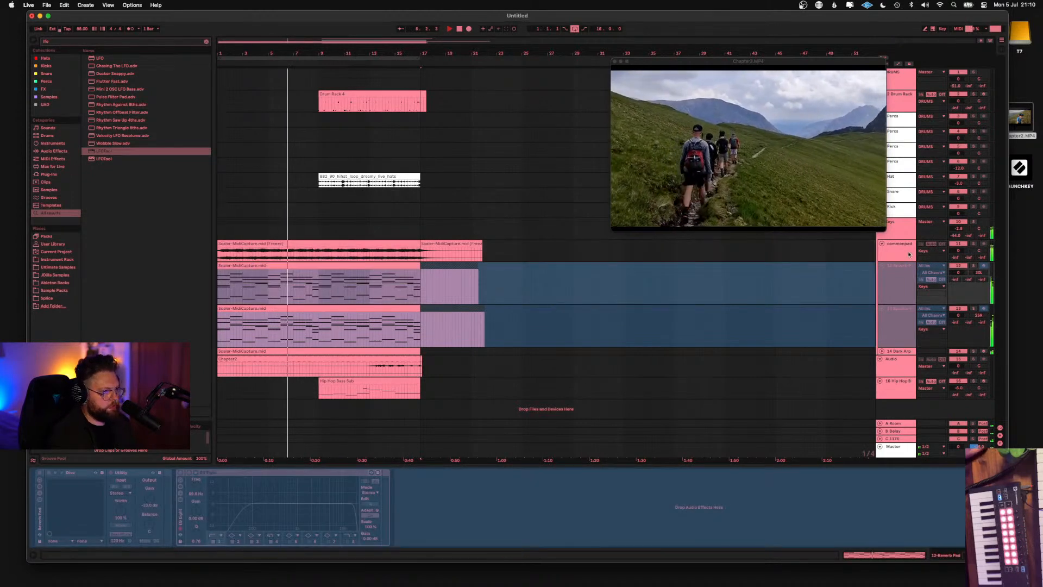
# Search the browser for townhouse, add the bx_townhouse Buss Compressor to the Keys group and adjust its threshold
pyautogui.click(743, 446)
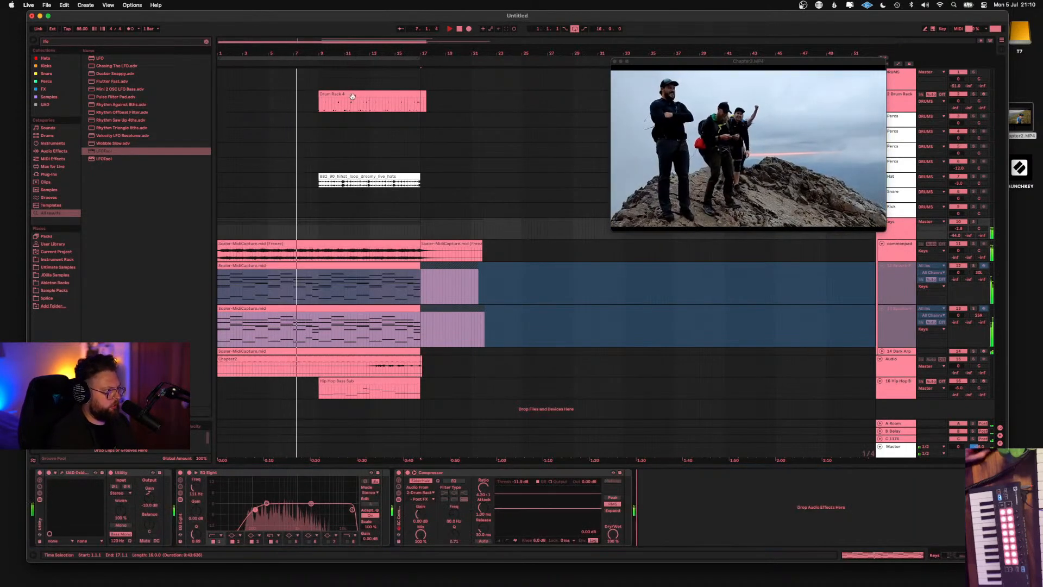
pyautogui.click(207, 41)
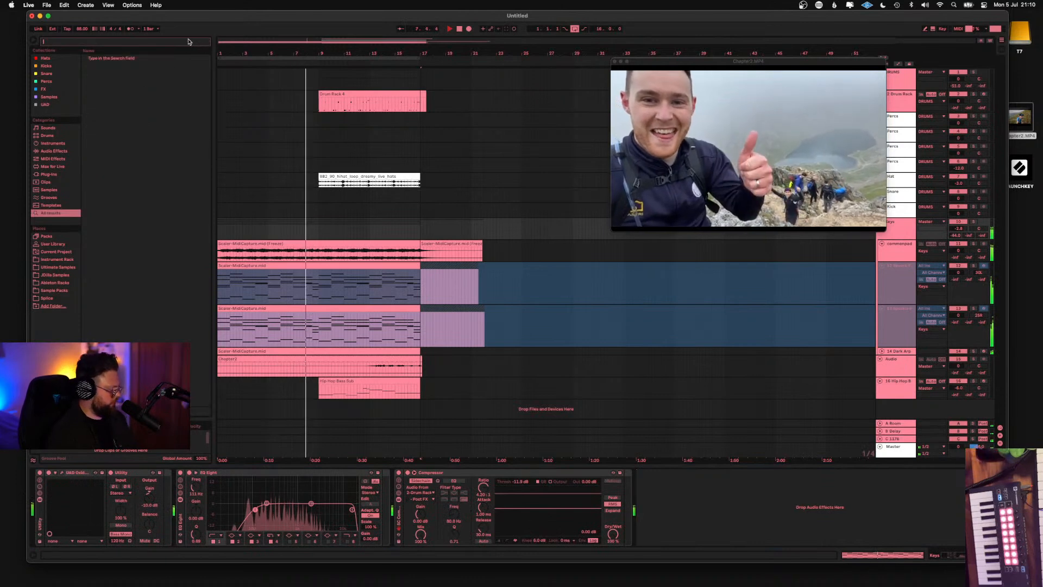
pyautogui.write('townhouse')
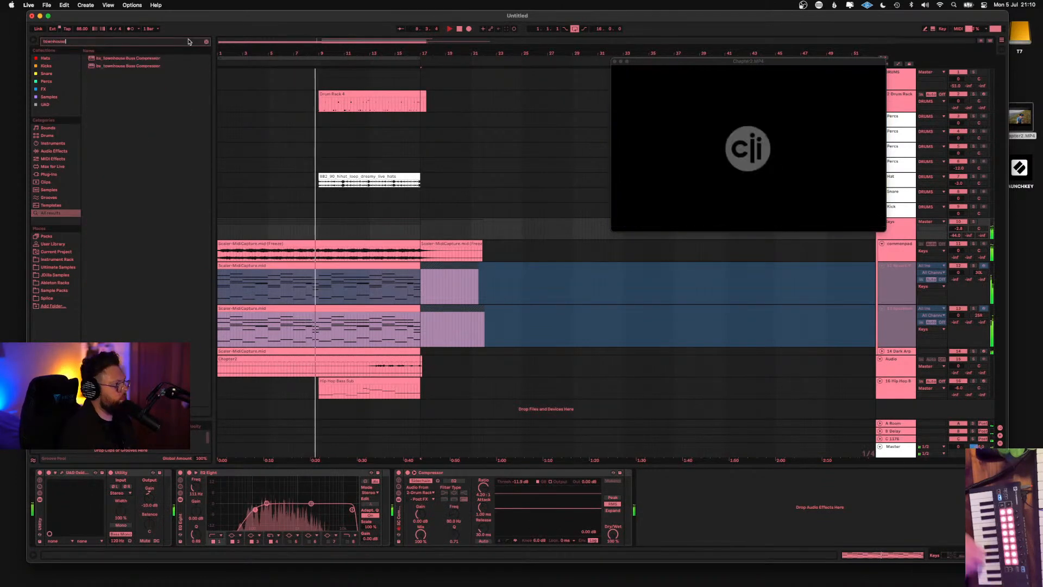
pyautogui.click(119, 66)
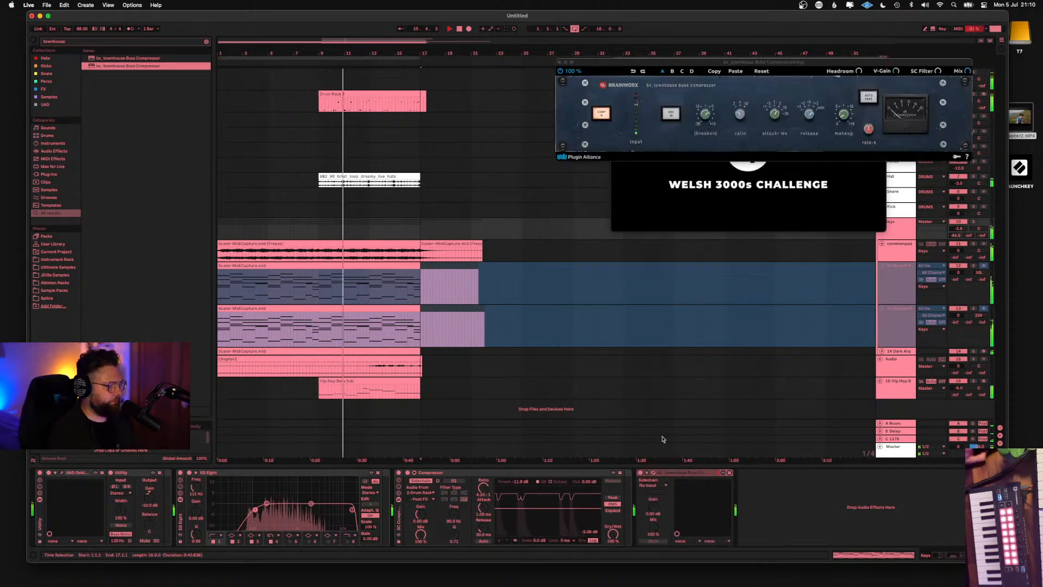
pyautogui.moveTo(631, 61); pyautogui.dragTo(516, 61)
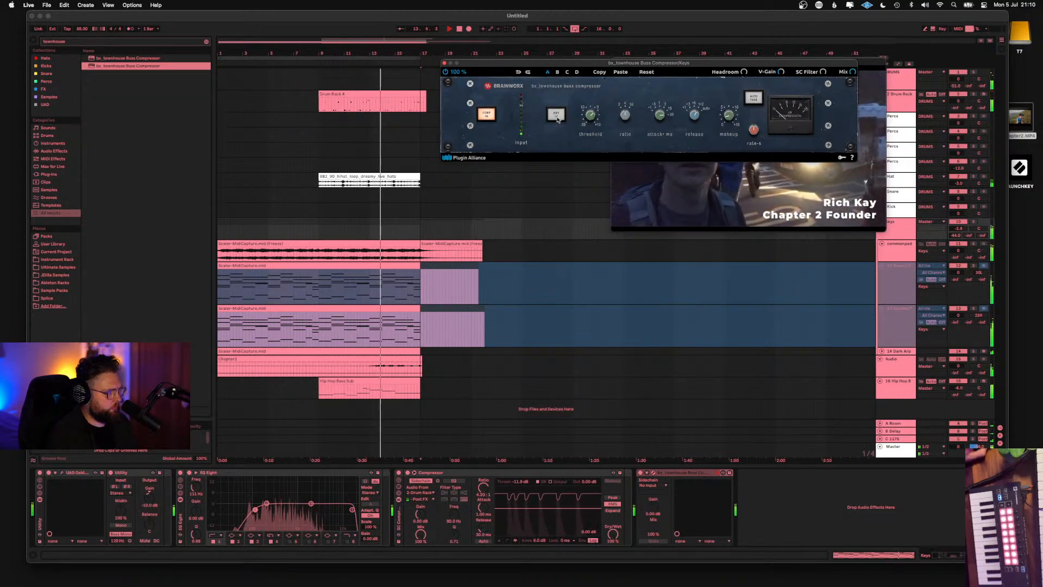
pyautogui.moveTo(590, 114); pyautogui.dragTo(590, 147)
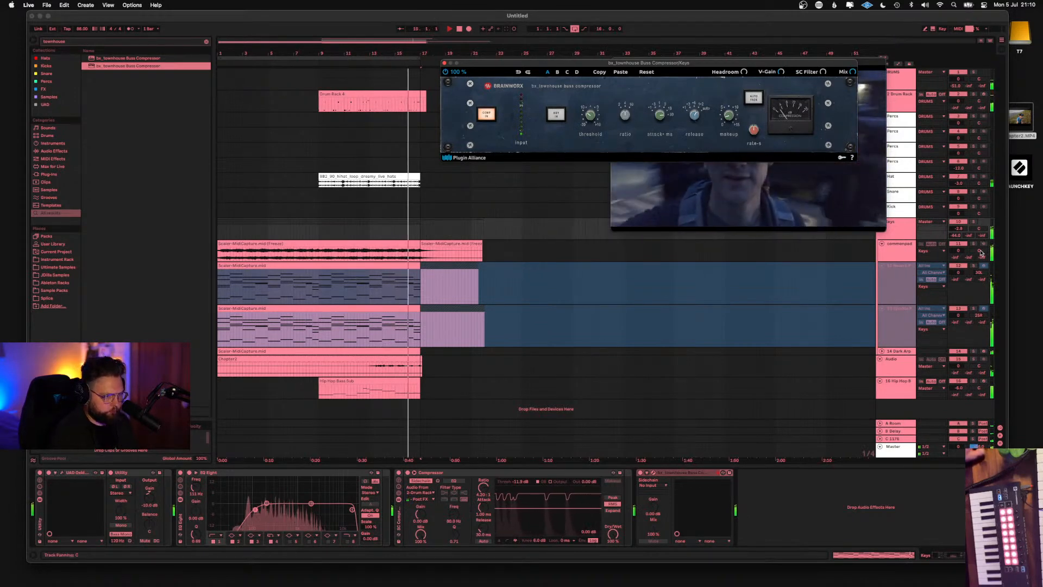
# Solo the Keys group, enlarge the Dark Arp track and raise that track's volume to 0 dB
pyautogui.click(973, 223)
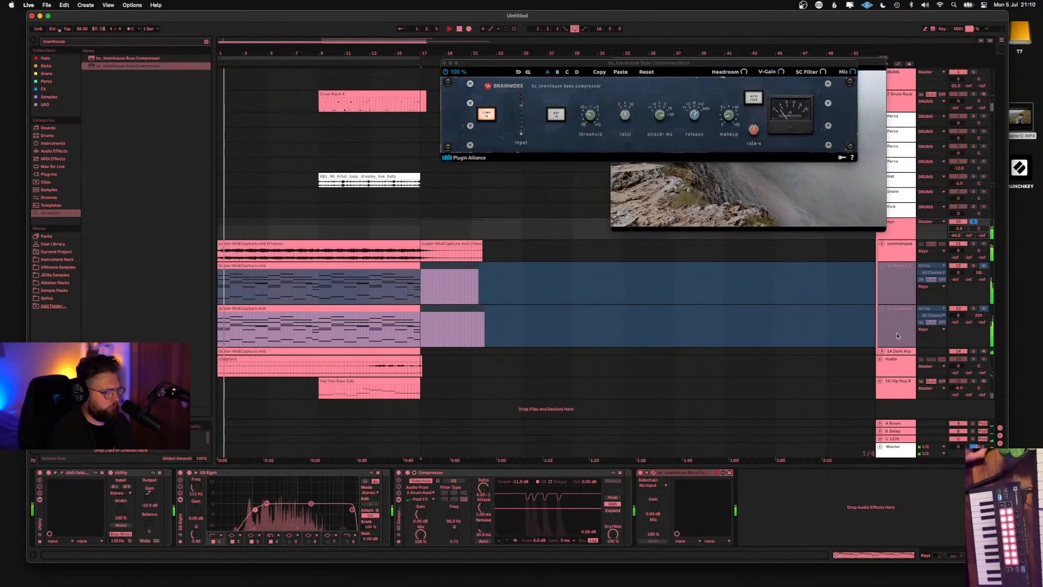
pyautogui.moveTo(897, 355); pyautogui.dragTo(897, 375)
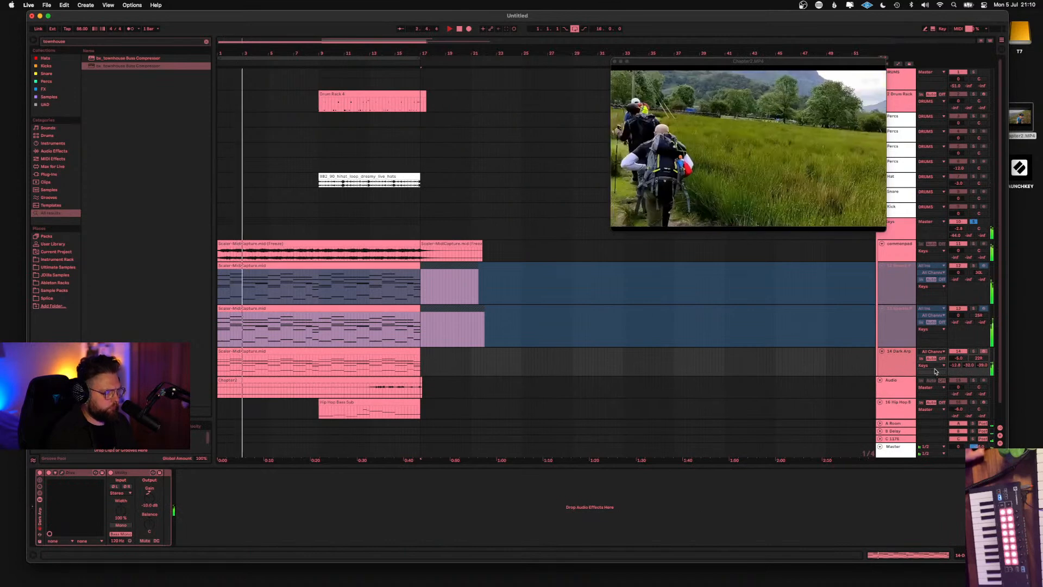
pyautogui.moveTo(951, 362)
pyautogui.mouseDown()
pyautogui.moveTo(950, 350)
pyautogui.moveTo(959, 358)
pyautogui.mouseUp()
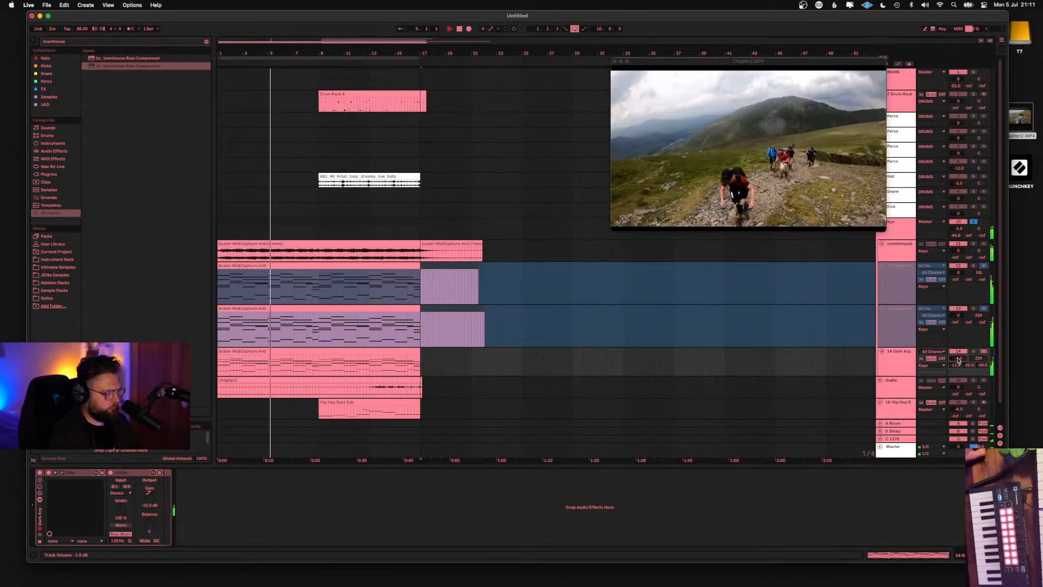
pyautogui.moveTo(958, 362); pyautogui.dragTo(959, 360)
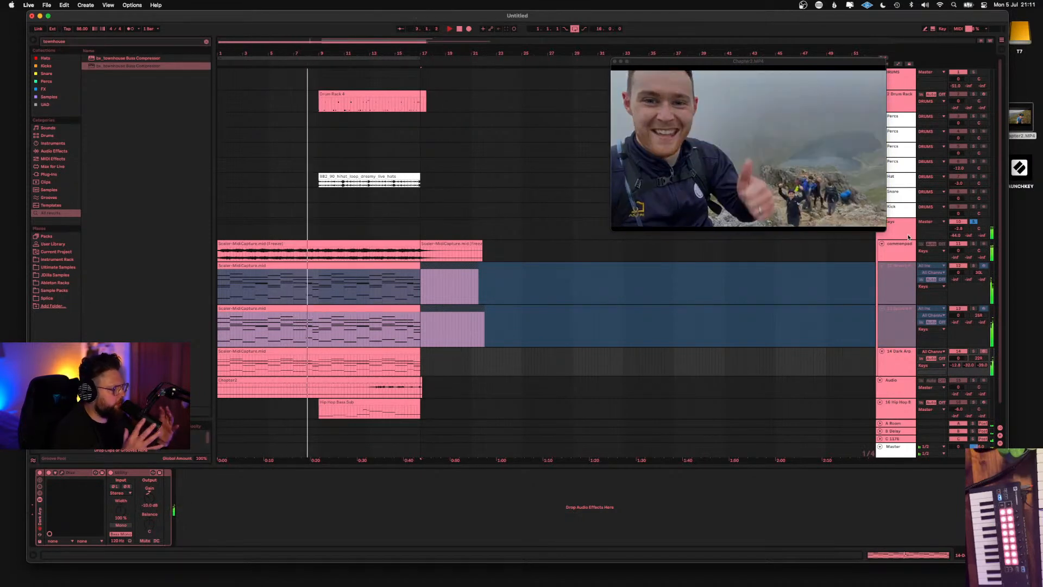
# Unsolo the Keys group, set its volume to -3.0 dB and move the video window clear of the track names
pyautogui.moveTo(958, 228); pyautogui.dragTo(958, 218)
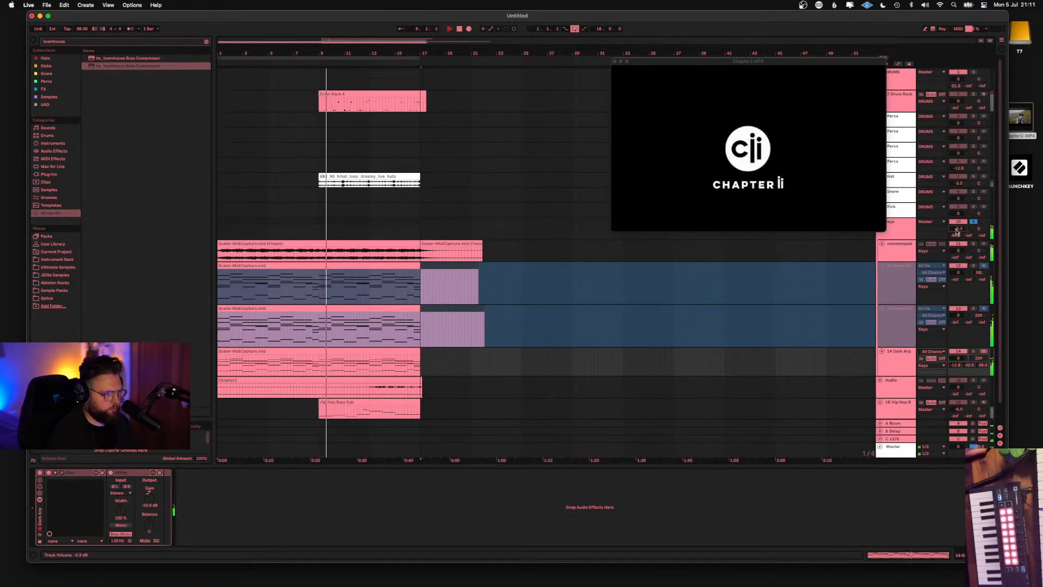
pyautogui.moveTo(956, 235); pyautogui.dragTo(956, 235)
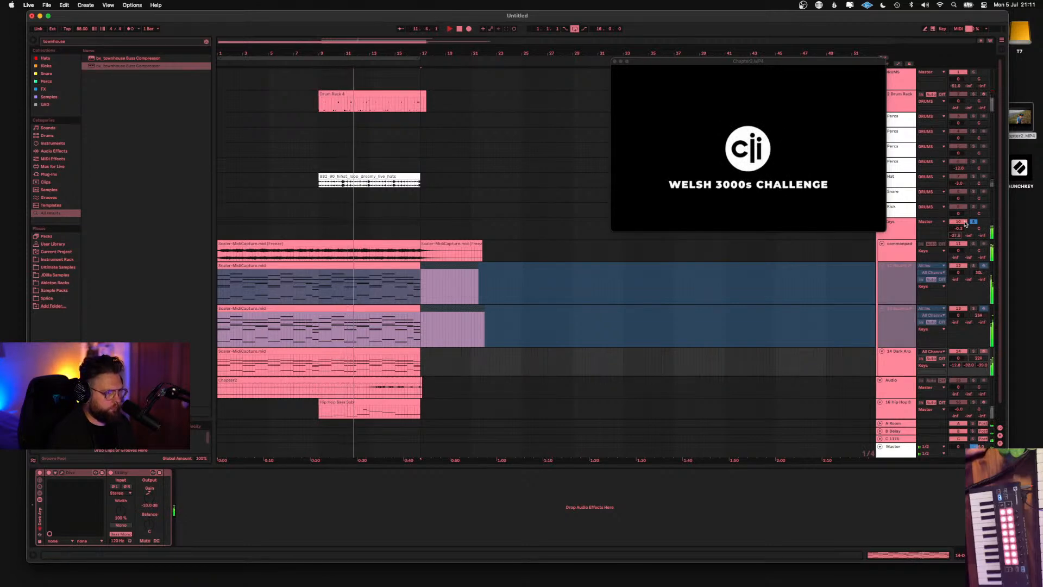
pyautogui.click(973, 221)
pyautogui.moveTo(959, 228); pyautogui.dragTo(959, 242)
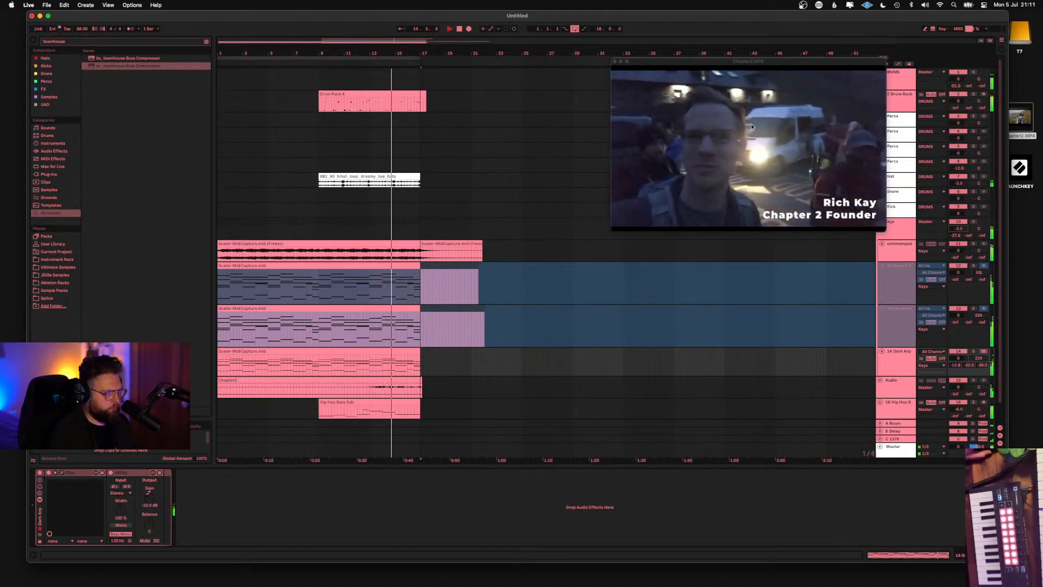
pyautogui.moveTo(746, 70); pyautogui.dragTo(713, 75)
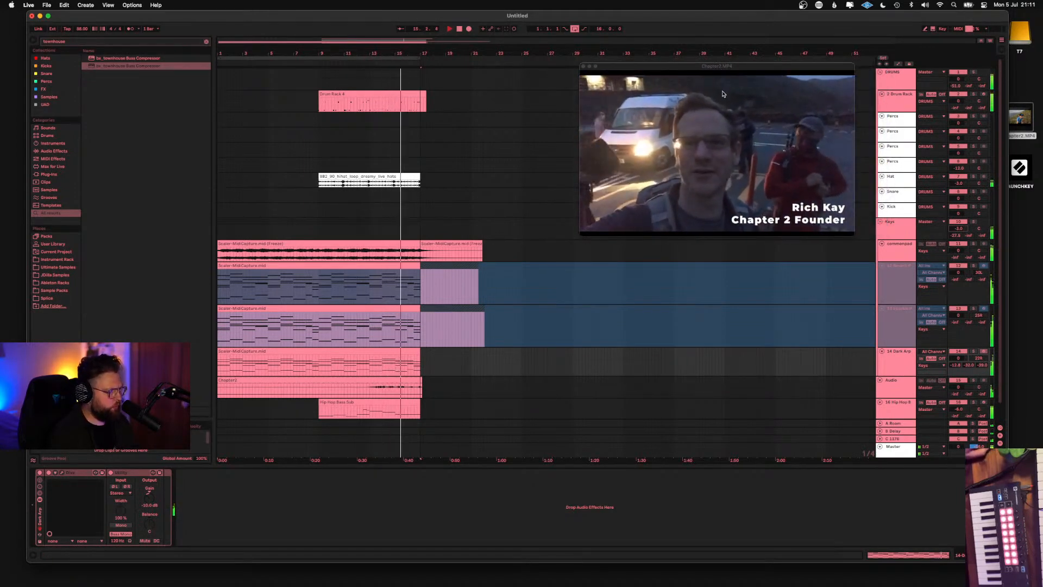
# Stop playback and examine the effect chains on the Delay and Room return tracks
pyautogui.press('space')
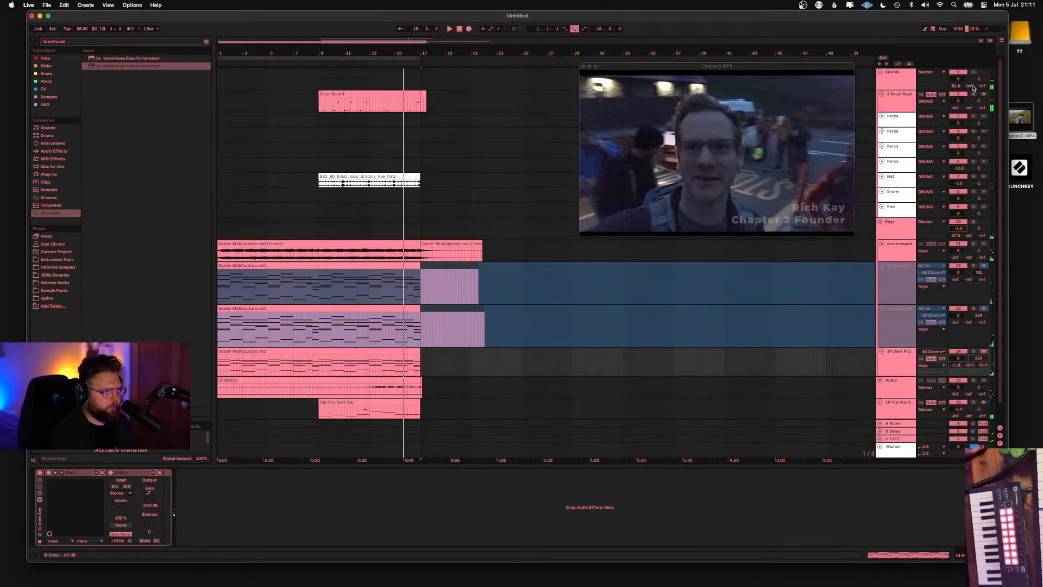
pyautogui.click(897, 431)
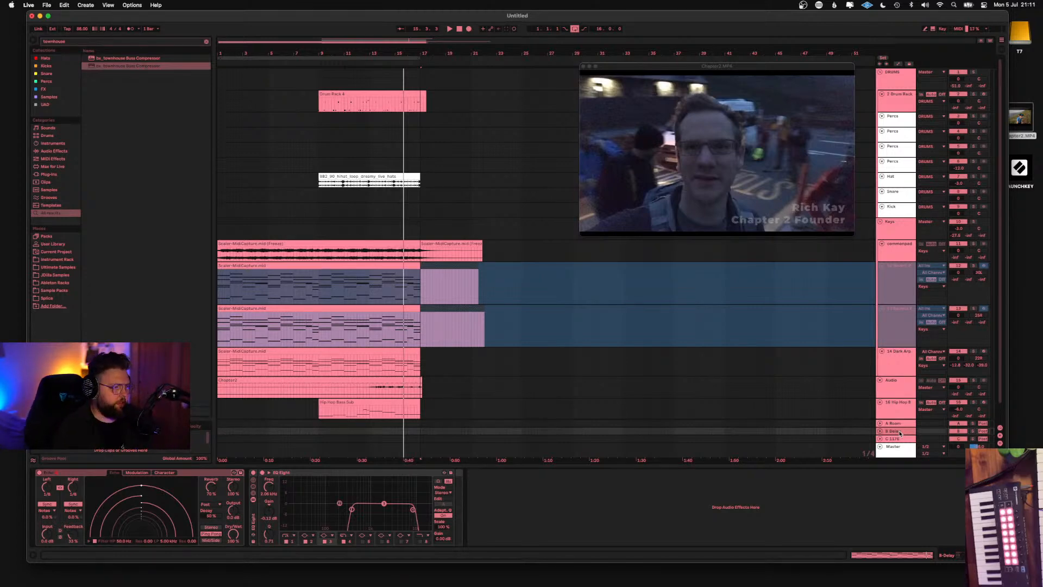
pyautogui.click(899, 424)
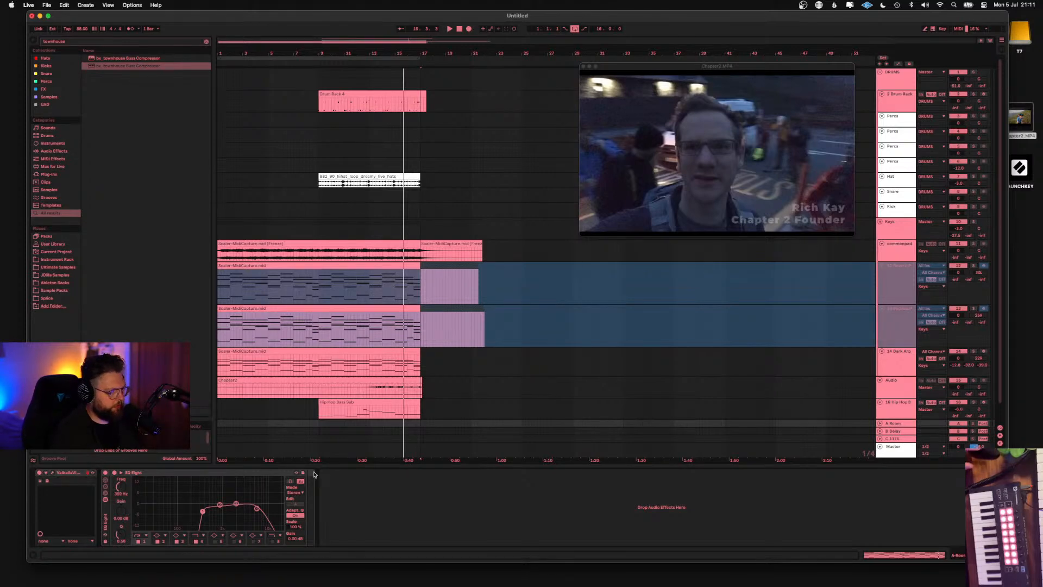
pyautogui.click(895, 433)
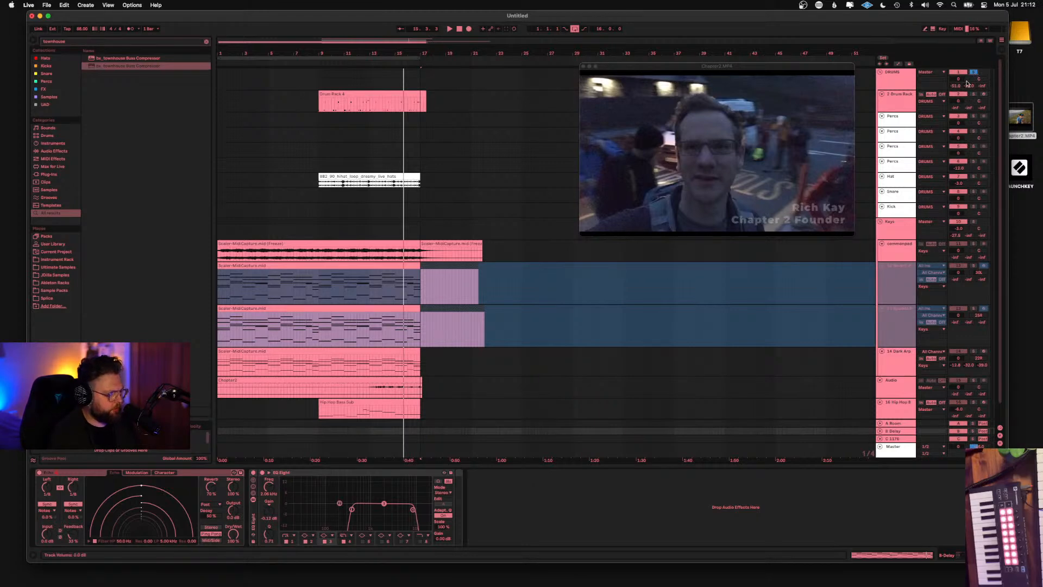
# Play the soloed DRUMS group, open the Drum Rack clip for note editing and move the video window clear of its notes
pyautogui.press('space')
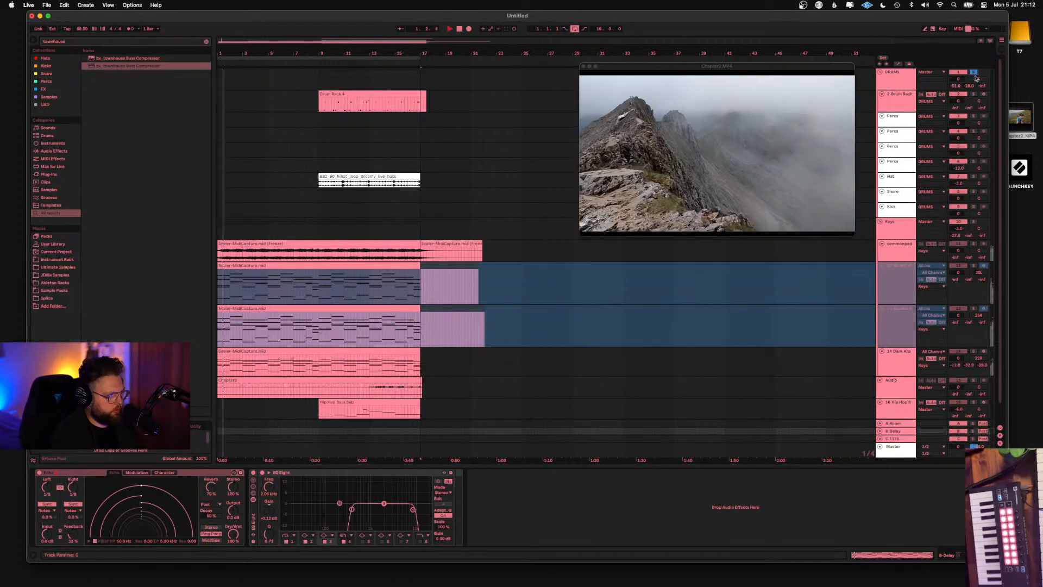
pyautogui.click(921, 104)
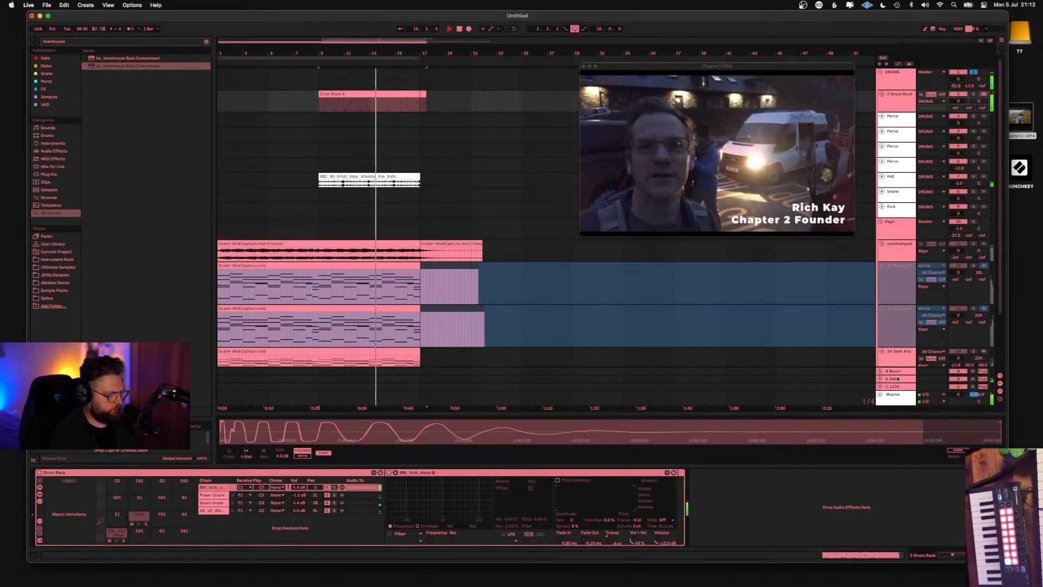
pyautogui.doubleClick(355, 95)
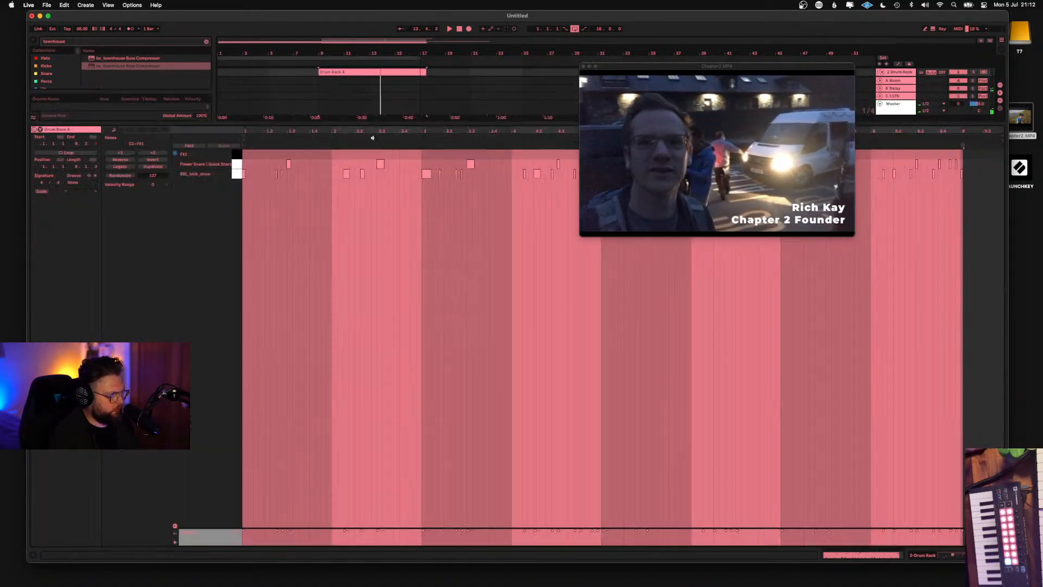
pyautogui.click(394, 244)
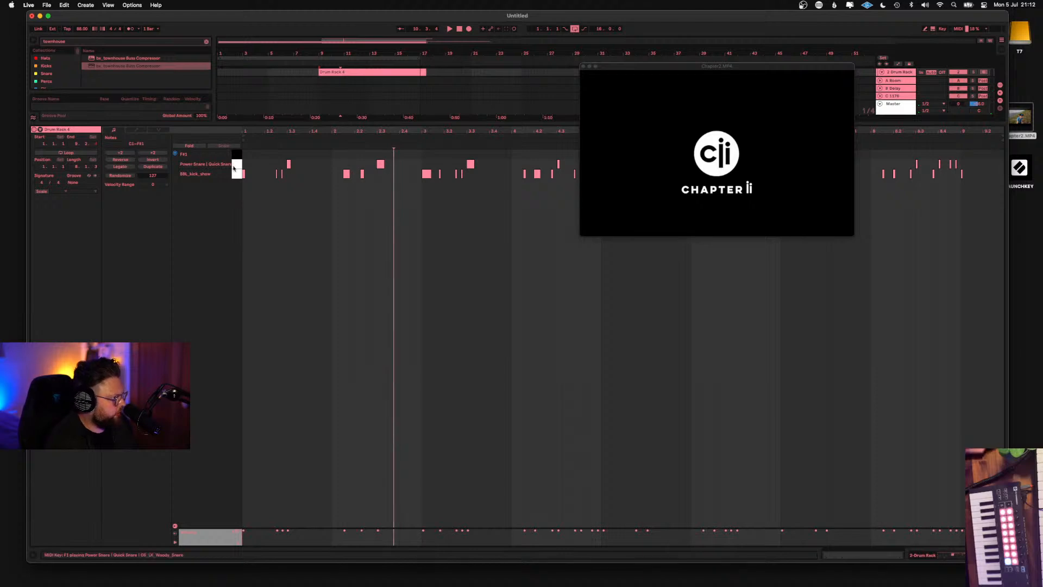
pyautogui.moveTo(666, 71); pyautogui.dragTo(656, 281)
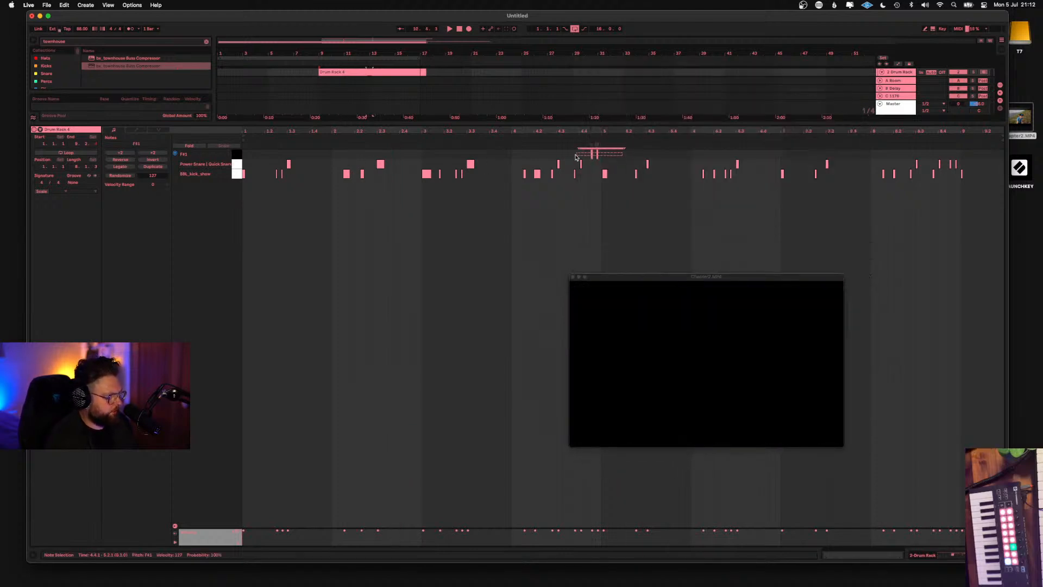
# Audition the F#1 row of the drum clip against the Power Snare row
pyautogui.click(597, 155)
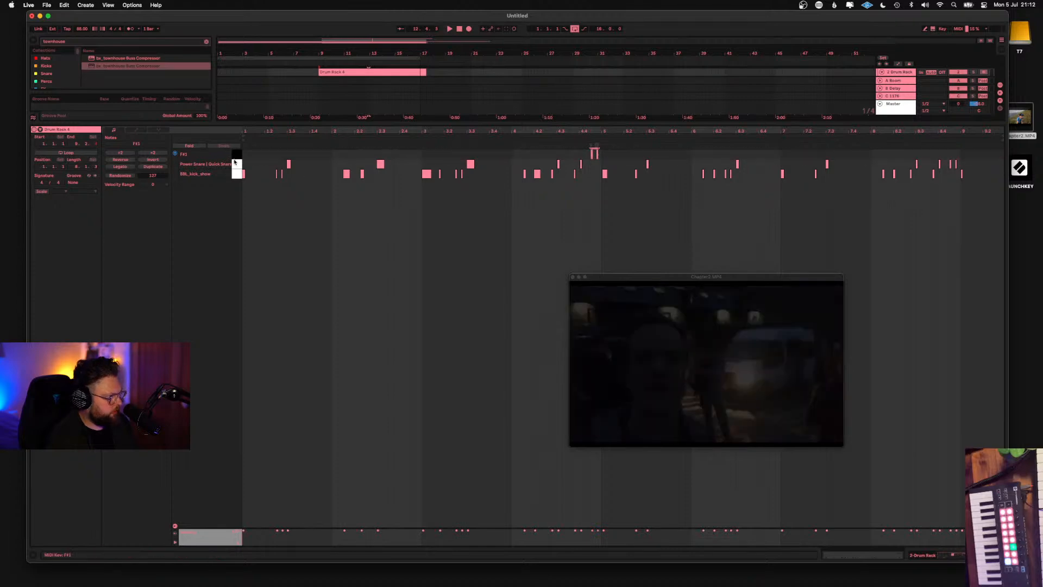
pyautogui.click(235, 164)
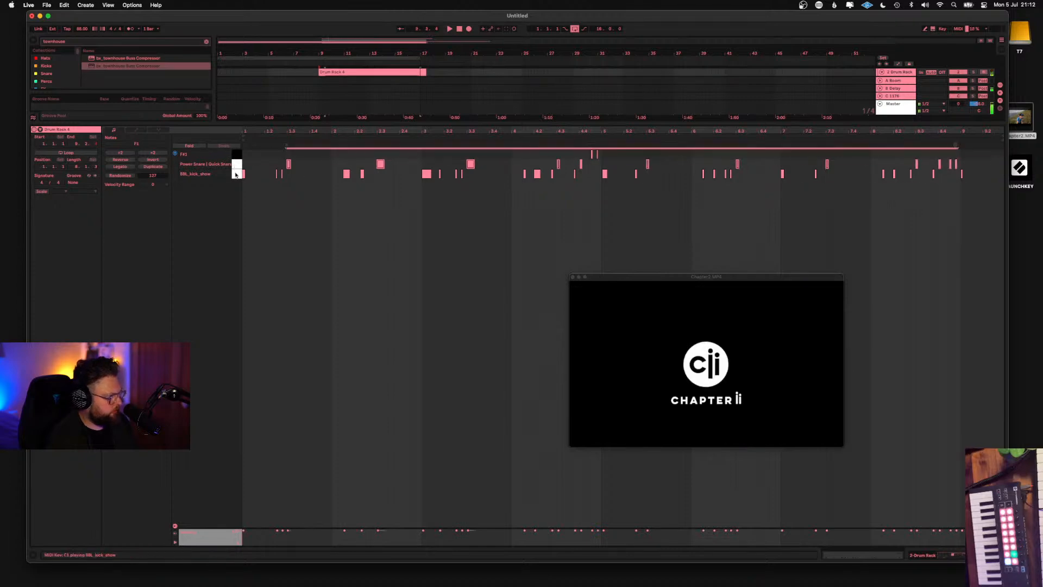
pyautogui.click(235, 155)
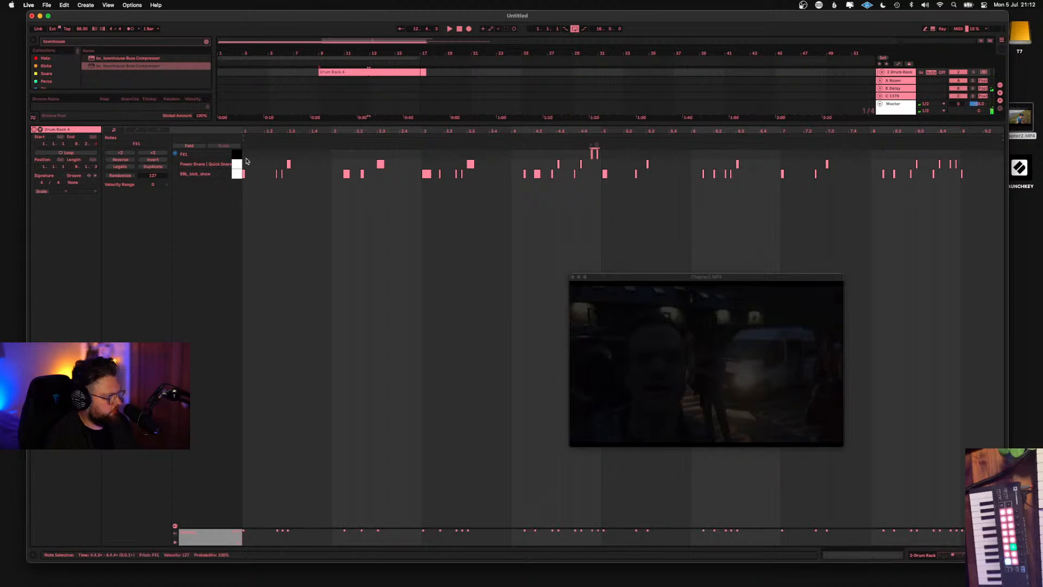
pyautogui.click(237, 165)
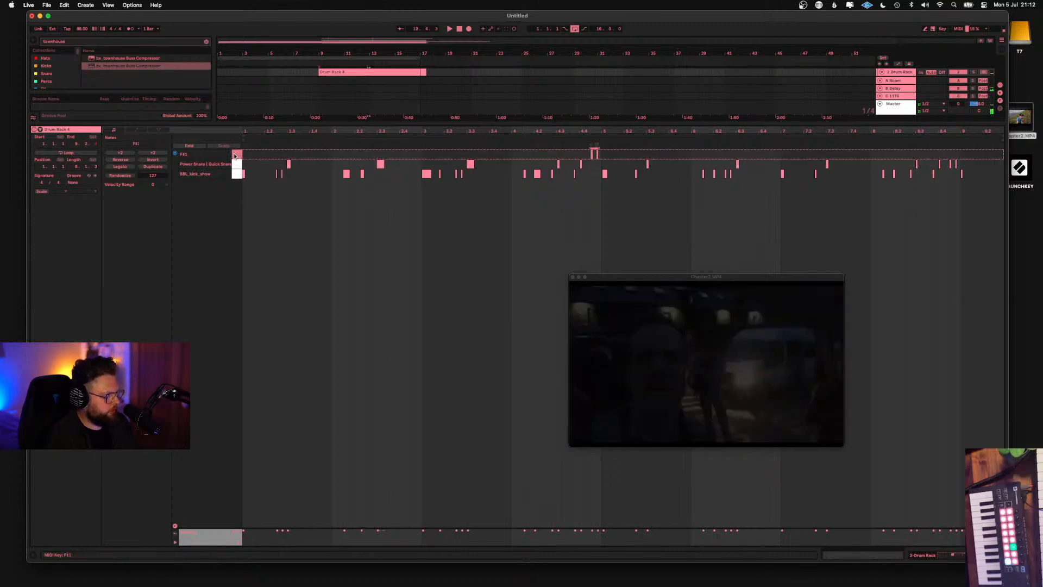
pyautogui.click(235, 155)
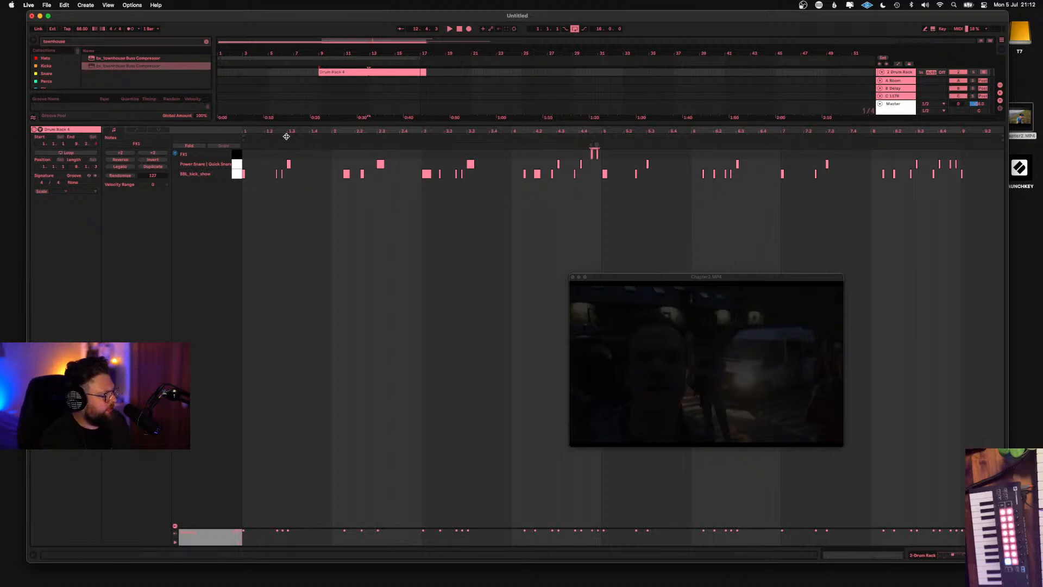
pyautogui.hotkey('shift', 'Tab')
pyautogui.hotkey('shift', 'Tab')
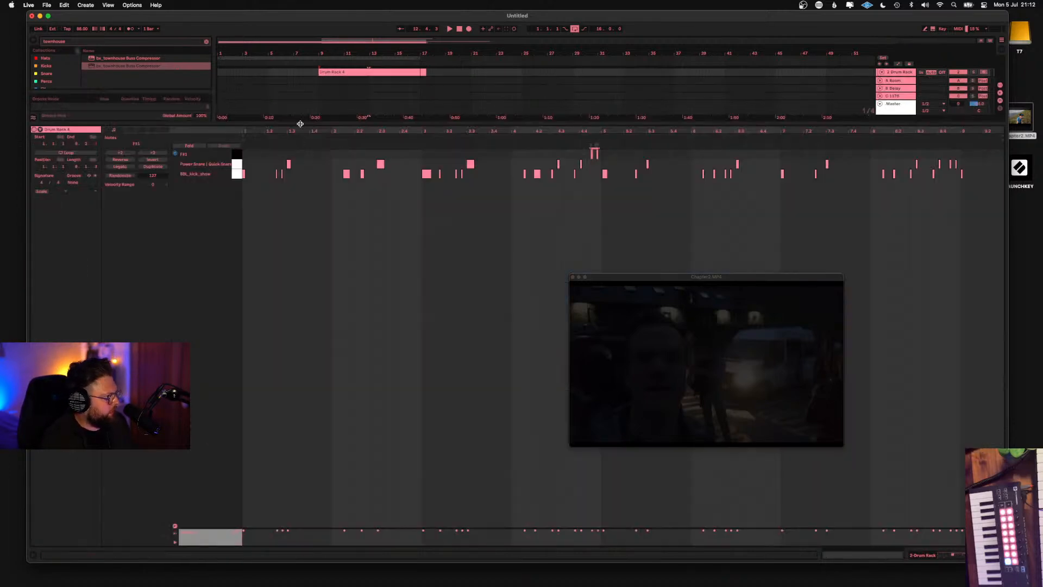
# Enlarge the browser area, clear its search and audition samples in the Snare collection, settling on OS_SB_Leafi Snare.wav
pyautogui.moveTo(299, 123); pyautogui.dragTo(312, 242)
pyautogui.click(207, 42)
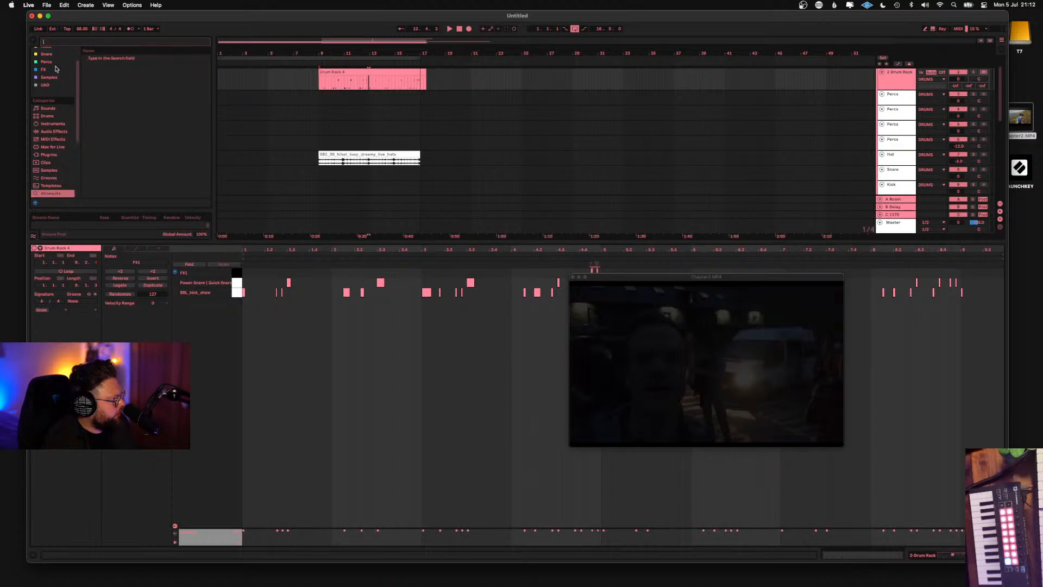
pyautogui.scroll(-2, 60, 97)
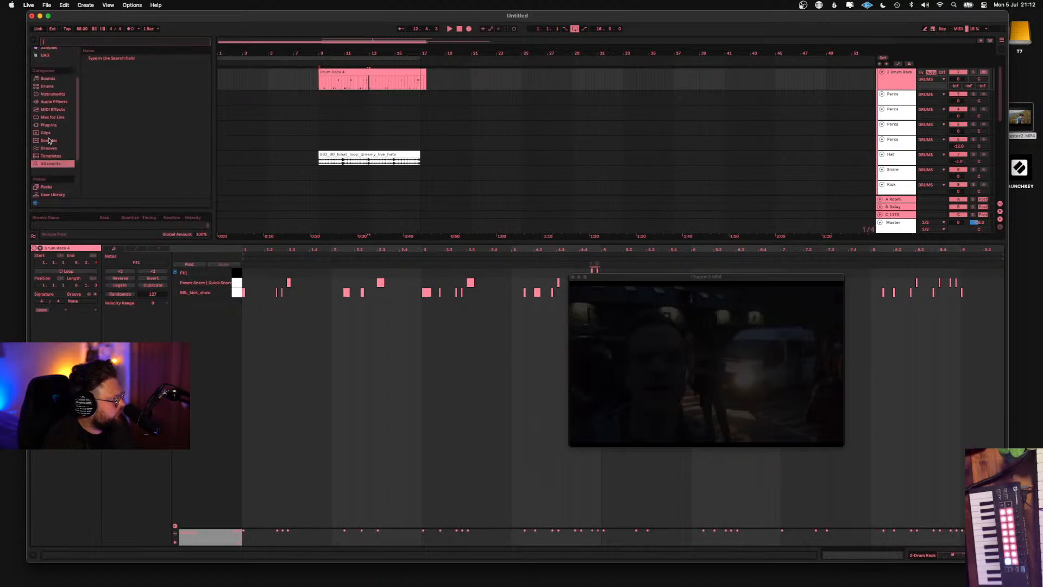
pyautogui.scroll(3, 48, 139)
pyautogui.click(44, 75)
pyautogui.click(126, 140)
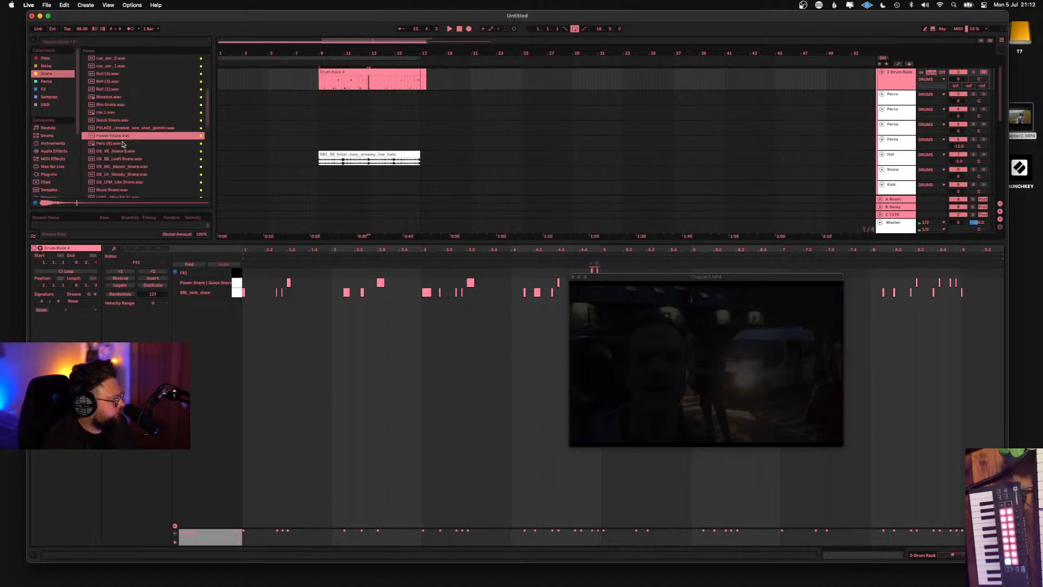
pyautogui.scroll(-3, 126, 144)
pyautogui.click(126, 144)
pyautogui.click(123, 135)
pyautogui.click(117, 127)
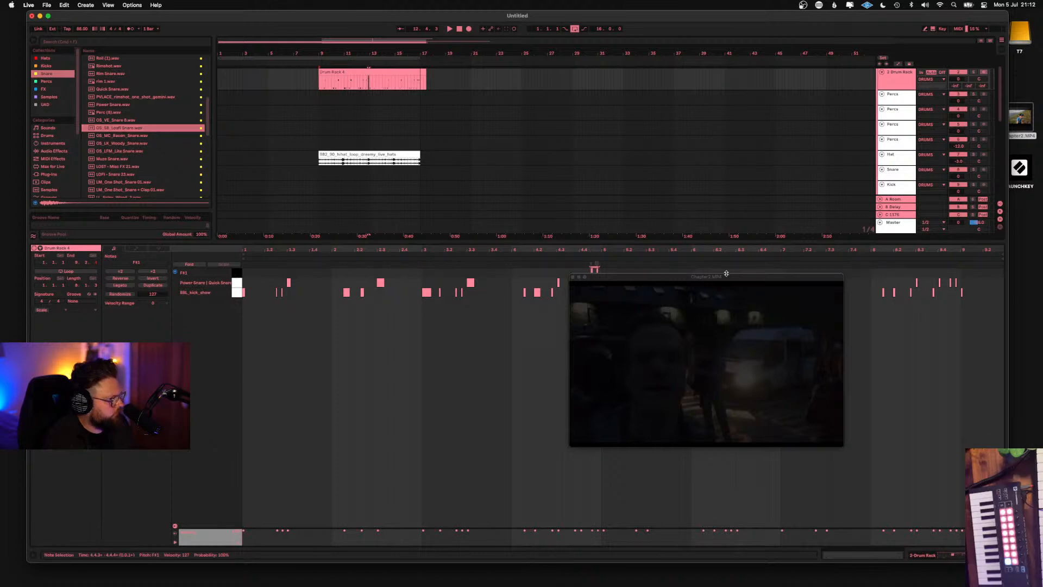
# Load OS_SB_Leafi Snare.wav onto the F#1 pad of the Drum Rack
pyautogui.click(907, 81)
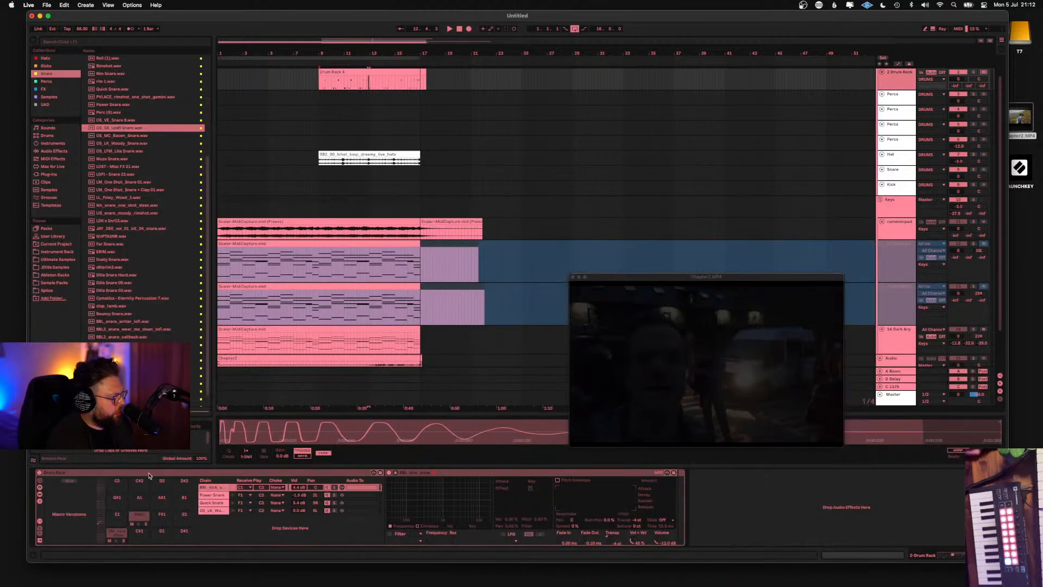
pyautogui.click(123, 129)
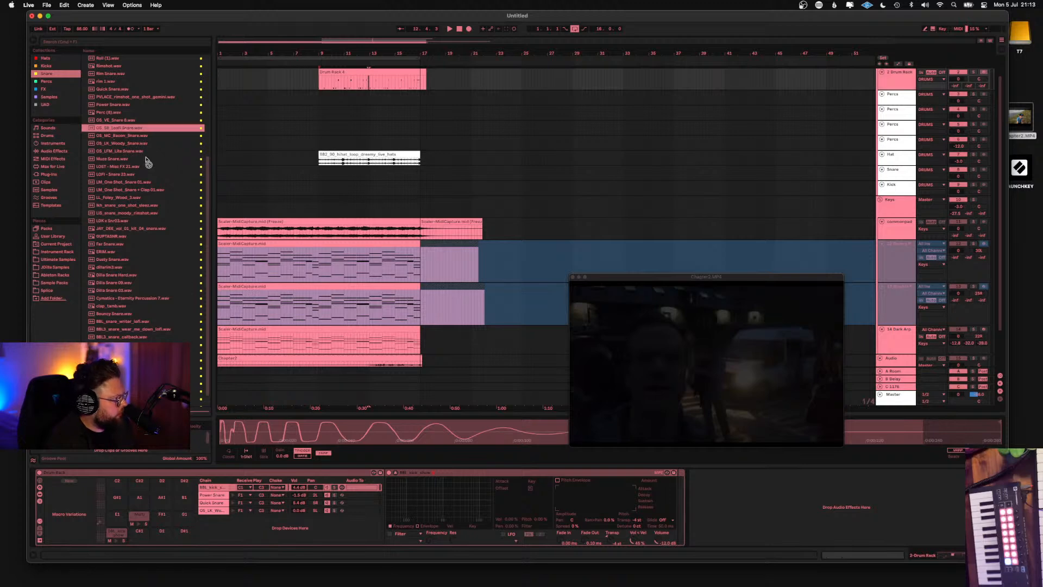
pyautogui.moveTo(182, 516); pyautogui.dragTo(183, 518)
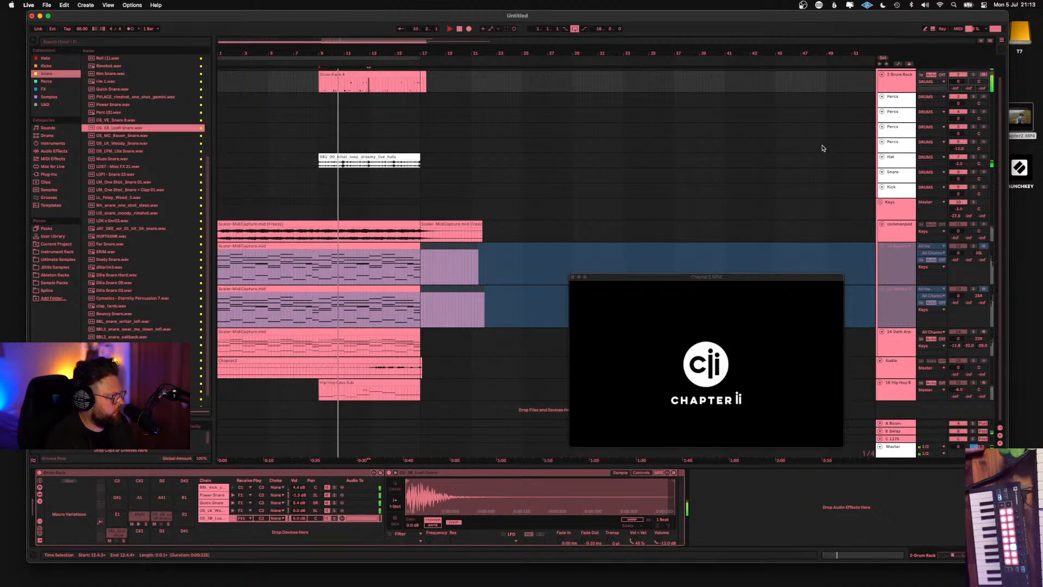
# Add an OS_SB_Leafi Snare note at 7.2.4 in the Drum Rack clip and play from just before it
pyautogui.doubleClick(395, 75)
pyautogui.moveTo(650, 278); pyautogui.dragTo(908, 360)
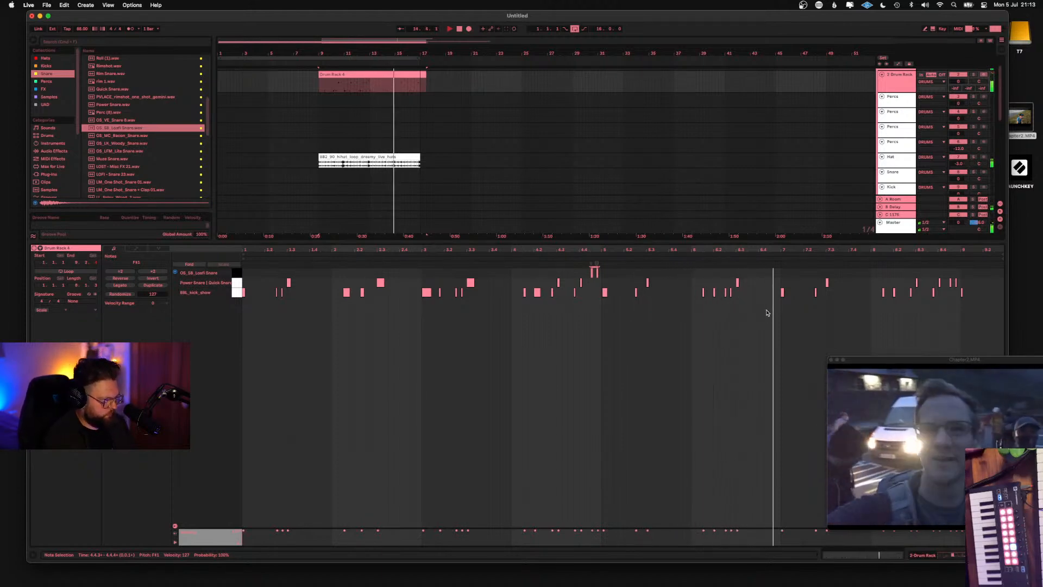
pyautogui.doubleClick(823, 272)
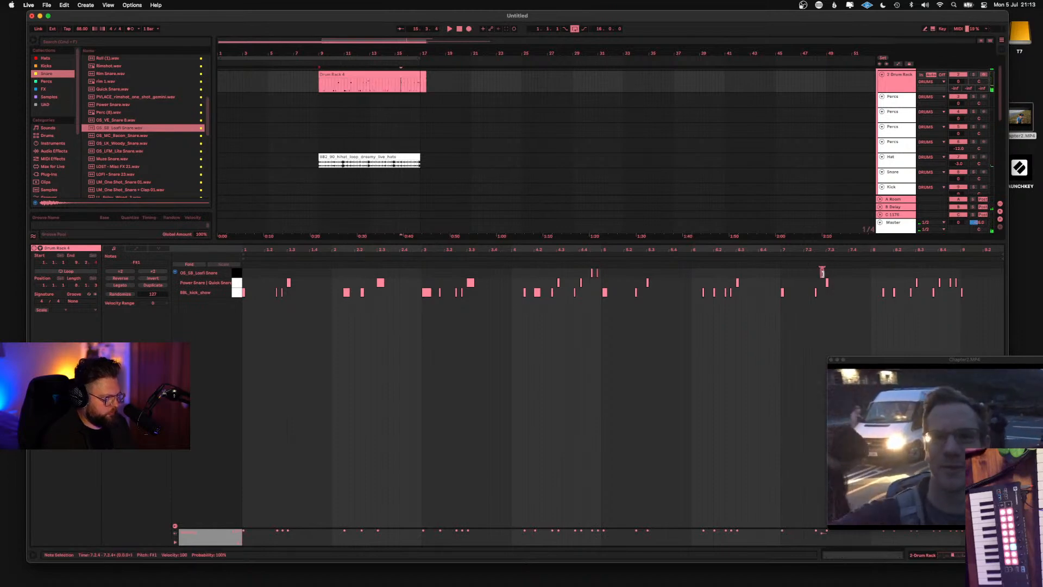
pyautogui.press('space')
pyautogui.click(815, 272)
pyautogui.press('space')
pyautogui.press('space')
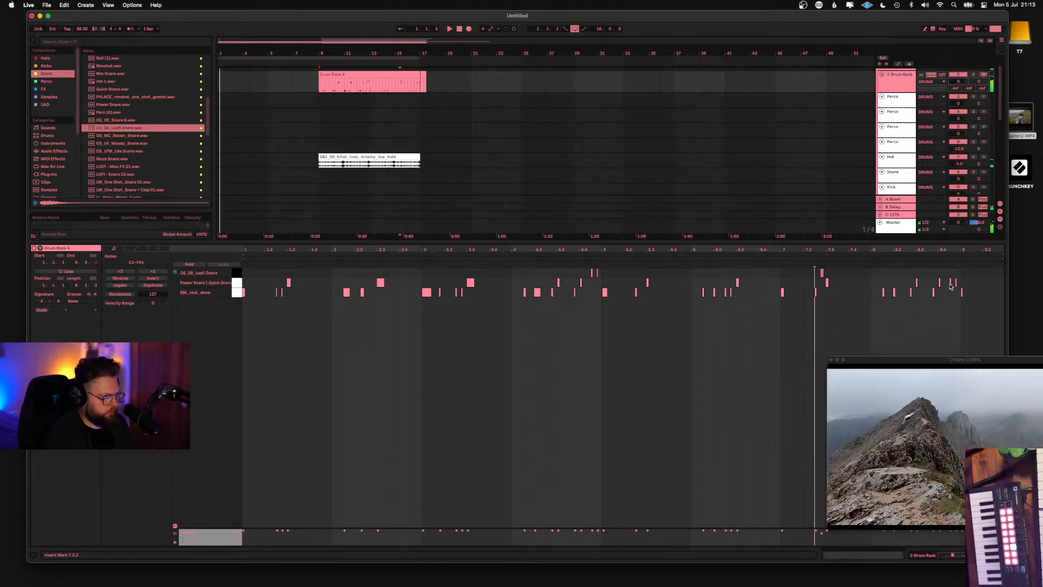
# Move the last Power Snare note in bar 8 up to the OS_SB_Leafi Snare row and play back from bar 8
pyautogui.click(956, 283)
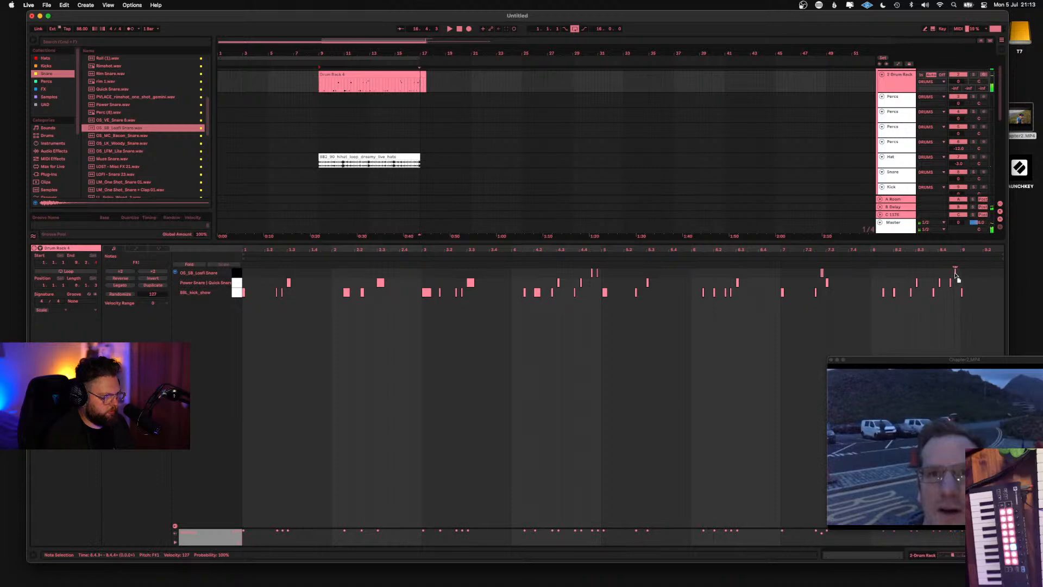
pyautogui.click(933, 287)
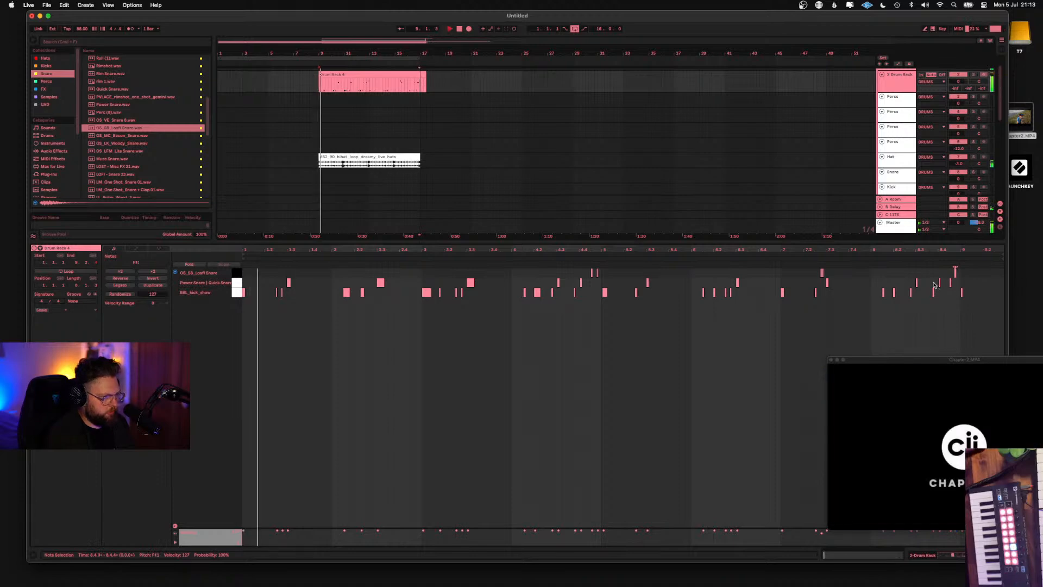
pyautogui.click(880, 253)
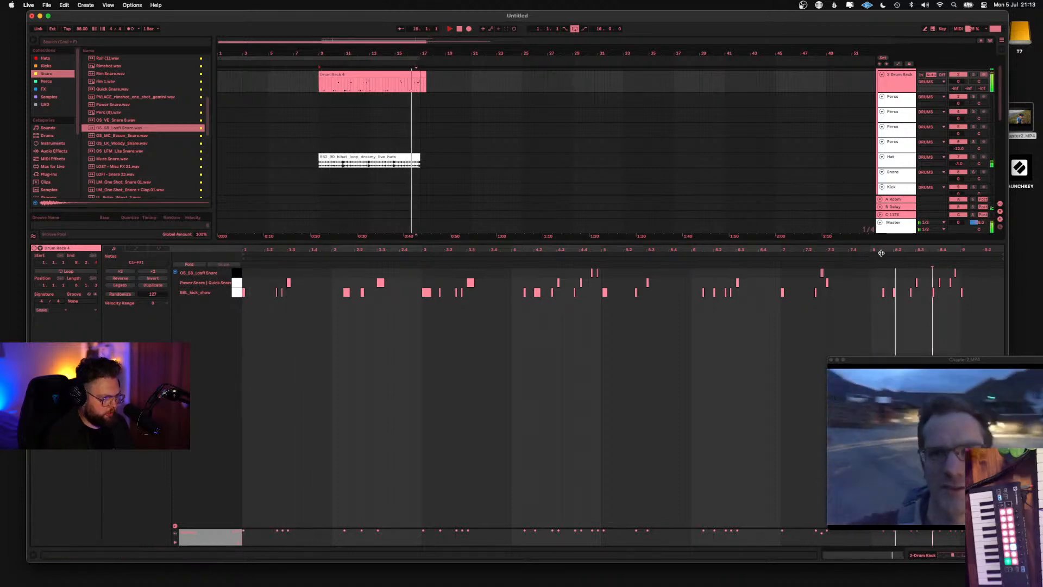
pyautogui.press('space')
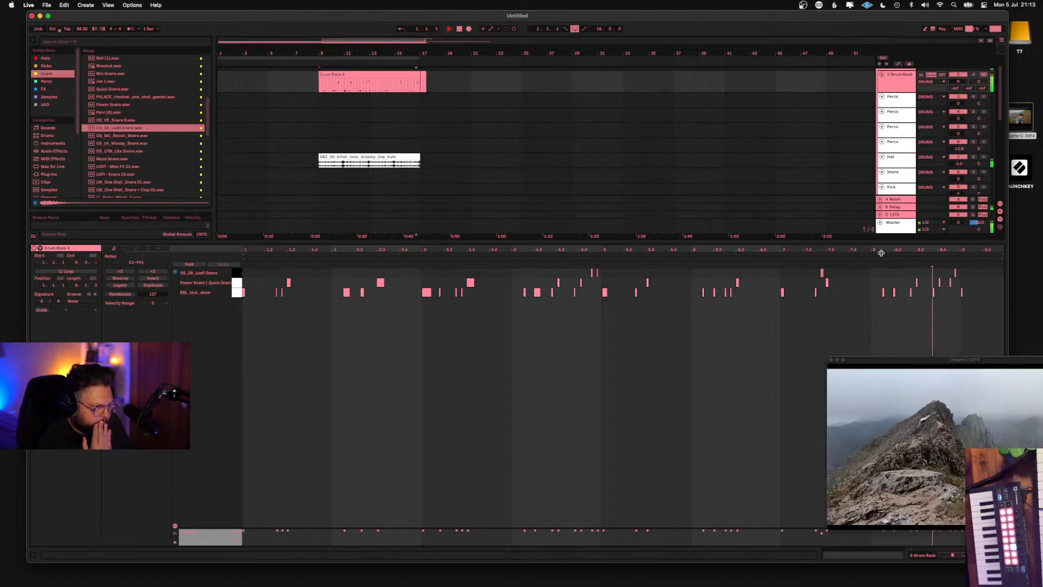
pyautogui.press('space')
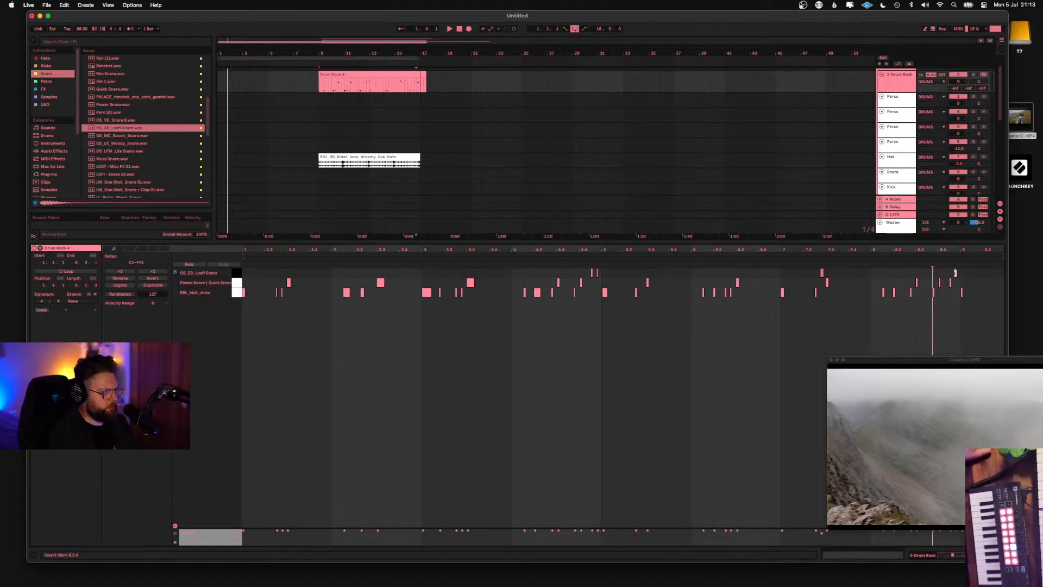
# Fine-tune the timing of the final OS_SB_Leafi Snare note in bar 8 and check it in playback
pyautogui.click(961, 275)
pyautogui.click(956, 272)
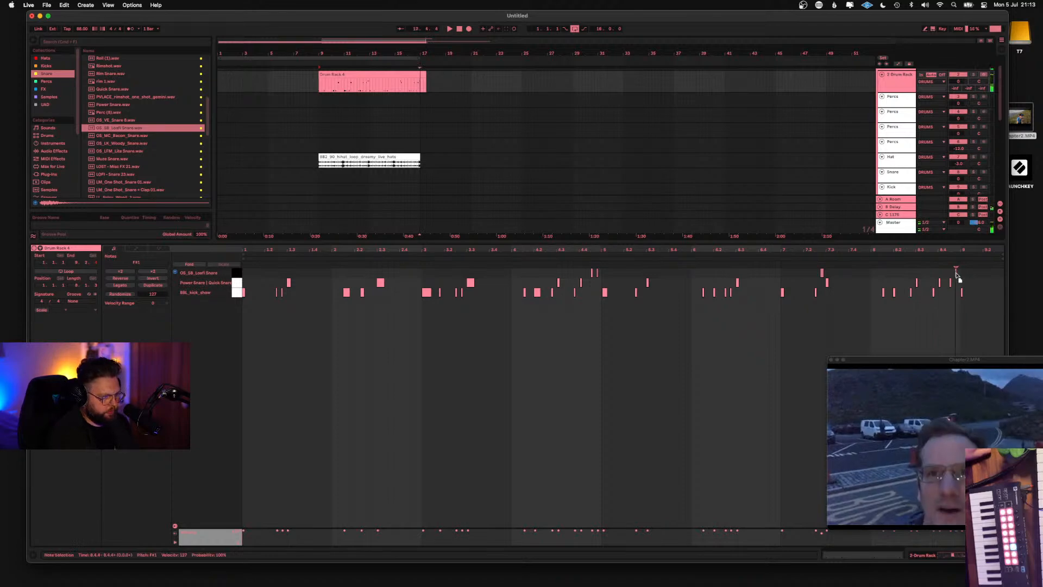
pyautogui.moveTo(957, 276); pyautogui.dragTo(954, 275)
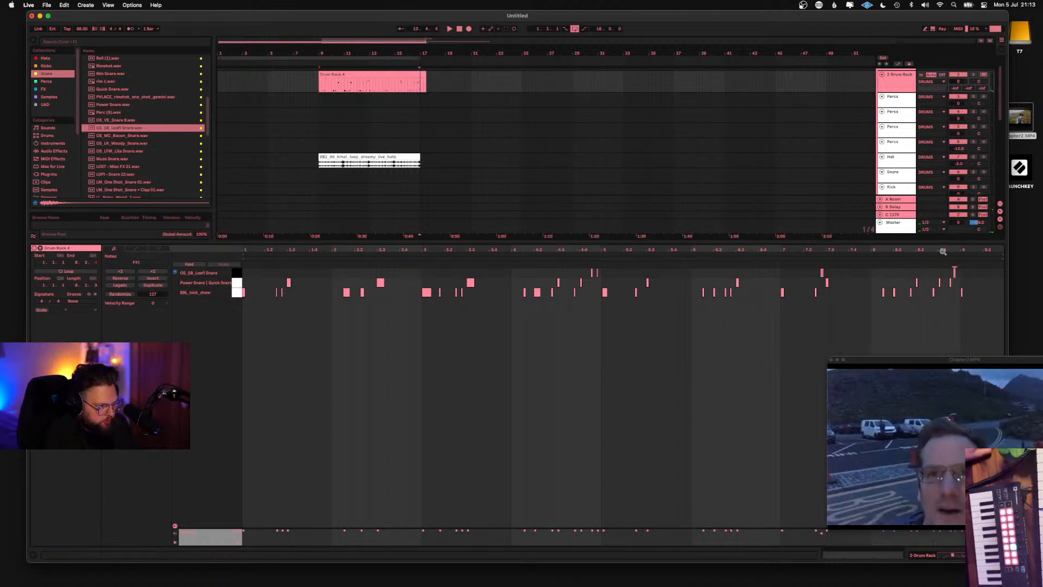
pyautogui.press('super+a')
pyautogui.moveTo(944, 251); pyautogui.dragTo(956, 298)
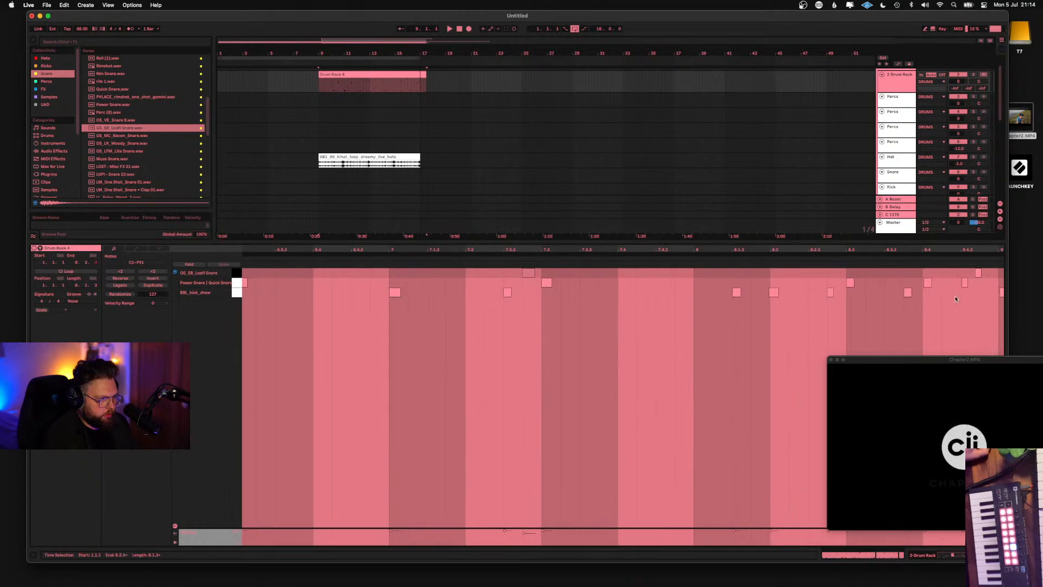
pyautogui.click(978, 274)
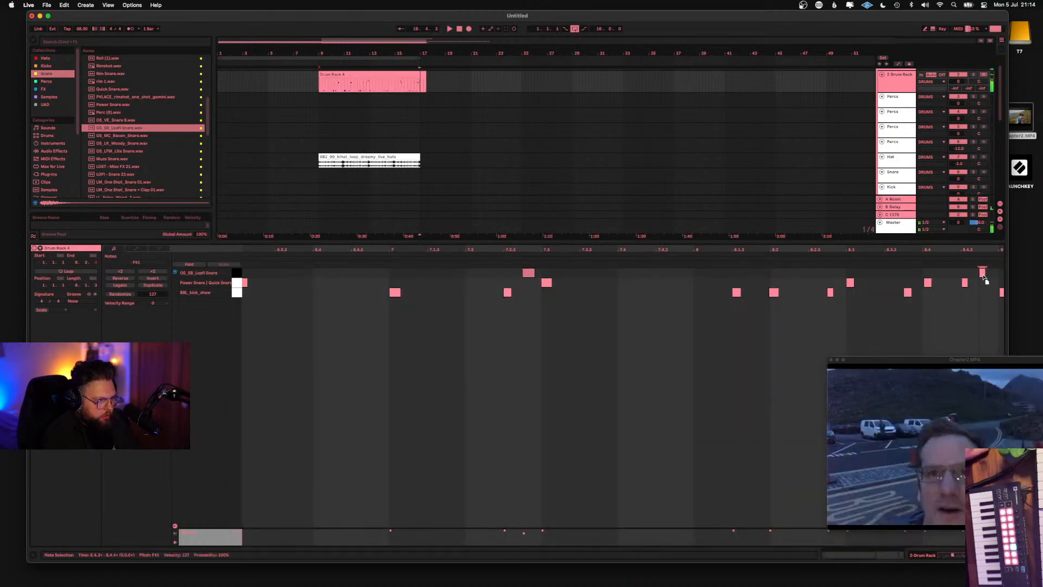
pyautogui.click(458, 30)
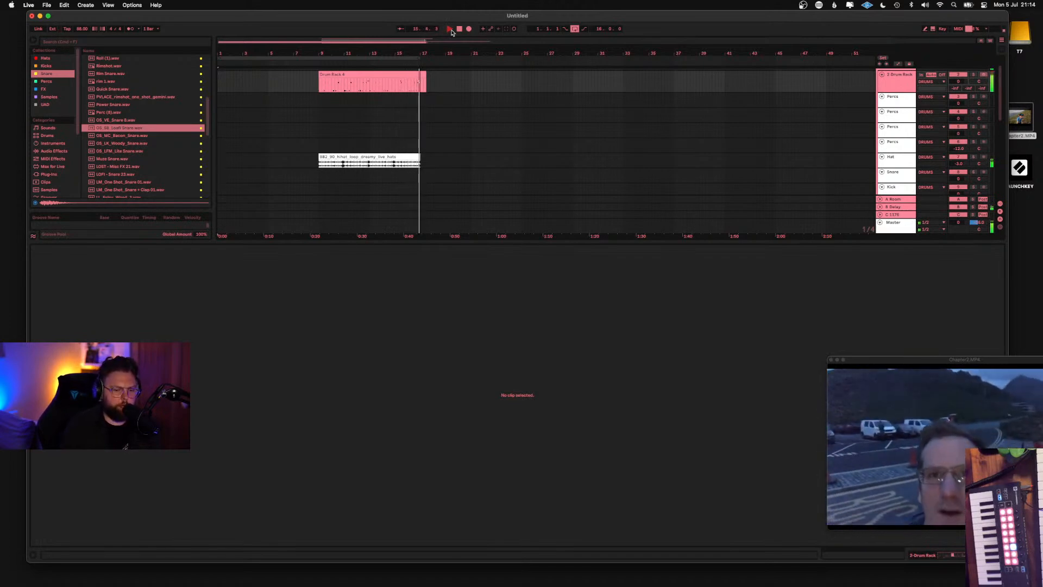
# Play the arrangement against the Chapter2 footage and move the video window down, clear of the lower tracks' mixer controls
pyautogui.click(450, 29)
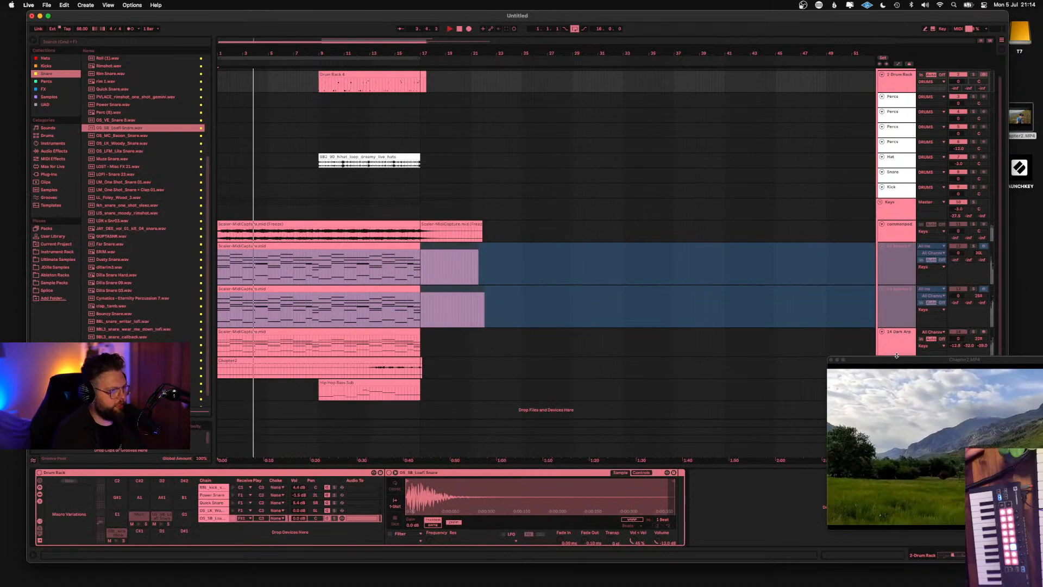
pyautogui.click(452, 29)
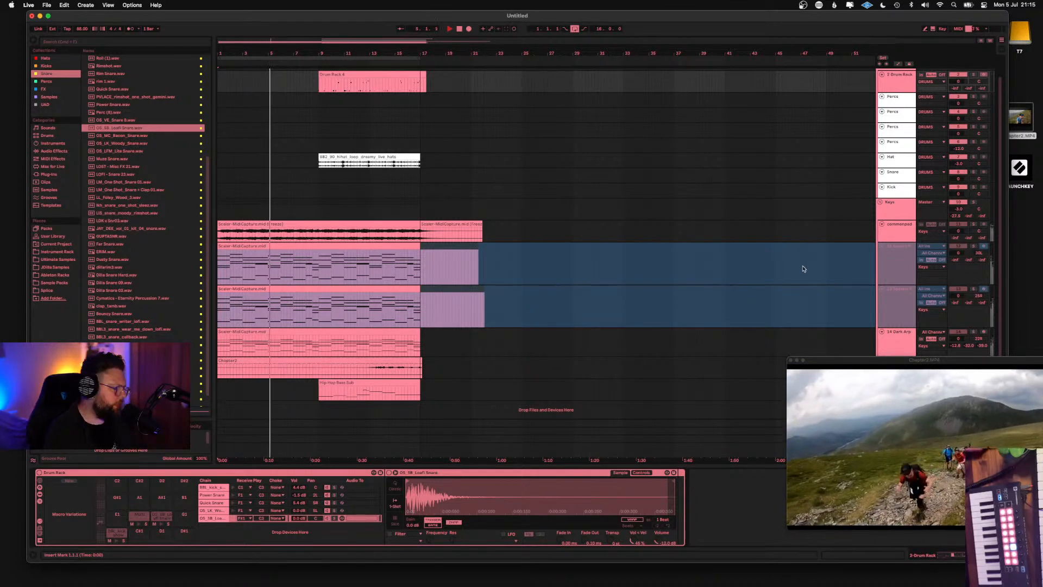
pyautogui.moveTo(828, 364); pyautogui.dragTo(758, 463)
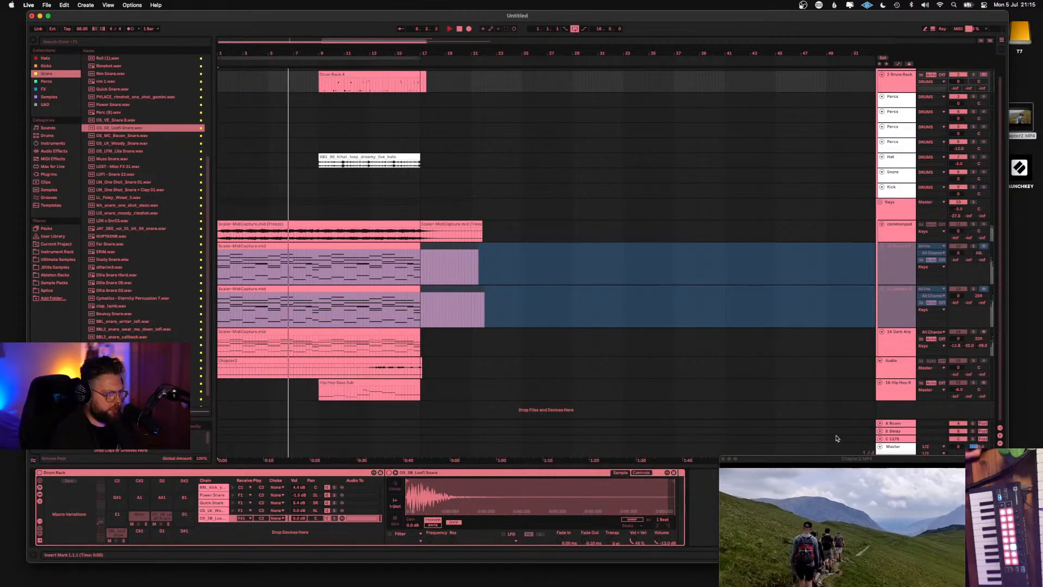
# Inspect the UAD 1176LN limiter on the C return track during playback, close its window and stop playback
pyautogui.click(894, 439)
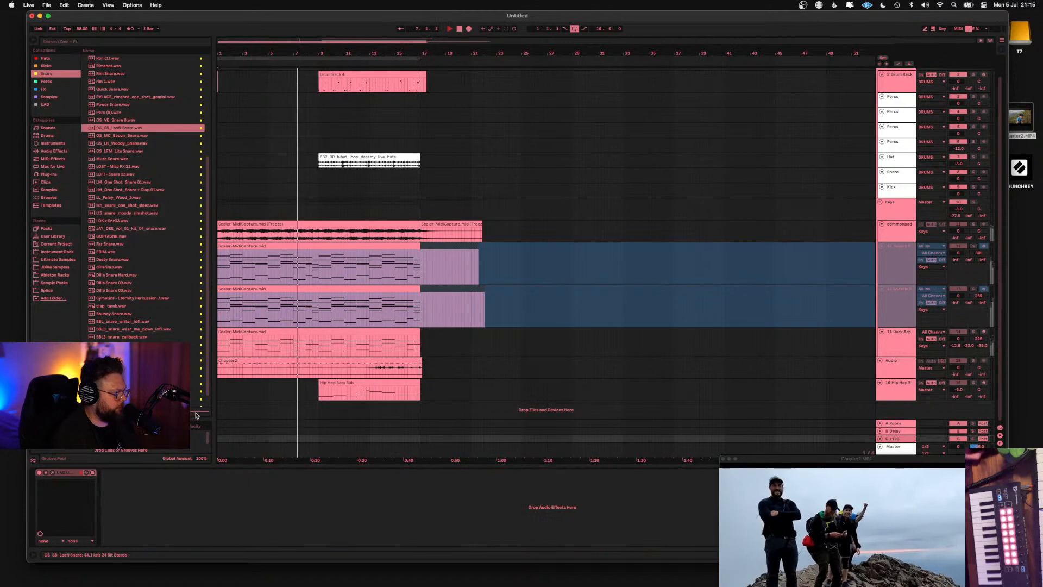
pyautogui.click(52, 474)
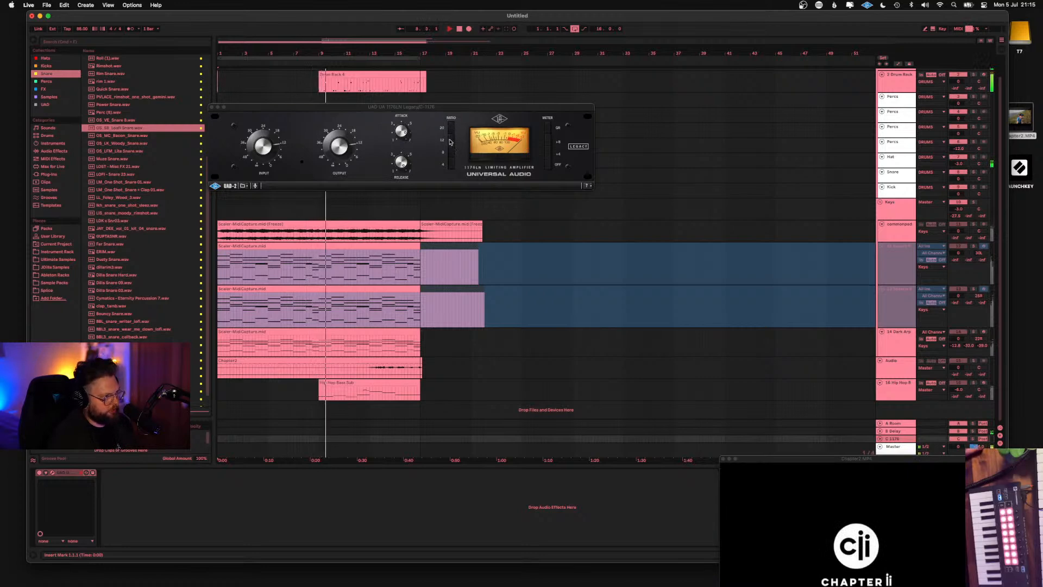
pyautogui.click(212, 107)
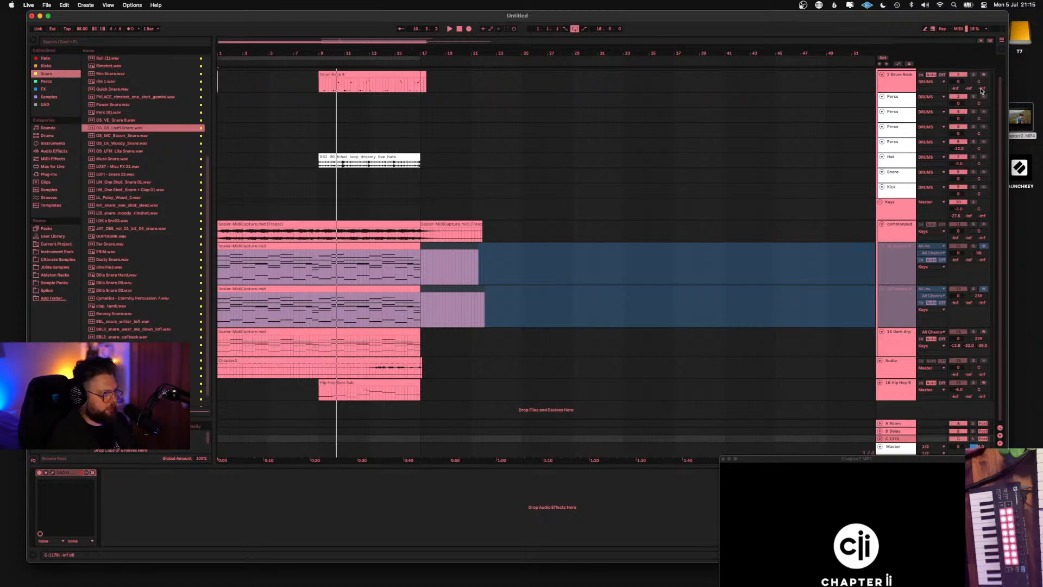
pyautogui.click(459, 29)
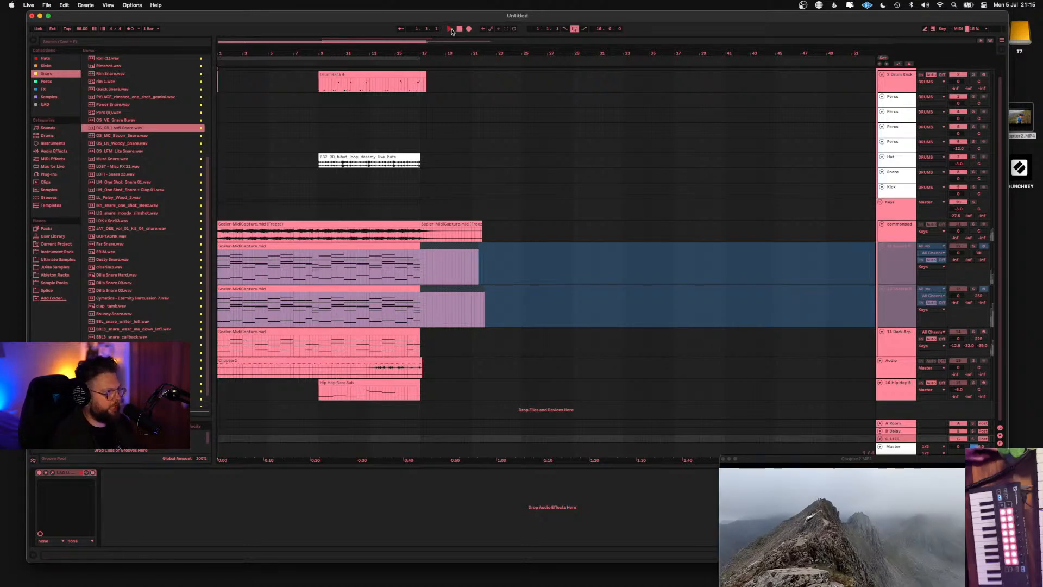
# Loop playback over the Drum Rack clip starting at bar 9 and close the Chapter2 video window
pyautogui.click(352, 75)
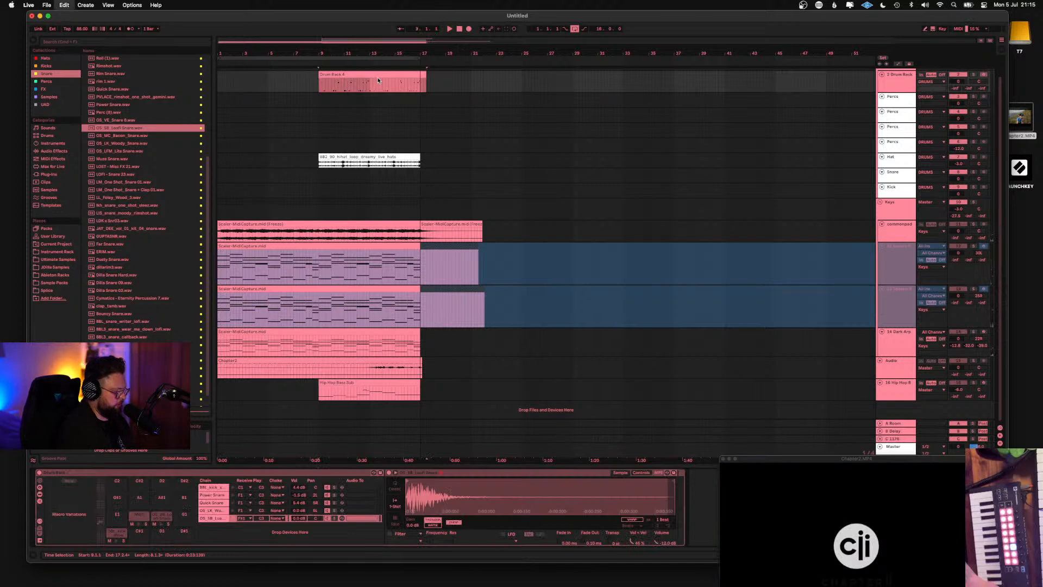
pyautogui.press('space')
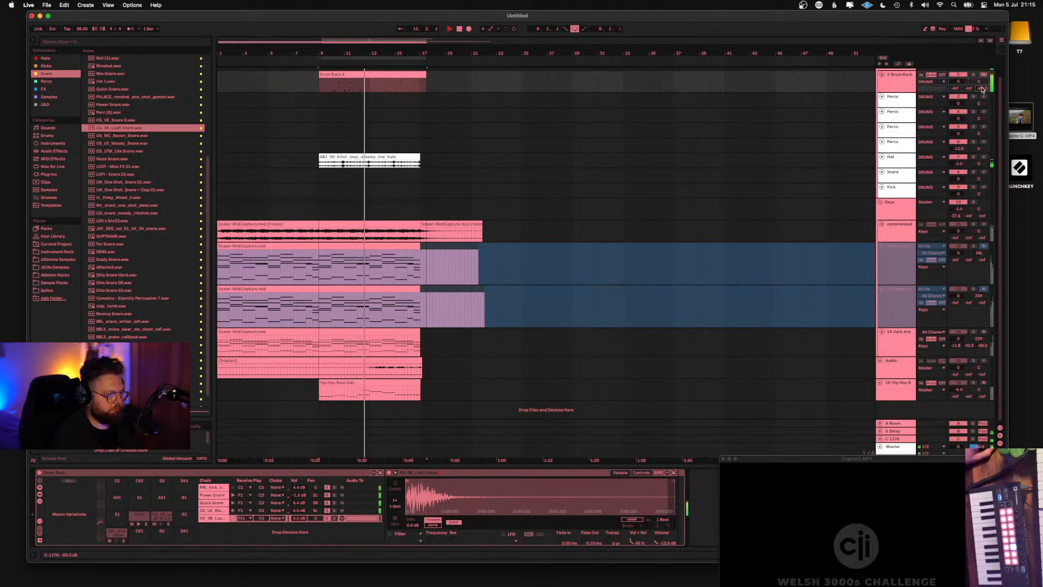
pyautogui.moveTo(906, 460); pyautogui.dragTo(831, 230)
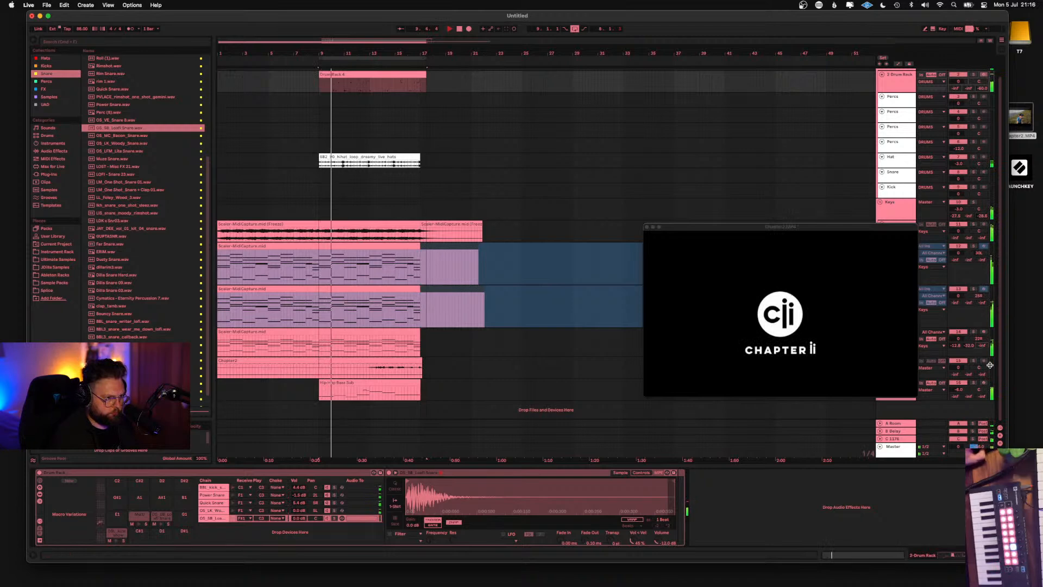
pyautogui.click(646, 228)
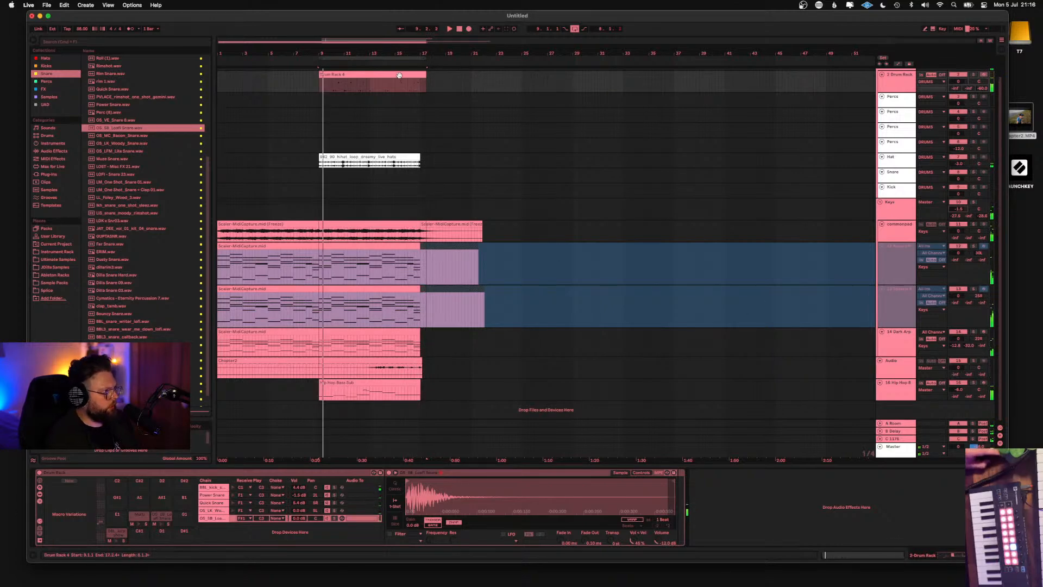
# Trim the end of the Drum Rack clip back to bar 17 and play the arrangement from the start
pyautogui.moveTo(423, 74); pyautogui.dragTo(420, 75)
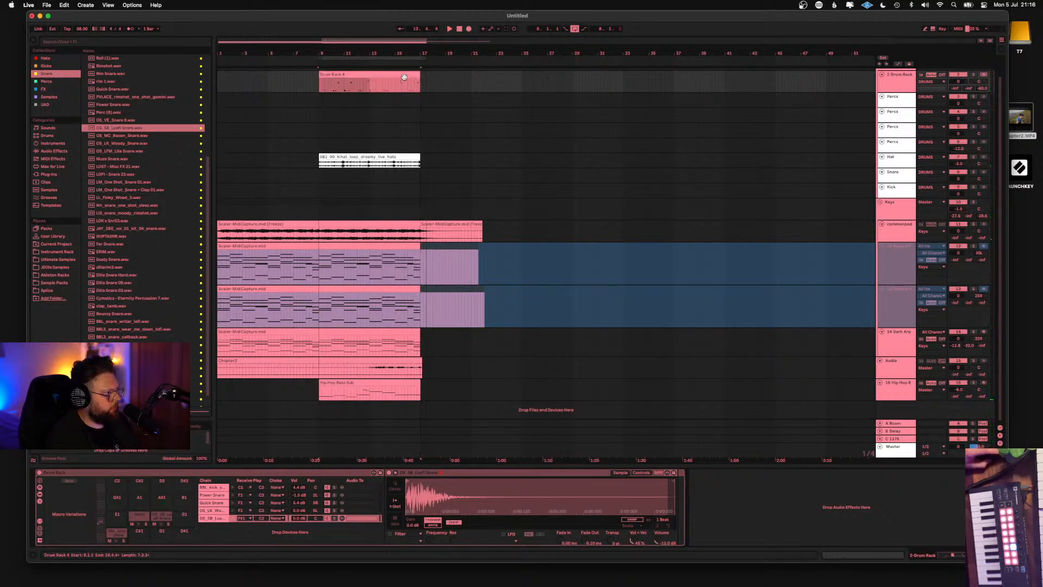
pyautogui.click(458, 29)
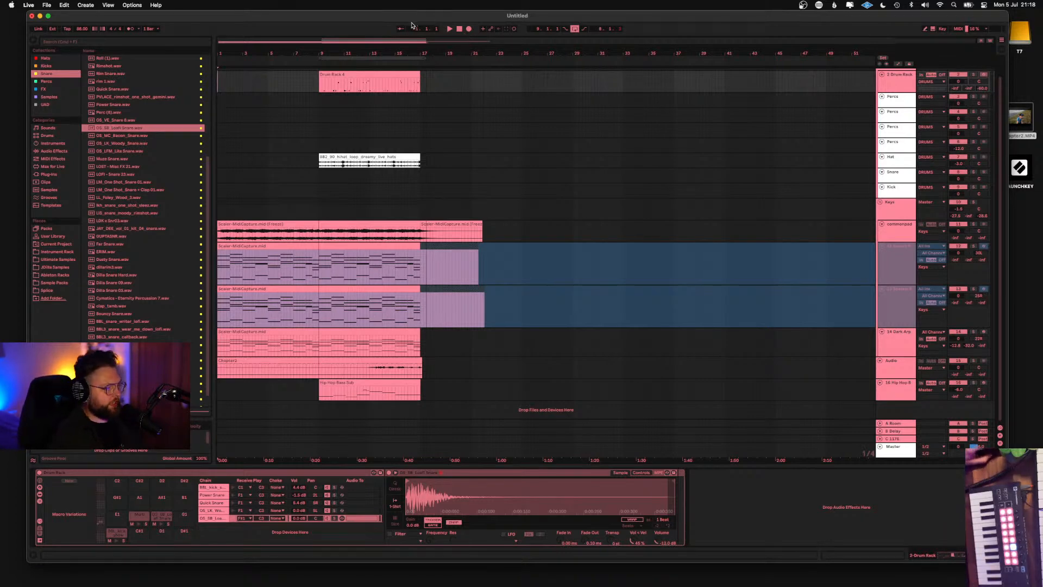
pyautogui.click(451, 29)
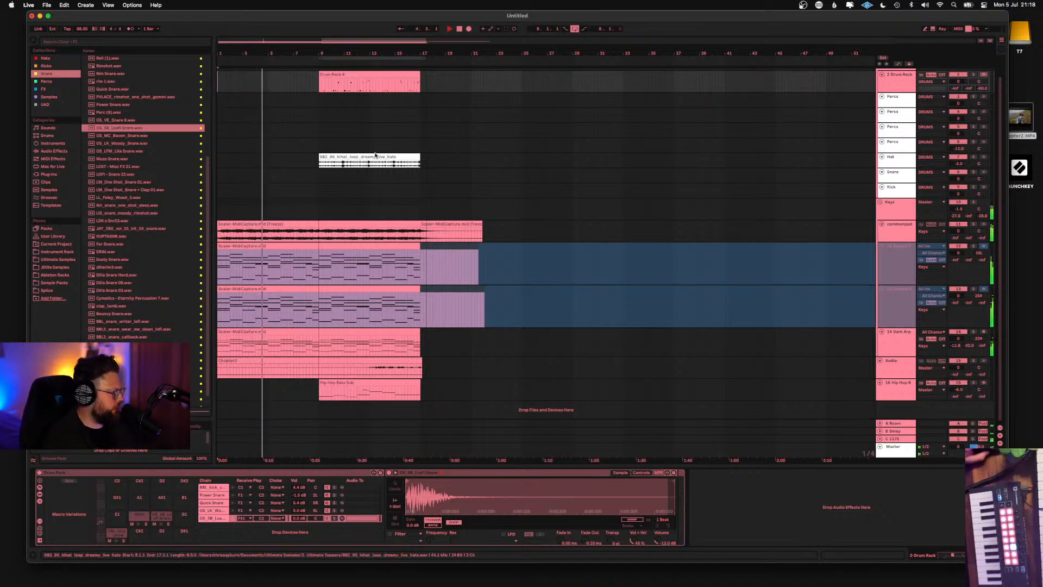
# Search all browser results for "ezkeys", load EZkeys onto a new track below the Hip Hop Bass Sub, and close the plug-in window
pyautogui.click(95, 43)
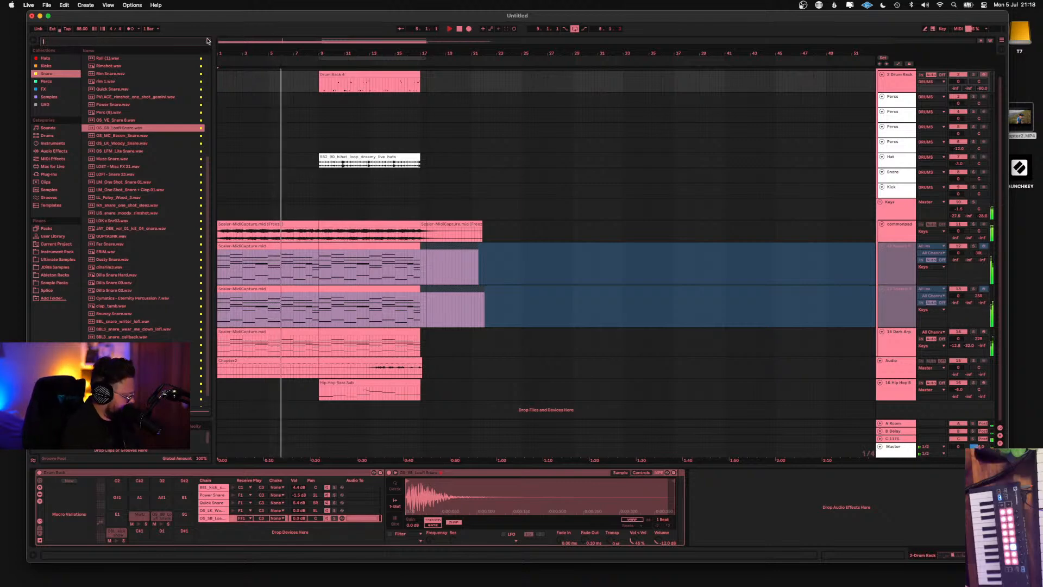
pyautogui.write('ez k')
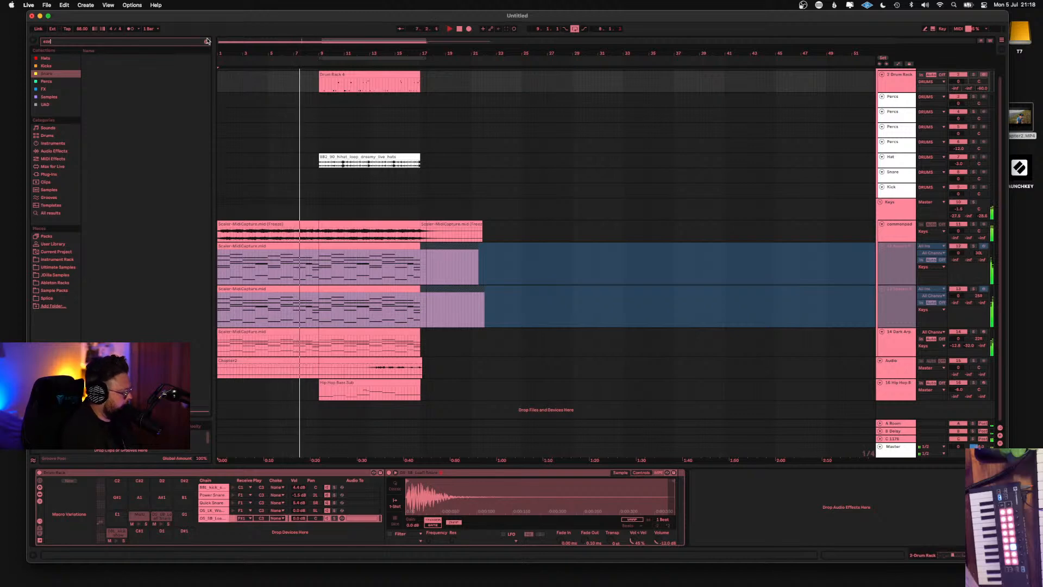
pyautogui.write('eys')
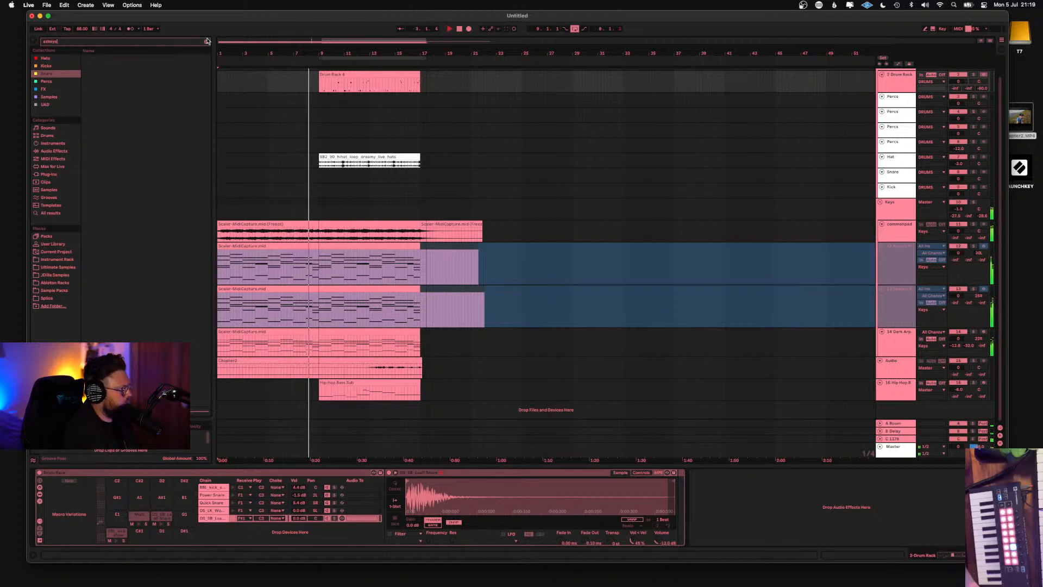
pyautogui.click(49, 213)
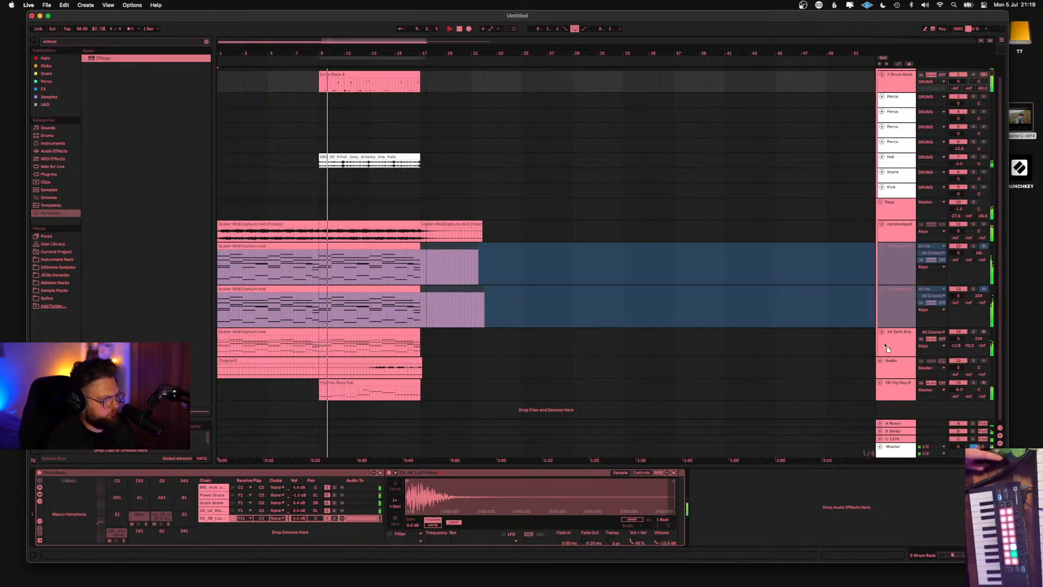
pyautogui.moveTo(887, 348); pyautogui.dragTo(901, 405)
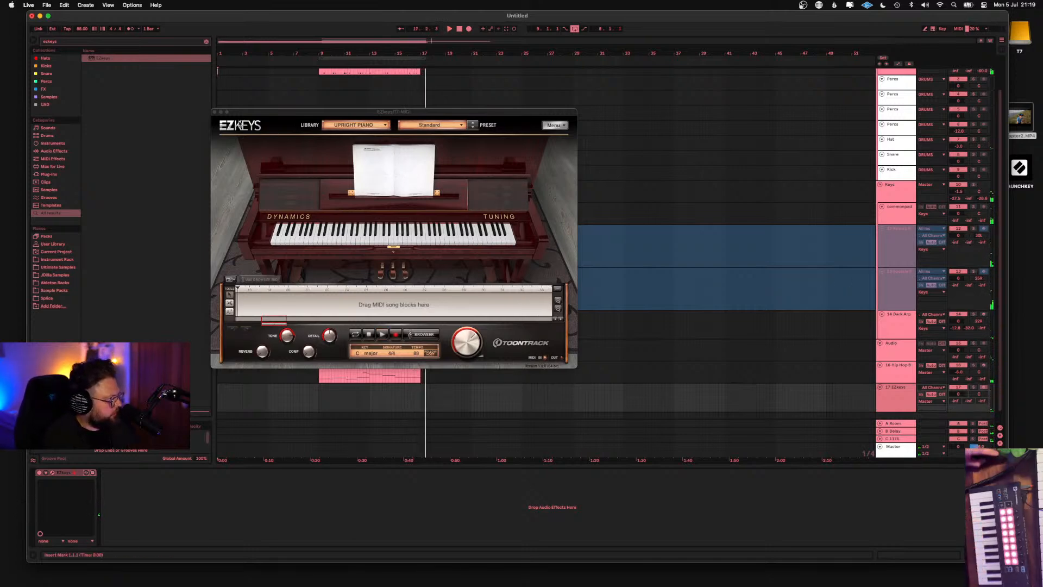
pyautogui.click(214, 111)
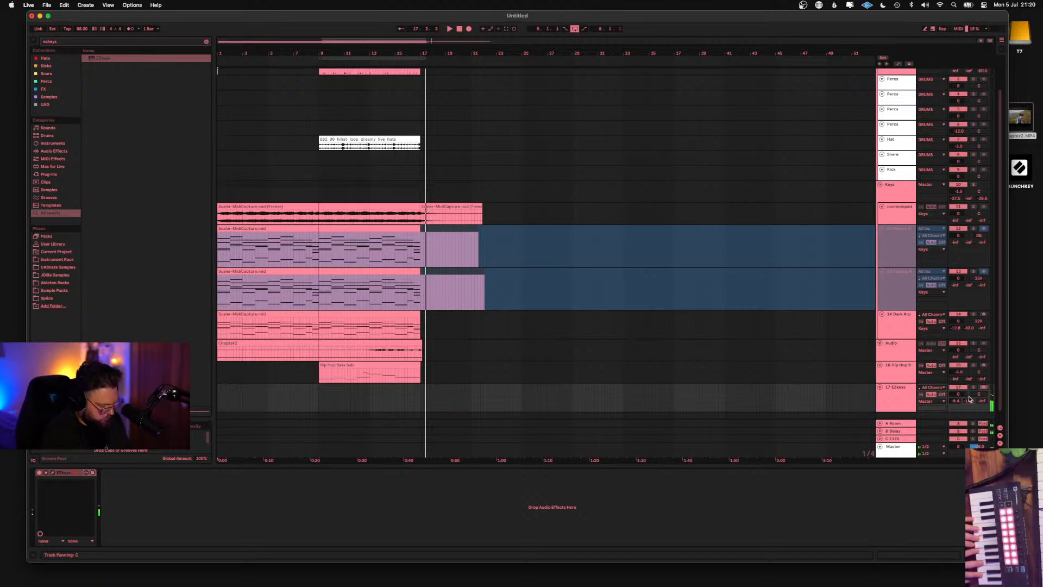
# Set the loop to span from bar 1 to bar 17 and start playback
pyautogui.press('space')
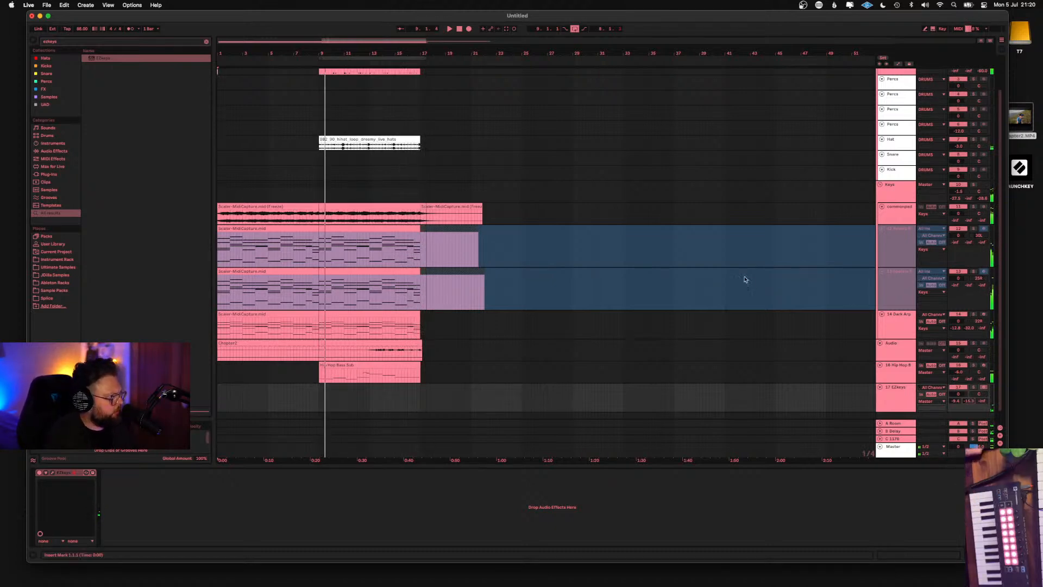
pyautogui.click(420, 60)
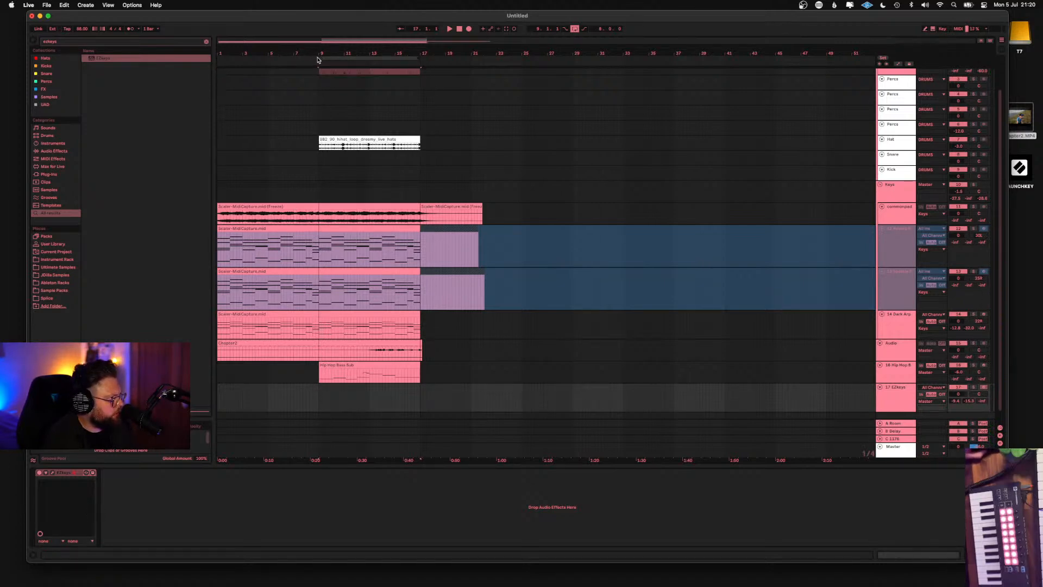
pyautogui.moveTo(319, 57); pyautogui.dragTo(235, 56)
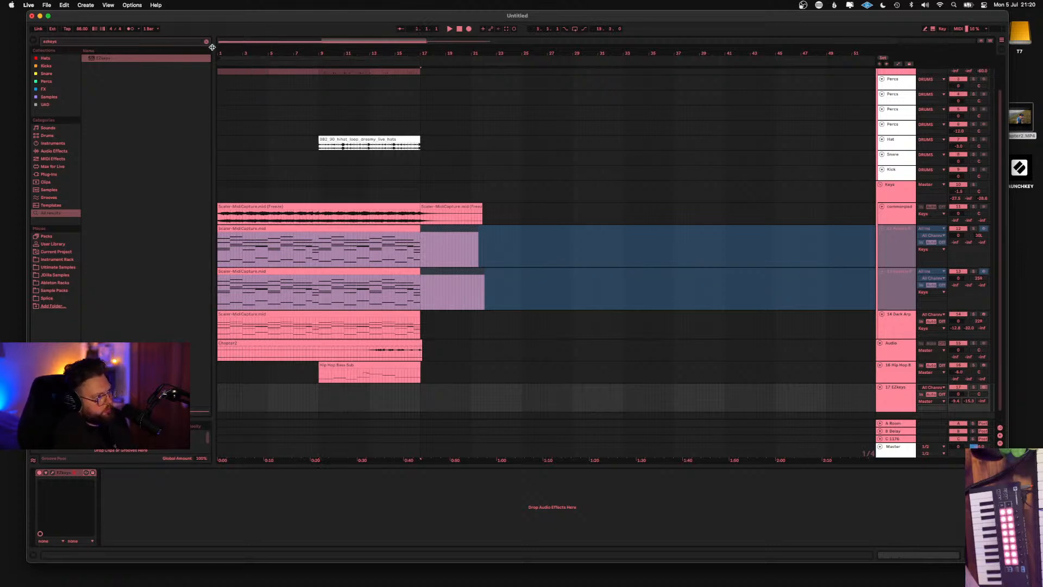
pyautogui.press('space')
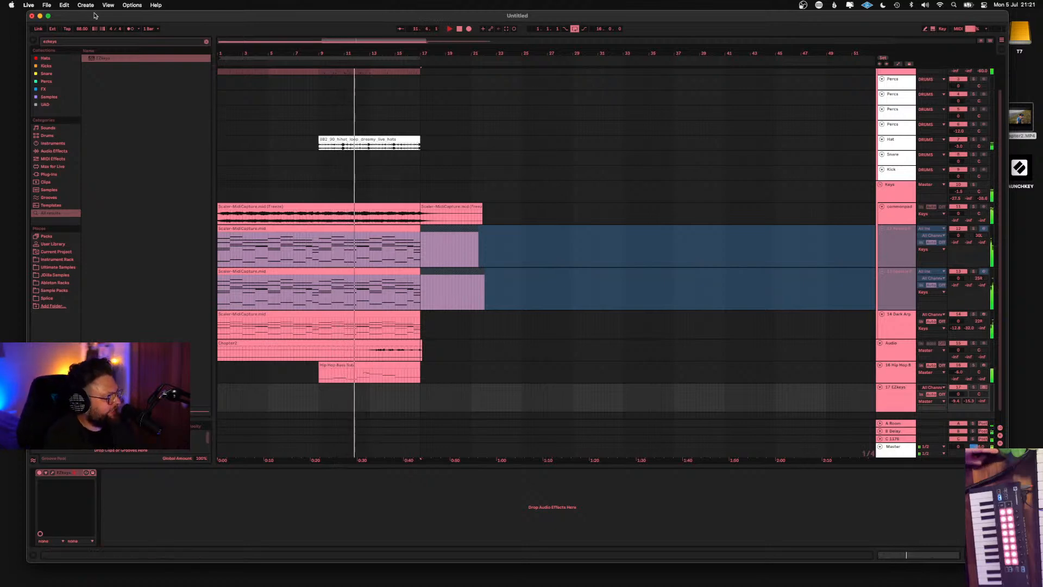
# Show the Chapter2 video window over the empty arrangement area and record an EZkeys part across bars 1 to 17
pyautogui.click(108, 5)
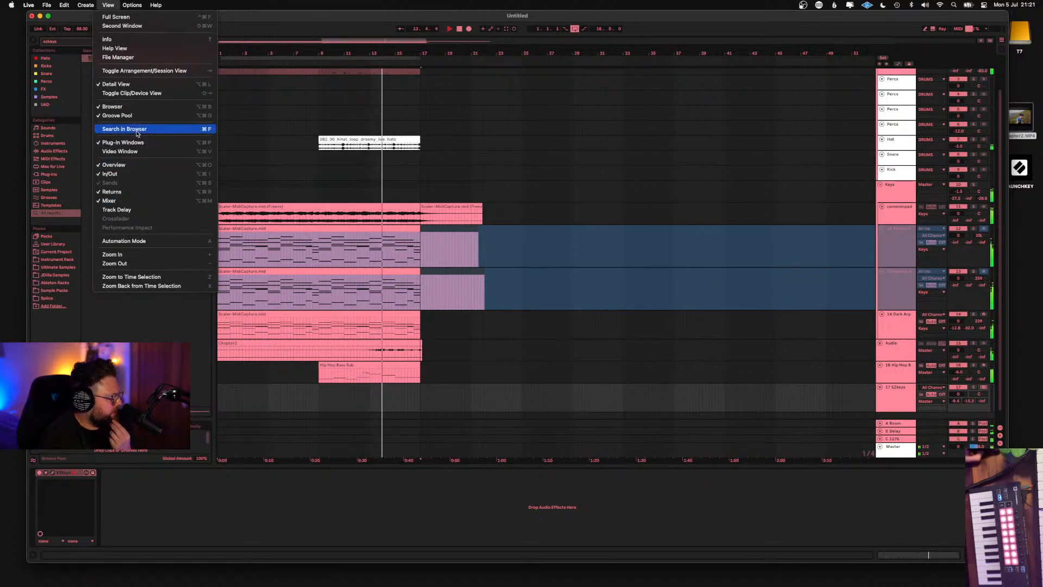
pyautogui.click(136, 151)
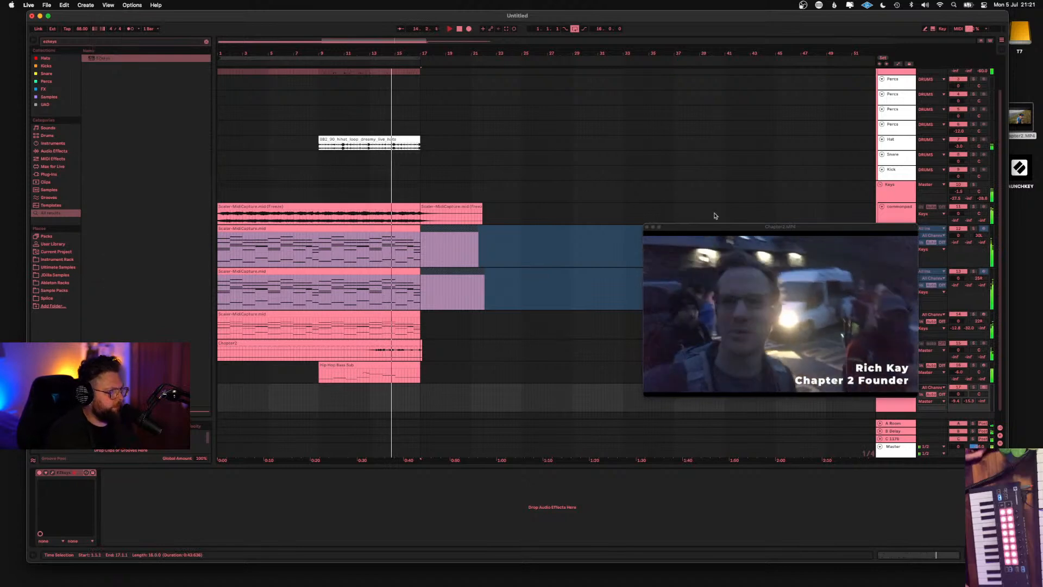
pyautogui.moveTo(783, 228); pyautogui.dragTo(730, 58)
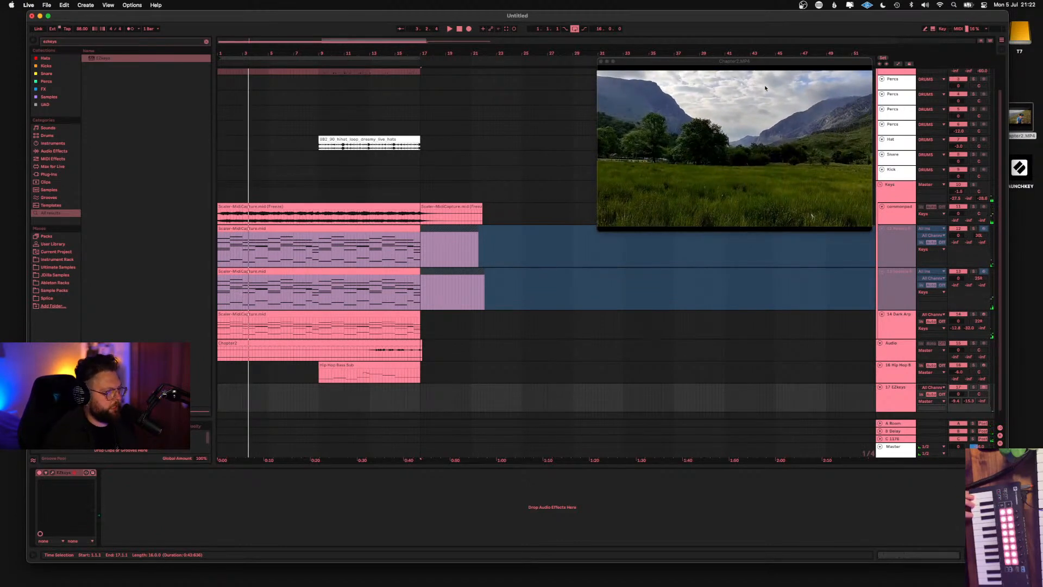
pyautogui.press('F9')
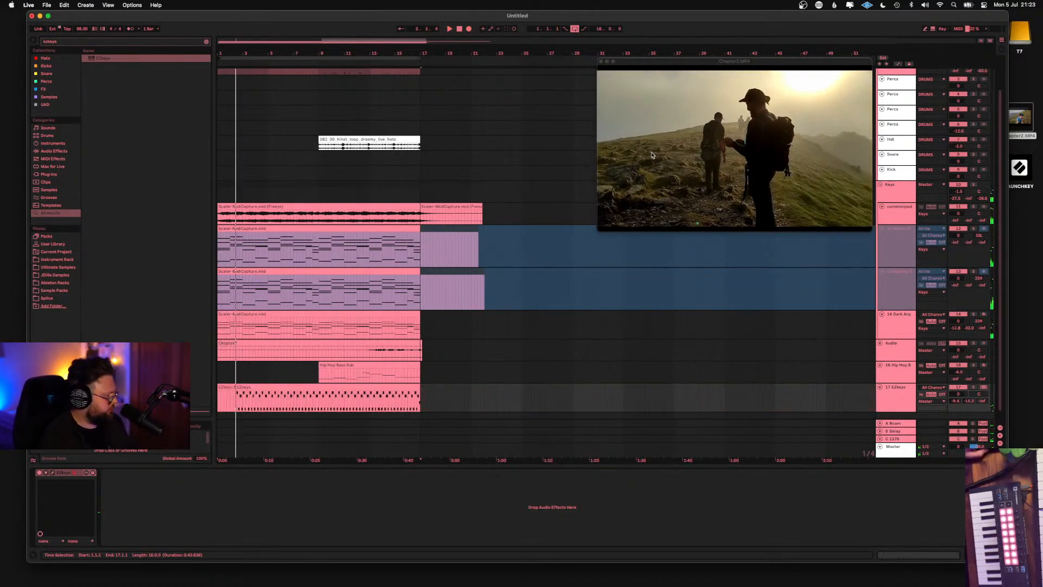
pyautogui.press('space')
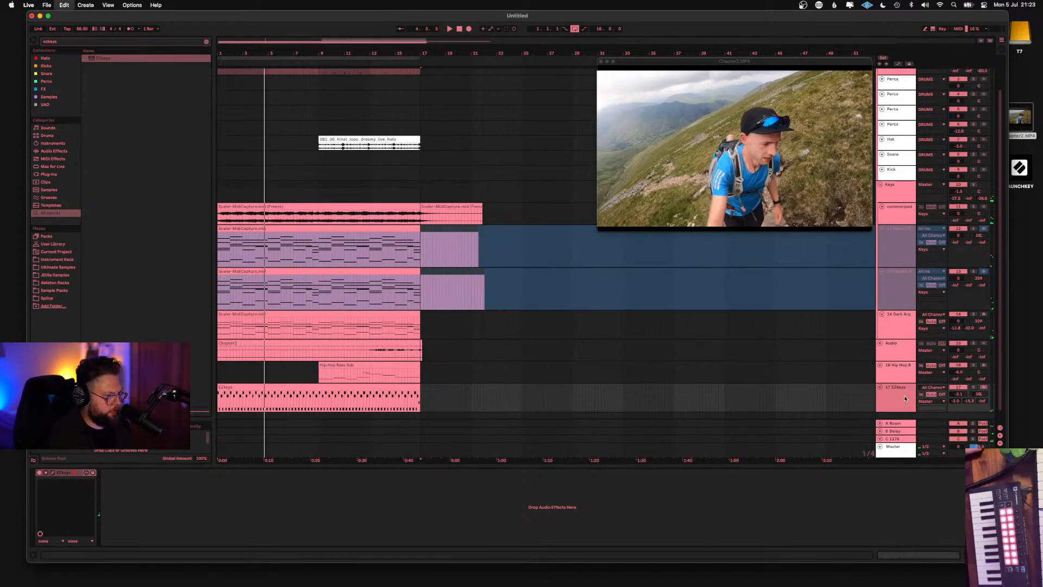
# Duplicate the EZkeys track with its recorded clip, pan the two copies to opposite sides, and start playback
pyautogui.press('super+d')
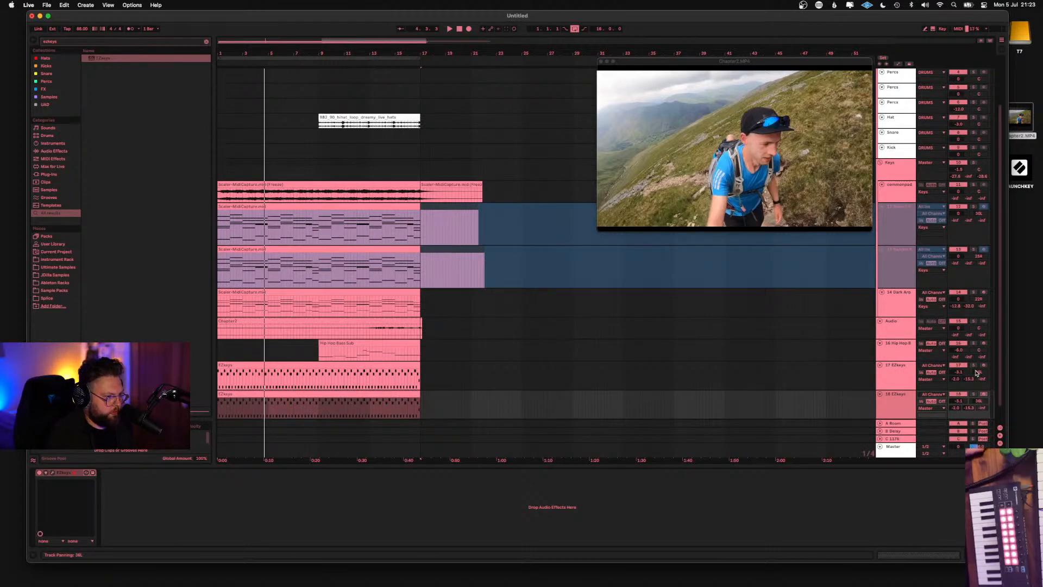
pyautogui.moveTo(976, 372); pyautogui.dragTo(976, 385)
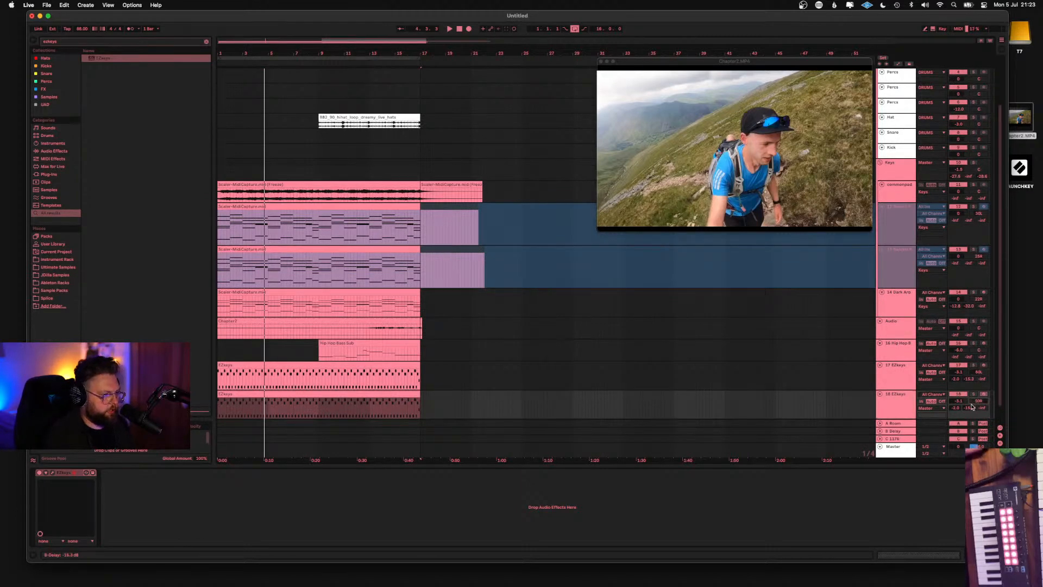
pyautogui.press('space')
# Adjust the Room and Delay sends of the two EZkeys tracks and lower both track volumes to -12 dB
pyautogui.moveTo(972, 408); pyautogui.dragTo(968, 371)
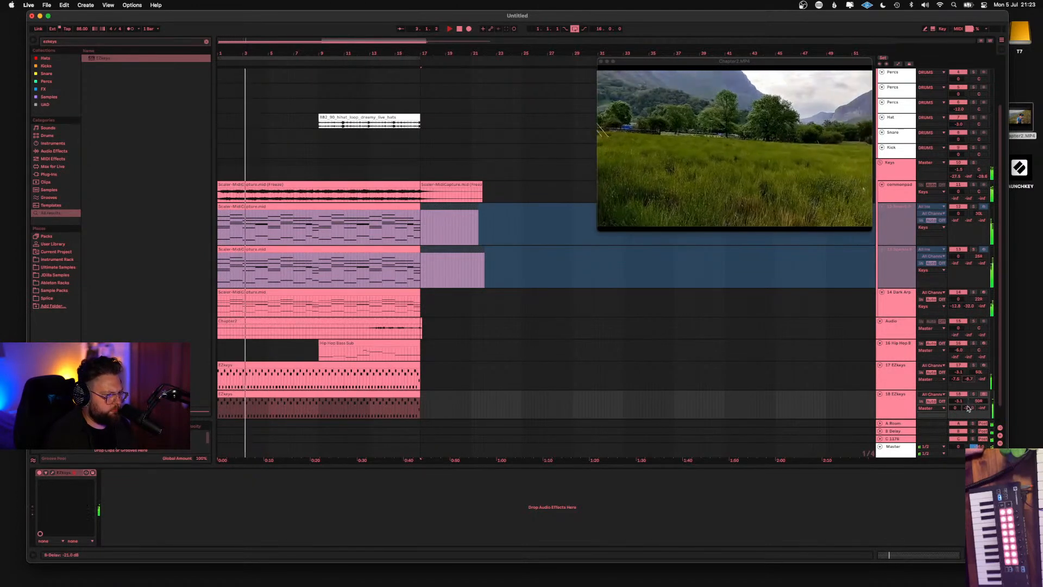
pyautogui.moveTo(969, 407); pyautogui.dragTo(968, 405)
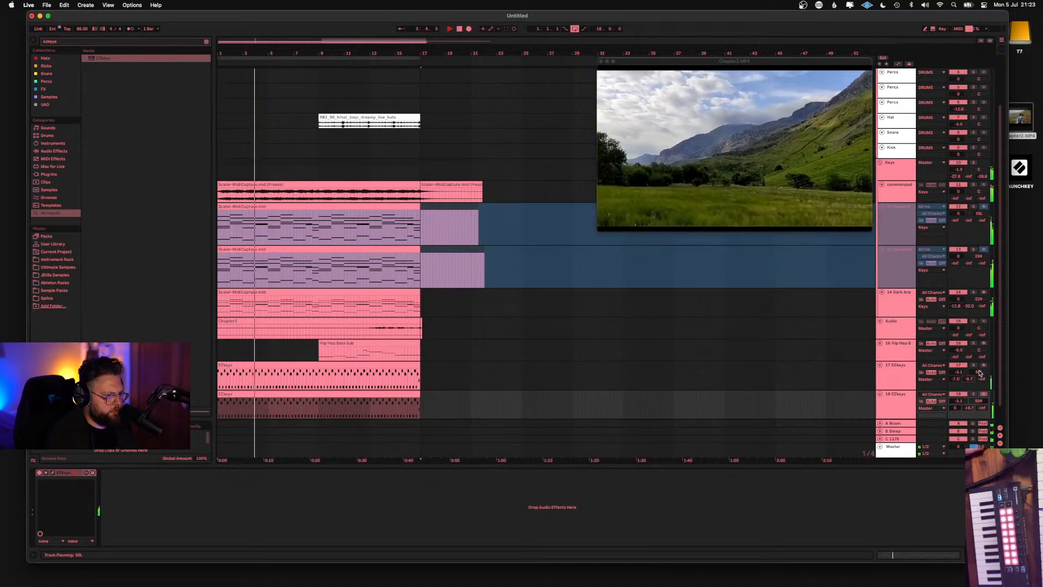
pyautogui.moveTo(959, 372); pyautogui.dragTo(961, 375)
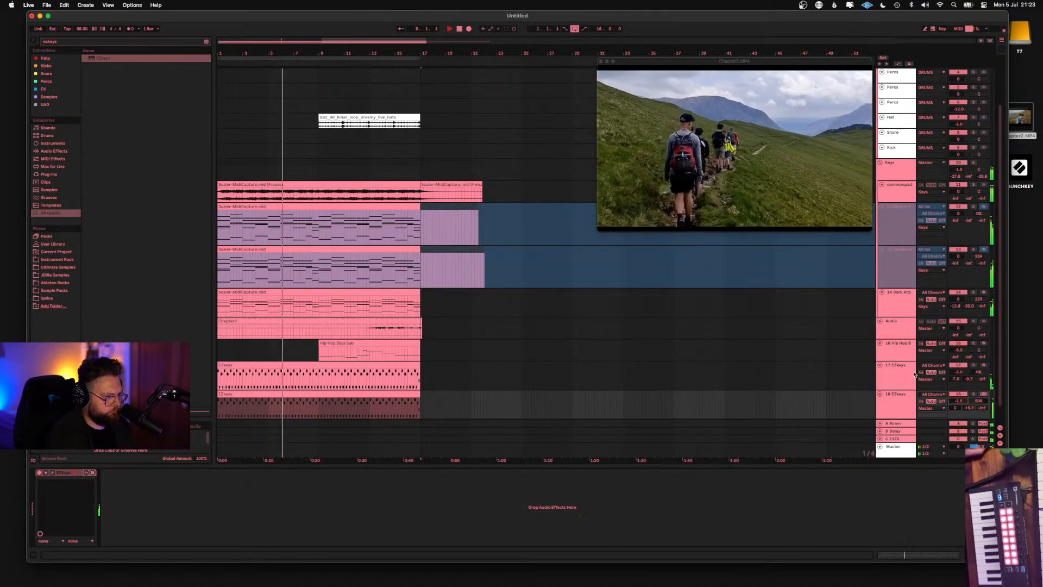
pyautogui.moveTo(959, 401)
pyautogui.mouseDown()
pyautogui.moveTo(959, 379)
pyautogui.moveTo(960, 408)
pyautogui.mouseUp()
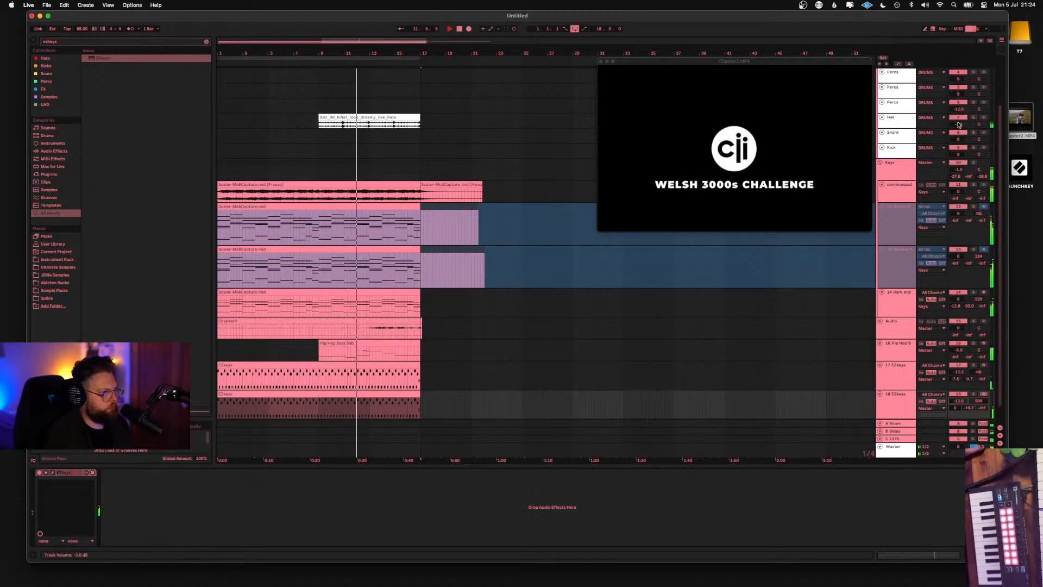
# Enlarge the Hat track and adjust the DRUMS group's Room send while playing the loop from bar 1 against the video
pyautogui.moveTo(920, 129); pyautogui.dragTo(920, 135)
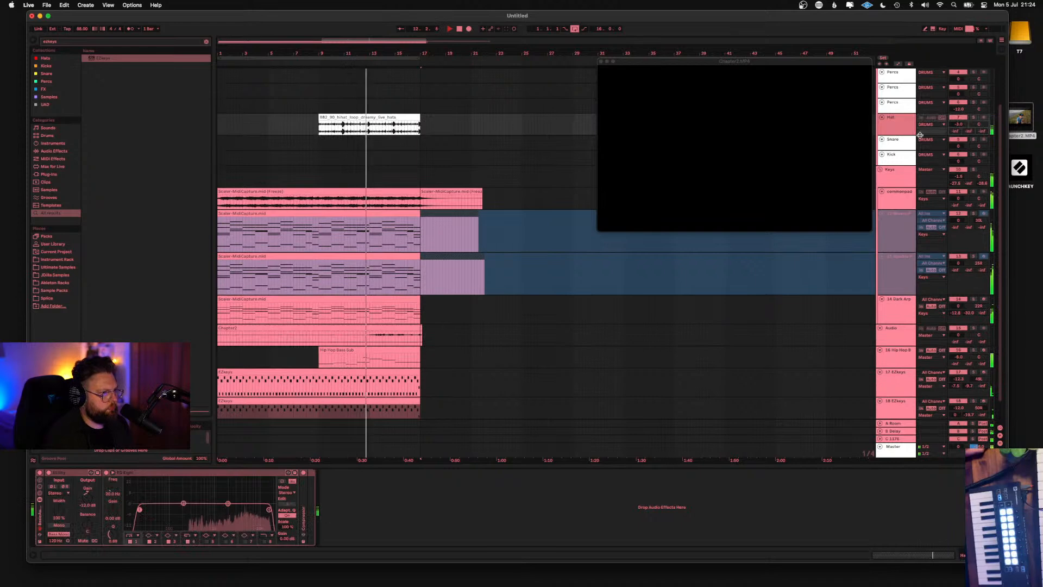
pyautogui.scroll(-1, 920, 135)
pyautogui.scroll(3, 939, 110)
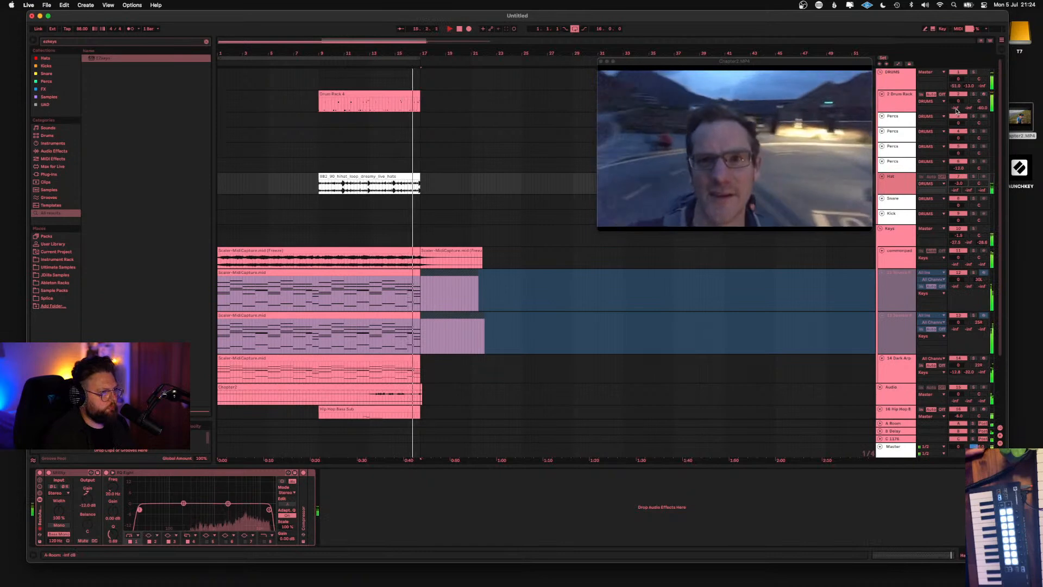
pyautogui.press('space')
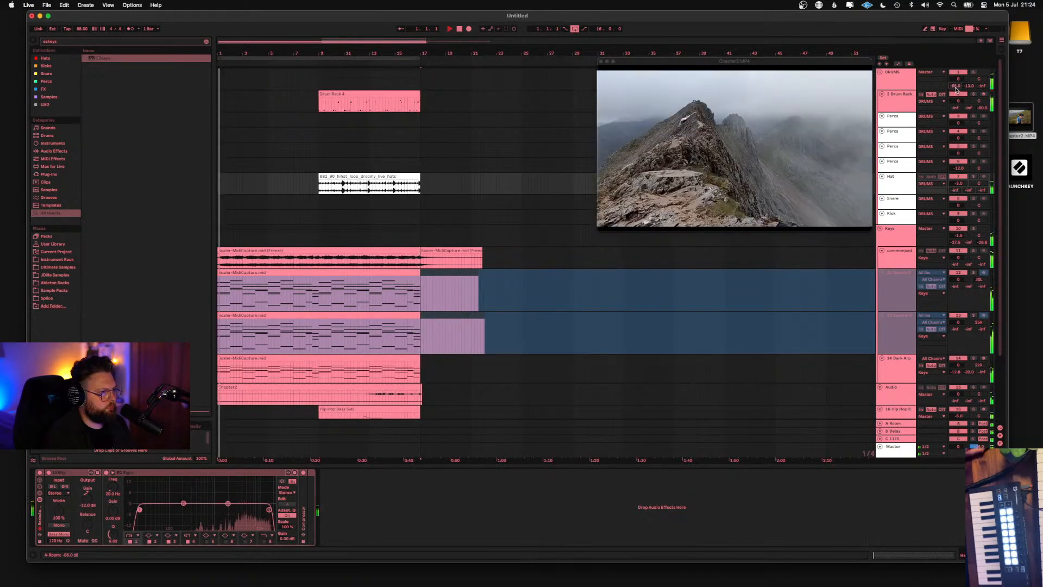
pyautogui.press('space')
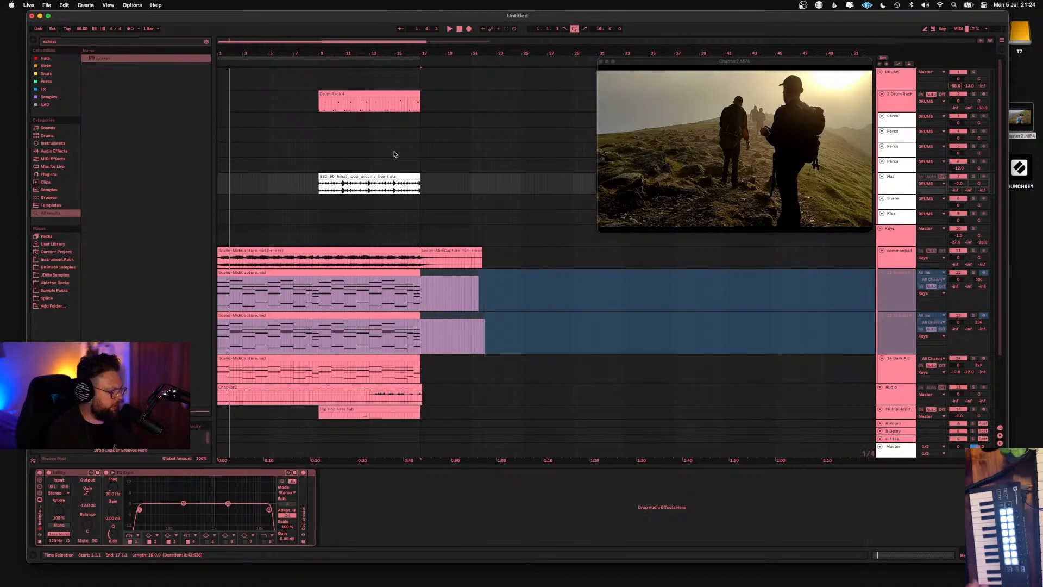
# Try to cut sections out of the frozen pad clip, including a three-bar section from 13.4.1, and undo the last cut
pyautogui.click(256, 274)
pyautogui.moveTo(223, 235); pyautogui.dragTo(299, 234)
pyautogui.moveTo(379, 256); pyautogui.dragTo(418, 256)
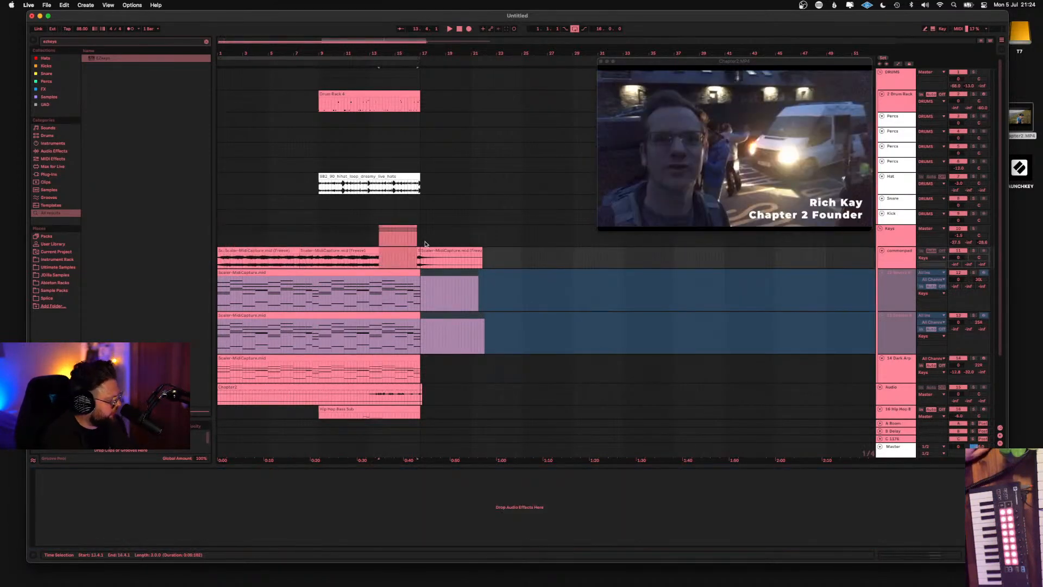
pyautogui.press('ctrl+super+space')
pyautogui.click(459, 217)
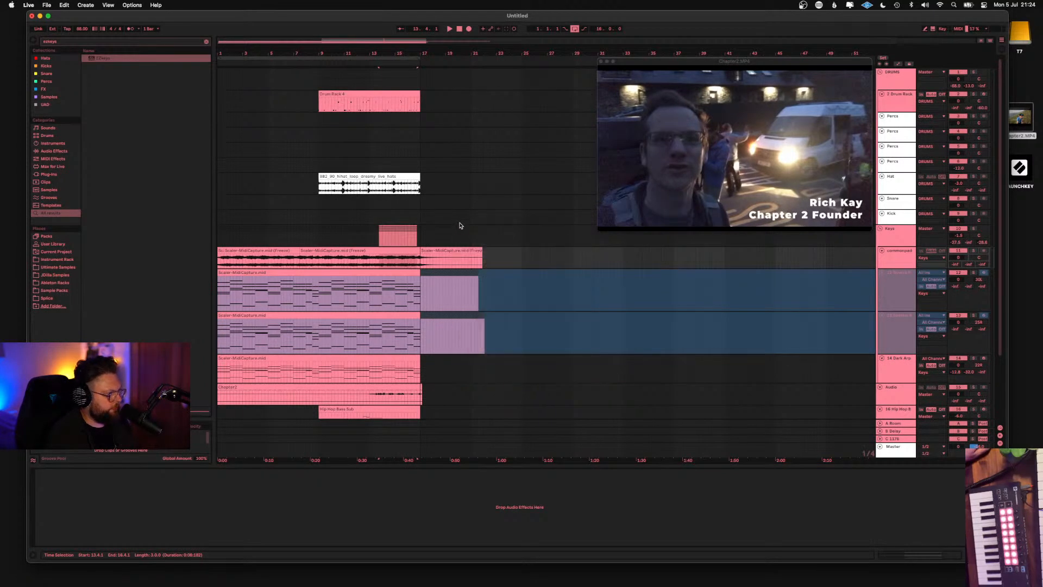
pyautogui.click(457, 28)
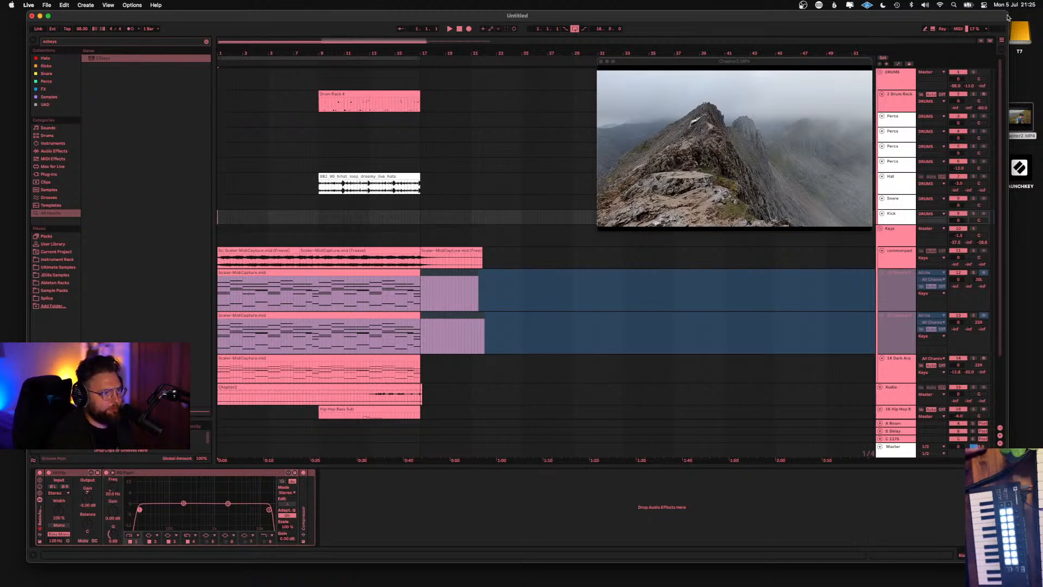
# Widen the window, clear the EZkeys browser search and start entering a different search term
pyautogui.moveTo(1007, 17); pyautogui.dragTo(1034, 17)
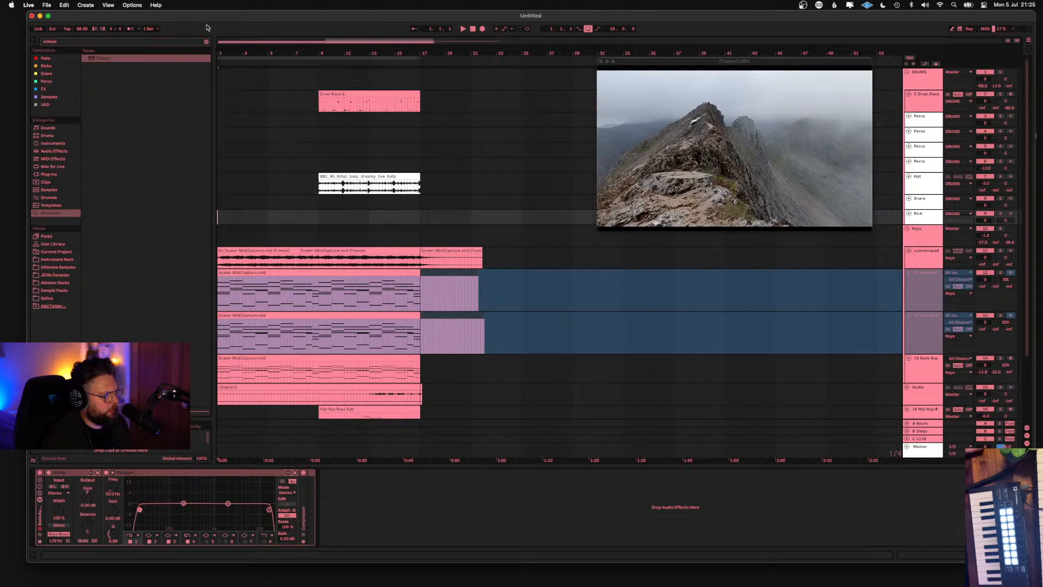
pyautogui.click(206, 41)
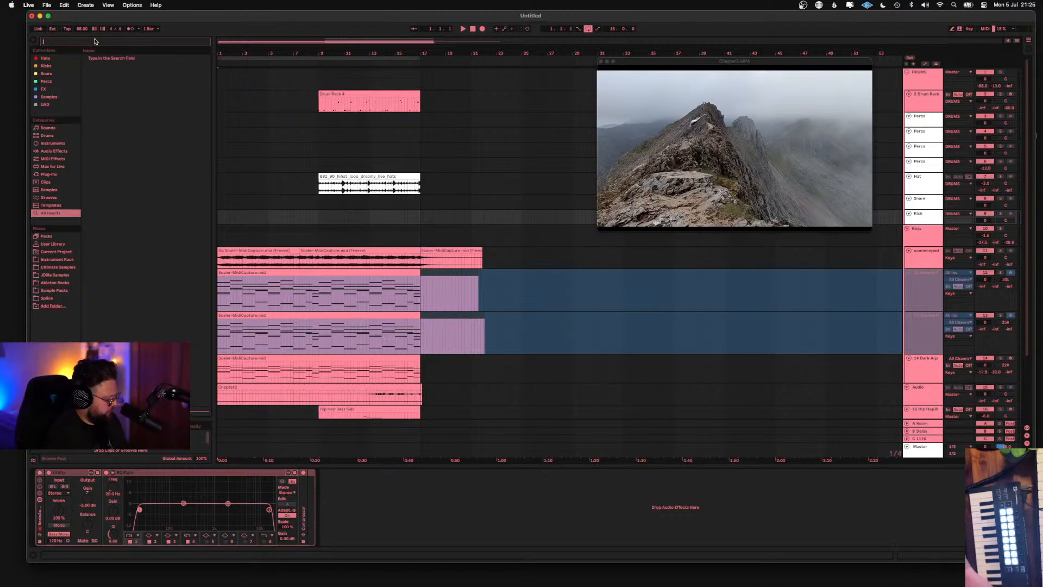
pyautogui.write('oo')
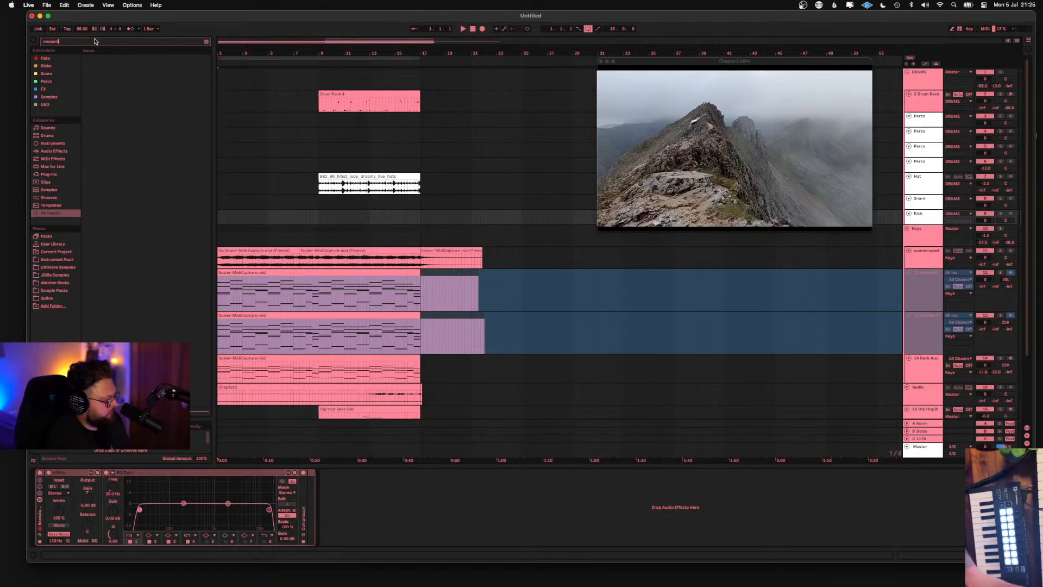
pyautogui.press('BackSpace')
pyautogui.press('BackSpace')
pyautogui.press('BackSpace')
pyautogui.press('BackSpace')
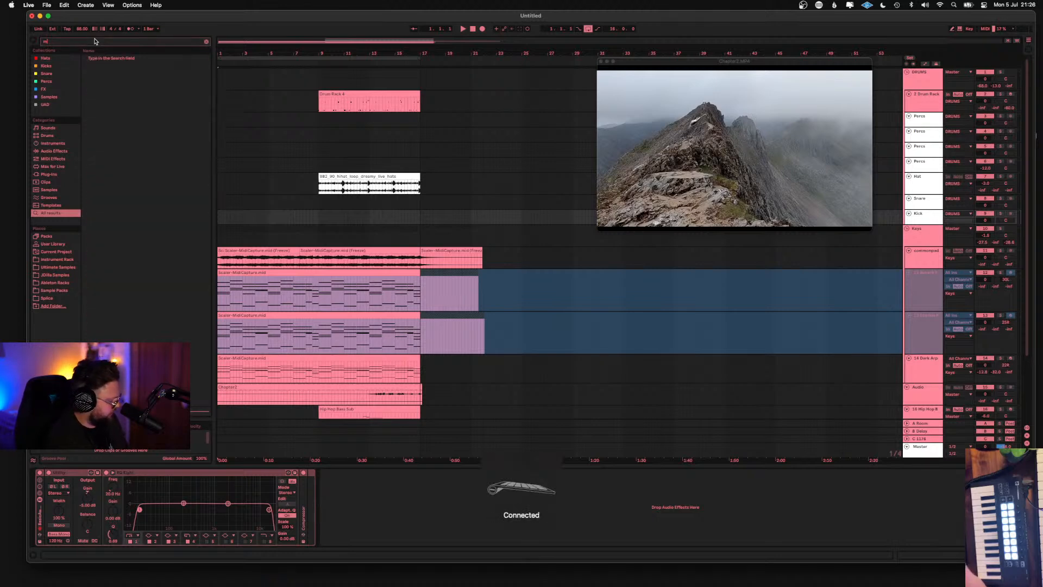
# Search the browser for "moun" and place the Kit 08 - Mountain preview loop on a new audio track at bar 1
pyautogui.write('o')
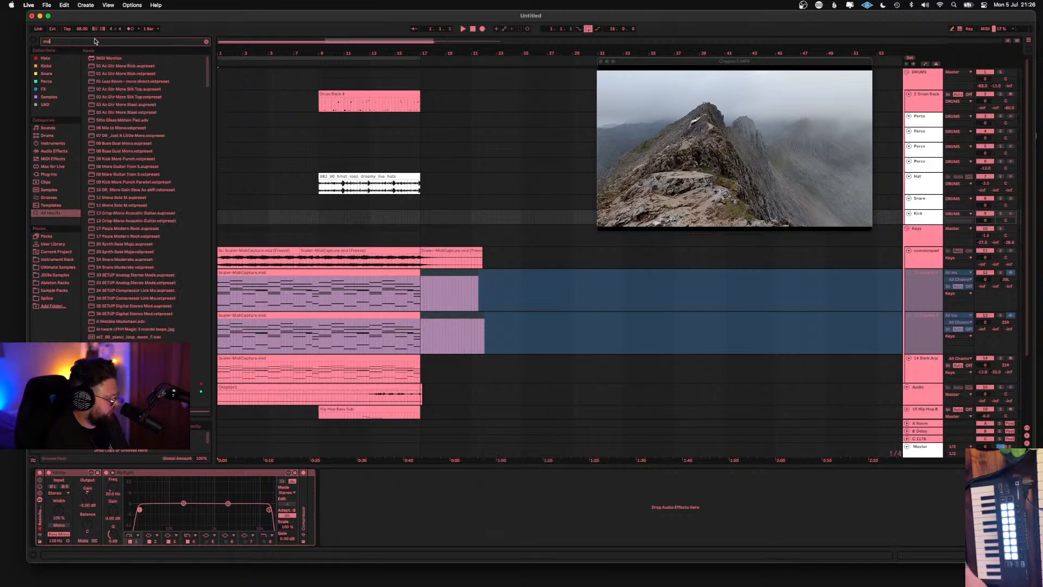
pyautogui.write('un')
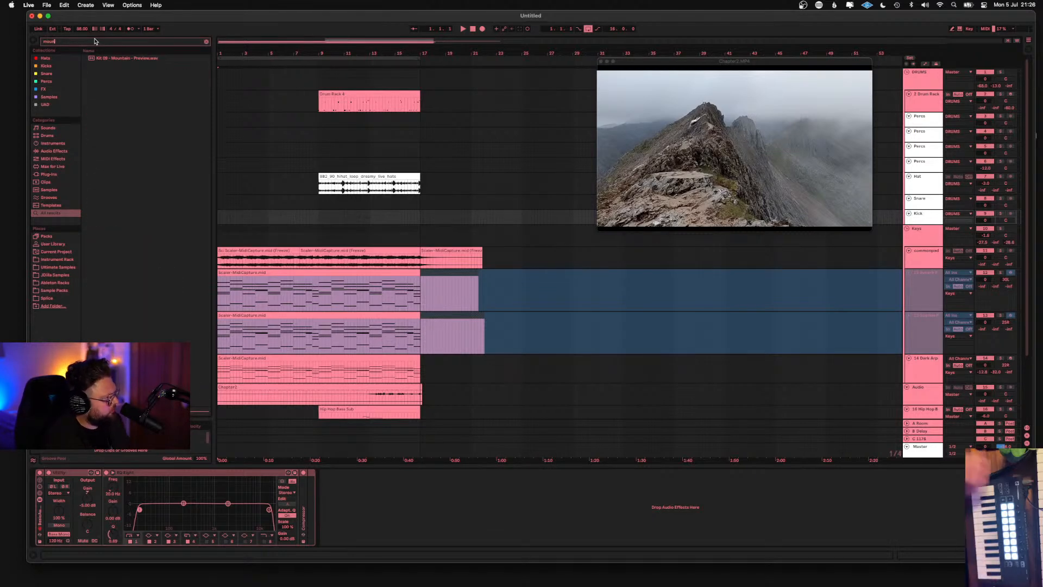
pyautogui.click(125, 59)
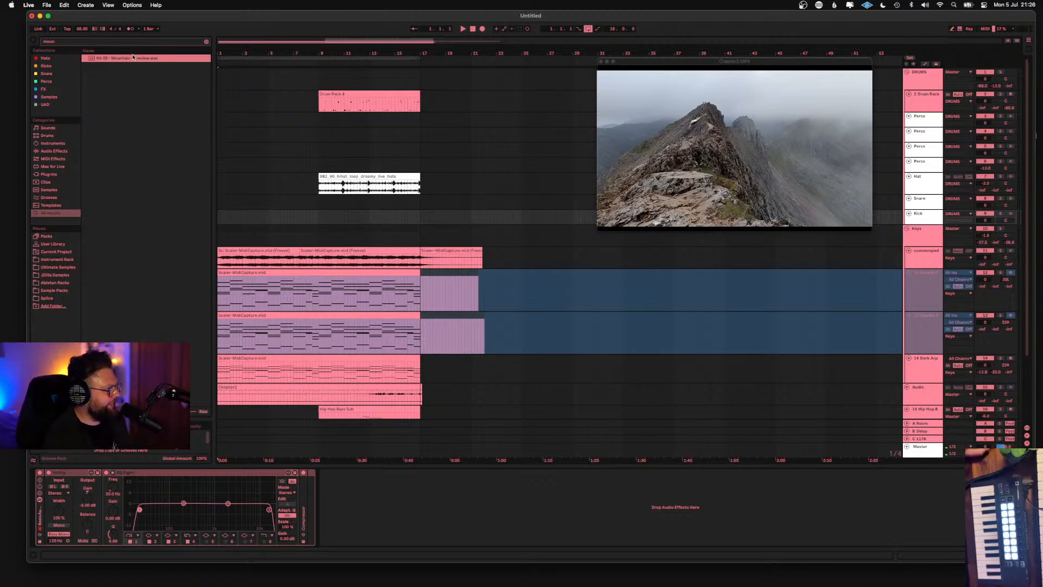
pyautogui.moveTo(127, 59); pyautogui.dragTo(216, 406)
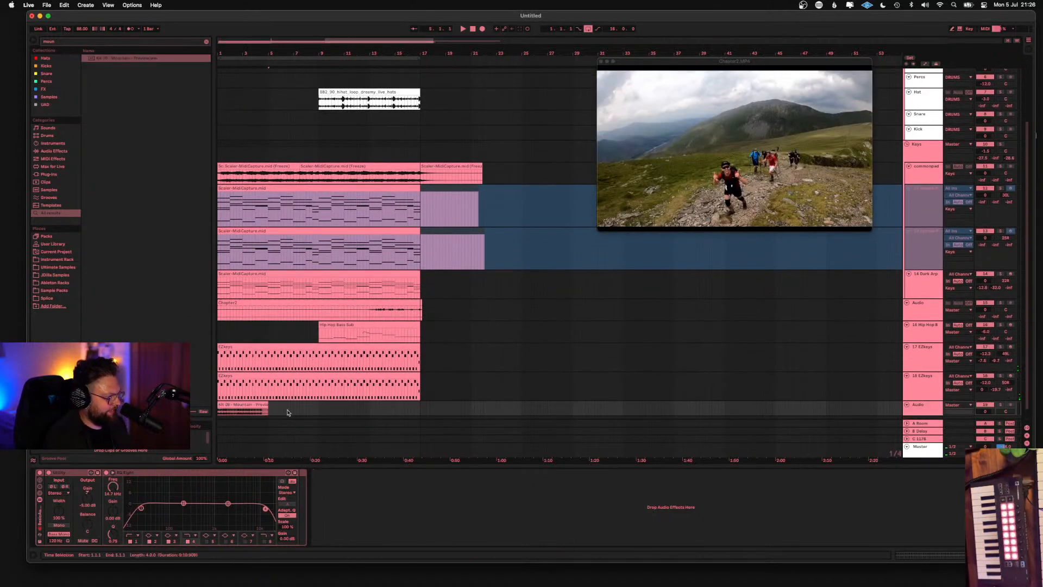
# Lower the new audio track's volume, play the arrangement with the Mountain loop, and delete the loop's clip
pyautogui.moveTo(977, 412); pyautogui.dragTo(977, 429)
pyautogui.press('space')
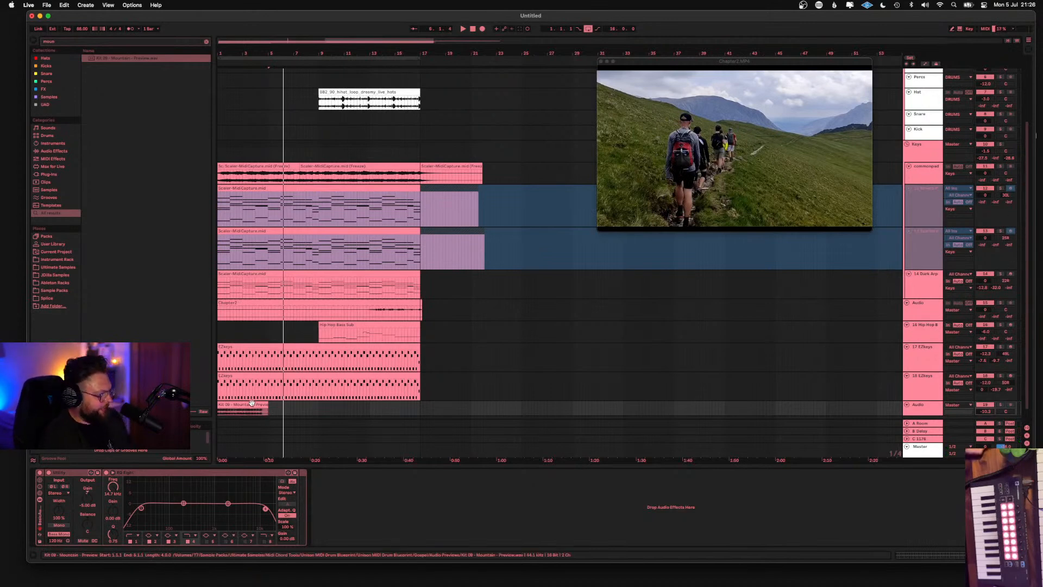
pyautogui.click(253, 403)
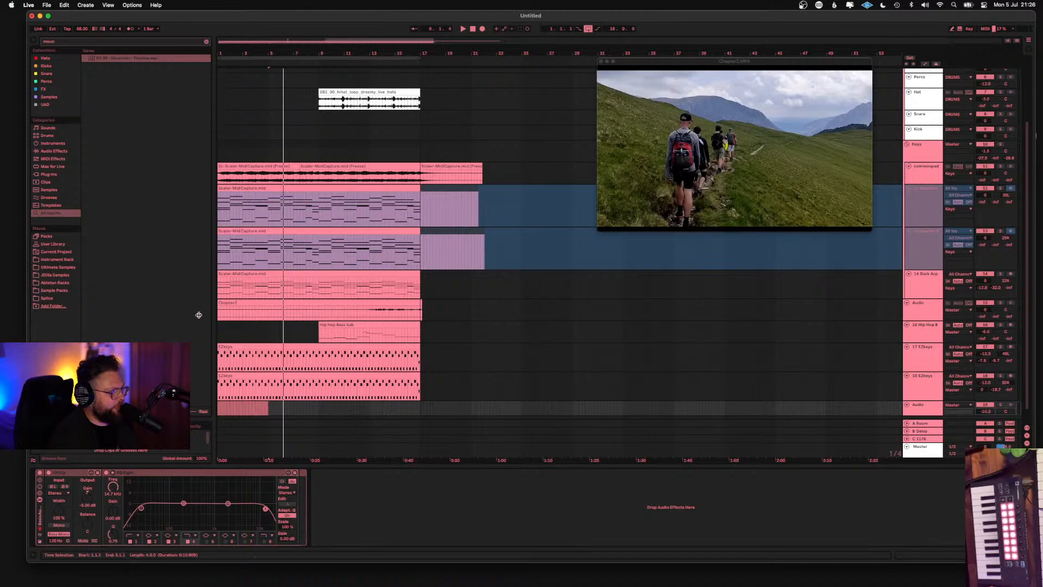
# Clear the browser search, open the Percs collection and preview its 80 BPM percussion loops
pyautogui.click(206, 41)
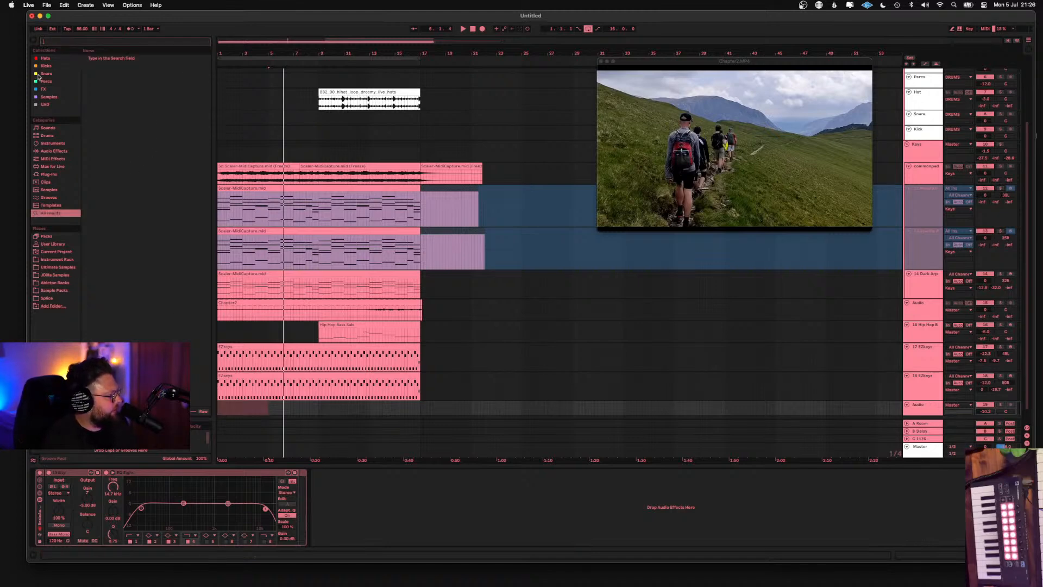
pyautogui.click(46, 81)
pyautogui.click(111, 82)
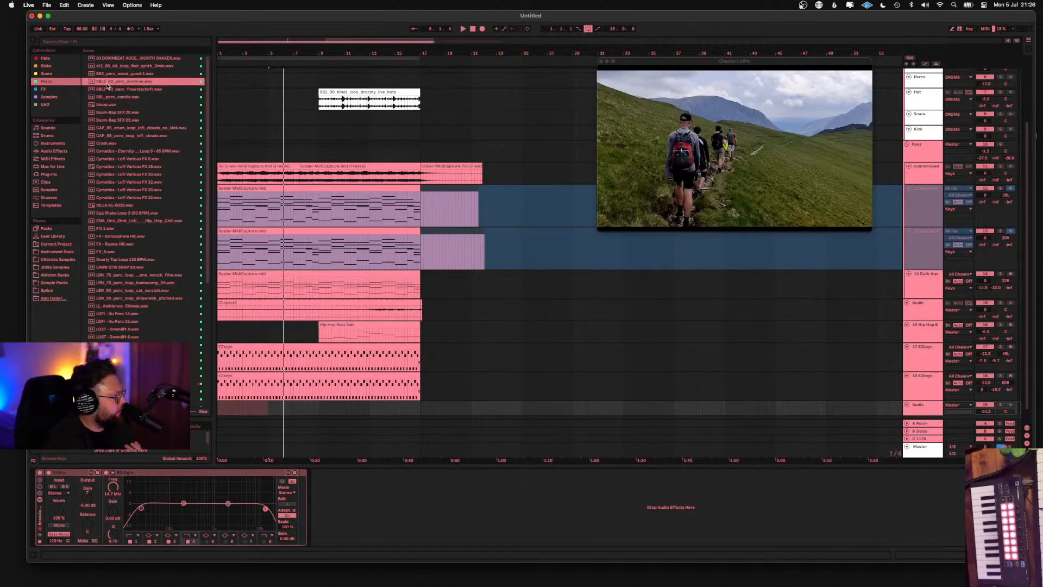
pyautogui.click(134, 89)
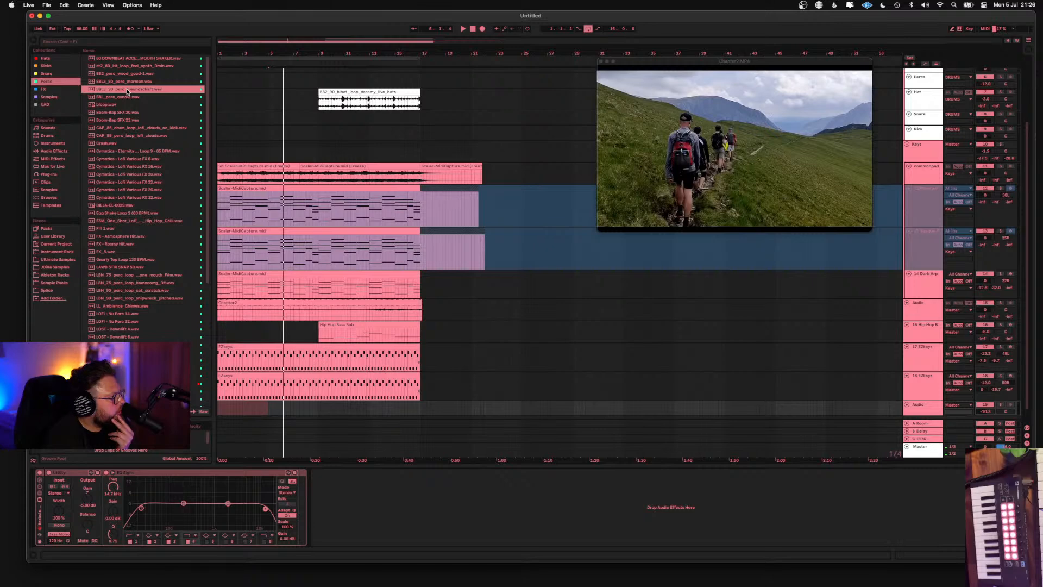
# Try the perc_freundschaft loop on the empty audio track from bar 1 and play the arrangement
pyautogui.moveTo(127, 91); pyautogui.dragTo(217, 399)
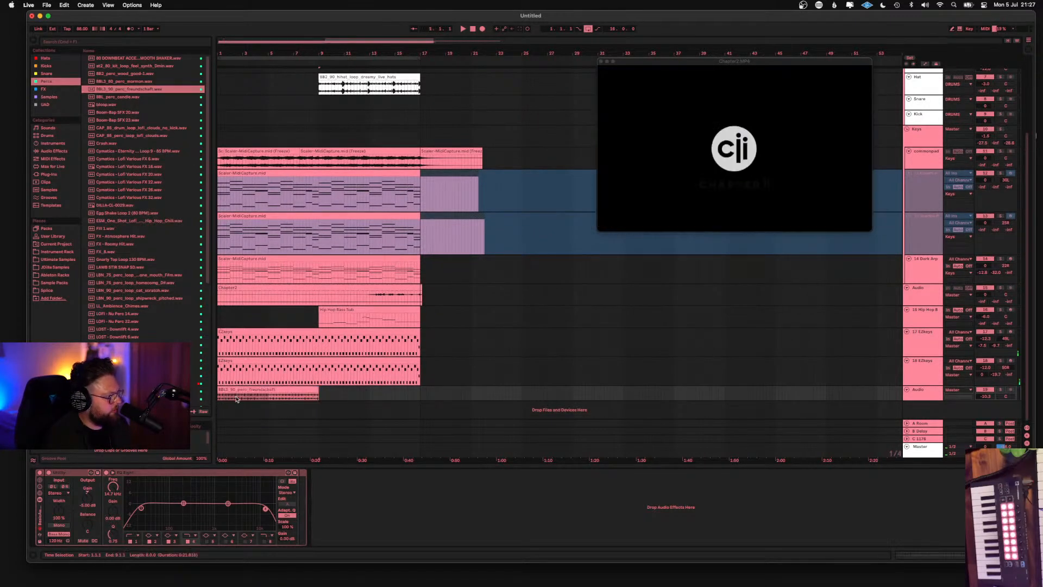
pyautogui.press('space')
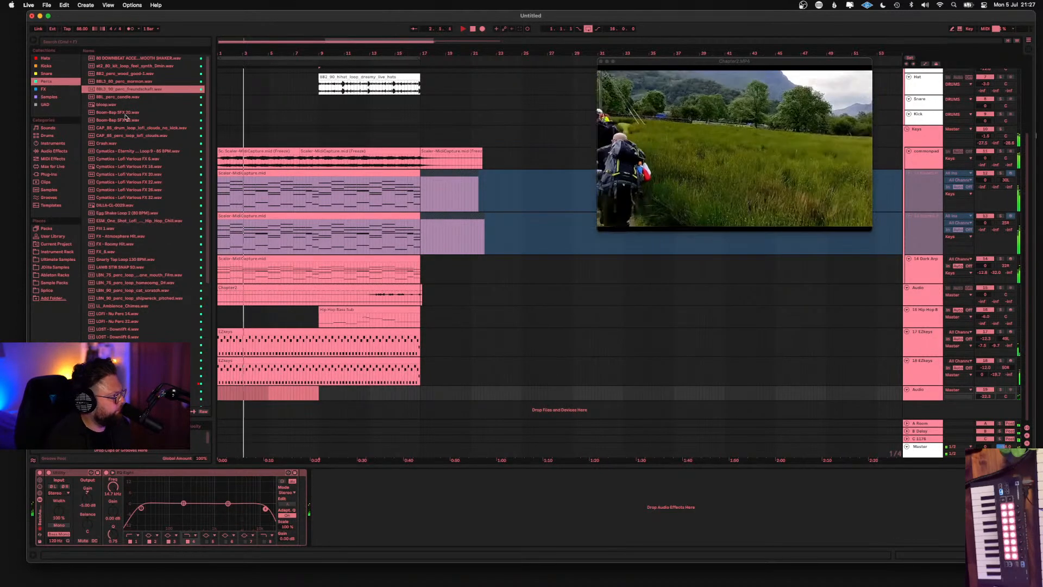
# Audition the Boom Bap SFX, CAP drum loop, Crash and Cymatics Lofi Various FX samples while the arrangement plays
pyautogui.click(108, 104)
pyautogui.click(117, 112)
pyautogui.click(119, 120)
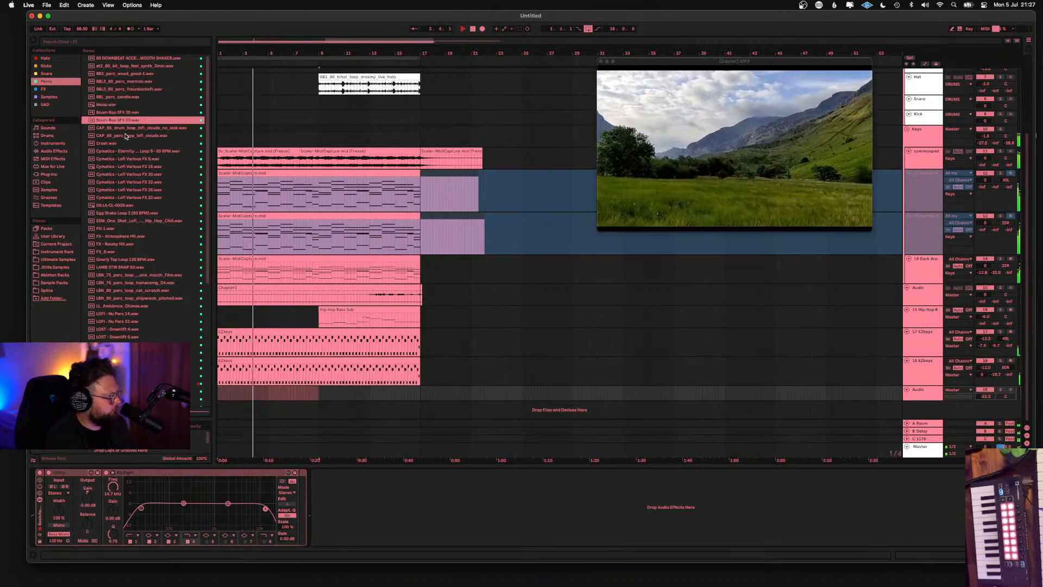
pyautogui.click(129, 128)
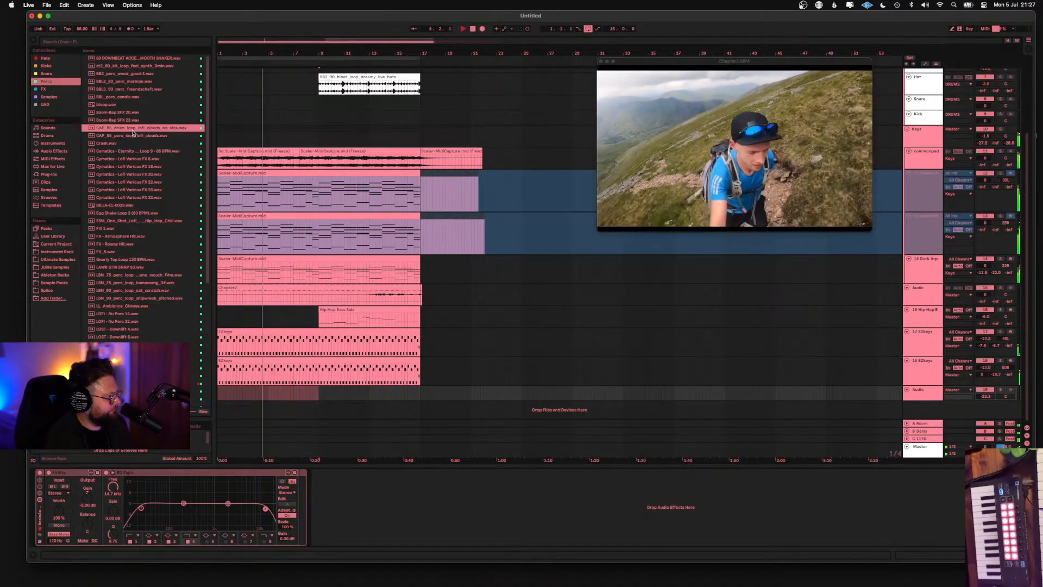
pyautogui.click(130, 143)
pyautogui.click(132, 159)
pyautogui.click(132, 166)
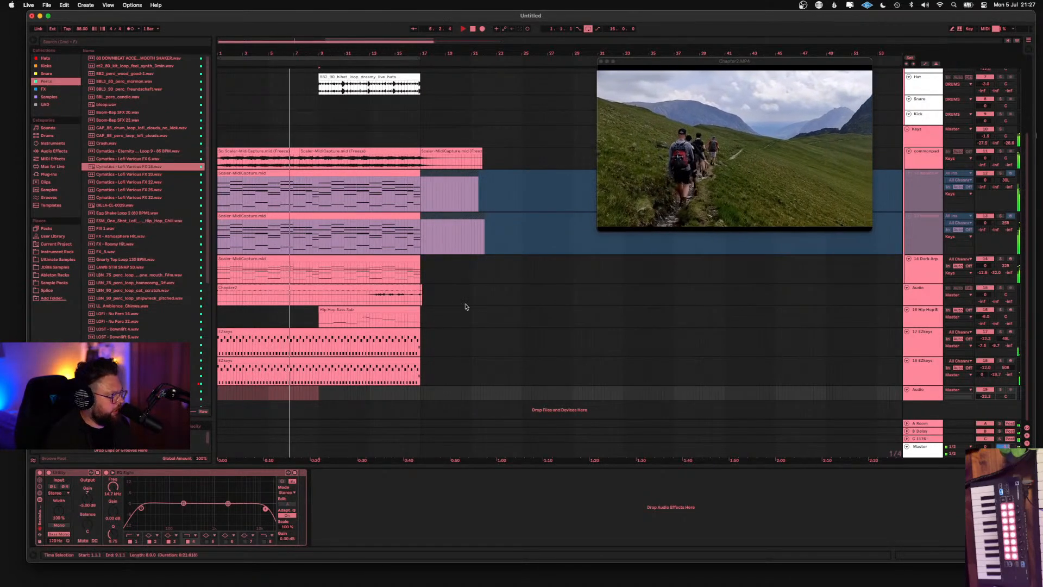
# Audition the FX - Atmosphere Hit, FX - Roomy Hit and FX_8 samples, and play the arrangement from the start
pyautogui.click(116, 221)
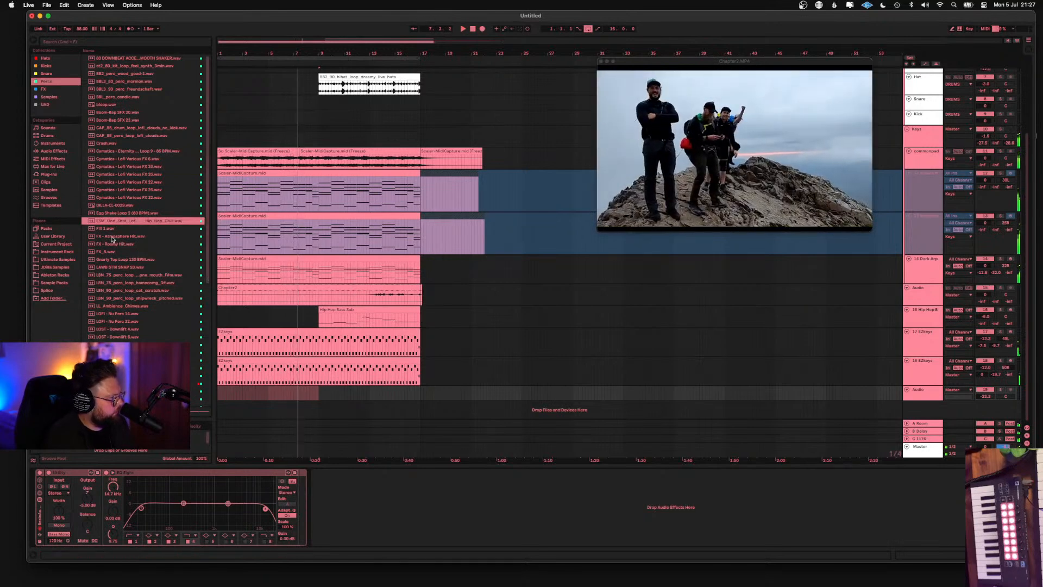
pyautogui.click(121, 237)
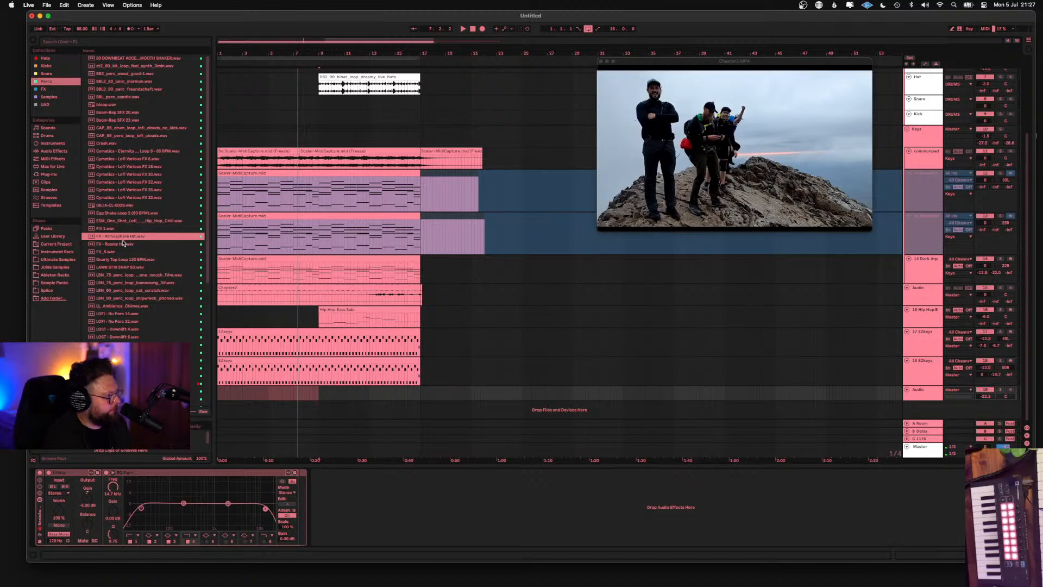
pyautogui.click(122, 244)
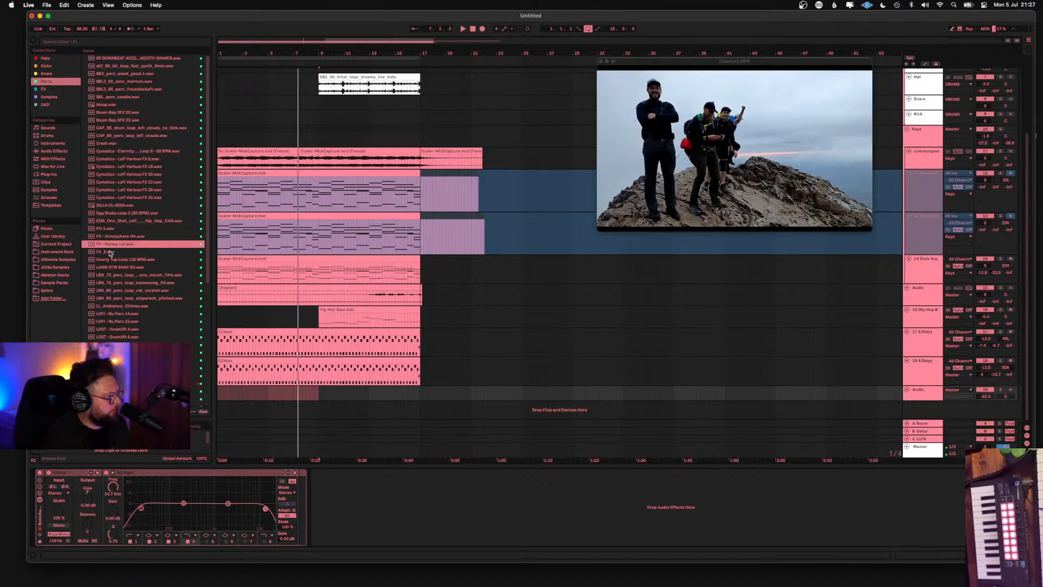
pyautogui.click(109, 253)
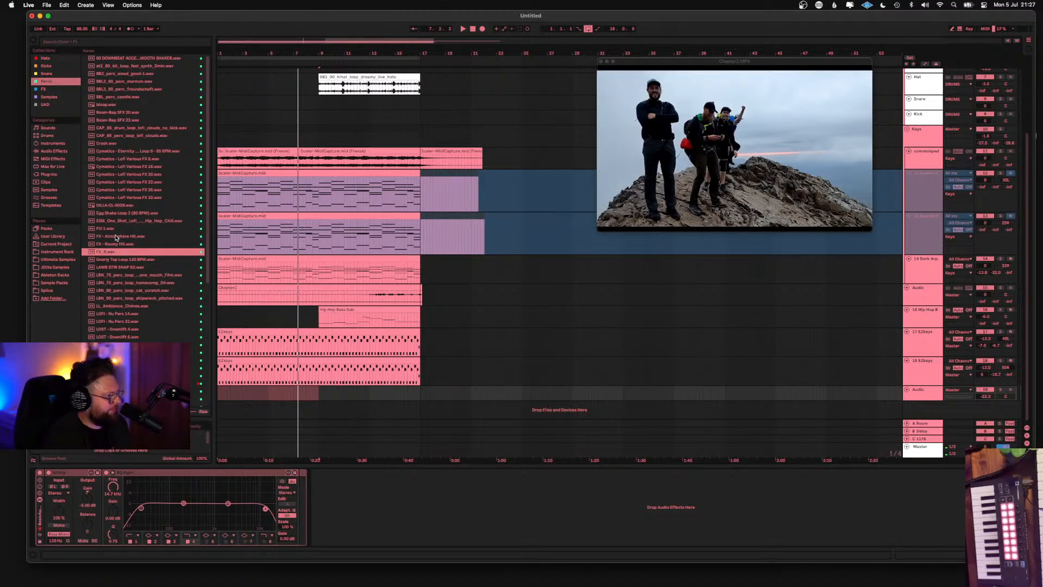
pyautogui.click(116, 237)
pyautogui.press('space')
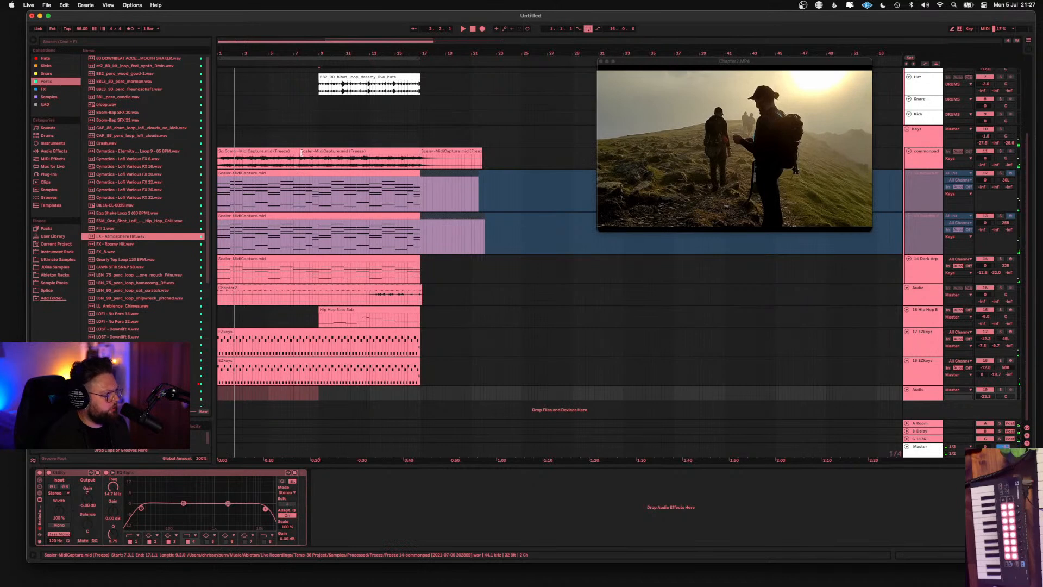
# Place FX - Atmosphere Hit at 2.4.1 on the lowest Perc track and FX - Roomy Hit at bar 8 on the Perc track above
pyautogui.moveTo(105, 237); pyautogui.dragTo(256, 110)
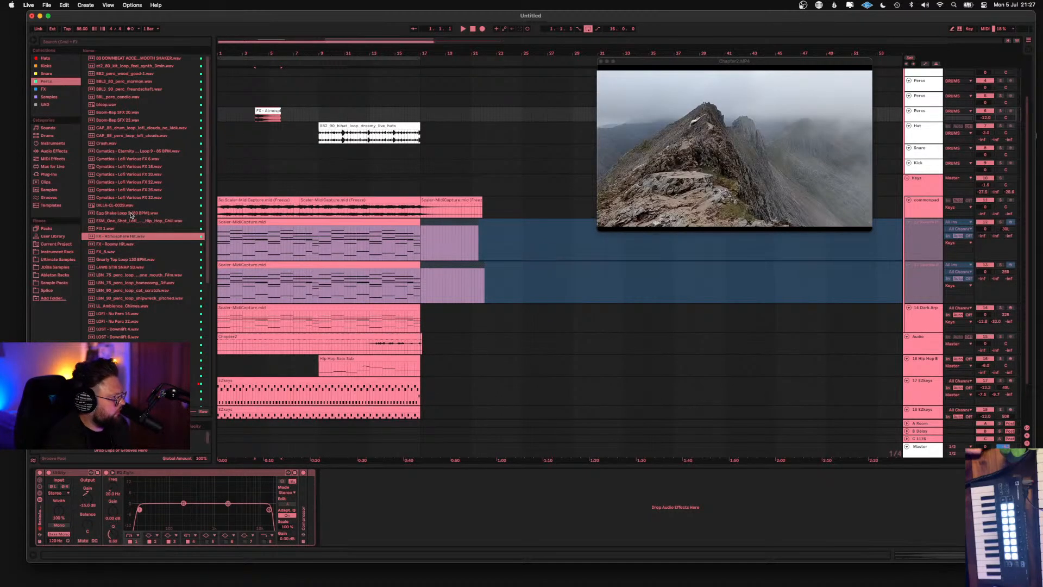
pyautogui.click(115, 244)
pyautogui.moveTo(116, 245); pyautogui.dragTo(320, 104)
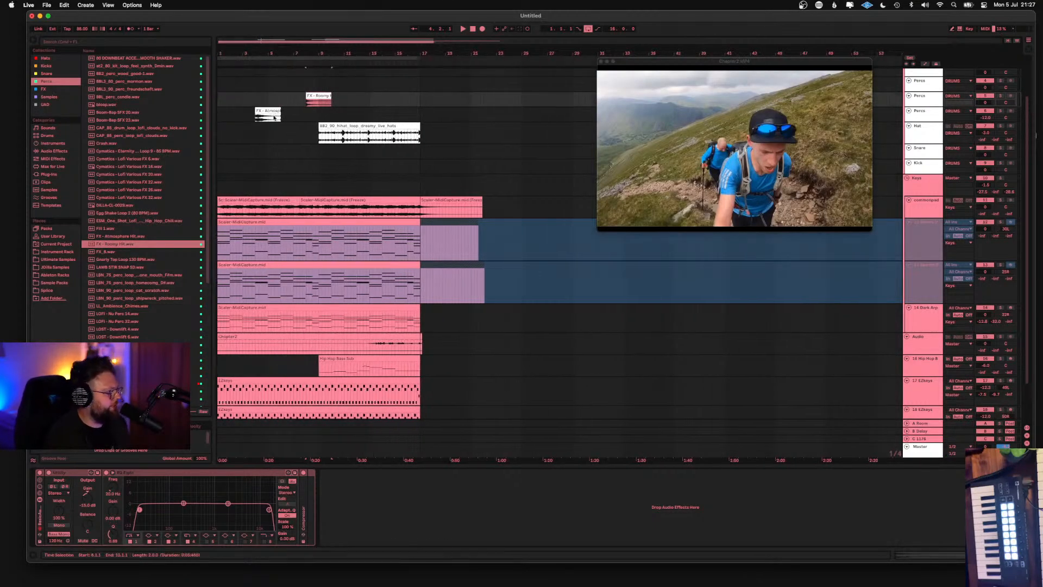
pyautogui.moveTo(275, 116); pyautogui.dragTo(253, 112)
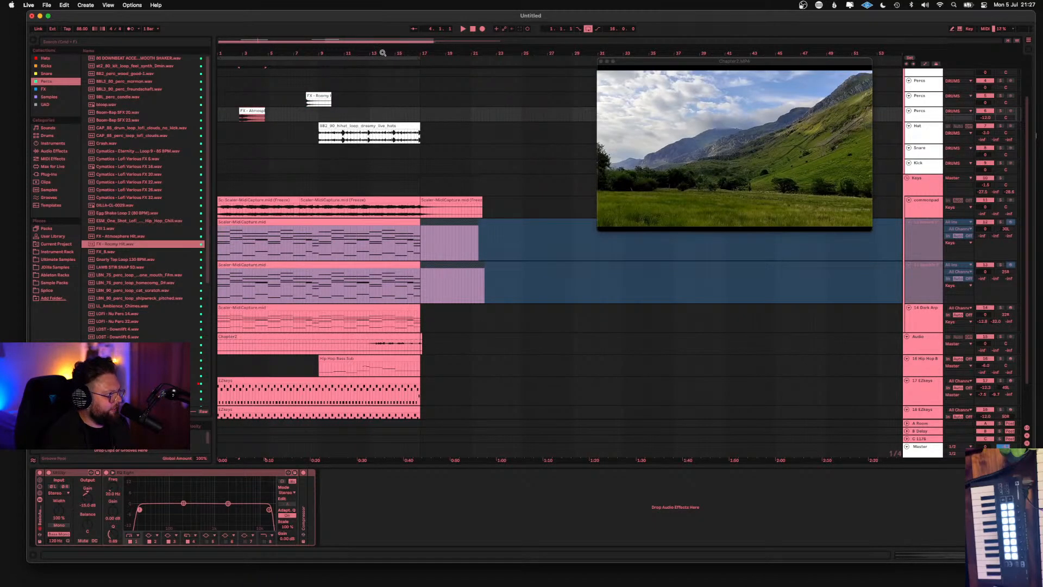
# Move the Drum Rack clip to start at bar 1 and duplicate it so the drums run up to bar 17
pyautogui.scroll(3, 381, 183)
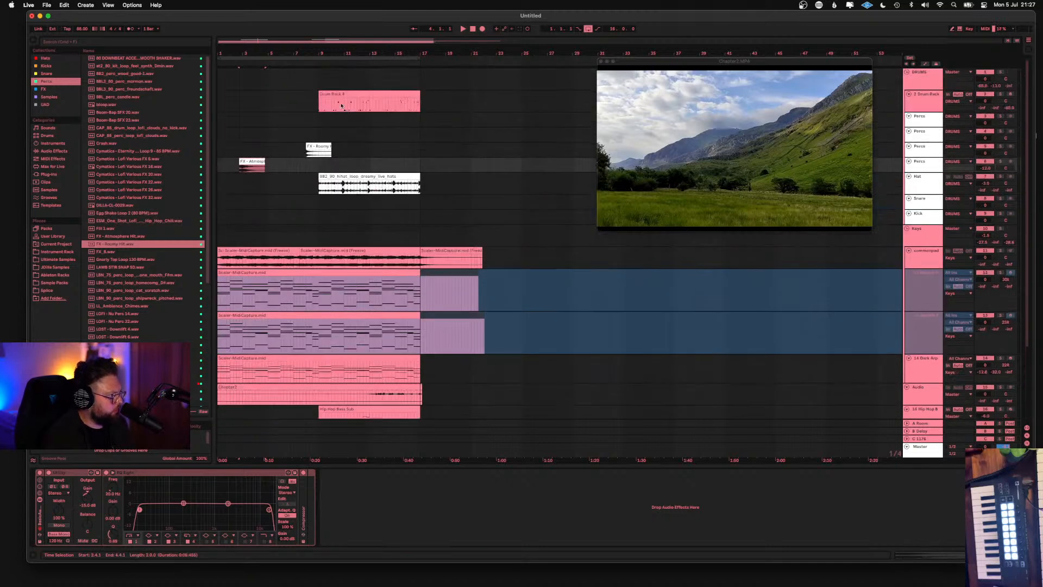
pyautogui.doubleClick(342, 94)
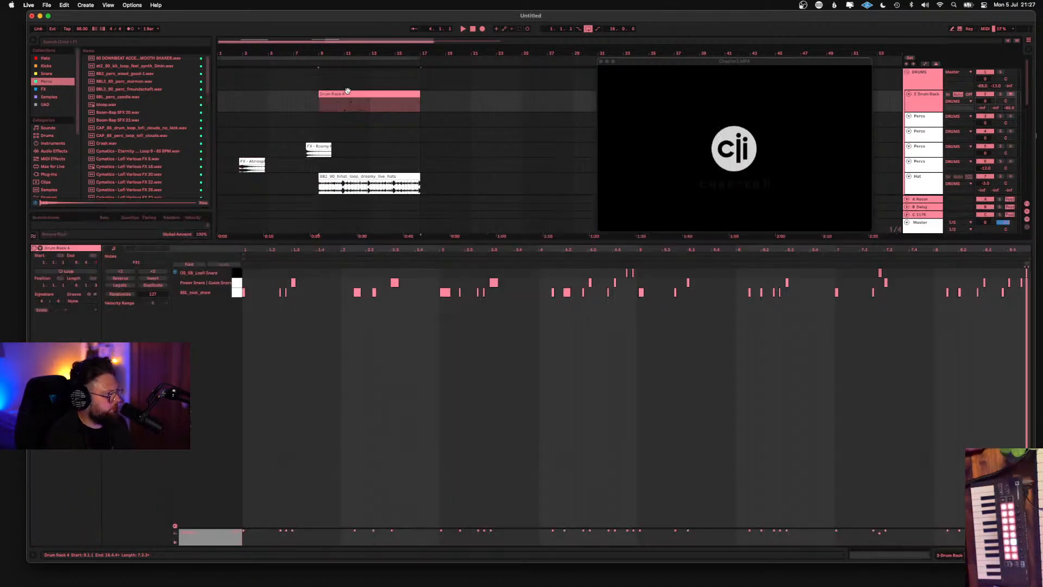
pyautogui.moveTo(348, 91); pyautogui.dragTo(264, 92)
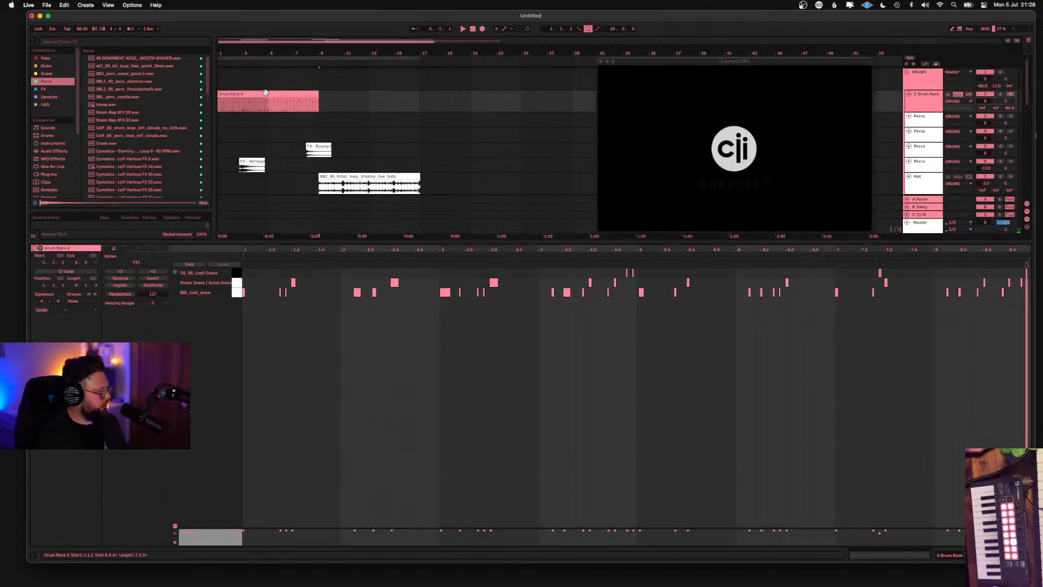
pyautogui.press('super+d')
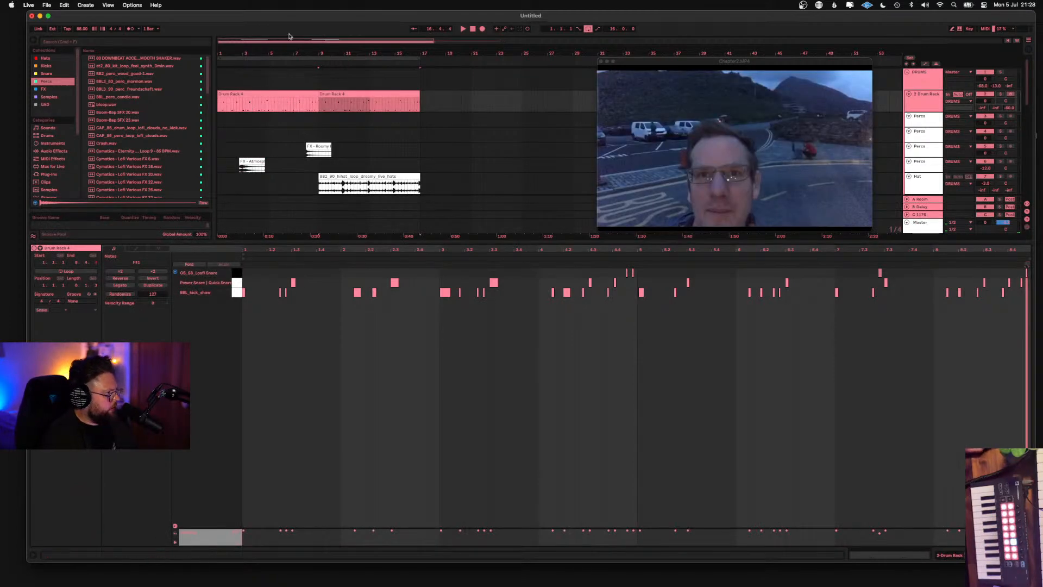
# Move the FX - Atmosphere Hit clip to start at 1.3.1 and pan its Perc track to the right
pyautogui.moveTo(289, 48); pyautogui.dragTo(281, 155)
pyautogui.hscroll(-5, 330, 128)
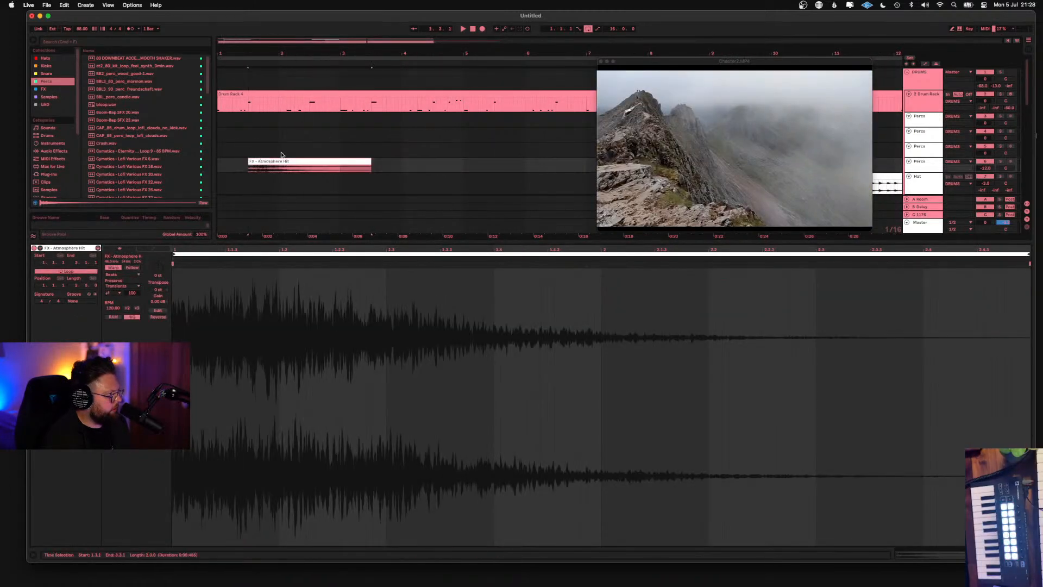
pyautogui.click(986, 164)
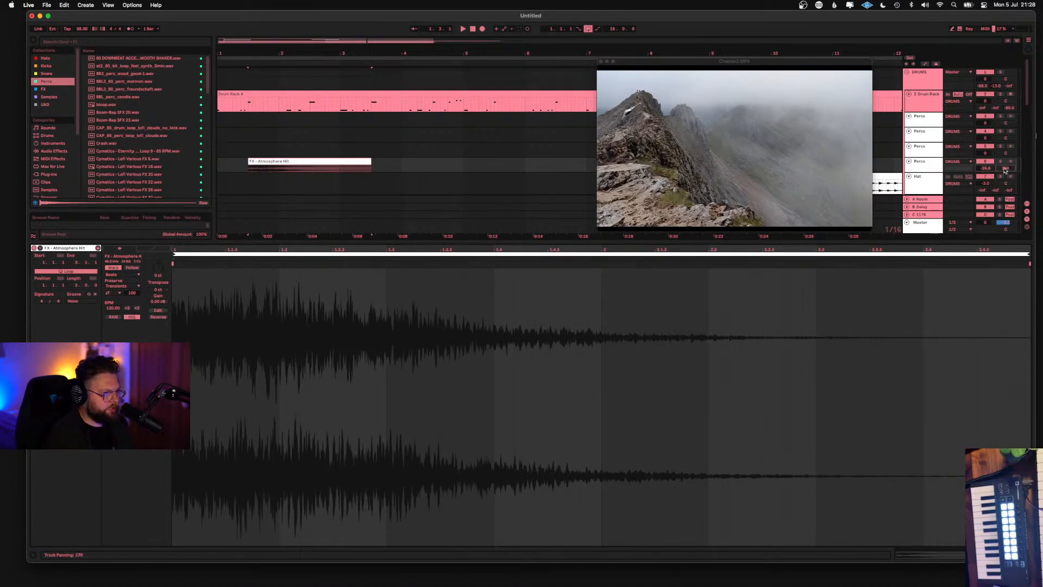
# Solo the Atmosphere Hit's Perc track during playback, set its volume to -4.7 dB, and turn the solo off
pyautogui.press('space')
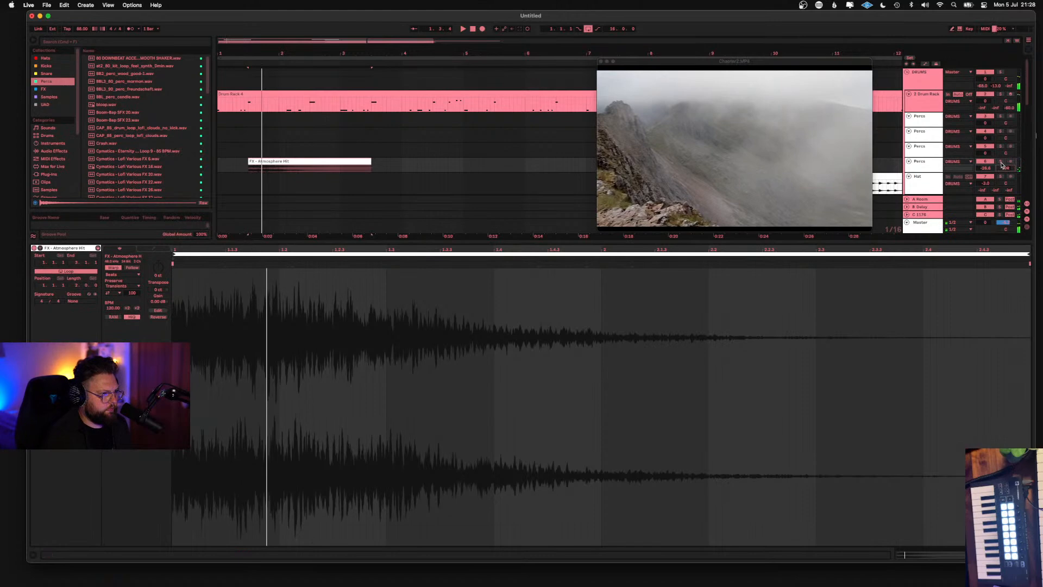
pyautogui.click(1000, 162)
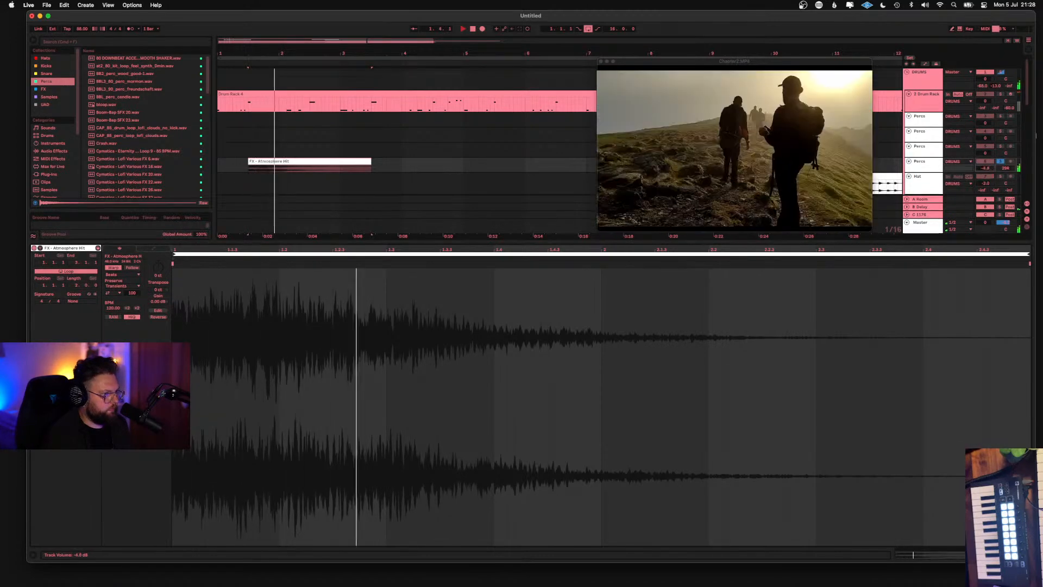
pyautogui.moveTo(985, 168); pyautogui.dragTo(990, 171)
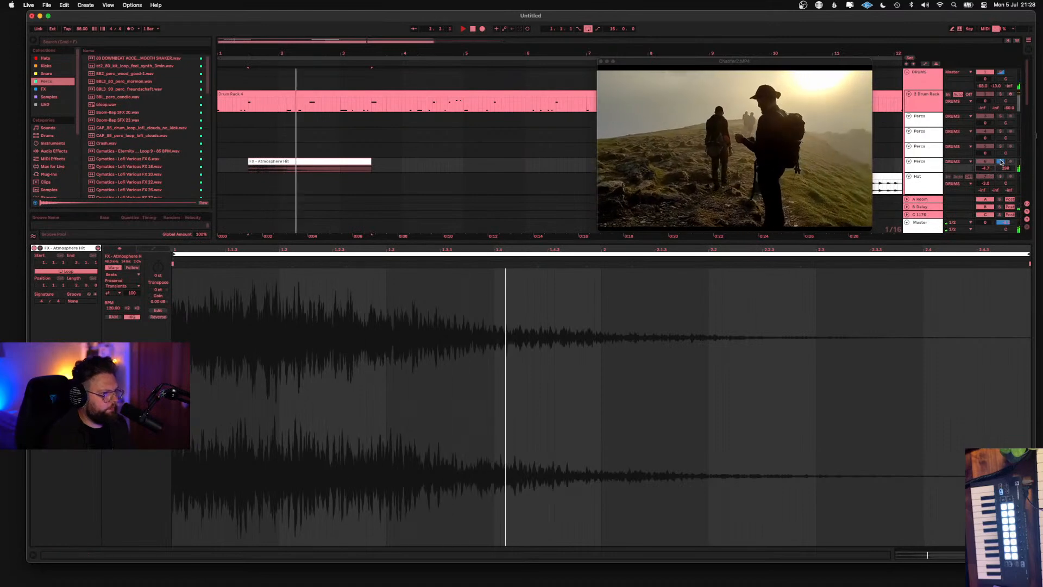
pyautogui.click(1001, 162)
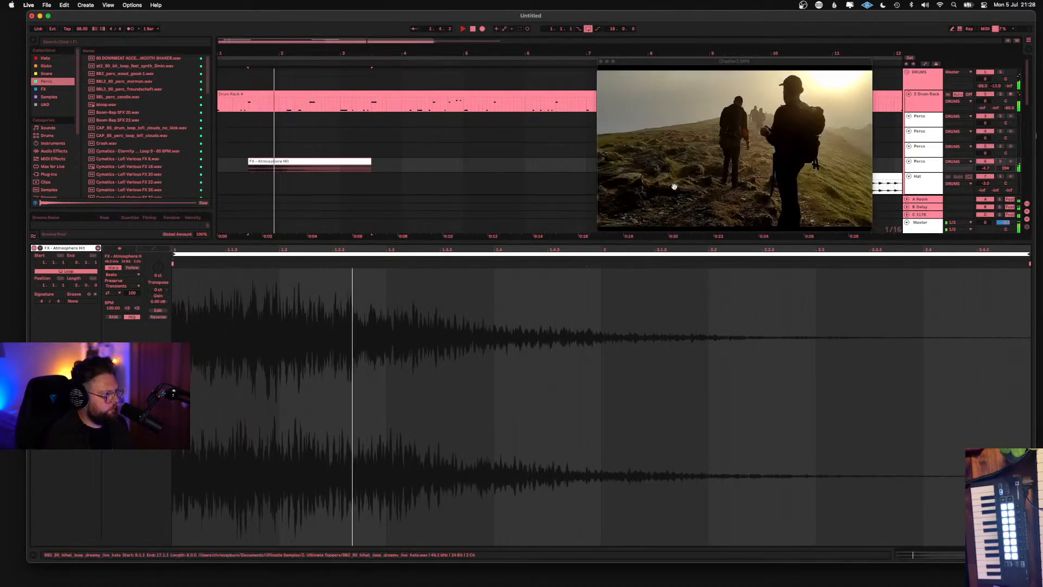
# Move the FX - Atmosphere Hit clip to start at 1.1.1, play it with the drums, and select the clip
pyautogui.moveTo(256, 161); pyautogui.dragTo(226, 160)
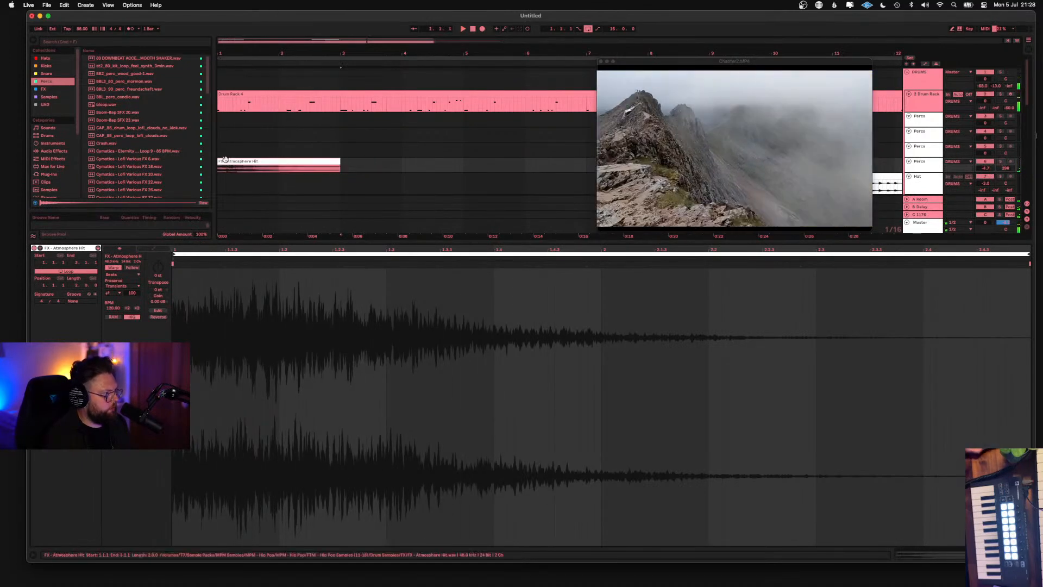
pyautogui.press('space')
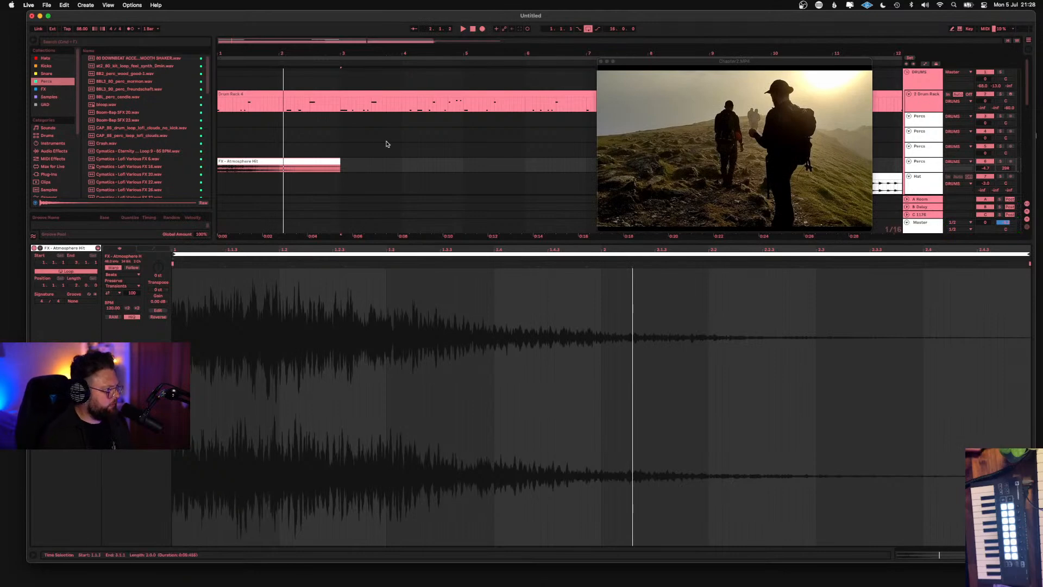
pyautogui.click(240, 162)
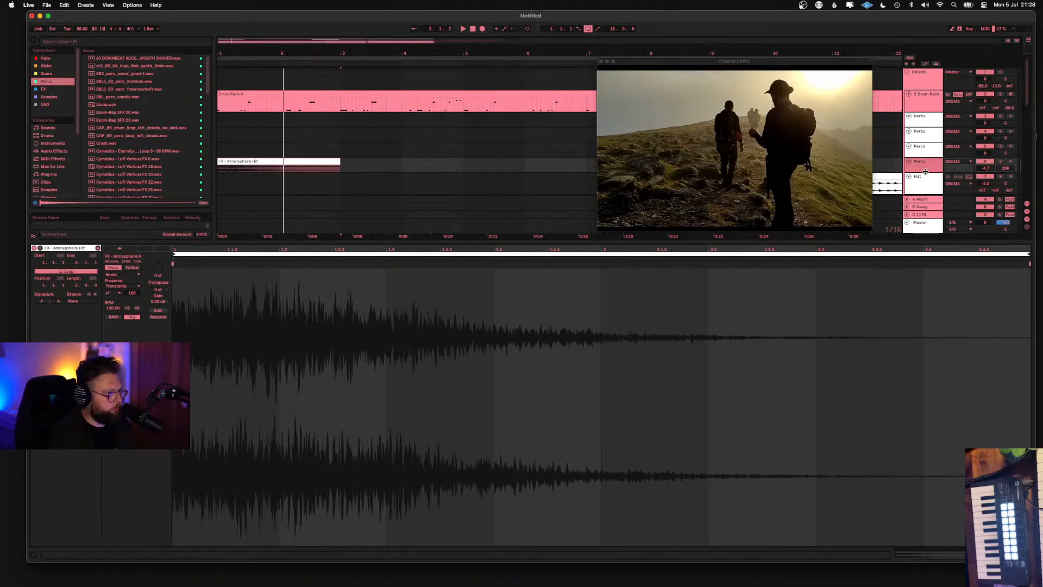
# Enlarge the FX - Atmosphere Hit clip's Perc track and play the arrangement from bar 1
pyautogui.moveTo(925, 172); pyautogui.dragTo(925, 194)
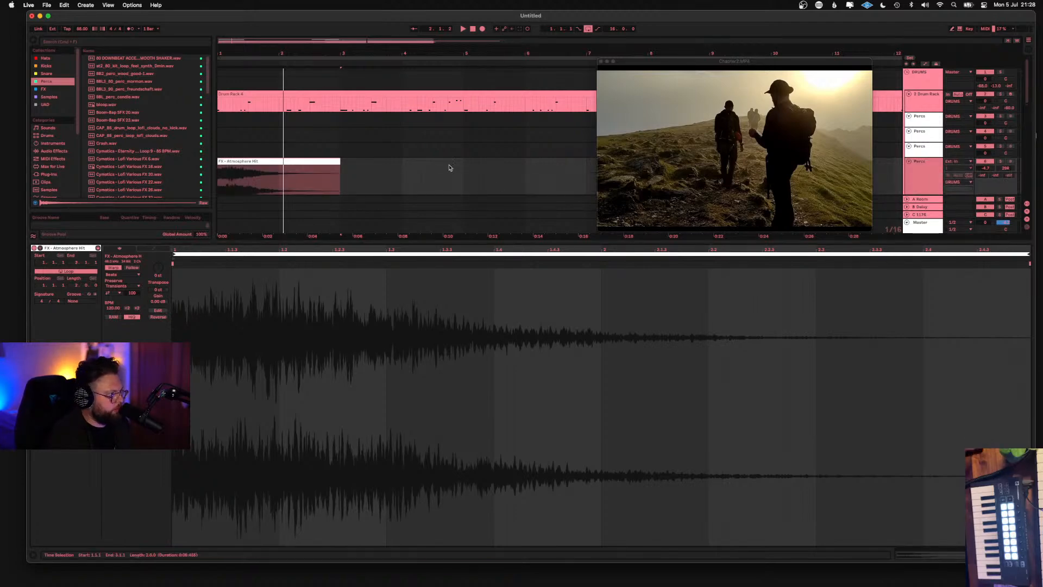
pyautogui.click(222, 168)
pyautogui.press('space')
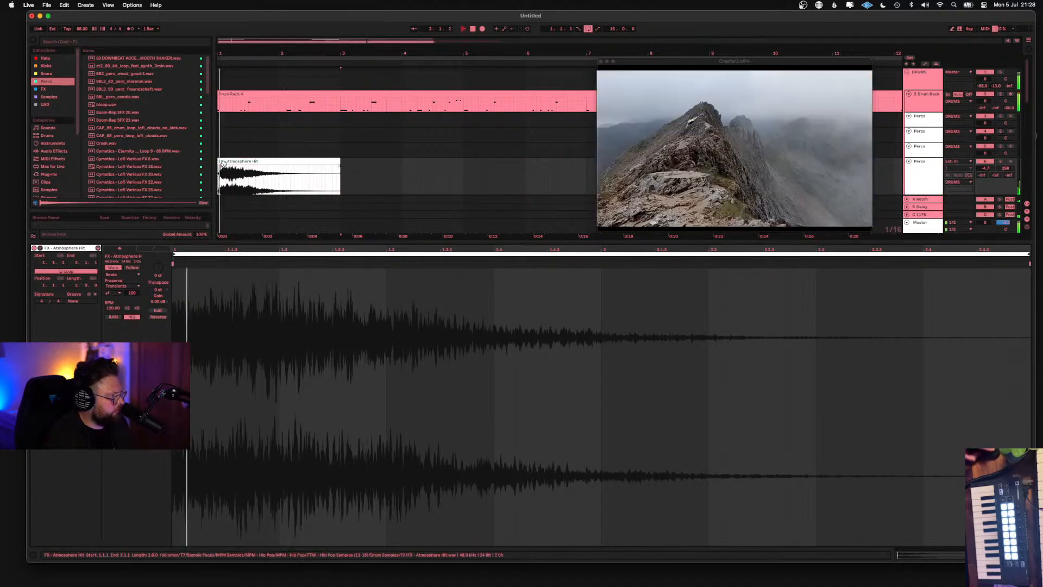
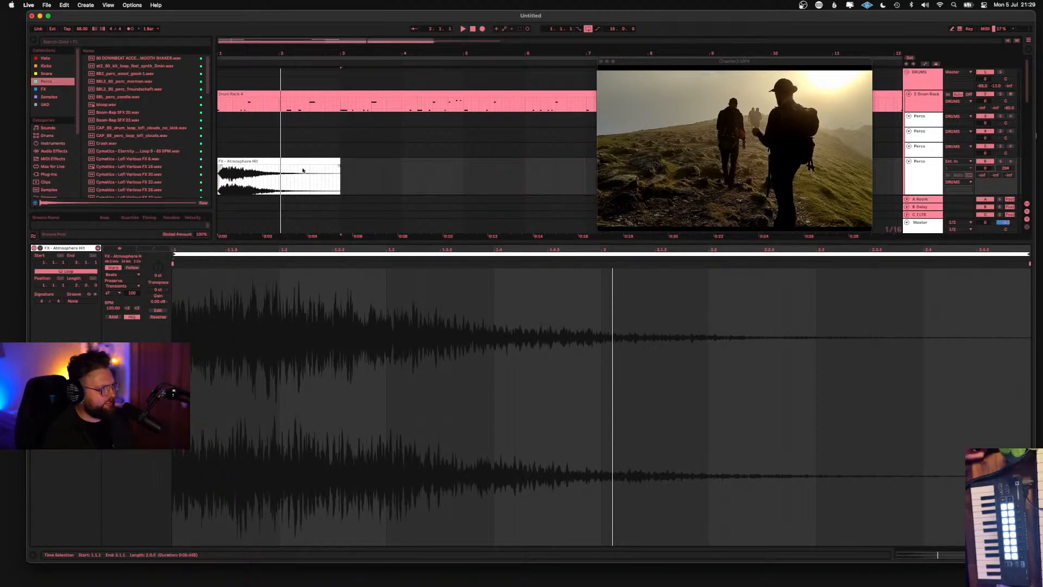
# Duplicate the FX - Atmosphere Hit clip and reverse the copy that starts at bar 3
pyautogui.click(319, 169)
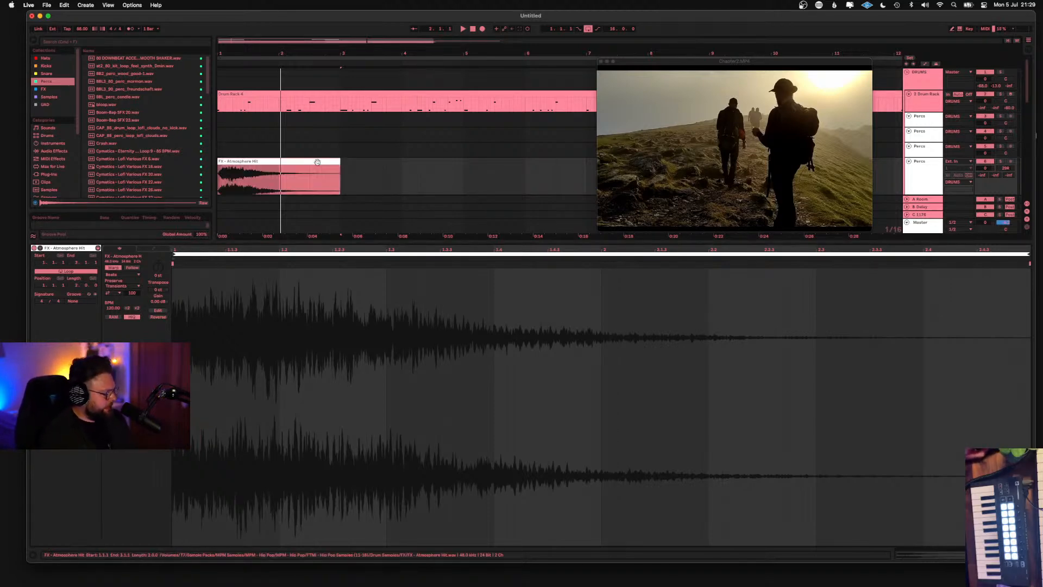
pyautogui.press('super+d')
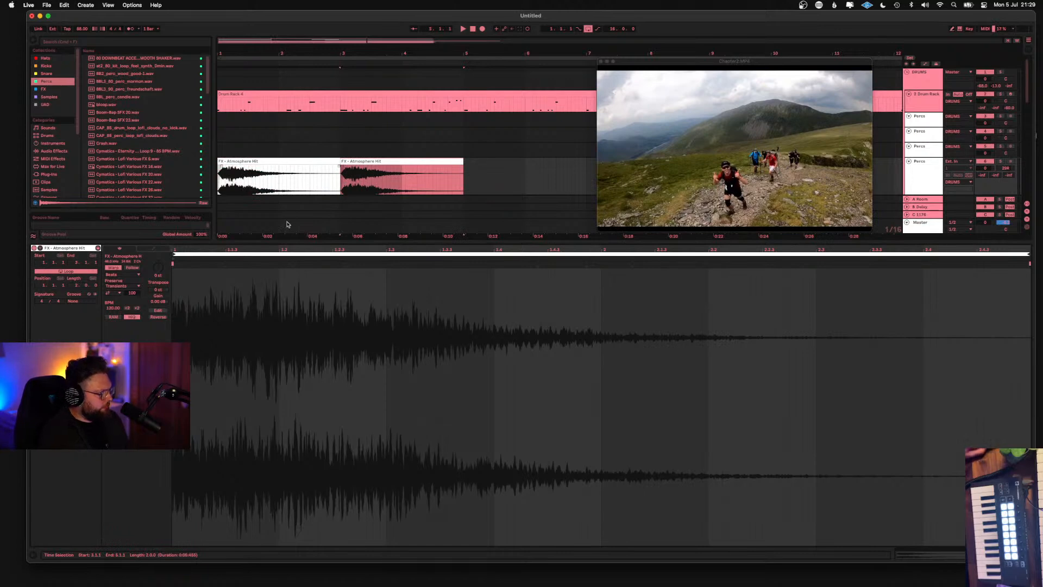
pyautogui.doubleClick(370, 162)
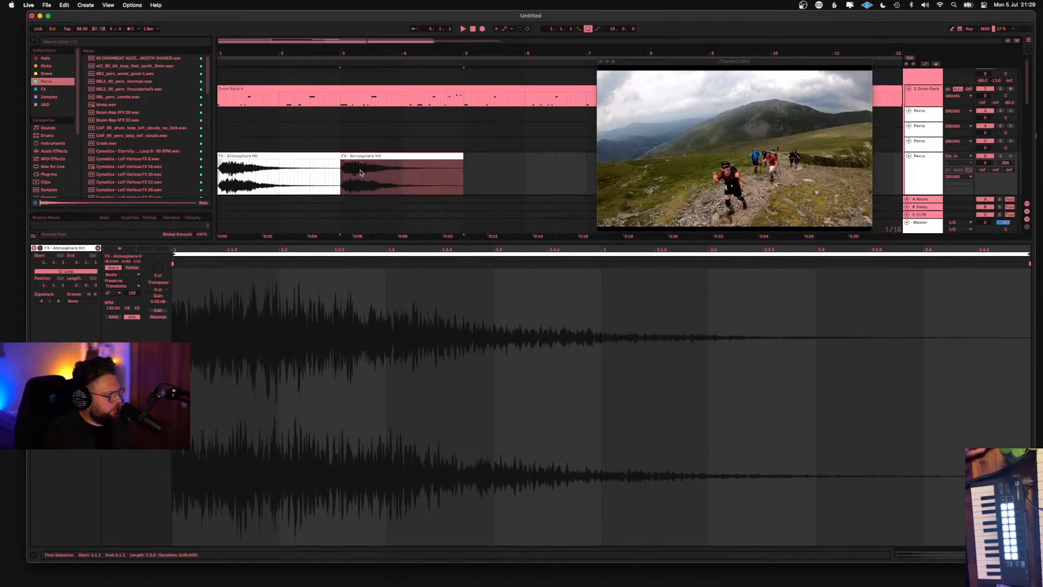
pyautogui.click(156, 317)
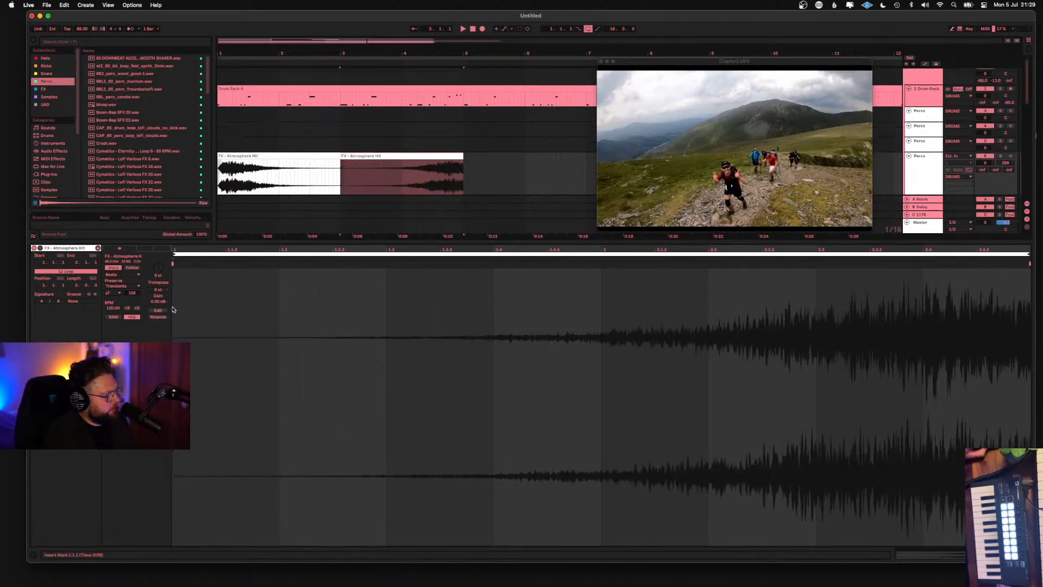
# Move the reversed Atmosphere Hit clip to bar 1 on the Perc track above, set its warp mode to Complex, and play it
pyautogui.click(356, 157)
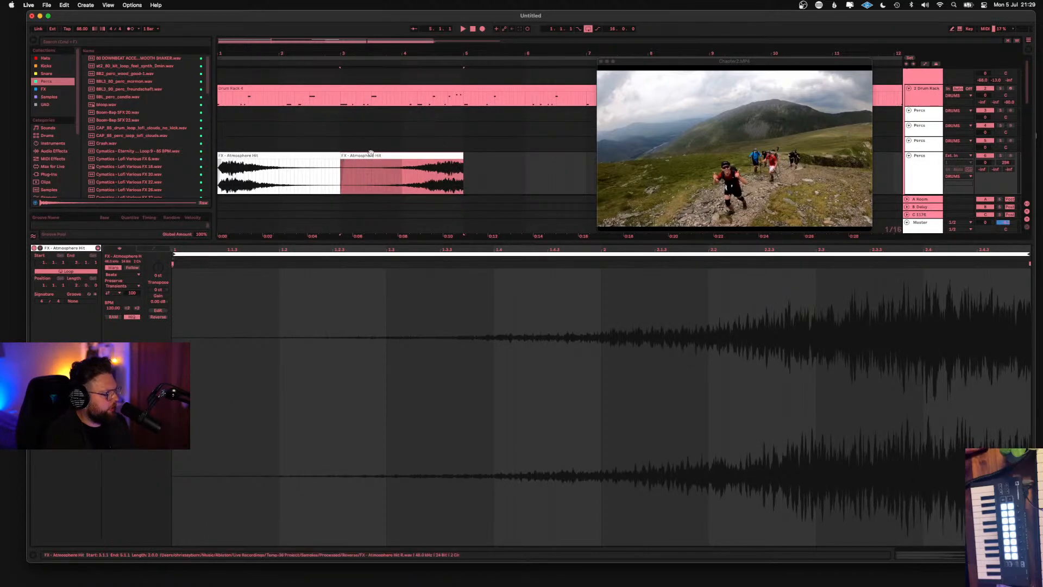
pyautogui.moveTo(400, 155); pyautogui.dragTo(277, 142)
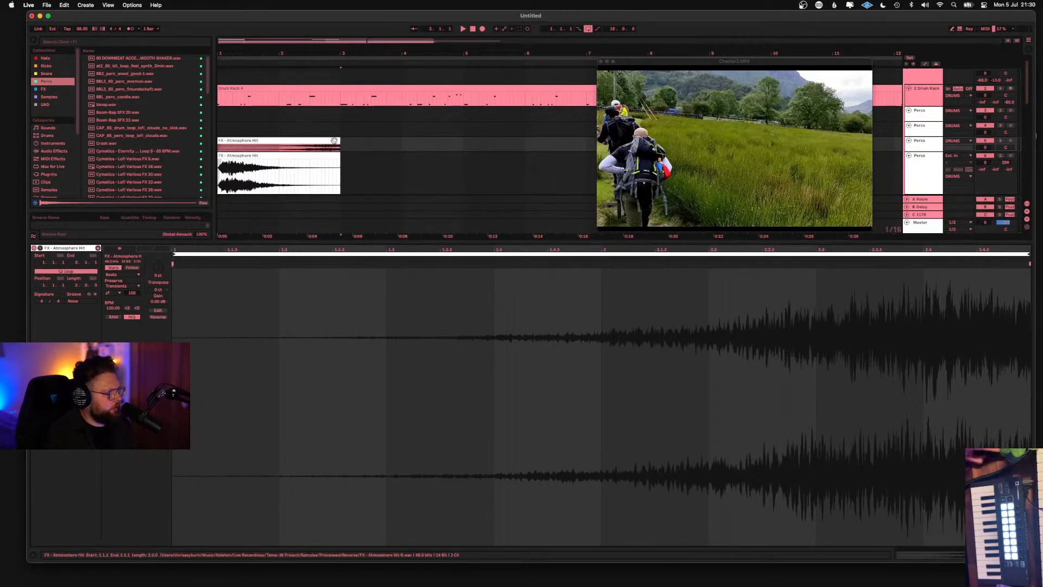
pyautogui.click(188, 306)
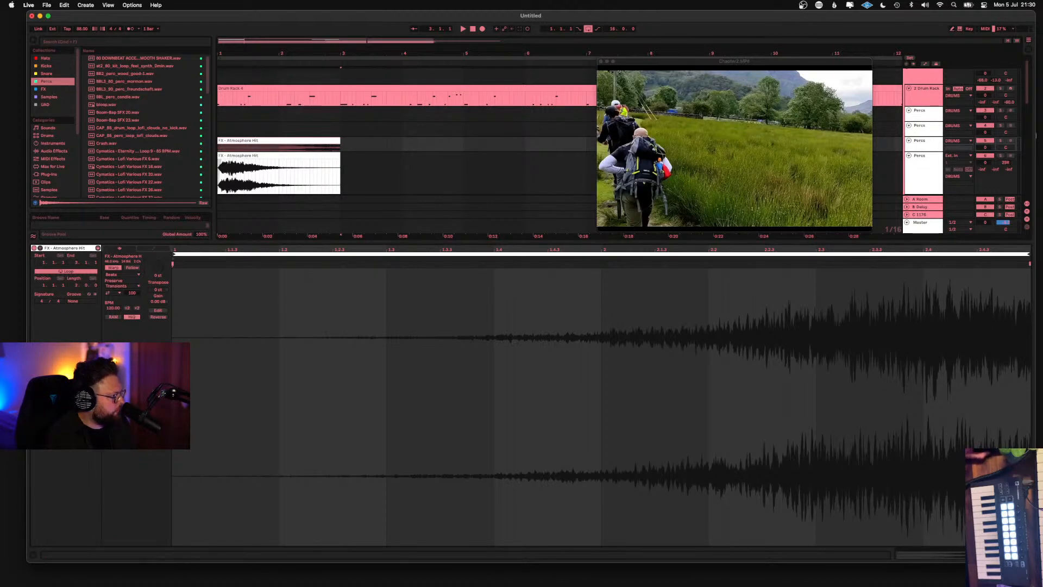
pyautogui.click(112, 274)
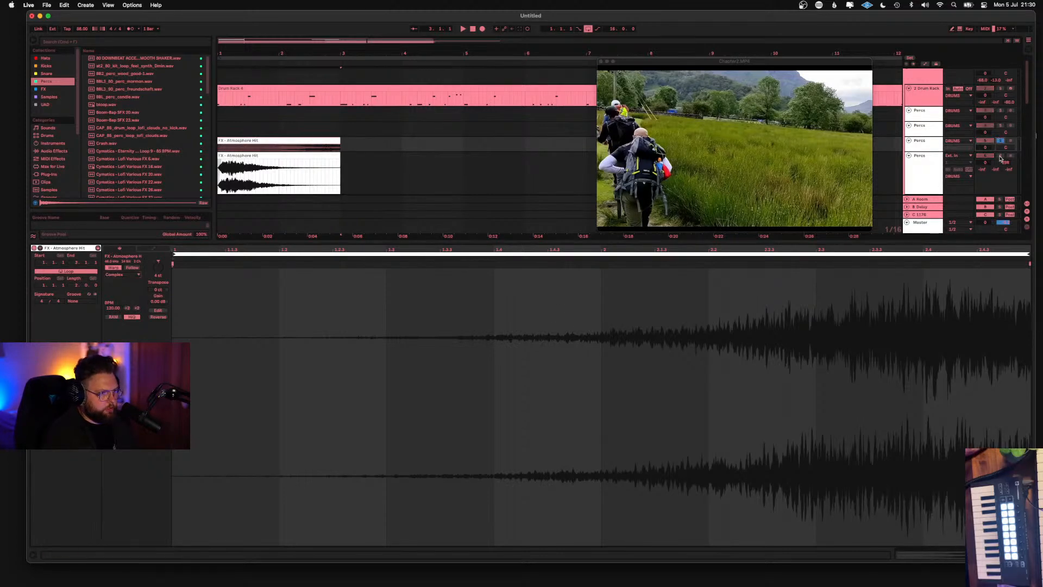
pyautogui.press('space')
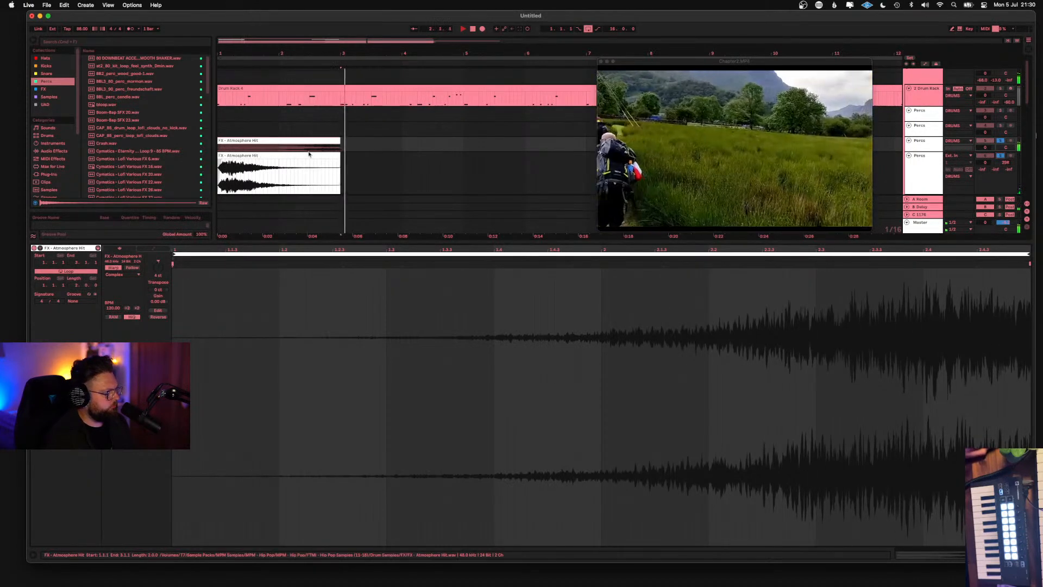
pyautogui.press('space')
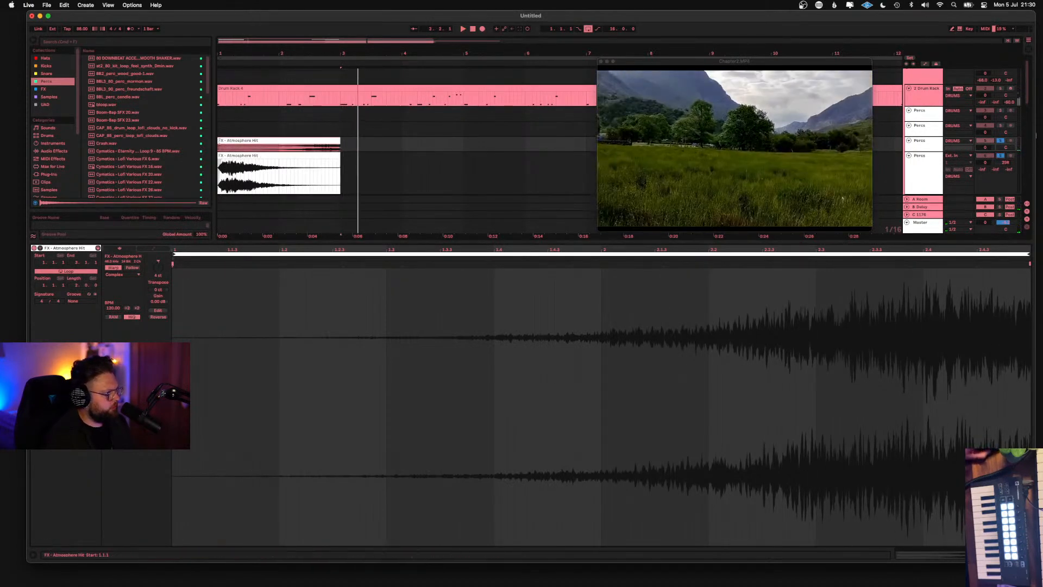
# Offset the reversed clip's audio so its swell ends just before bar 3, and play it with the drums and the solos off
pyautogui.moveTo(219, 141); pyautogui.dragTo(337, 144)
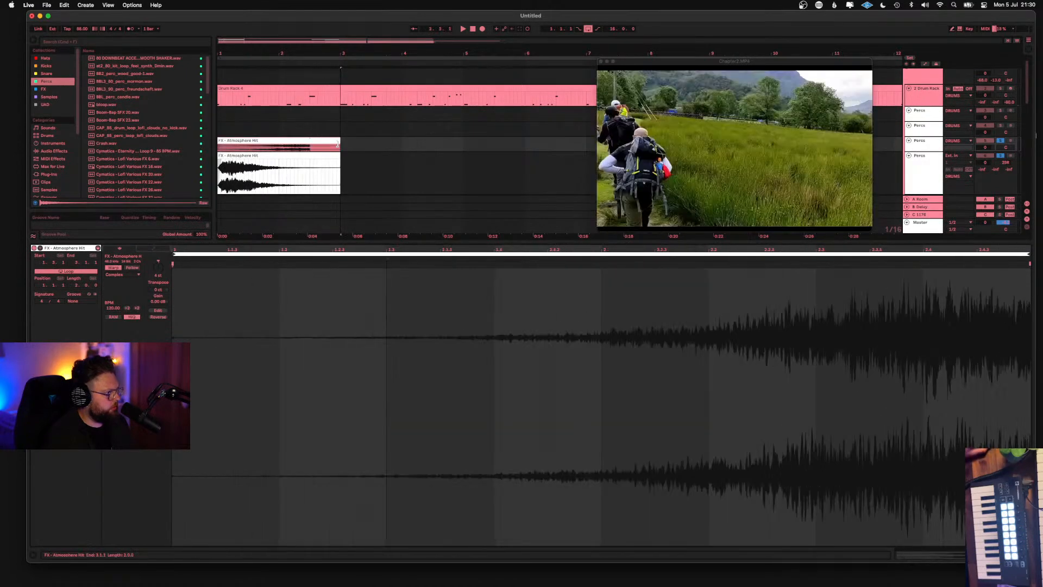
pyautogui.press('space')
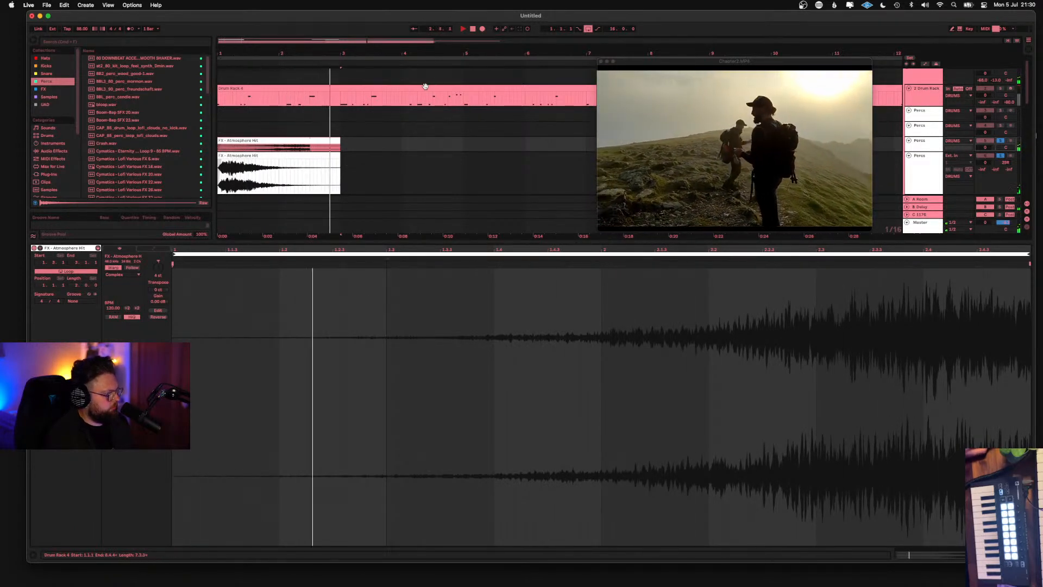
pyautogui.moveTo(300, 142); pyautogui.dragTo(325, 143)
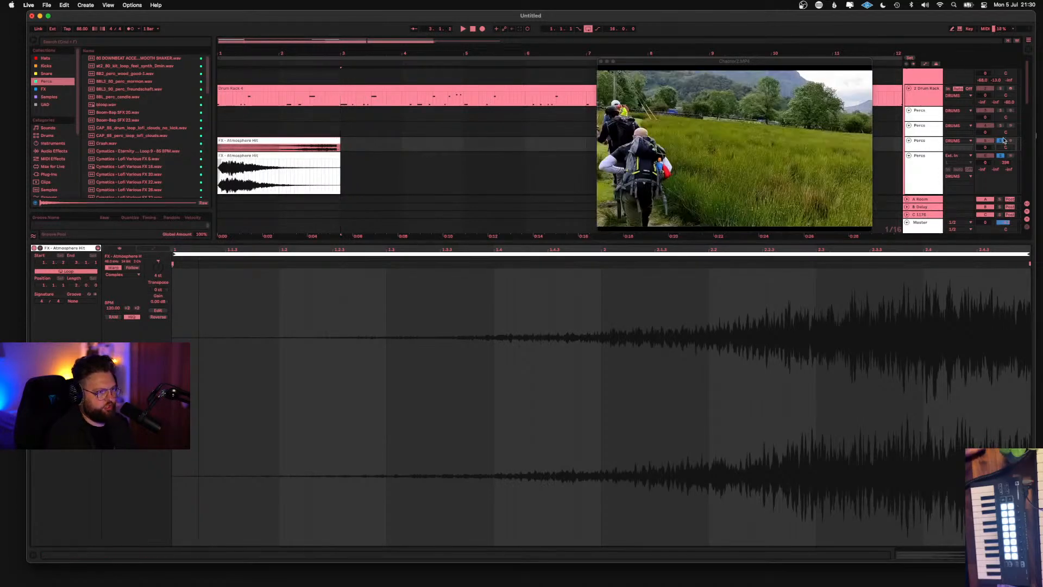
pyautogui.click(1001, 140)
pyautogui.press('space')
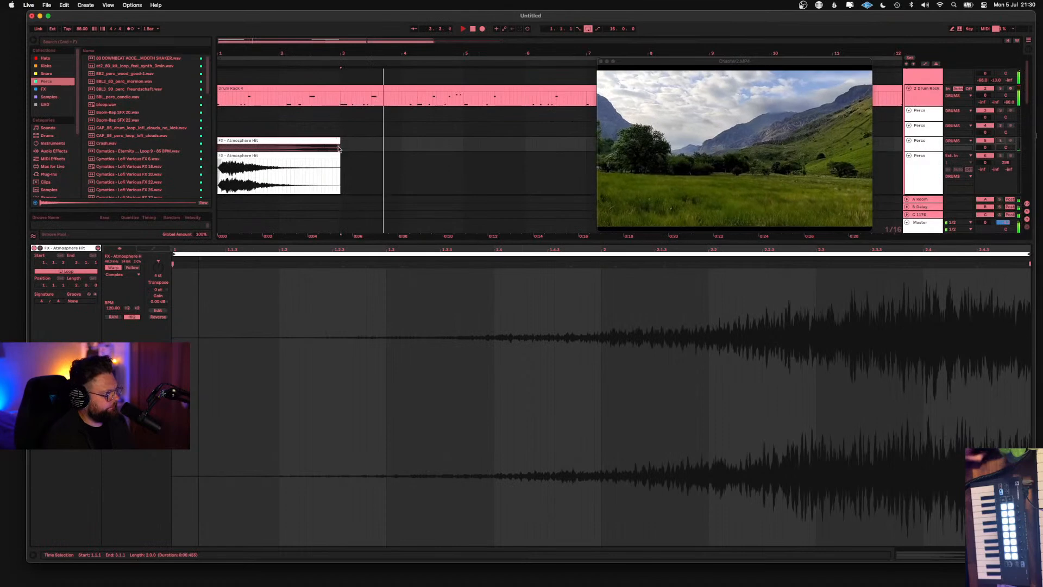
# Play both Atmosphere Hit clips with the drums from bar 1 and enlarge the reversed clip's Perc track
pyautogui.click(308, 148)
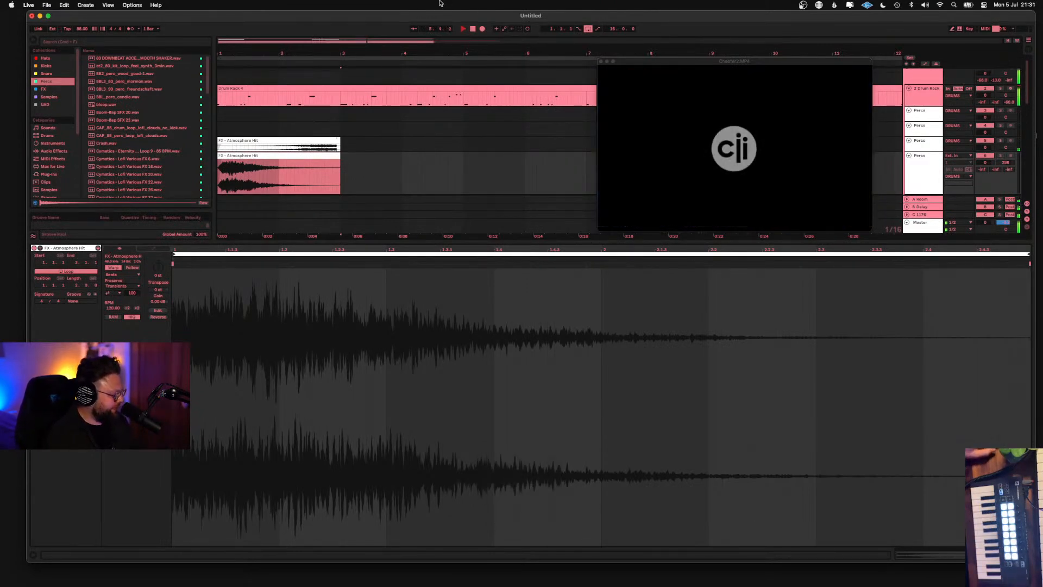
pyautogui.click(473, 29)
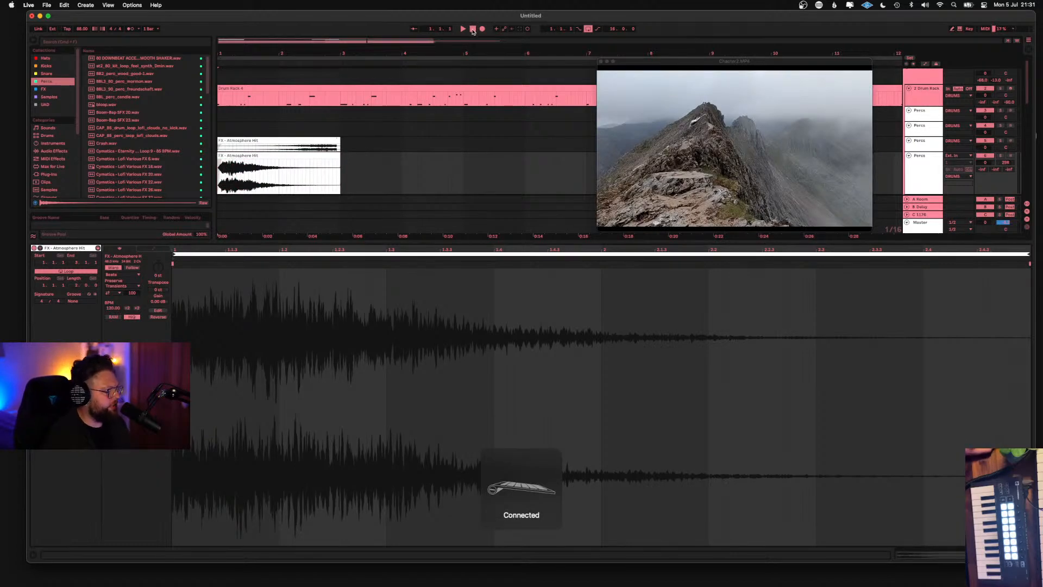
pyautogui.press('space')
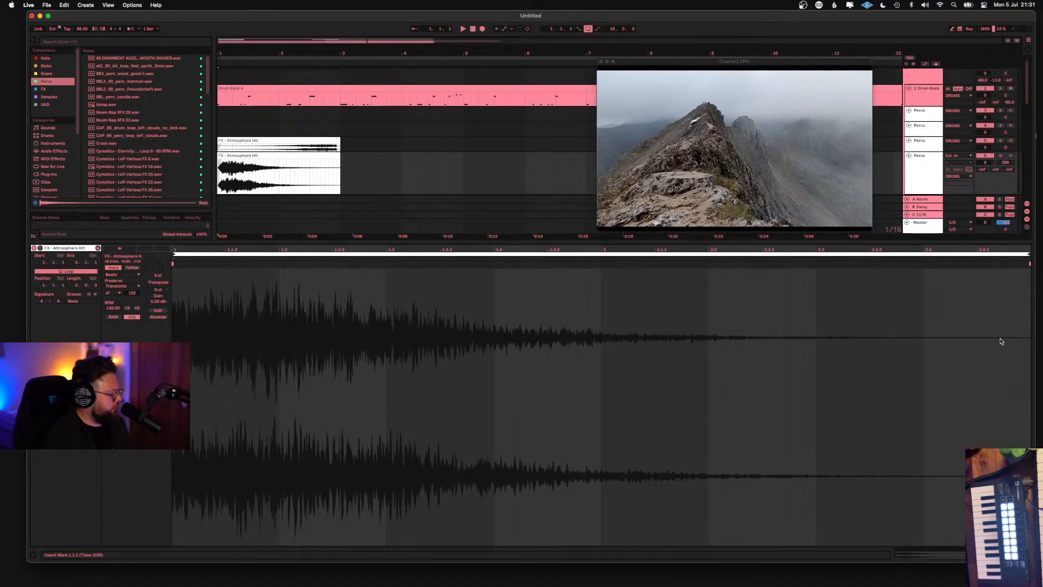
pyautogui.press('space')
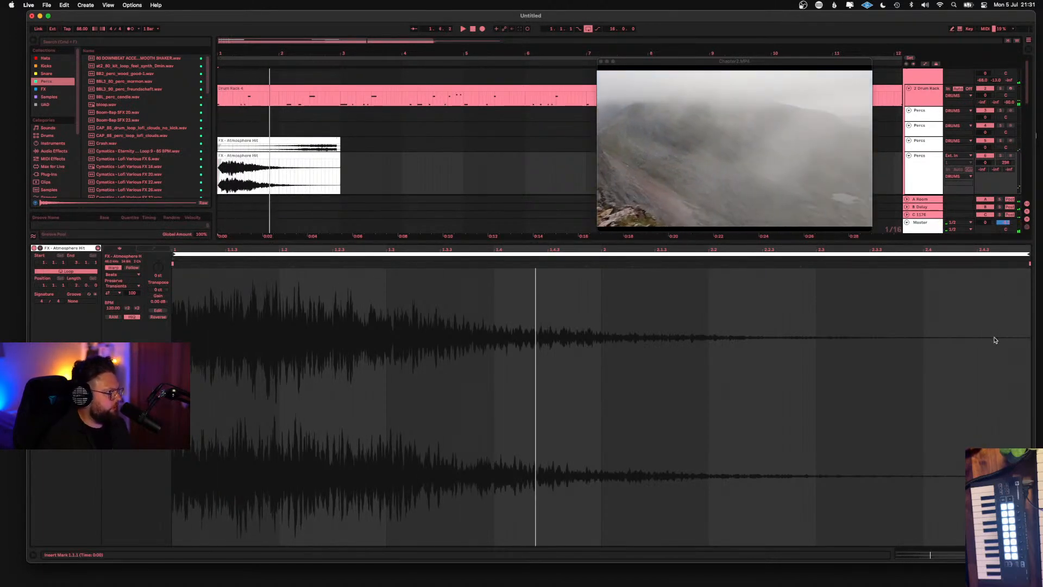
pyautogui.press('space')
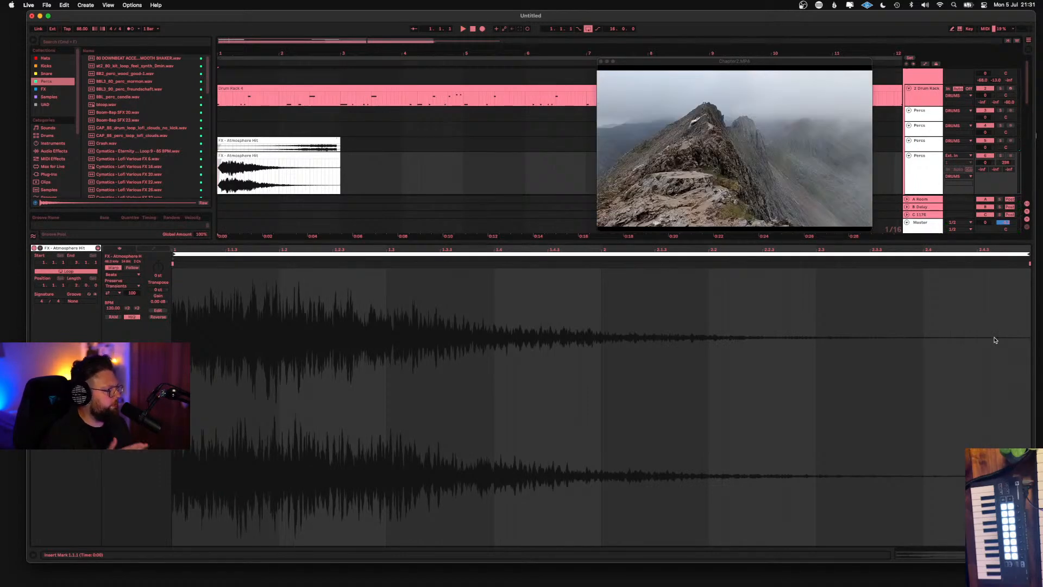
pyautogui.press('space')
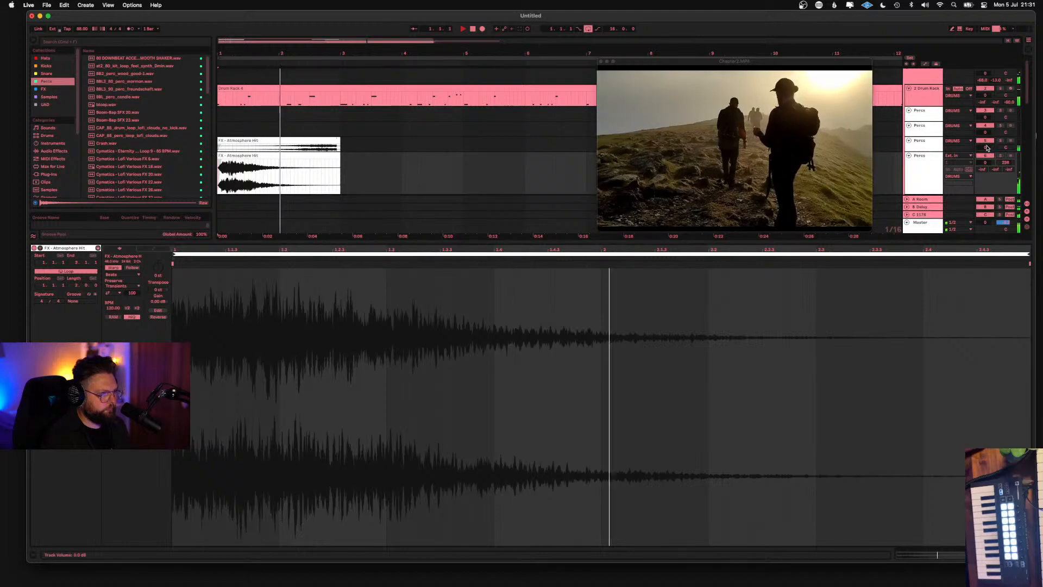
pyautogui.moveTo(926, 149); pyautogui.dragTo(926, 158)
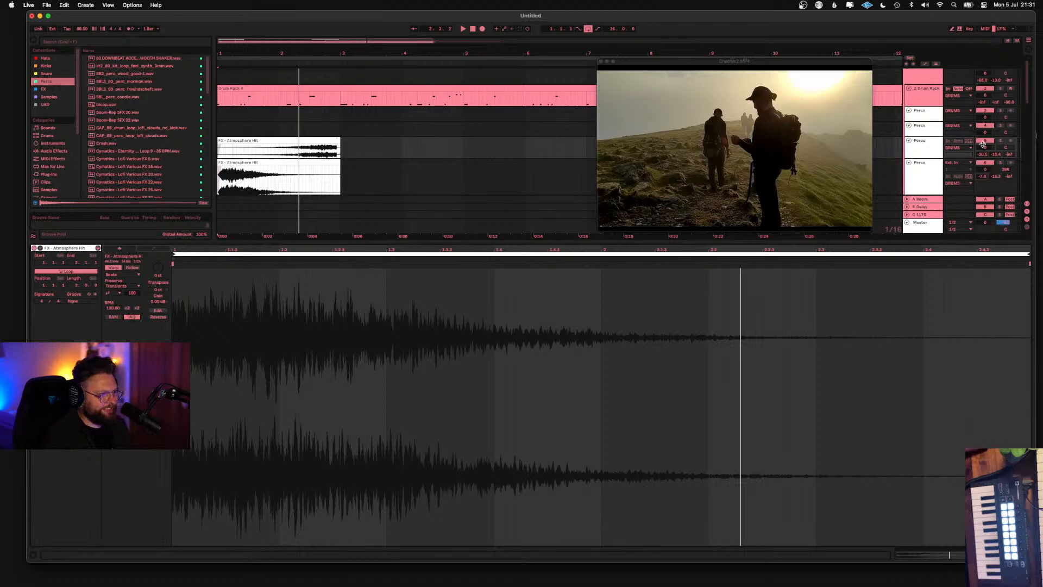
pyautogui.press('space')
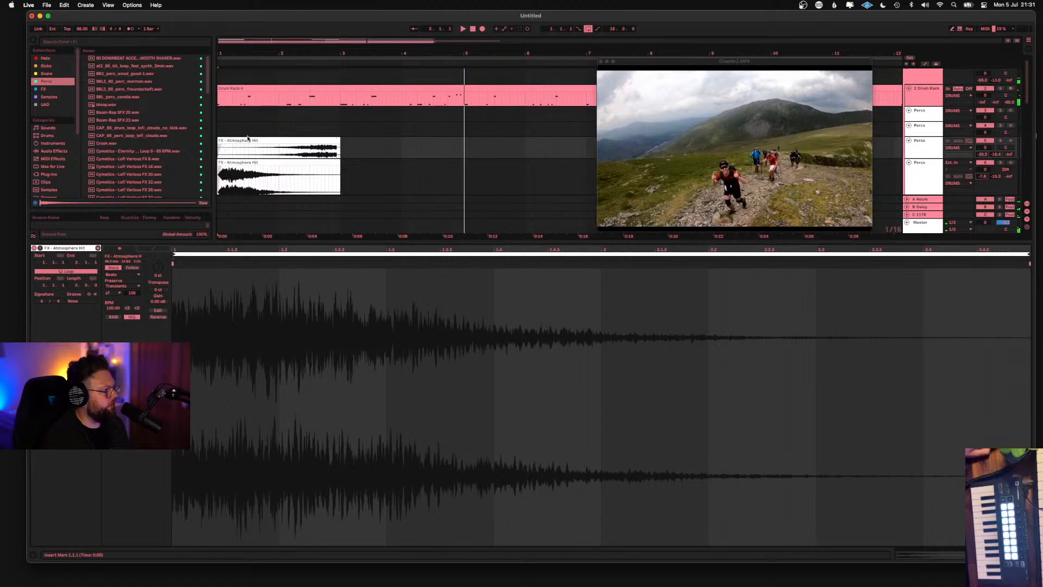
# Duplicate both Atmosphere Hit clips together, move the copies to start at bar 5, and play from there
pyautogui.keyDown('shift'); pyautogui.click(262, 163); pyautogui.keyUp('shift')
pyautogui.press('super+d')
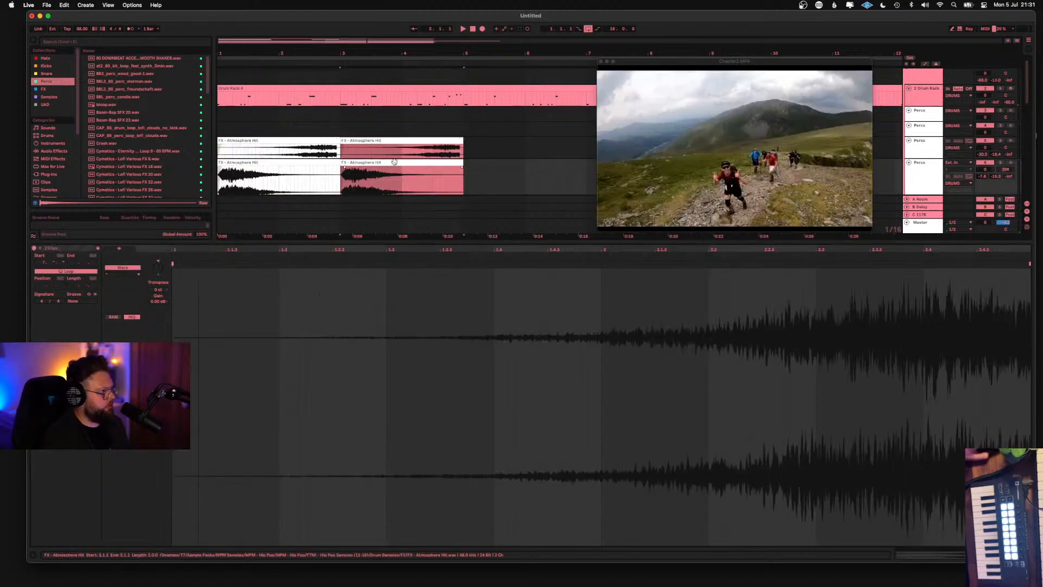
pyautogui.press('Right')
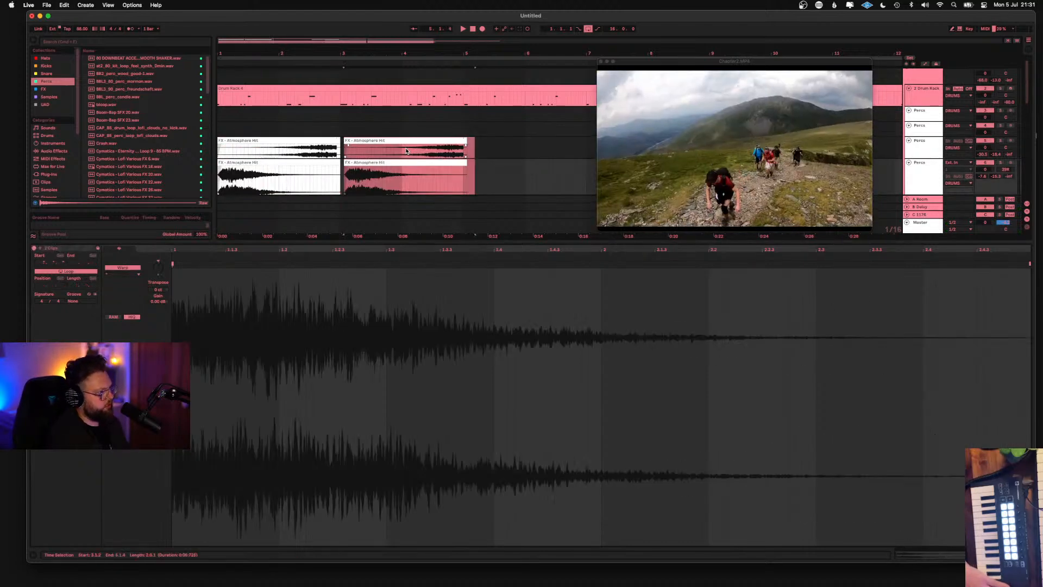
pyautogui.press('Left')
pyautogui.press('Right')
pyautogui.press('Right')
pyautogui.press('Right')
pyautogui.press('Right')
pyautogui.press('Right')
pyautogui.press('Right')
pyautogui.press('Right')
pyautogui.press('Right')
pyautogui.press('Right')
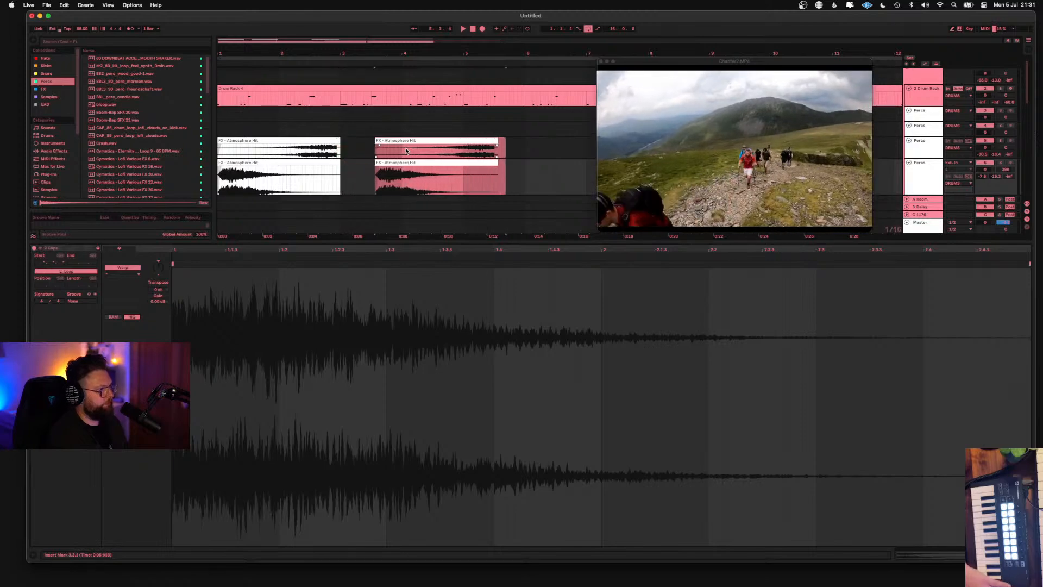
pyautogui.press('Right')
pyautogui.press('Right')
pyautogui.press('Right')
pyautogui.press('Right')
pyautogui.press('Right')
pyautogui.press('Right')
pyautogui.press('Right')
pyautogui.press('Right')
pyautogui.press('Right')
pyautogui.press('Right')
pyautogui.press('Right')
pyautogui.press('Right')
pyautogui.press('Right')
pyautogui.press('Right')
pyautogui.press('Right')
pyautogui.press('Right')
pyautogui.press('Right')
pyautogui.press('Right')
pyautogui.press('Right')
pyautogui.press('Right')
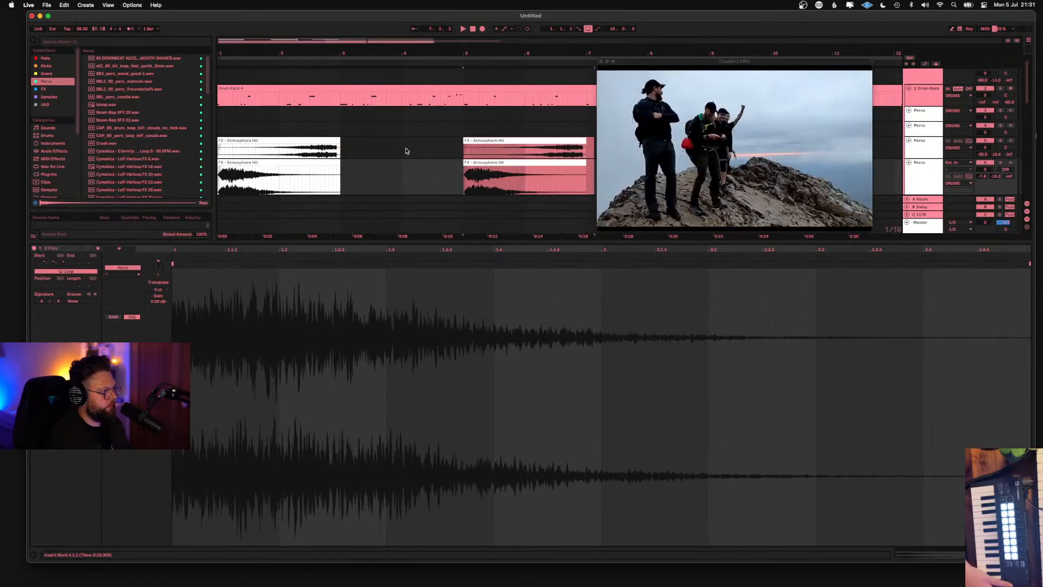
pyautogui.press('space')
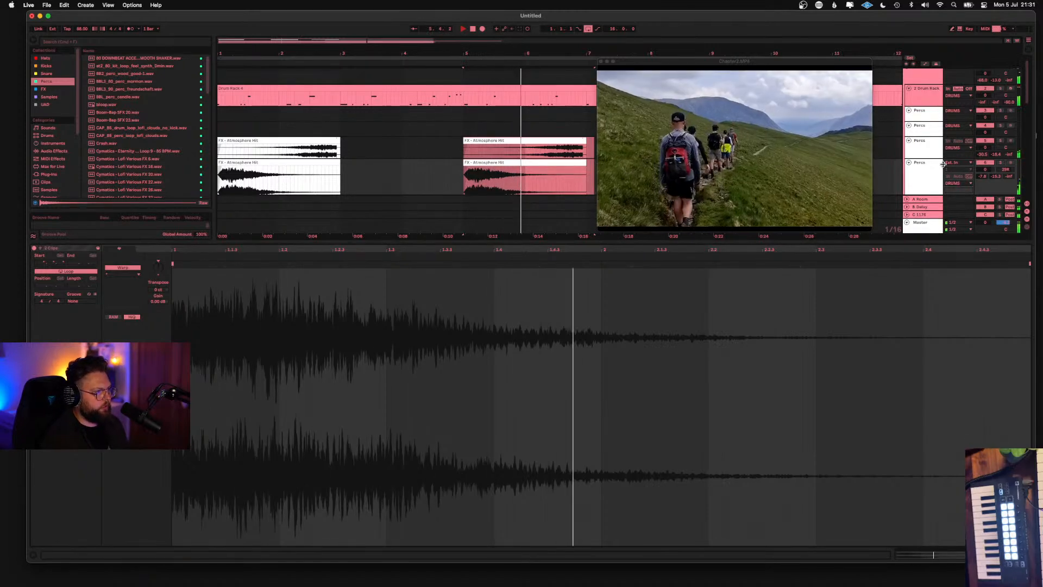
# Browse the sample collections and audition a short one-shot in the percussion collection
pyautogui.scroll(-1, 142, 140)
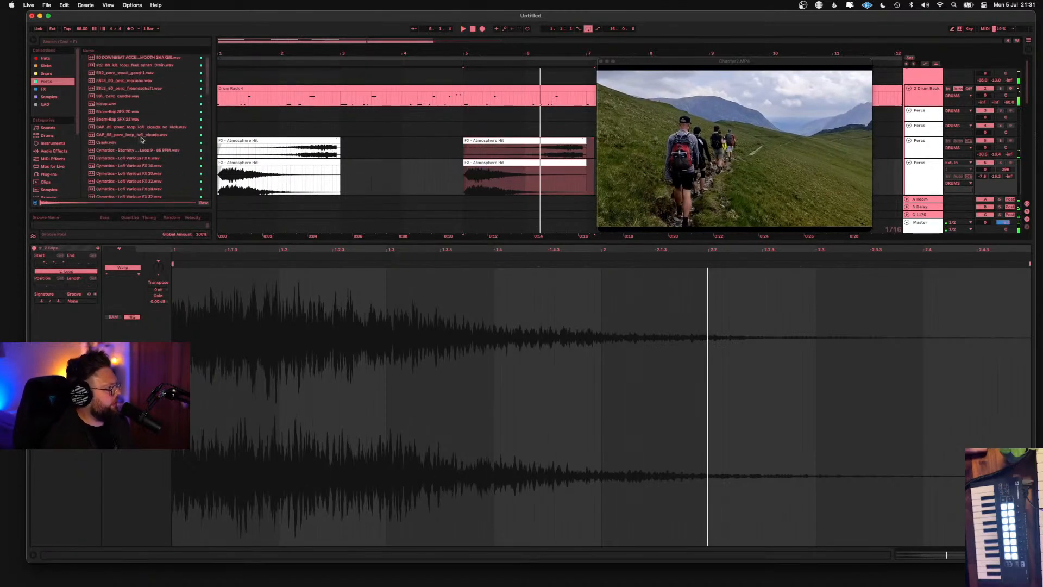
pyautogui.scroll(1, 142, 133)
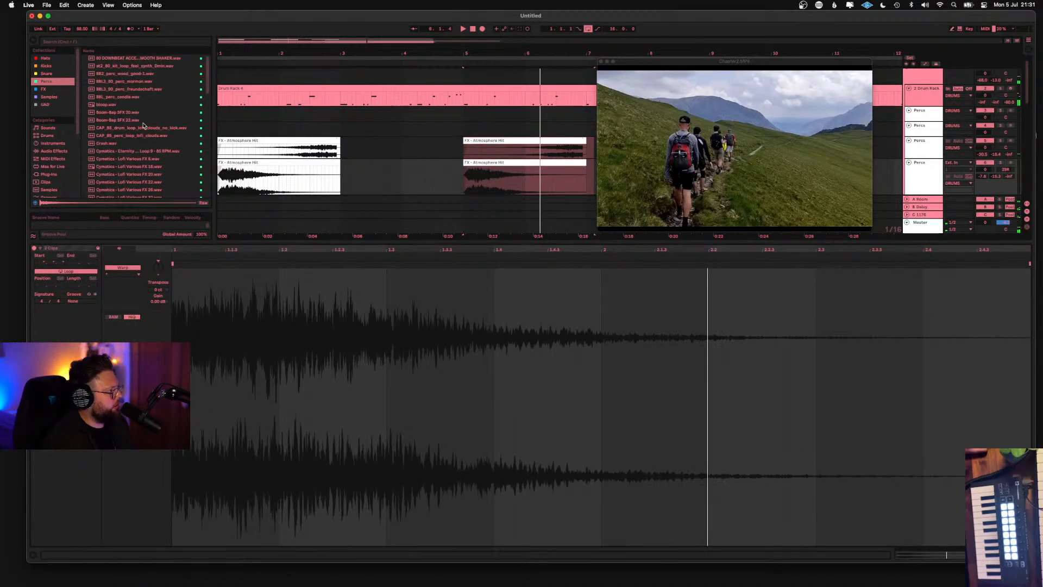
pyautogui.click(47, 68)
pyautogui.click(50, 58)
pyautogui.click(52, 82)
pyautogui.click(118, 104)
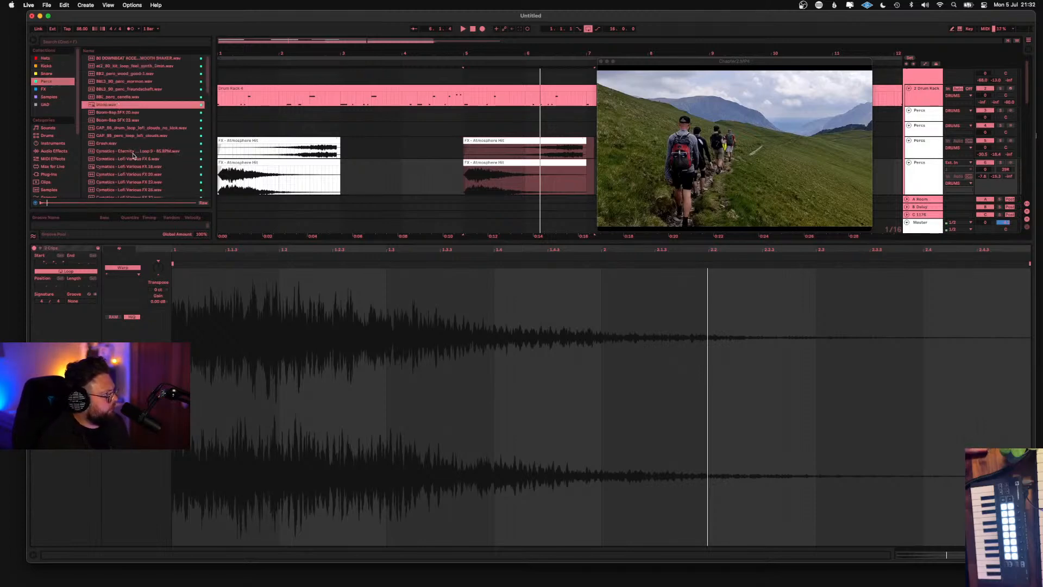
# Audition further percussion samples, including a top loop and the LBH percussion loops
pyautogui.scroll(-5, 134, 156)
pyautogui.click(127, 129)
pyautogui.scroll(-2, 134, 149)
pyautogui.click(134, 150)
pyautogui.scroll(-3, 133, 157)
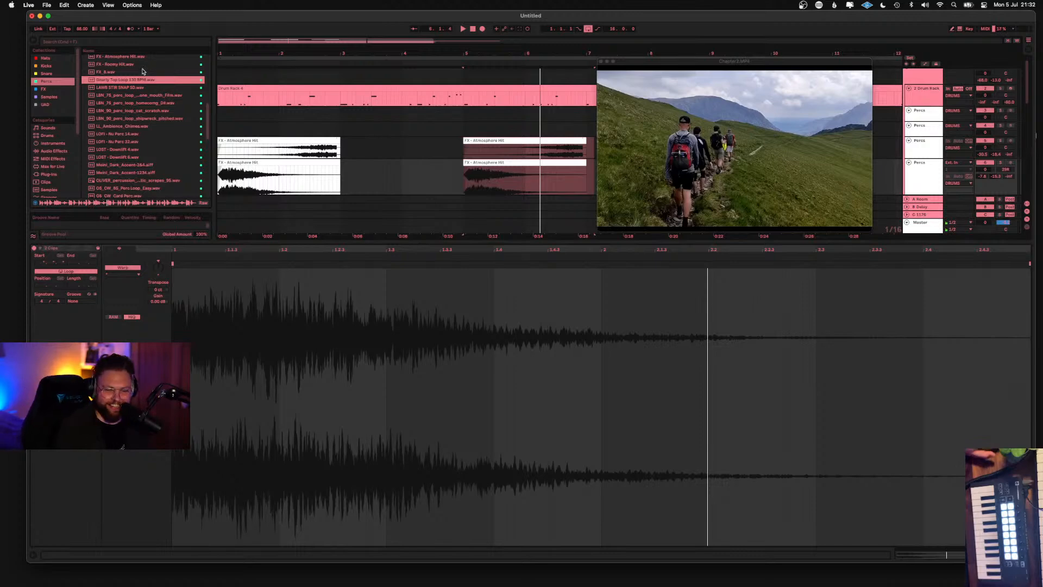
pyautogui.click(118, 103)
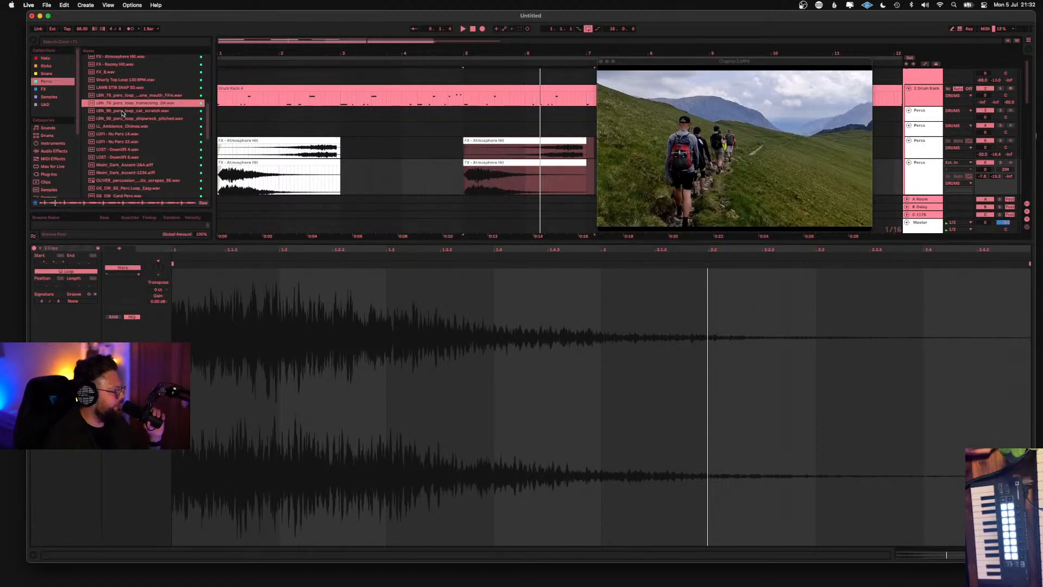
pyautogui.click(121, 96)
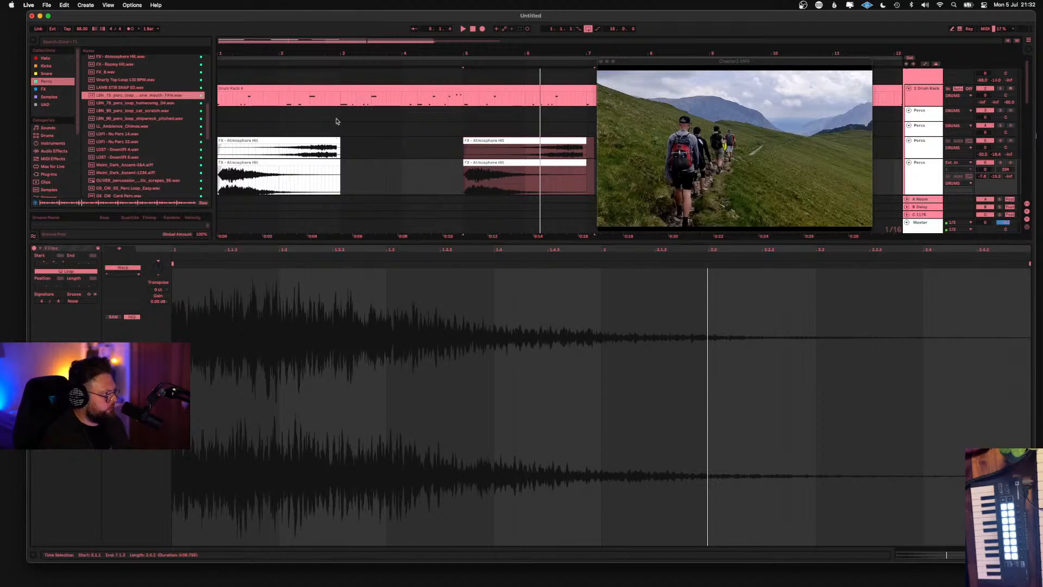
# Audition the OS_LC percussion loops and place the Perc Loop_Dust sample at bar 1 on the empty Perc track above the Atmosphere Hits
pyautogui.scroll(-3, 123, 143)
pyautogui.click(152, 152)
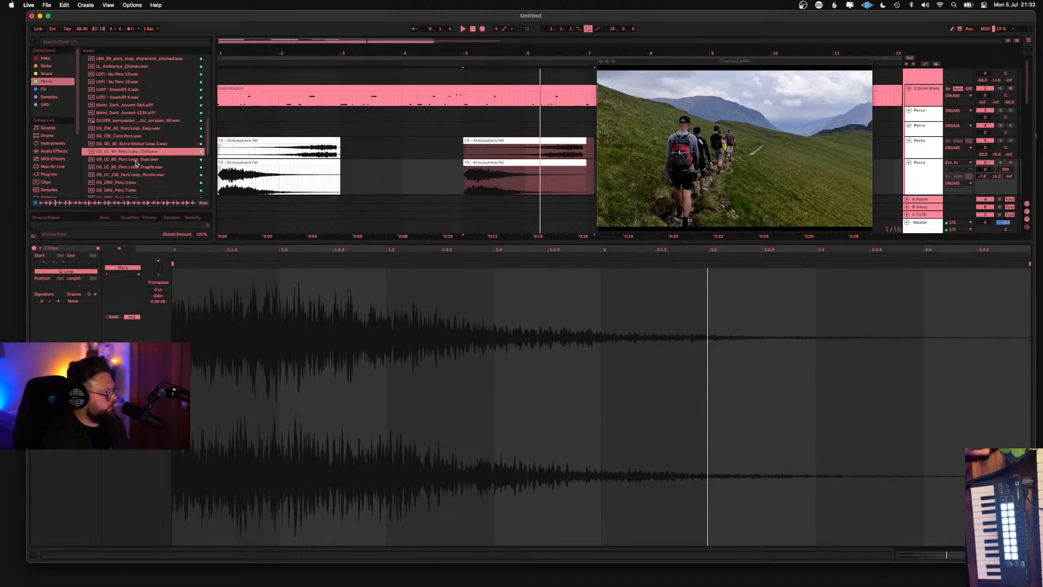
pyautogui.click(135, 160)
pyautogui.scroll(-2, 159, 168)
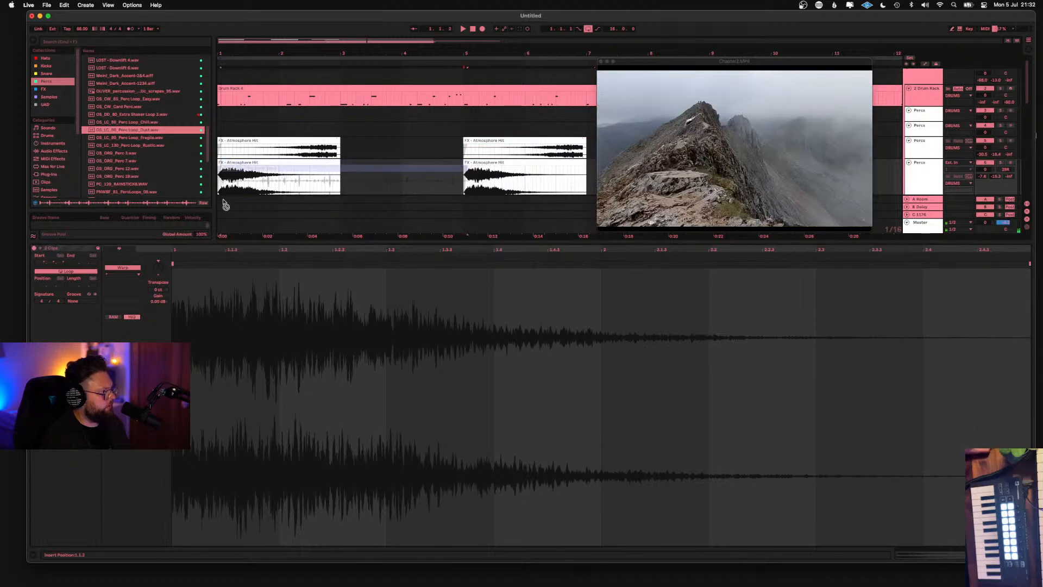
pyautogui.scroll(-5, 222, 203)
pyautogui.scroll(5, 224, 202)
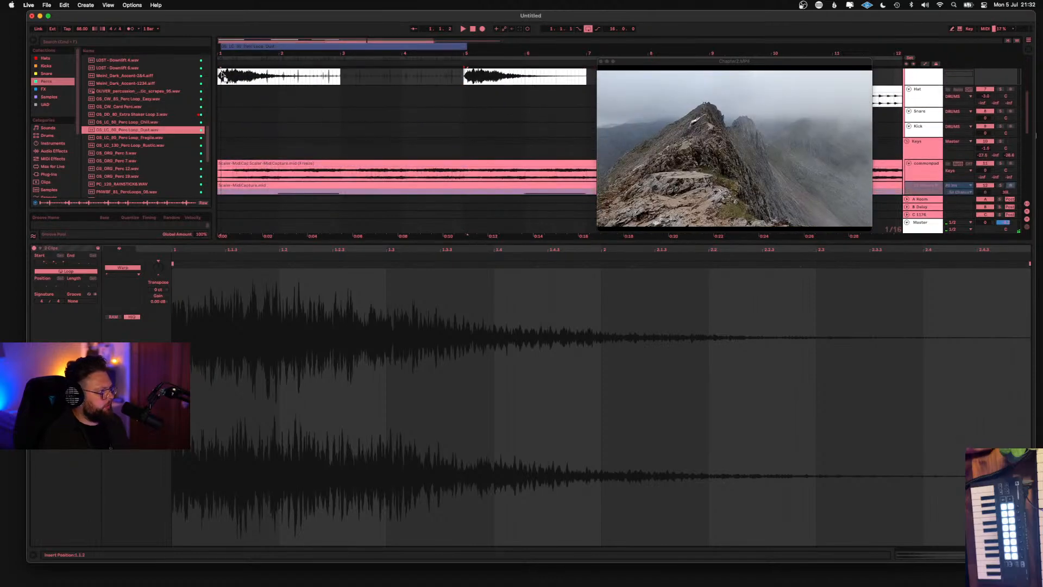
pyautogui.moveTo(225, 67); pyautogui.dragTo(224, 123)
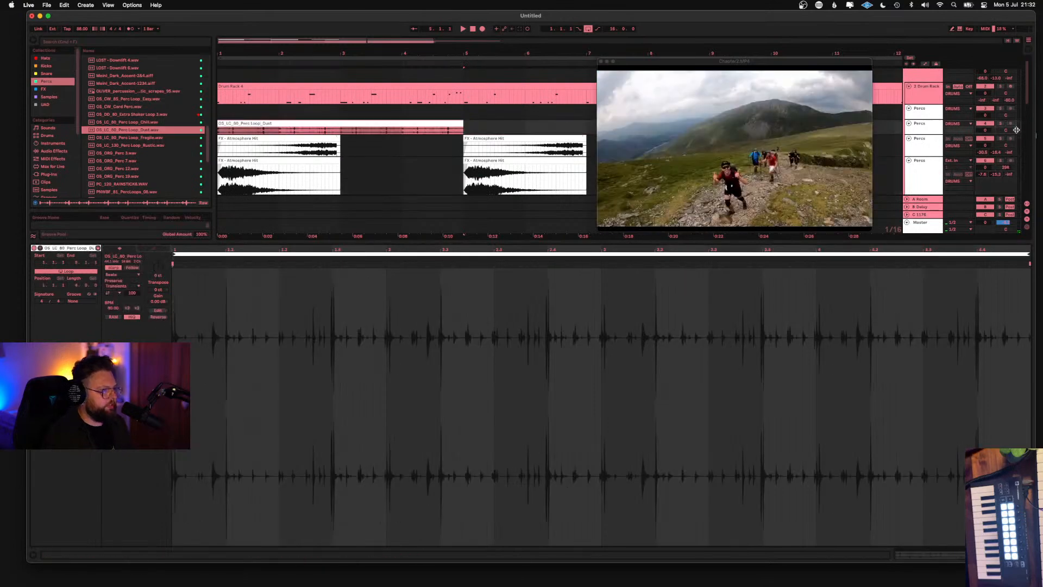
# Pan the Dust loop's soloed Perc track to the right and transpose the clip down, checking it in playback
pyautogui.moveTo(1016, 130); pyautogui.dragTo(1015, 124)
pyautogui.press('space')
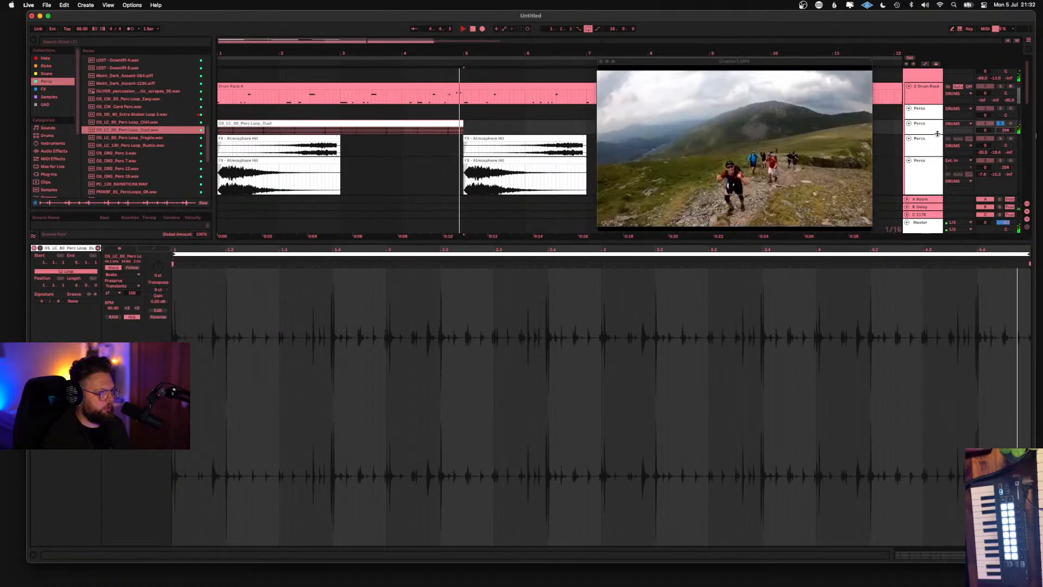
pyautogui.moveTo(939, 132); pyautogui.dragTo(940, 139)
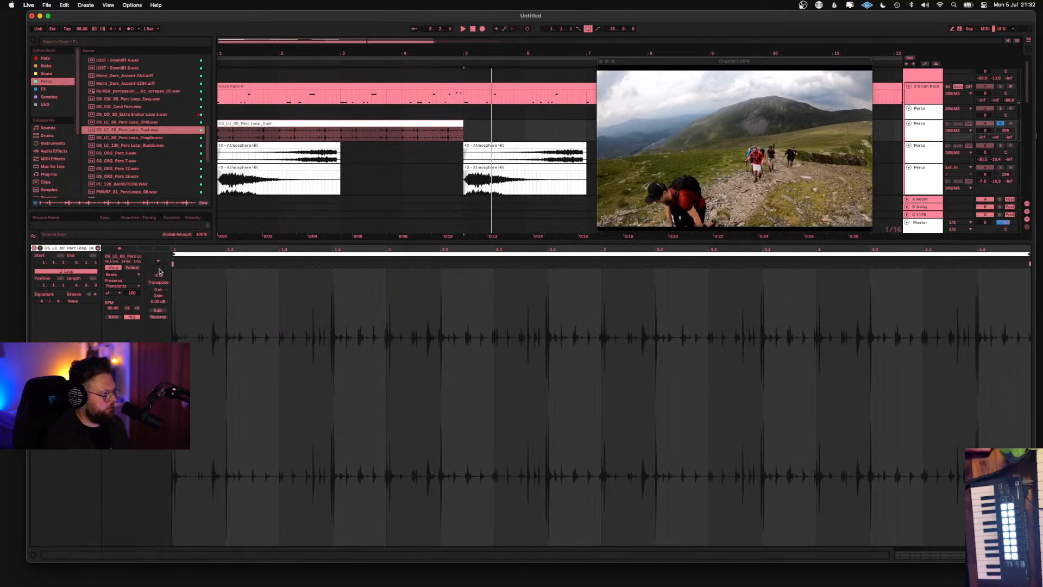
pyautogui.press('space')
pyautogui.moveTo(159, 270); pyautogui.dragTo(160, 275)
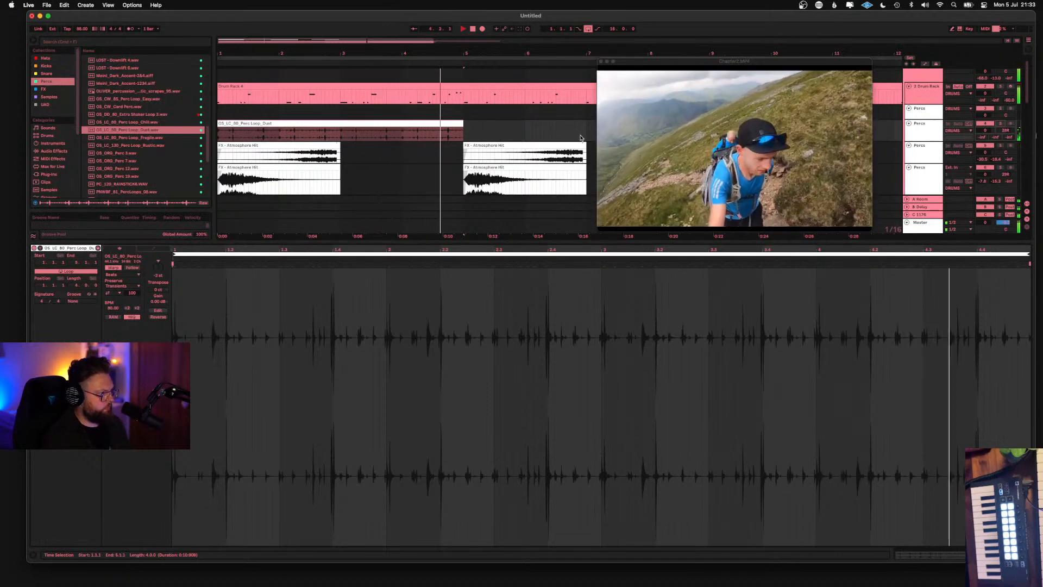
# Duplicate the Dust loop three times to fill the Perc track up to bar 17, moving the video window out of the way
pyautogui.click(442, 125)
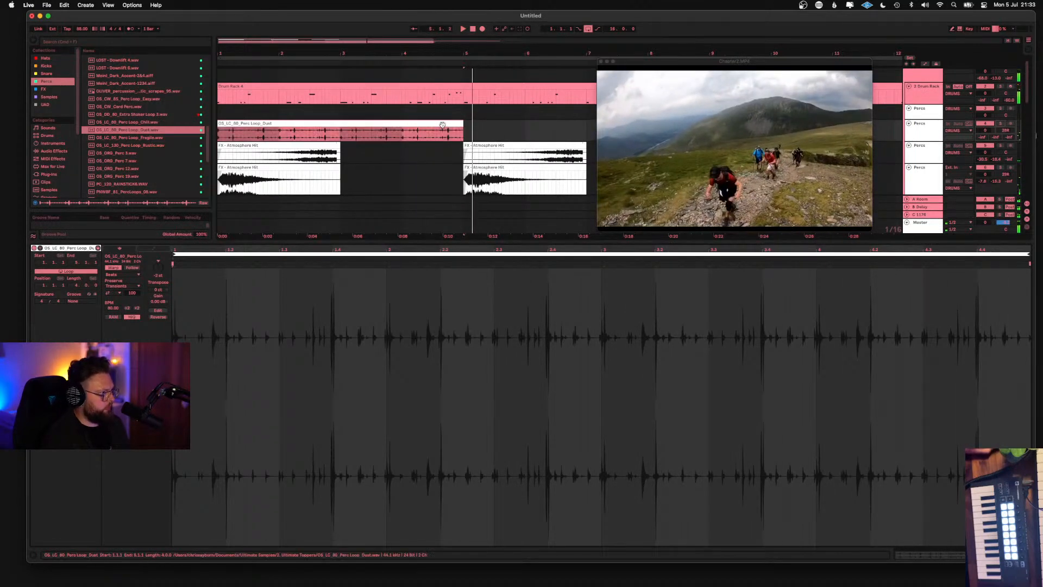
pyautogui.press('super+d')
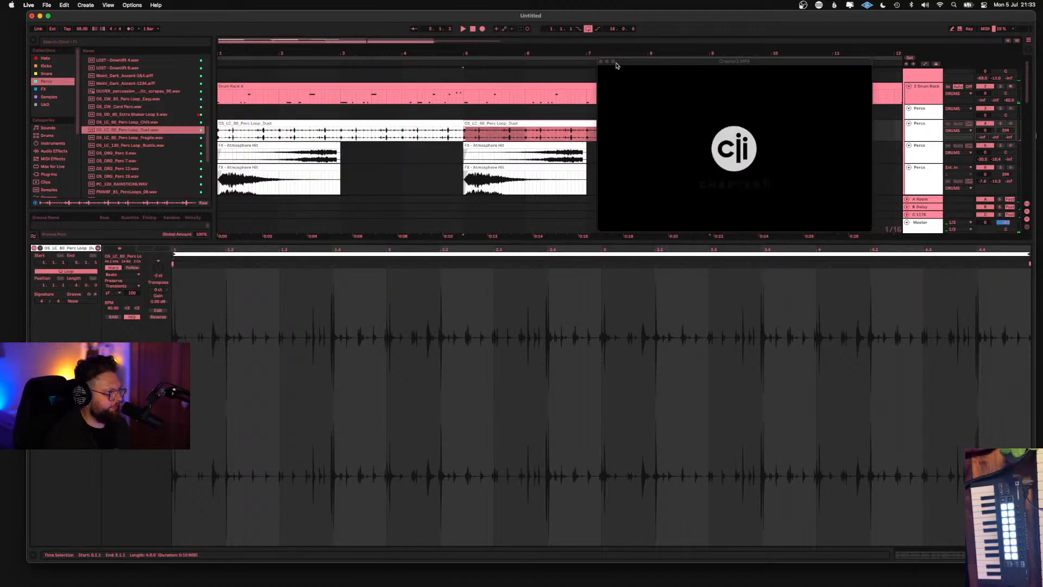
pyautogui.moveTo(617, 65); pyautogui.dragTo(722, 174)
pyautogui.press('super+d')
pyautogui.press('super+d')
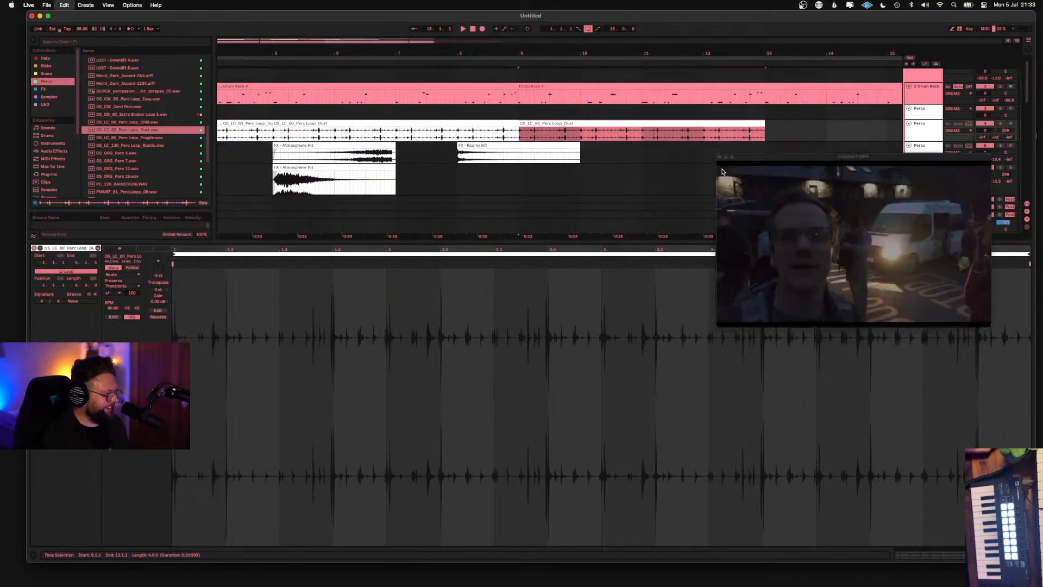
pyautogui.hscroll(-10, 491, 177)
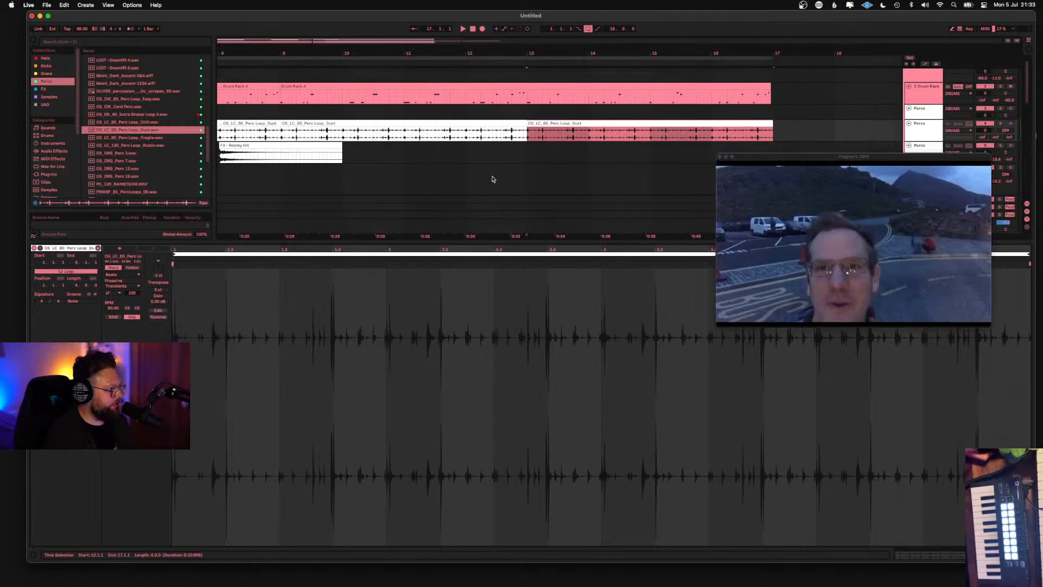
# Play the arrangement from bar 1 with the Dust loop and review the keys, bass and EZkeys tracks
pyautogui.press('space')
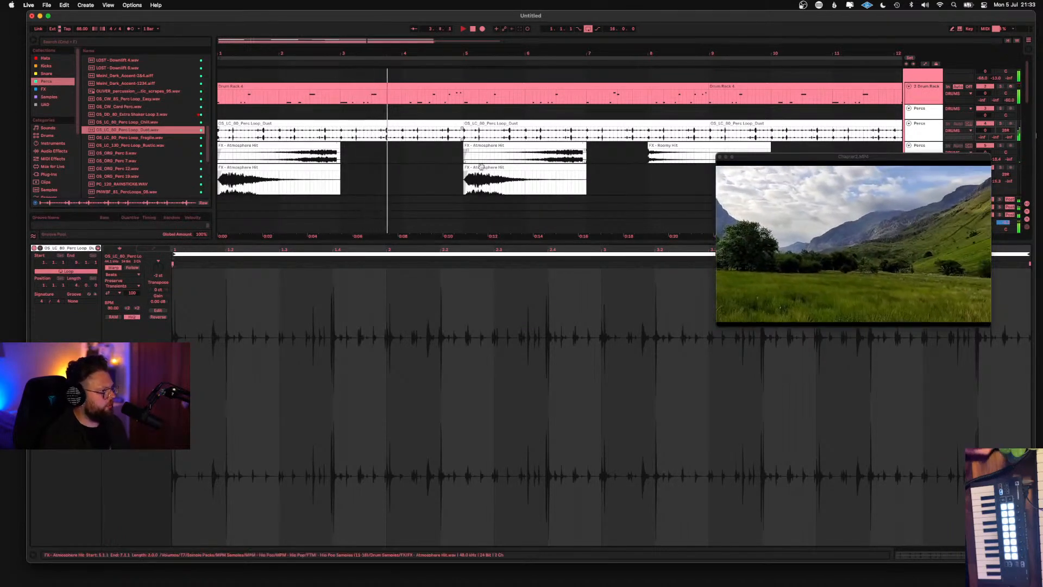
pyautogui.scroll(-6, 501, 174)
pyautogui.scroll(-2, 501, 174)
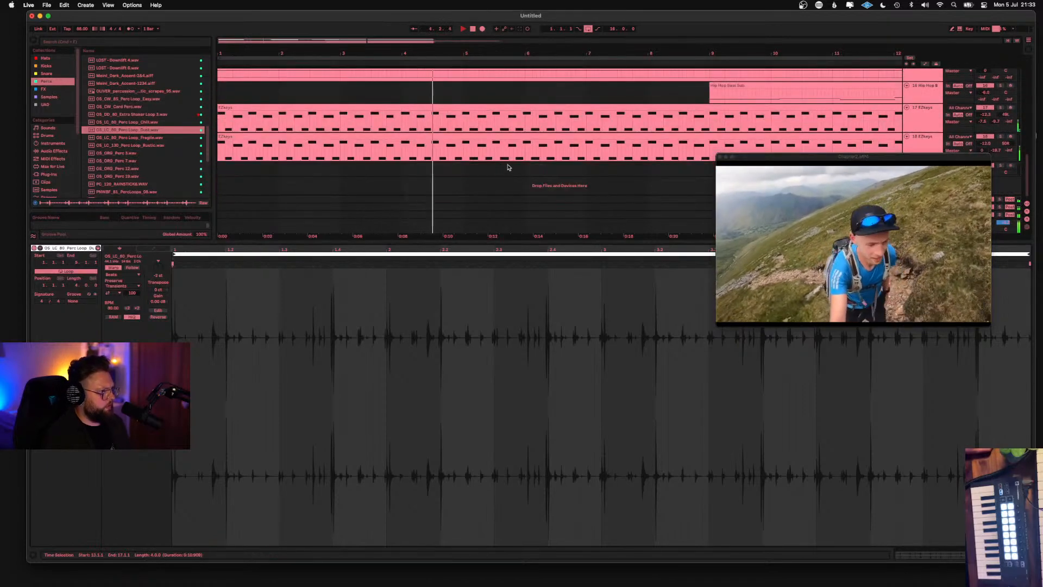
pyautogui.scroll(4, 717, 149)
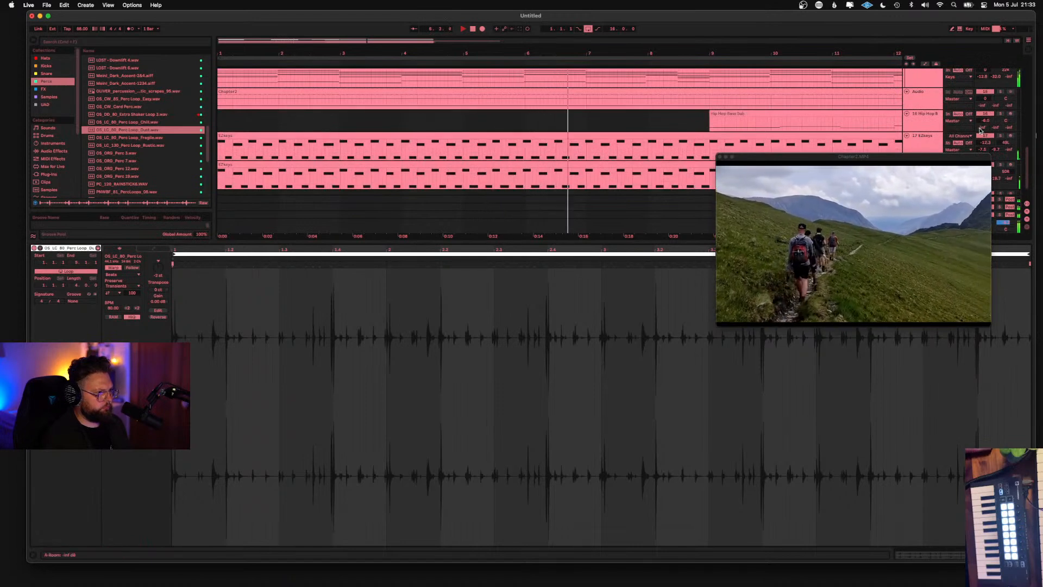
pyautogui.scroll(2, 961, 131)
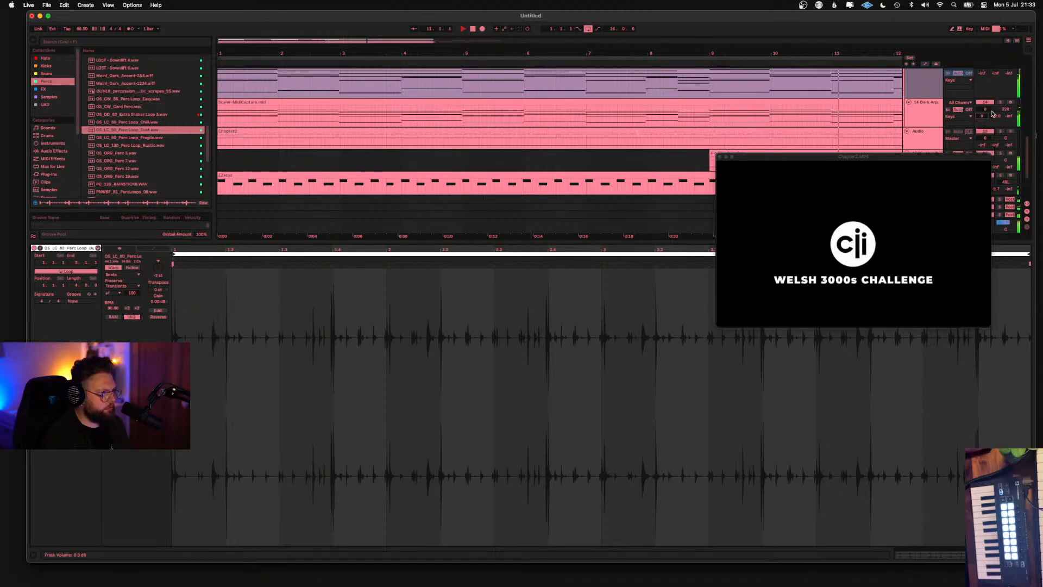
# Solo the Dark Arp, Hip Hop Bass, EZkeys and Perc tracks during playback, moving the video window clear of the arrangement
pyautogui.moveTo(901, 157); pyautogui.dragTo(649, 125)
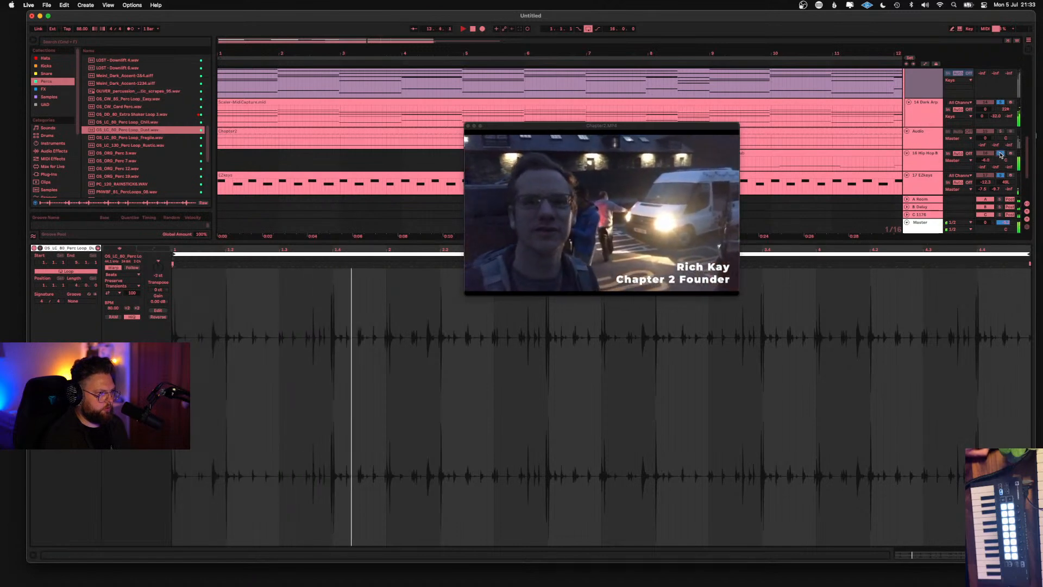
pyautogui.scroll(-1, 1005, 174)
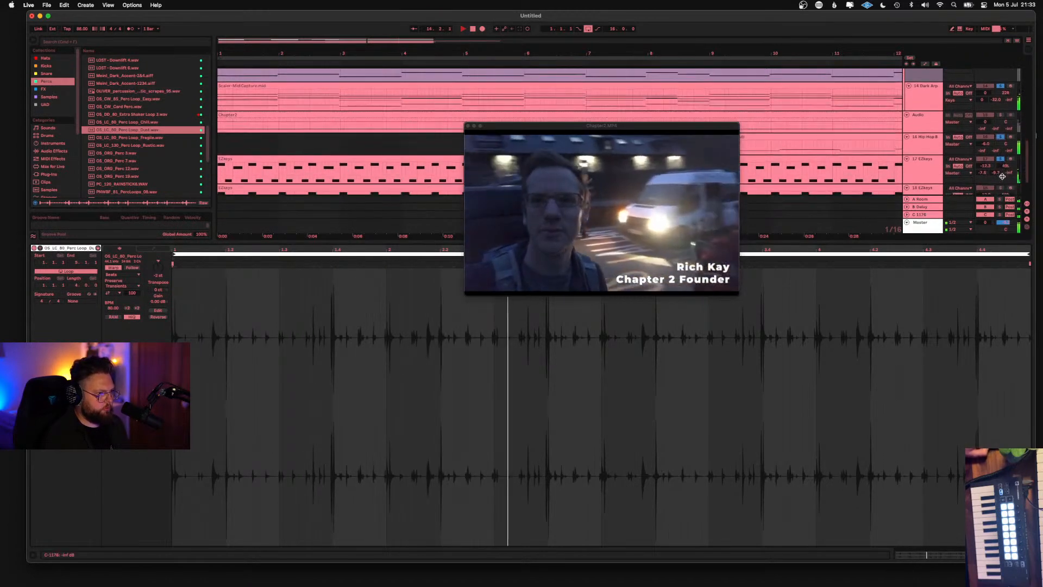
pyautogui.scroll(-3, 1000, 173)
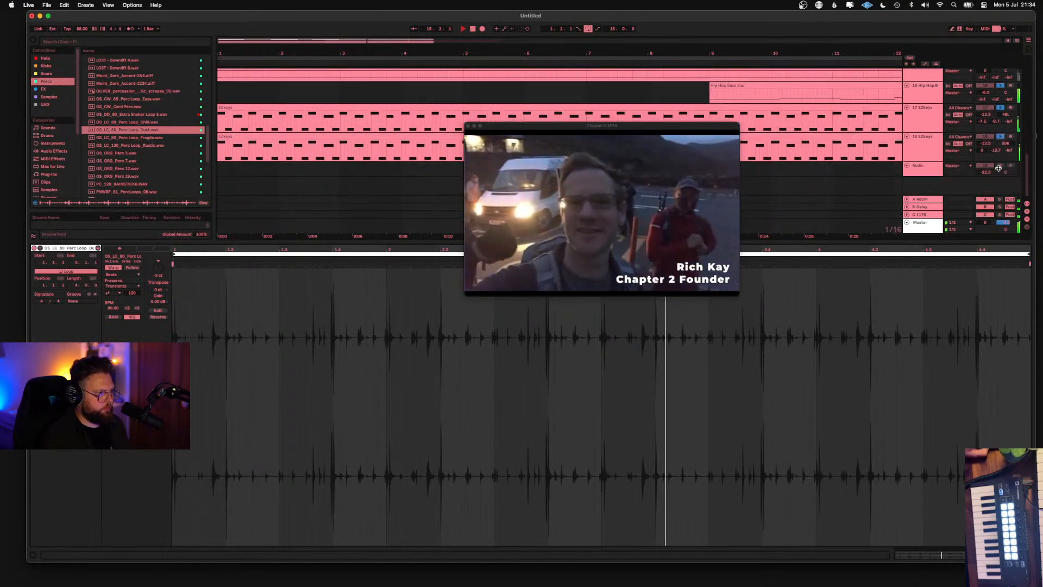
pyautogui.scroll(5, 999, 170)
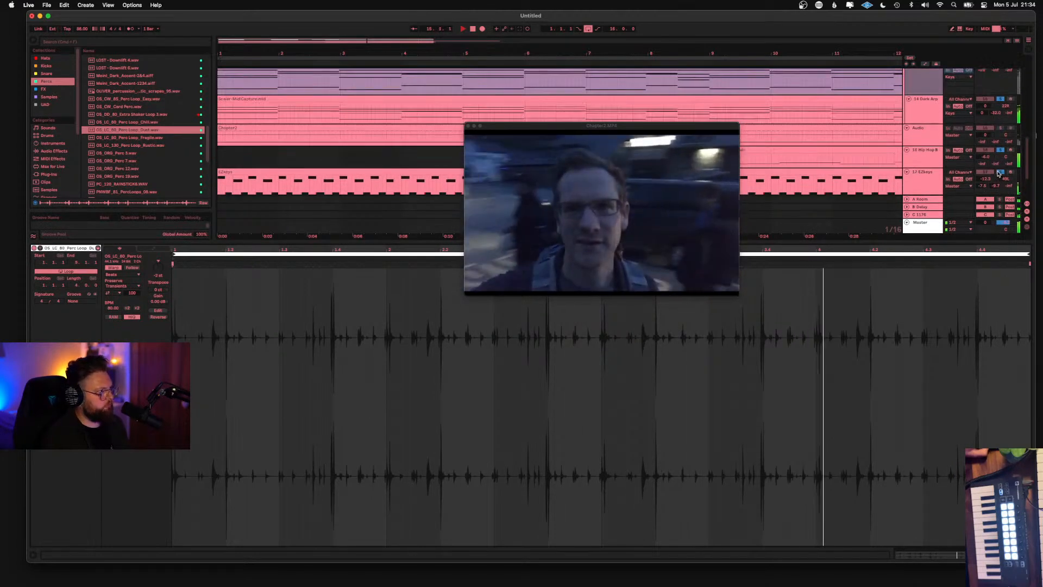
pyautogui.scroll(8, 996, 175)
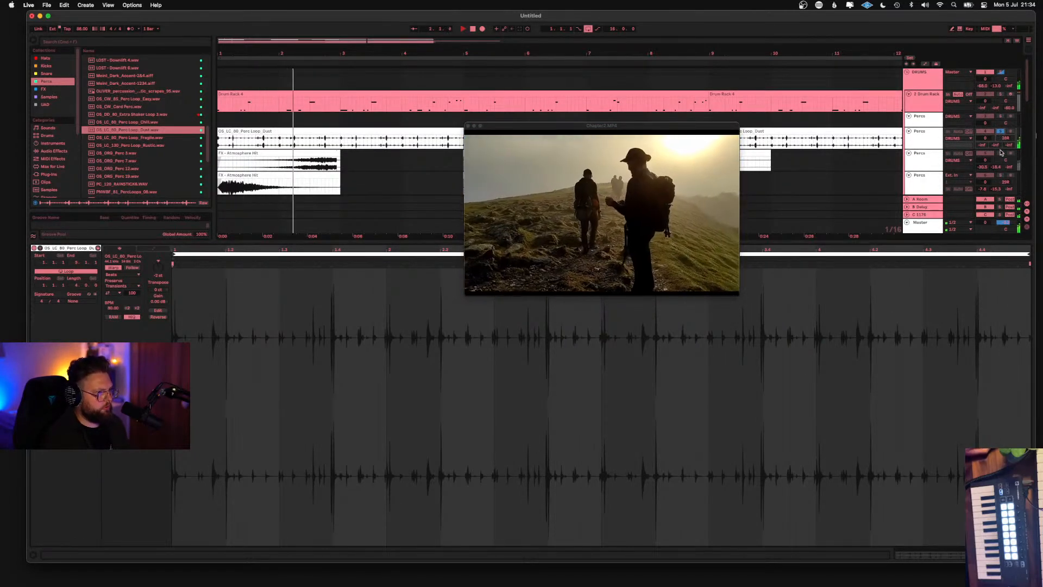
pyautogui.scroll(-2, 855, 160)
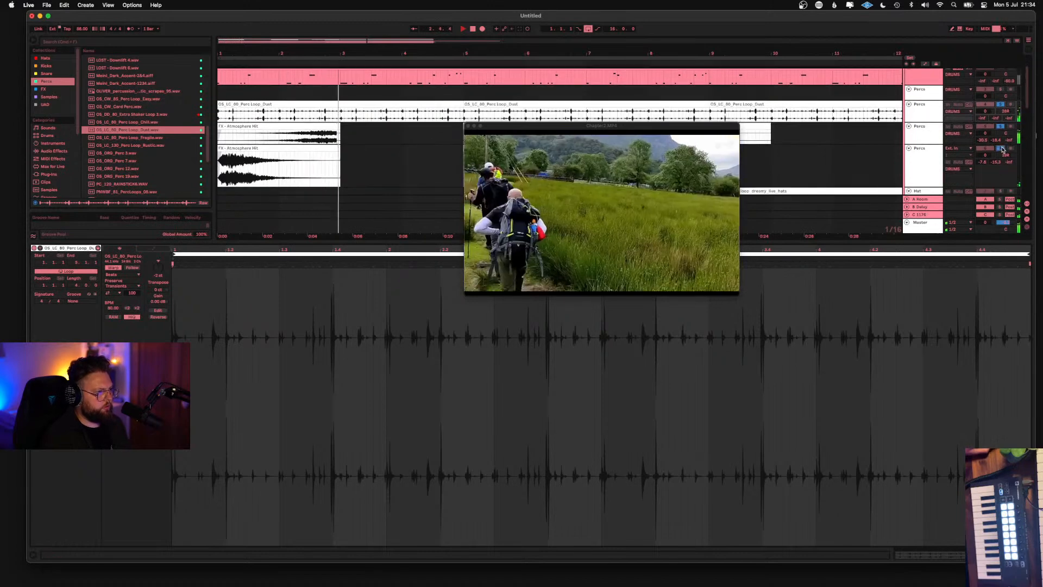
pyautogui.moveTo(658, 129); pyautogui.dragTo(662, 268)
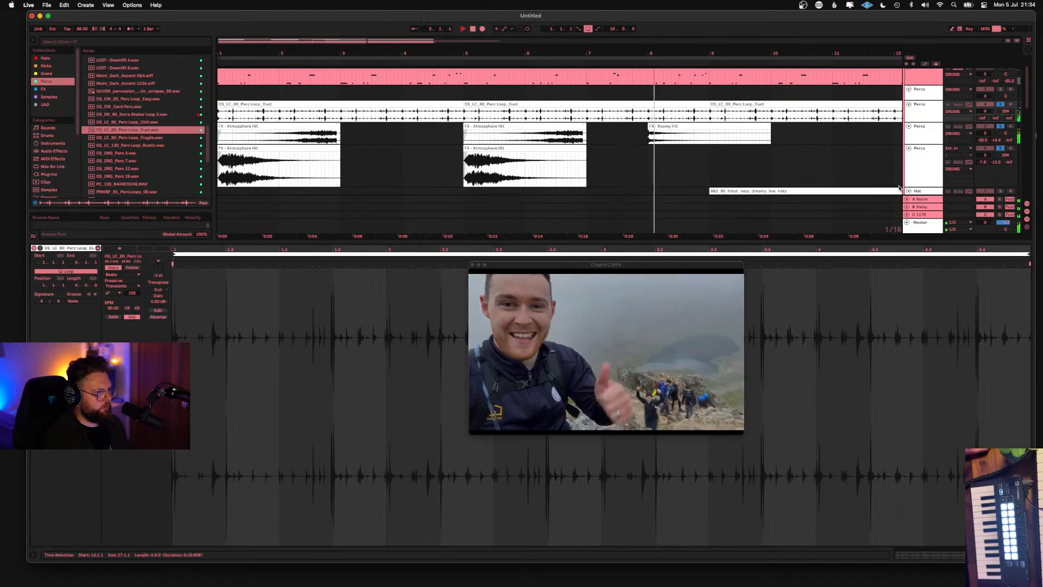
# Delete the Roomy Hit clip at bar 8 and duplicate the Atmosphere Hit section from bars 1–8 to start at bar 9
pyautogui.click(678, 124)
pyautogui.press('Delete')
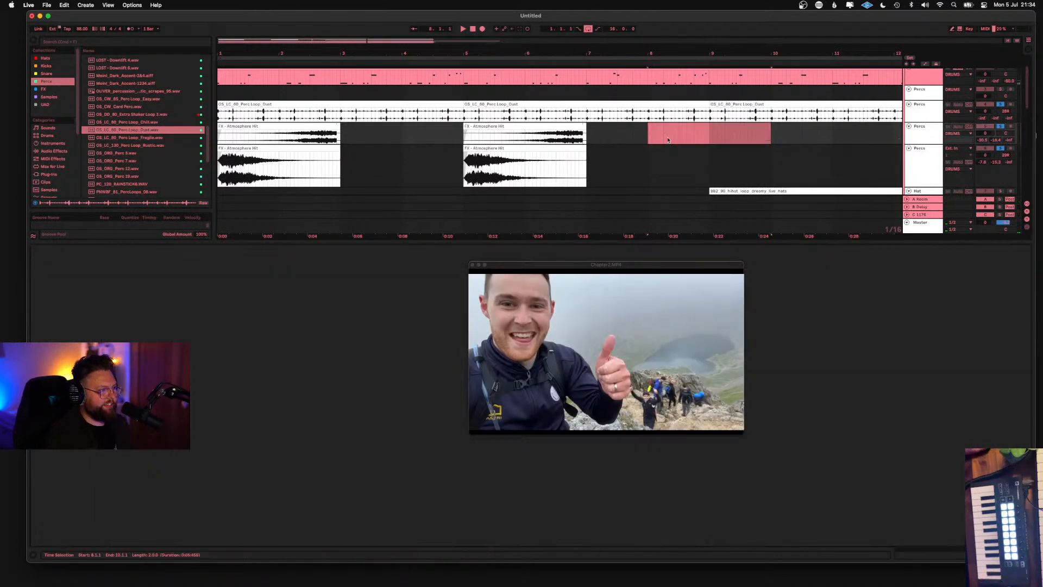
pyautogui.click(648, 141)
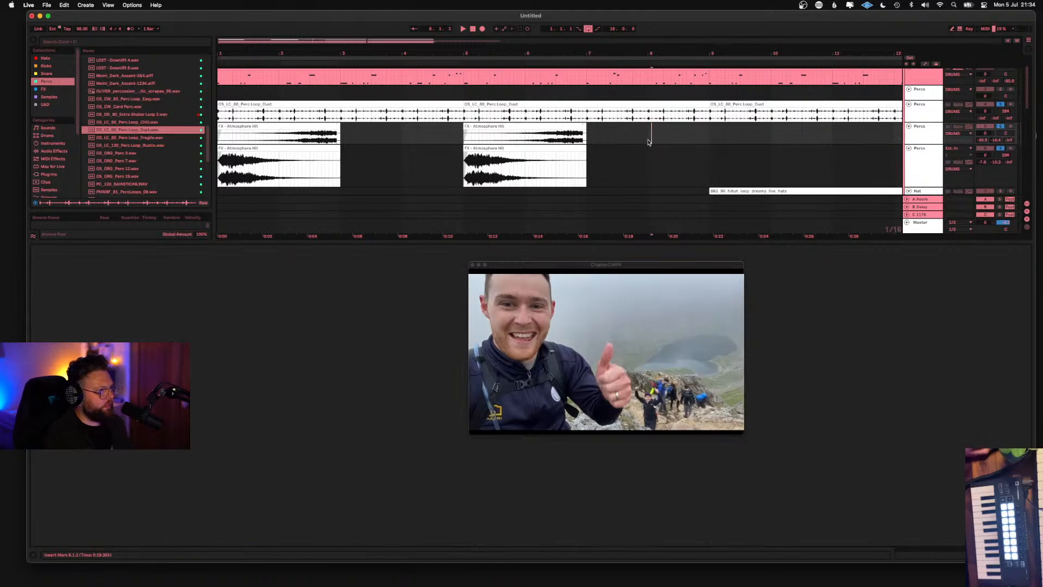
pyautogui.moveTo(709, 129); pyautogui.dragTo(156, 147)
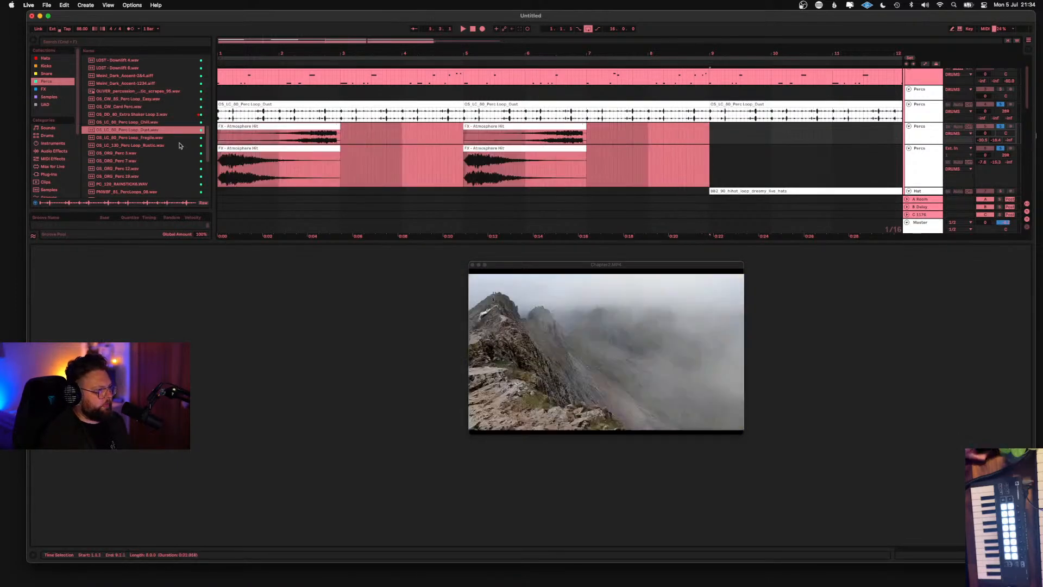
pyautogui.hotkey('ctrl', 'd')
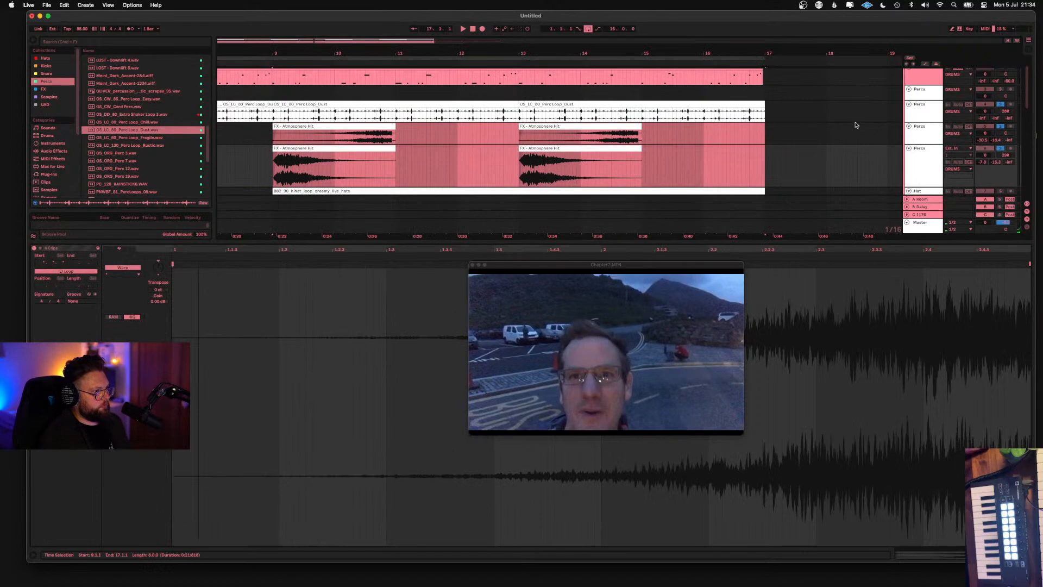
# Open the Dark Arp track's device chain in an enlarged arrangement view
pyautogui.scroll(-3, 934, 161)
pyautogui.scroll(-5, 932, 160)
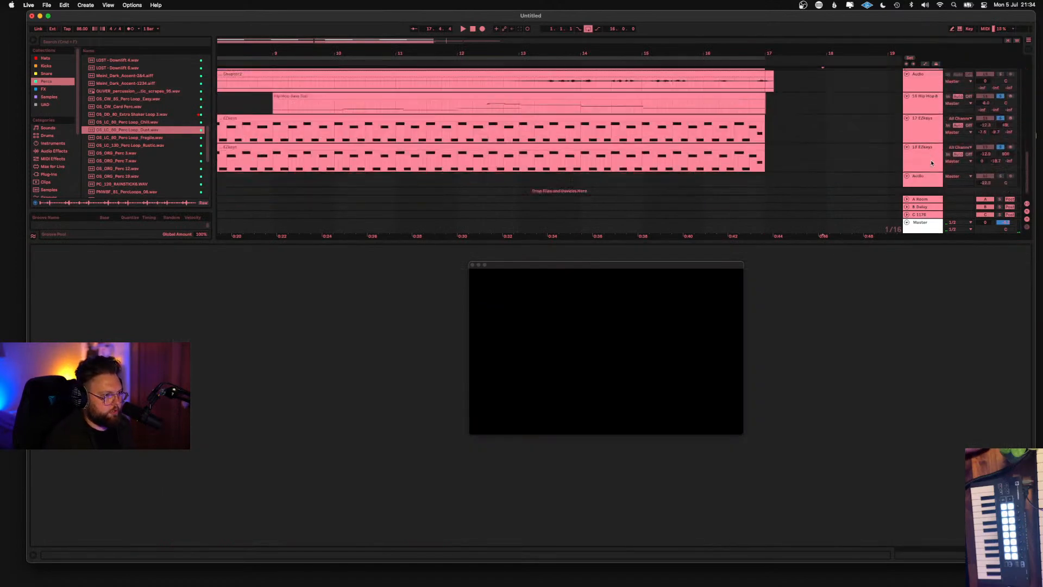
pyautogui.scroll(2, 930, 161)
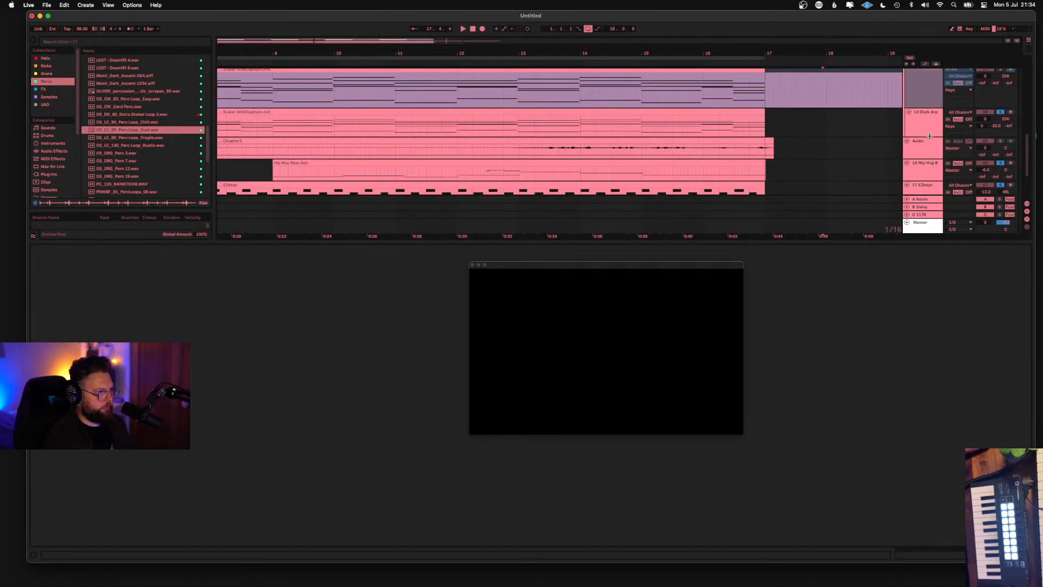
pyautogui.click(930, 136)
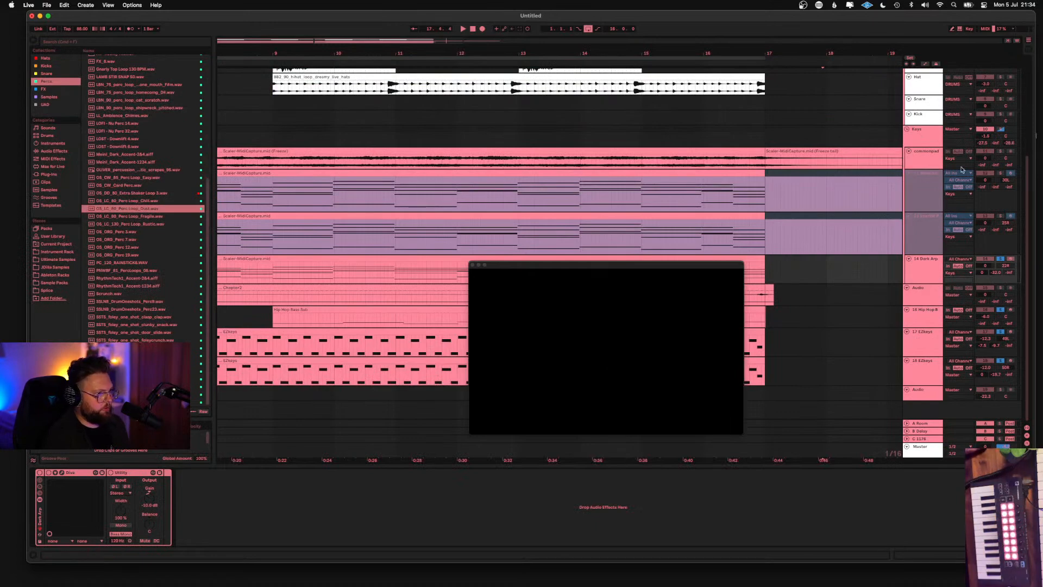
# Delete the lower-octave notes throughout the Dark Arp's MIDI clip and play the remaining upper notes
pyautogui.doubleClick(305, 259)
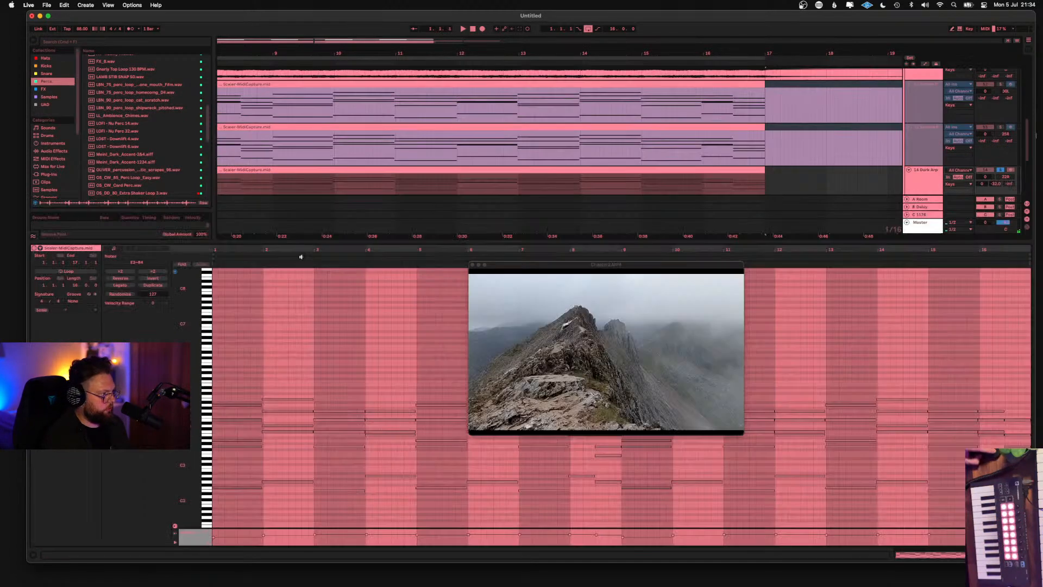
pyautogui.click(332, 350)
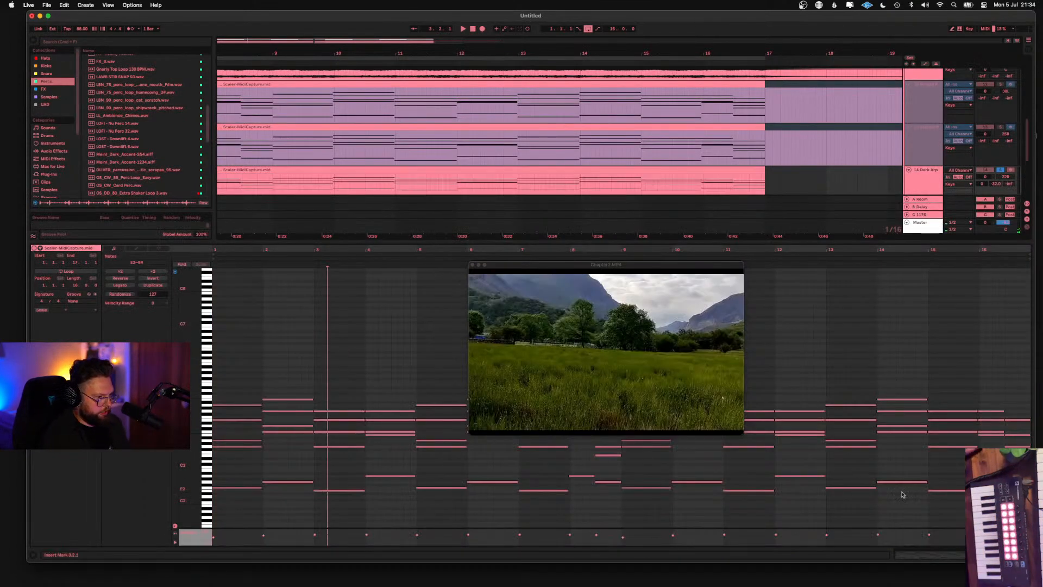
pyautogui.moveTo(1011, 512); pyautogui.dragTo(218, 436)
pyautogui.press('Delete')
pyautogui.press('space')
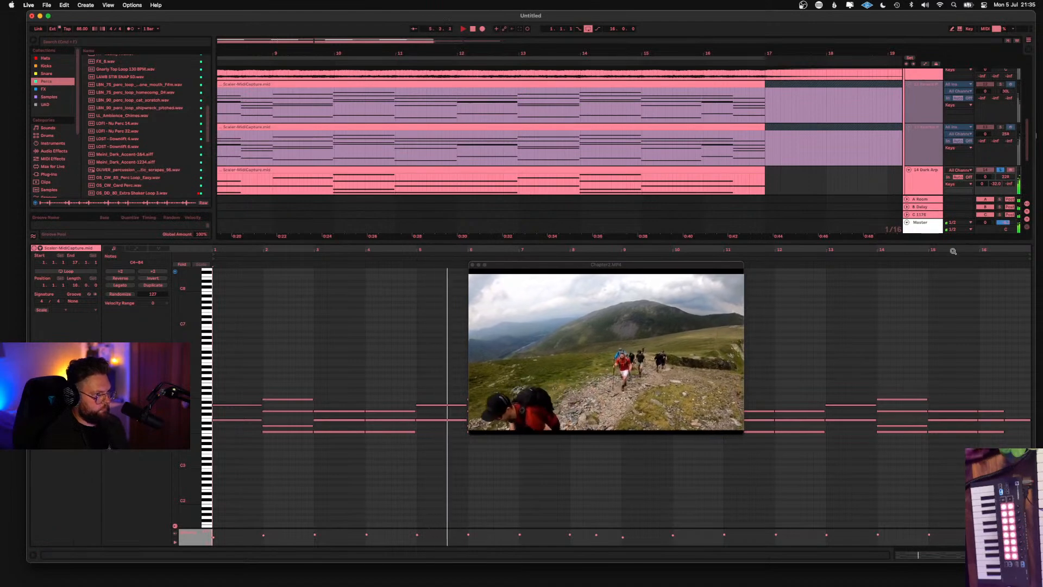
# Quantize all note starts in the upper EZkeys clip to 1/16, moving the video window off the quantize settings
pyautogui.scroll(-3, 889, 189)
pyautogui.click(926, 181)
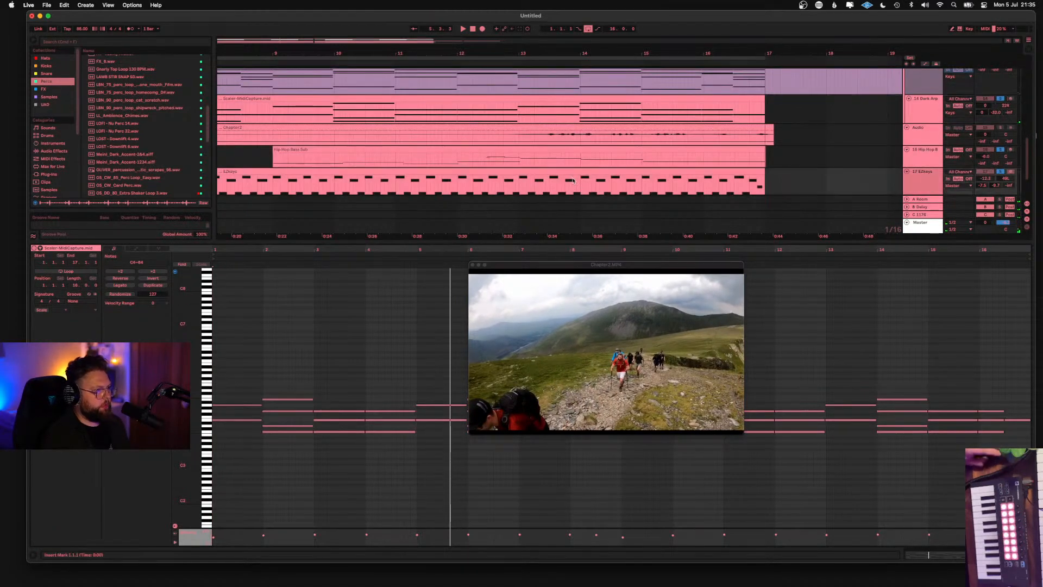
pyautogui.click(568, 172)
pyautogui.hotkey('ctrl', 'a')
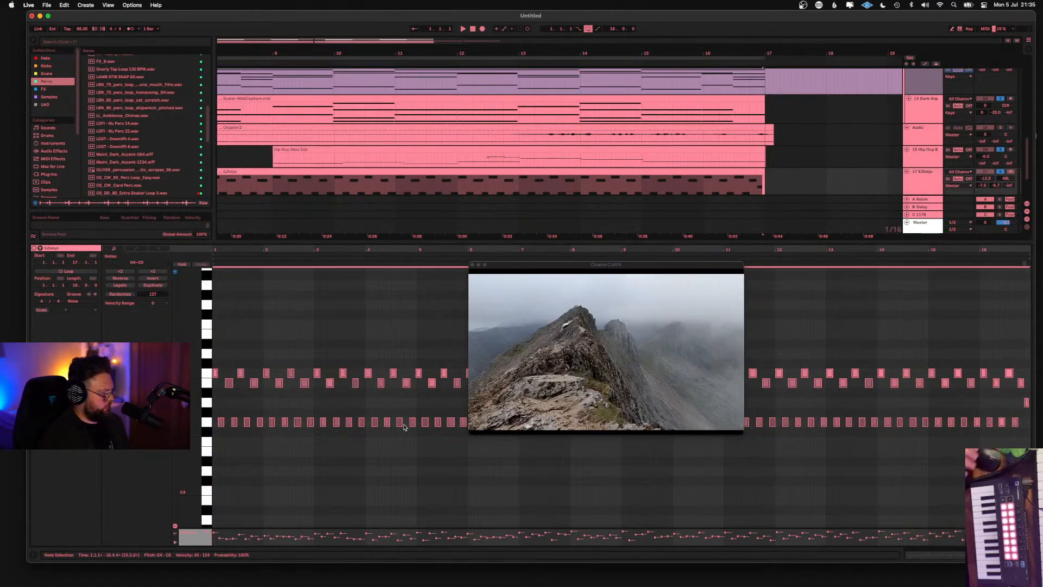
pyautogui.press('shift+super+u')
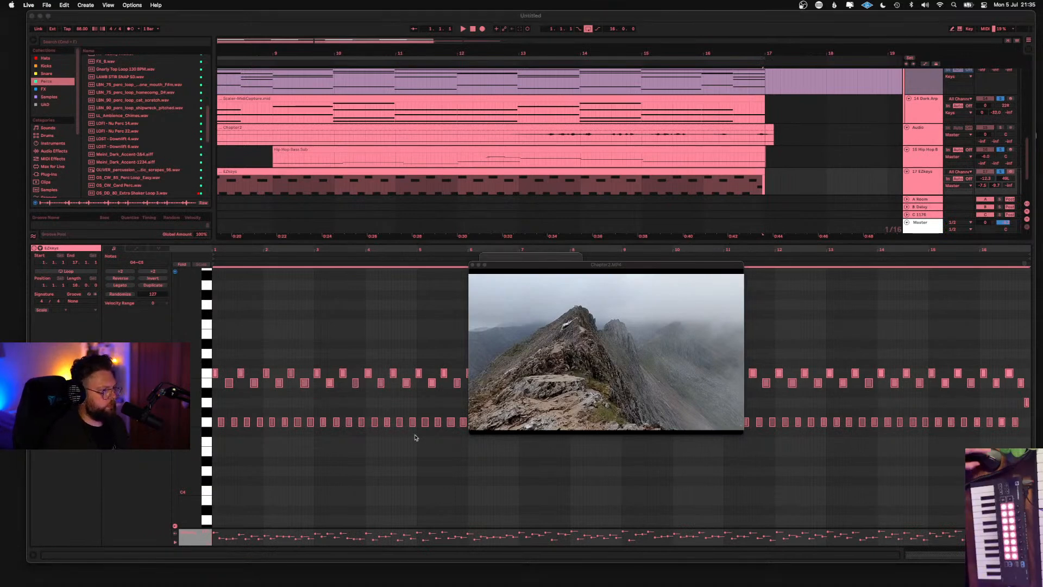
pyautogui.moveTo(617, 261); pyautogui.dragTo(831, 121)
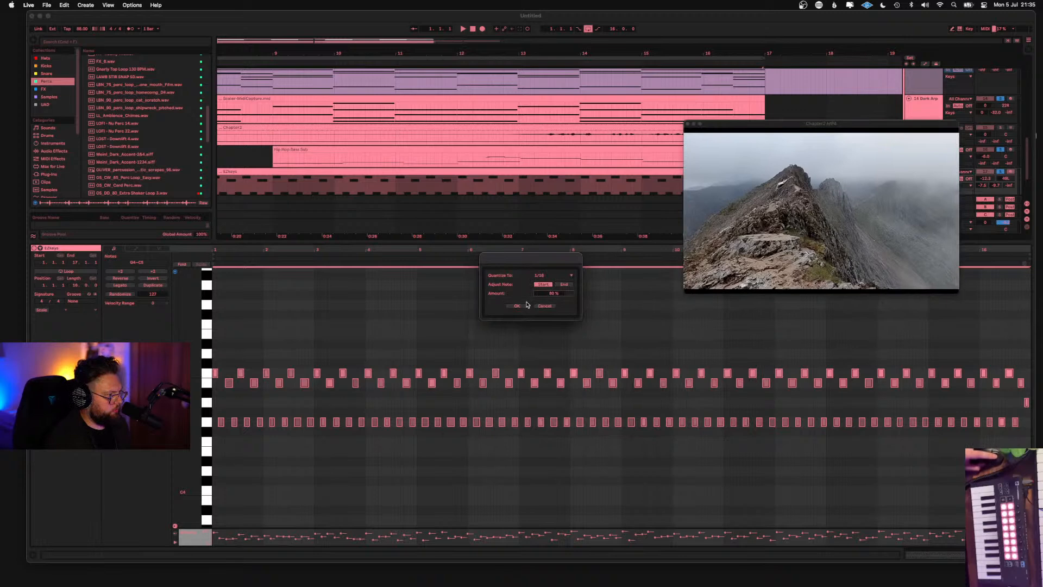
pyautogui.click(519, 306)
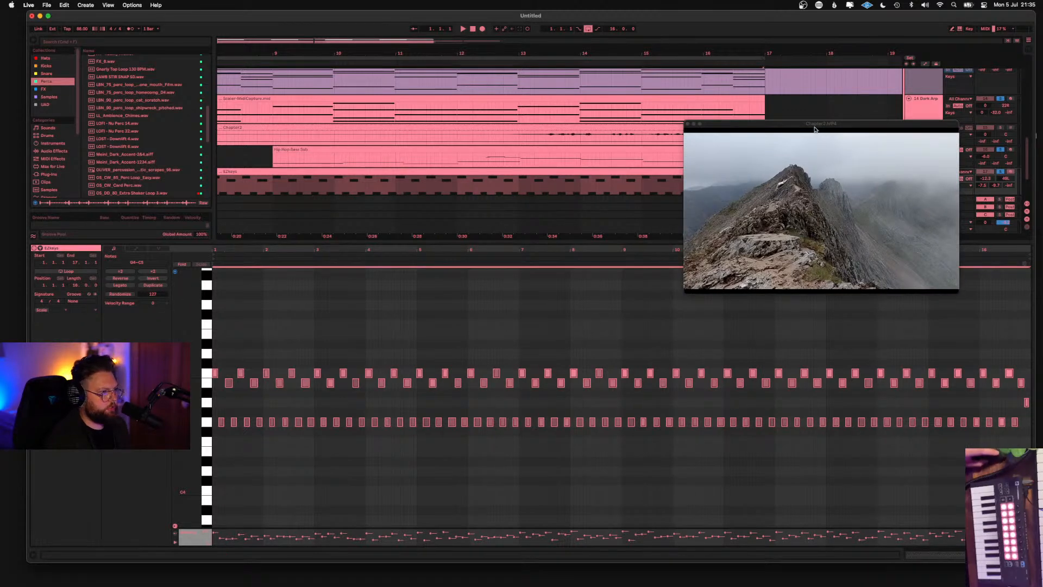
# Move the video window clear of the tracks, quantize the upper EZkeys clip to 1/16 once more and play it
pyautogui.moveTo(814, 130); pyautogui.dragTo(824, 281)
pyautogui.click(917, 180)
pyautogui.press('super+d')
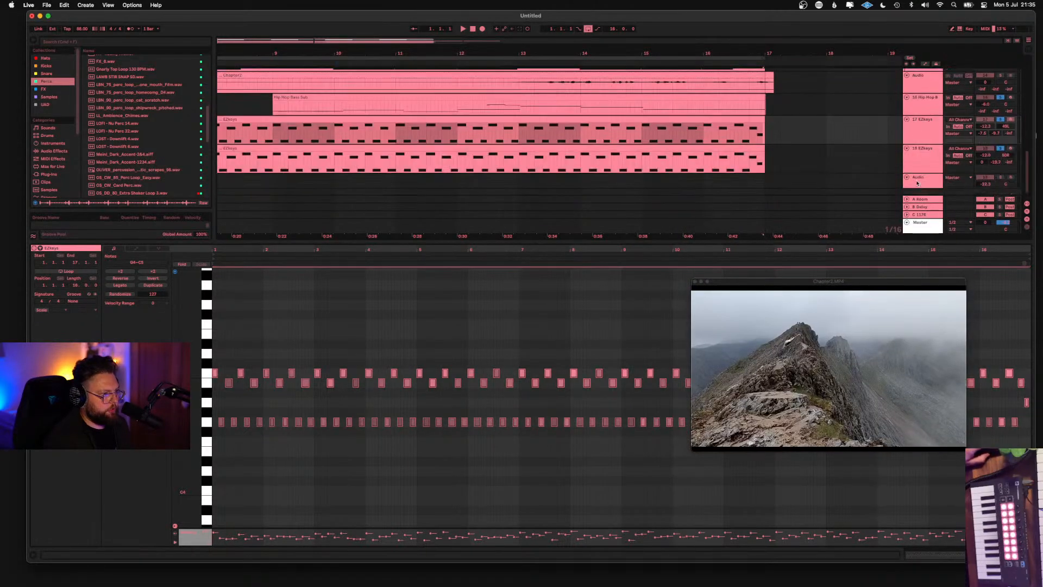
pyautogui.click(470, 362)
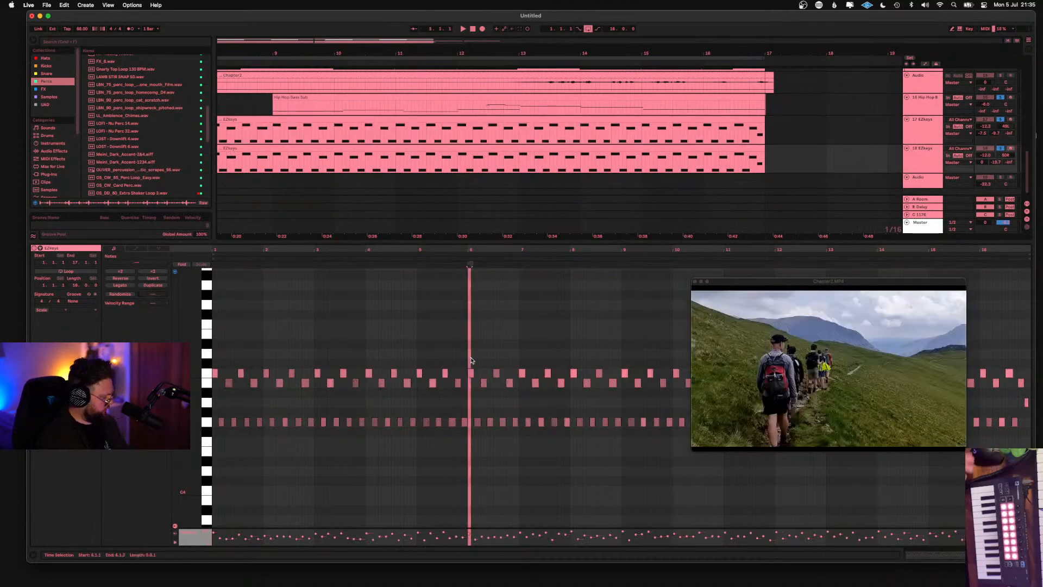
pyautogui.press('super+a')
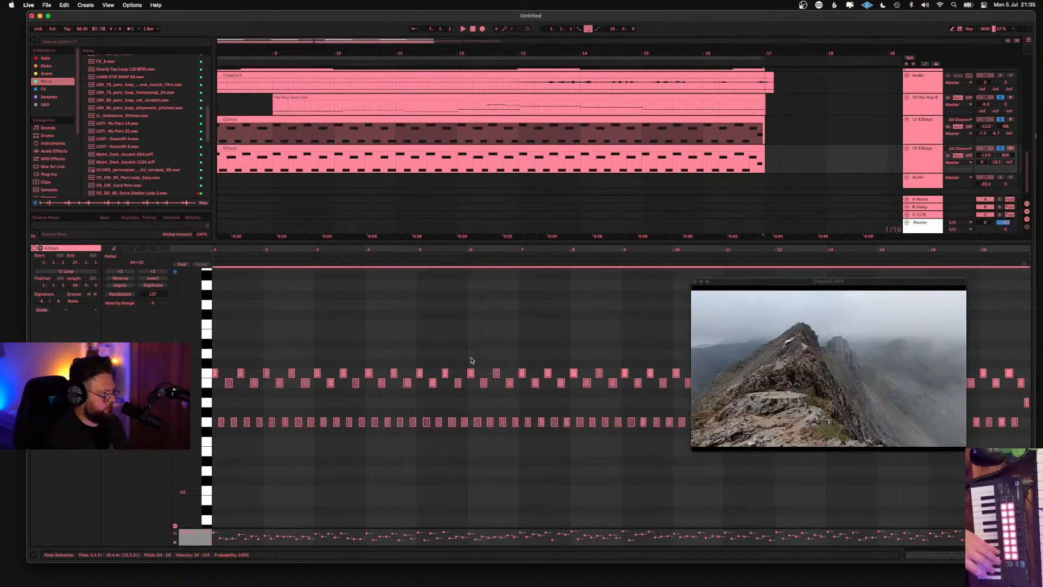
pyautogui.press('super+shift+u')
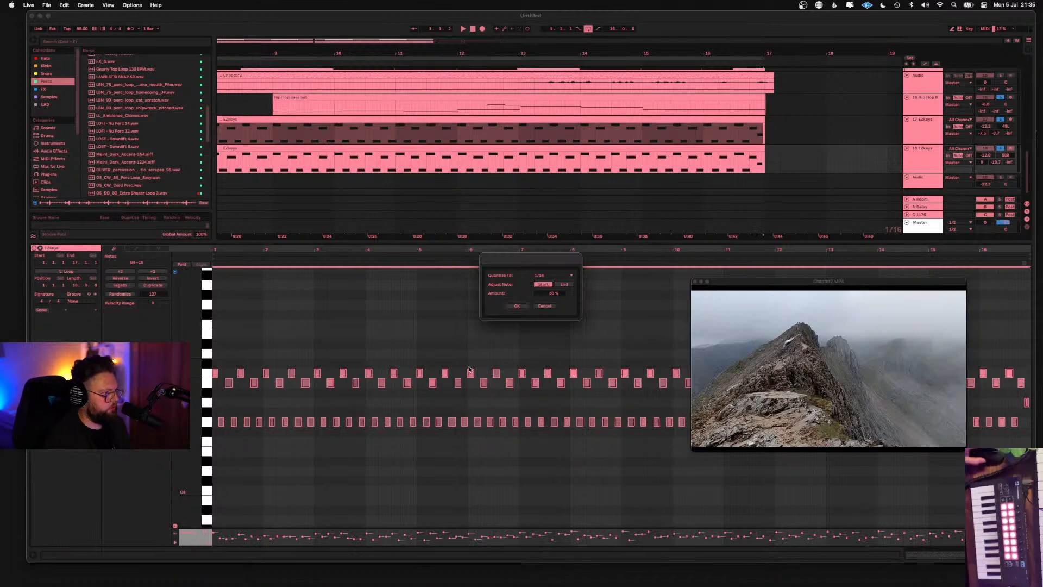
pyautogui.click(517, 306)
pyautogui.press('space')
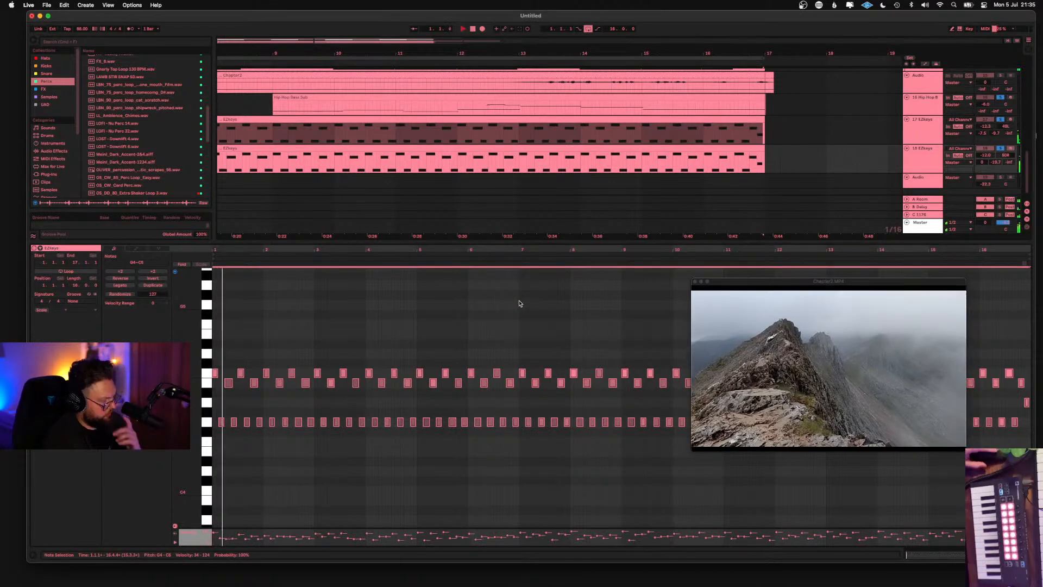
# Quantize all note starts in the lower EZkeys clip to 1/16
pyautogui.click(722, 150)
pyautogui.click(475, 492)
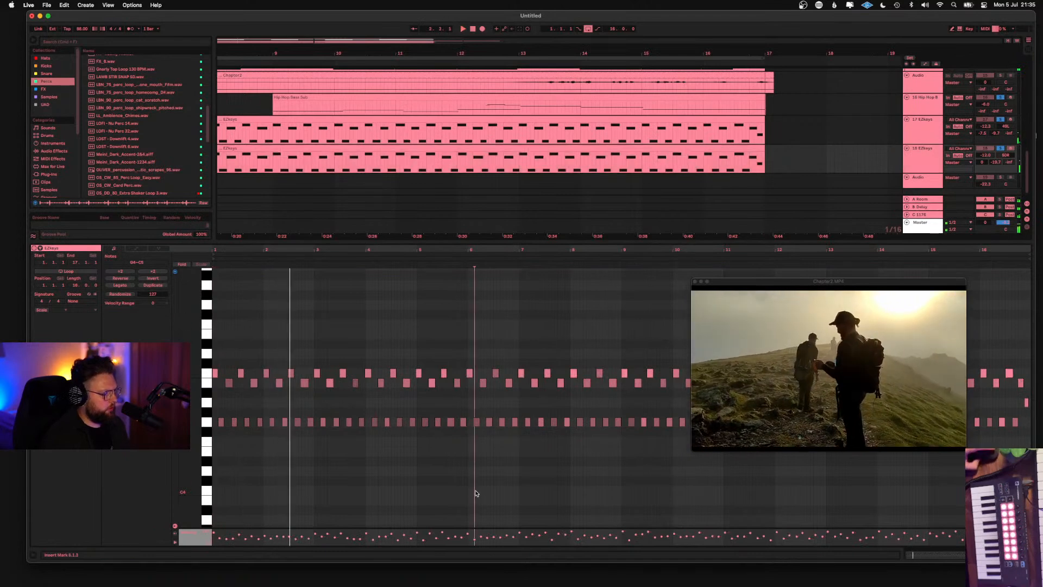
pyautogui.press('super+a')
pyautogui.press('super+shift+u')
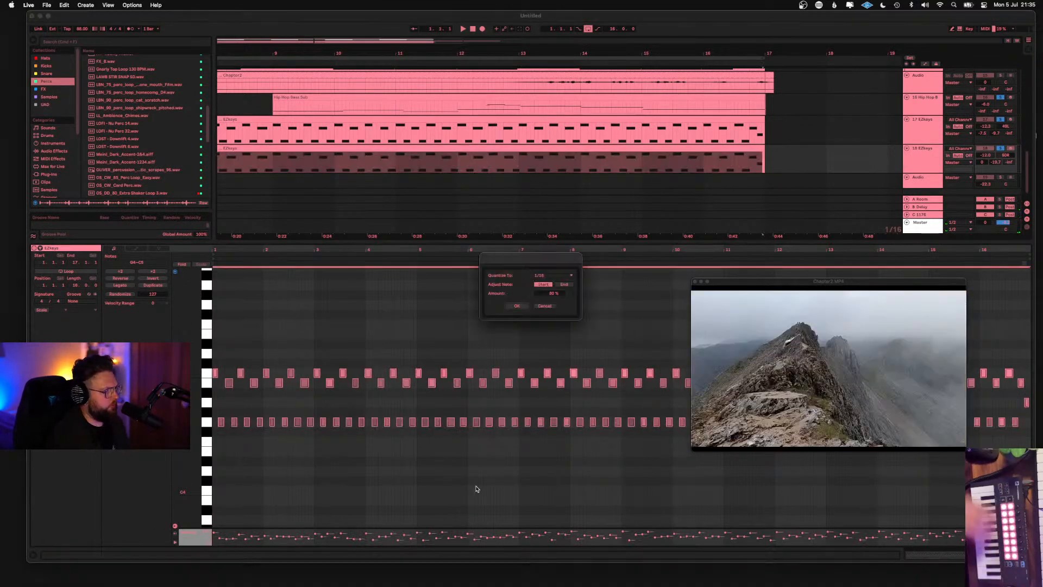
pyautogui.click(524, 307)
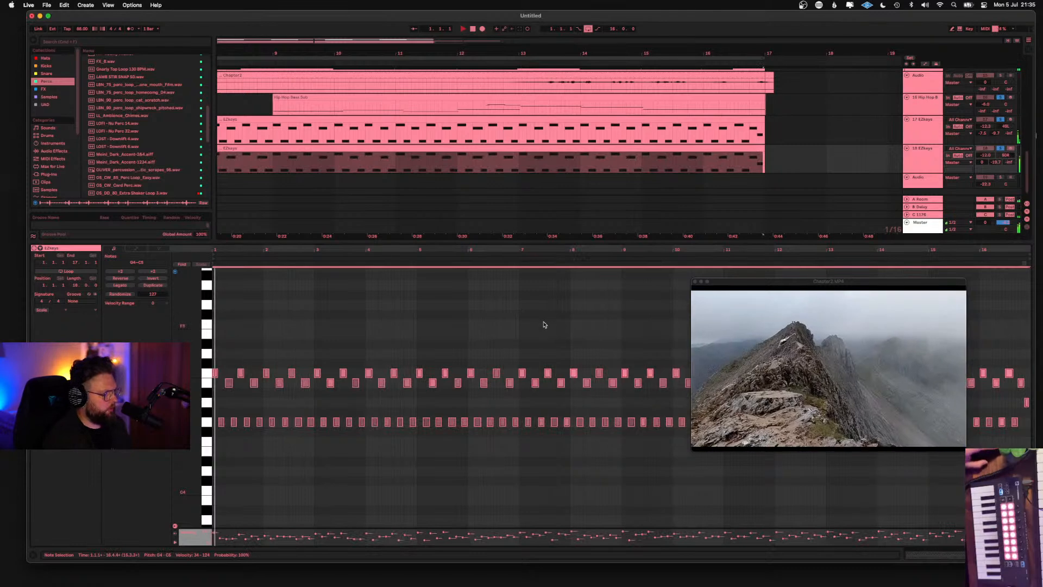
# Close the video window and audition percussion samples over playback, including the rainsticks, PercLoops and RhythmTech1 accent loops
pyautogui.click(696, 282)
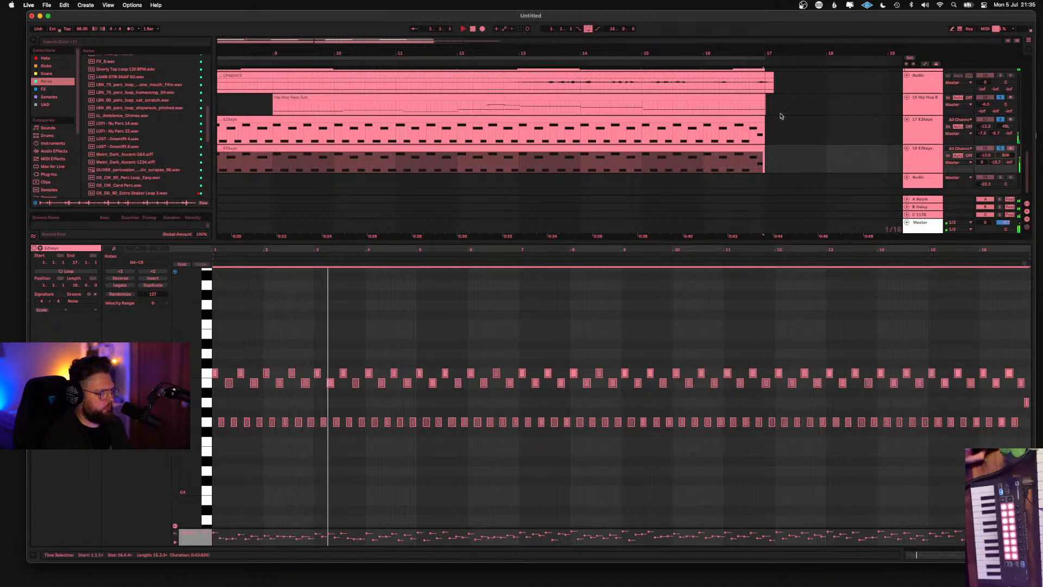
pyautogui.scroll(-5, 167, 107)
pyautogui.click(163, 90)
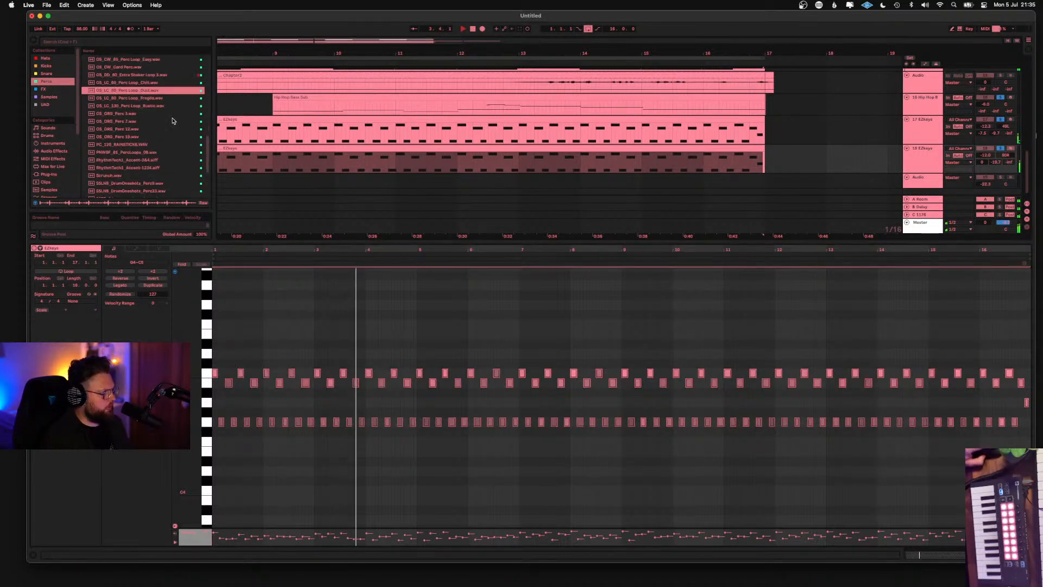
pyautogui.click(132, 122)
pyautogui.click(131, 160)
pyautogui.click(129, 144)
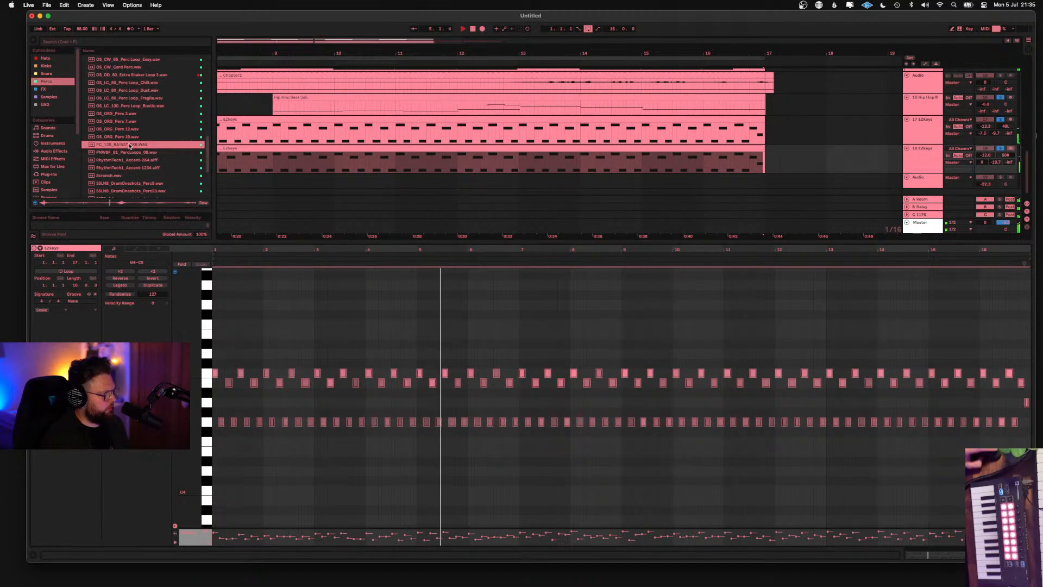
pyautogui.scroll(-3, 144, 143)
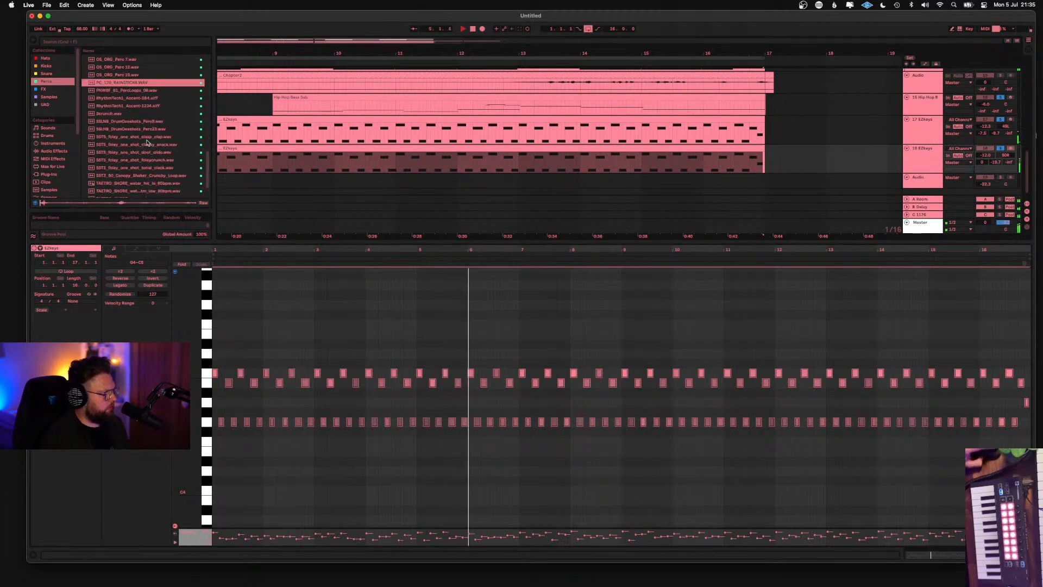
pyautogui.click(137, 92)
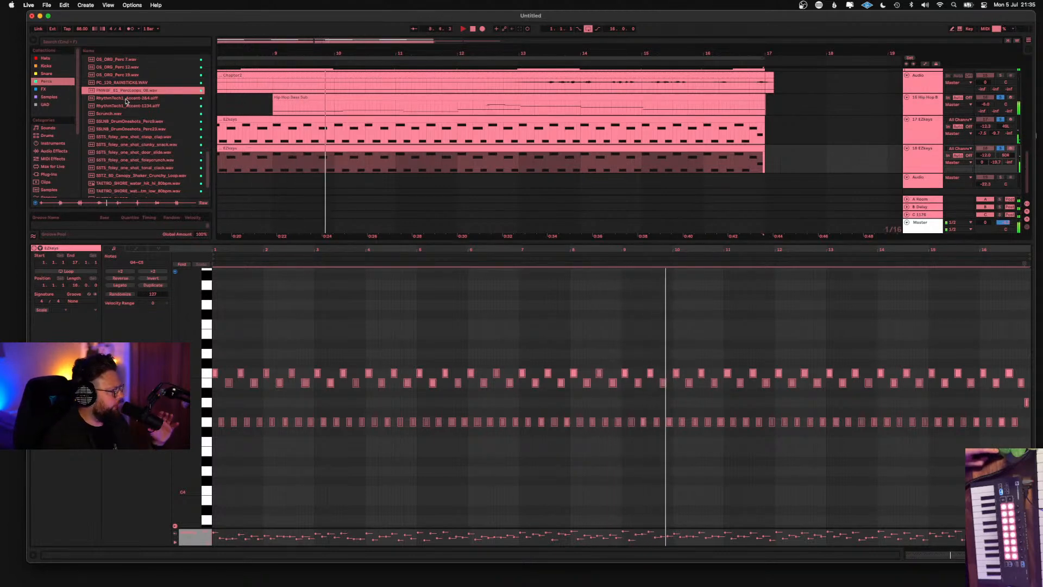
pyautogui.click(135, 100)
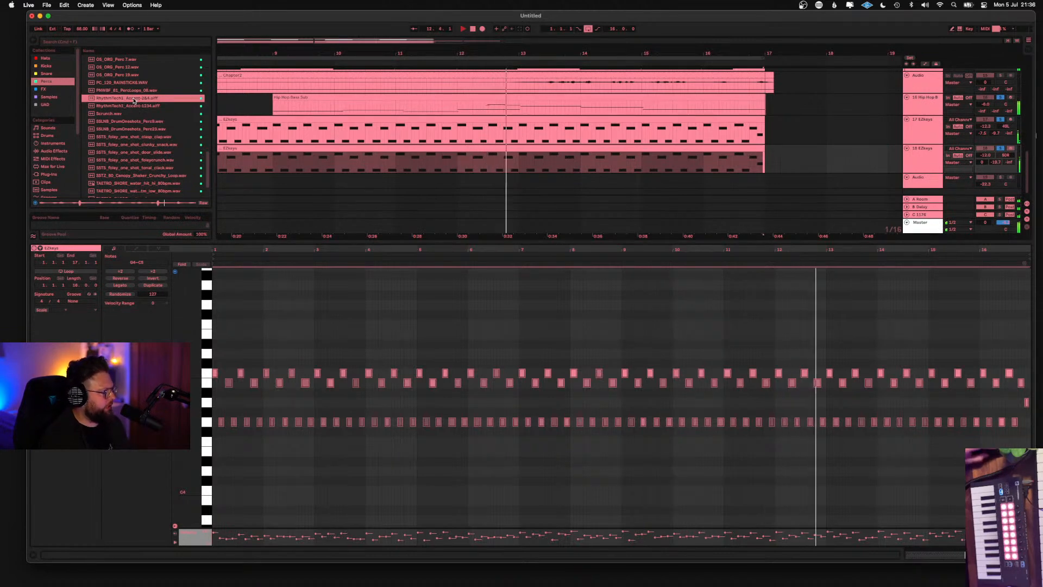
pyautogui.press('Down')
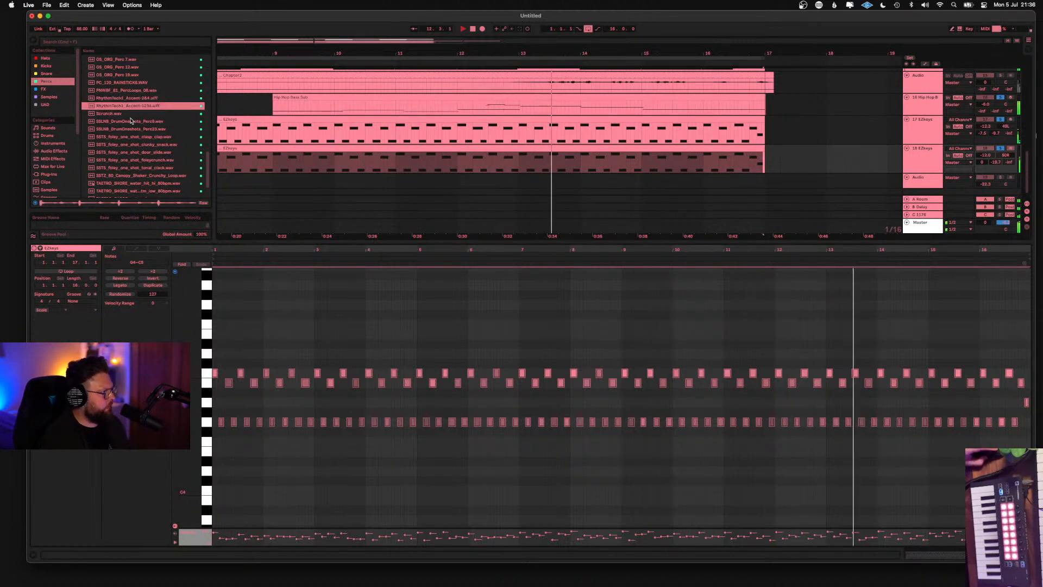
# Place the RhythmTech1_Accent-2&4 loop on the Snare track at bar 9, rename the track "shaker" and play it
pyautogui.moveTo(107, 98); pyautogui.dragTo(280, 128)
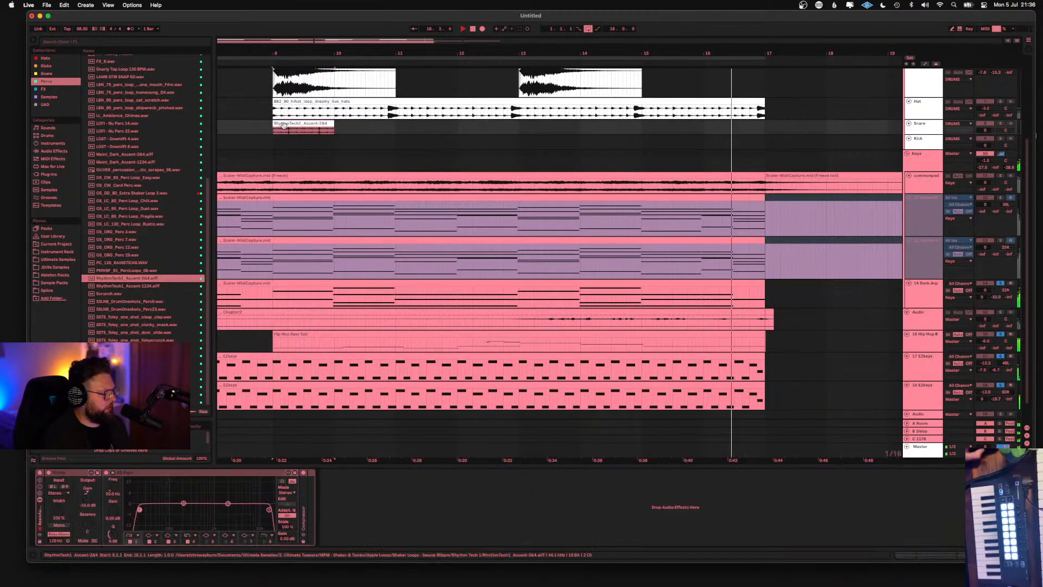
pyautogui.press('space')
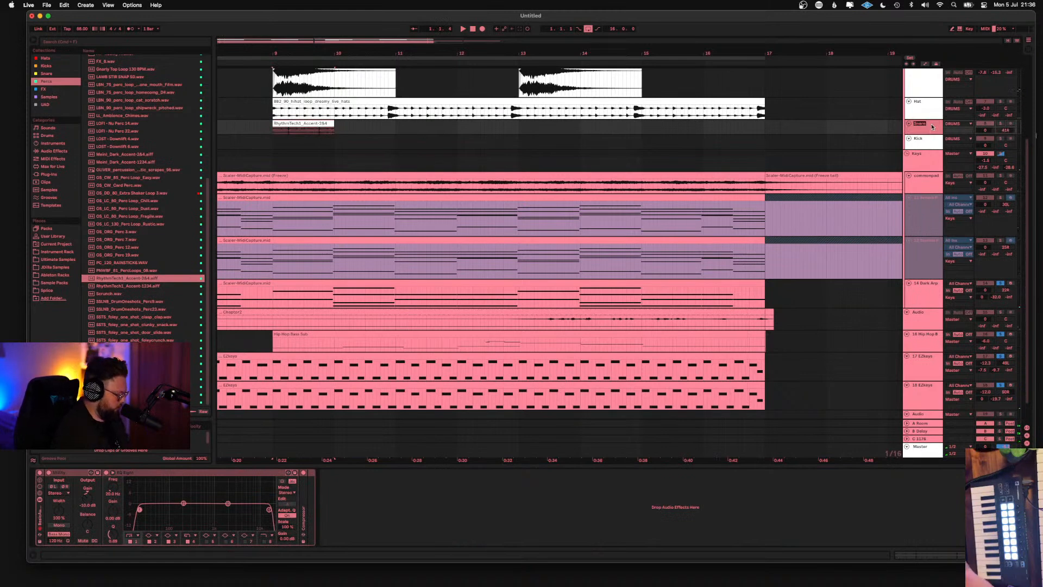
pyautogui.press('space')
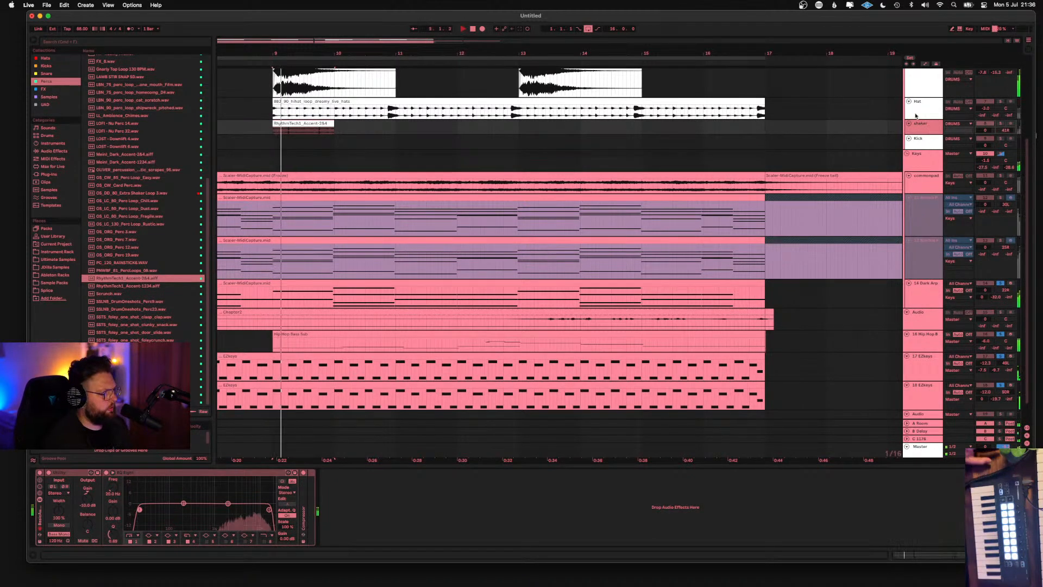
# Turn off the solos on the Keys tracks and lower the shaker track's volume to about -13 dB while playing
pyautogui.click(1001, 155)
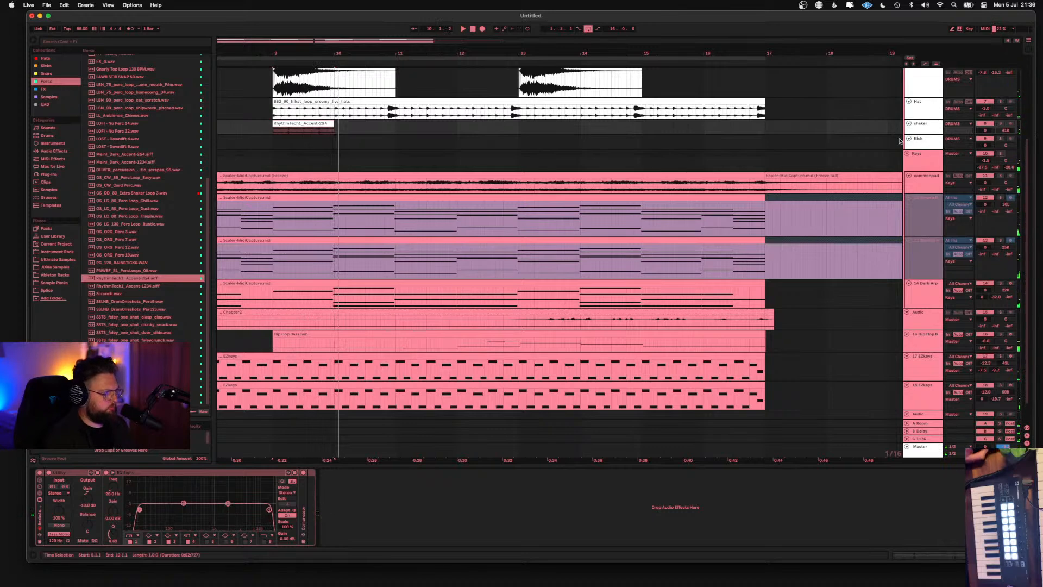
pyautogui.click(333, 112)
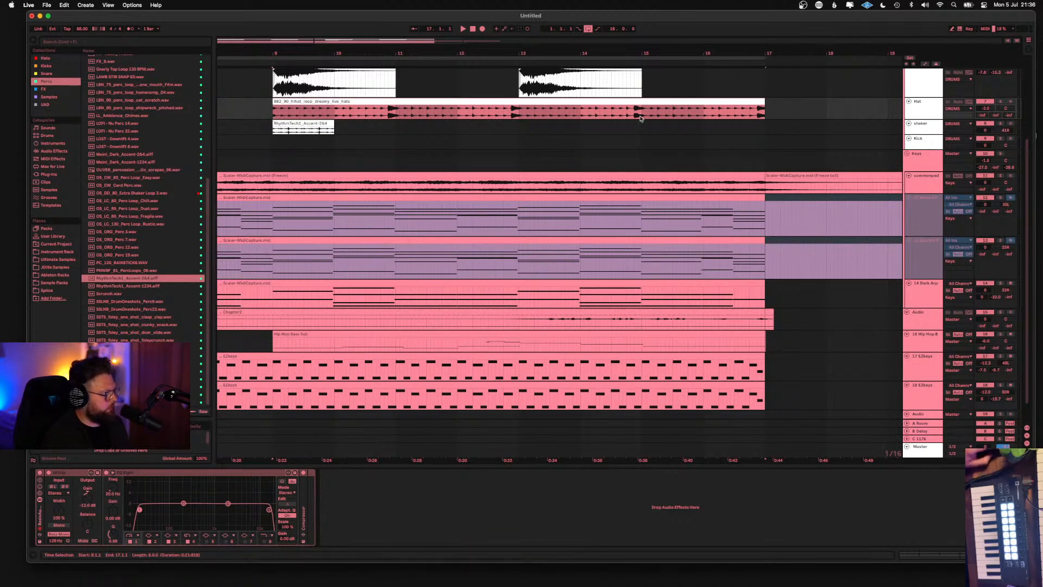
pyautogui.click(998, 128)
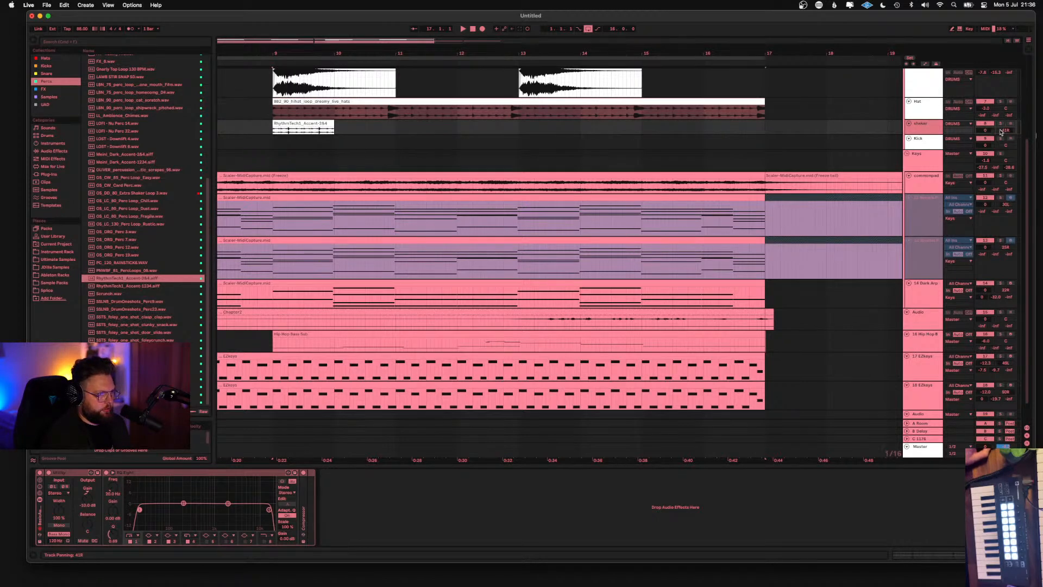
pyautogui.press('space')
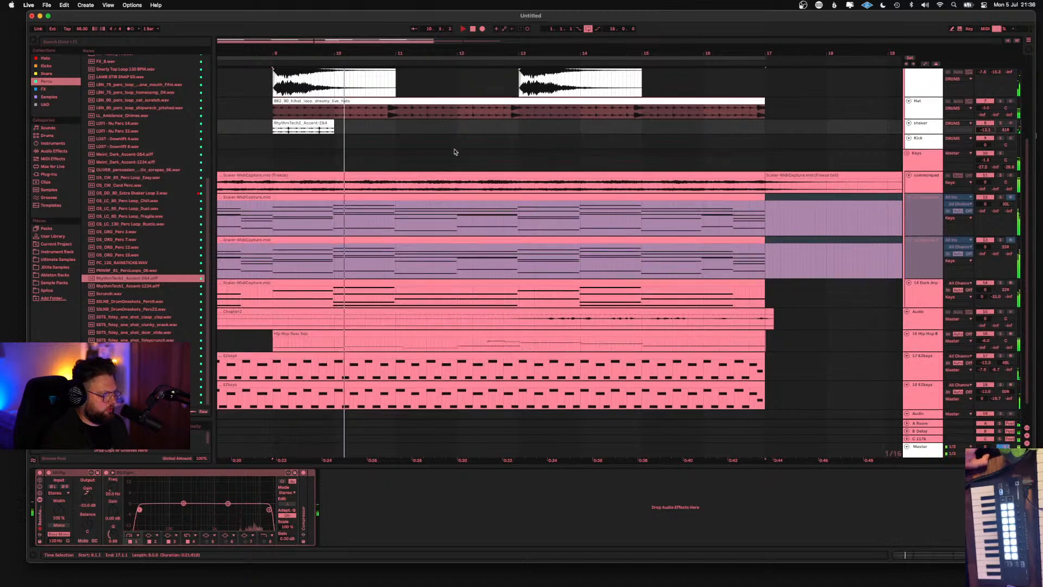
# Play the arrangement from bar 1 to check the Drum Rack clip against the percussion layers
pyautogui.scroll(5, 455, 151)
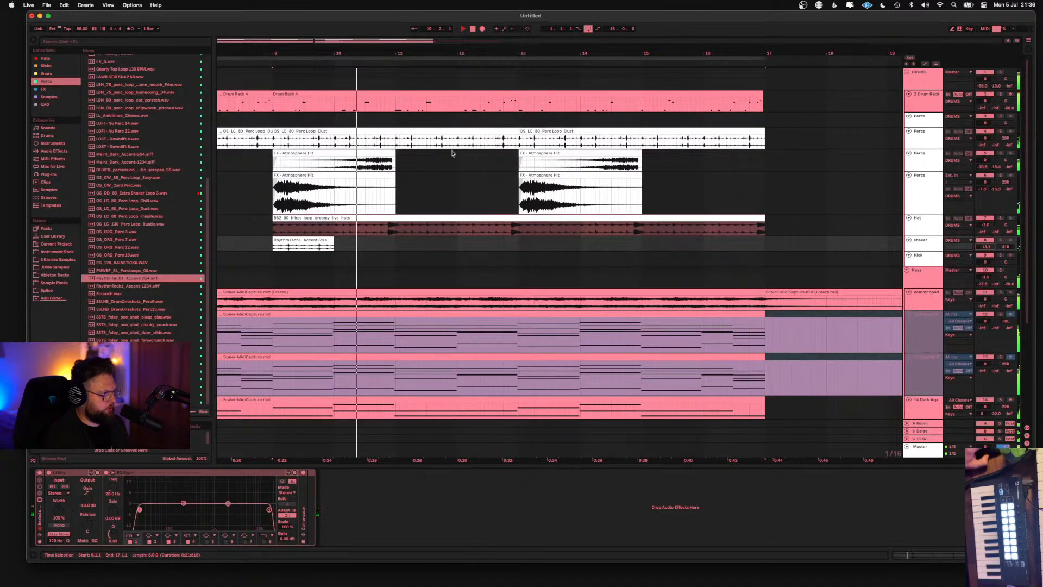
pyautogui.click(228, 92)
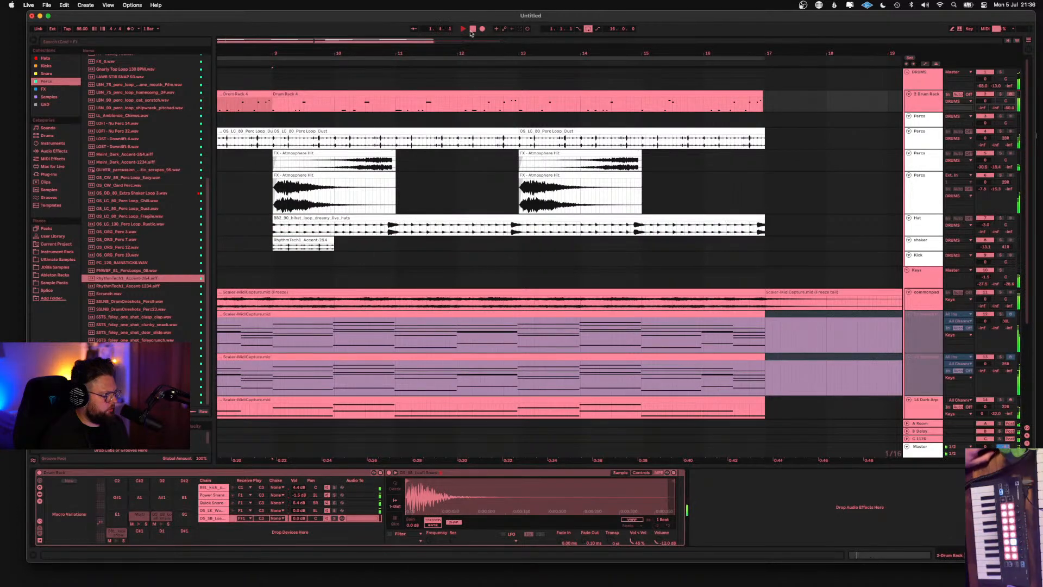
pyautogui.hscroll(-15, 462, 107)
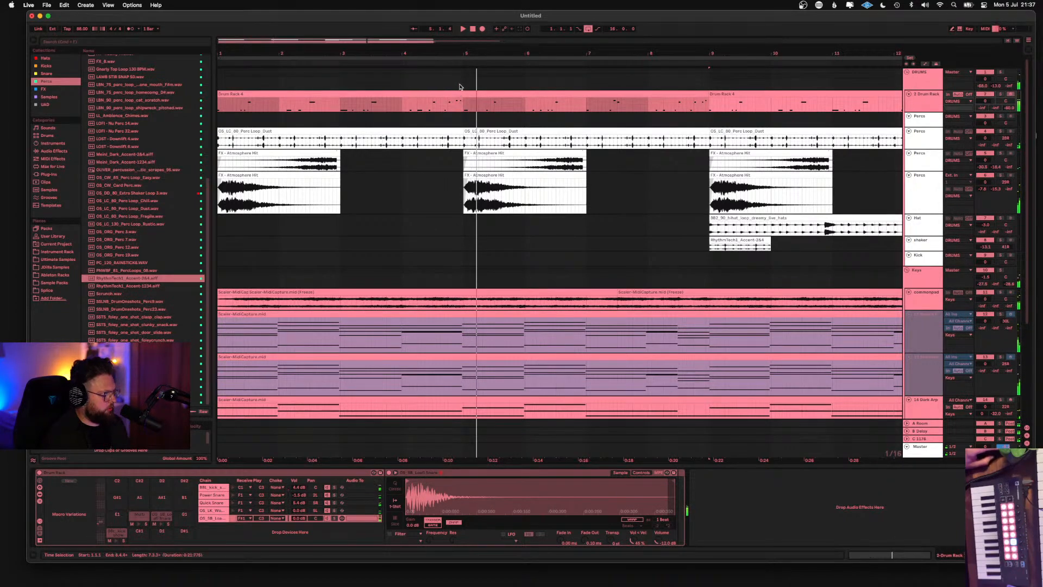
# Duplicate the first four bars of the Drum Rack clip repeatedly up to bar 17 and play the arrangement to check it
pyautogui.click(459, 87)
pyautogui.click(467, 87)
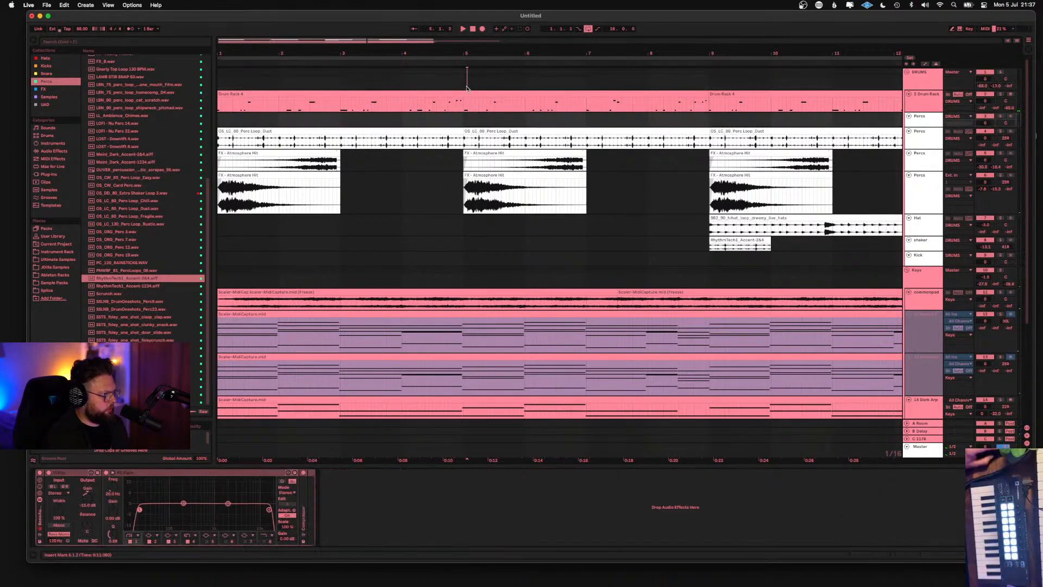
pyautogui.moveTo(466, 87); pyautogui.dragTo(219, 113)
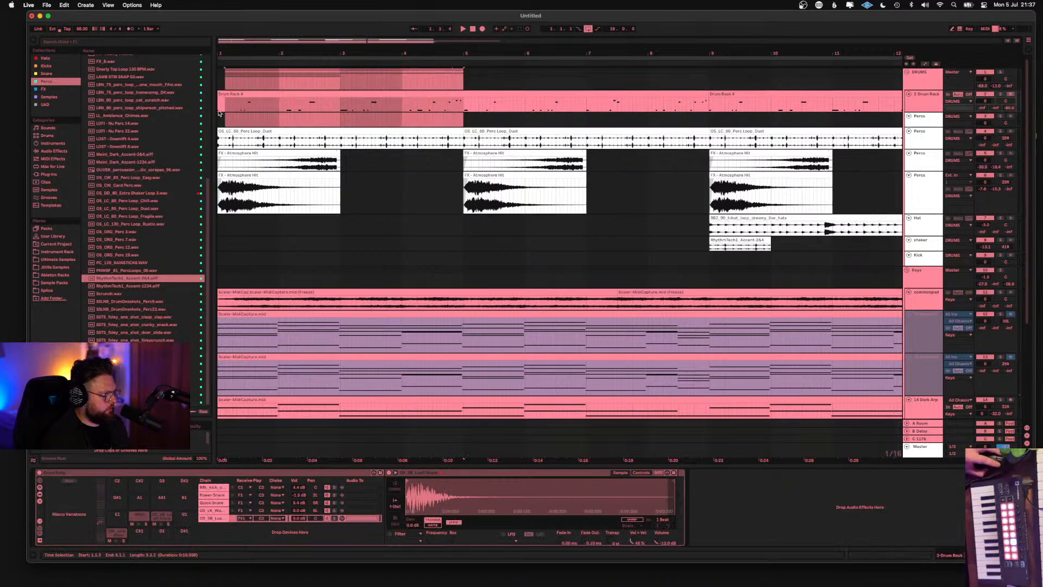
pyautogui.press('super+d')
pyautogui.press('super+d')
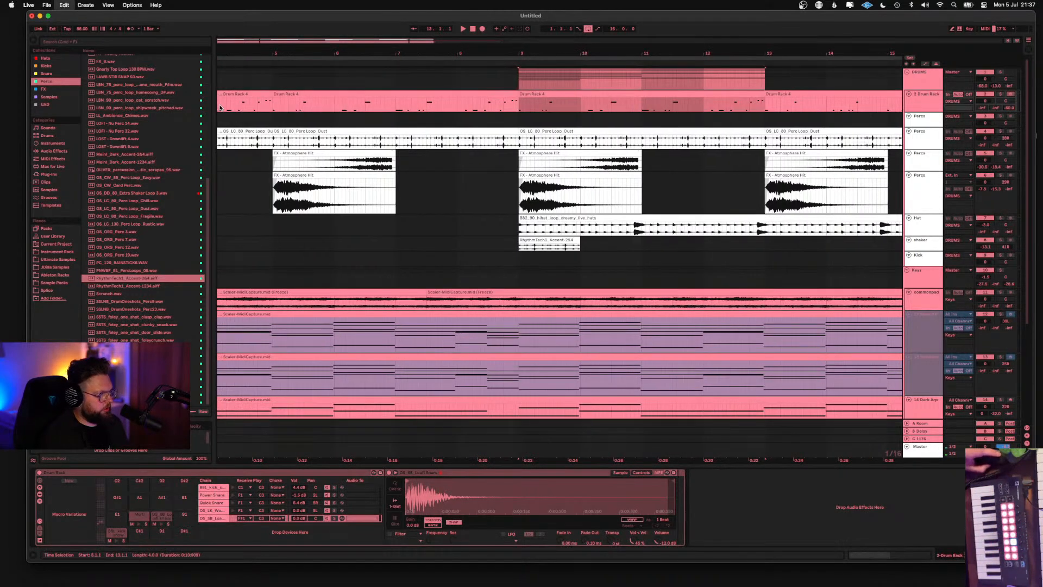
pyautogui.press('space')
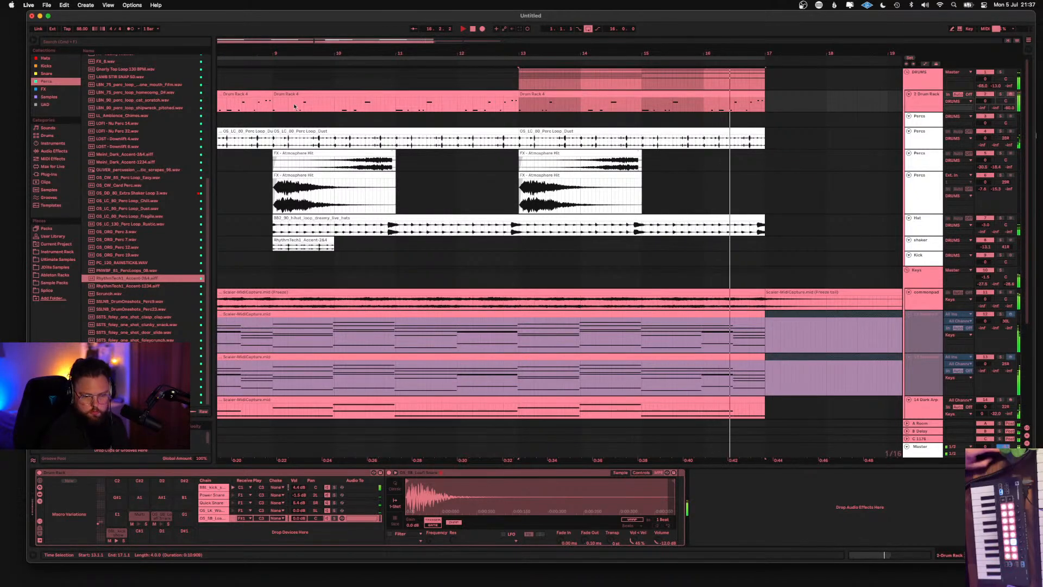
pyautogui.press('space')
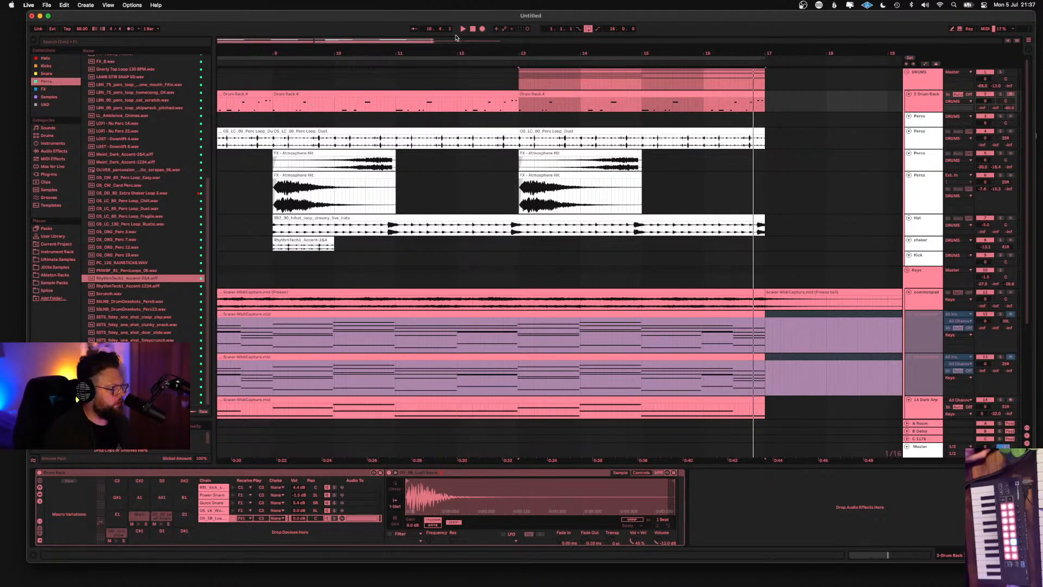
pyautogui.click(473, 30)
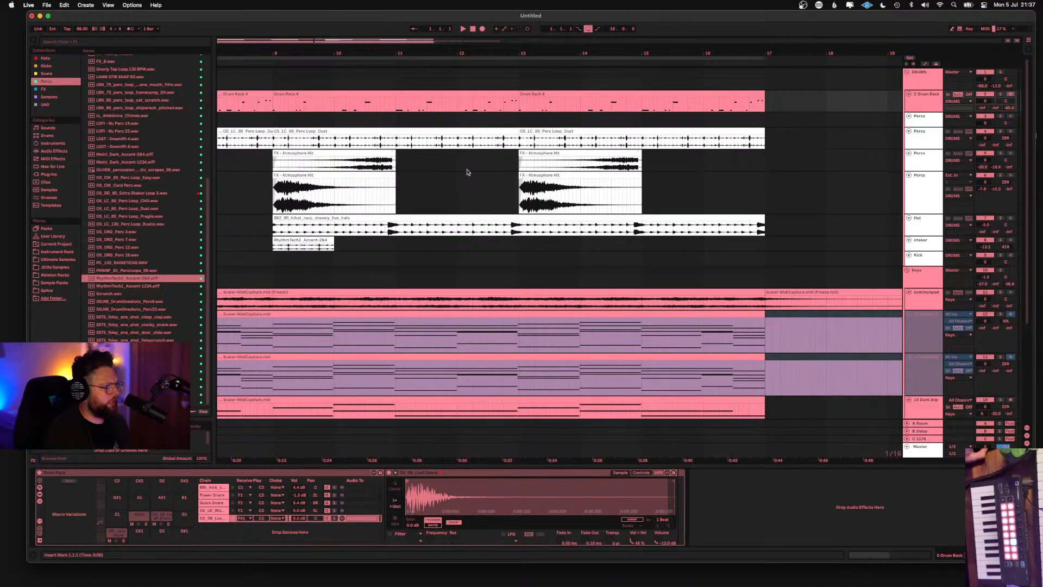
pyautogui.hscroll(-5, 467, 172)
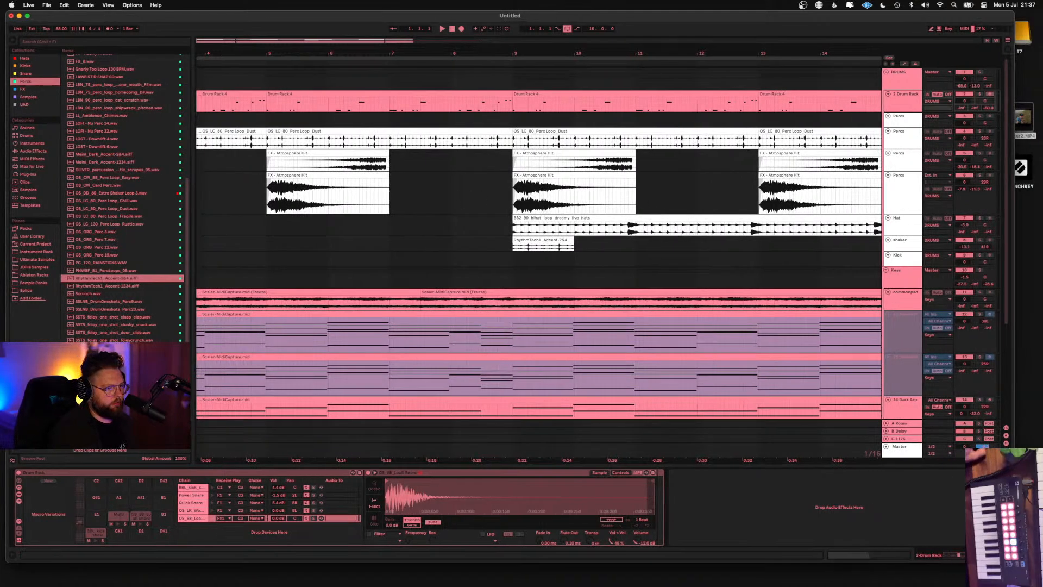
# Enlarge the Live window and audition the piano, synth, guitar and melody loops in the Samples collection
pyautogui.moveTo(1014, 562); pyautogui.dragTo(1042, 585)
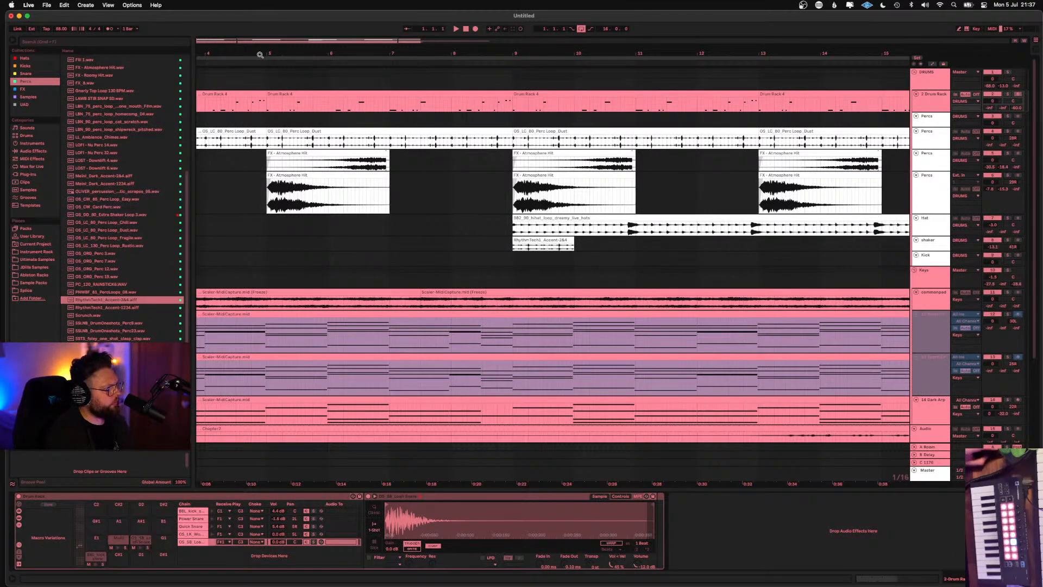
pyautogui.click(61, 43)
pyautogui.click(33, 97)
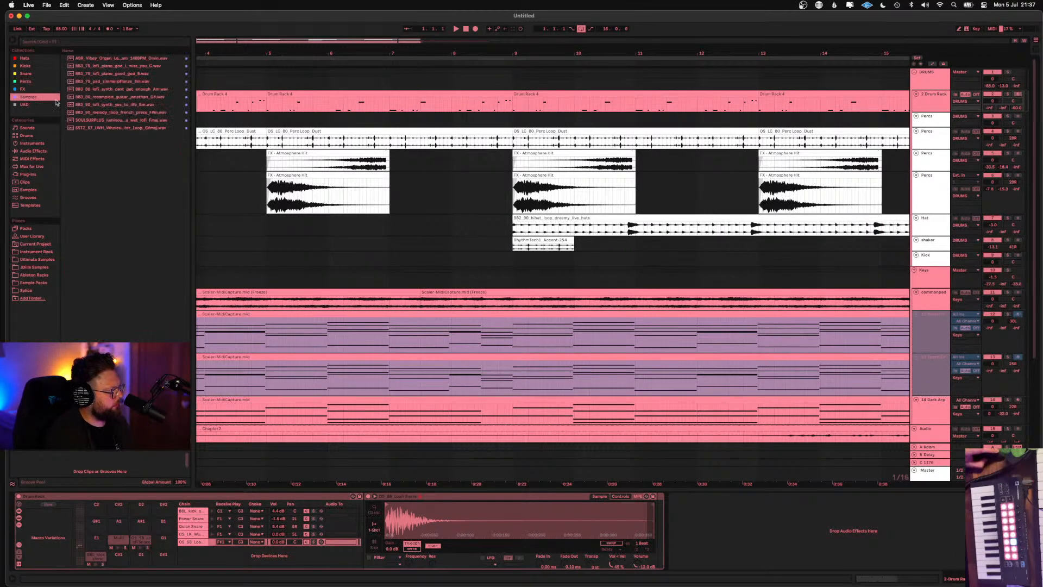
pyautogui.click(115, 129)
pyautogui.click(123, 121)
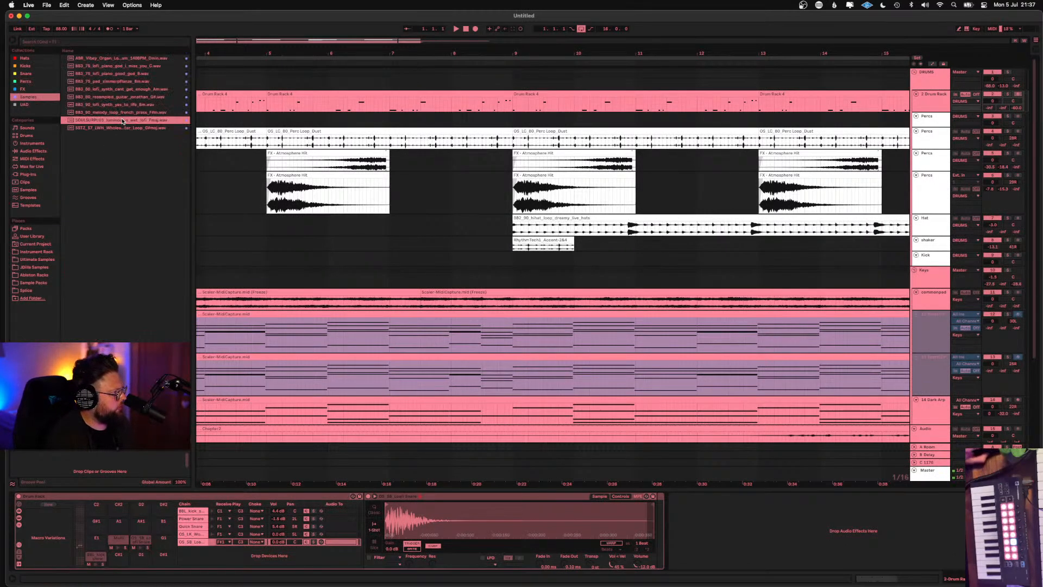
pyautogui.click(117, 129)
pyautogui.click(120, 113)
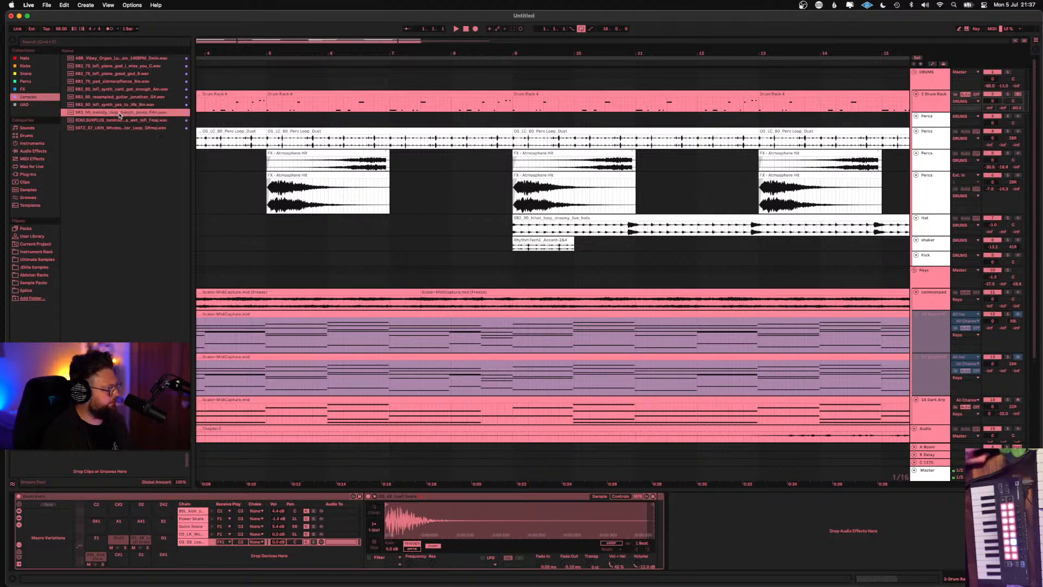
pyautogui.click(117, 105)
pyautogui.click(116, 98)
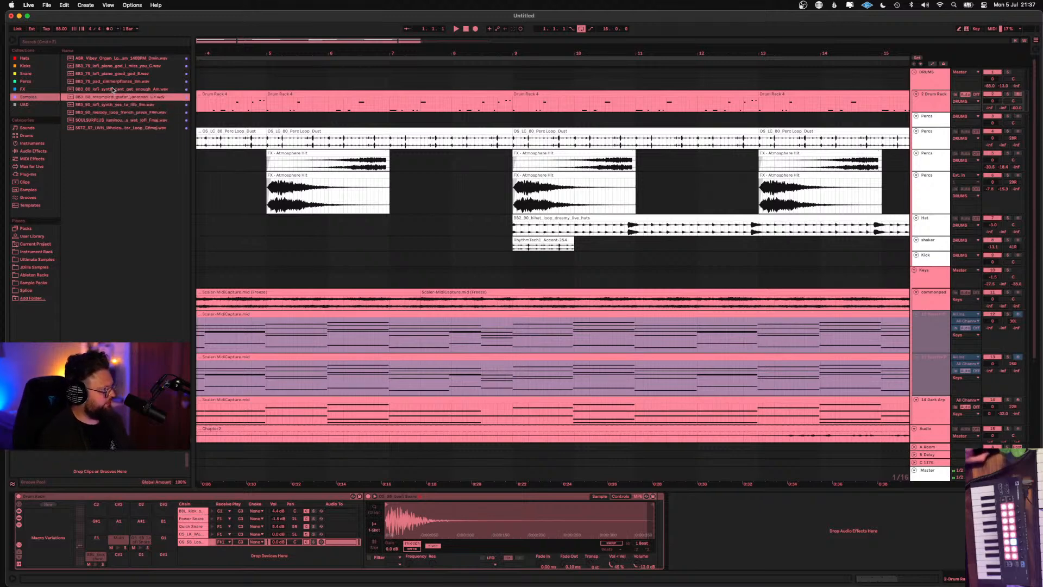
pyautogui.click(111, 81)
pyautogui.click(111, 66)
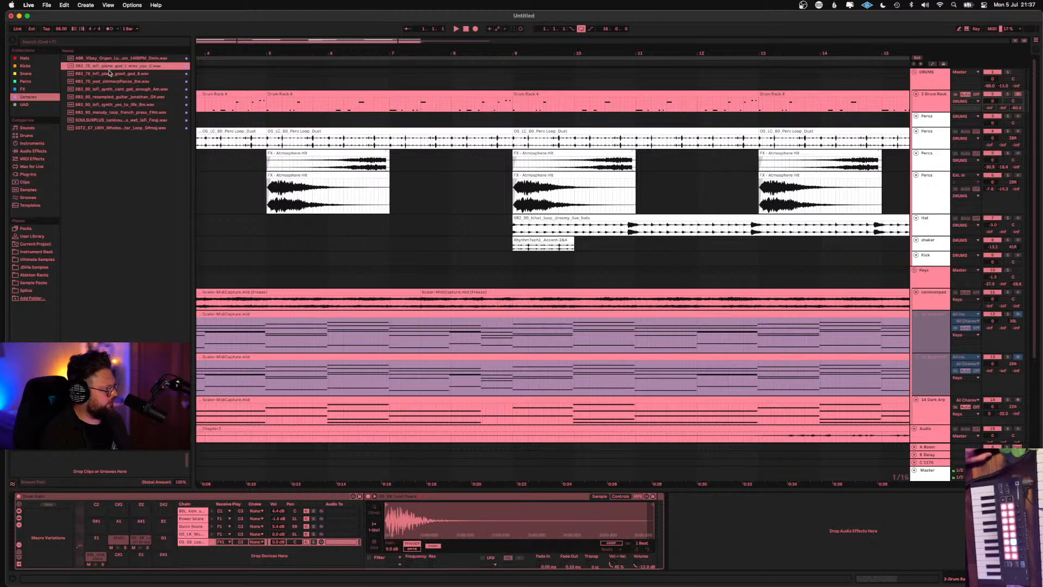
pyautogui.click(111, 73)
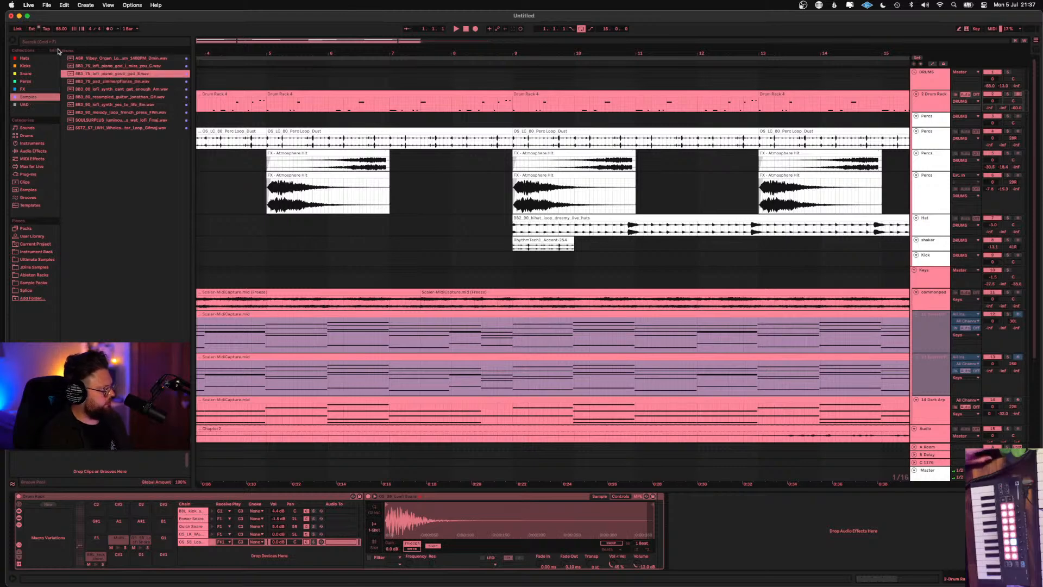
# Launch the Splice desktop app
pyautogui.press('super+f')
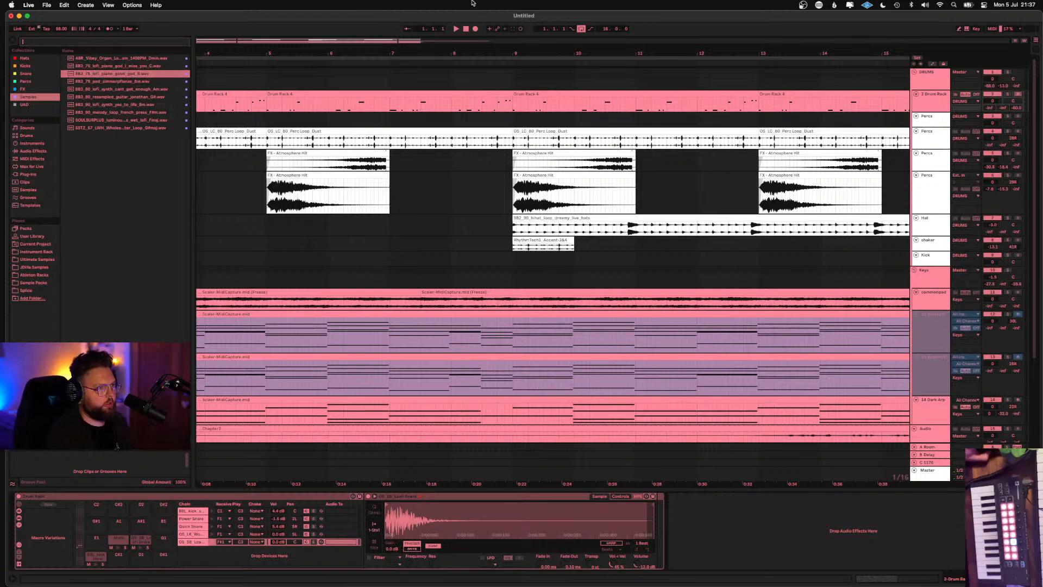
pyautogui.hotkey('alt', 'space')
pyautogui.write('sppli')
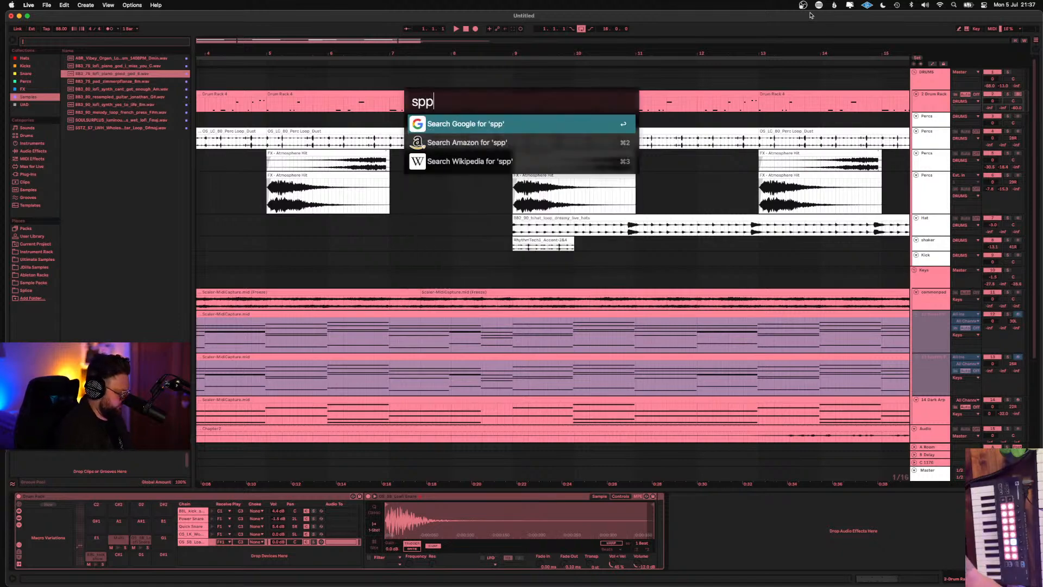
pyautogui.press('BackSpace')
pyautogui.press('BackSpace')
pyautogui.press('BackSpace')
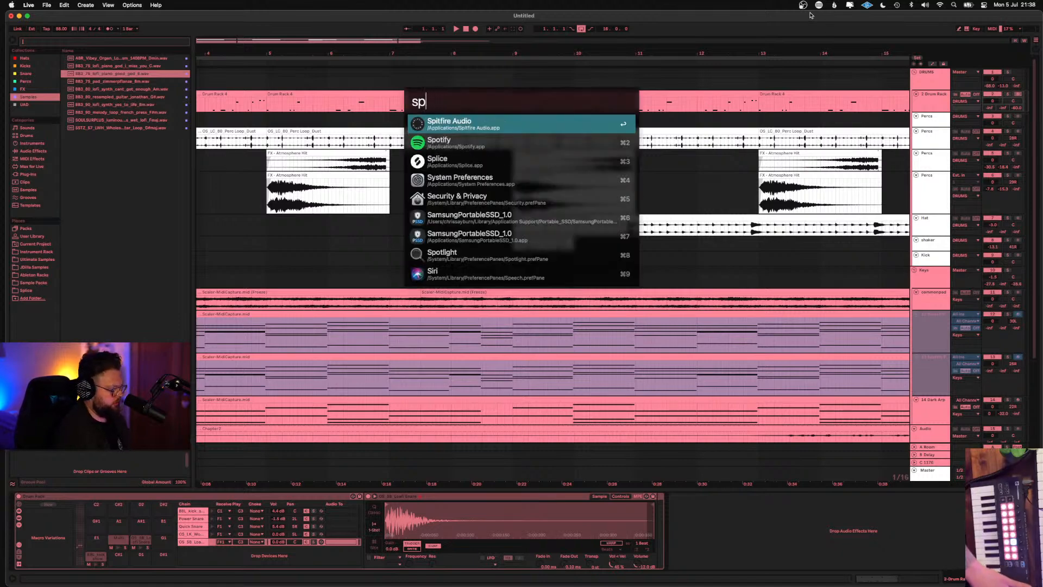
pyautogui.write('lic')
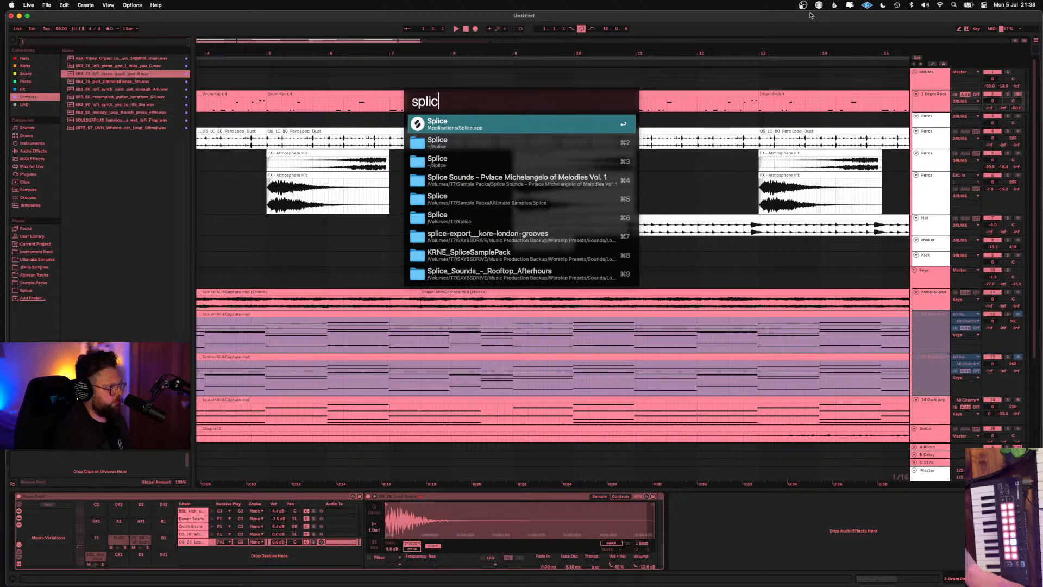
pyautogui.press('Return')
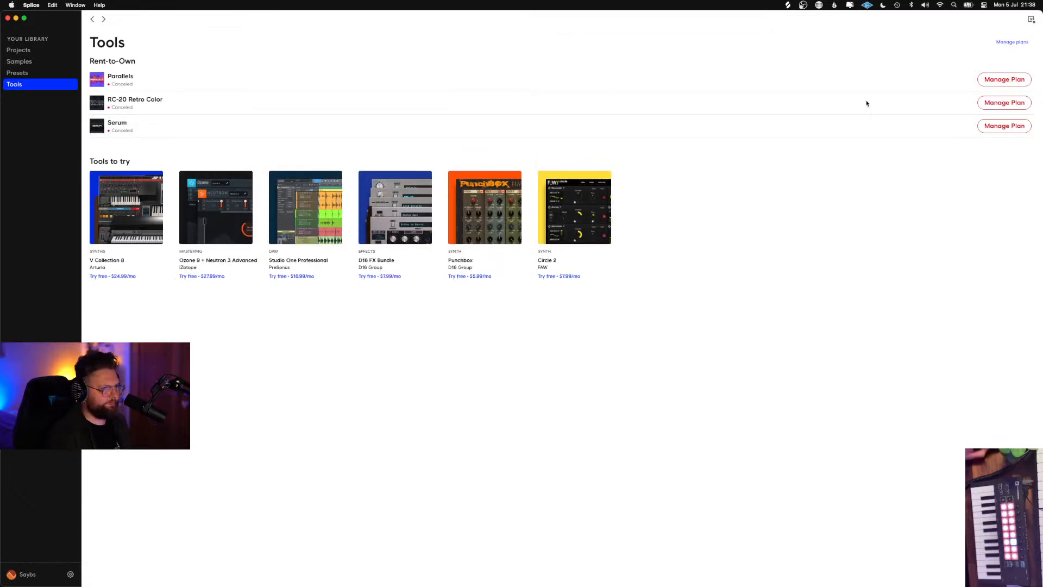
# Show the Splice sample library in a smaller window over the arrangement and preview BB3_90_pitched_vocal_sung_in_space_C#m.wav and BBL3_vocal_hums_F.wav
pyautogui.click(30, 50)
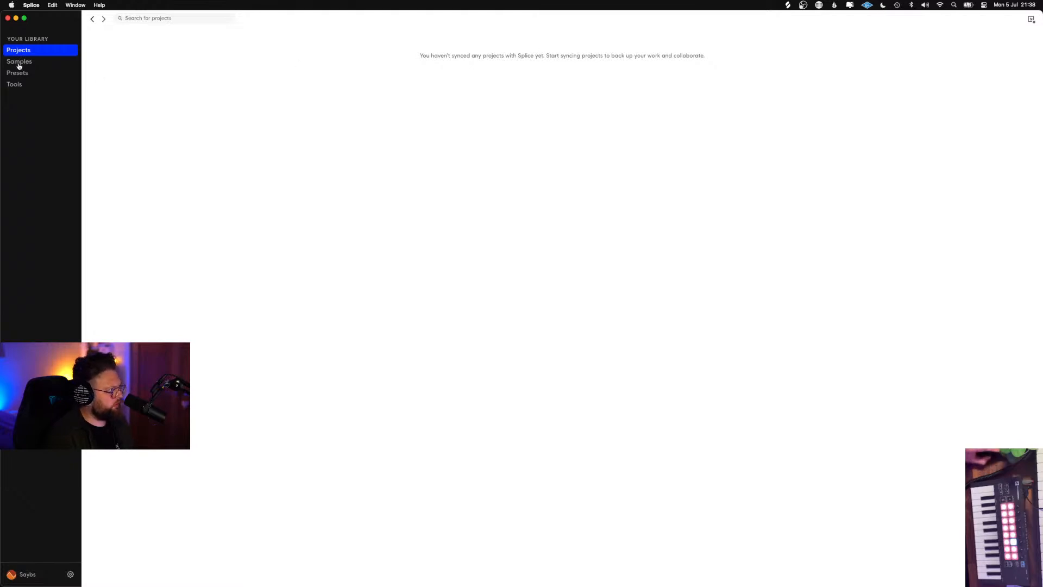
pyautogui.click(19, 62)
pyautogui.moveTo(57, 21); pyautogui.dragTo(628, 86)
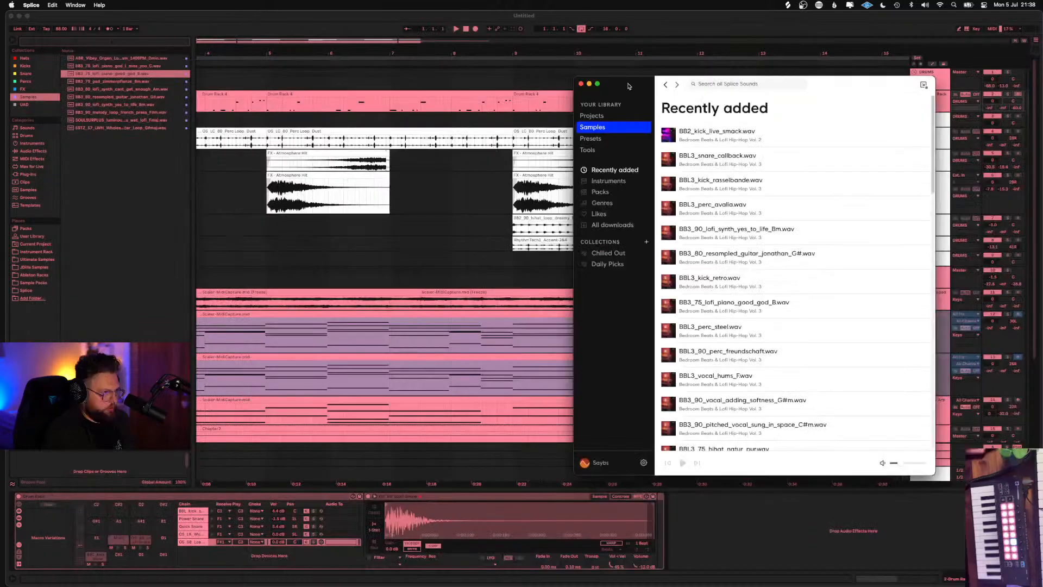
pyautogui.scroll(-5, 695, 246)
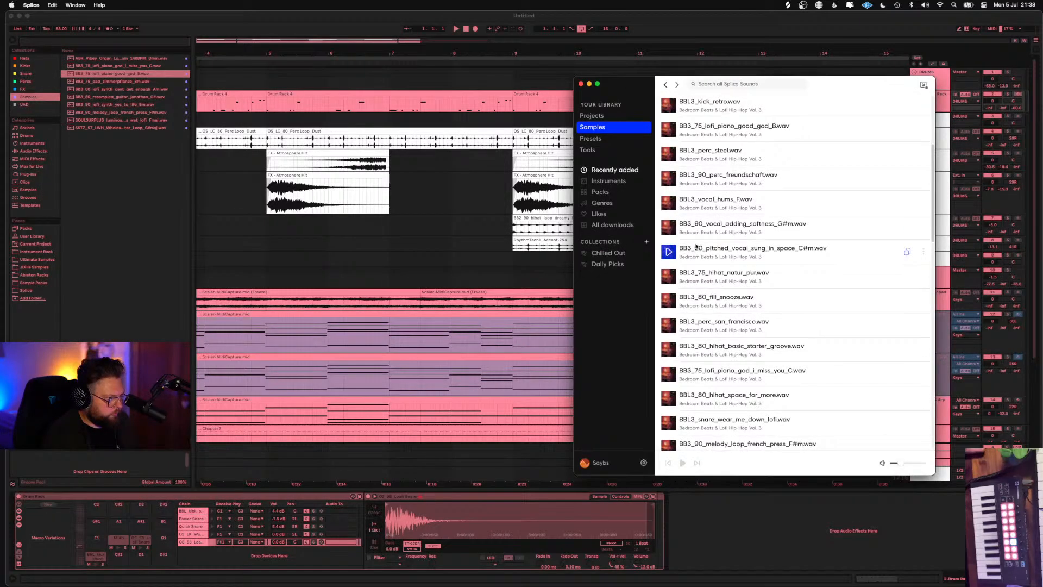
pyautogui.click(668, 252)
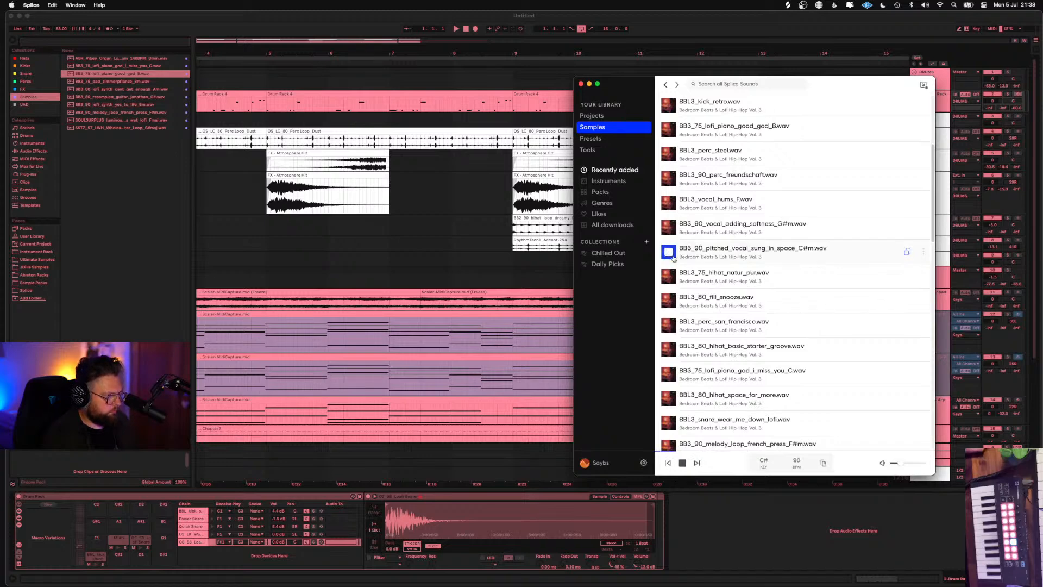
pyautogui.click(669, 203)
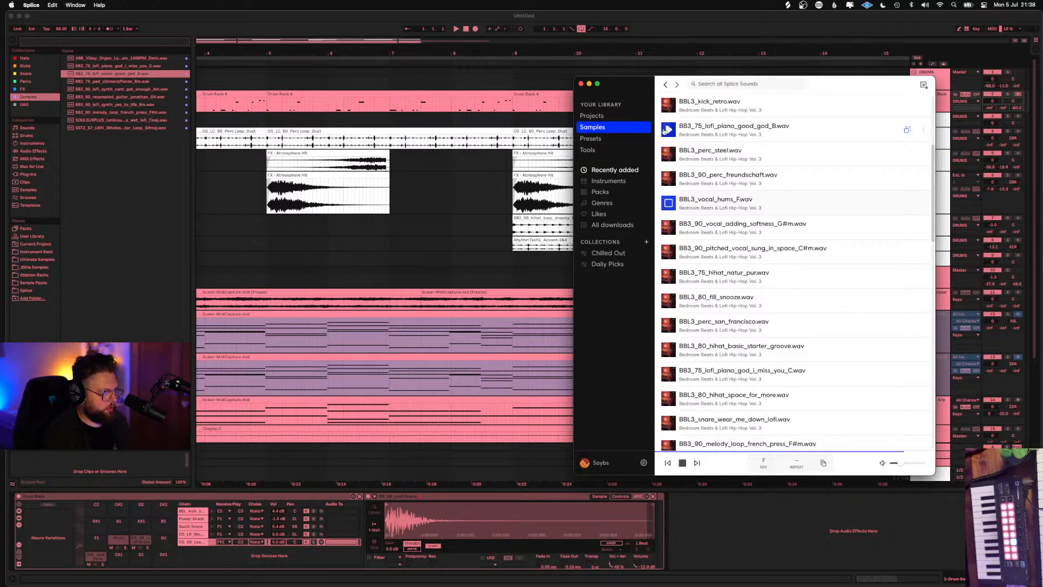
# Return to Live, add a new MIDI track with an empty sampler and move it into the Keys group above the commonpad track
pyautogui.scroll(-5, 930, 452)
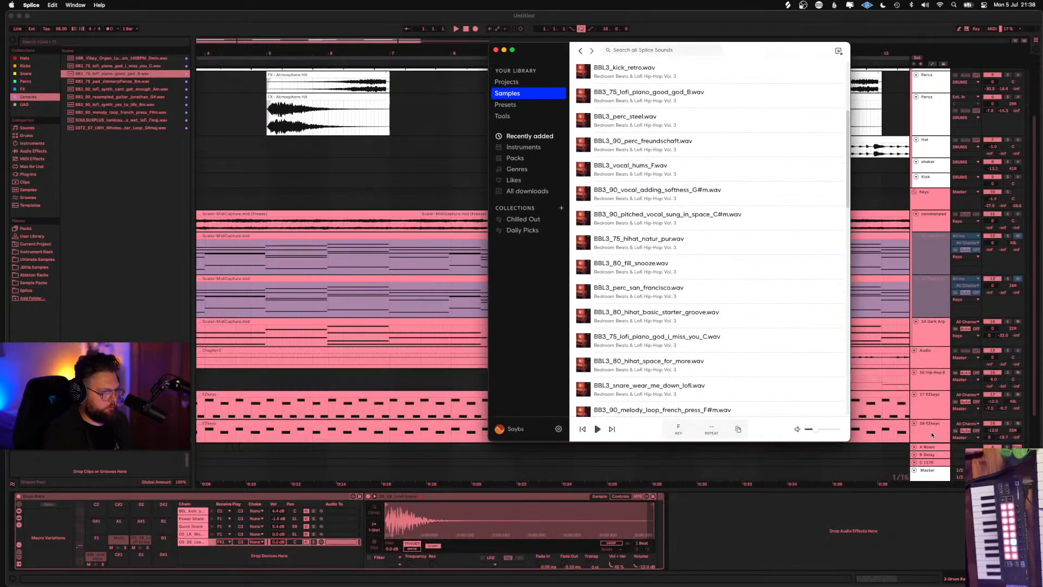
pyautogui.click(930, 452)
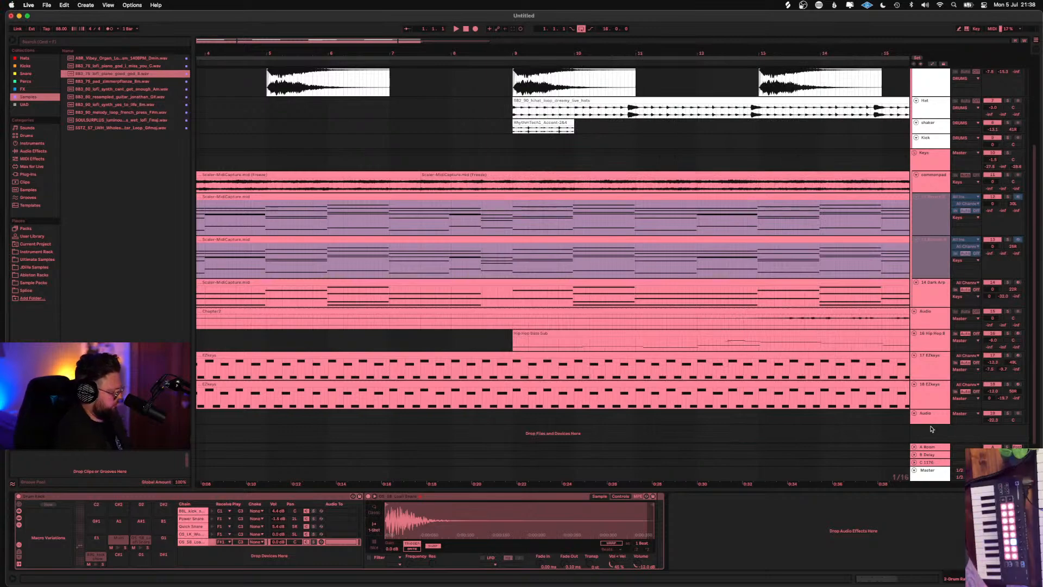
pyautogui.scroll(5, 930, 429)
pyautogui.scroll(-5, 924, 418)
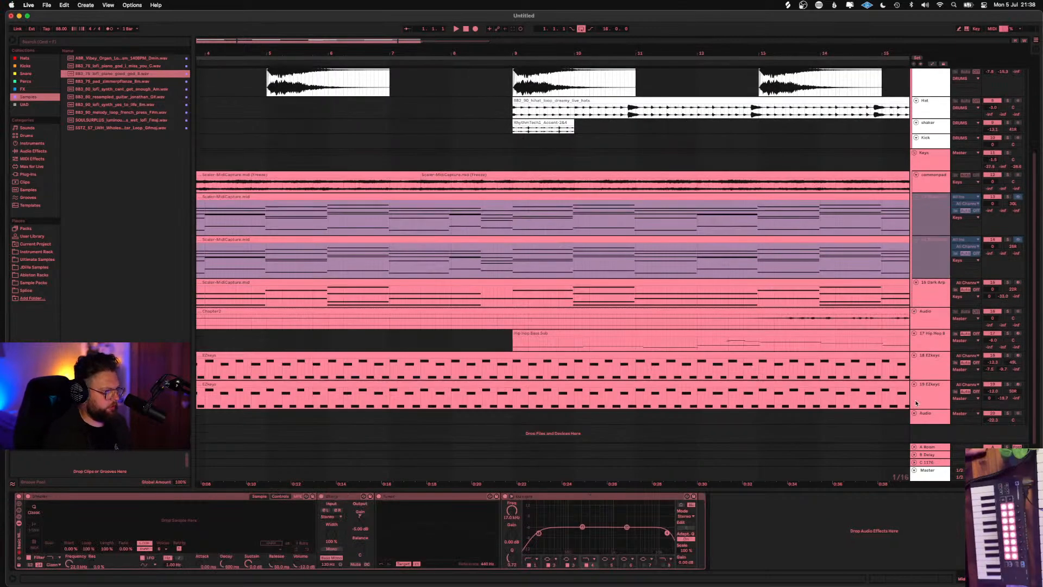
pyautogui.scroll(5, 917, 405)
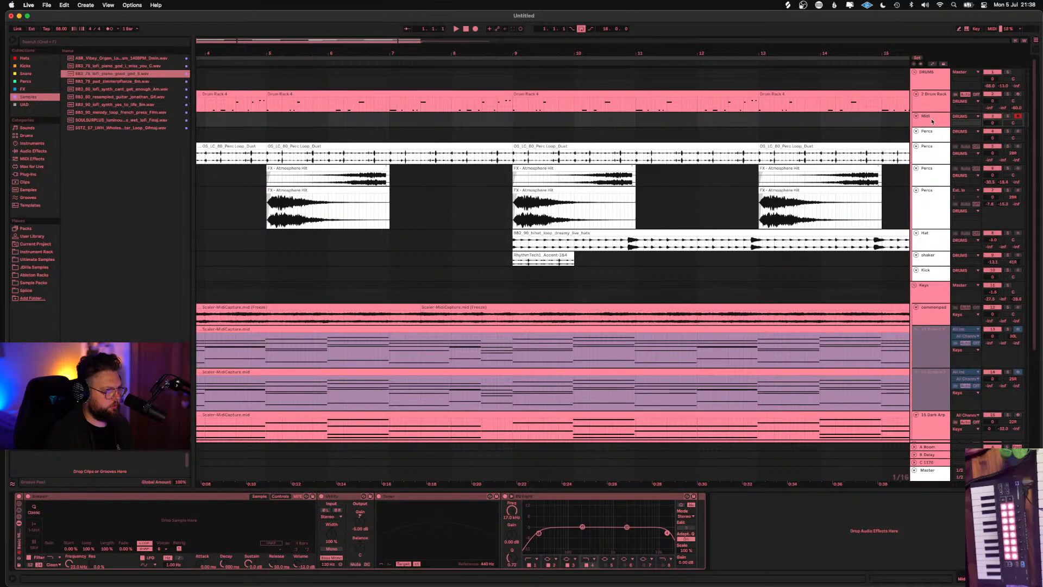
pyautogui.moveTo(933, 120); pyautogui.dragTo(942, 302)
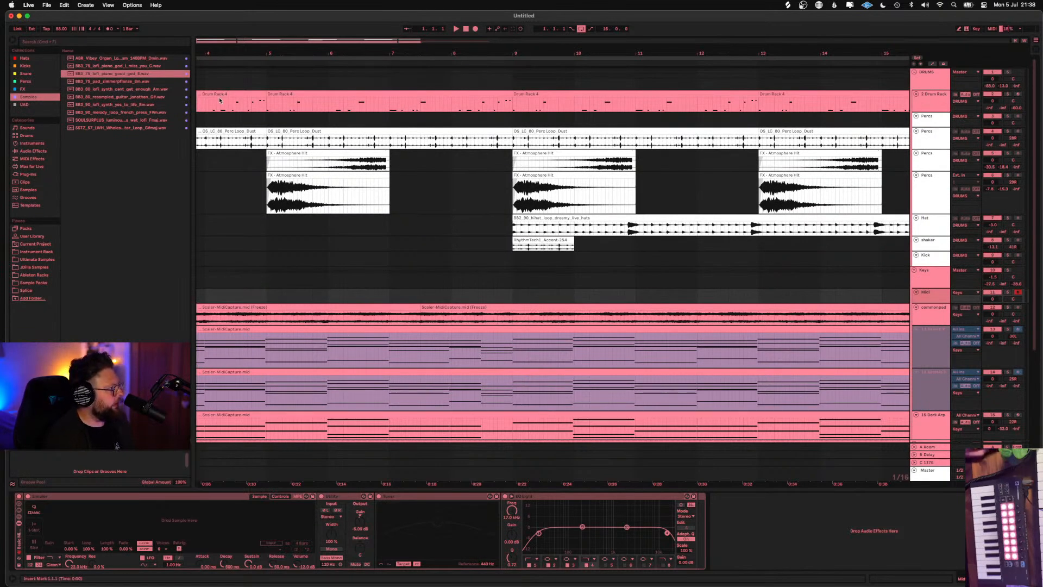
# Load BBL3_vocal_hums_F.wav from Splice into the new MIDI track's sampler and turn on Warp
pyautogui.click(804, 6)
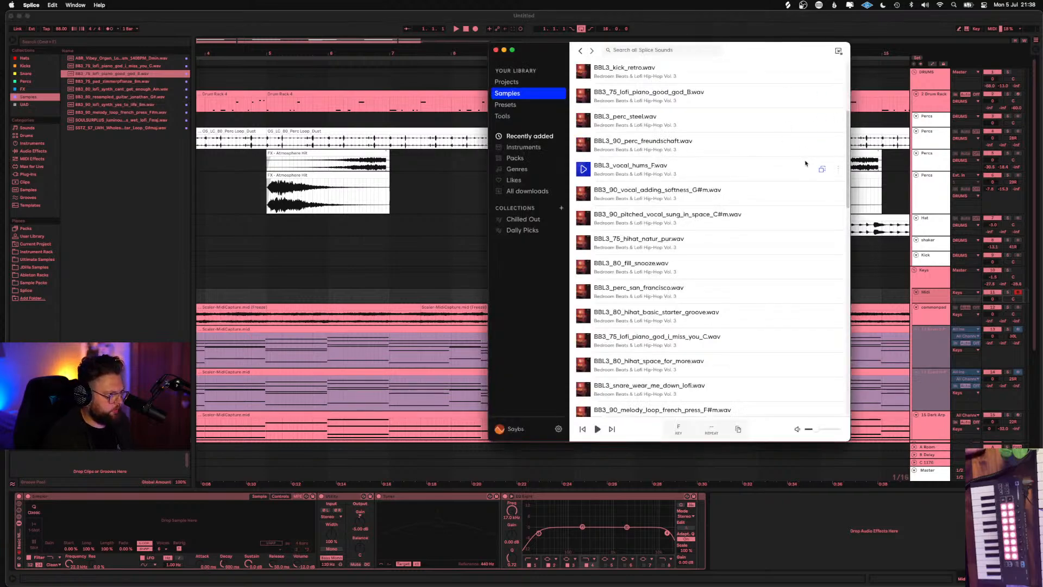
pyautogui.moveTo(821, 171); pyautogui.dragTo(169, 542)
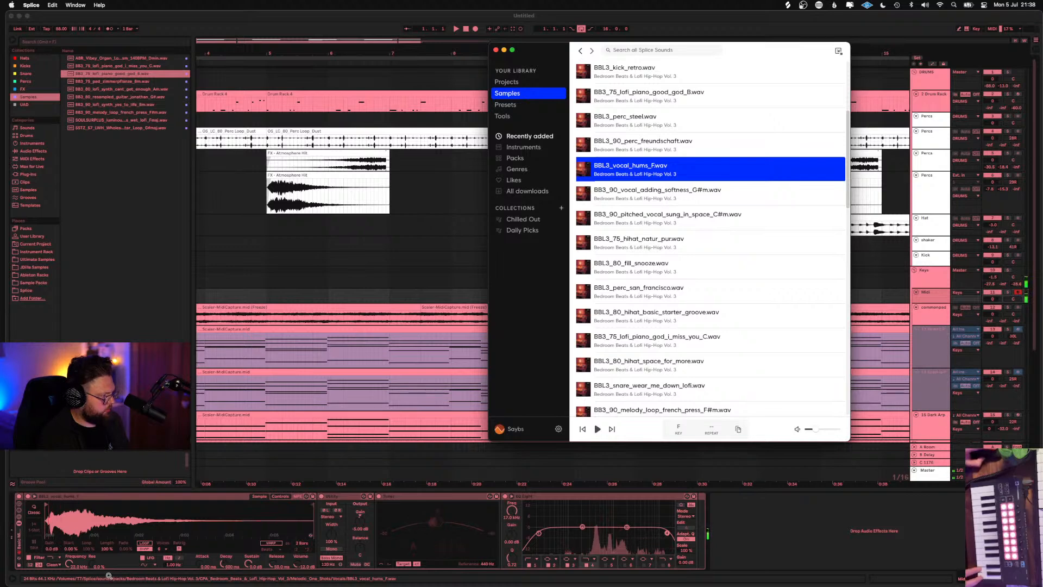
pyautogui.click(271, 543)
pyautogui.click(271, 543)
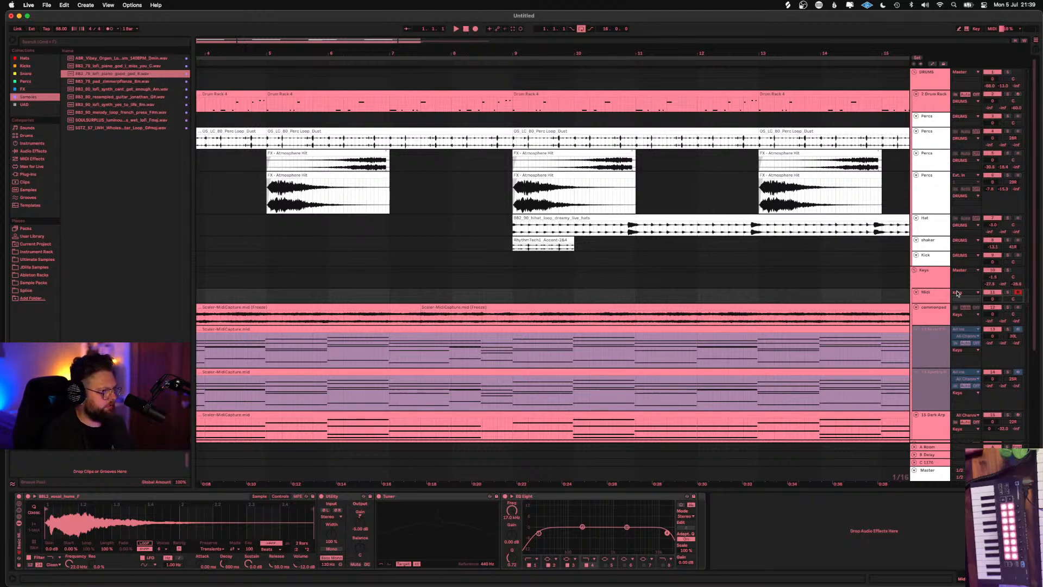
# Set the vocal hums track's volume to about -7 dB and raise its EQ Eight low-cut frequency into the midrange
pyautogui.scroll(-3, 948, 307)
pyautogui.moveTo(932, 233); pyautogui.dragTo(990, 235)
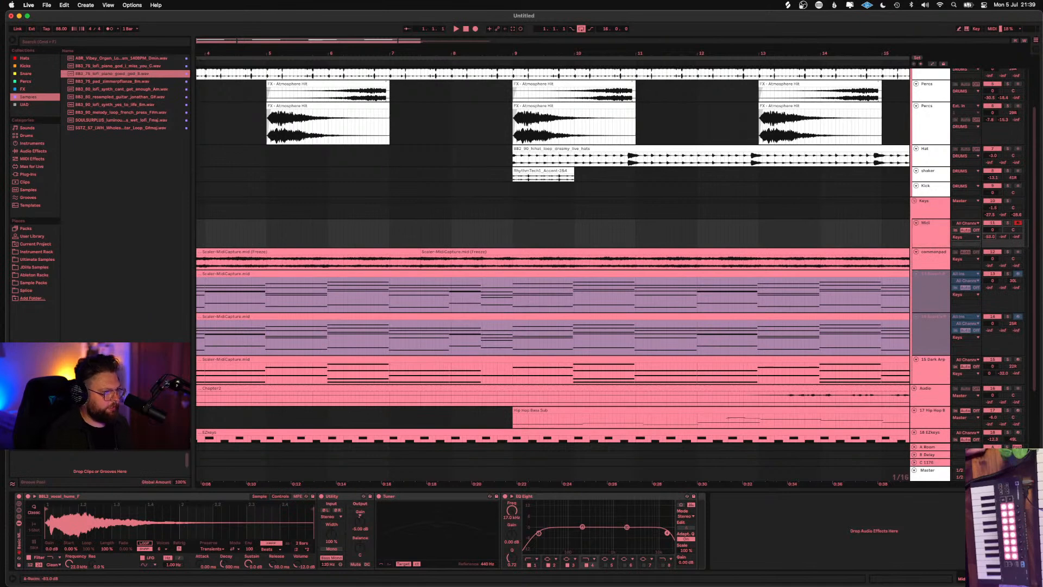
pyautogui.click(1001, 237)
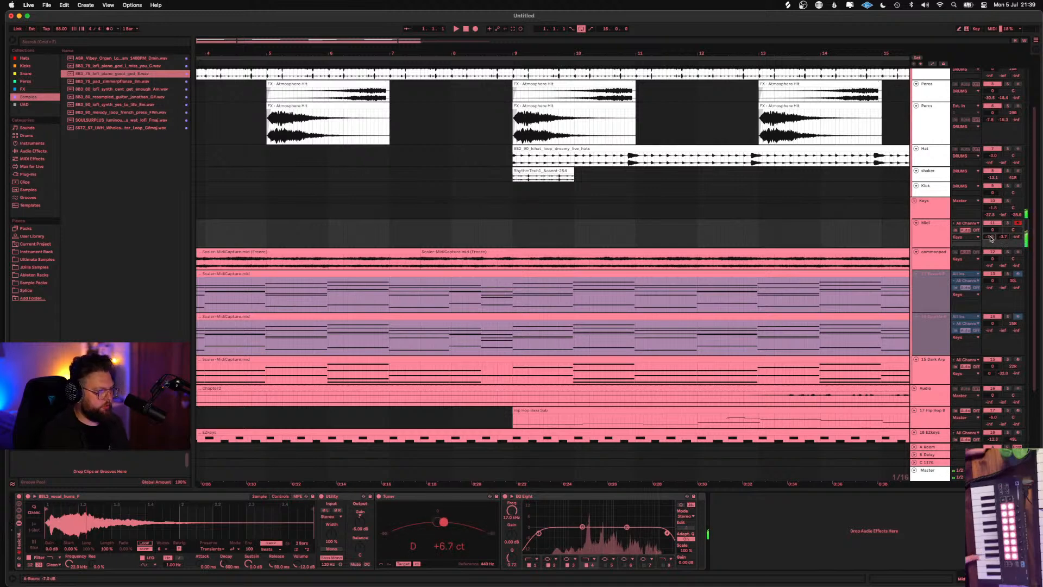
pyautogui.moveTo(538, 534); pyautogui.dragTo(604, 534)
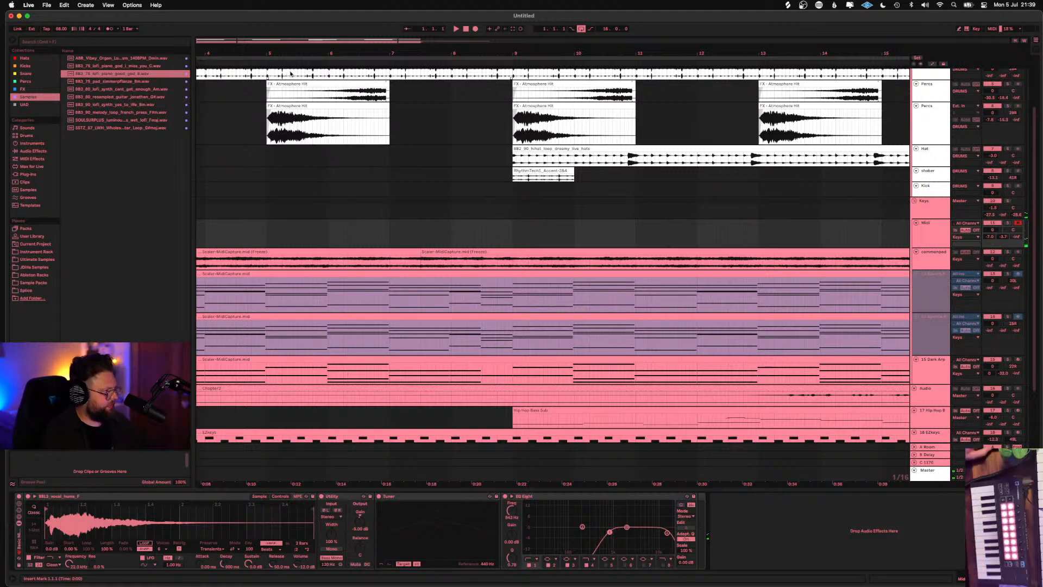
# Audition the vocal hums over the arrangement and transpose their sampler by 3 semitones in its controls
pyautogui.press('space')
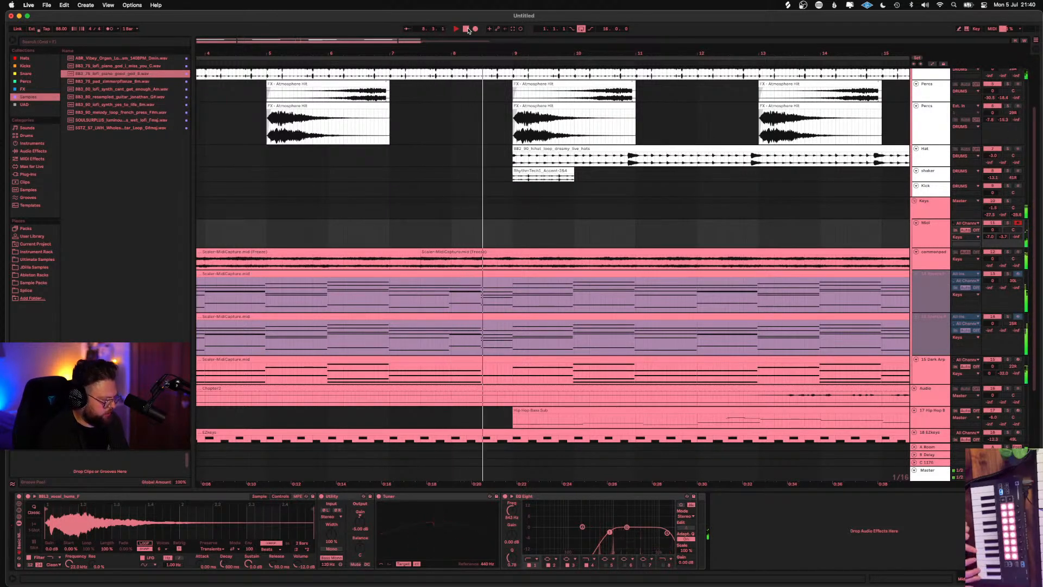
pyautogui.click(466, 29)
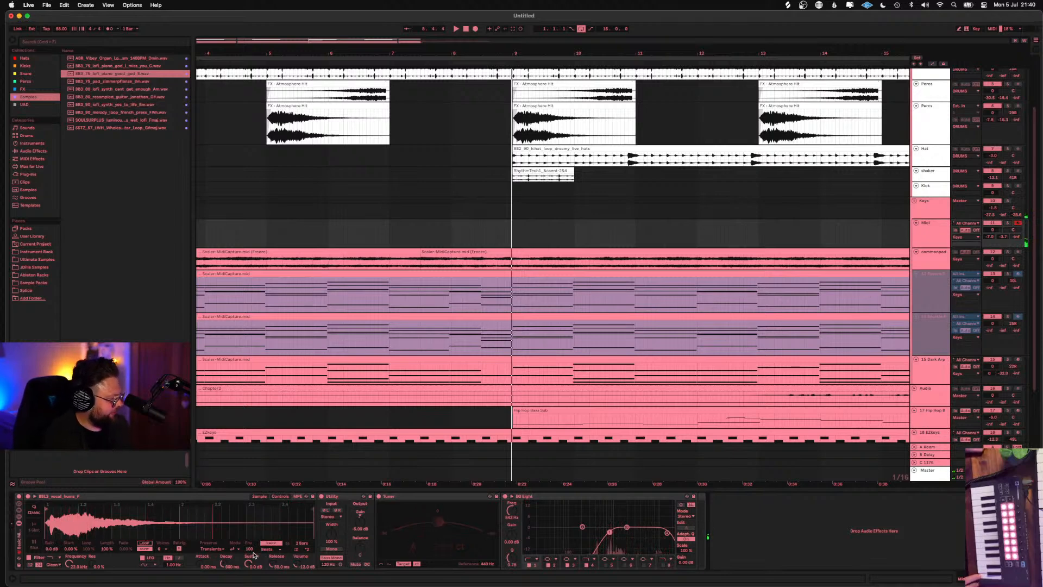
pyautogui.click(280, 496)
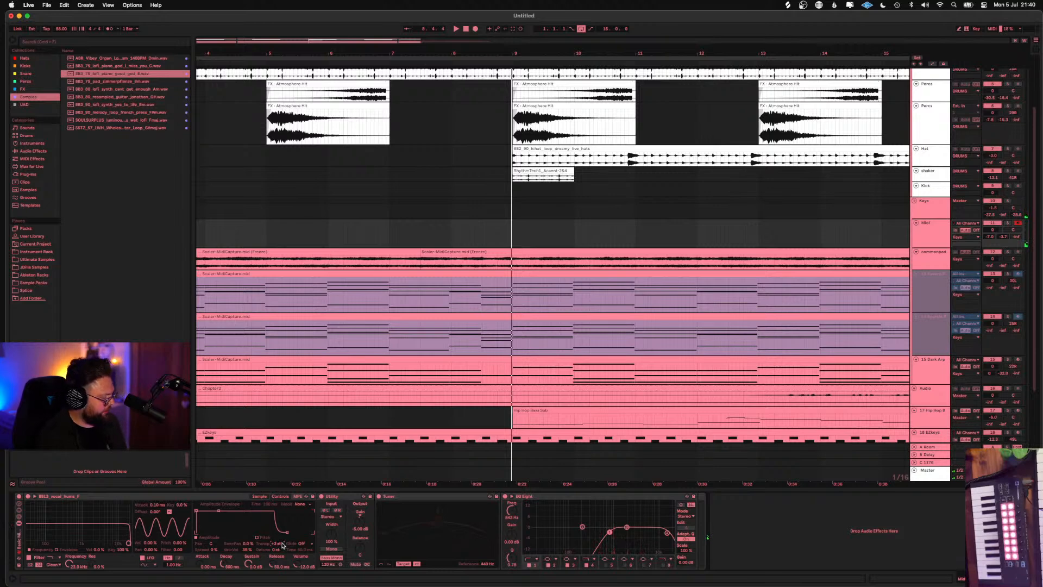
# Record a played vocal hums melody, trim its clip to end at bar 9 and duplicate it directly after
pyautogui.press('space')
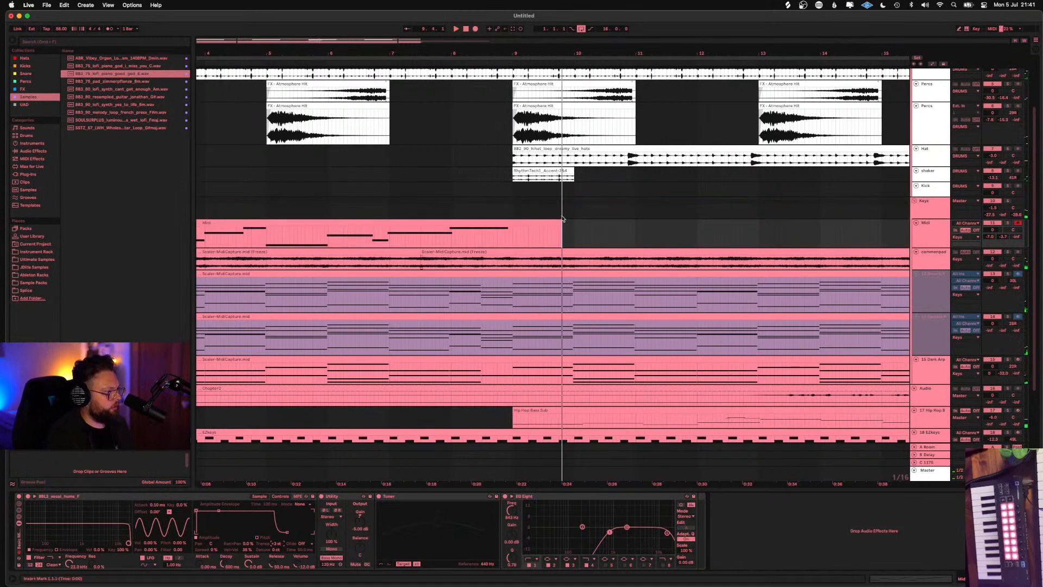
pyautogui.moveTo(558, 222); pyautogui.dragTo(512, 224)
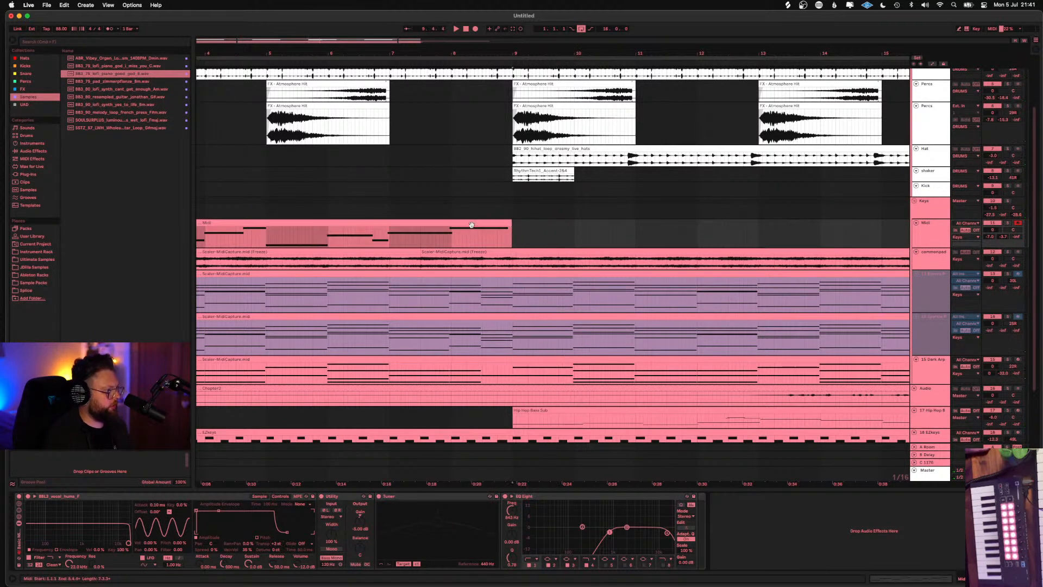
pyautogui.press('super+d')
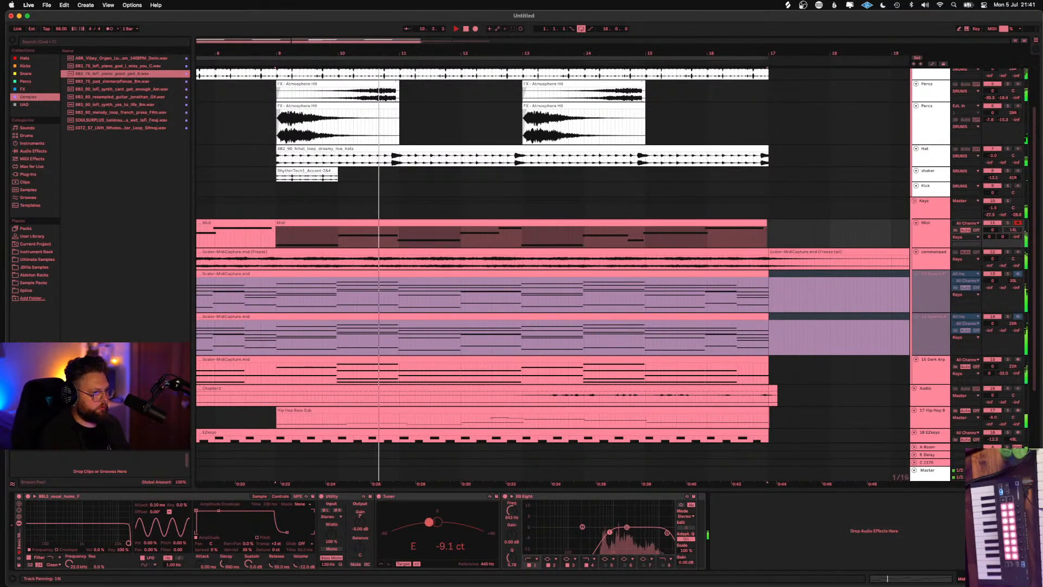
# Pan the vocal hums track to the left and set its volume to about -6 dB
pyautogui.moveTo(1012, 230); pyautogui.dragTo(993, 247)
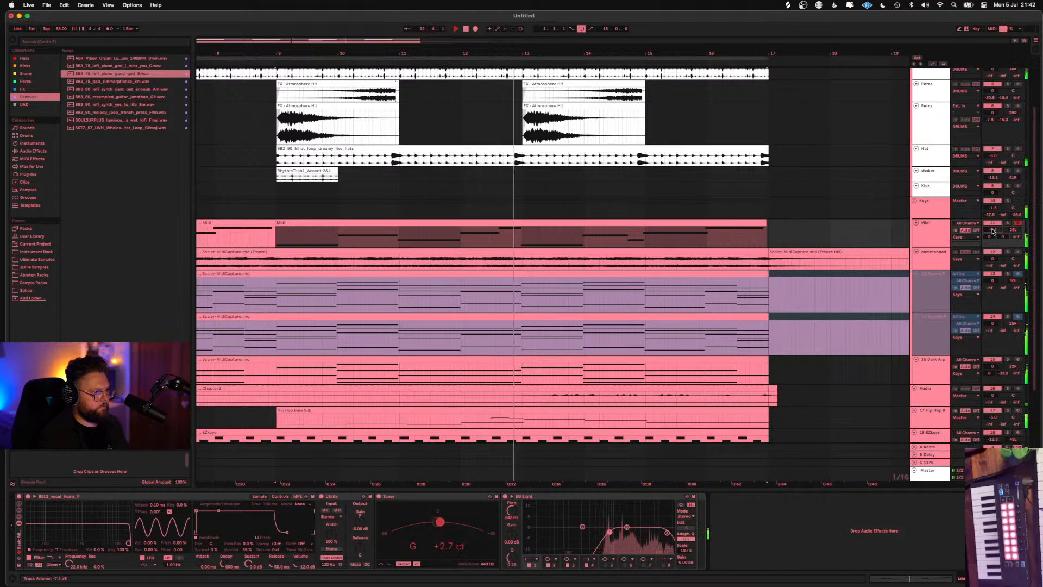
pyautogui.moveTo(993, 230); pyautogui.dragTo(993, 234)
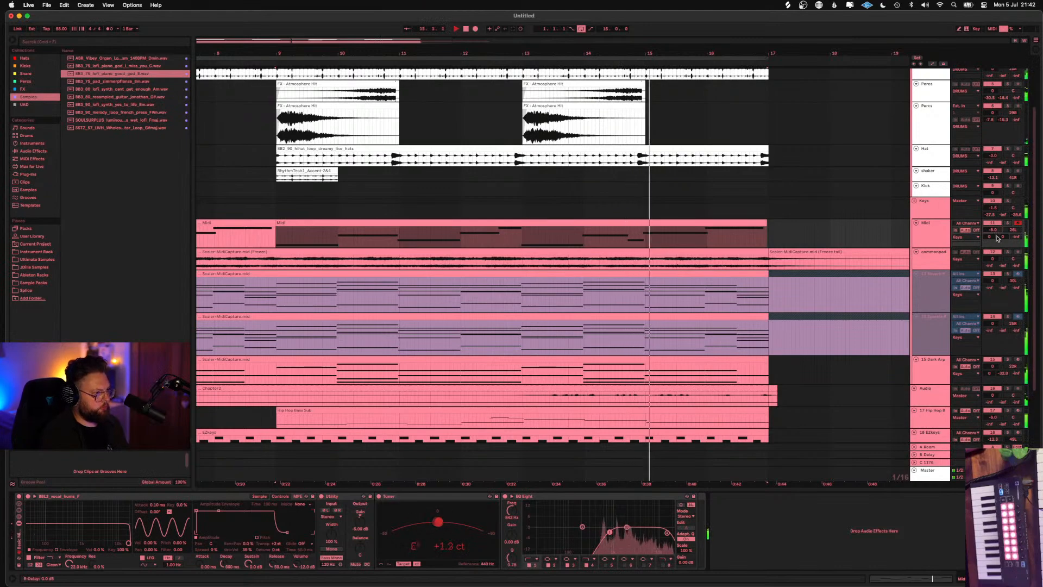
# In the duplicated hums clip, lower the long note at bar 7 to D3 and raise the bar 6 note to F3
pyautogui.click(694, 223)
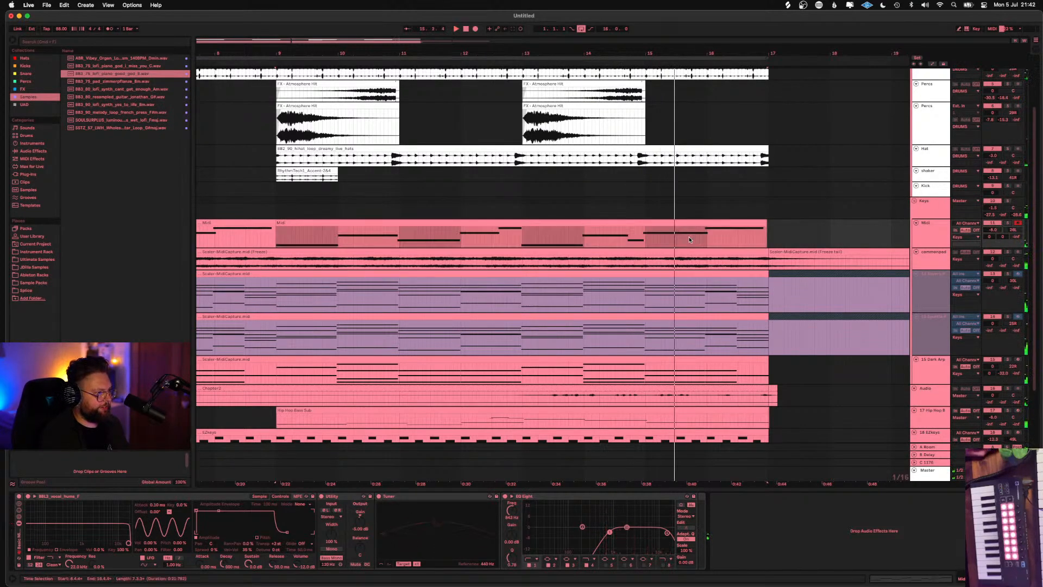
pyautogui.click(686, 235)
pyautogui.doubleClick(684, 221)
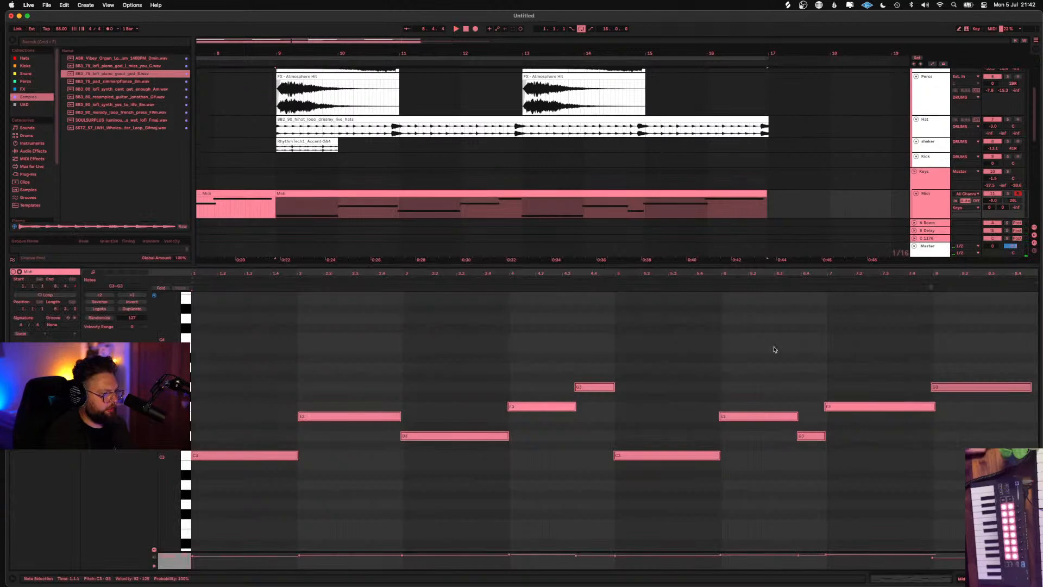
pyautogui.click(866, 401)
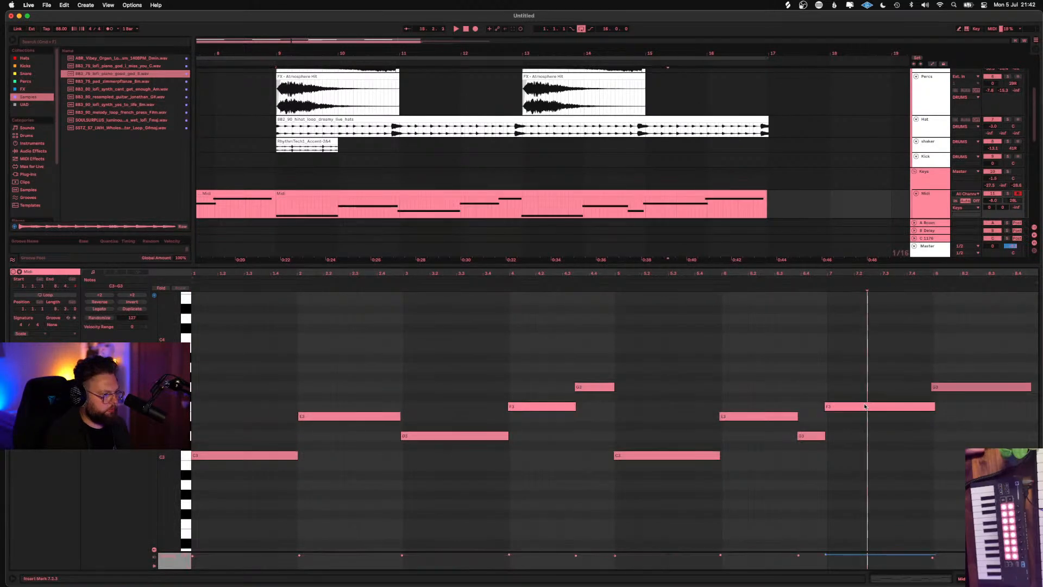
pyautogui.moveTo(865, 406); pyautogui.dragTo(872, 434)
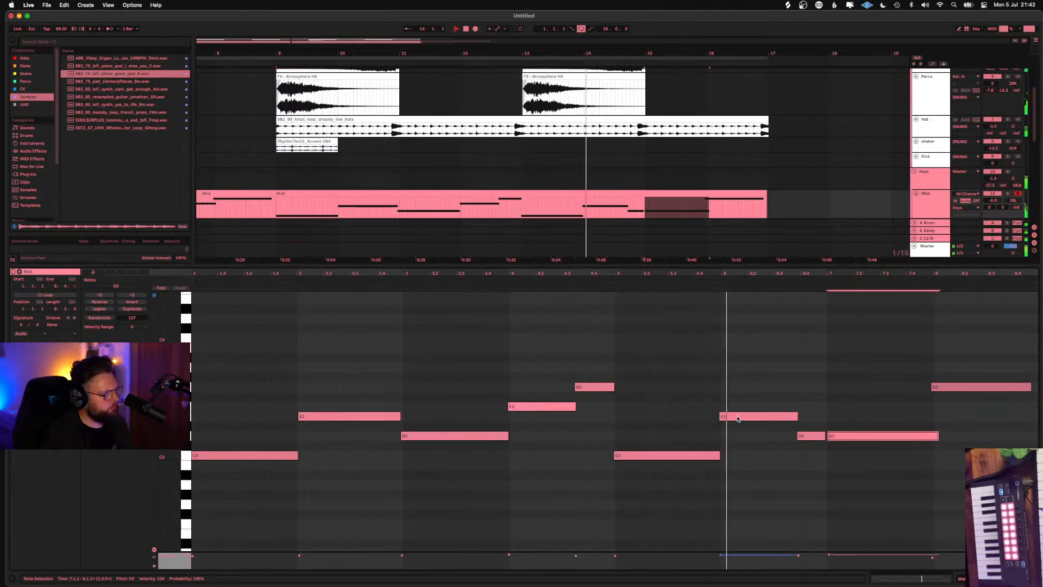
pyautogui.moveTo(737, 419)
pyautogui.mouseDown()
pyautogui.moveTo(741, 476)
pyautogui.moveTo(741, 408)
pyautogui.mouseUp()
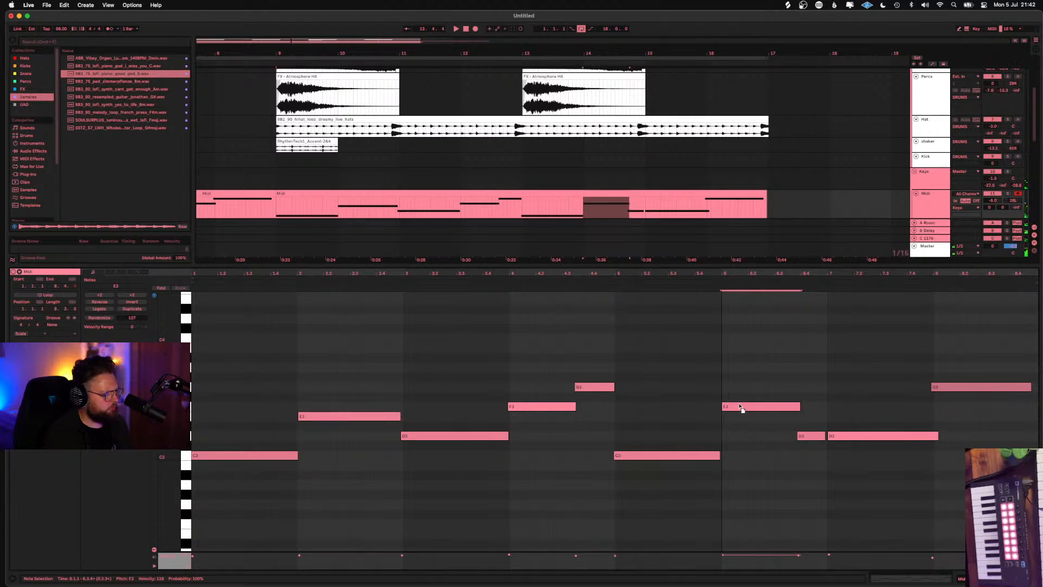
pyautogui.press('space')
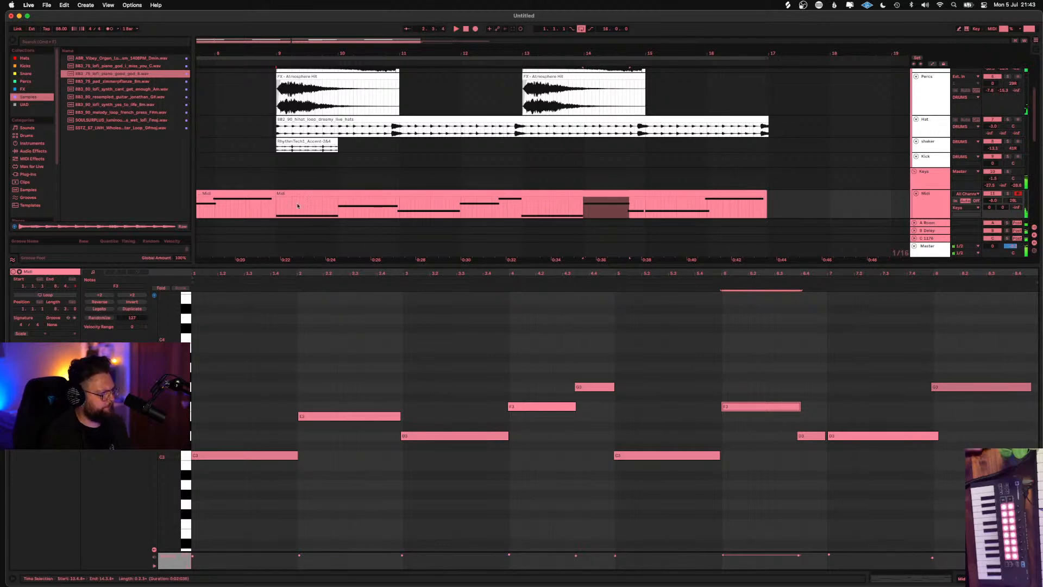
# Delete the original vocal hums clip before bar 9, keeping the edited copy
pyautogui.click(571, 195)
pyautogui.press('ctrl+super+space')
pyautogui.scroll(-5, 362, 200)
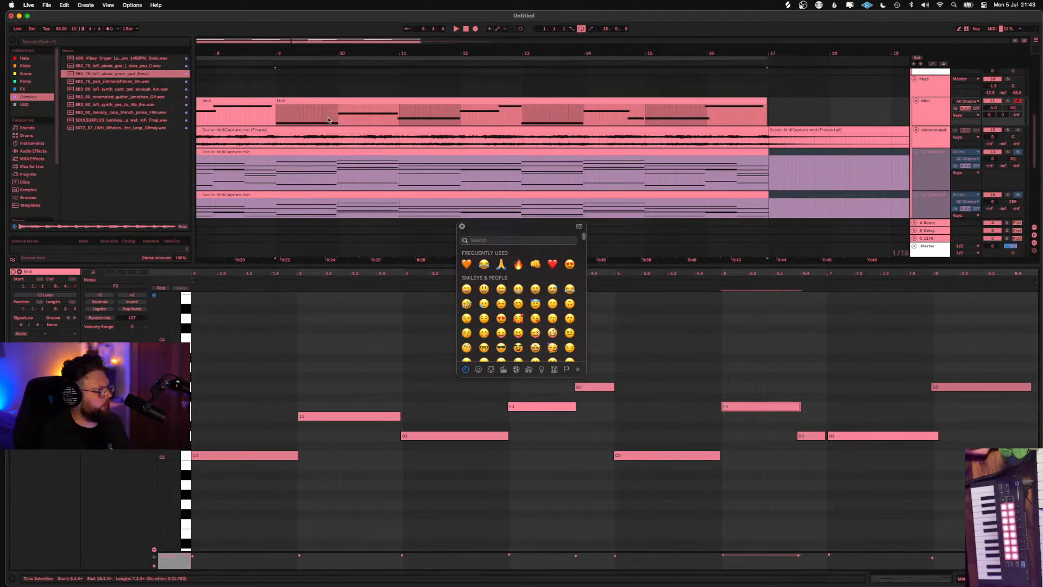
pyautogui.hscroll(-6, 325, 115)
pyautogui.click(322, 100)
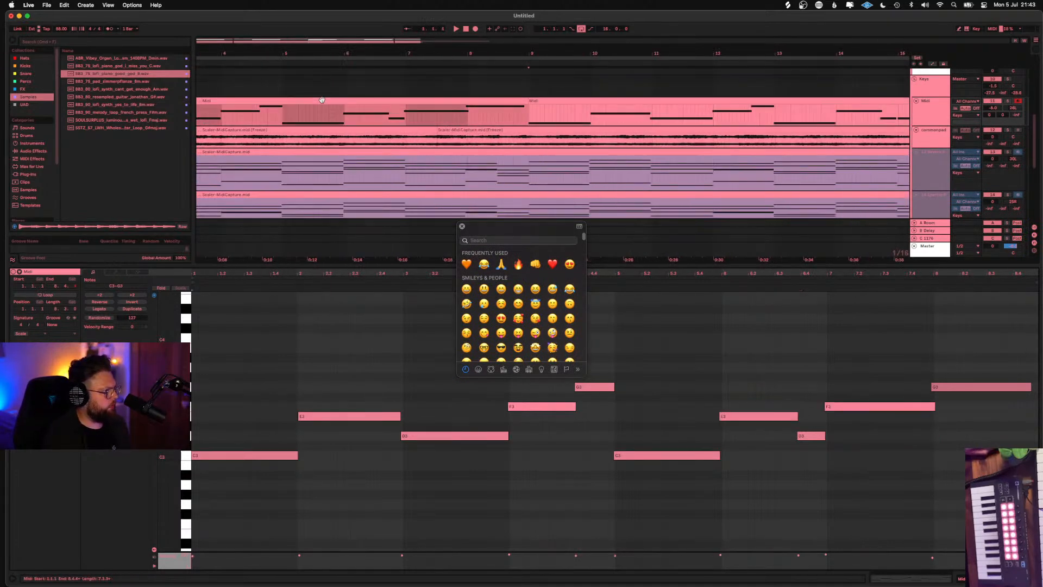
pyautogui.click(320, 100)
# Play back the remaining vocal hums clip from bar 9, close the emoji viewer and stop playback
pyautogui.click(584, 113)
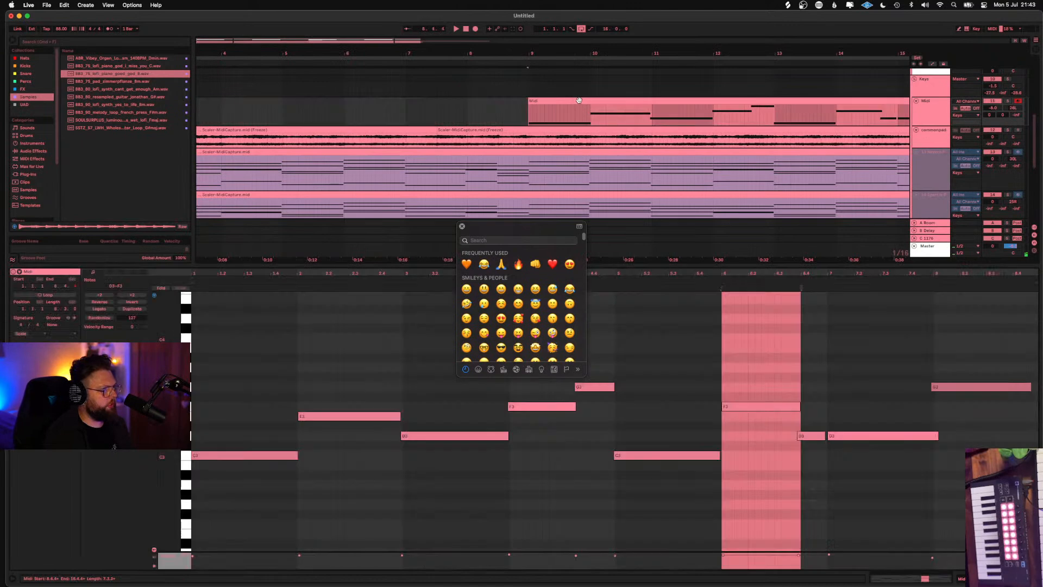
pyautogui.press('space')
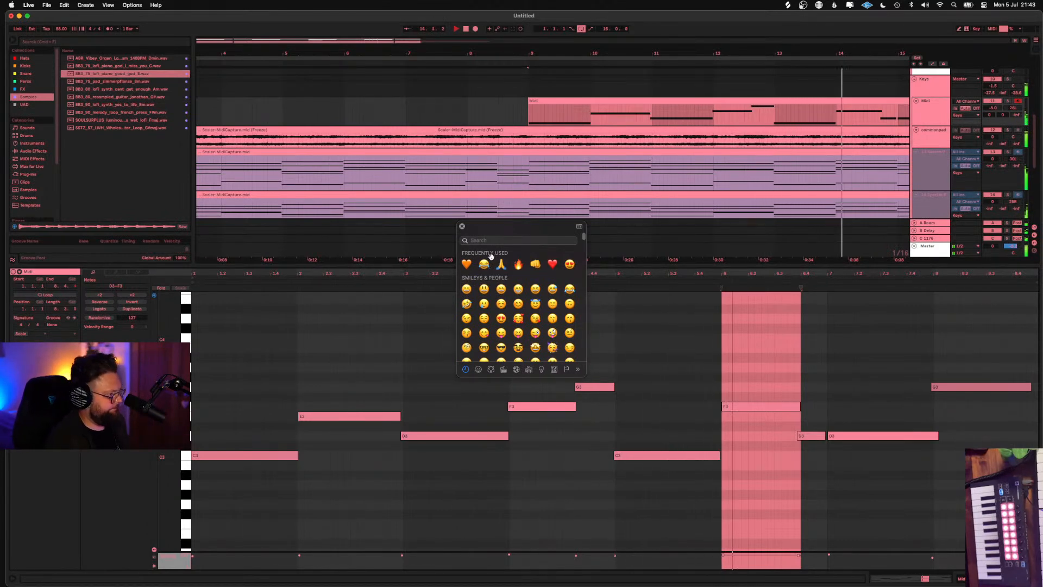
pyautogui.click(461, 226)
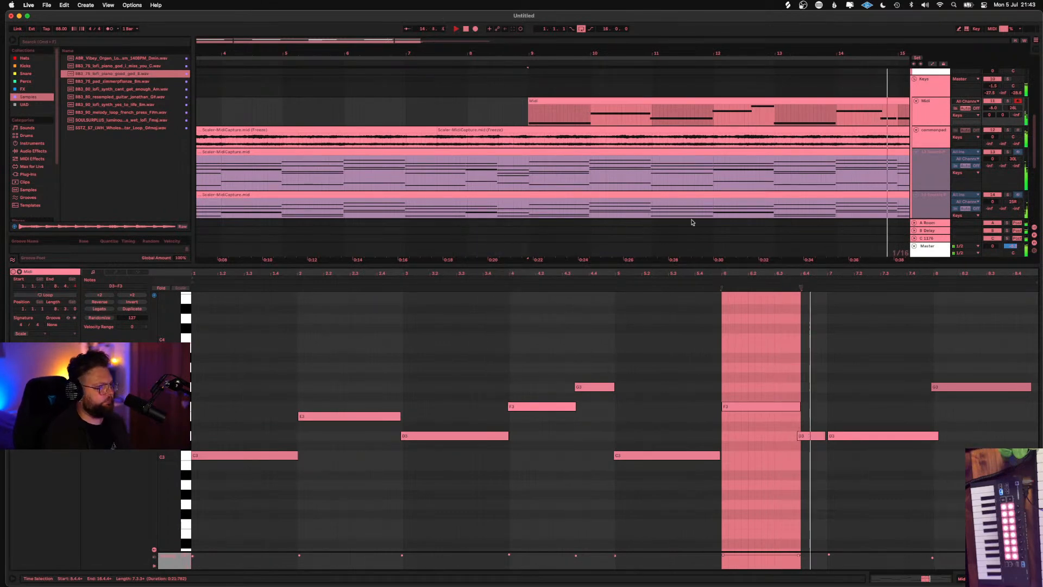
pyautogui.click(465, 29)
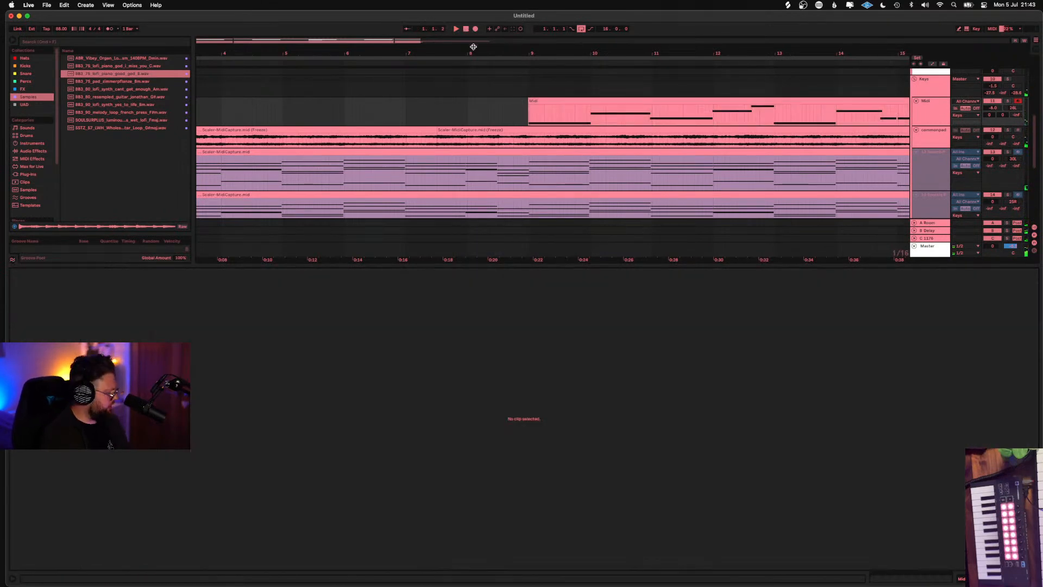
# Save the Live set as Chapter2.als in the demo Project folder
pyautogui.press('super+s')
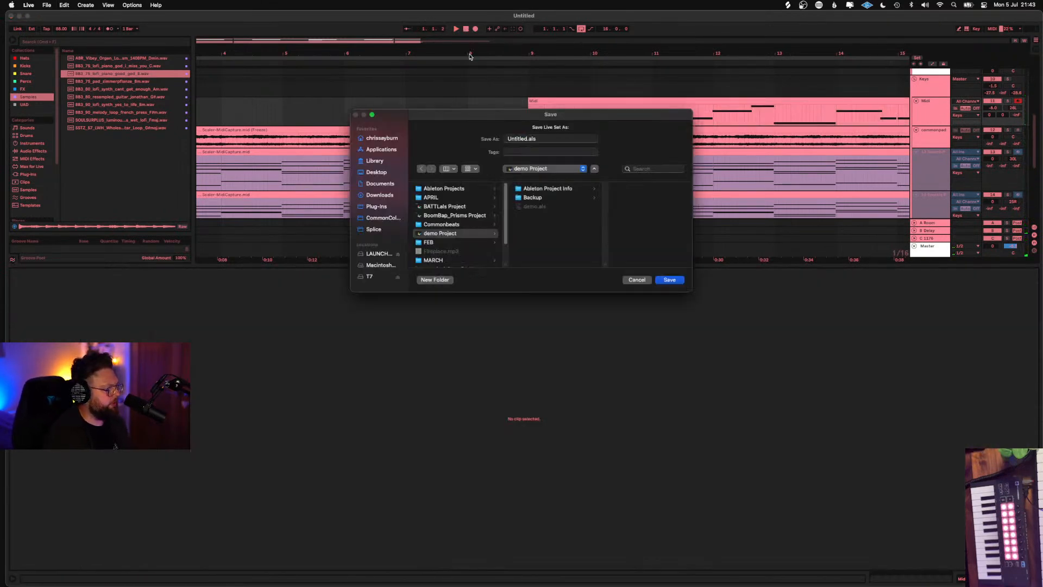
pyautogui.doubleClick(523, 139)
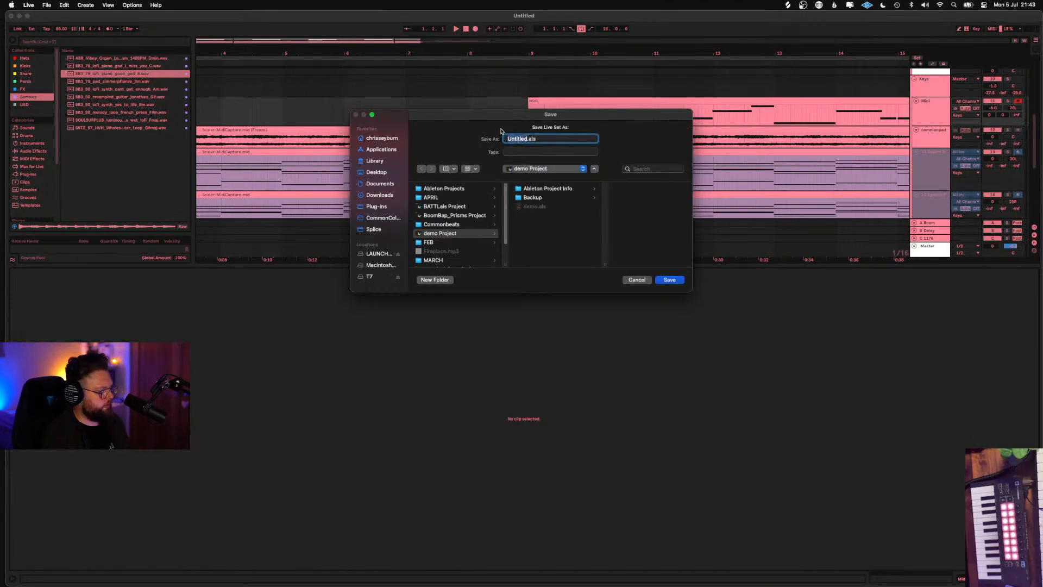
pyautogui.write('Chapter')
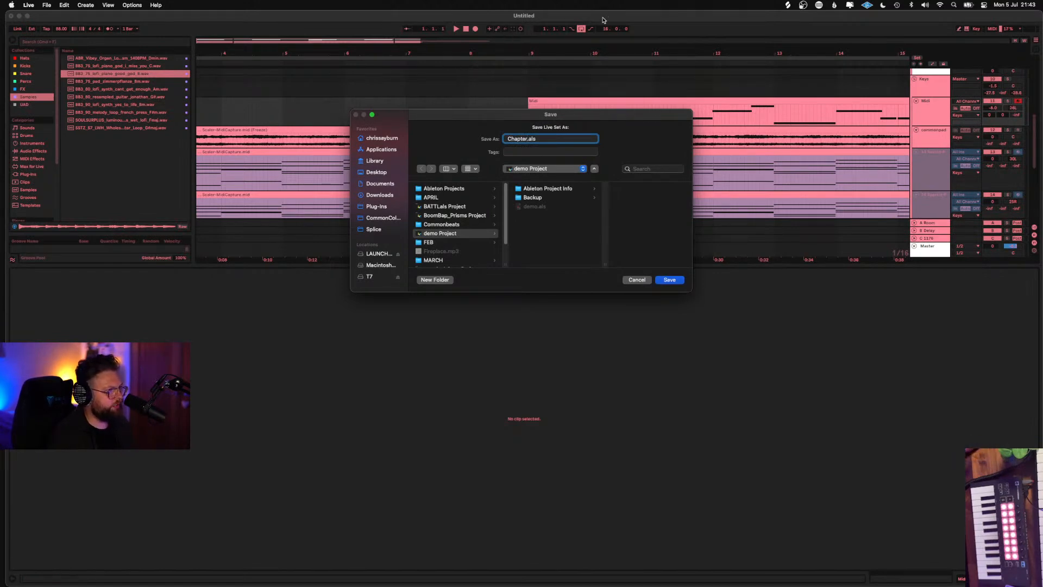
pyautogui.moveTo(602, 20); pyautogui.dragTo(669, 22)
pyautogui.write('2')
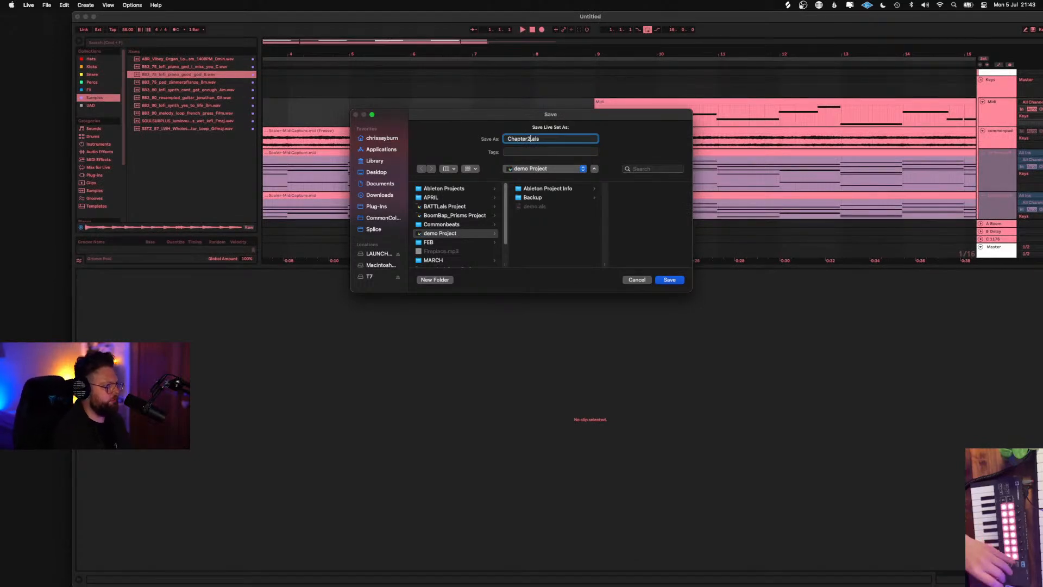
pyautogui.press('Return')
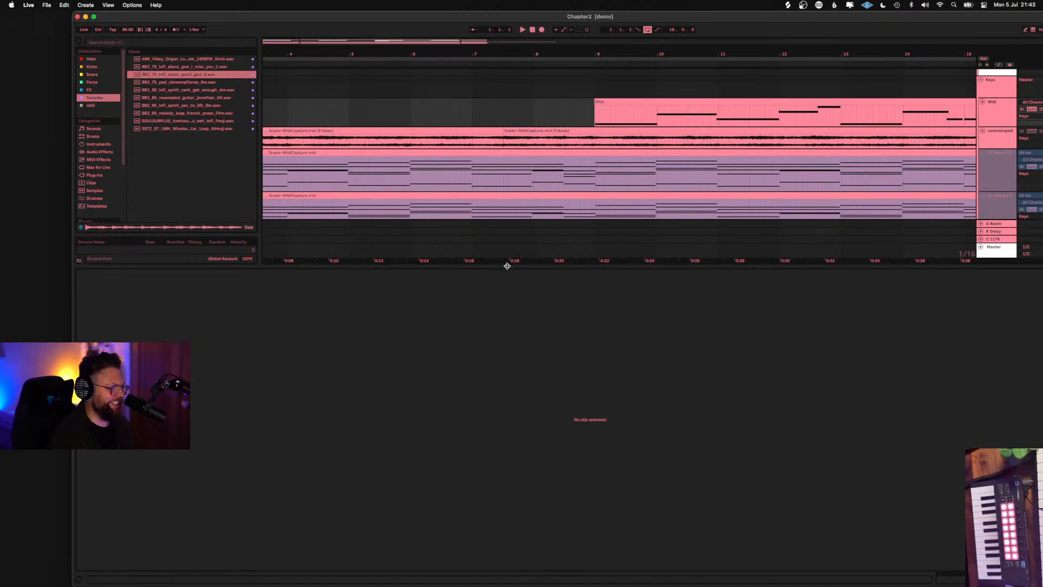
# Enlarge the arrangement area and show the hiking video in a window over the lower tracks
pyautogui.moveTo(507, 265); pyautogui.dragTo(507, 441)
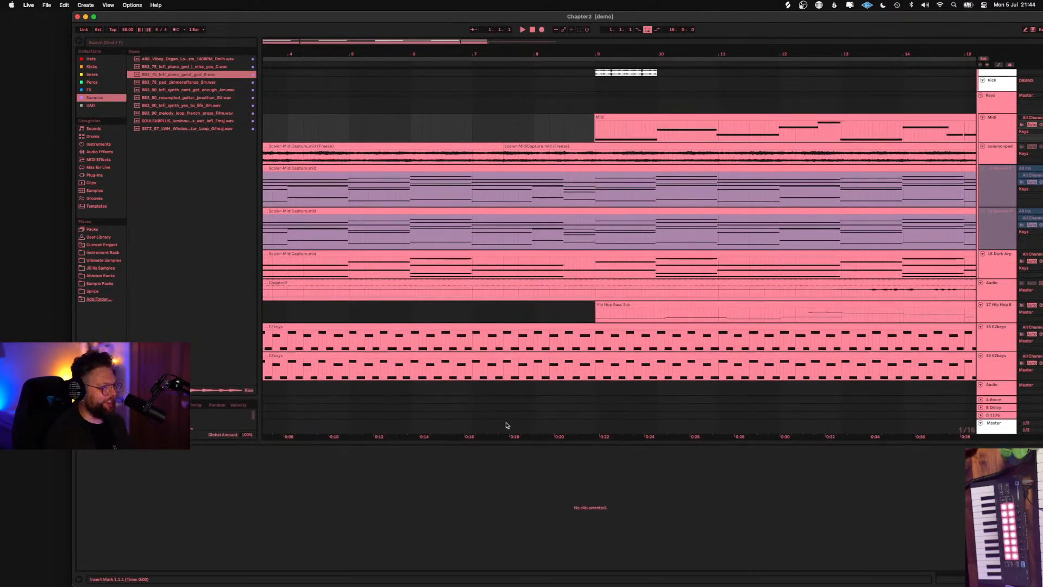
pyautogui.scroll(5, 505, 293)
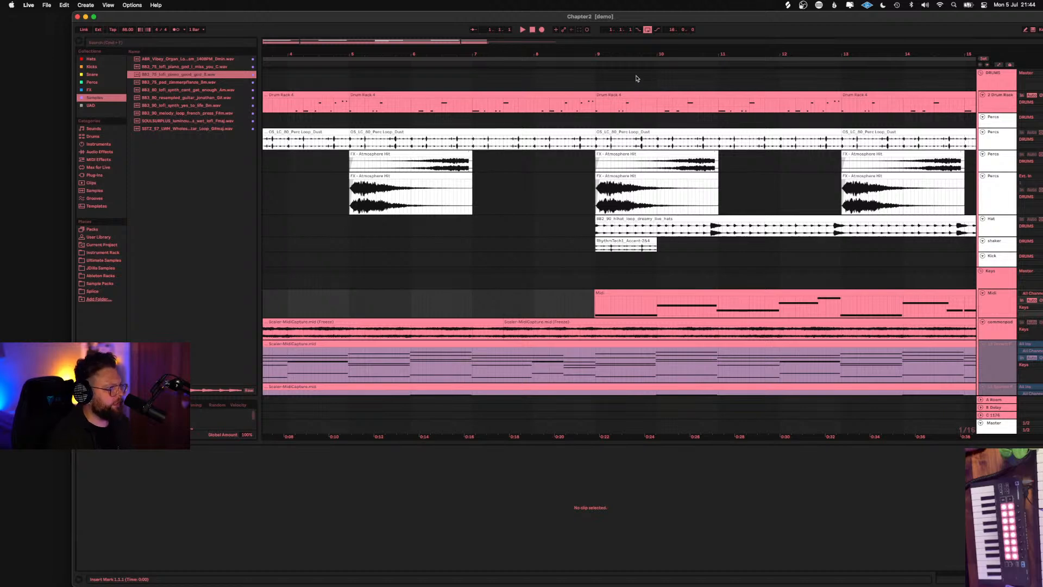
pyautogui.click(105, 4)
pyautogui.moveTo(132, 5)
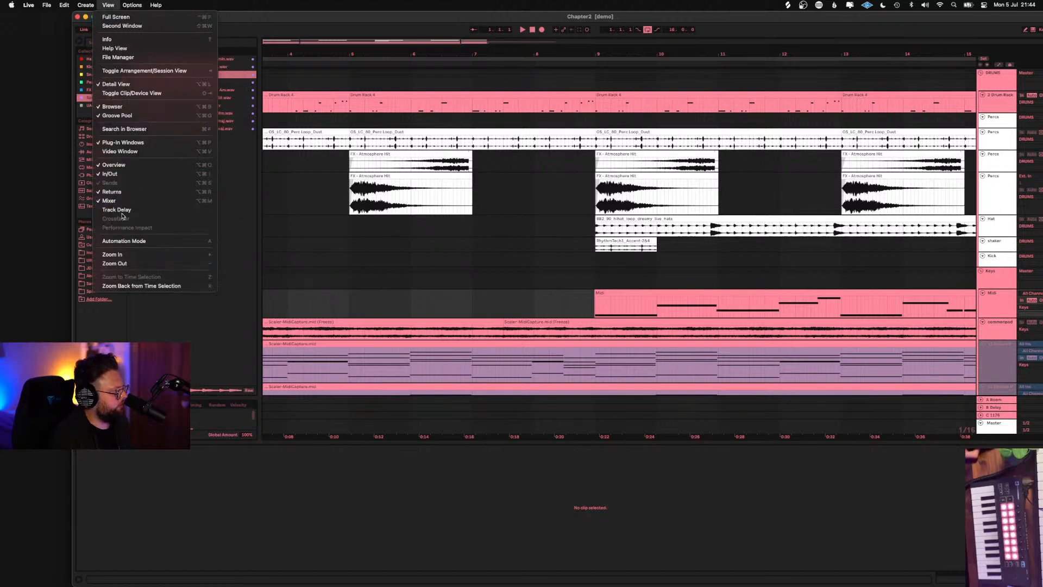
pyautogui.click(121, 152)
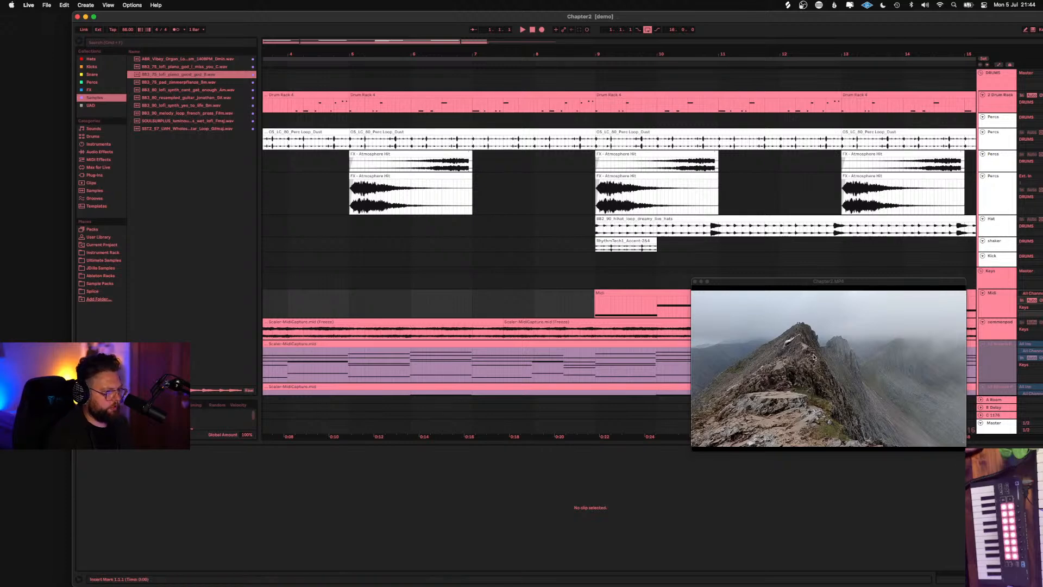
pyautogui.moveTo(778, 307); pyautogui.dragTo(725, 349)
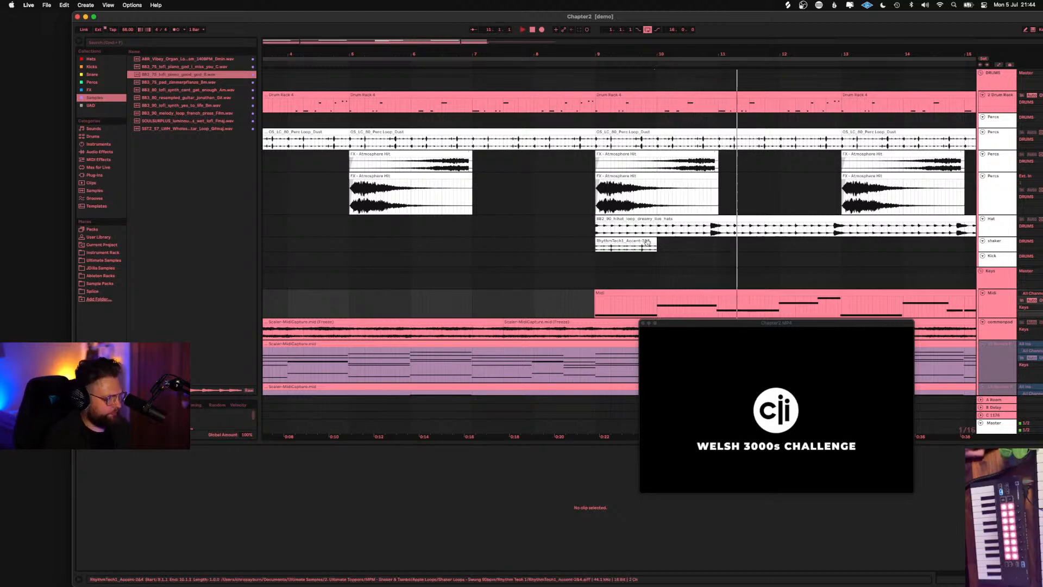
# Extend the looped shaker clip from bar 9 to bar 17 and increase the shaker track's height
pyautogui.moveTo(657, 245); pyautogui.dragTo(960, 244)
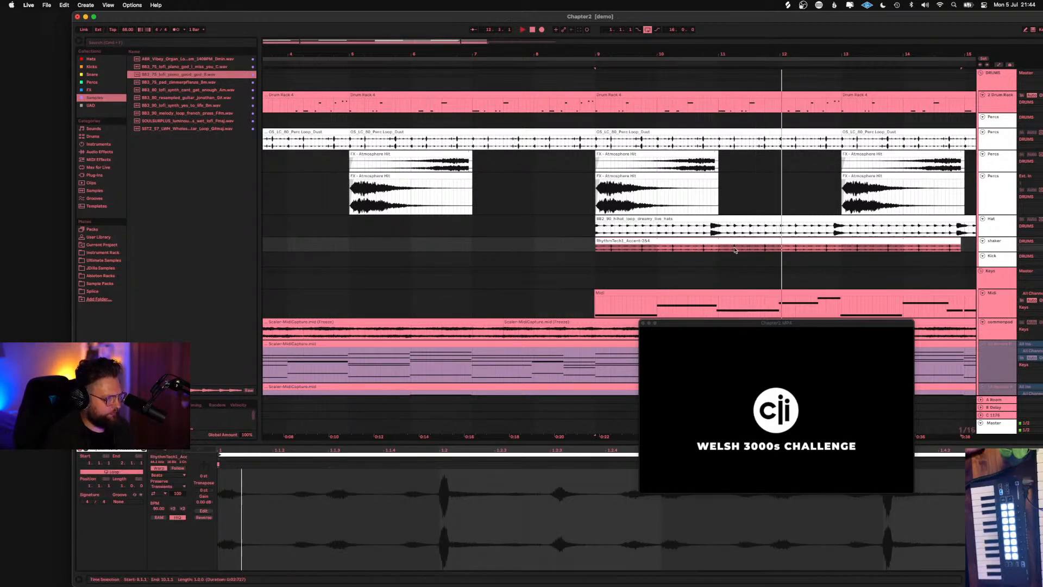
pyautogui.hscroll(10, 748, 260)
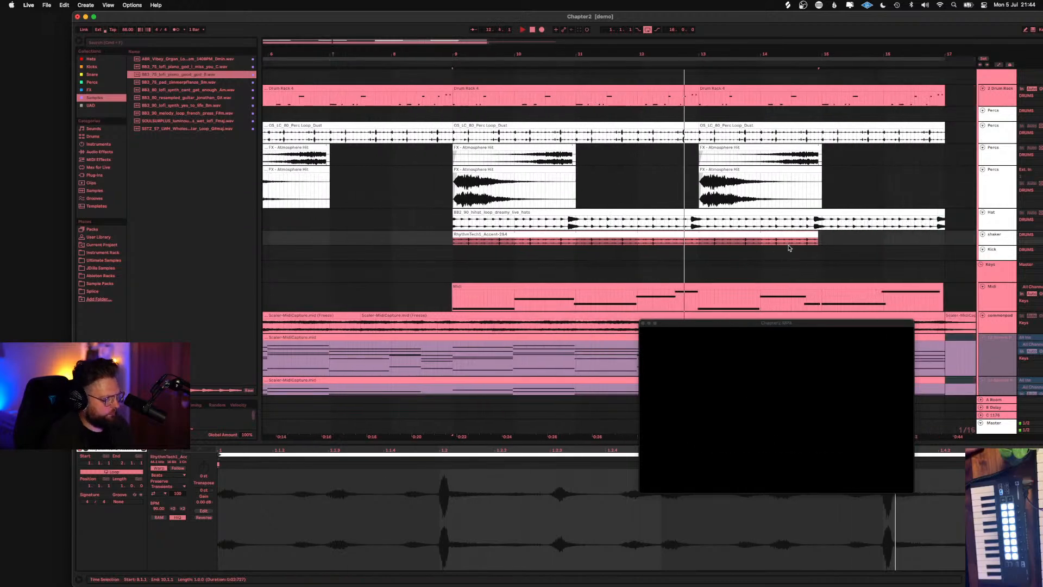
pyautogui.moveTo(711, 238); pyautogui.dragTo(835, 237)
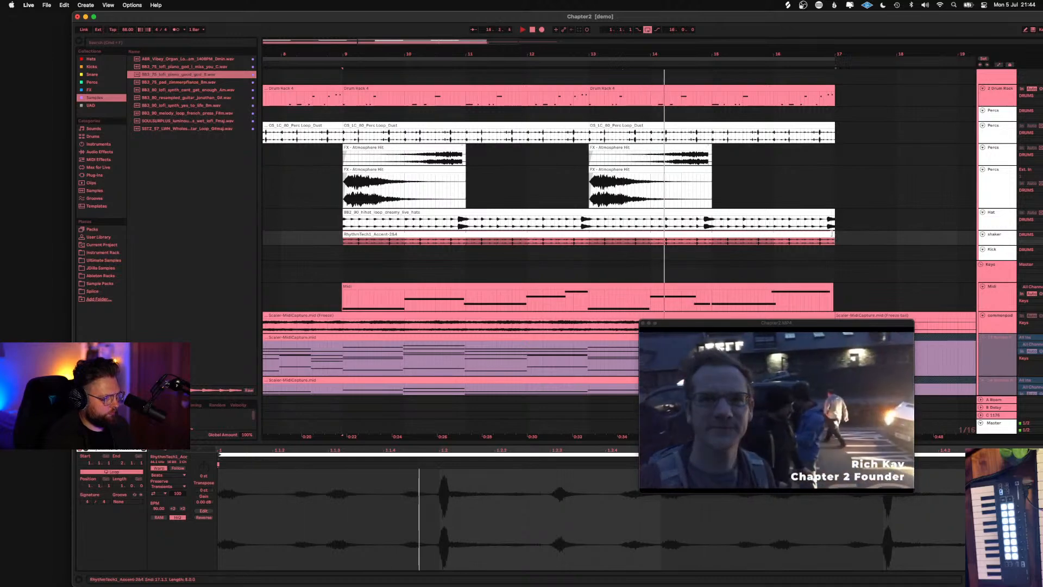
pyautogui.moveTo(995, 247); pyautogui.dragTo(995, 261)
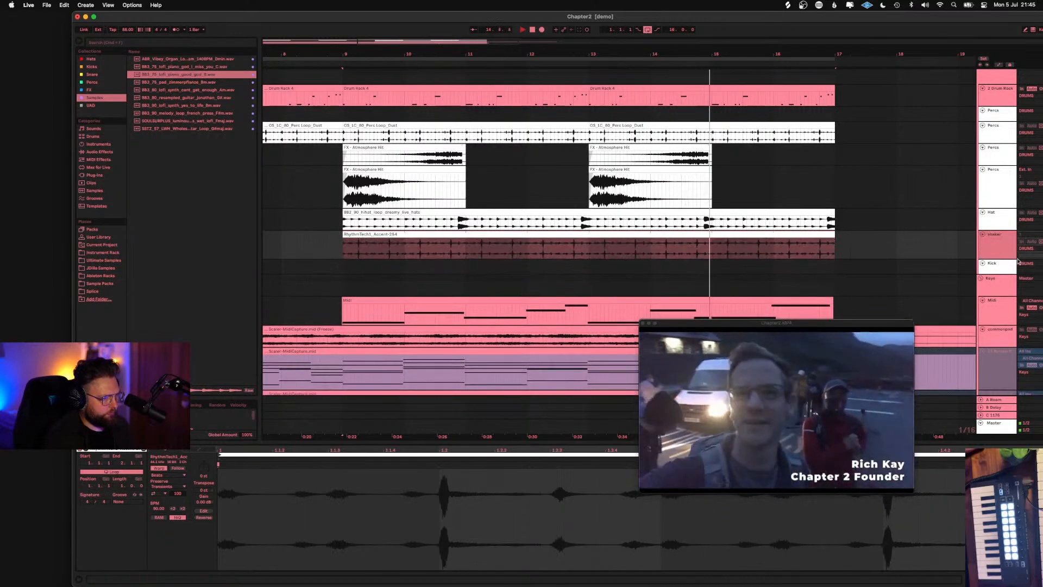
pyautogui.hscroll(5, 970, 268)
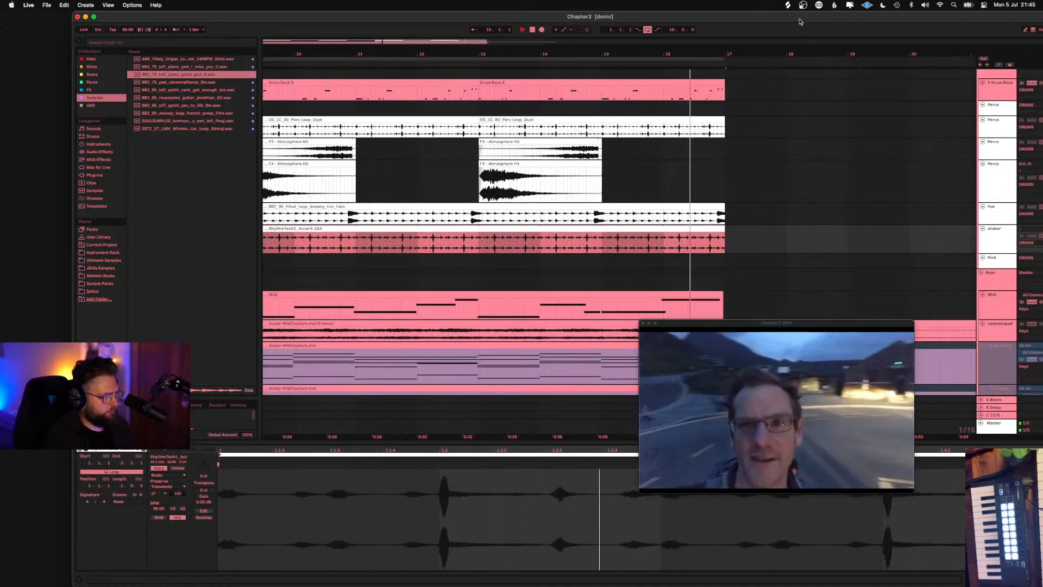
# Stop playback and reposition the Live and video windows so the mixer controls and the keys tracks are uncovered
pyautogui.doubleClick(759, 16)
pyautogui.press('space')
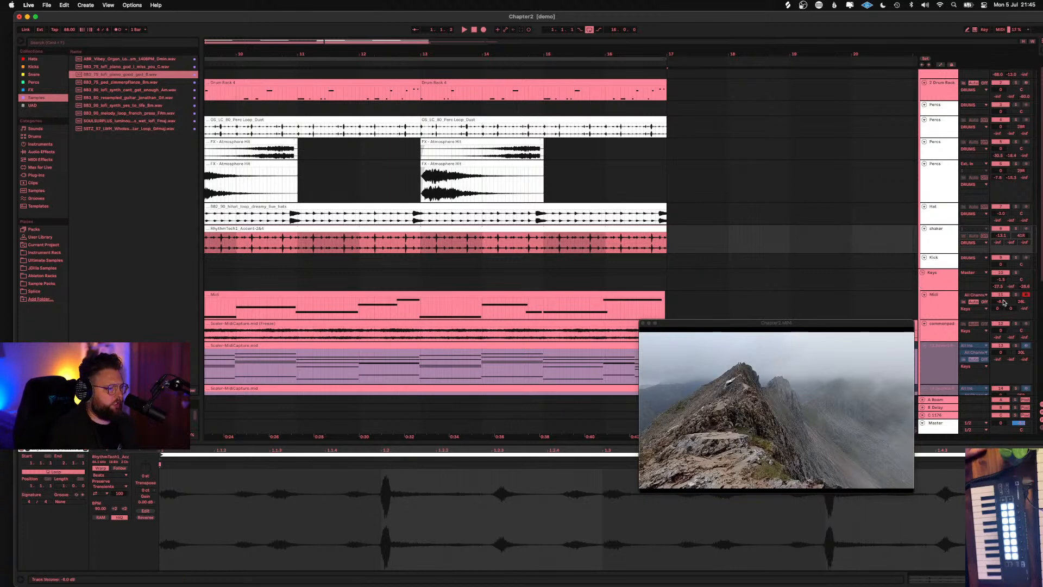
pyautogui.click(379, 295)
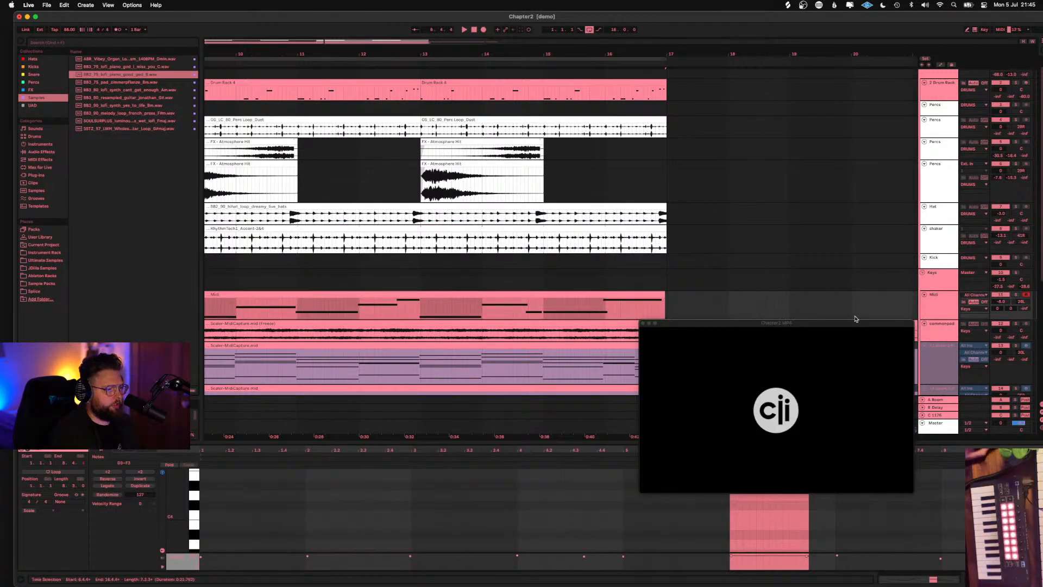
pyautogui.moveTo(829, 323); pyautogui.dragTo(909, 395)
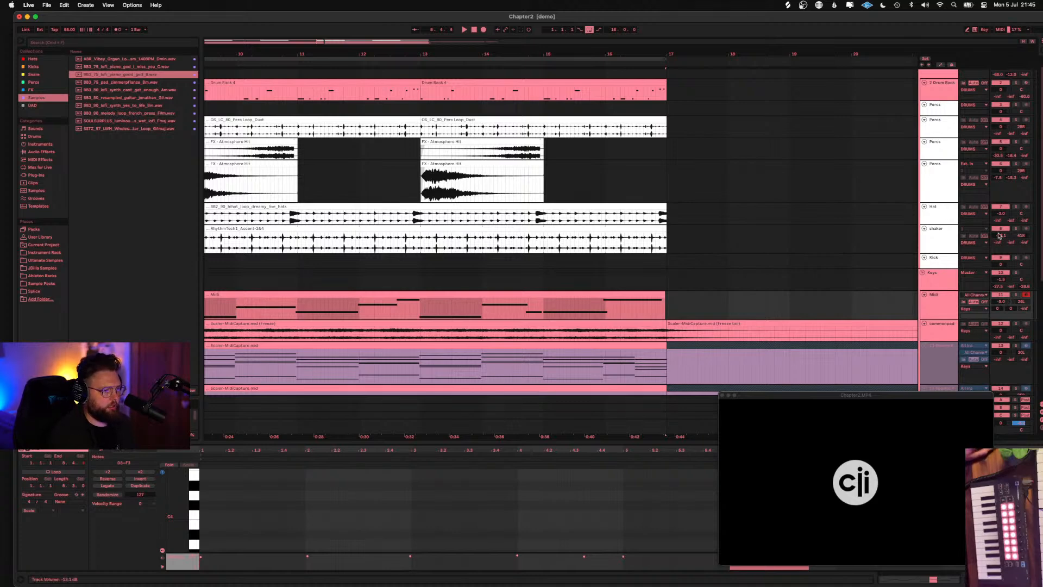
# Lower the shaker track's volume, checking it in solo during playback, and pan the Hat track slightly left at a lower volume
pyautogui.moveTo(999, 236); pyautogui.dragTo(999, 250)
pyautogui.press('space')
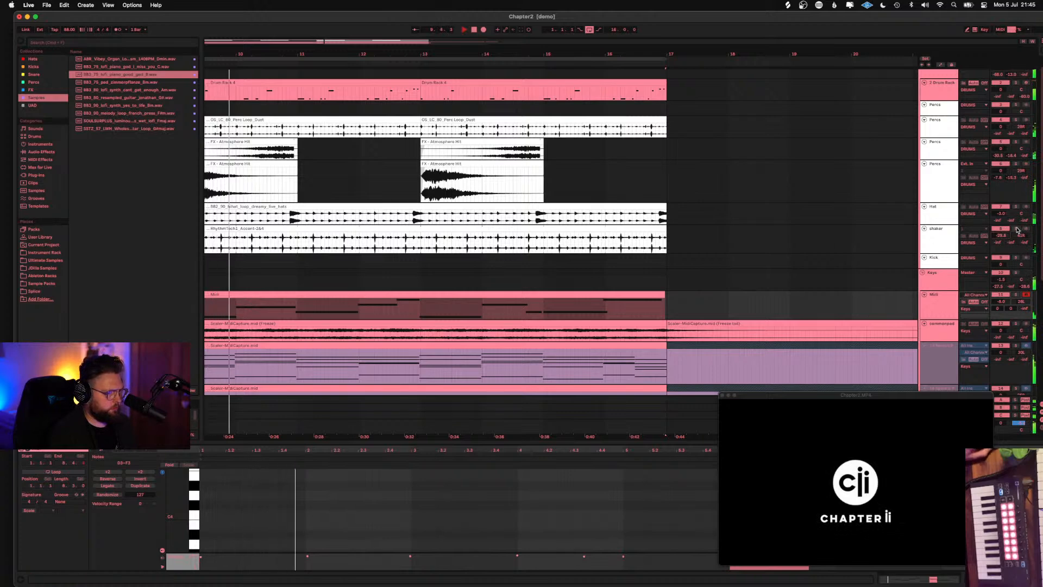
pyautogui.click(1015, 228)
pyautogui.moveTo(1000, 235); pyautogui.dragTo(1000, 223)
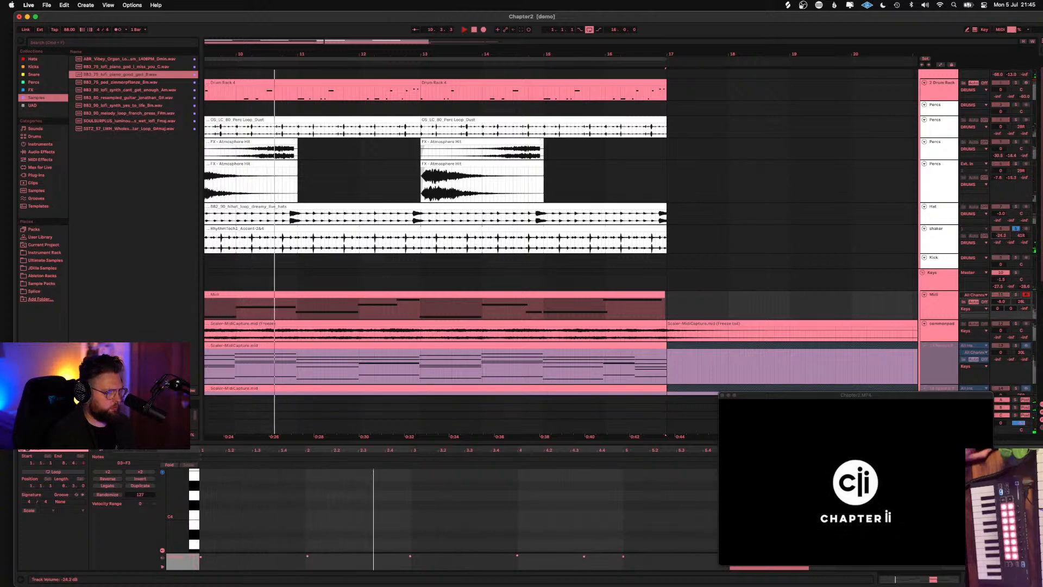
pyautogui.click(1015, 229)
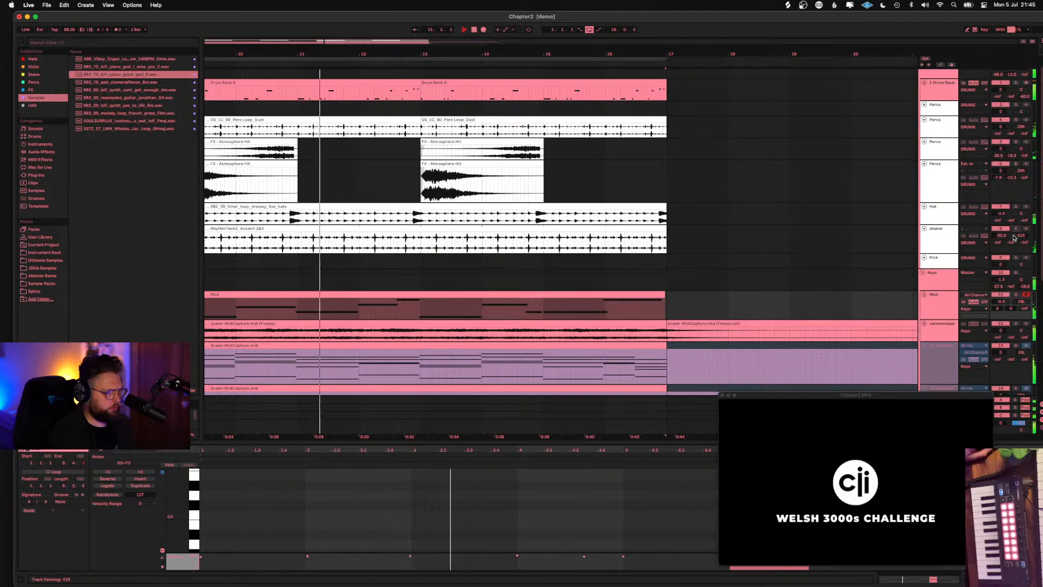
pyautogui.moveTo(1023, 213); pyautogui.dragTo(1001, 223)
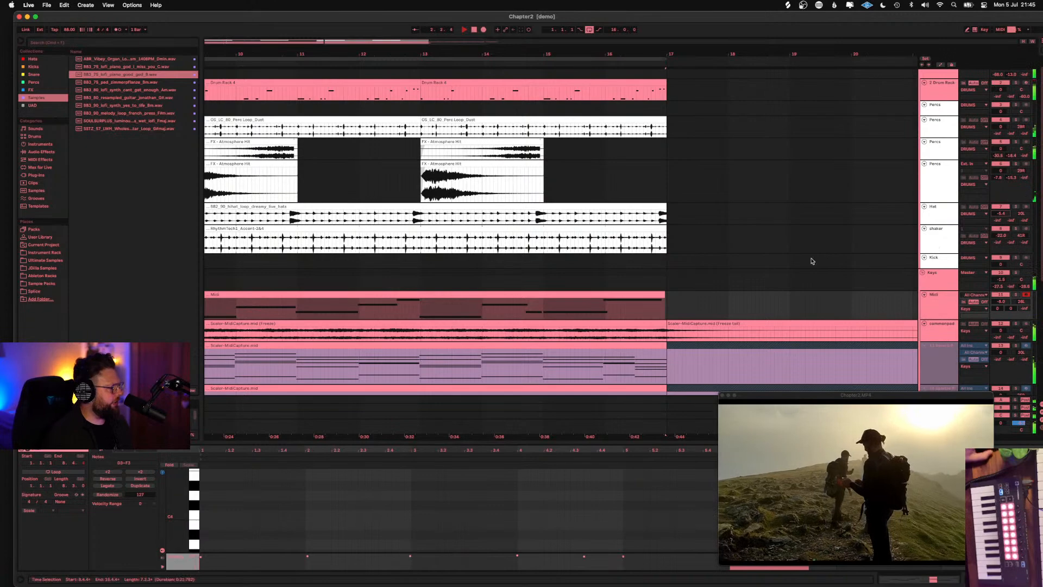
# Rebalance the volumes of the Quick Snare, Woody Snare and Leaf Snare chains in the Drum Rack during playback
pyautogui.click(942, 86)
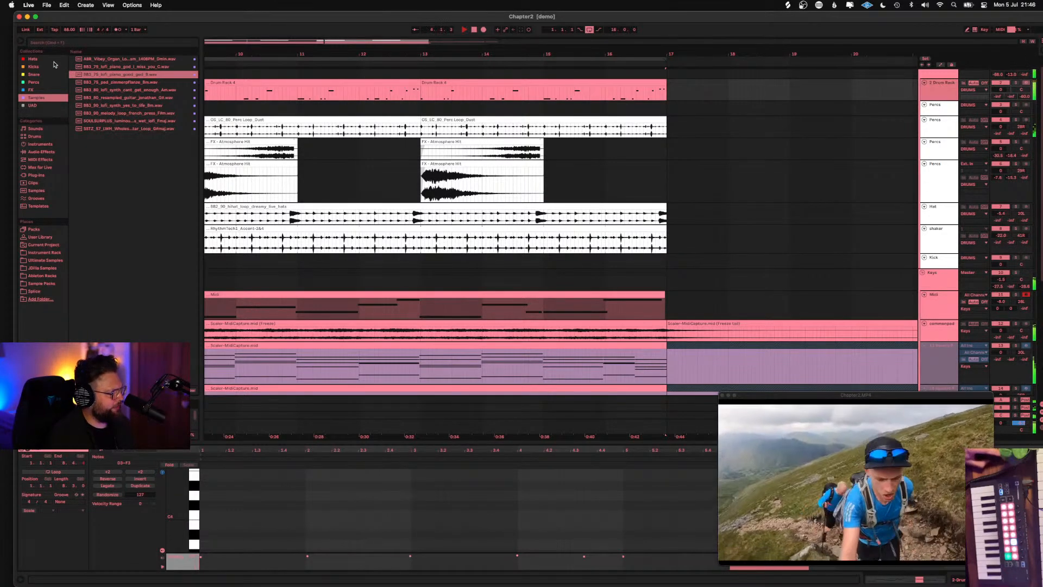
pyautogui.click(957, 90)
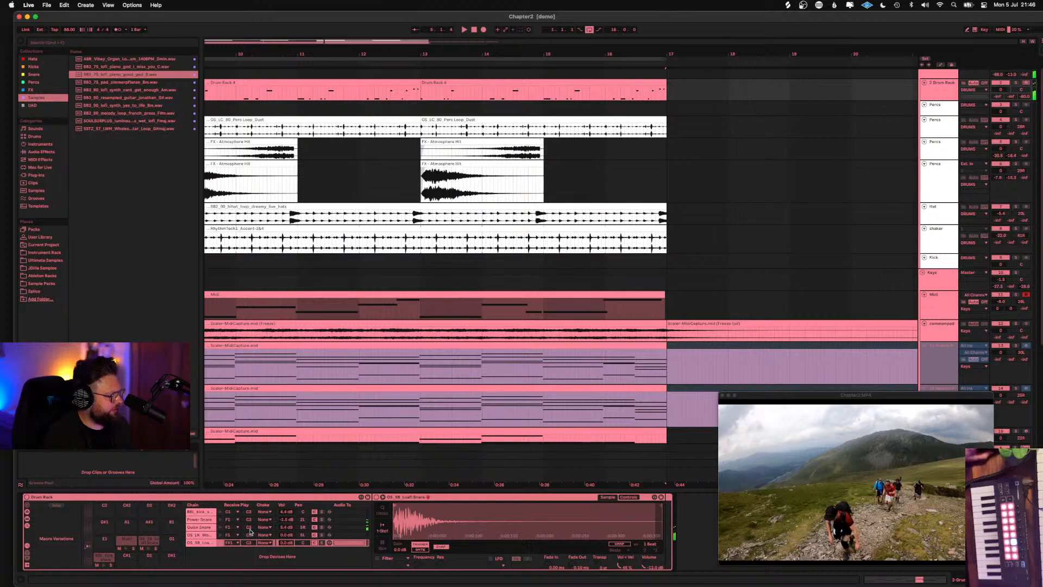
pyautogui.click(207, 528)
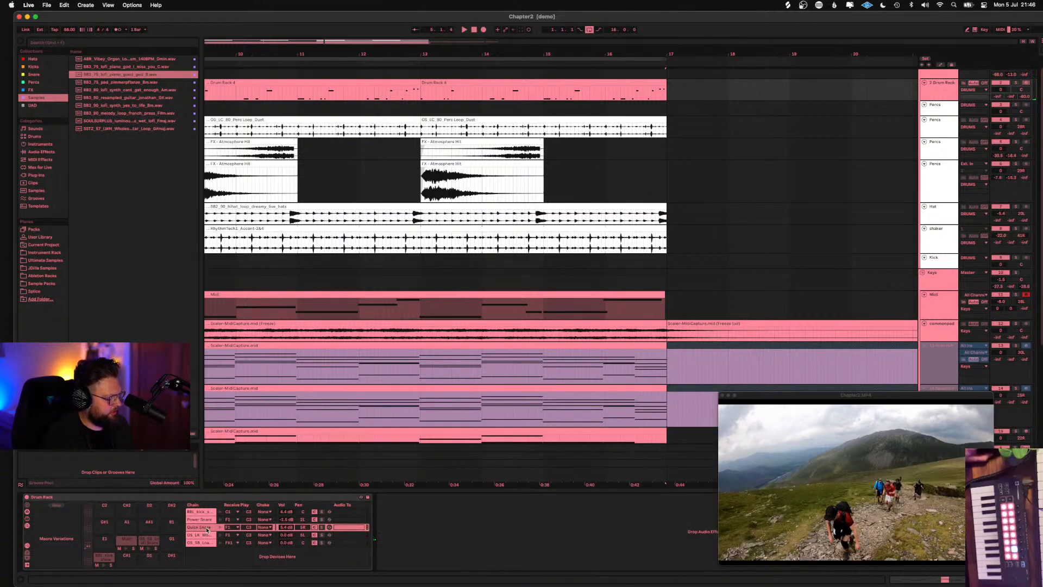
pyautogui.click(205, 529)
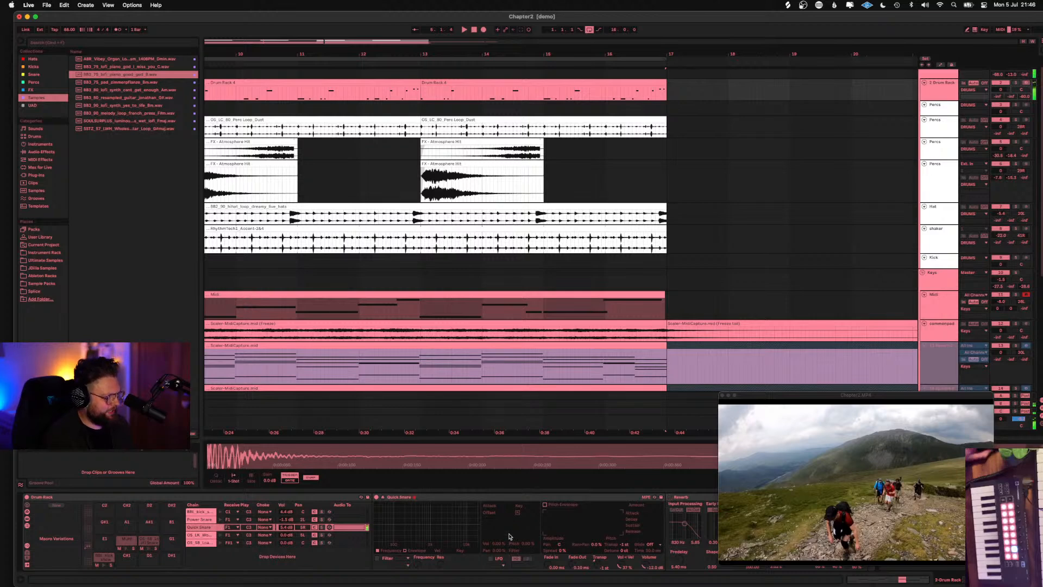
pyautogui.press('space')
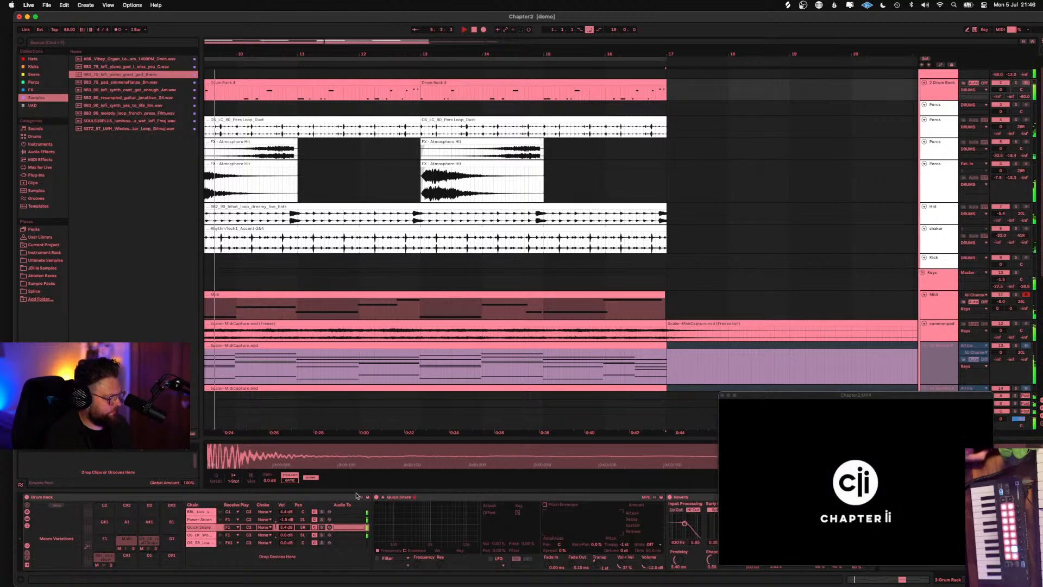
pyautogui.moveTo(289, 527); pyautogui.dragTo(288, 535)
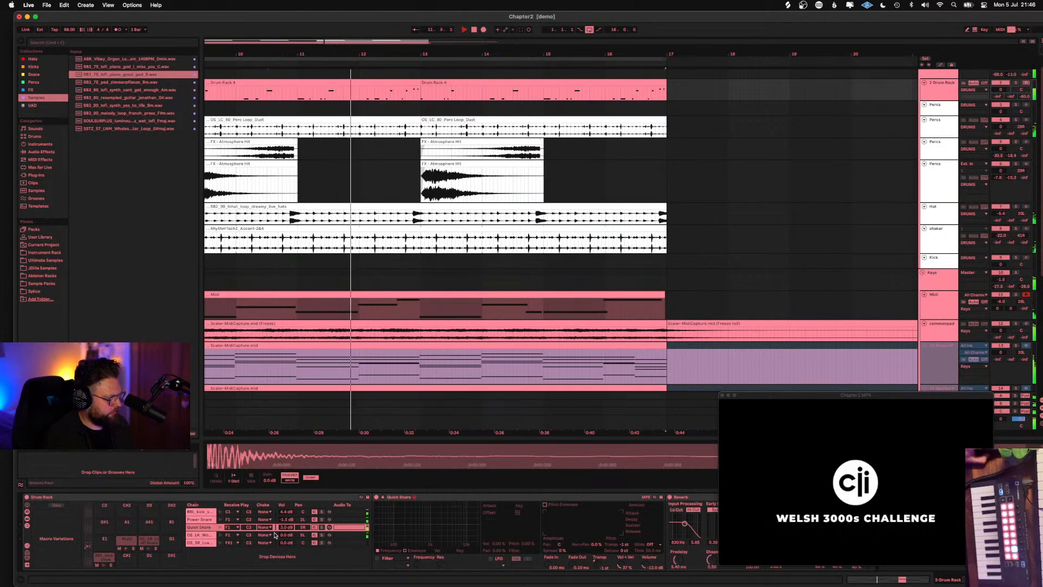
pyautogui.click(285, 535)
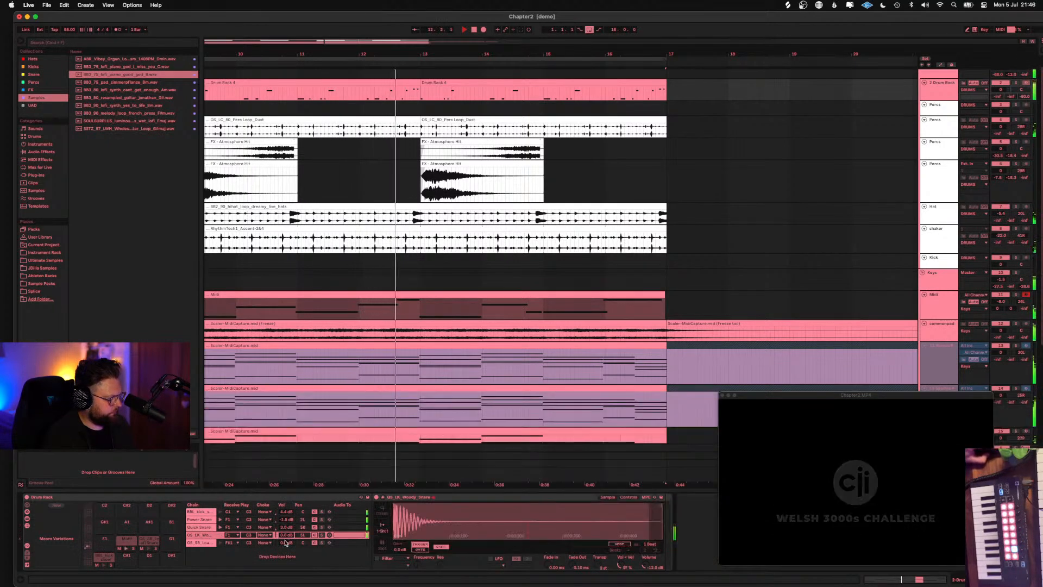
pyautogui.moveTo(286, 543); pyautogui.dragTo(286, 539)
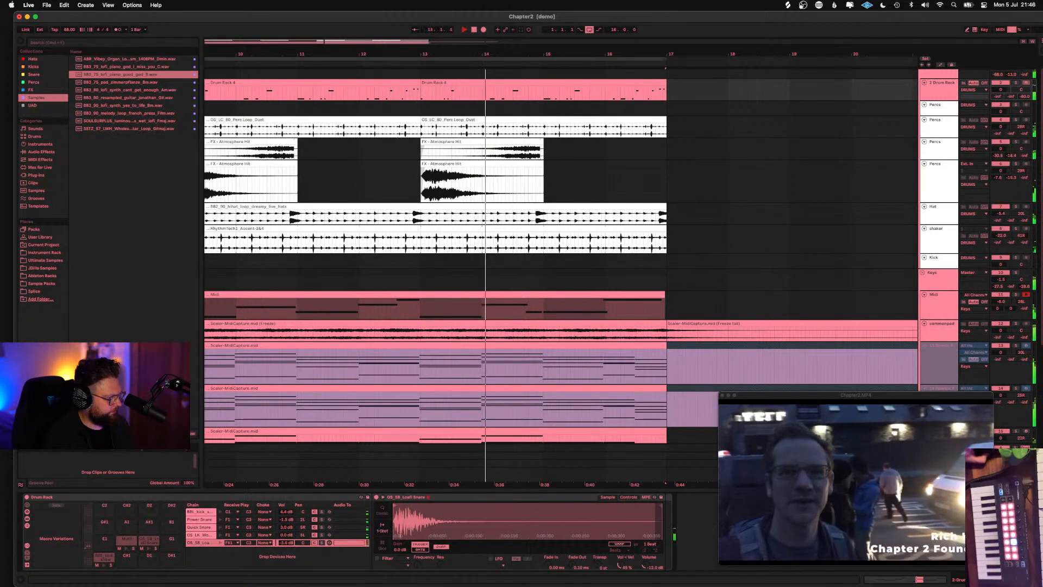
pyautogui.click(284, 535)
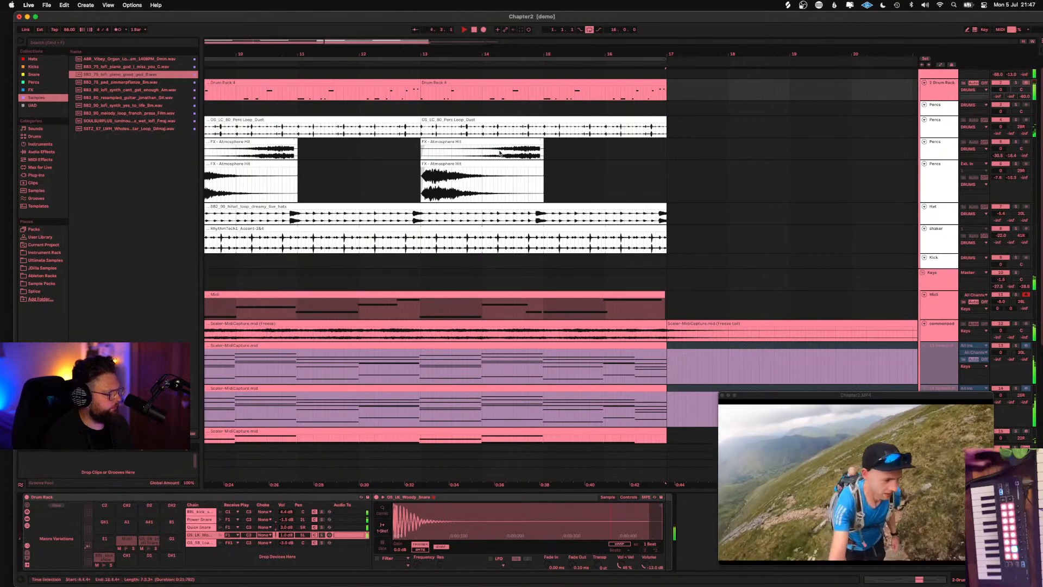
# Listen to the OS_LC_80_Perc Loop_Dust track in solo and turn its solo off again
pyautogui.click(478, 142)
pyautogui.click(1016, 120)
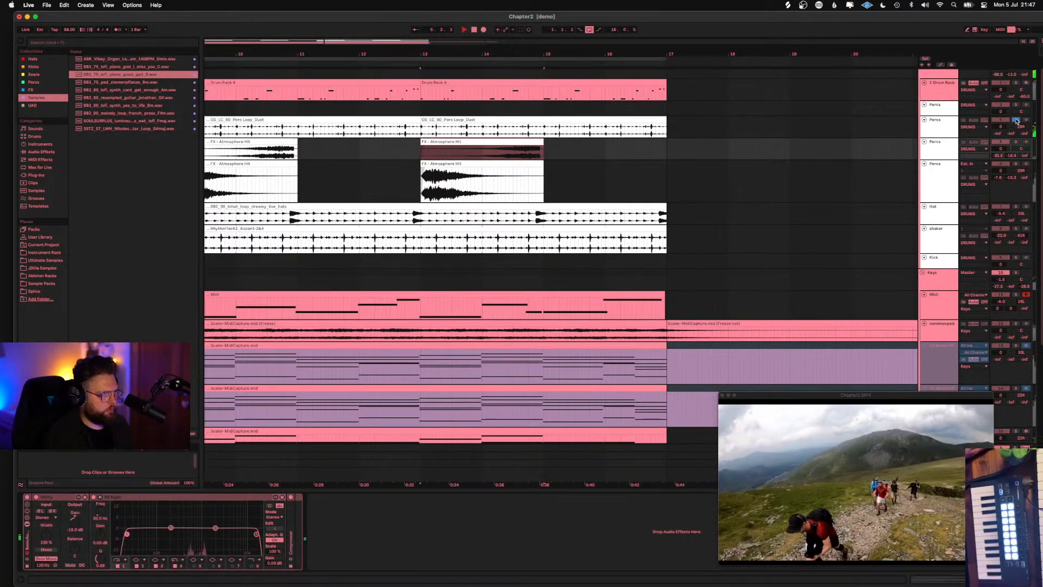
pyautogui.click(1016, 119)
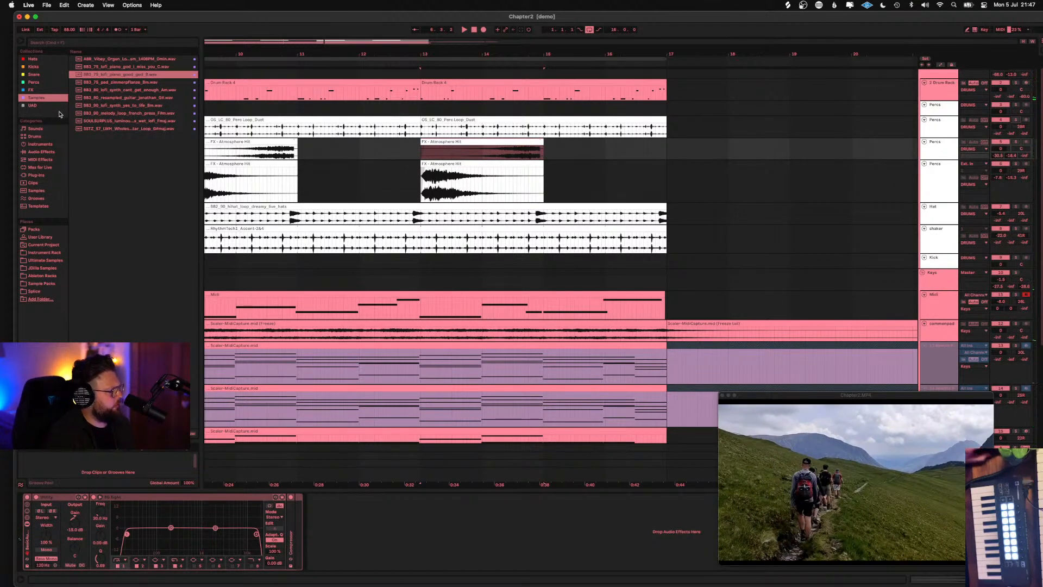
# Audition the OS_LC_80_Perc Loop_Chill and LOST - Downlift samples from the Percs collection
pyautogui.click(37, 83)
pyautogui.click(36, 90)
pyautogui.click(37, 83)
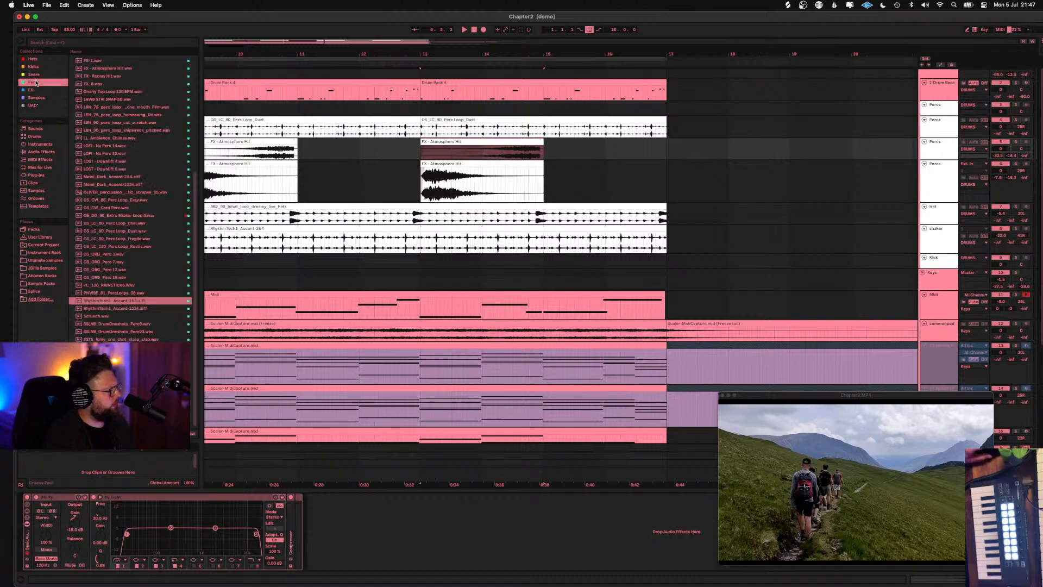
pyautogui.click(112, 225)
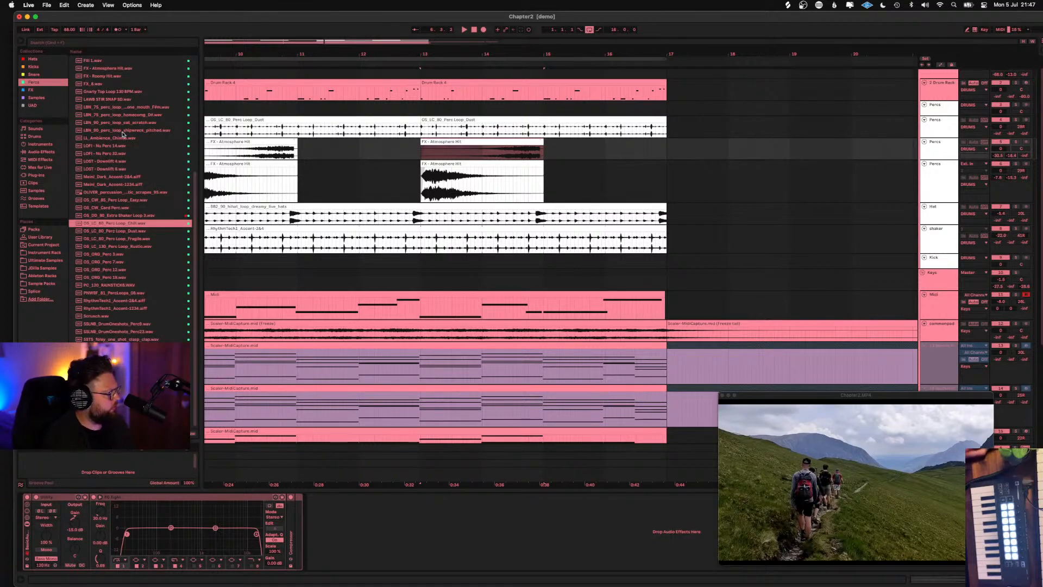
pyautogui.click(115, 162)
pyautogui.click(113, 169)
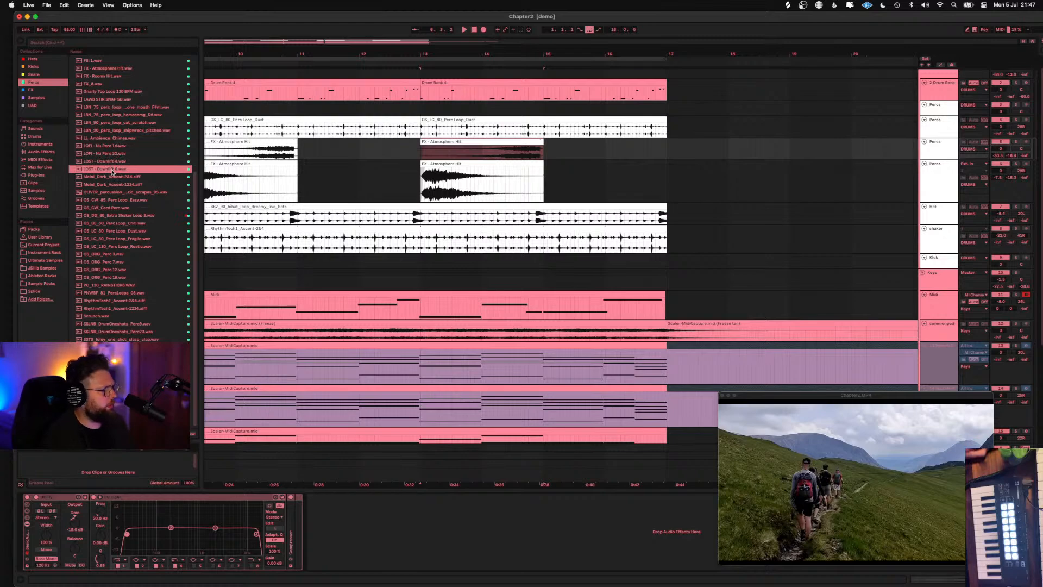
pyautogui.click(112, 163)
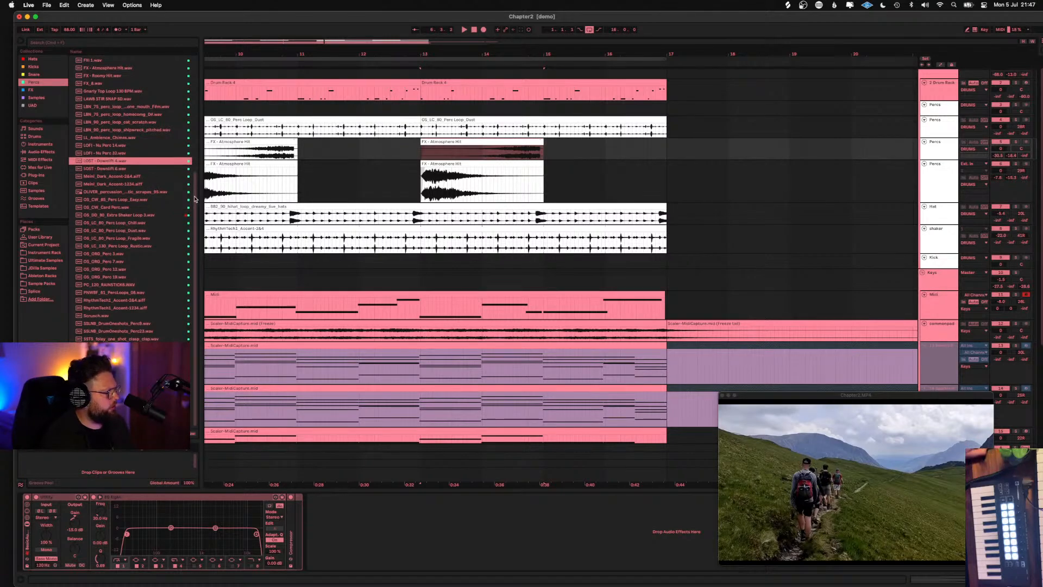
pyautogui.scroll(-5, 277, 220)
pyautogui.scroll(5, 277, 220)
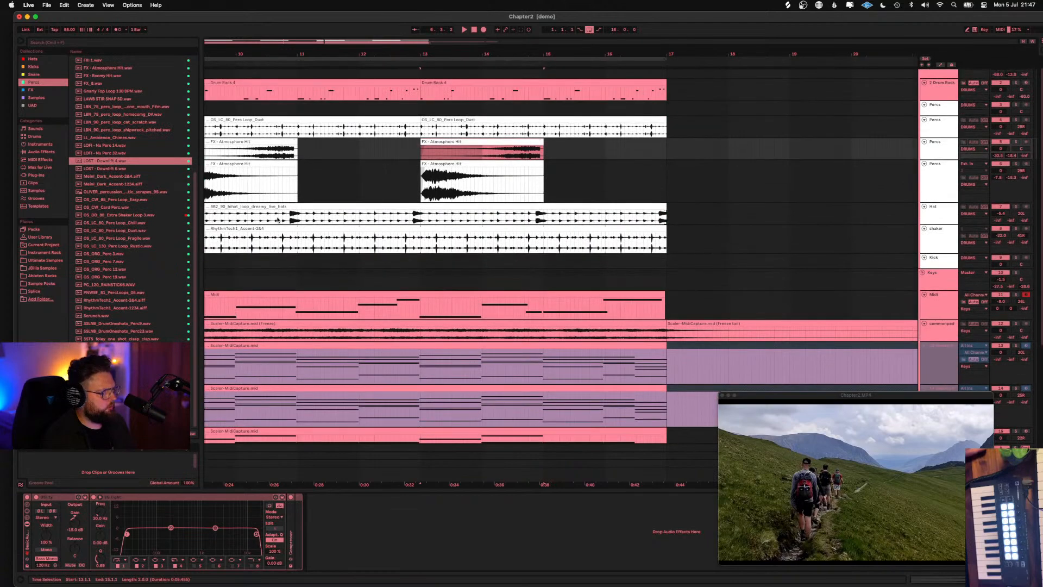
# Place LOST - Downlift 4.wav on the empty Percs track at bar 9 and put a duplicate of it at bar 8
pyautogui.moveTo(104, 164); pyautogui.dragTo(263, 114)
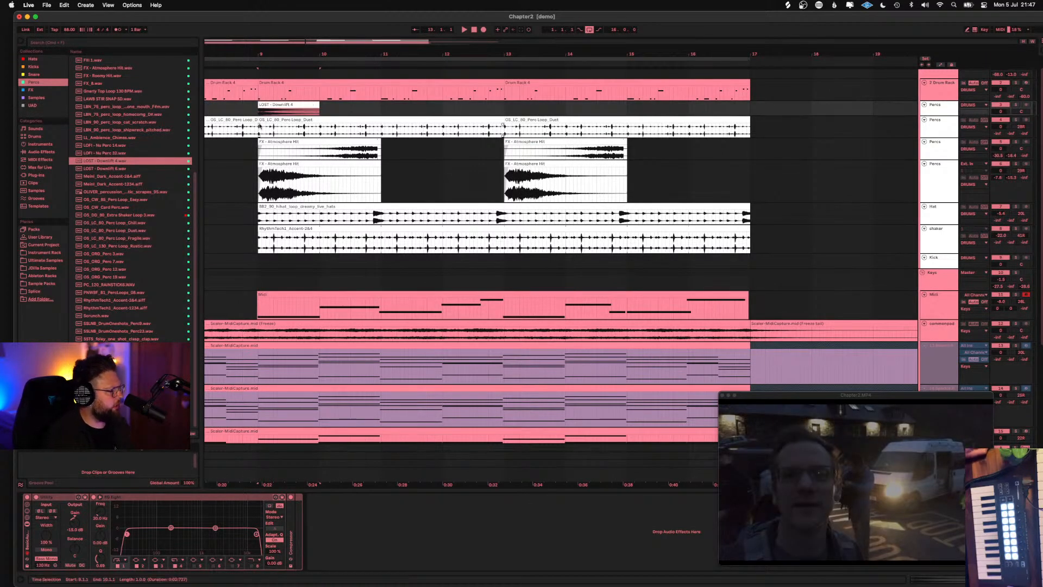
pyautogui.scroll(-2, 255, 125)
pyautogui.scroll(3, 251, 126)
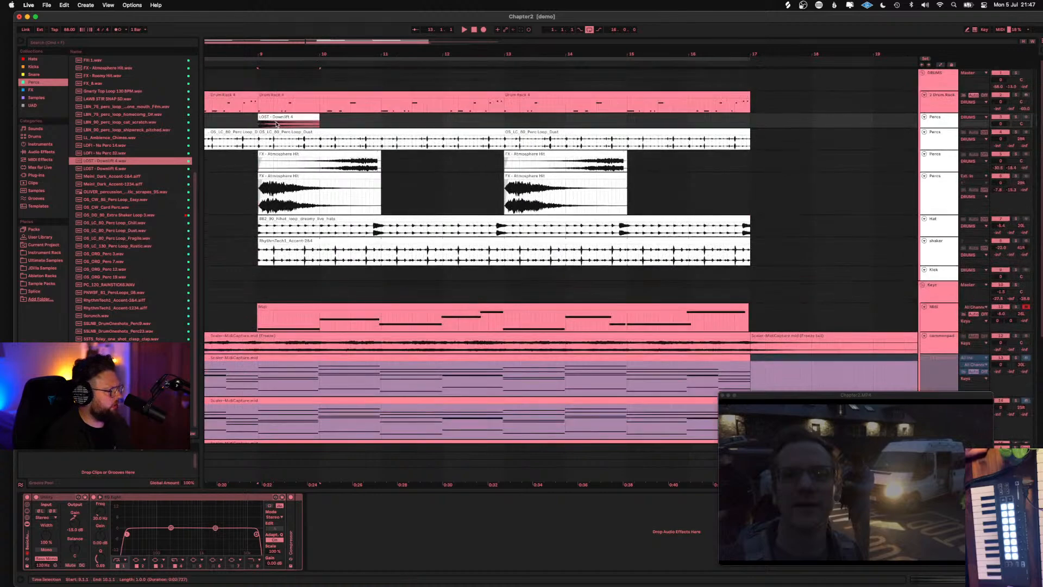
pyautogui.hscroll(-5, 277, 125)
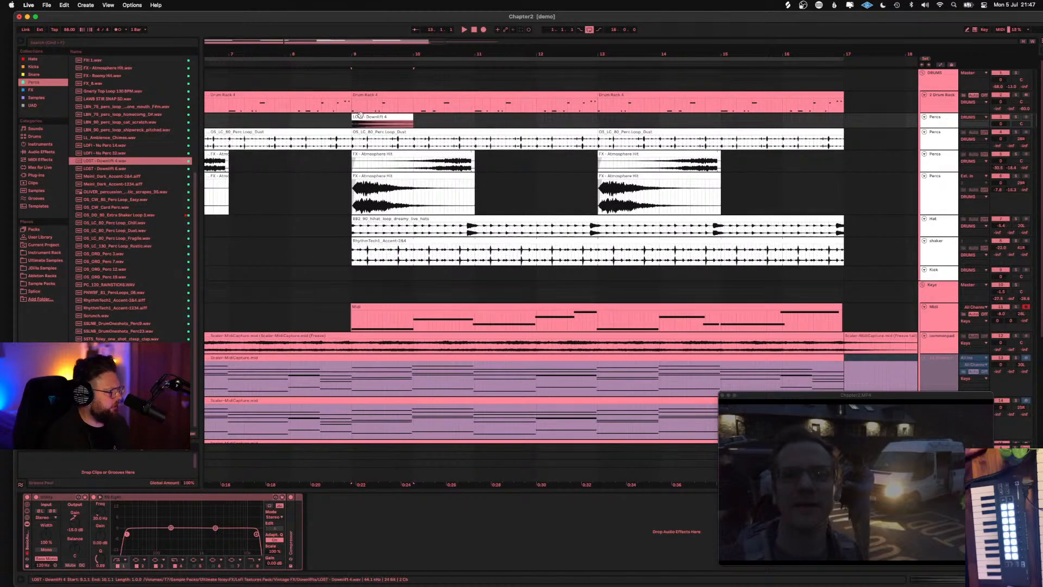
pyautogui.press('super+d')
pyautogui.moveTo(396, 117); pyautogui.dragTo(310, 113)
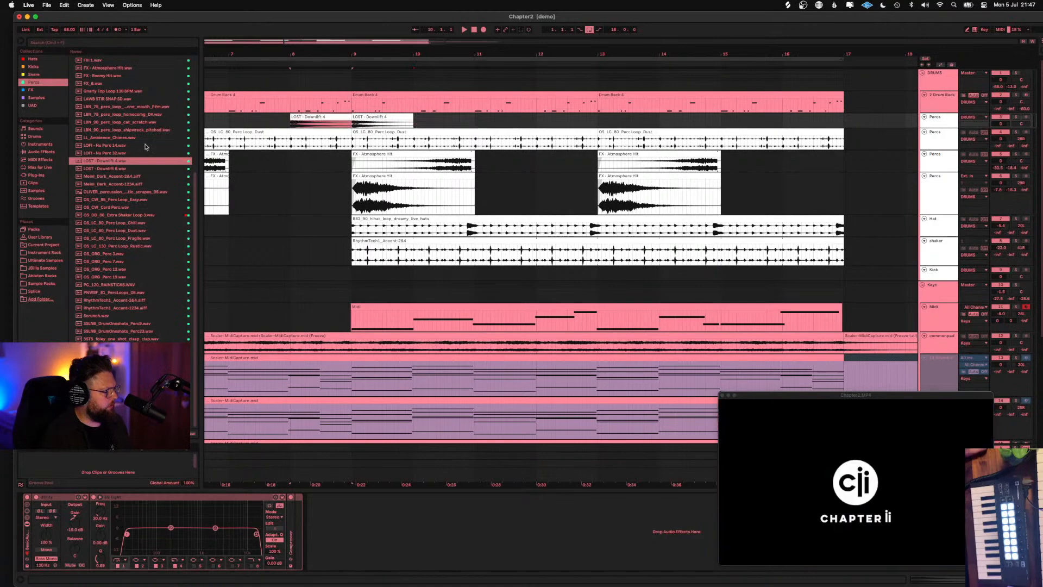
# Reverse the Downlift copy at bar 8 and lower its clip gain
pyautogui.doubleClick(320, 117)
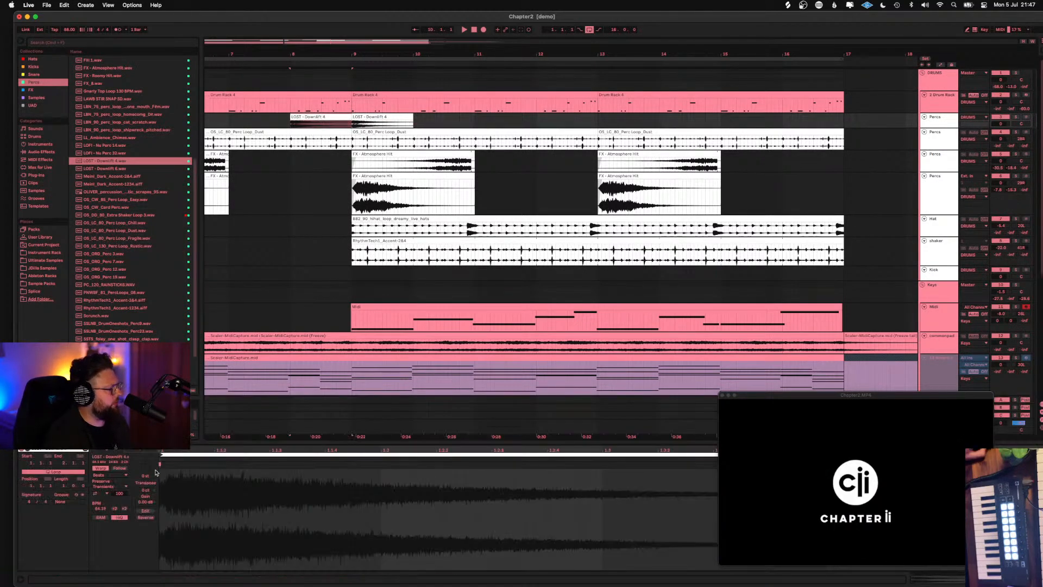
pyautogui.click(145, 518)
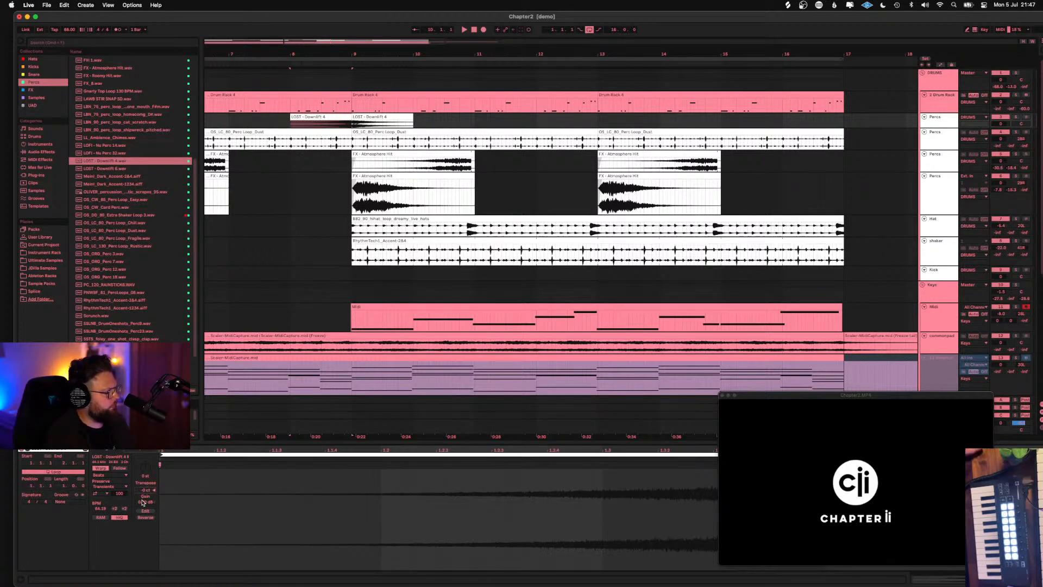
pyautogui.moveTo(143, 503); pyautogui.dragTo(142, 514)
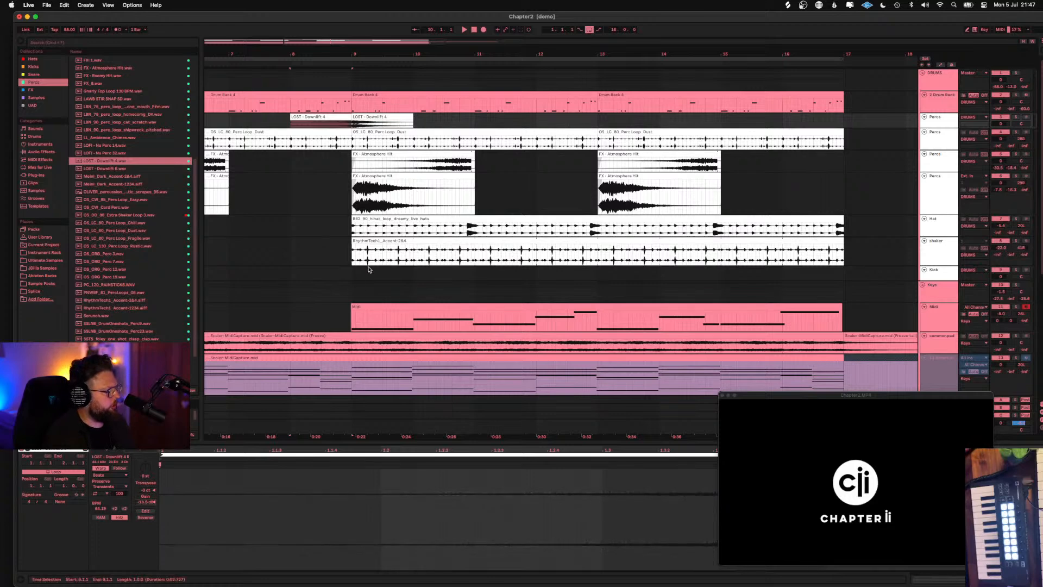
# Lower the clip gain of the Downlift at bar 9 and play the arrangement
pyautogui.click(380, 119)
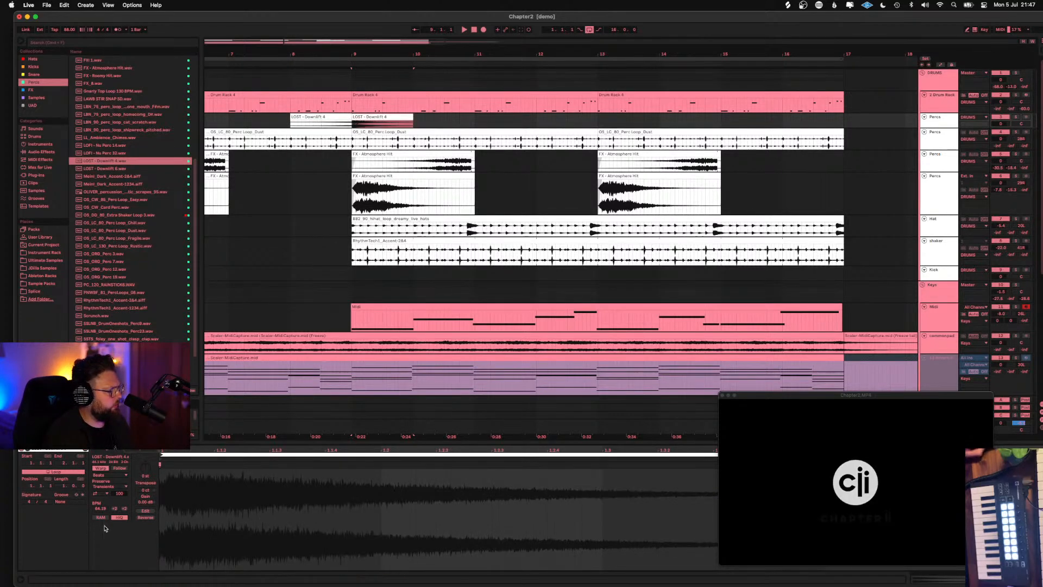
pyautogui.moveTo(145, 502)
pyautogui.mouseDown()
pyautogui.moveTo(145, 519)
pyautogui.moveTo(144, 478)
pyautogui.moveTo(145, 496)
pyautogui.mouseUp()
pyautogui.press('space')
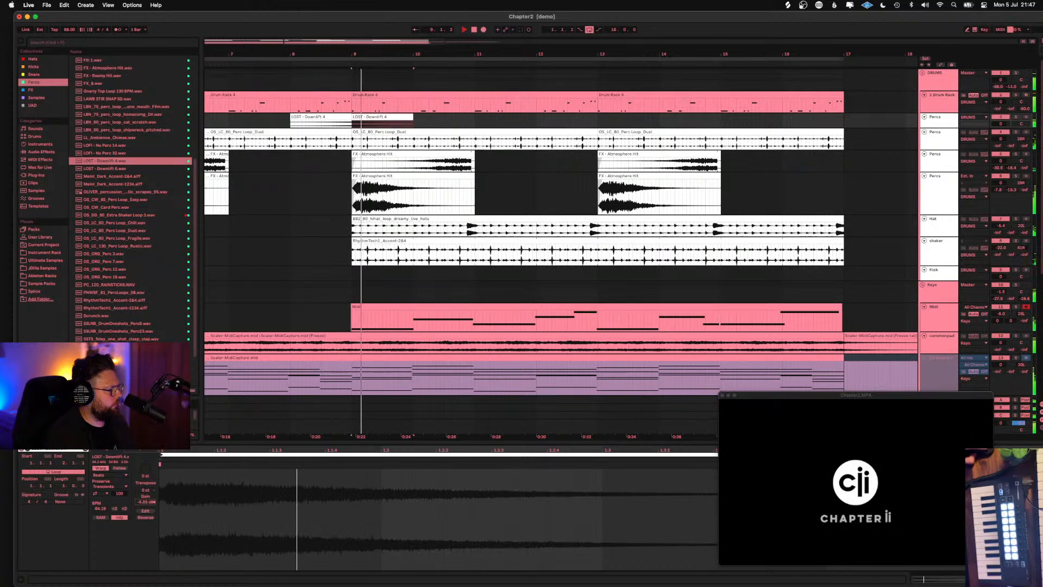
# Select the reversed Downlift clip at bar 8 and browse the Percs samples while listening to the arrangement against the video
pyautogui.click(301, 122)
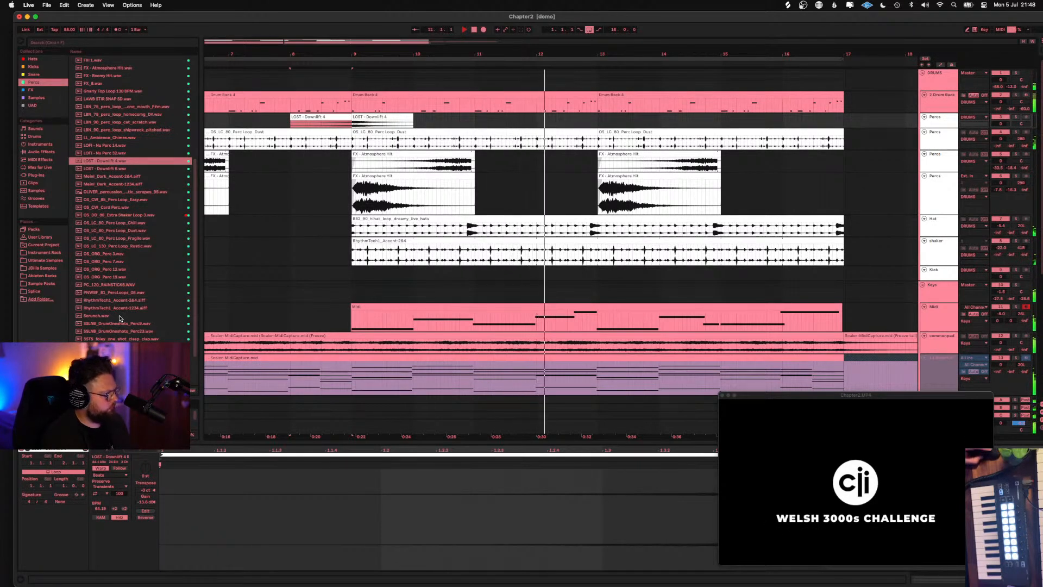
pyautogui.scroll(-2, 120, 318)
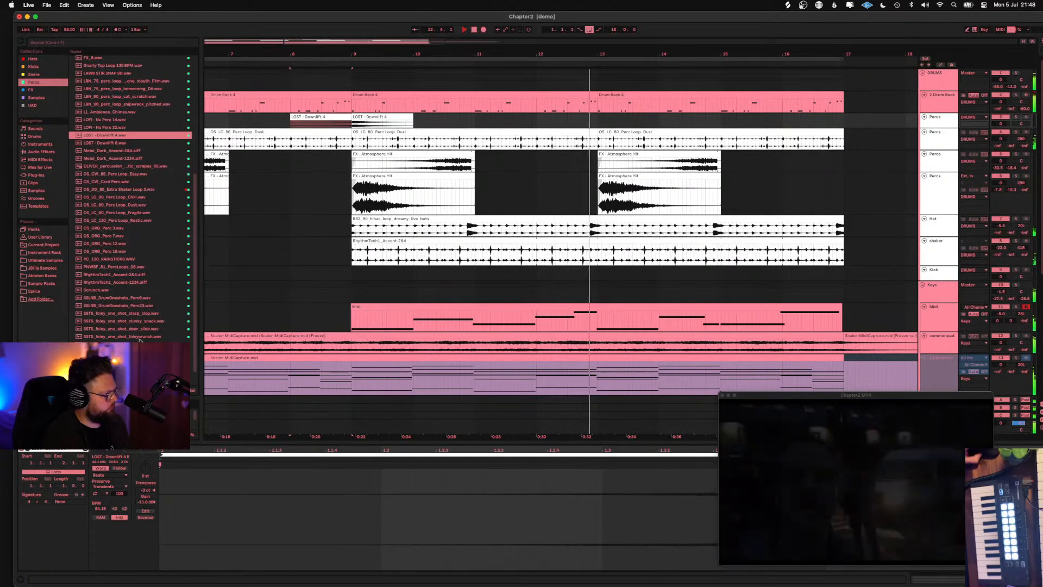
pyautogui.scroll(-2, 140, 339)
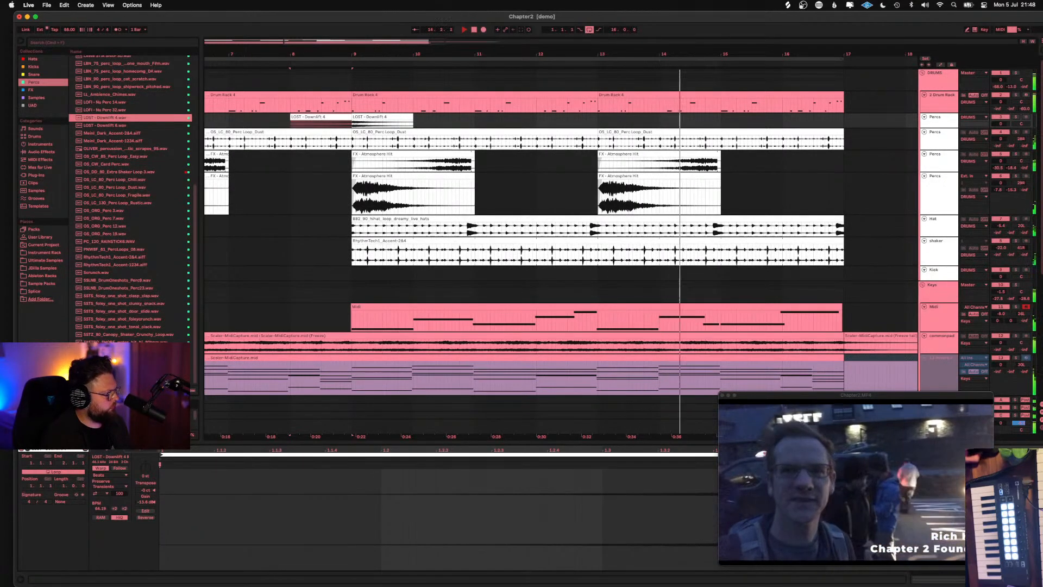
pyautogui.scroll(3, 130, 198)
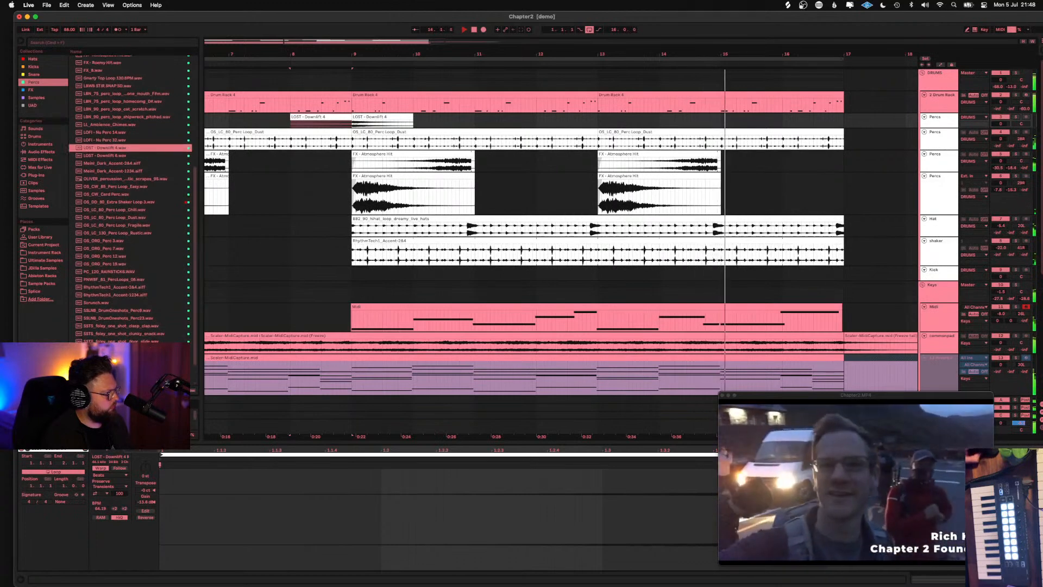
pyautogui.scroll(1, 122, 304)
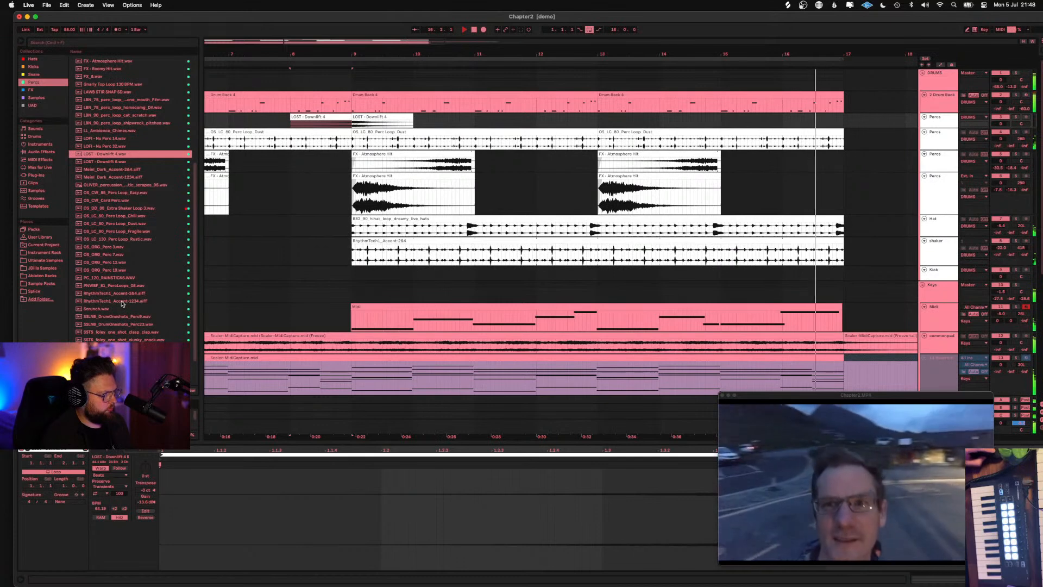
pyautogui.press('space')
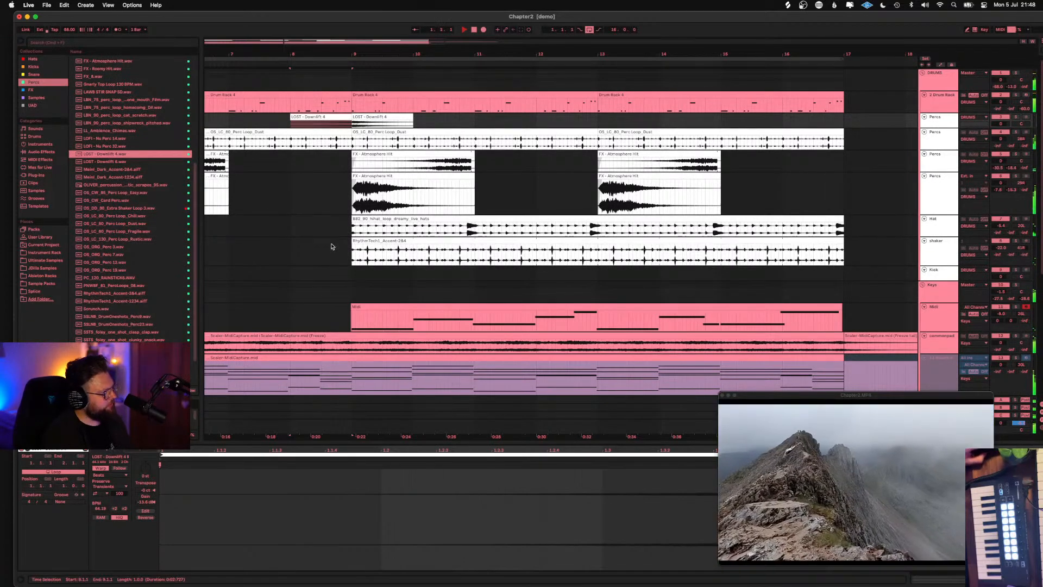
# Search the browser for "ebow" and widen the search to all results
pyautogui.click(113, 42)
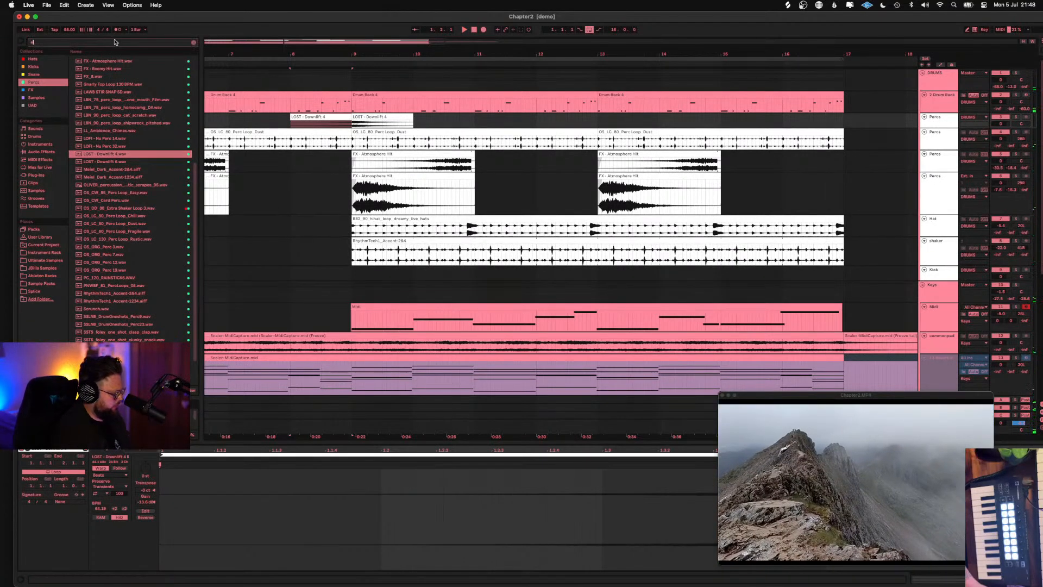
pyautogui.write('eba')
pyautogui.press('BackSpace')
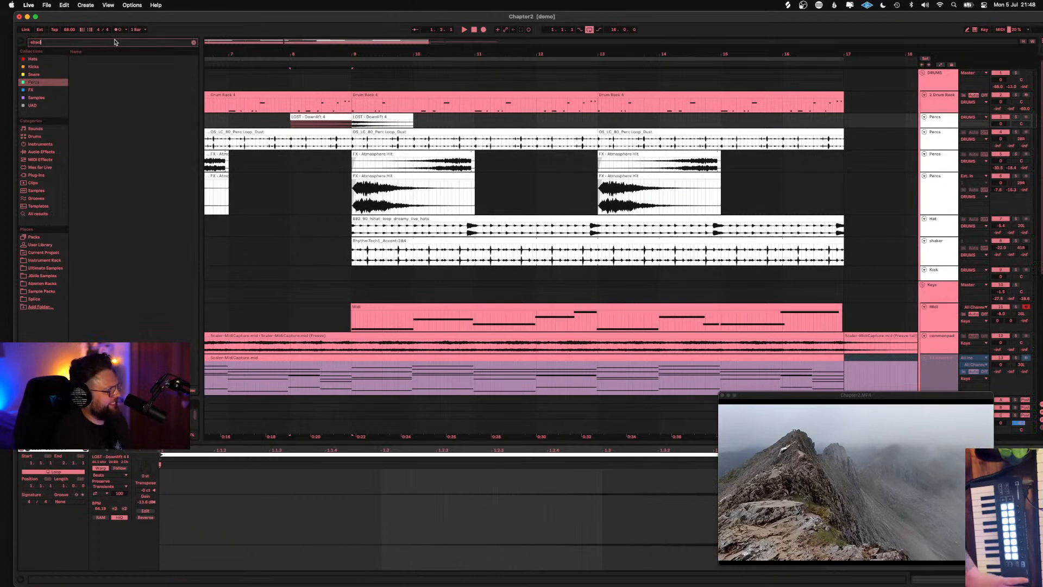
pyautogui.write('ow')
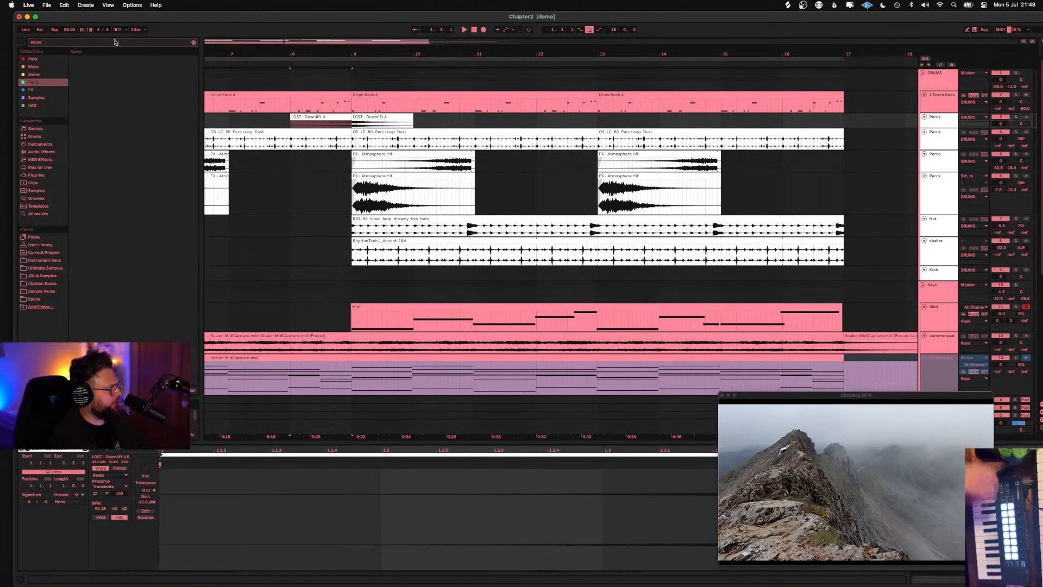
pyautogui.click(44, 214)
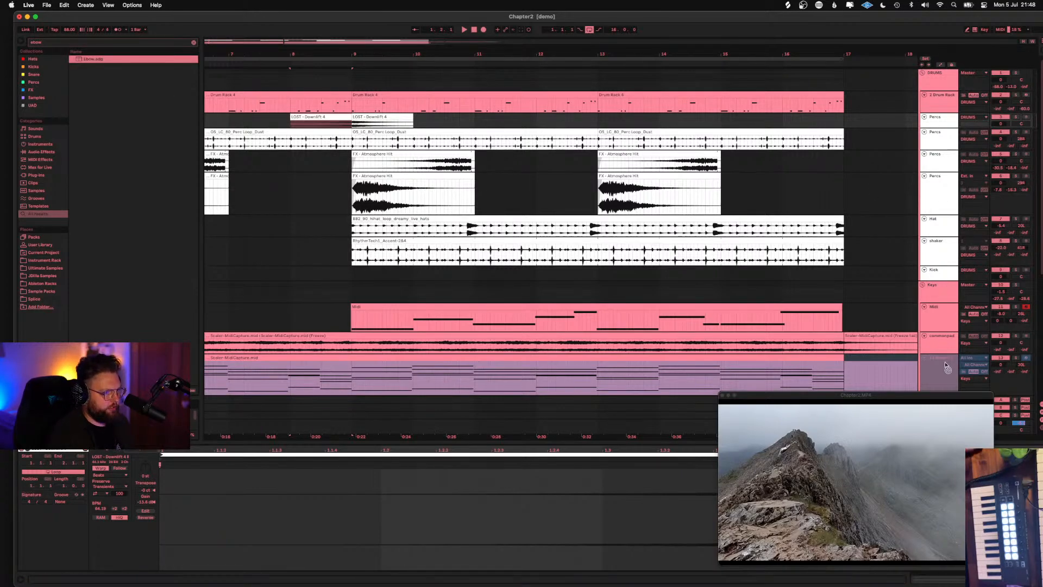
# Load Ebow.adg on a new track below the last existing track and close its Omnisphere window
pyautogui.scroll(-5, 960, 298)
pyautogui.hotkey('shift', 'Tab')
pyautogui.scroll(-3, 963, 413)
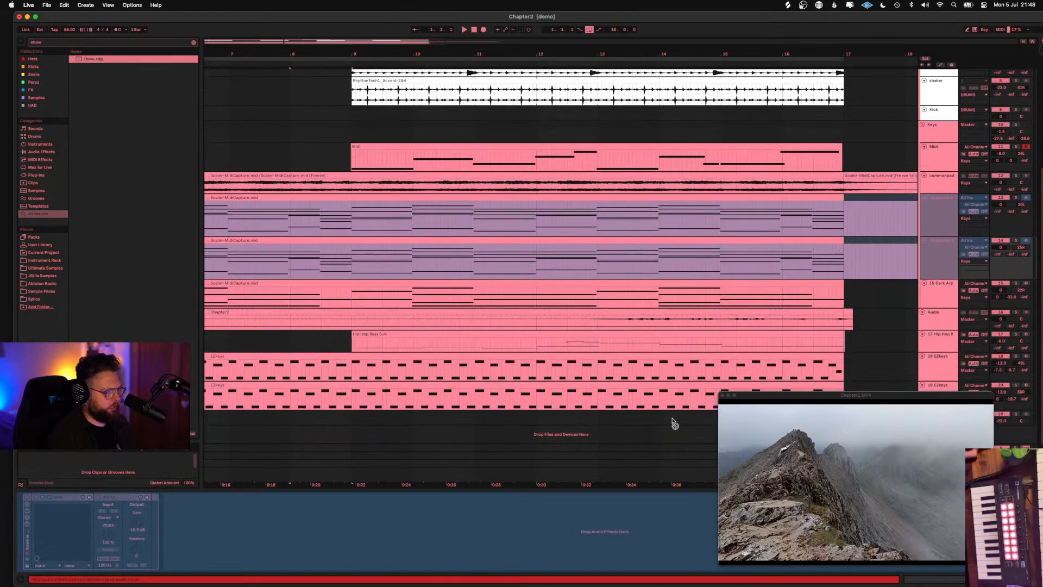
pyautogui.click(668, 433)
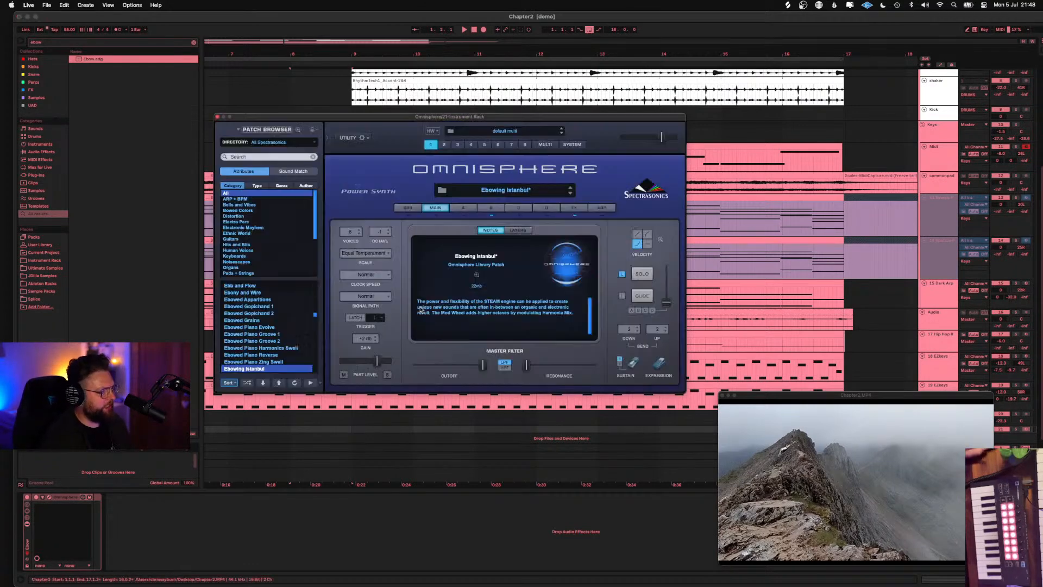
pyautogui.click(407, 324)
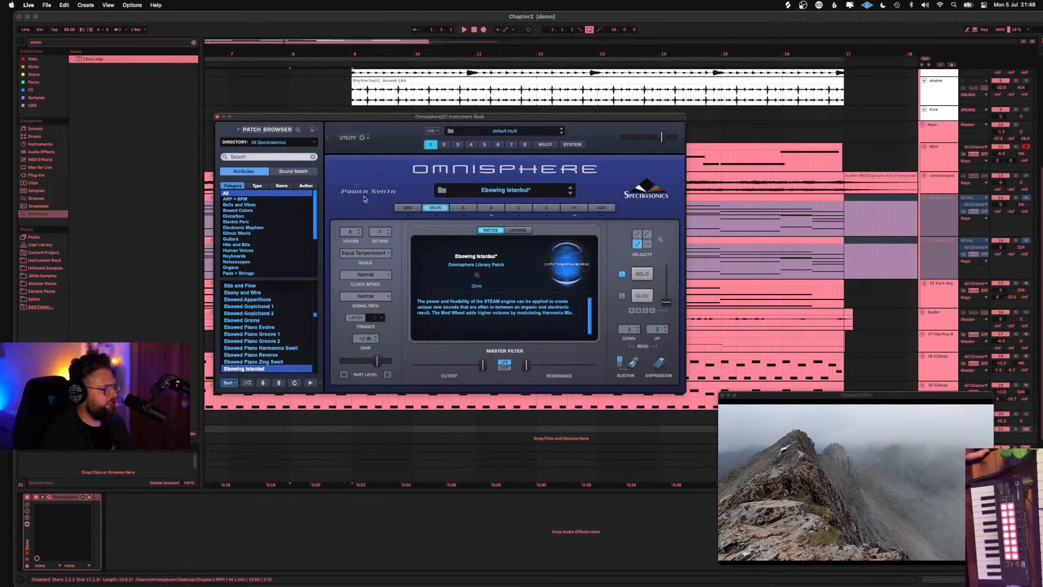
pyautogui.click(217, 117)
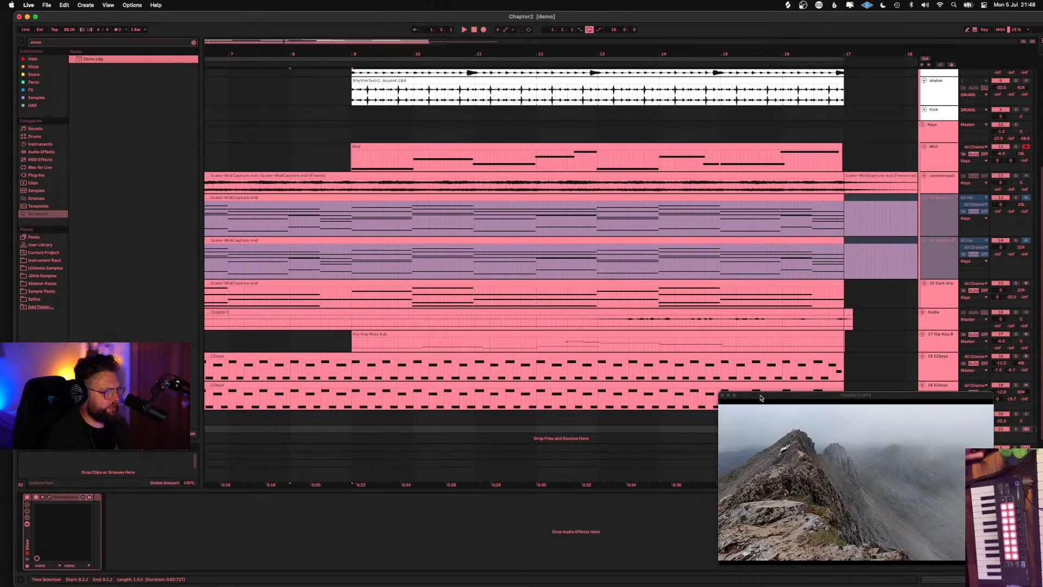
# Start playback and move the video window over the upper middle of the arrangement, clear of the Ebow track's controls
pyautogui.moveTo(761, 398); pyautogui.dragTo(793, 407)
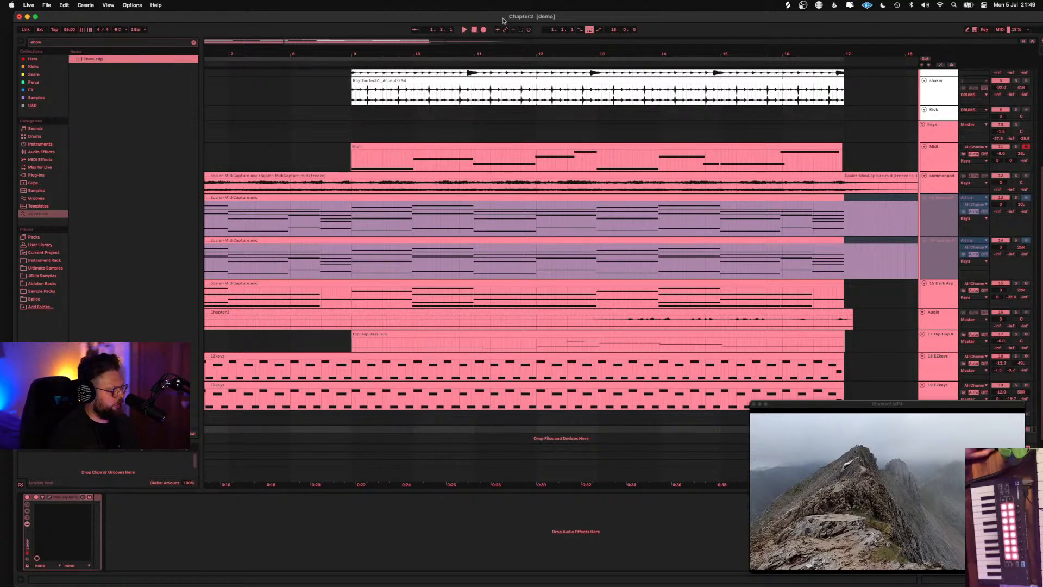
pyautogui.click(463, 31)
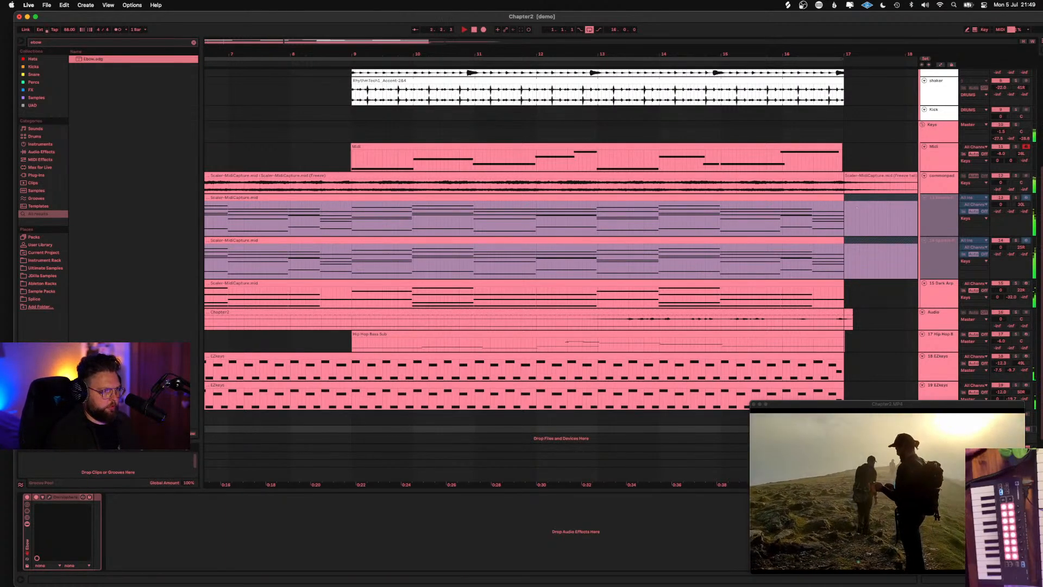
pyautogui.scroll(-1, 958, 260)
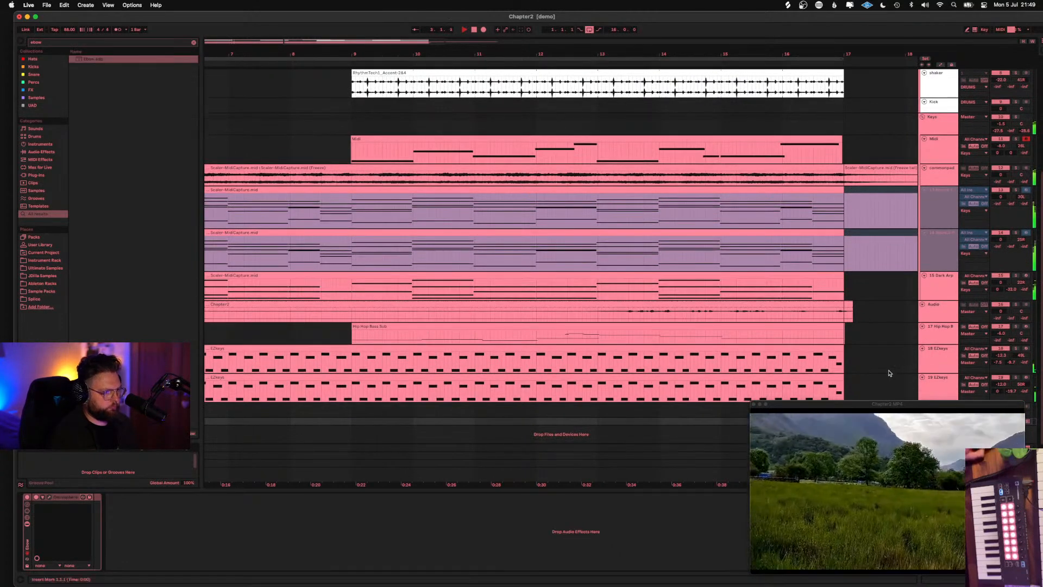
pyautogui.moveTo(909, 406); pyautogui.dragTo(904, 402)
pyautogui.moveTo(790, 25); pyautogui.dragTo(543, 68)
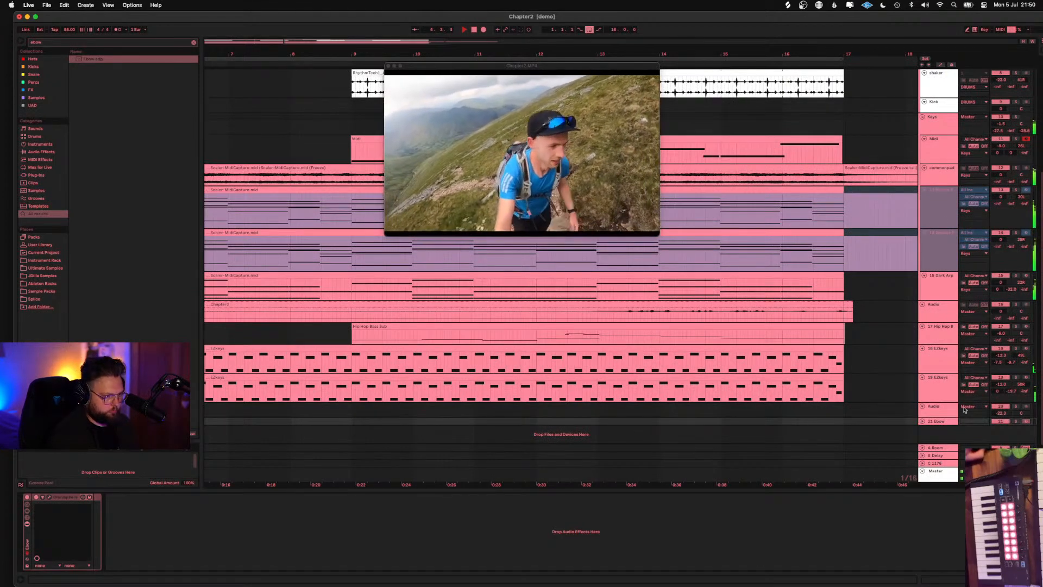
# Arm the Ebow track and rehearse a part on it while the arrangement plays from the beginning
pyautogui.click(1023, 413)
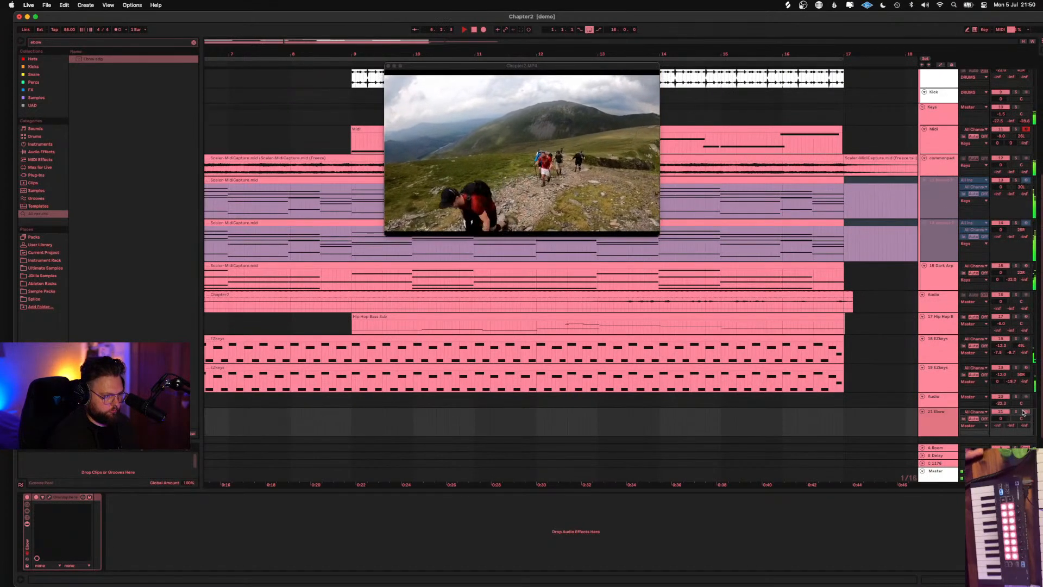
pyautogui.click(1024, 411)
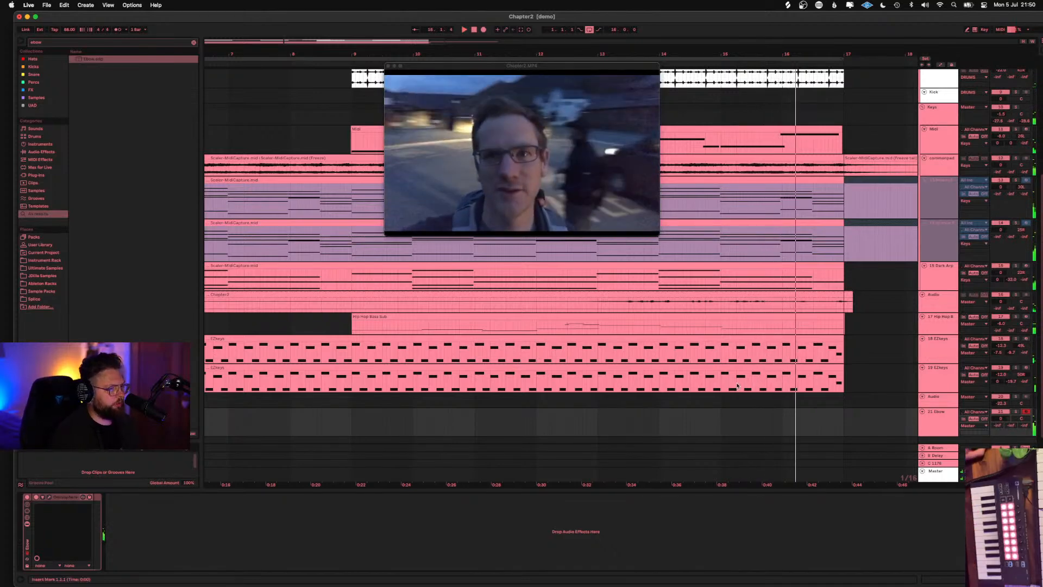
pyautogui.scroll(-1, 819, 391)
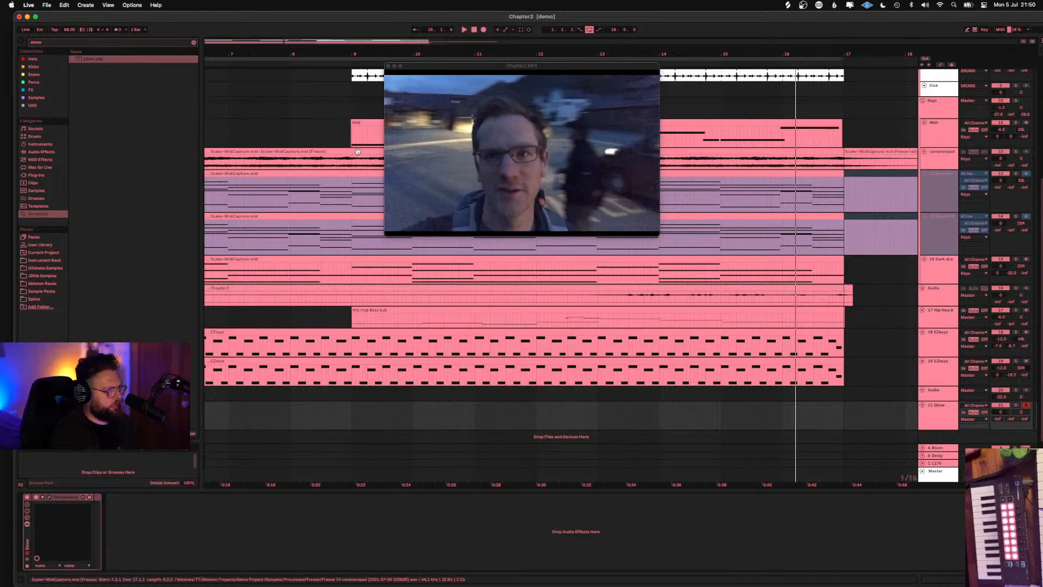
pyautogui.doubleClick(474, 30)
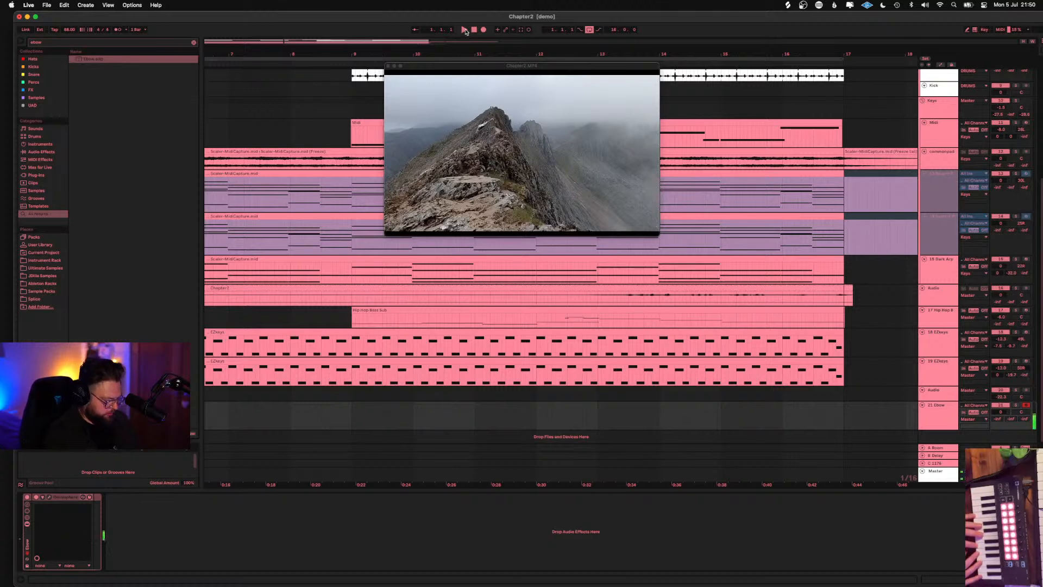
pyautogui.click(464, 29)
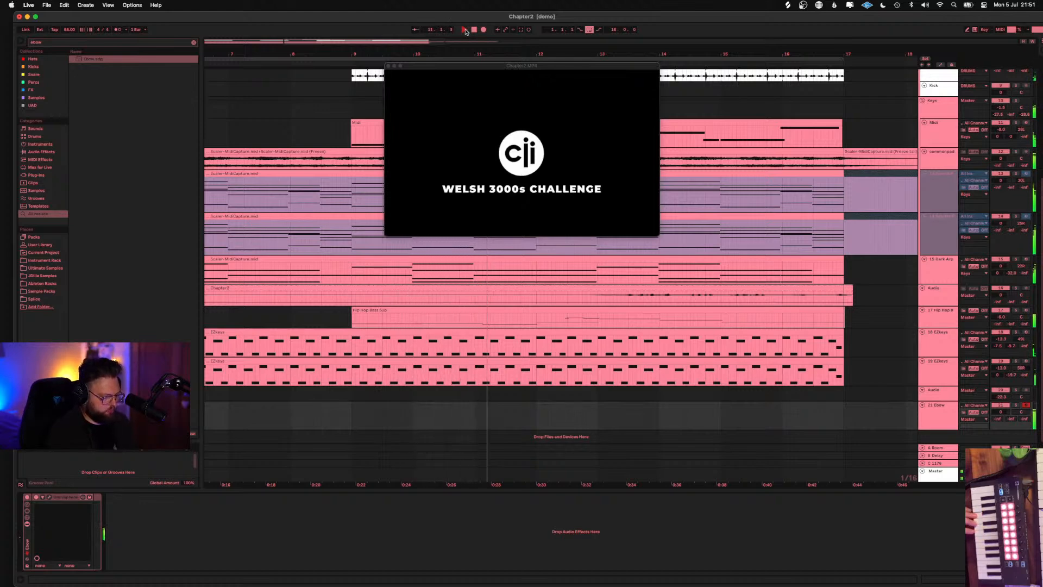
# Restart from the beginning and record an Ebow melody from bar 1 into bar 10
pyautogui.click(465, 30)
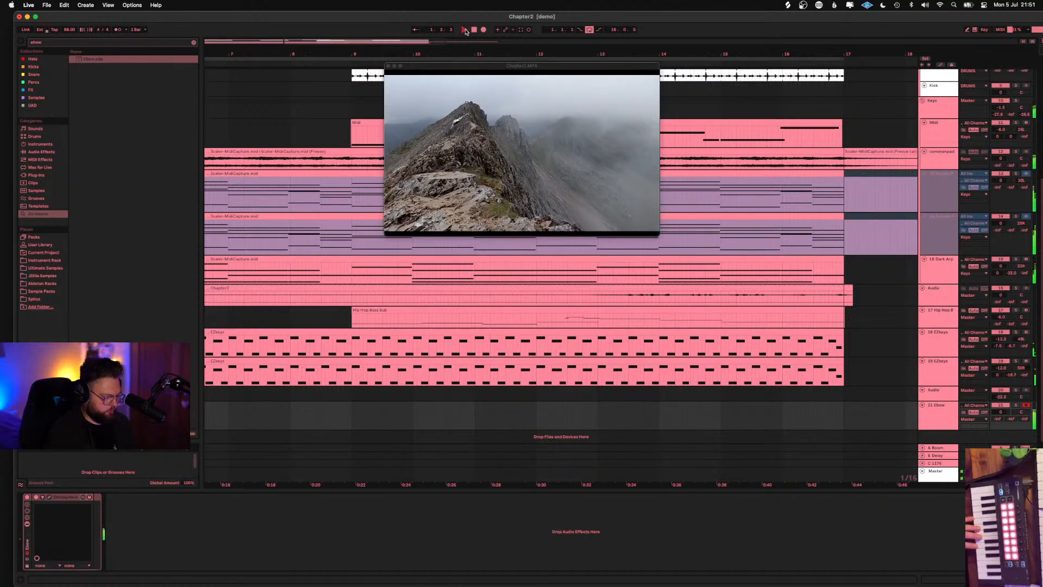
pyautogui.press('F9')
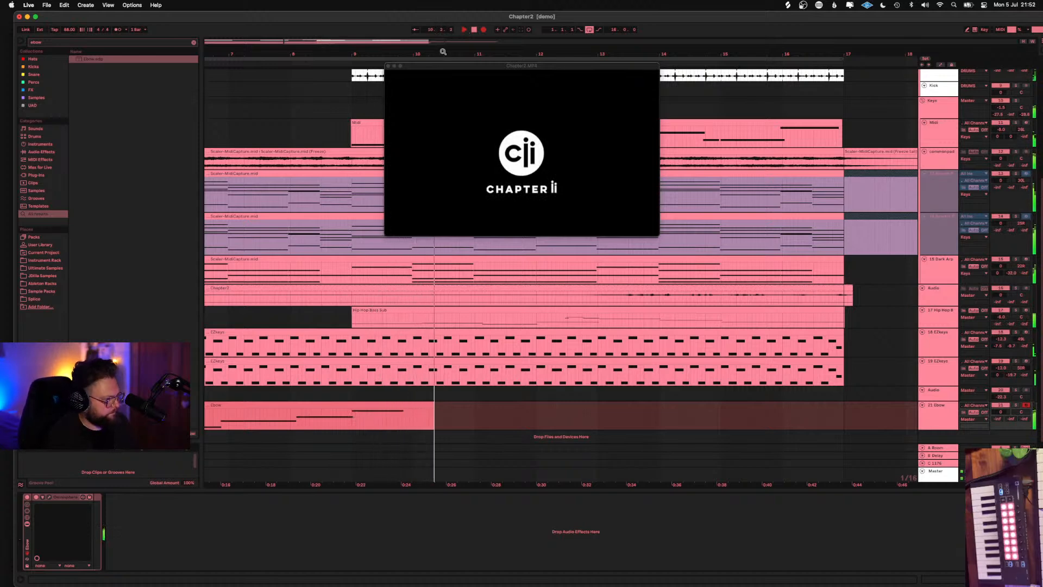
pyautogui.press('space')
# Open the recorded Ebow clip and delete its final F5 note at bar 9
pyautogui.moveTo(441, 404)
pyautogui.mouseDown()
pyautogui.moveTo(352, 404)
pyautogui.moveTo(444, 404)
pyautogui.mouseUp()
pyautogui.doubleClick(418, 403)
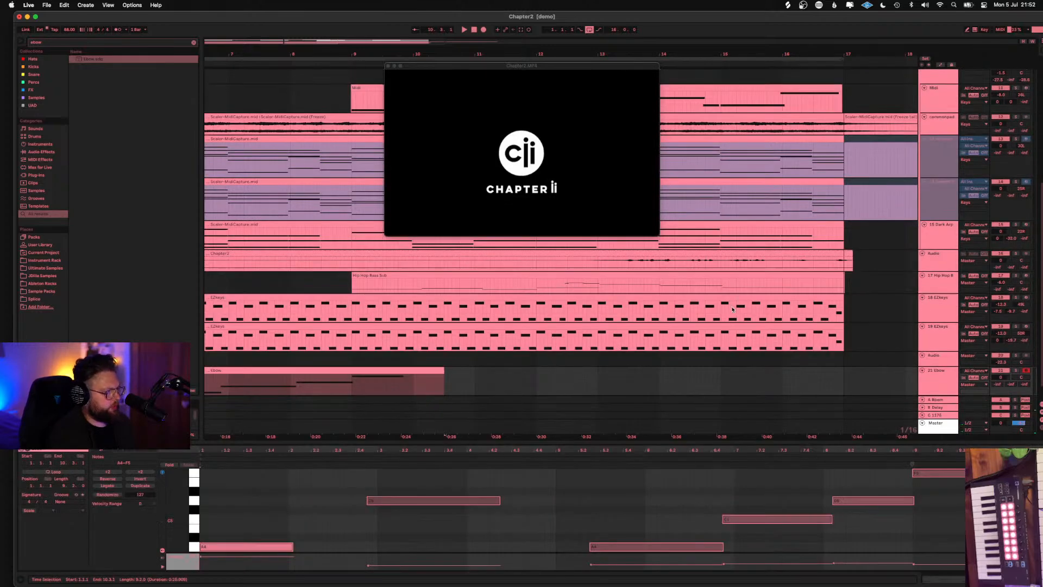
pyautogui.click(920, 474)
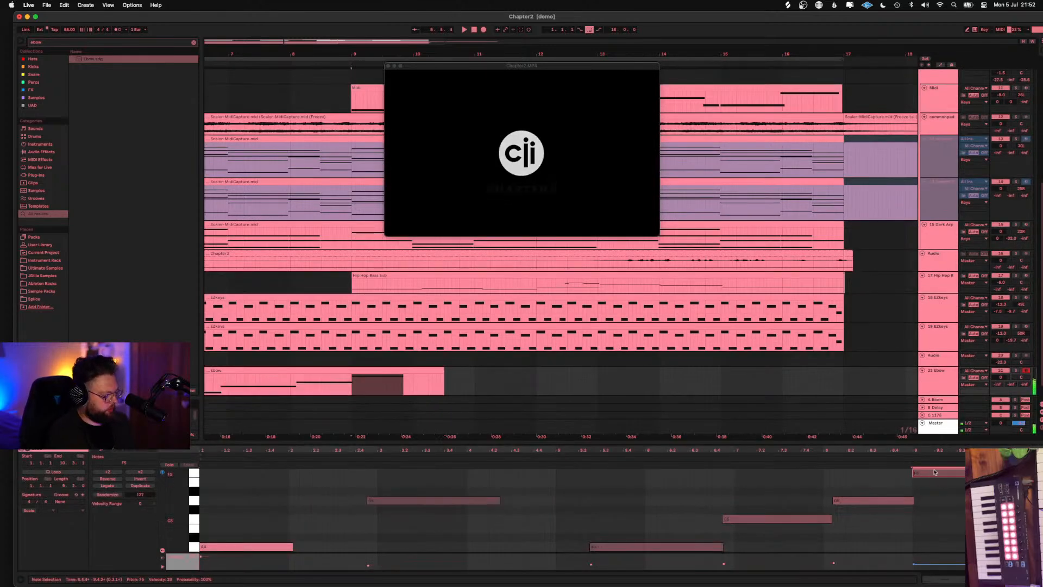
pyautogui.press('Delete')
# Play the arrangement from the start and adjust the Ebow track's volume against the other parts
pyautogui.press('space')
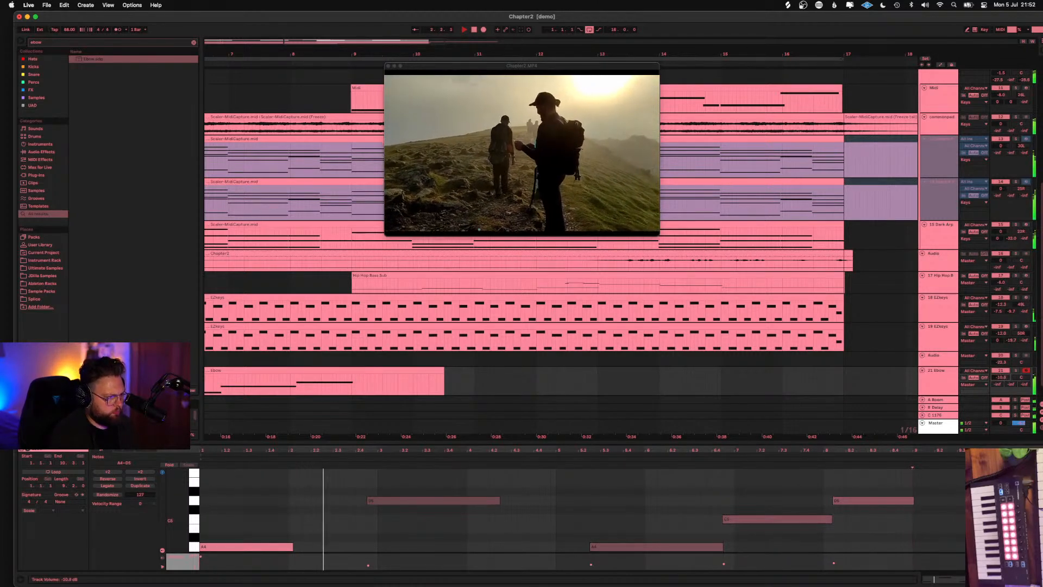
pyautogui.moveTo(1003, 380); pyautogui.dragTo(1004, 380)
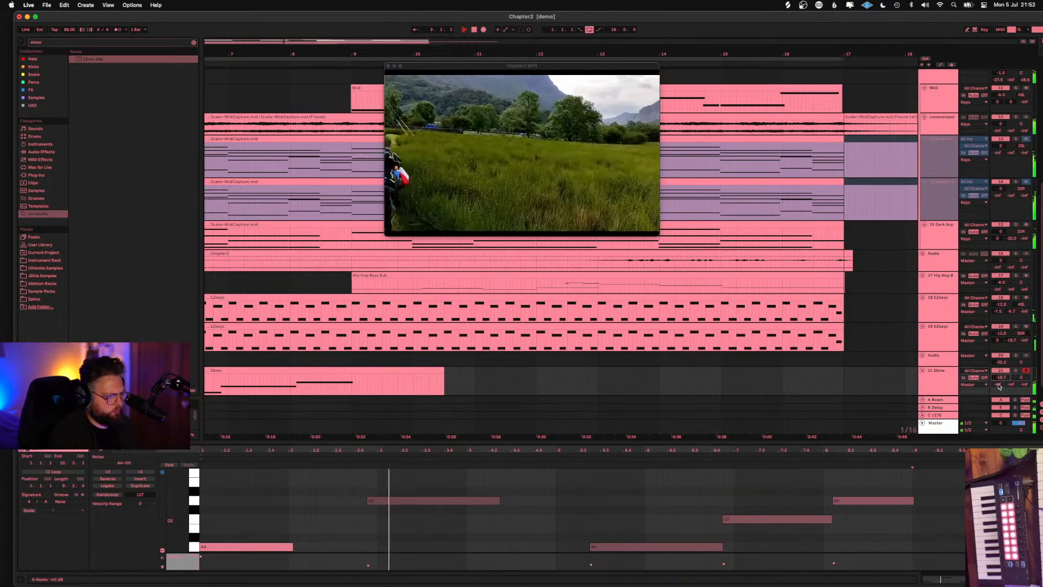
pyautogui.press('space')
pyautogui.press('space')
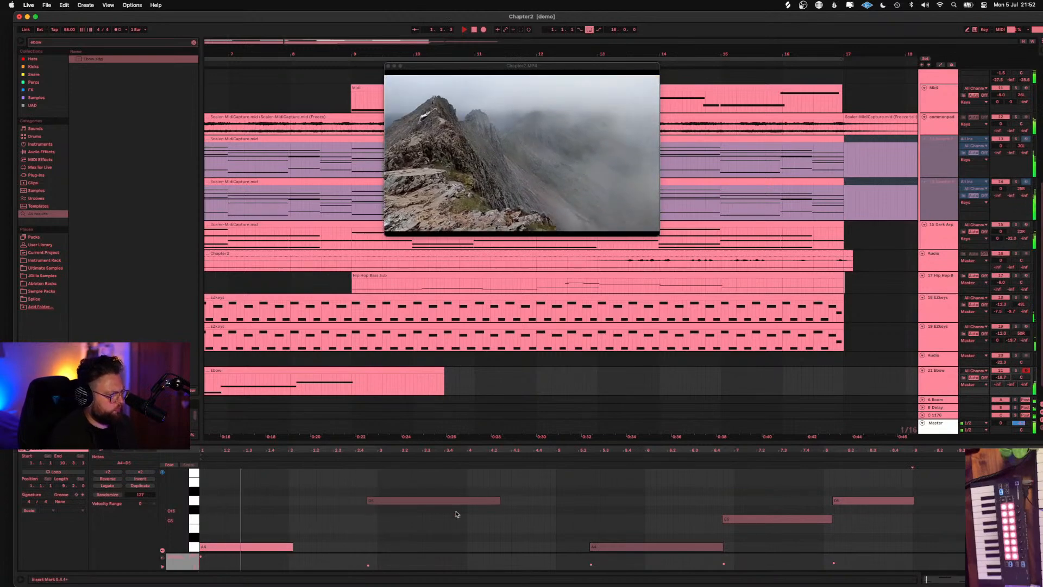
pyautogui.moveTo(998, 375); pyautogui.dragTo(999, 365)
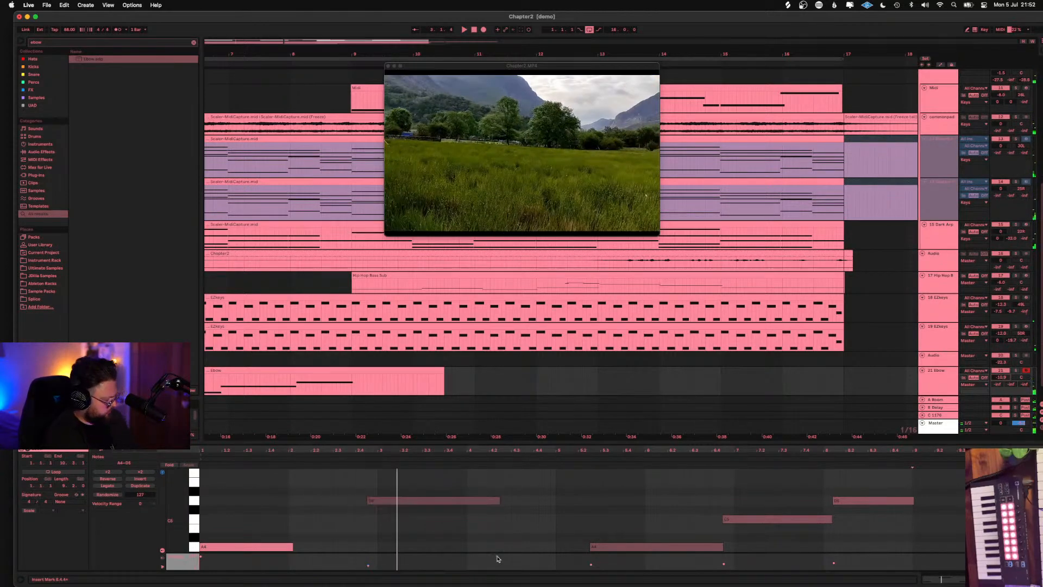
# Raise the velocity of all Ebow notes to 127, set the track volume to about -13 dB and pan it left
pyautogui.press('super+a')
pyautogui.moveTo(494, 565); pyautogui.dragTo(494, 545)
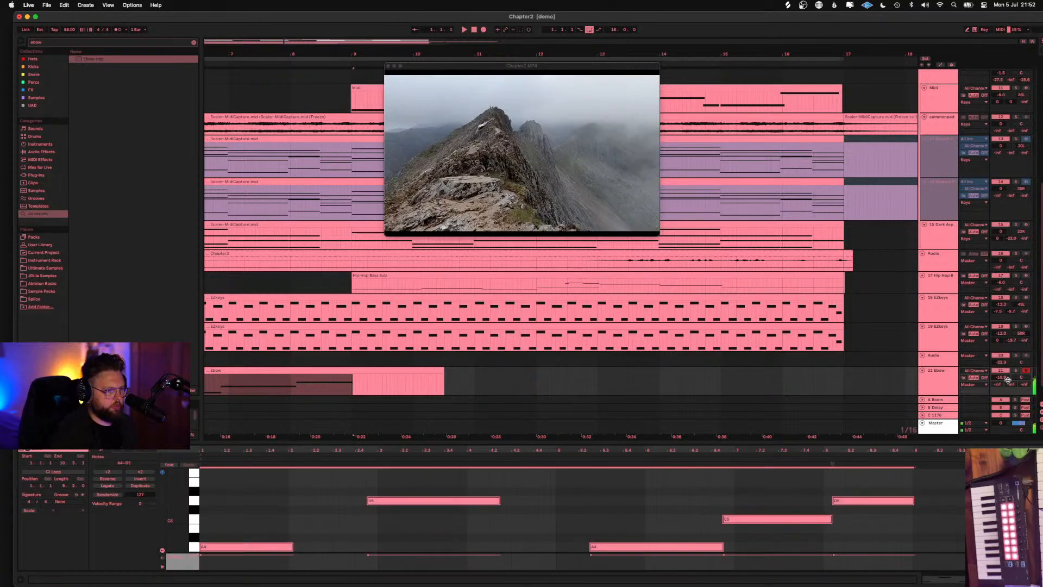
pyautogui.moveTo(1001, 379); pyautogui.dragTo(1001, 394)
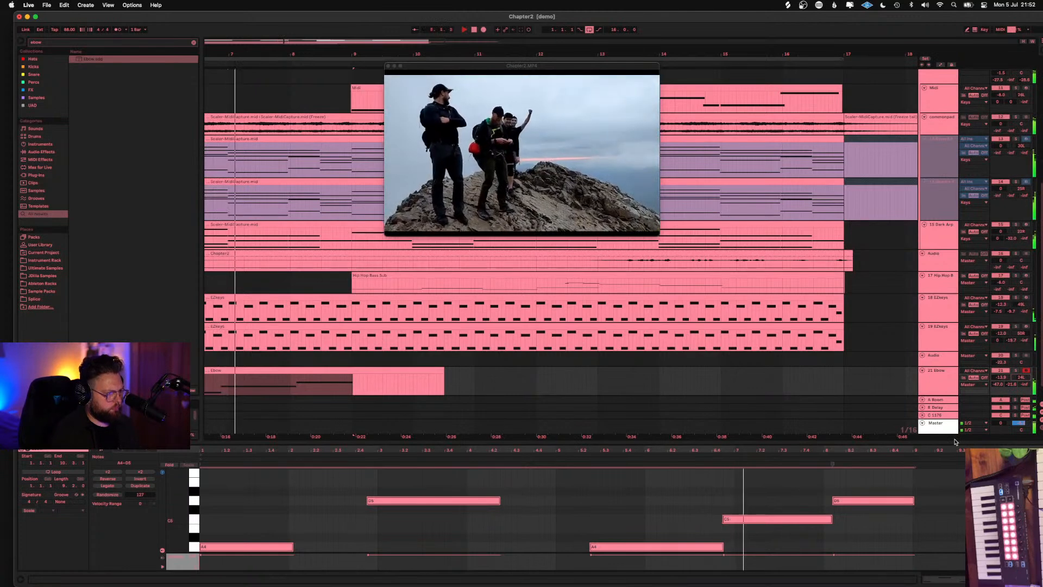
# Stop playback, try deleting from the Ebow clip's selected notes, and undo the deletion
pyautogui.press('space')
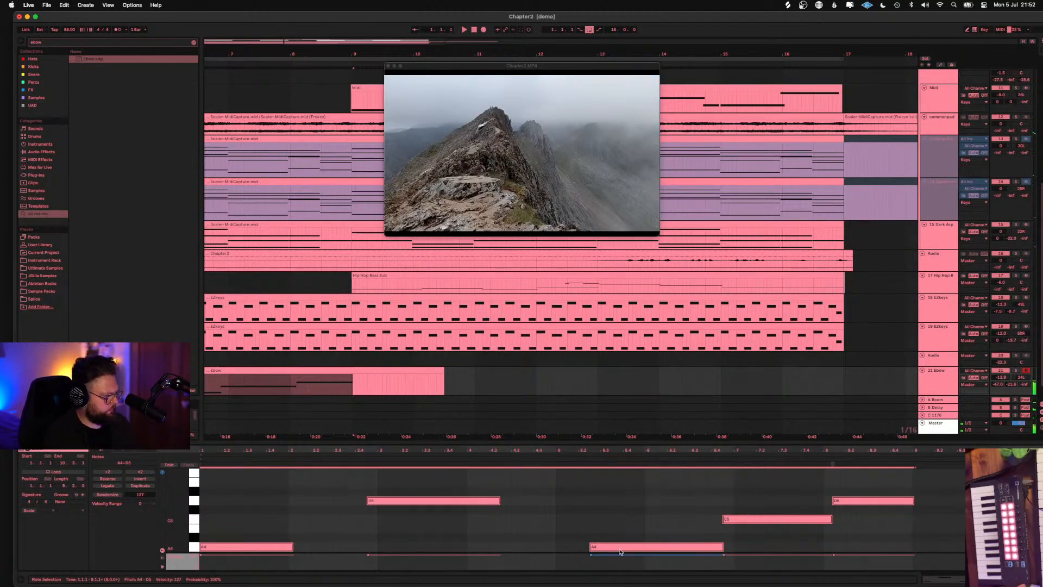
pyautogui.press('Delete')
pyautogui.hotkey('ctrl', 'z')
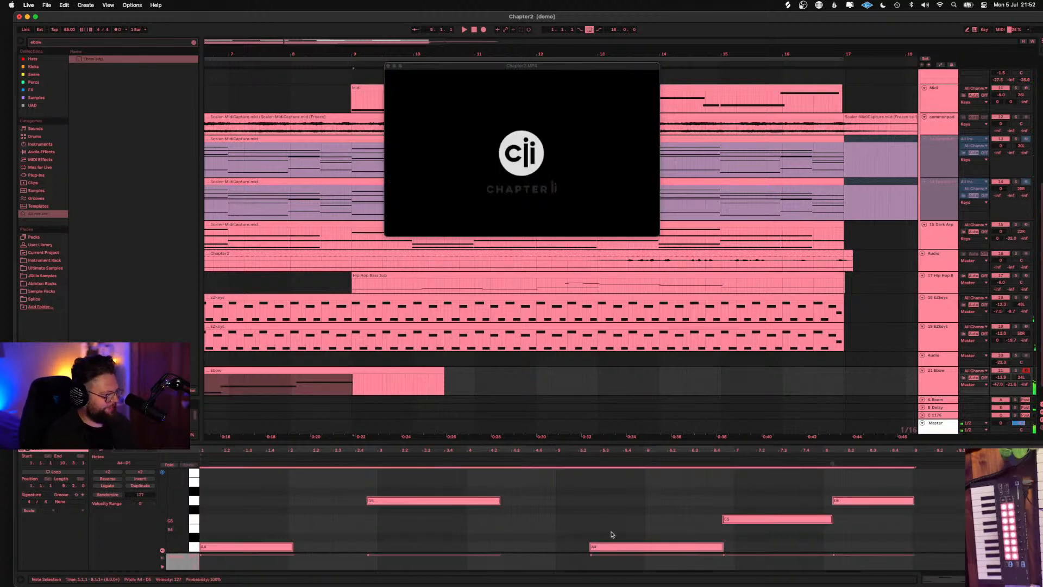
# Remove the A4 note at bar 6 of the Ebow clip and paste it back in at 6.2.3
pyautogui.click(622, 535)
pyautogui.click(589, 535)
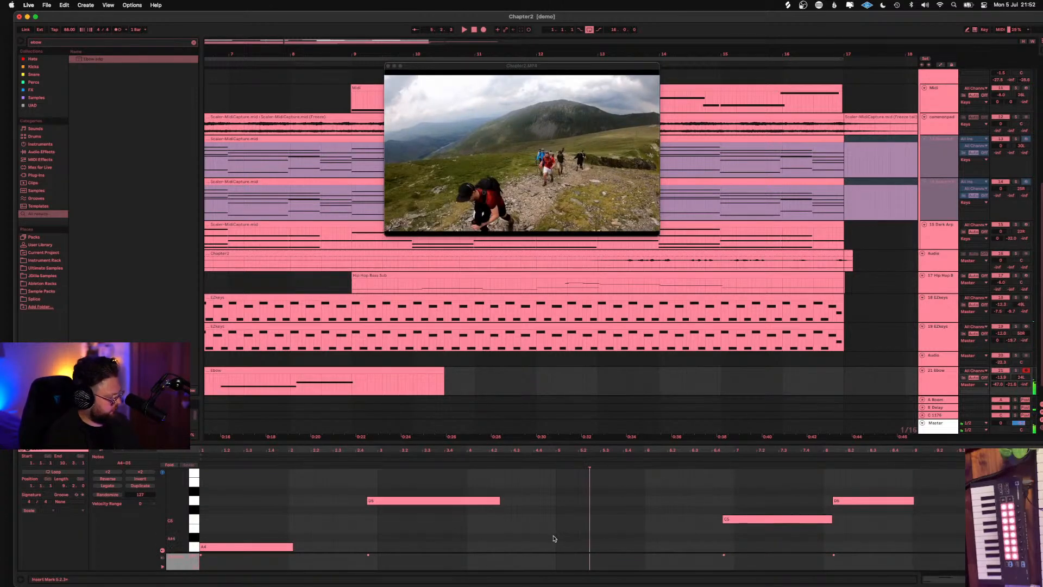
pyautogui.hotkey('ctrl', 'v')
pyautogui.click(313, 514)
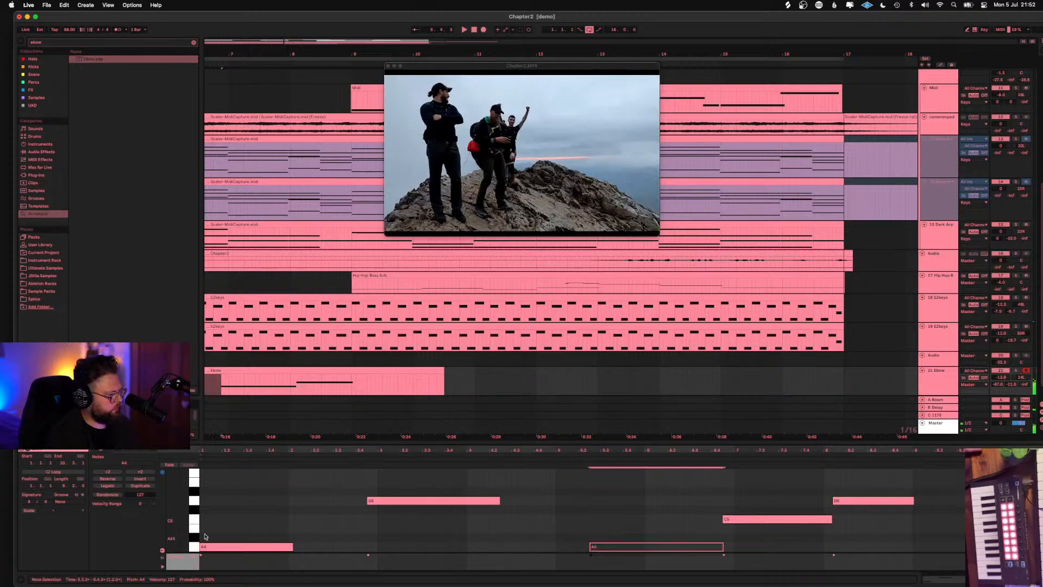
# Play the arrangement and raise the Ebow track's volume to about -8 dB
pyautogui.press('space')
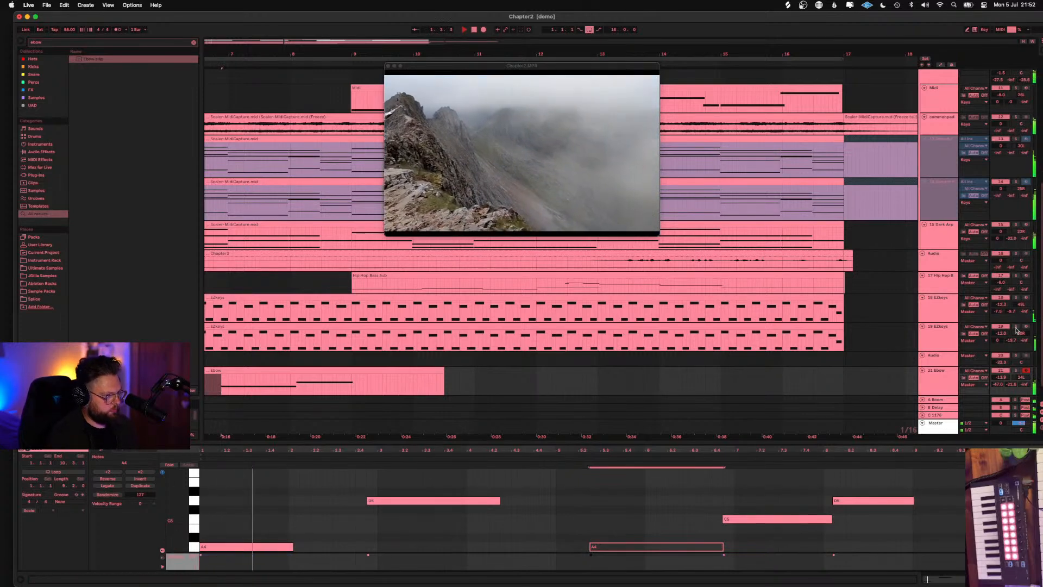
pyautogui.moveTo(1002, 377); pyautogui.dragTo(1002, 378)
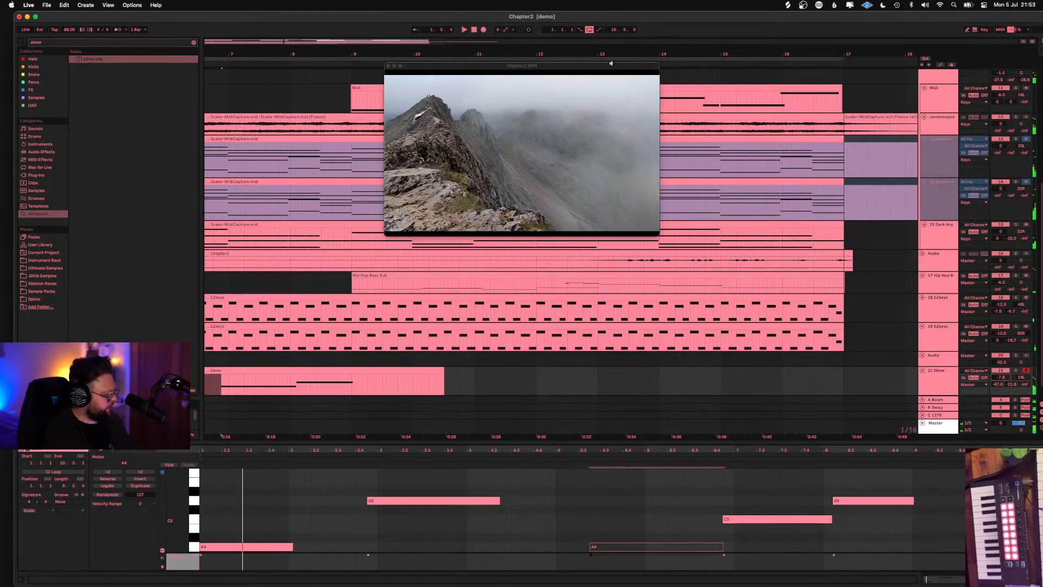
pyautogui.moveTo(613, 20); pyautogui.dragTo(600, 18)
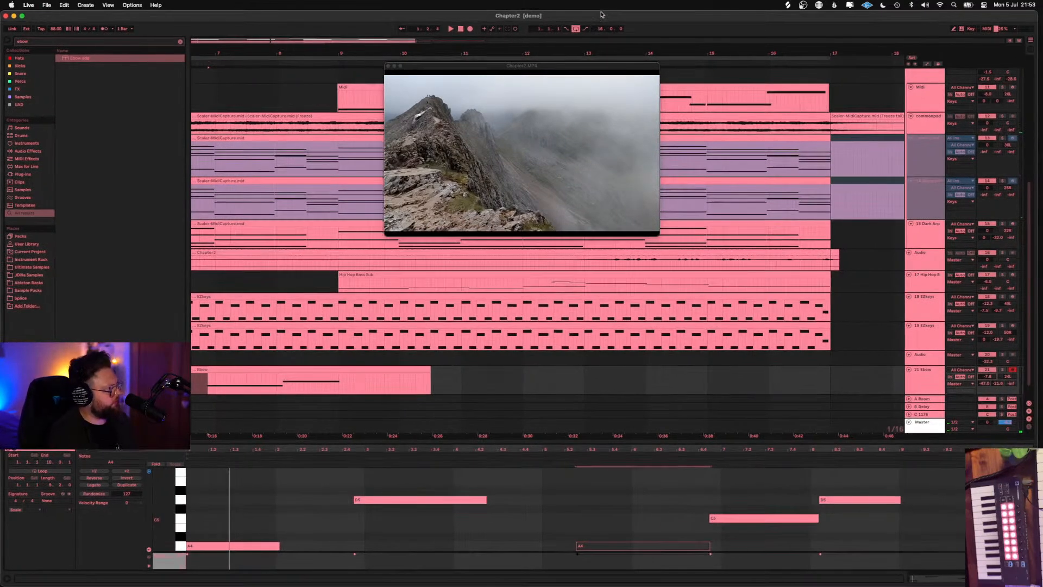
# Clear the browser search and audition the LBN loops and the LOFI and LOST samples in the Percs collection
pyautogui.click(180, 42)
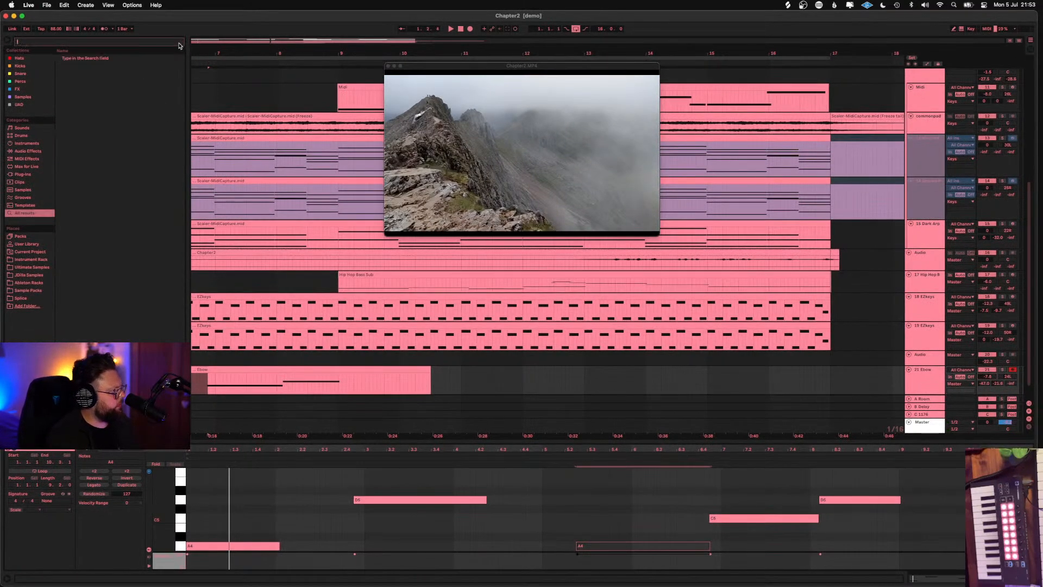
pyautogui.click(20, 73)
pyautogui.click(19, 81)
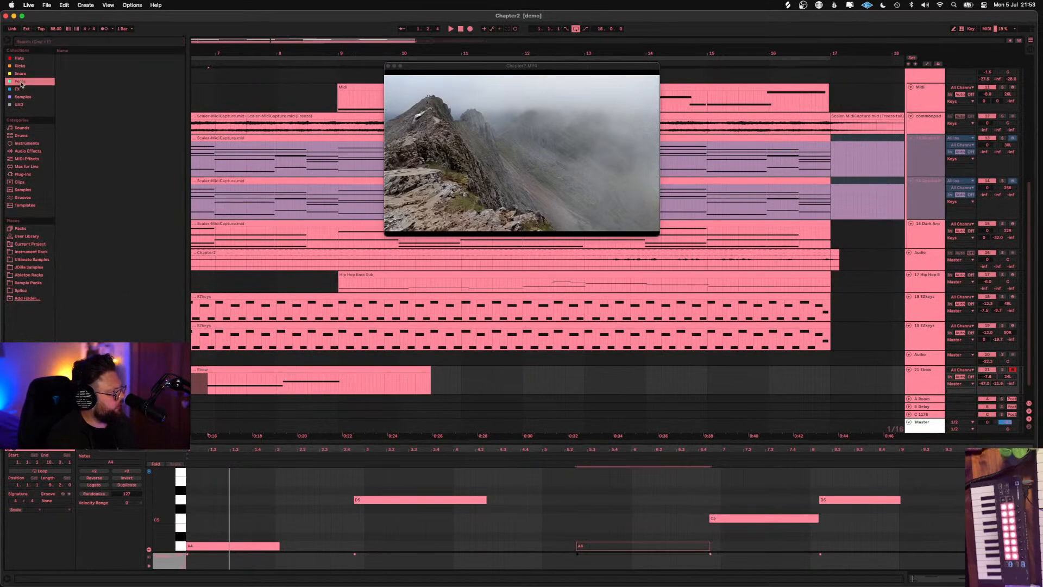
pyautogui.click(64, 114)
pyautogui.click(97, 122)
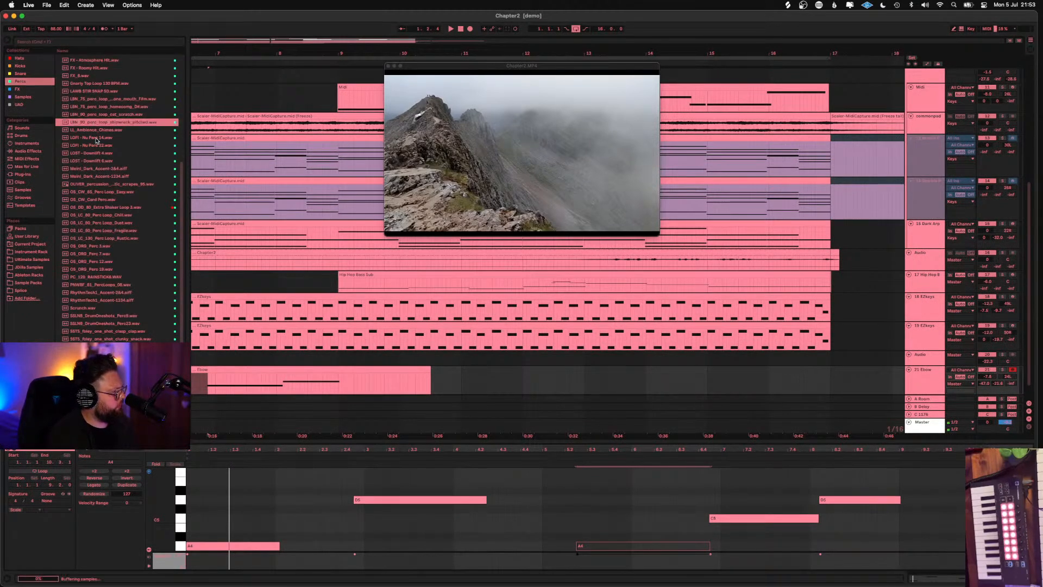
pyautogui.click(97, 145)
pyautogui.click(98, 153)
pyautogui.click(99, 168)
pyautogui.click(99, 161)
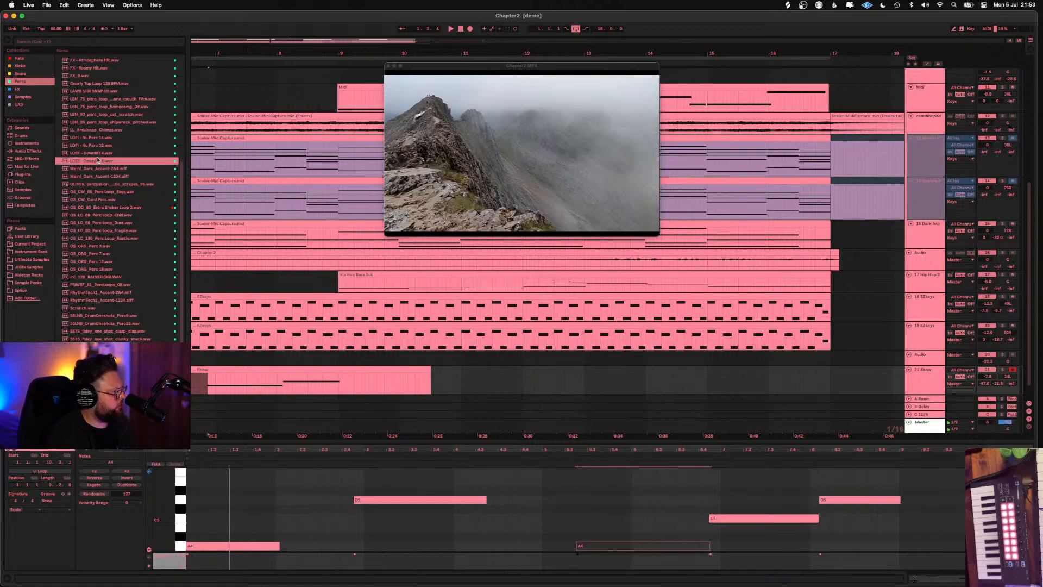
pyautogui.click(97, 145)
pyautogui.keyDown('shift'); pyautogui.click(96, 152); pyautogui.keyUp('shift')
pyautogui.click(99, 161)
pyautogui.click(99, 153)
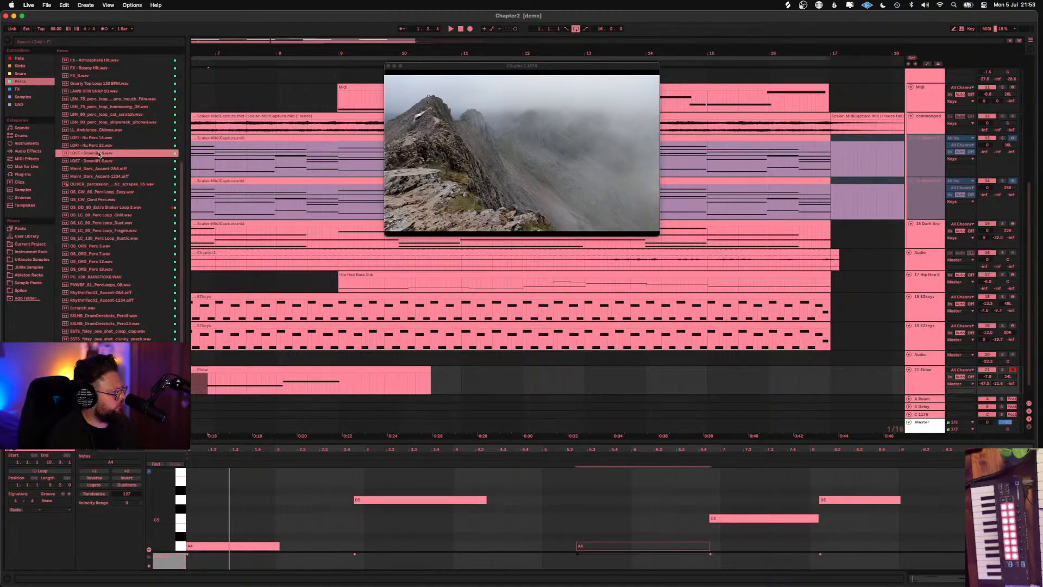
# Audition the rainsticks sample and compare the OS_ORG_Perc one-shots in the Percs collection
pyautogui.click(112, 269)
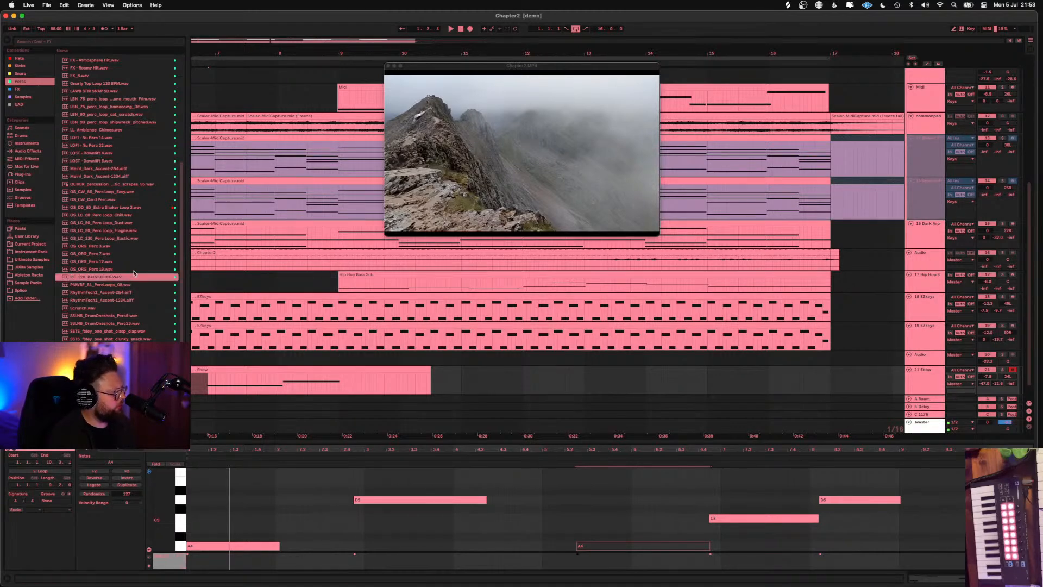
pyautogui.click(108, 254)
pyautogui.click(107, 261)
pyautogui.click(105, 268)
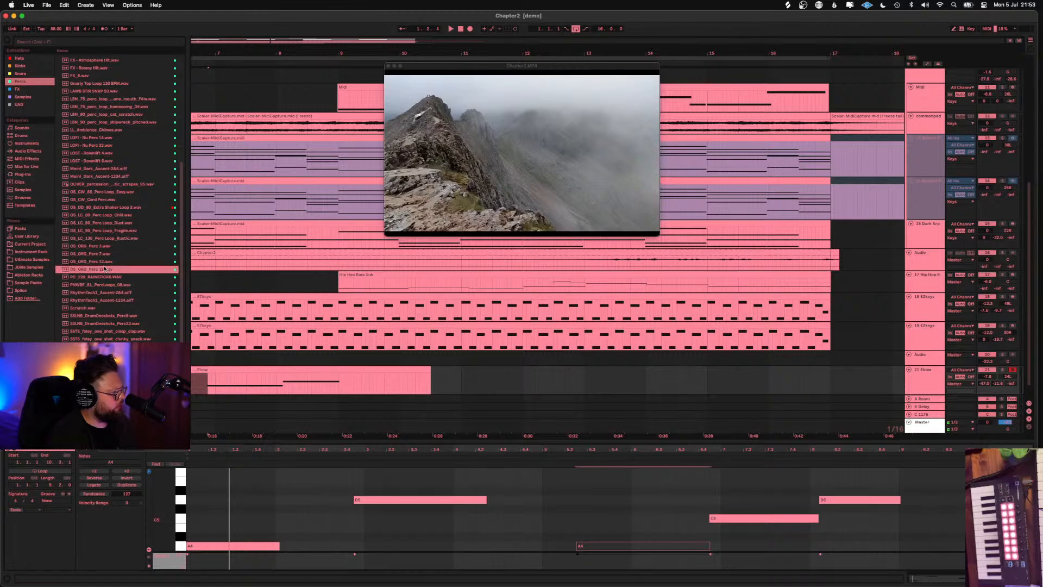
pyautogui.click(104, 248)
pyautogui.click(103, 269)
pyautogui.click(102, 246)
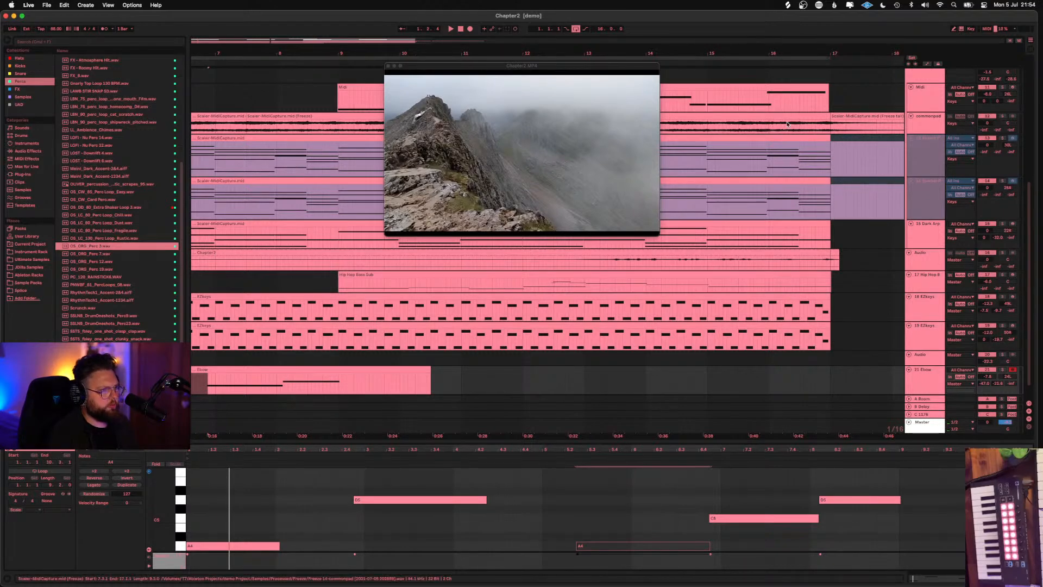
# Load OS_ORG_Perc 3 onto pad E1 of the Drum Rack, arm its track and try the sound against playback
pyautogui.scroll(4, 930, 147)
pyautogui.scroll(9, 930, 147)
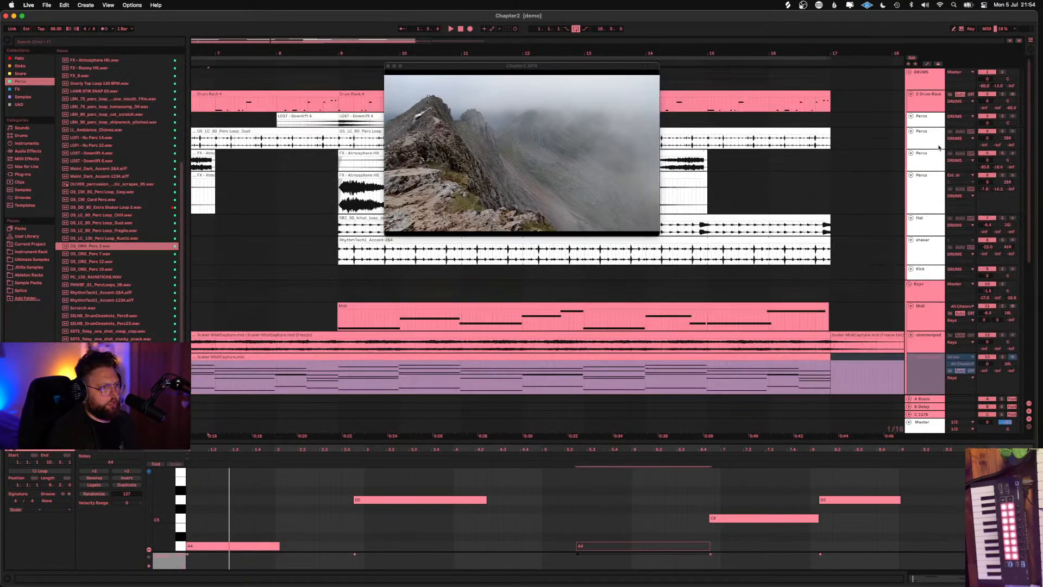
pyautogui.click(927, 97)
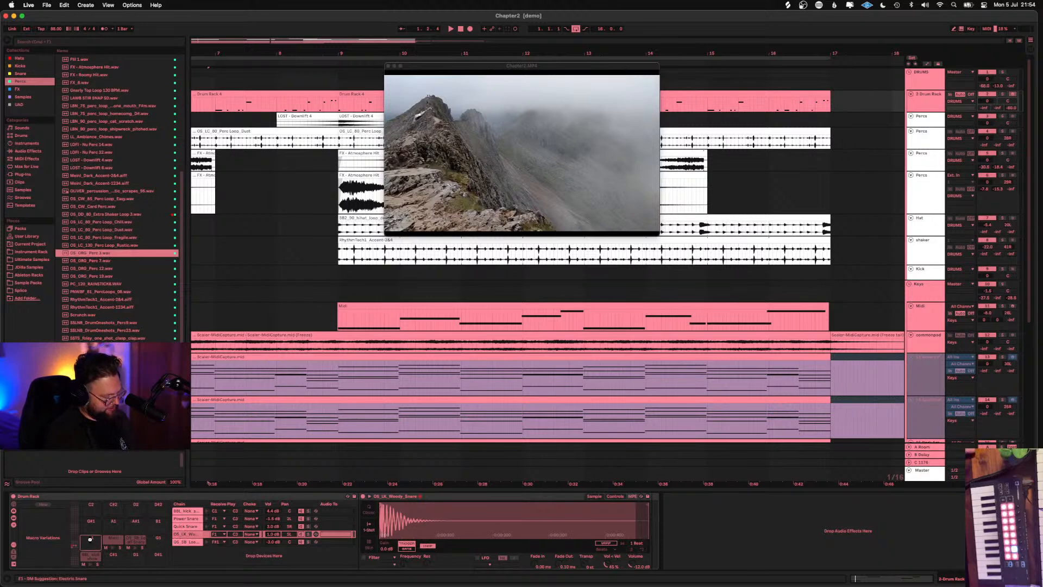
pyautogui.moveTo(90, 539); pyautogui.dragTo(90, 540)
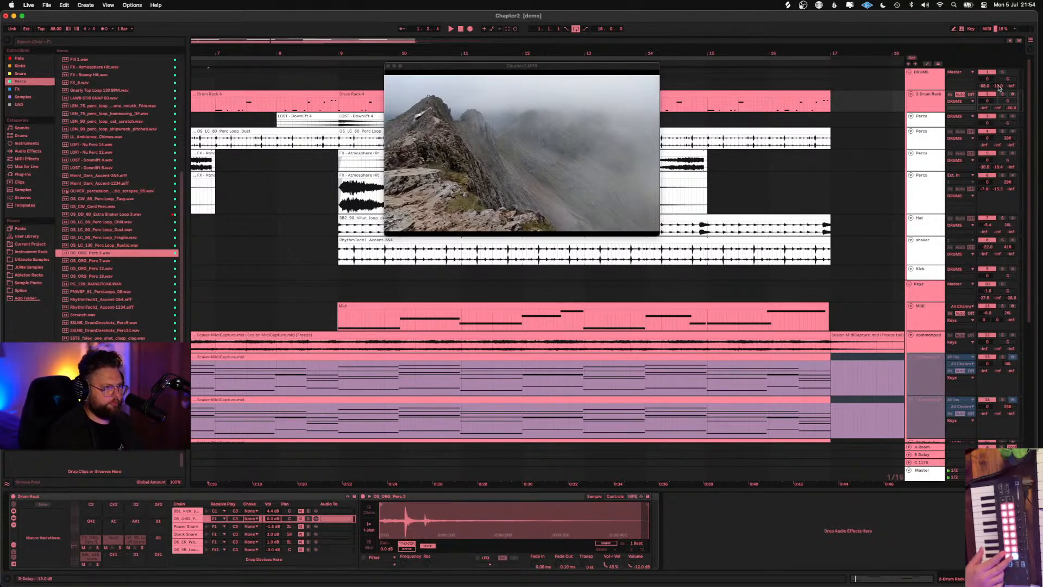
pyautogui.click(1013, 95)
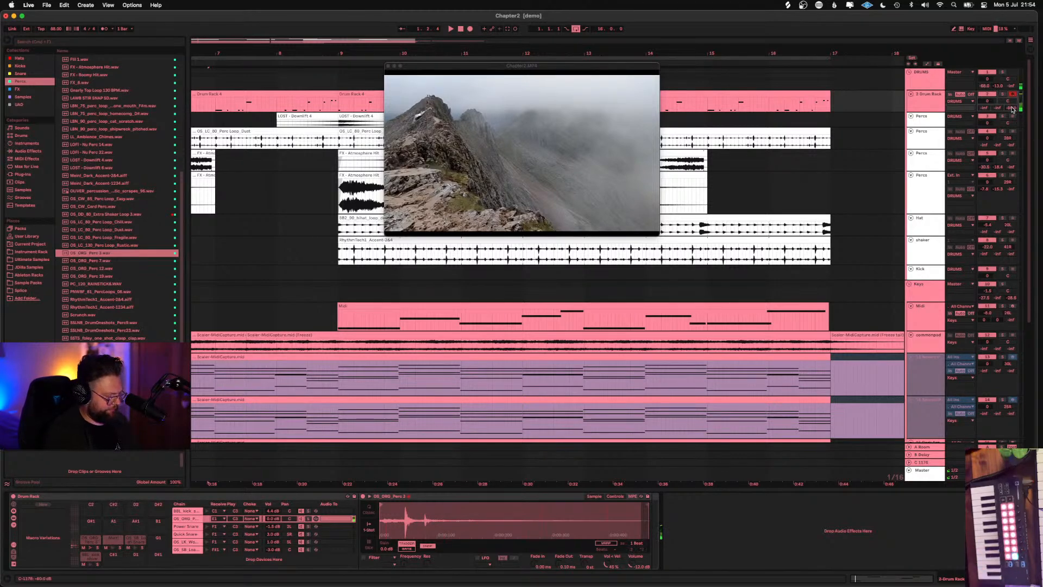
pyautogui.press('space')
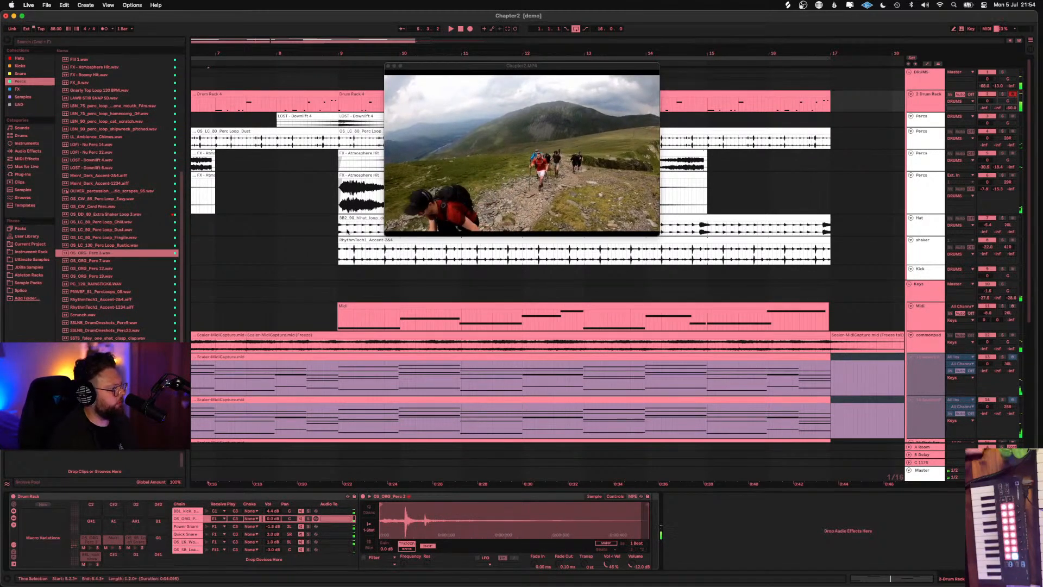
# Audition more percussion samples, including the remaining OS_ORG_Perc one-shots, dark accents, ambience chimes and LBN loops, for a replacement pad sound
pyautogui.click(101, 261)
pyautogui.click(104, 269)
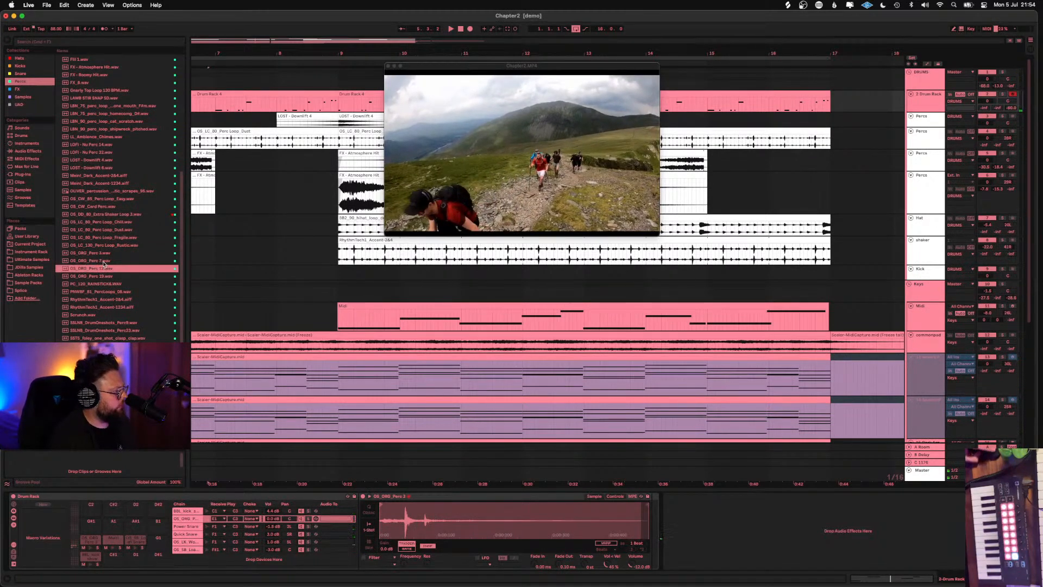
pyautogui.click(103, 276)
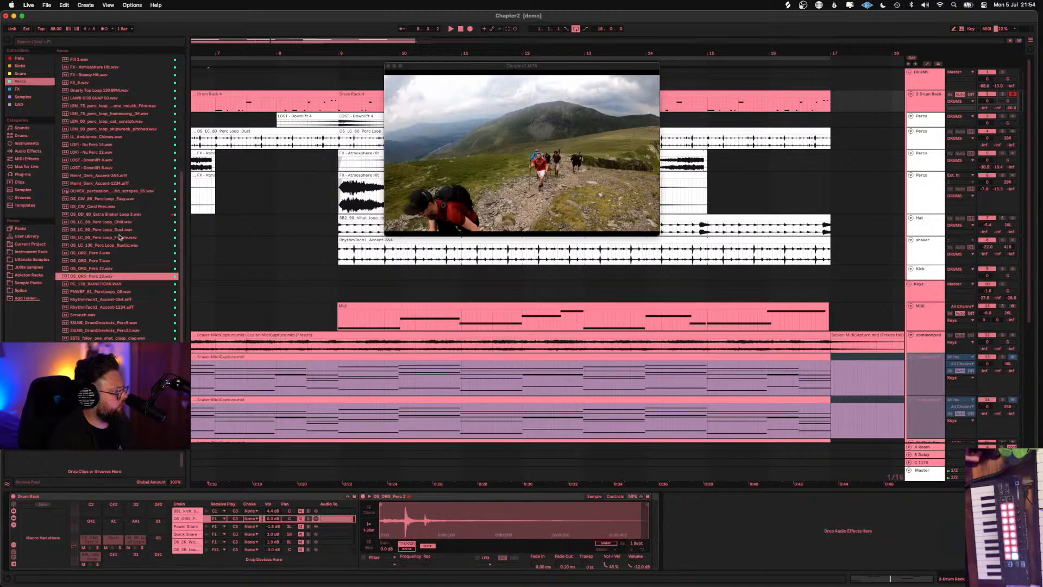
pyautogui.click(109, 191)
pyautogui.click(103, 175)
pyautogui.click(103, 184)
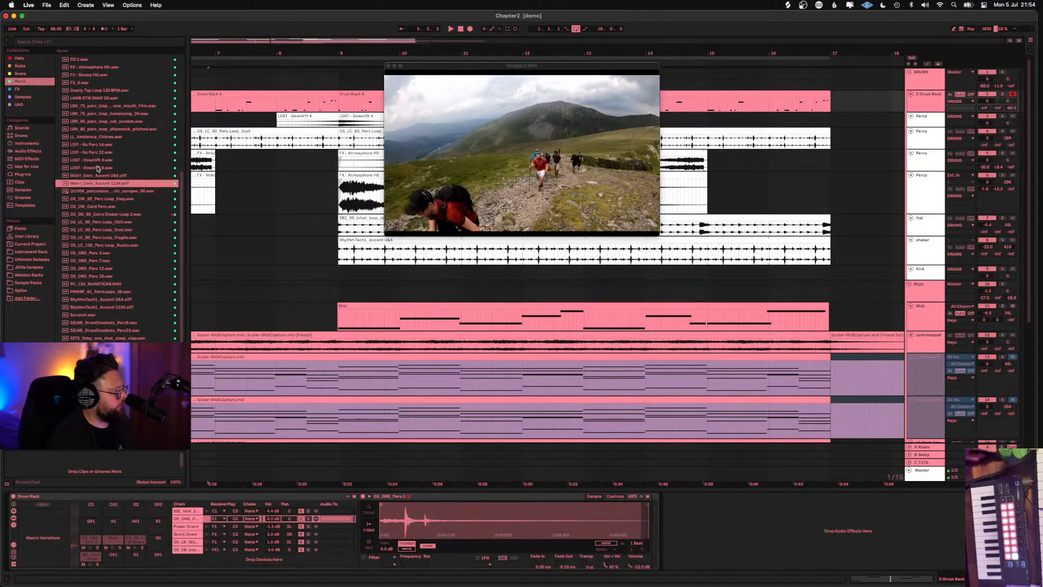
pyautogui.click(98, 161)
pyautogui.click(93, 137)
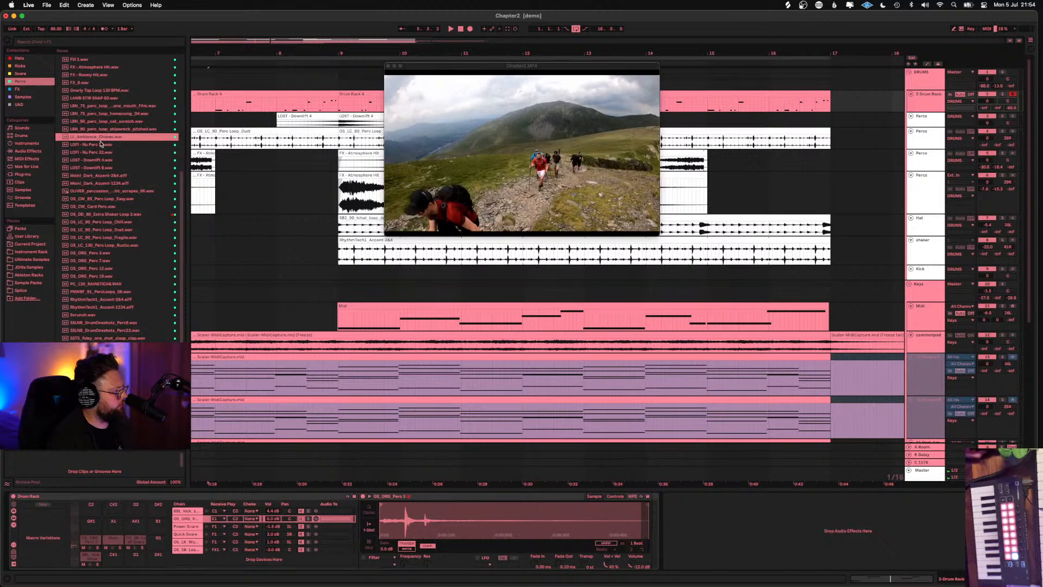
pyautogui.click(107, 114)
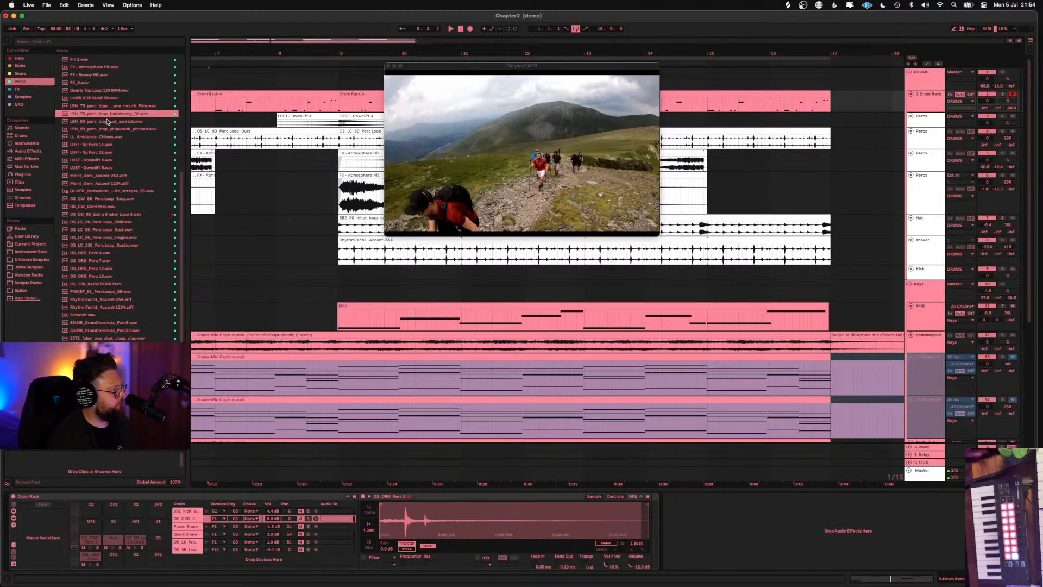
pyautogui.click(107, 122)
pyautogui.click(89, 98)
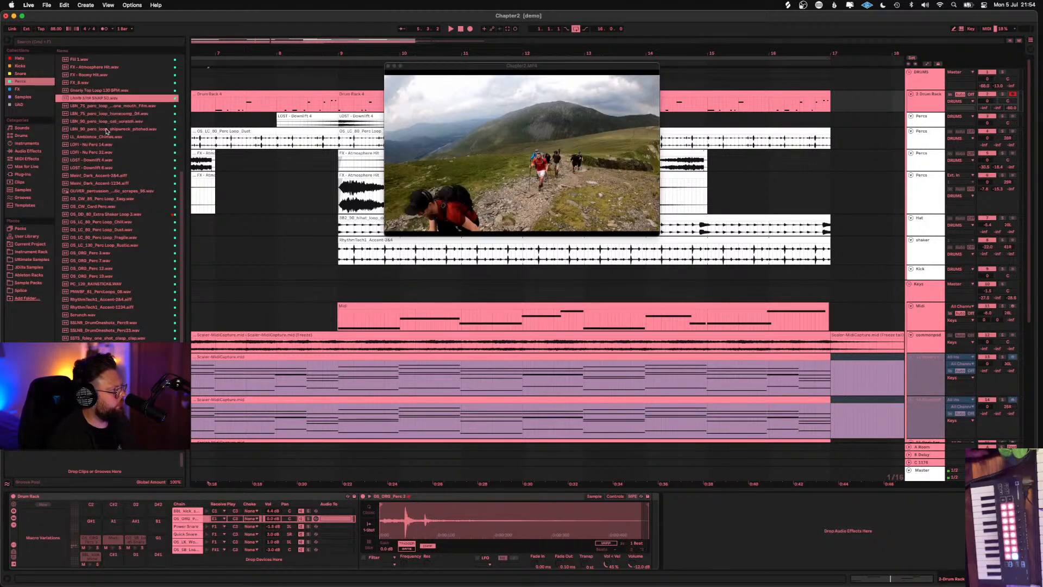
# Load Scratch.wav onto Drum Rack pad E1 and try it against the arrangement
pyautogui.click(98, 324)
pyautogui.click(93, 316)
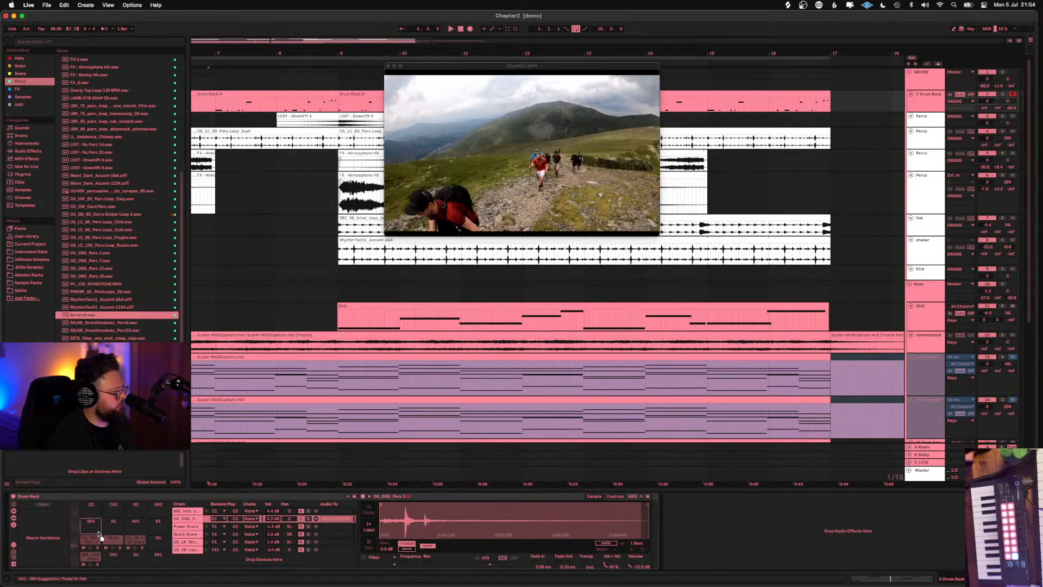
pyautogui.moveTo(95, 541); pyautogui.dragTo(98, 543)
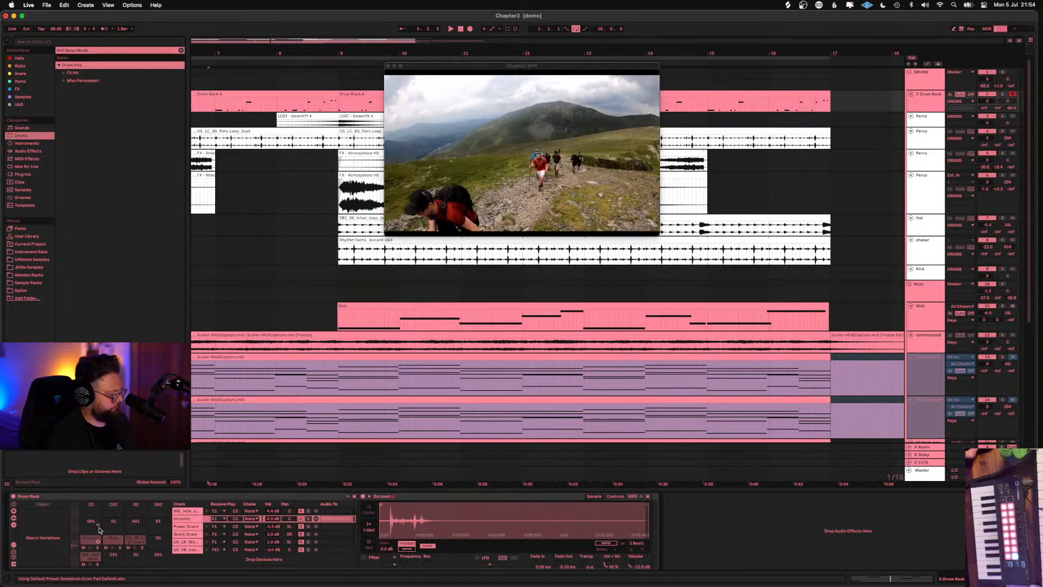
pyautogui.press('space')
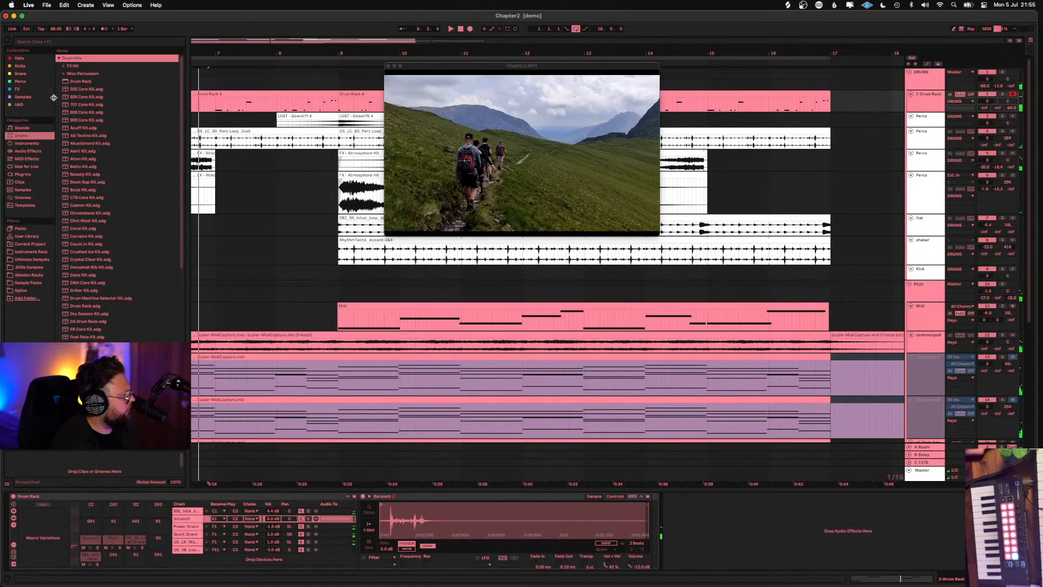
# Reopen the Percs collection, audition its loops and one-shots, and load OS_ORG_Perc 12 onto Drum Rack pad E1
pyautogui.click(23, 81)
pyautogui.click(111, 230)
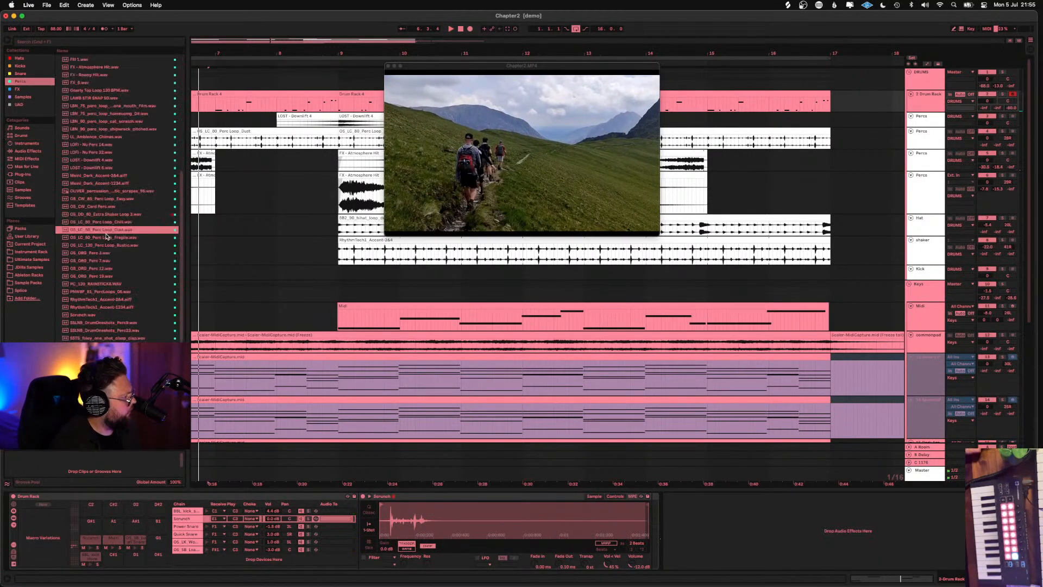
pyautogui.click(103, 245)
pyautogui.click(97, 260)
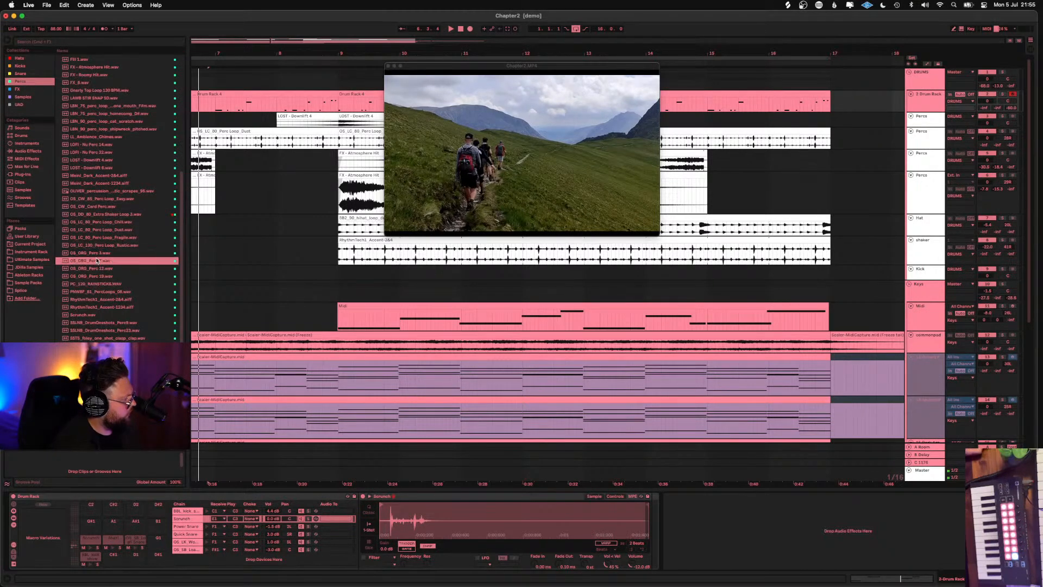
pyautogui.click(99, 269)
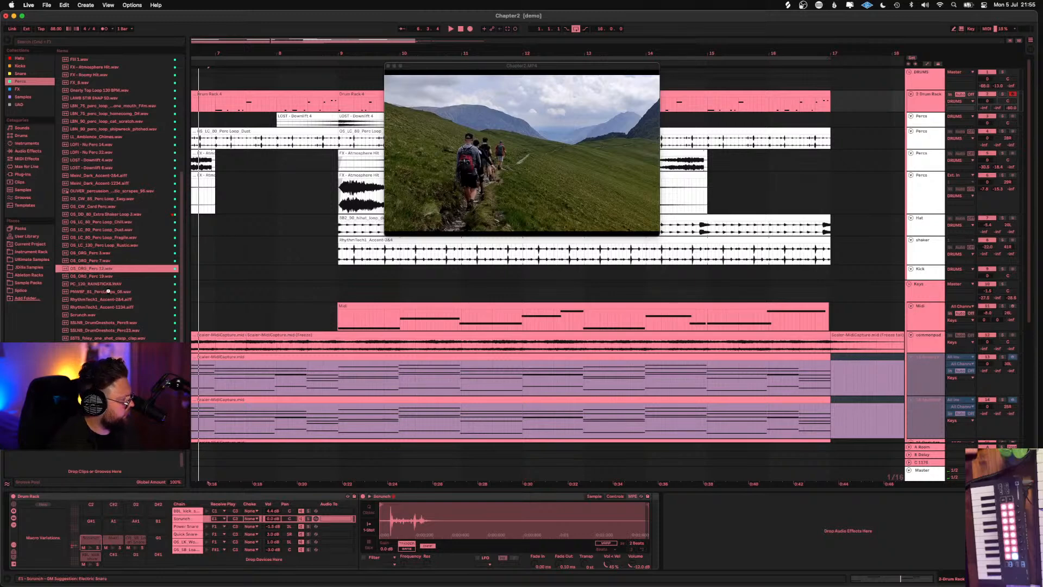
pyautogui.press('Return')
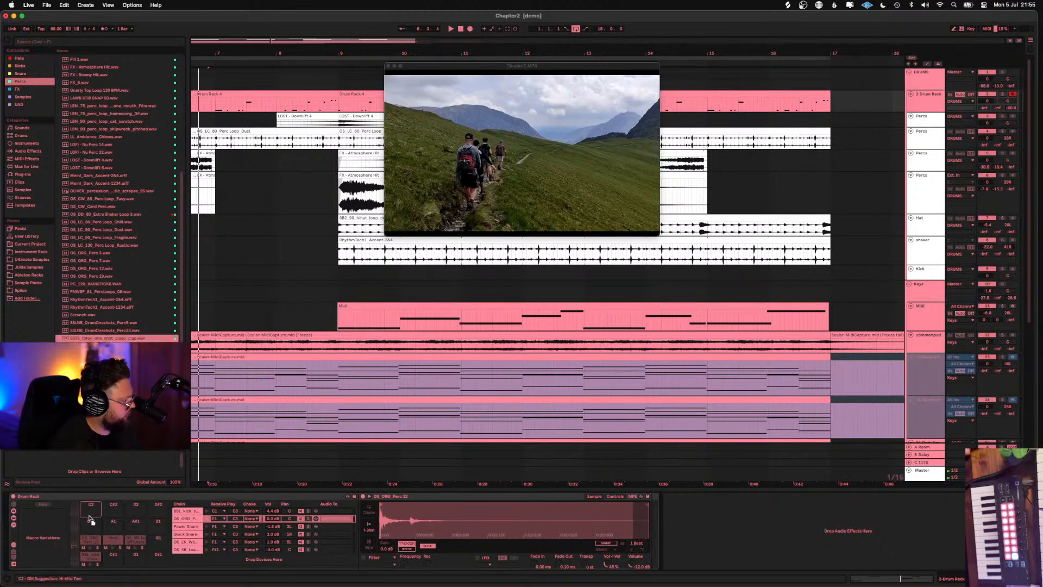
# Load a foley clap, a DrumOneshots perc, a crunchy shaker loop and a foley slide one-shot onto Drum Rack pads G#1, A1, A#1 and B1
pyautogui.press('Return')
pyautogui.click(109, 324)
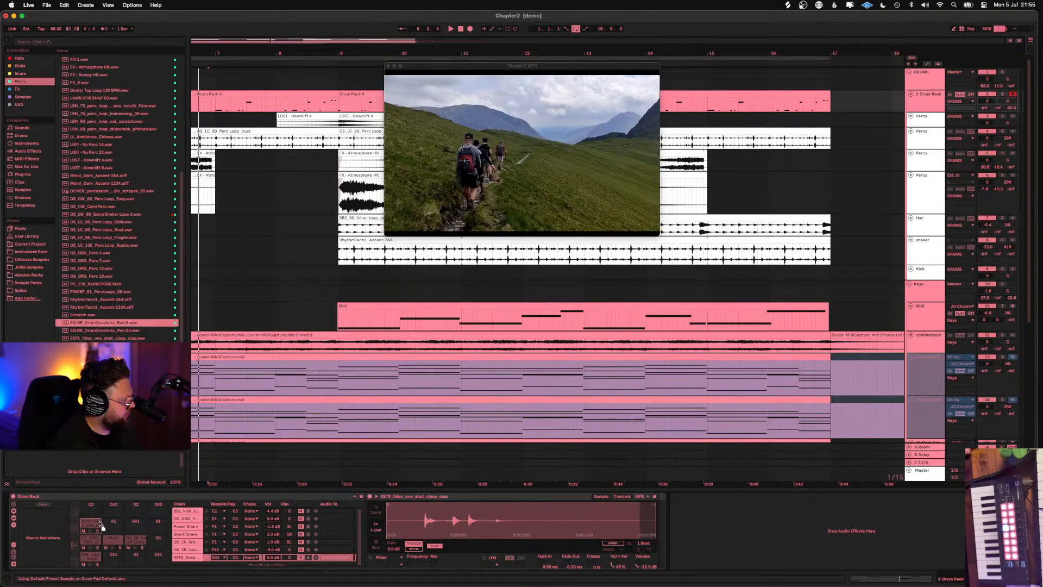
pyautogui.press('Return')
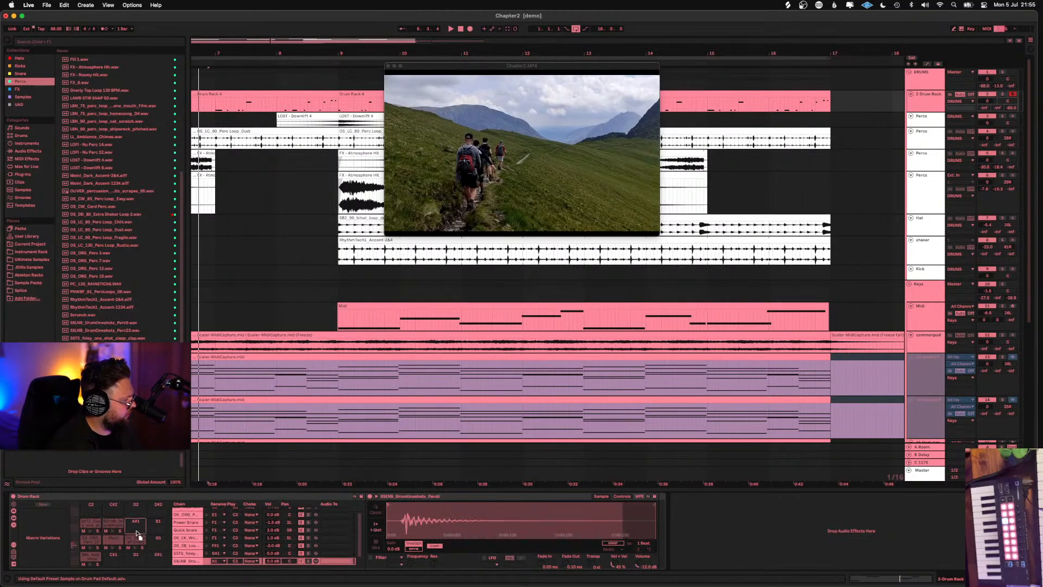
pyautogui.press('Return')
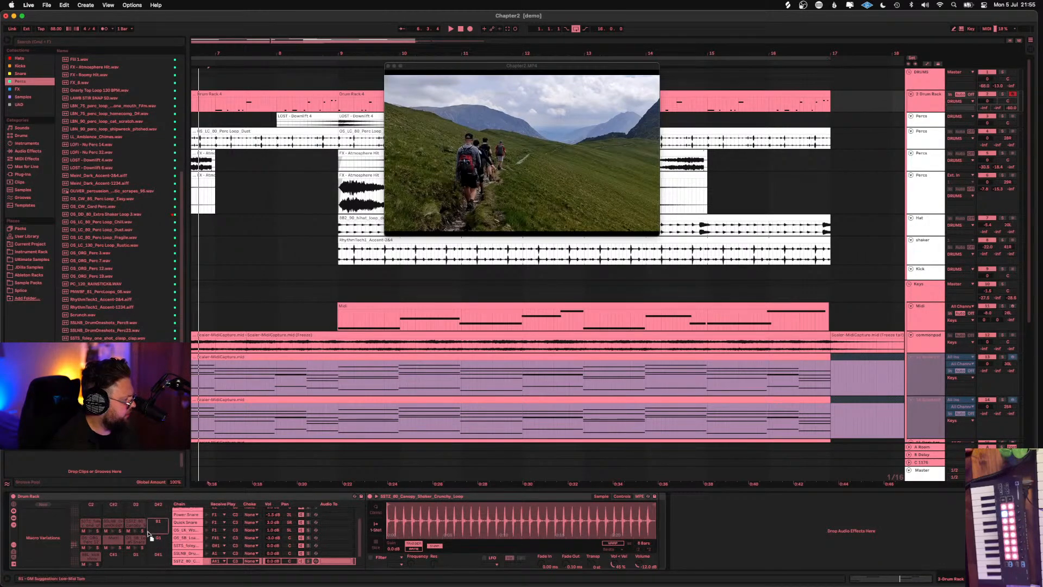
pyautogui.press('Return')
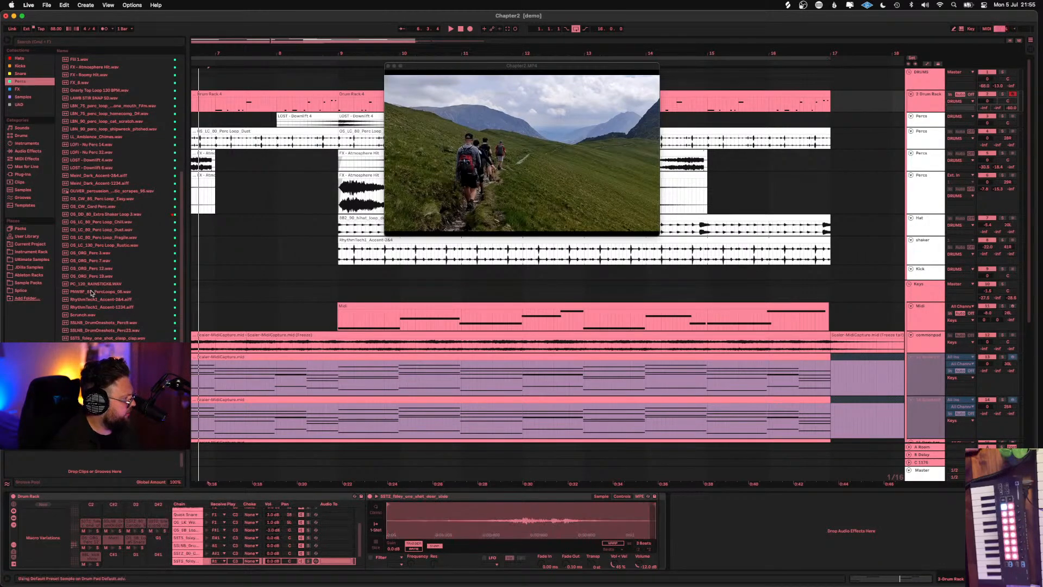
# Clear the crunchy shaker loop from Drum Rack pad A#1 and try the remaining pads against the arrangement
pyautogui.click(90, 302)
pyautogui.click(78, 322)
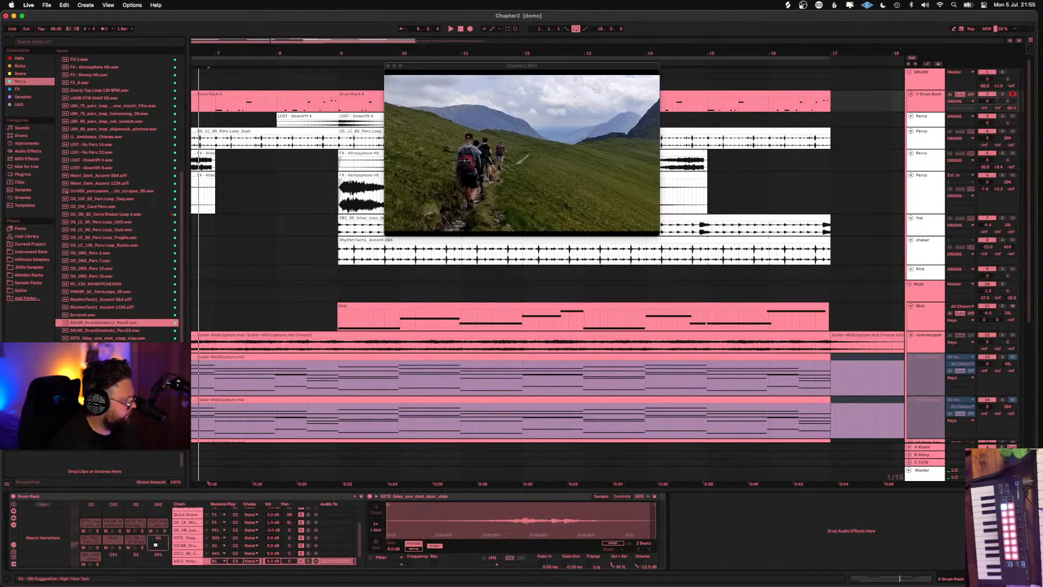
pyautogui.moveTo(155, 544); pyautogui.dragTo(156, 544)
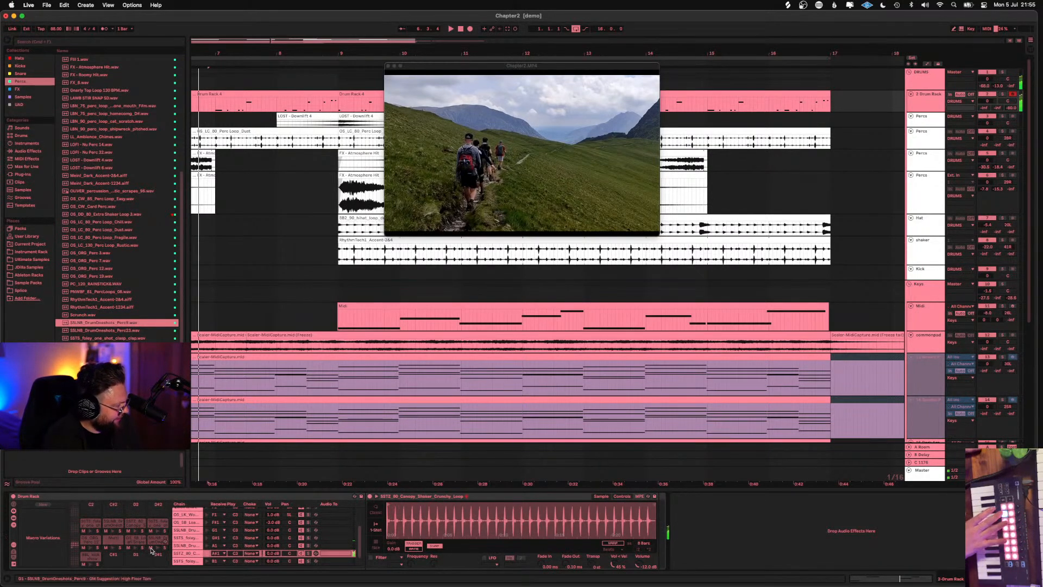
pyautogui.click(135, 523)
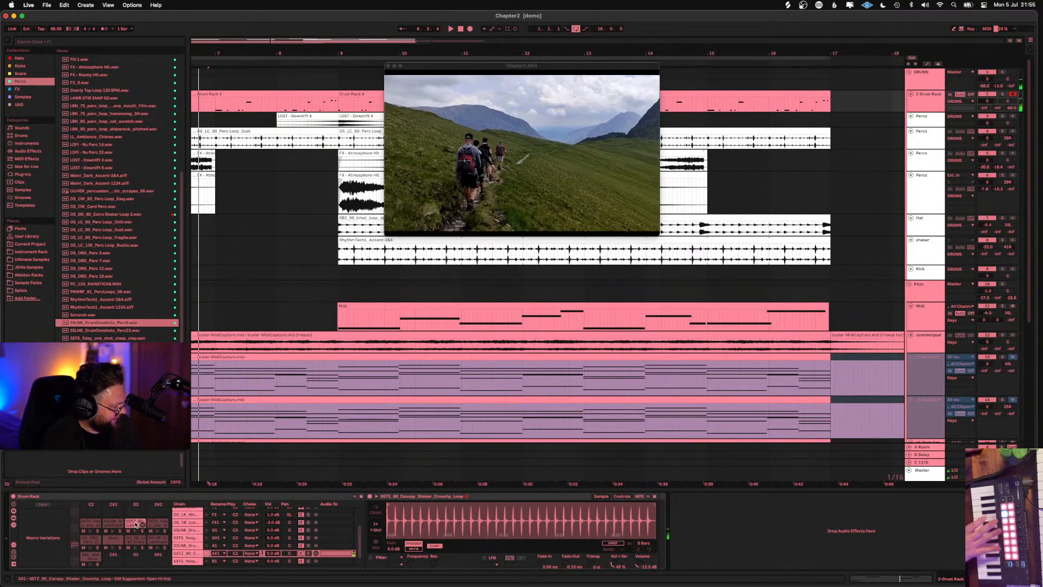
pyautogui.press('Delete')
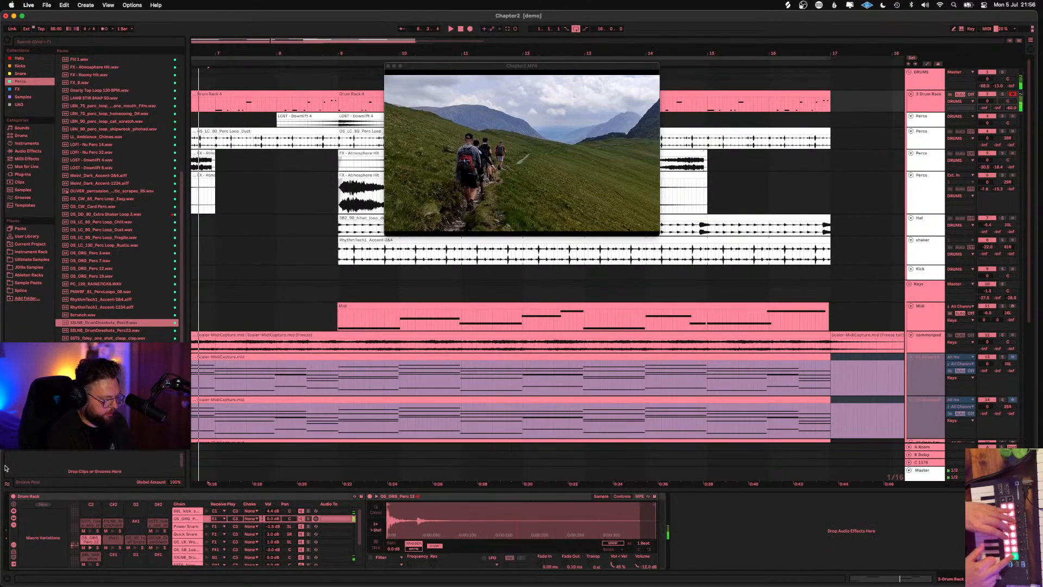
pyautogui.press('space')
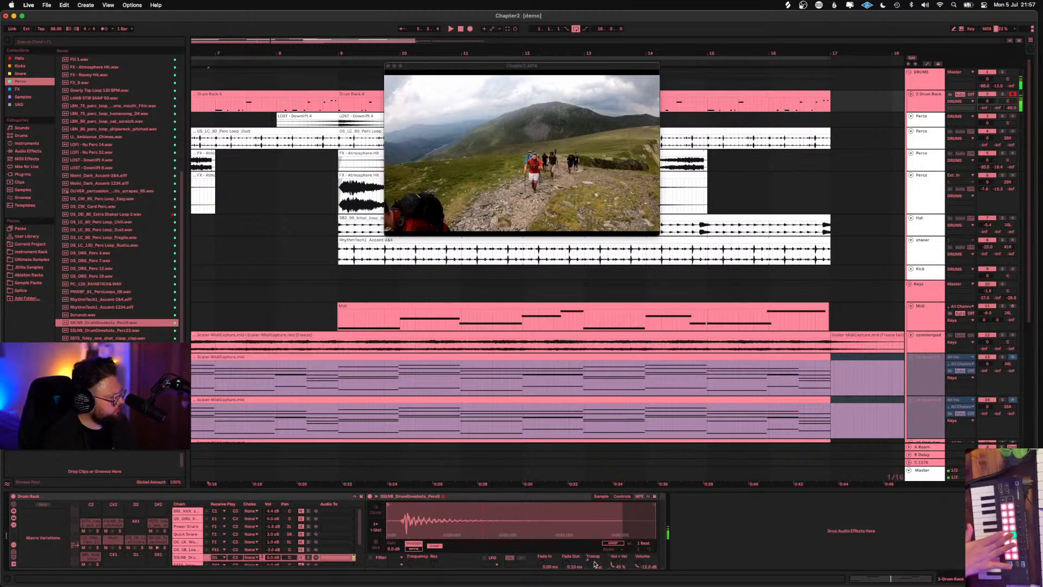
pyautogui.press('space')
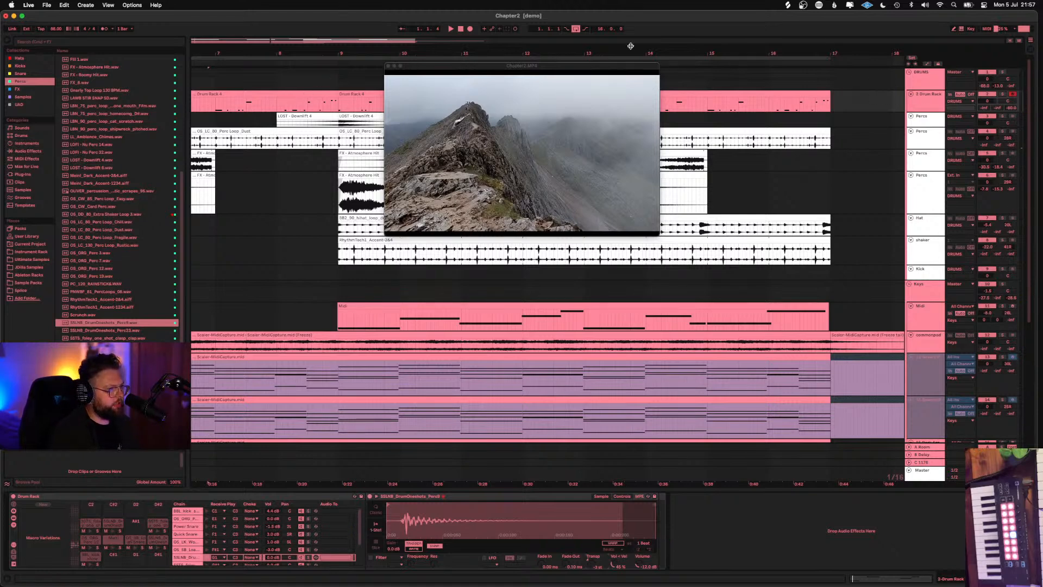
# Overdub the drum pads onto the Drum Rack track, lower OS_ORG_Perc 12's transposition and set its volume to -17.7 dB
pyautogui.click(211, 92)
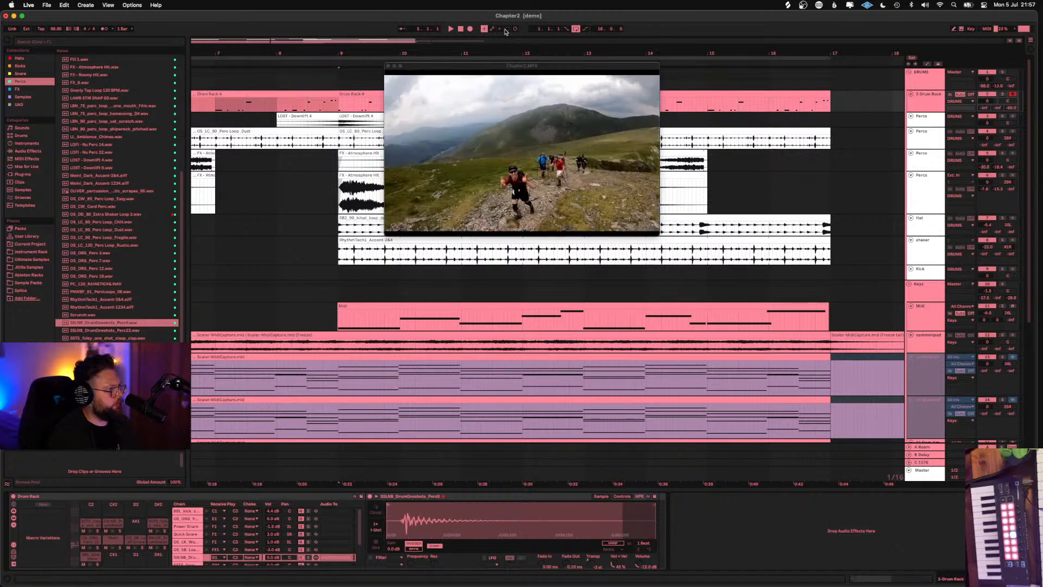
pyautogui.click(460, 29)
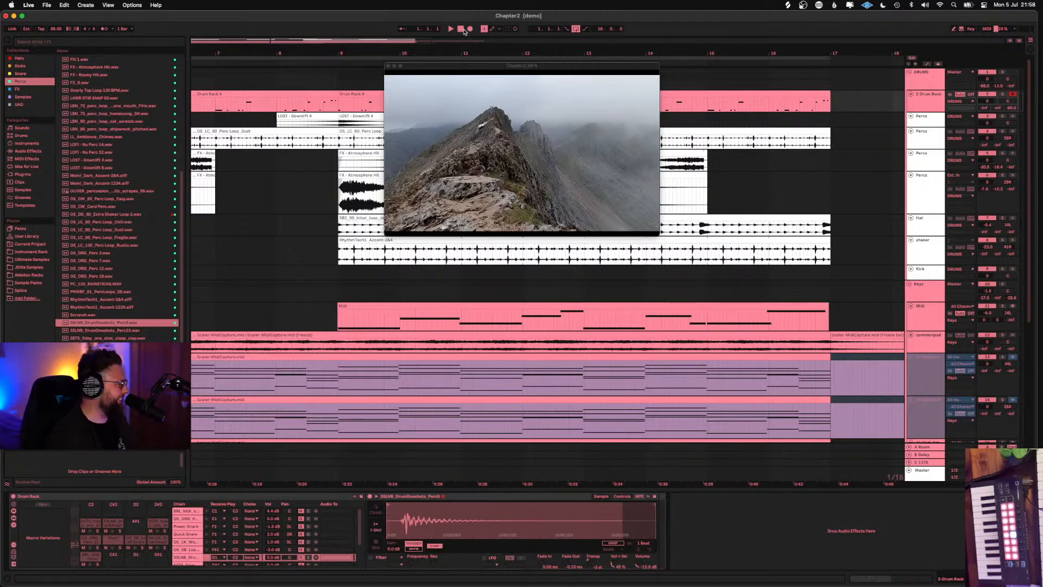
pyautogui.press('ctrl+super+space')
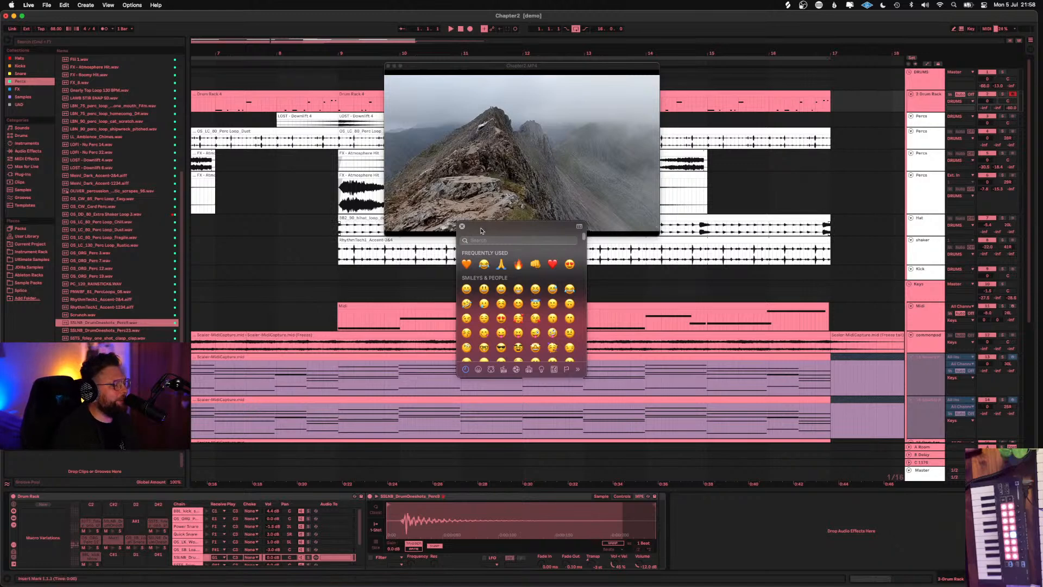
pyautogui.click(462, 226)
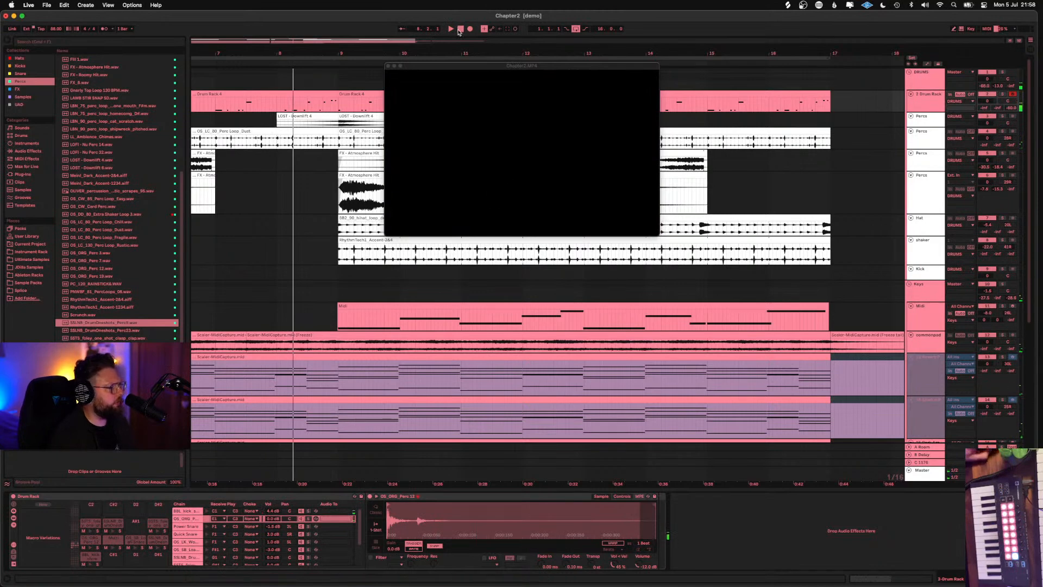
pyautogui.click(459, 31)
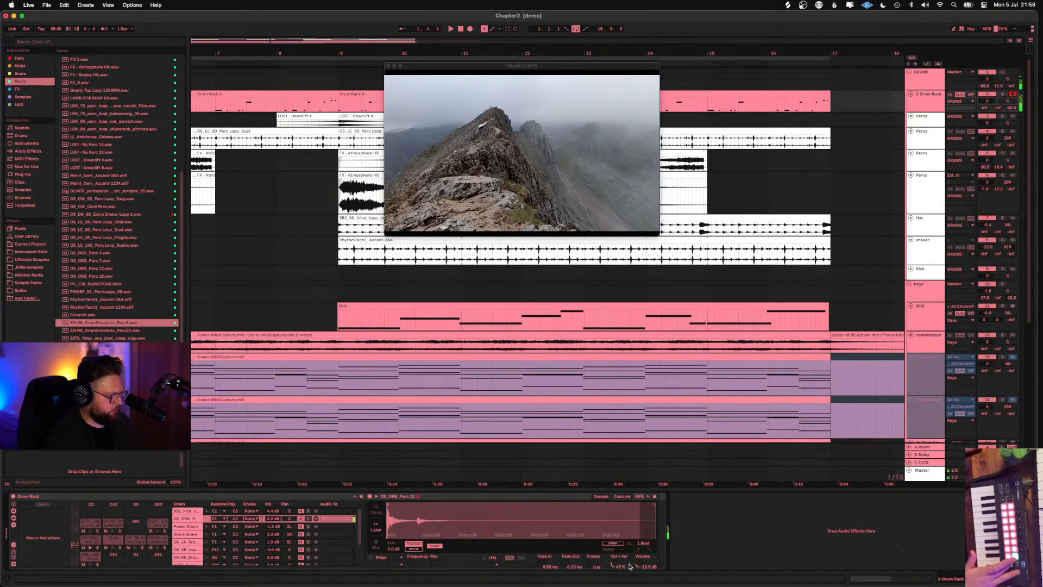
pyautogui.moveTo(592, 564); pyautogui.dragTo(592, 572)
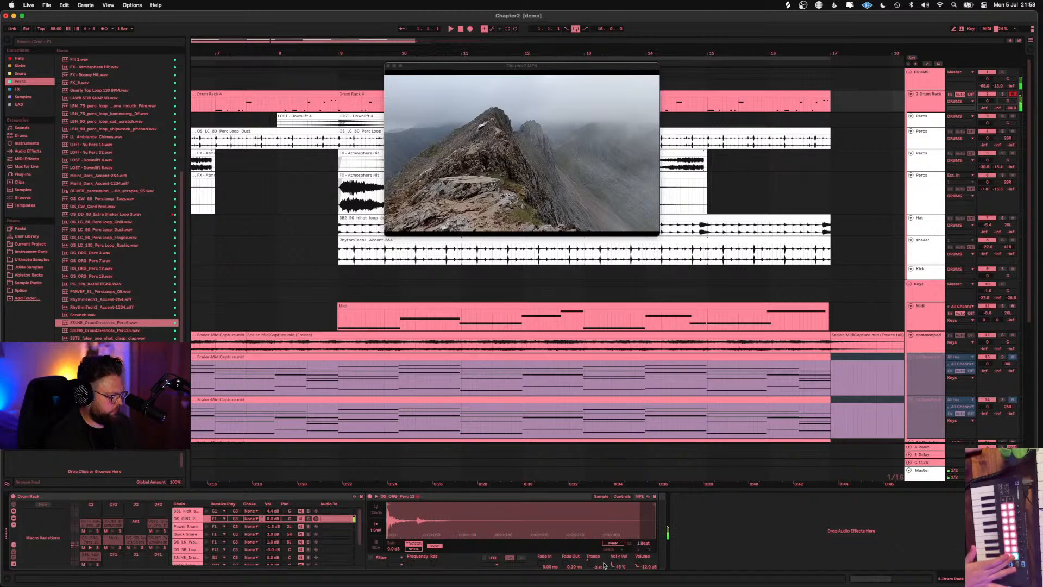
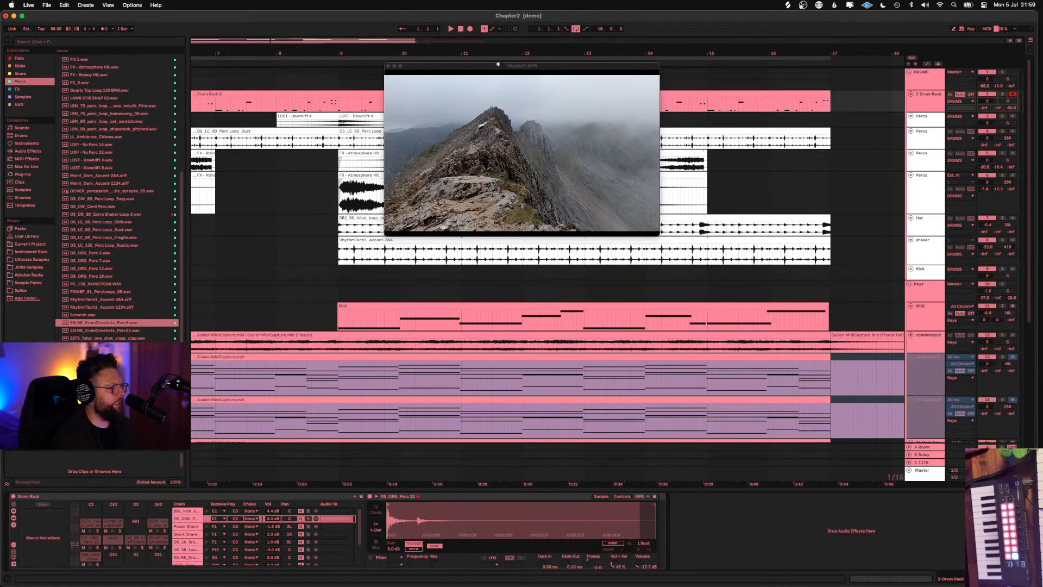
# Move the video window away from the drum clips and check the picture at bar 13
pyautogui.moveTo(496, 65); pyautogui.dragTo(755, 71)
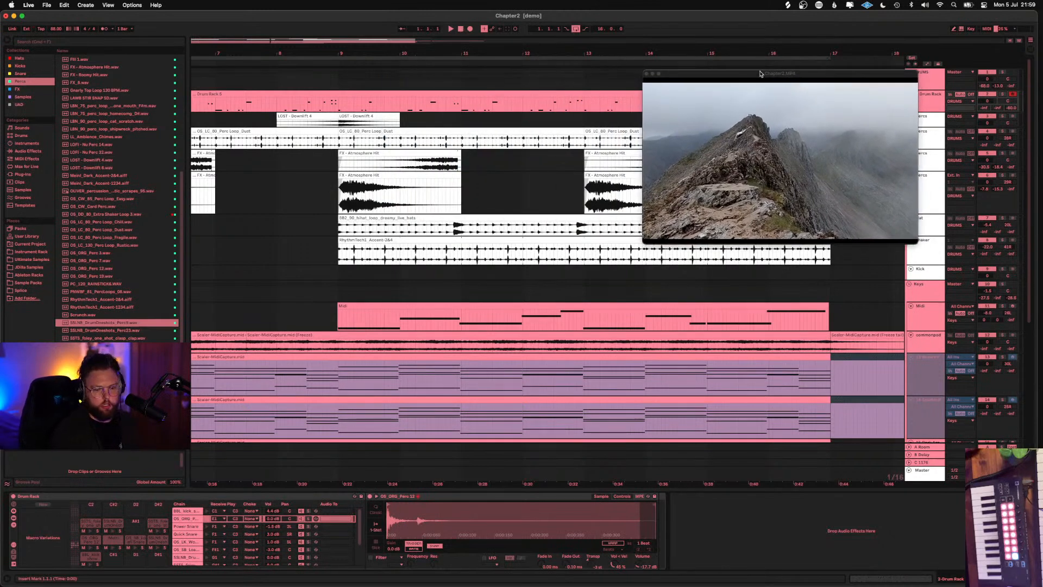
pyautogui.press('super+w')
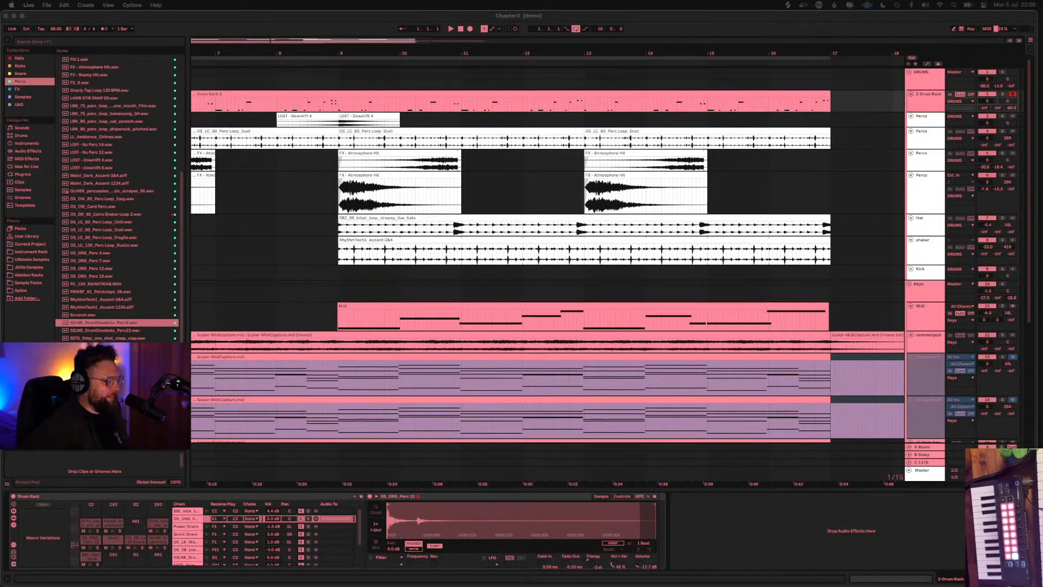
pyautogui.click(460, 28)
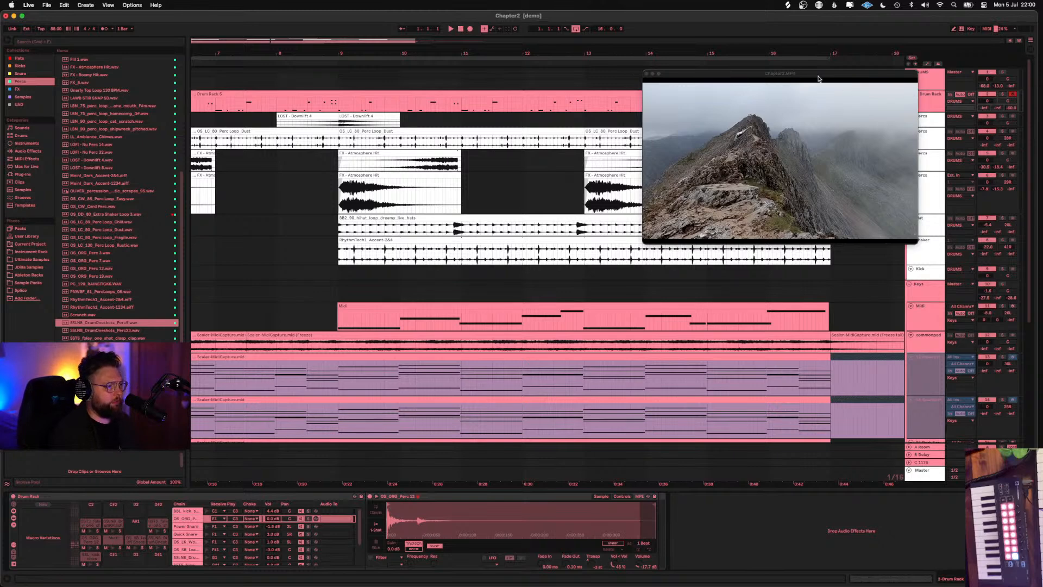
pyautogui.moveTo(819, 78); pyautogui.dragTo(836, 82)
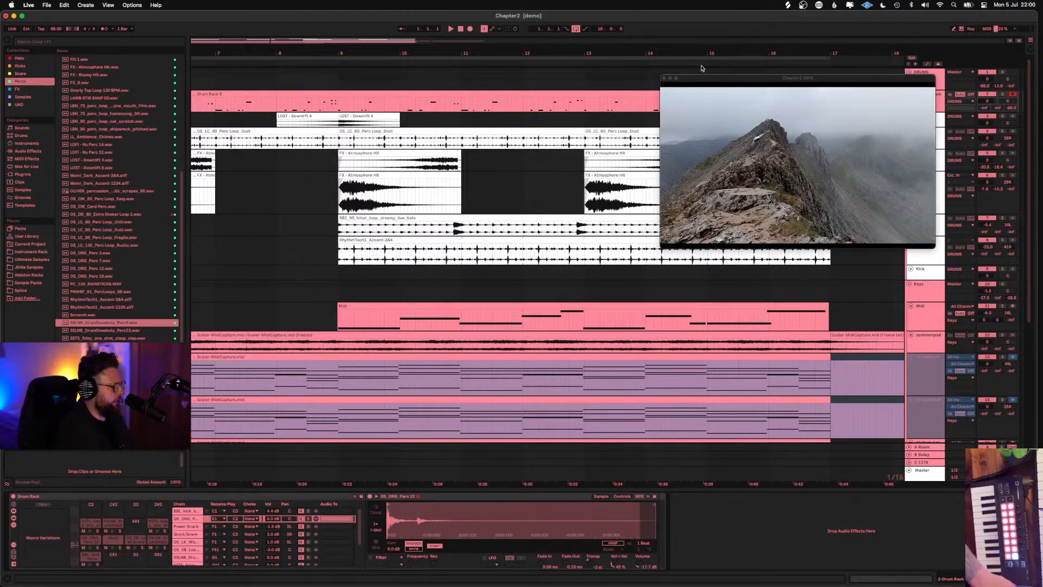
pyautogui.click(608, 85)
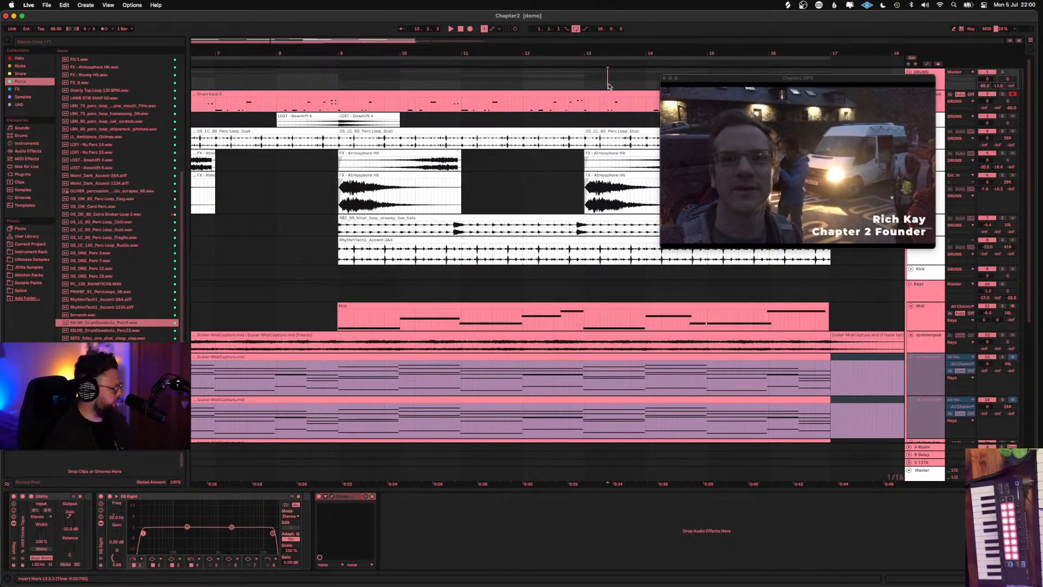
pyautogui.press('Tab')
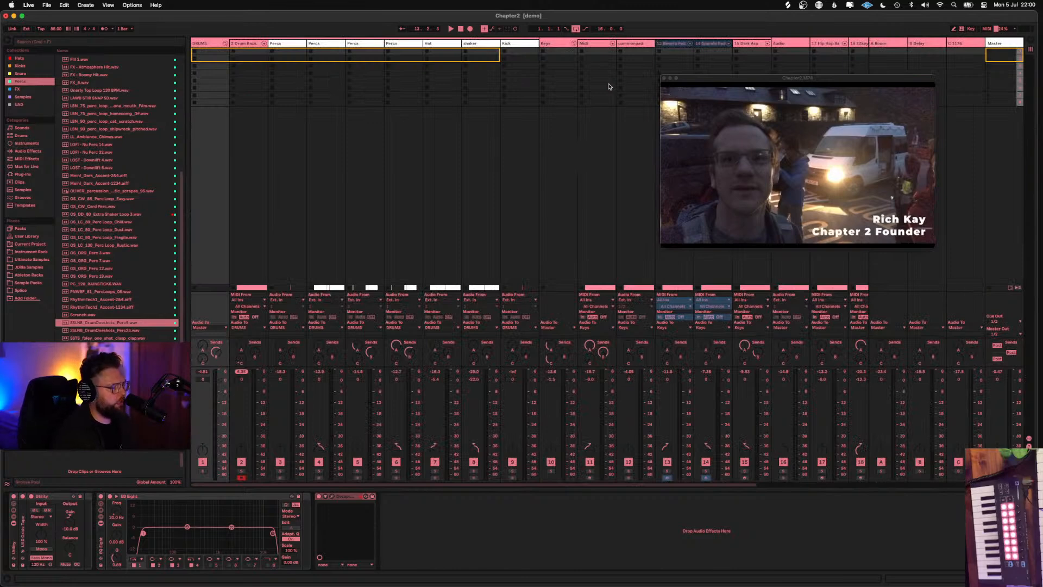
pyautogui.hotkey('shift', 'Tab')
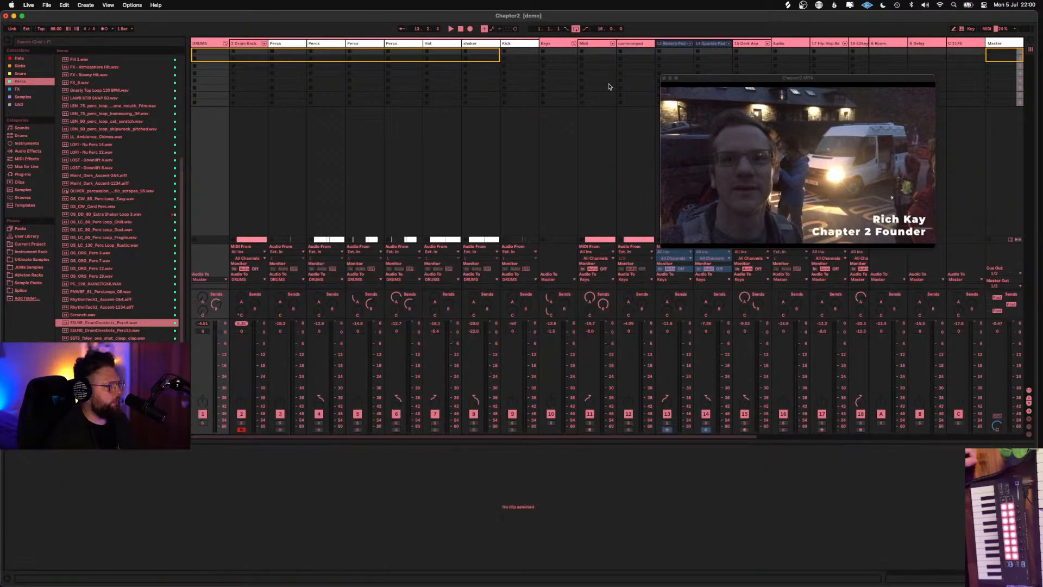
pyautogui.press('Tab')
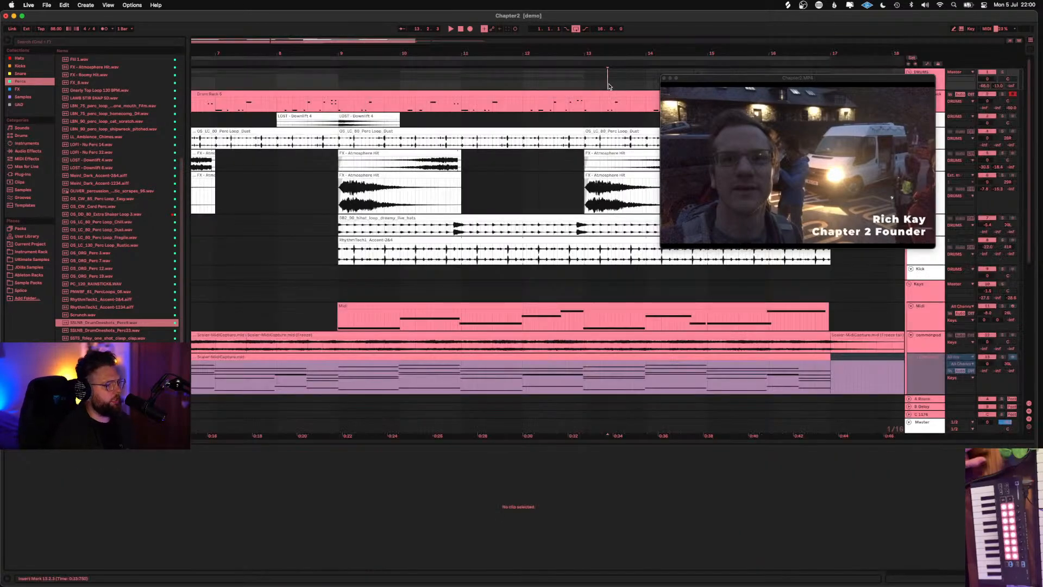
pyautogui.hotkey('shift', 'Tab')
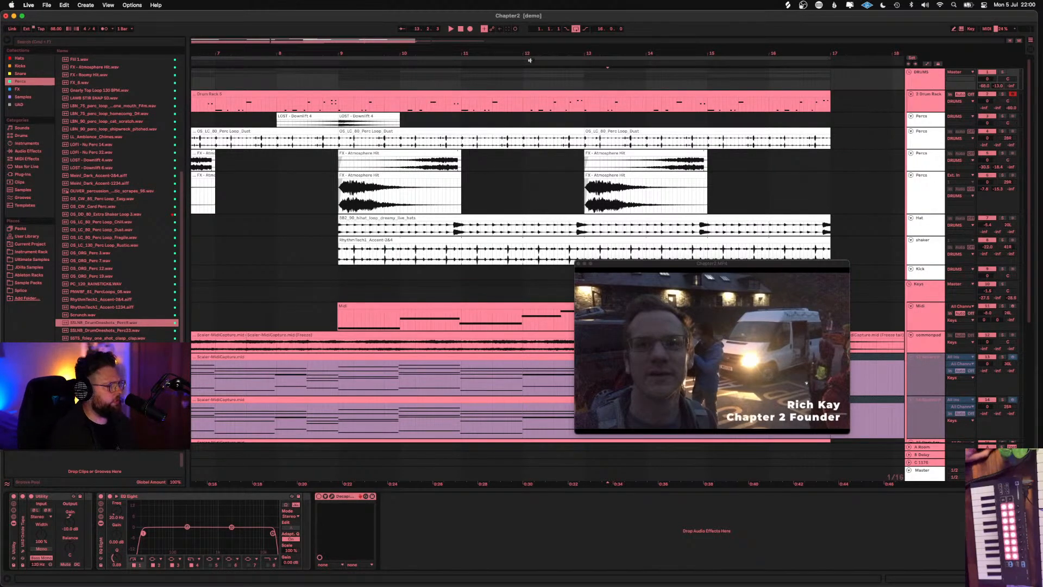
# Close the video window and duplicate the first 16 bars of all tracks five times
pyautogui.moveTo(530, 77); pyautogui.dragTo(632, 256)
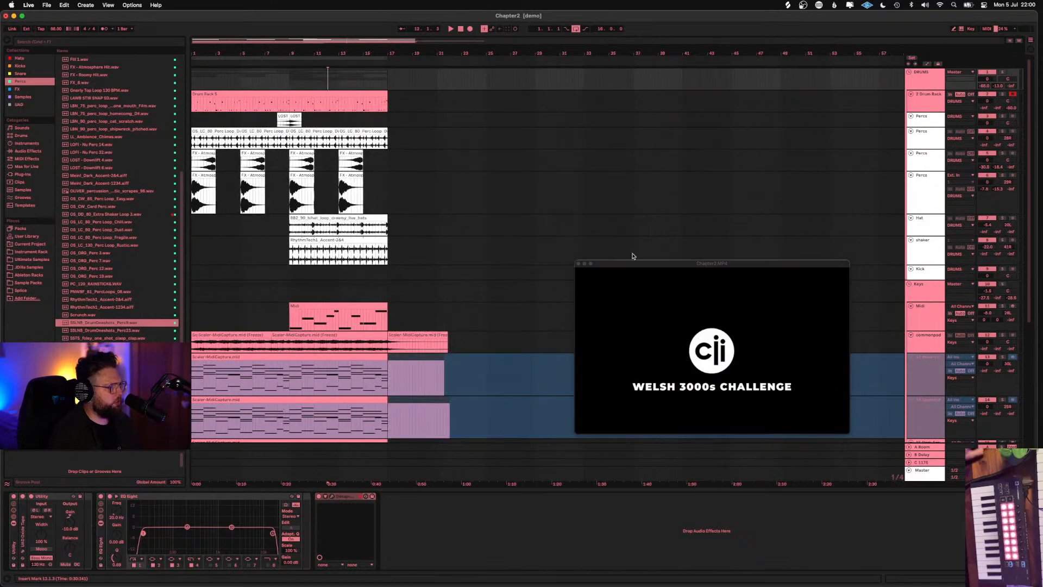
pyautogui.click(579, 264)
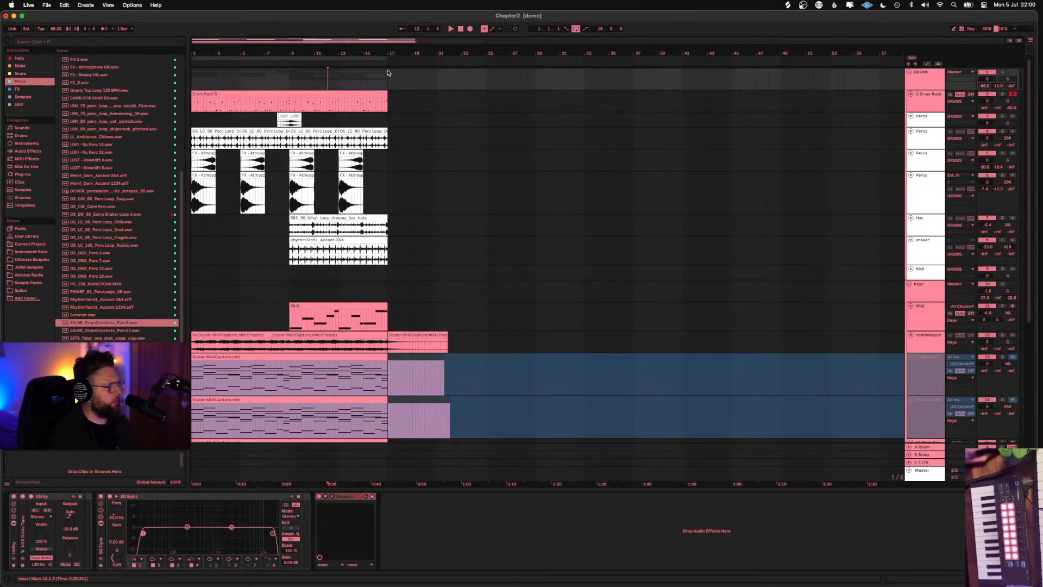
pyautogui.moveTo(388, 72); pyautogui.dragTo(173, 523)
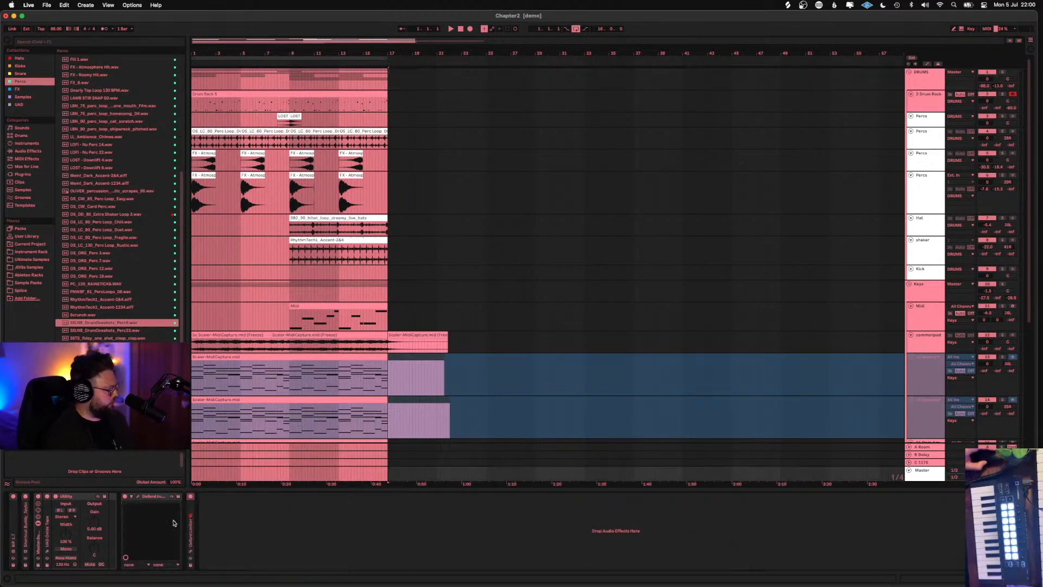
pyautogui.press('super+d')
pyautogui.press('super+d')
pyautogui.press('super+d')
pyautogui.press('super+d')
pyautogui.press('super+d')
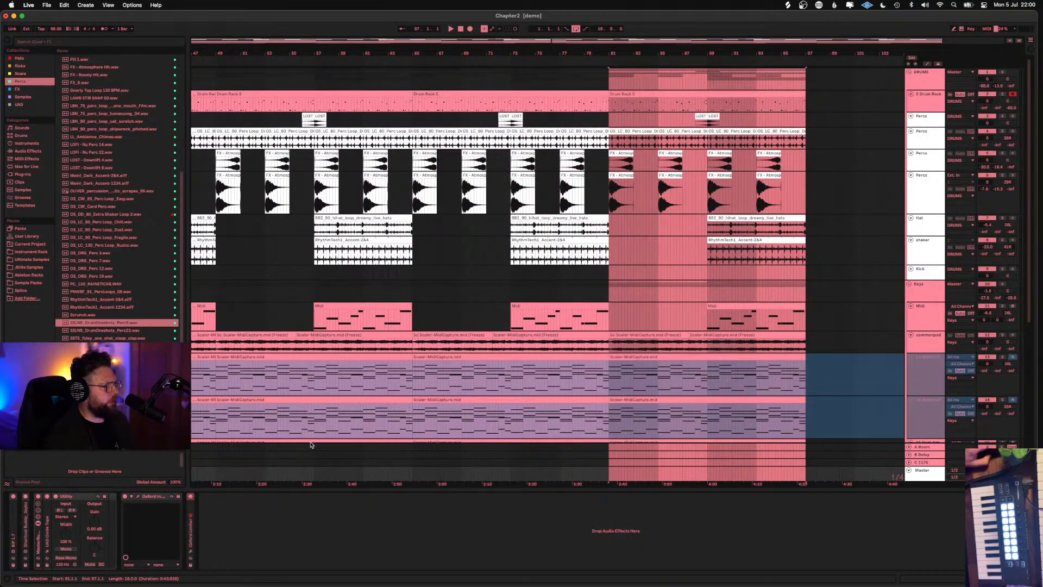
# Split the first Drum Rack clip at bar 8 and deactivate the part from bar 1 to bar 8
pyautogui.hscroll(-15, 310, 445)
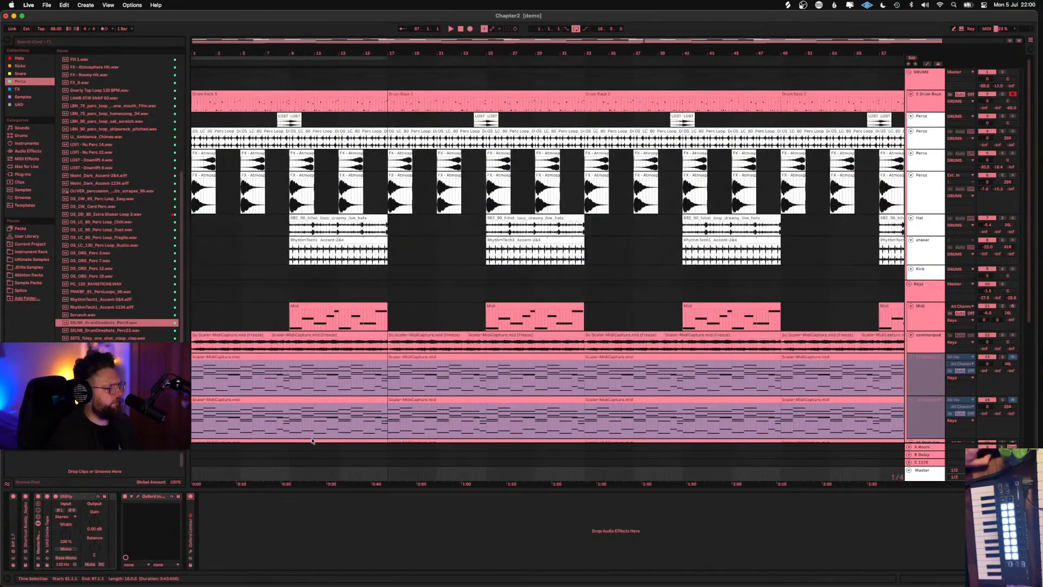
pyautogui.click(204, 92)
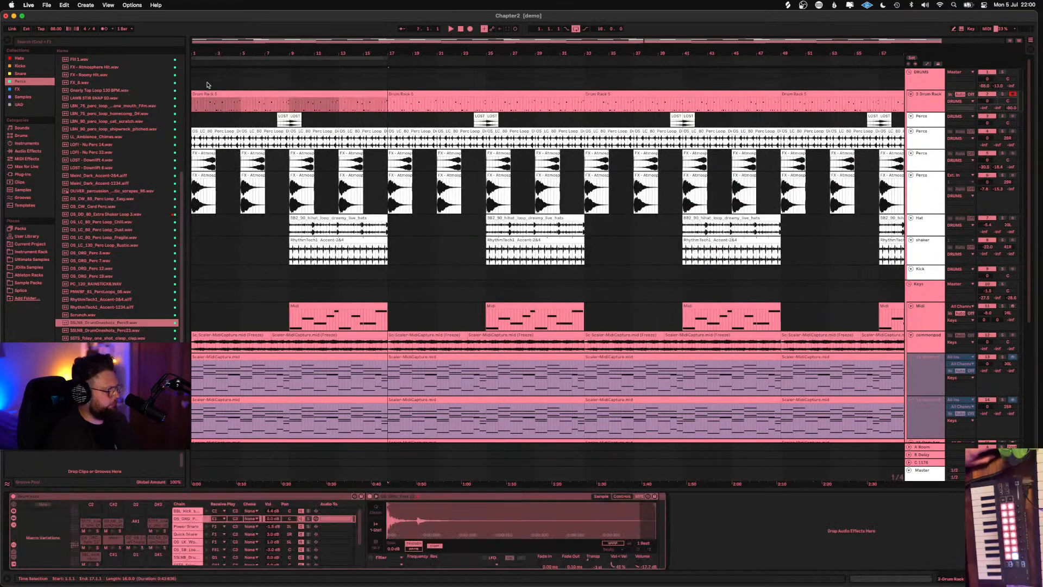
pyautogui.click(207, 81)
pyautogui.moveTo(191, 84); pyautogui.dragTo(275, 115)
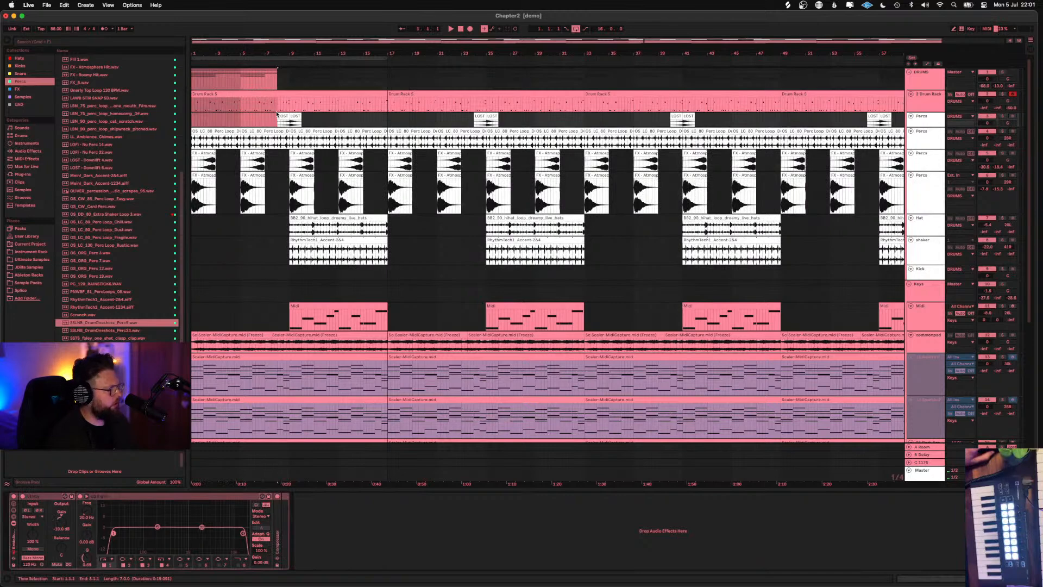
pyautogui.press('super+e')
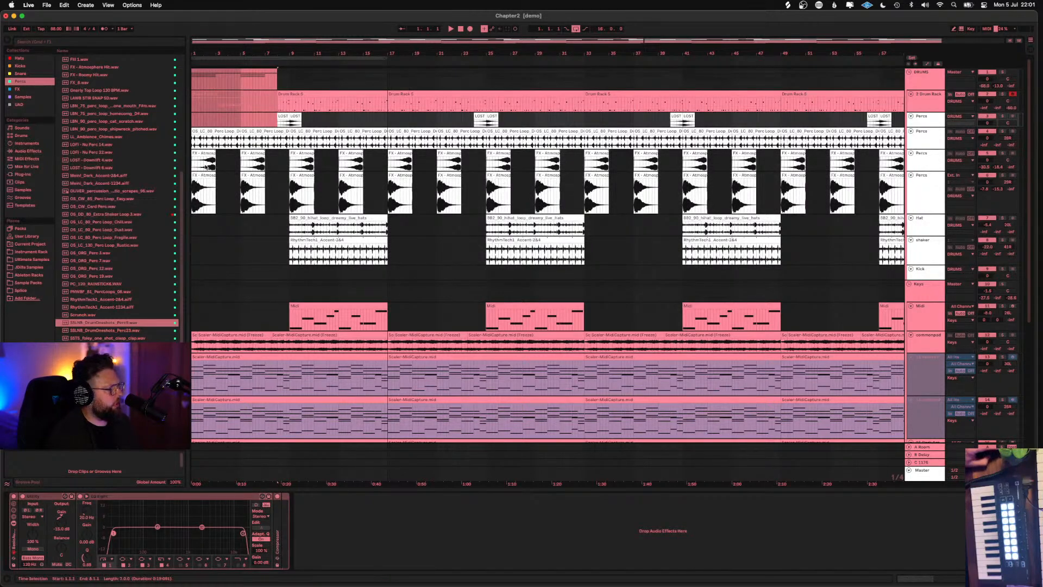
pyautogui.press('0')
# Deactivate the opening Perc Loop Dust clip and the first Scaler-MidiCapture clip on both frozen pad tracks
pyautogui.click(218, 138)
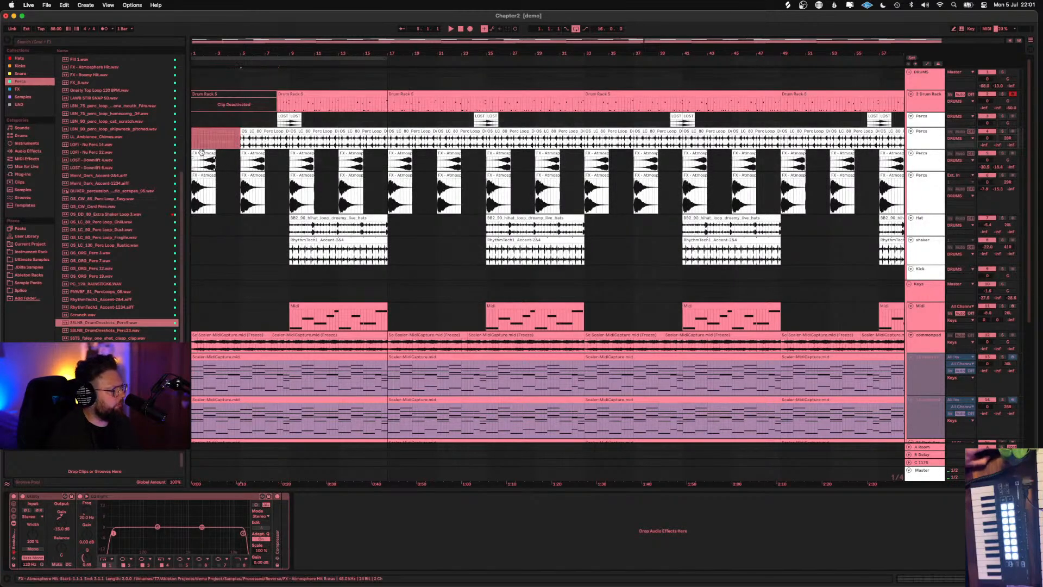
pyautogui.click(215, 368)
pyautogui.scroll(-1, 215, 367)
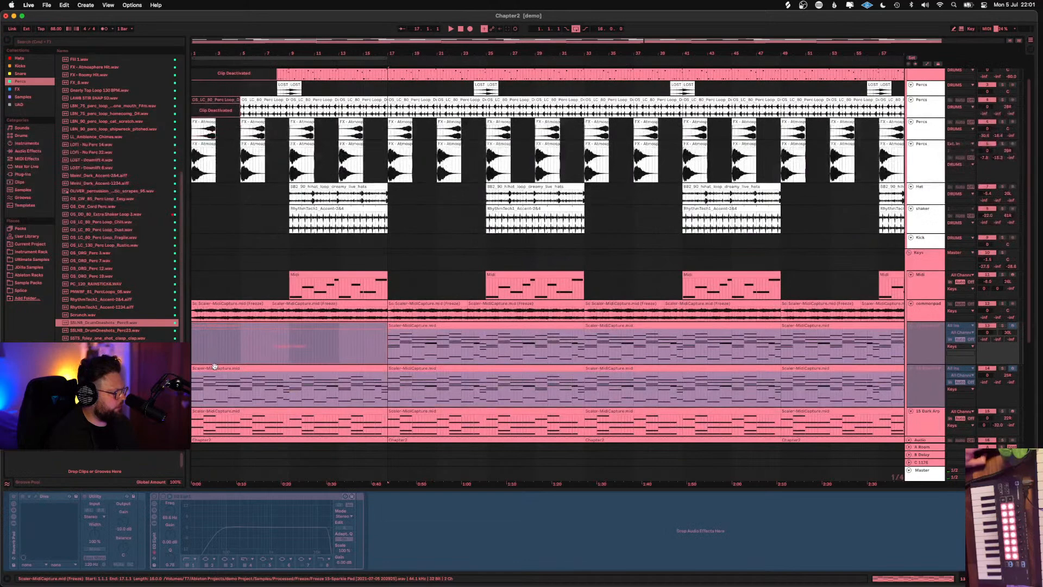
pyautogui.click(215, 368)
pyautogui.press('0')
# Select the opening Dark Arp clip, play the arrangement from the start and save the project
pyautogui.scroll(-3, 215, 368)
pyautogui.click(221, 332)
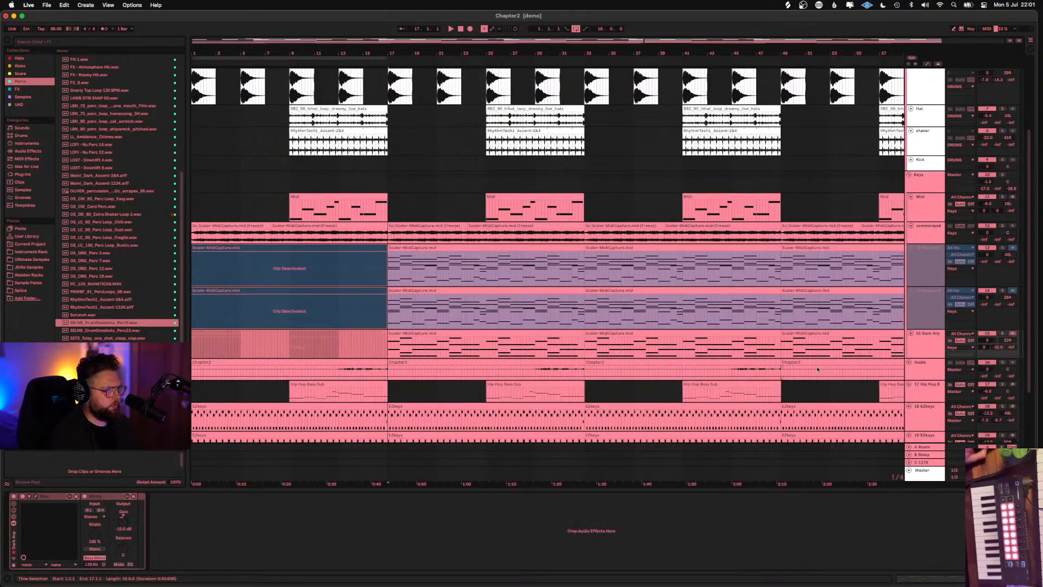
pyautogui.press('space')
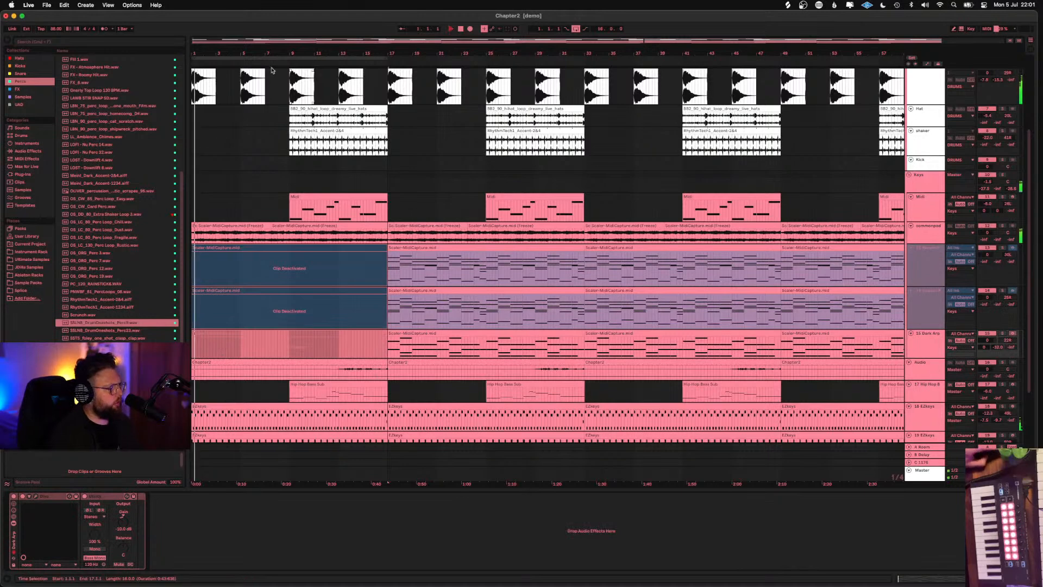
pyautogui.press('super+s')
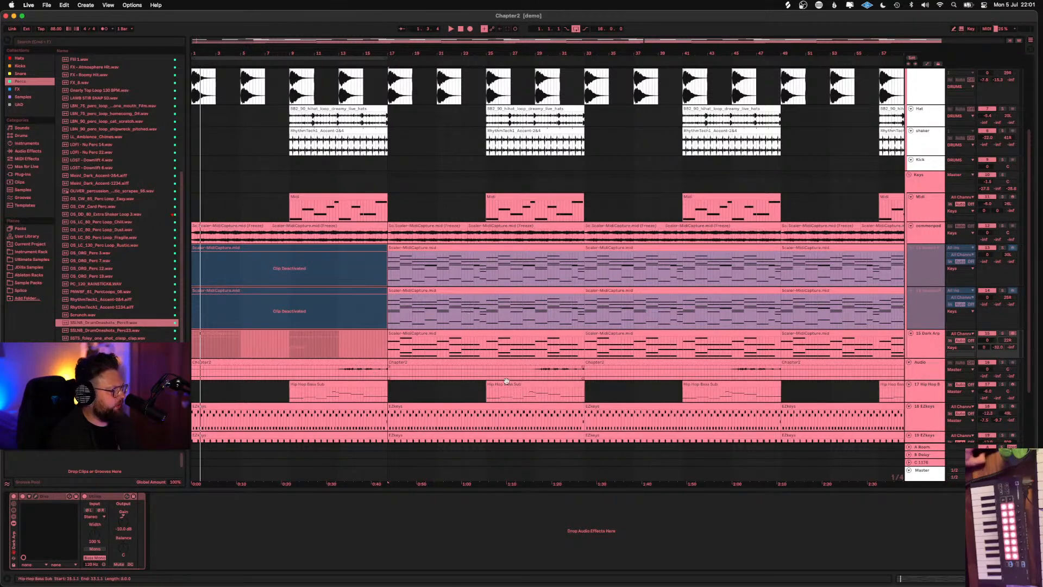
# Move the Hip Hop Bass Sub clip at bar 25 back to bar 17 and duplicate it four times in a row
pyautogui.moveTo(512, 385); pyautogui.dragTo(412, 385)
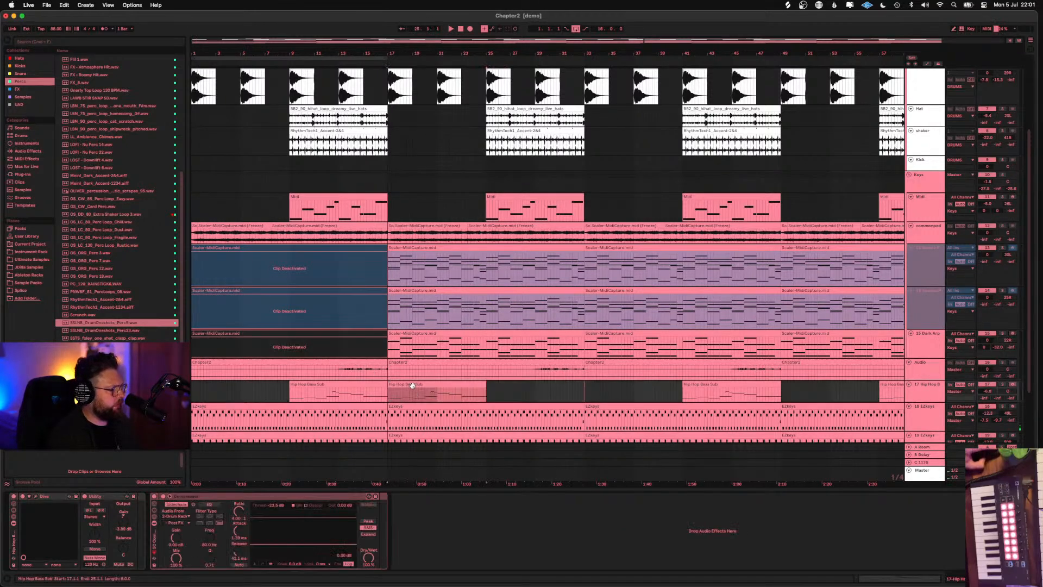
pyautogui.press('super+d')
pyautogui.press('super+d')
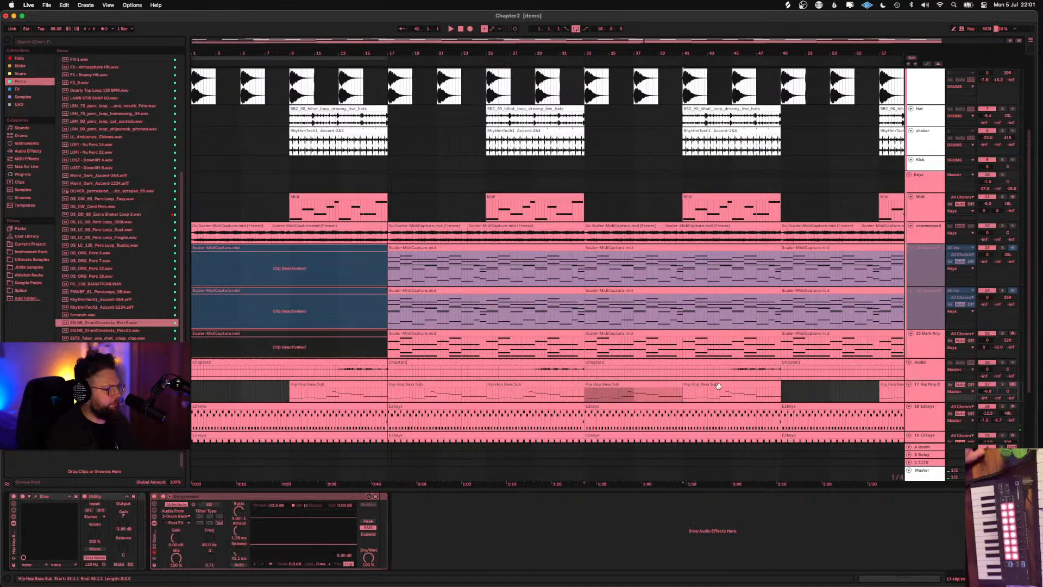
pyautogui.press('super+d')
pyautogui.press('super+d')
# Deactivate the Hip Hop Bass Sub clips that start at bar 17 and bar 33
pyautogui.click(425, 391)
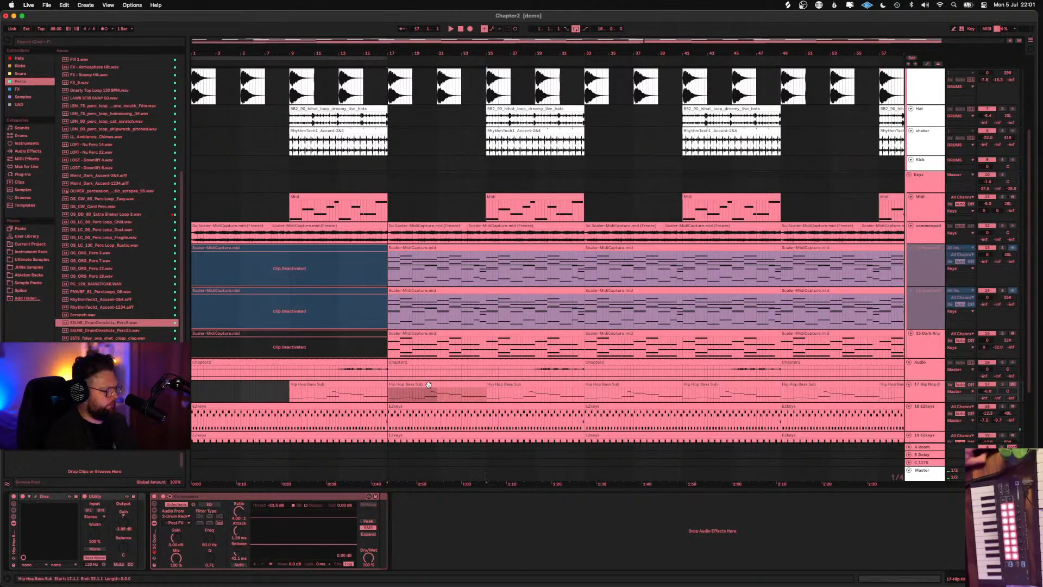
pyautogui.press('0')
pyautogui.click(625, 386)
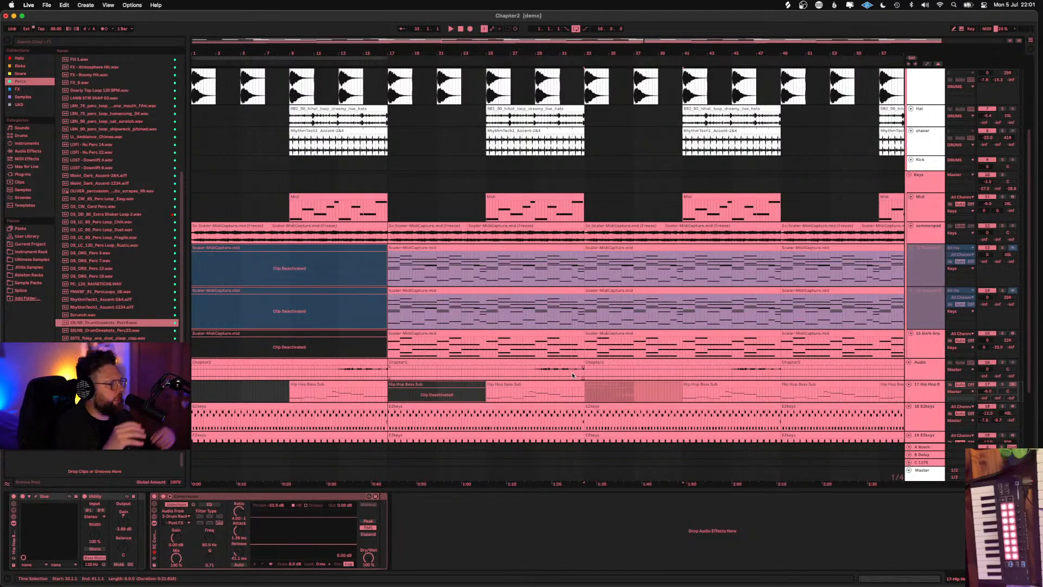
pyautogui.press('-')
pyautogui.press('-')
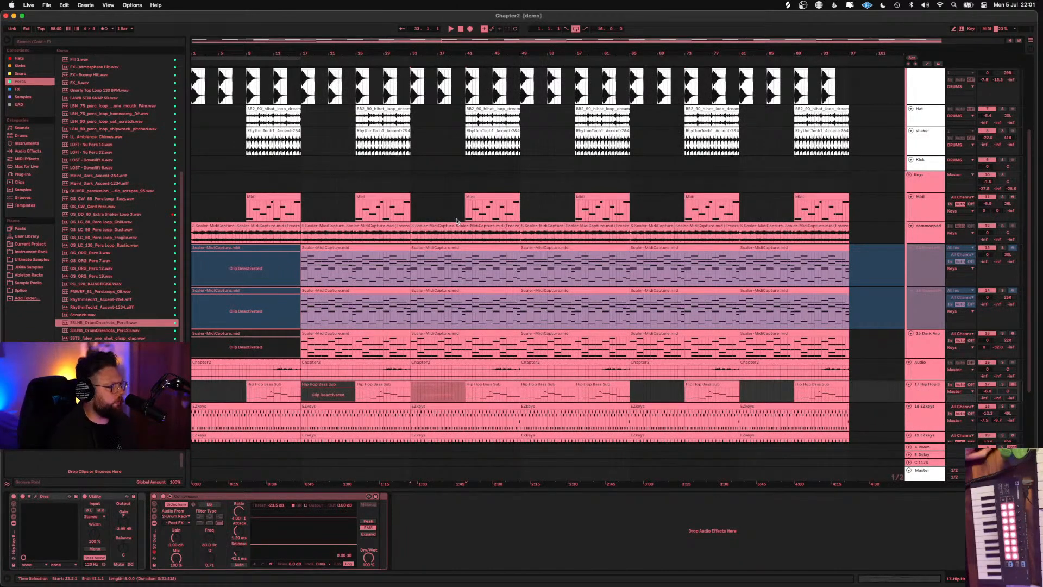
pyautogui.press('0')
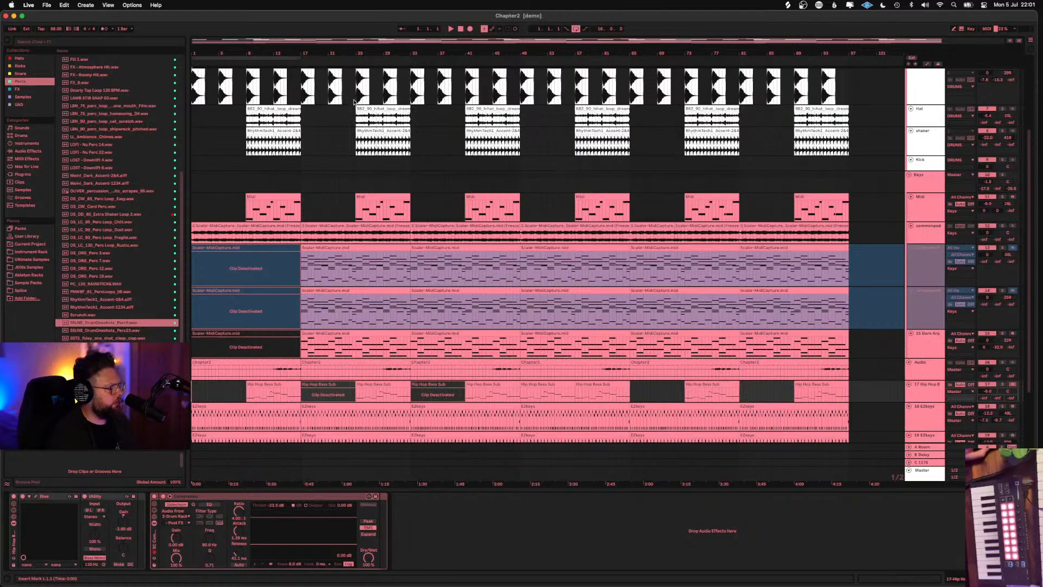
# Play the arrangement from the start, select the bass clip at bar 9, and show the video window enlarged over the arrangement
pyautogui.press('space')
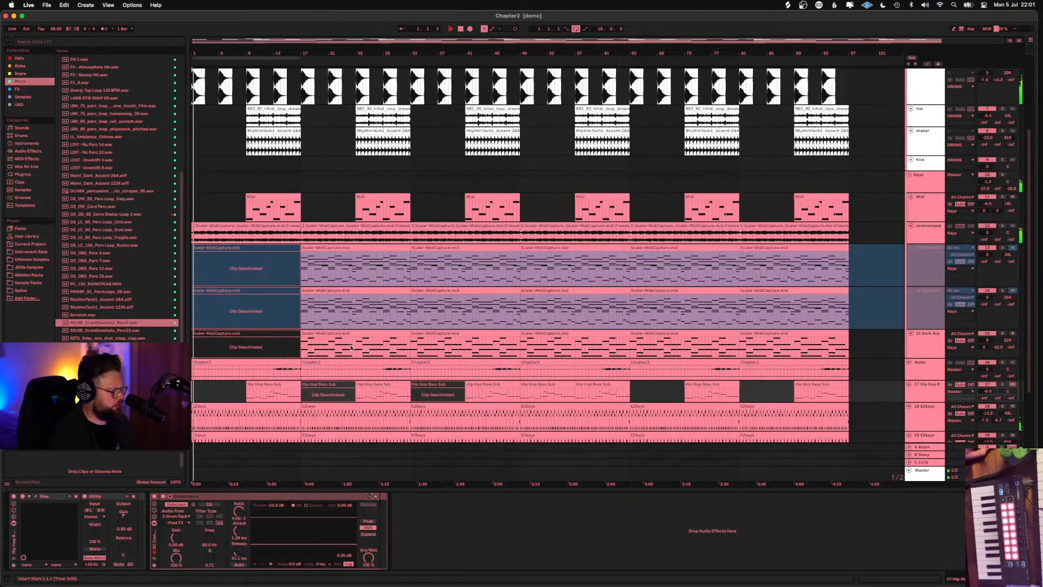
pyautogui.click(290, 385)
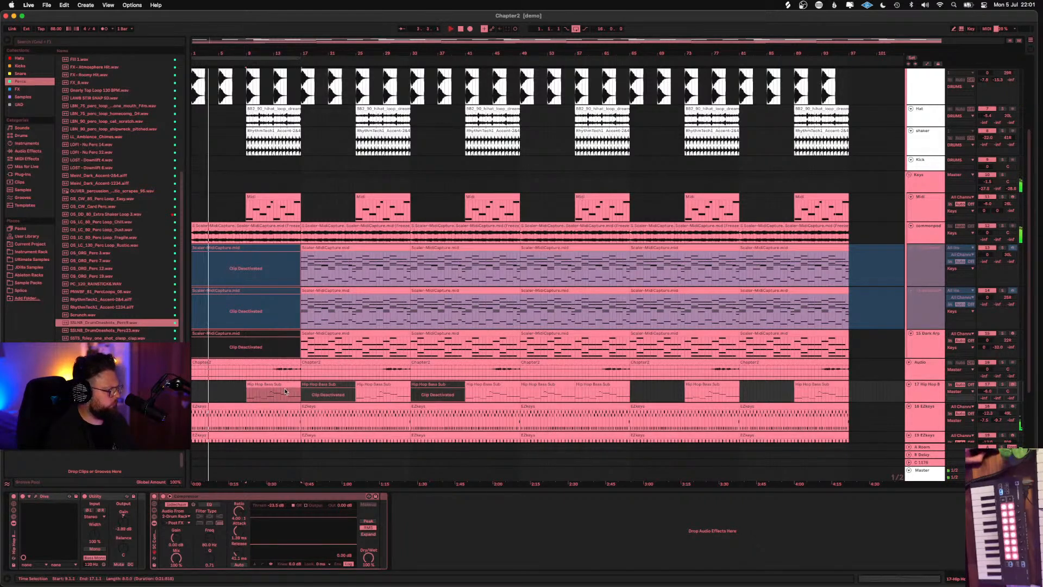
pyautogui.click(108, 5)
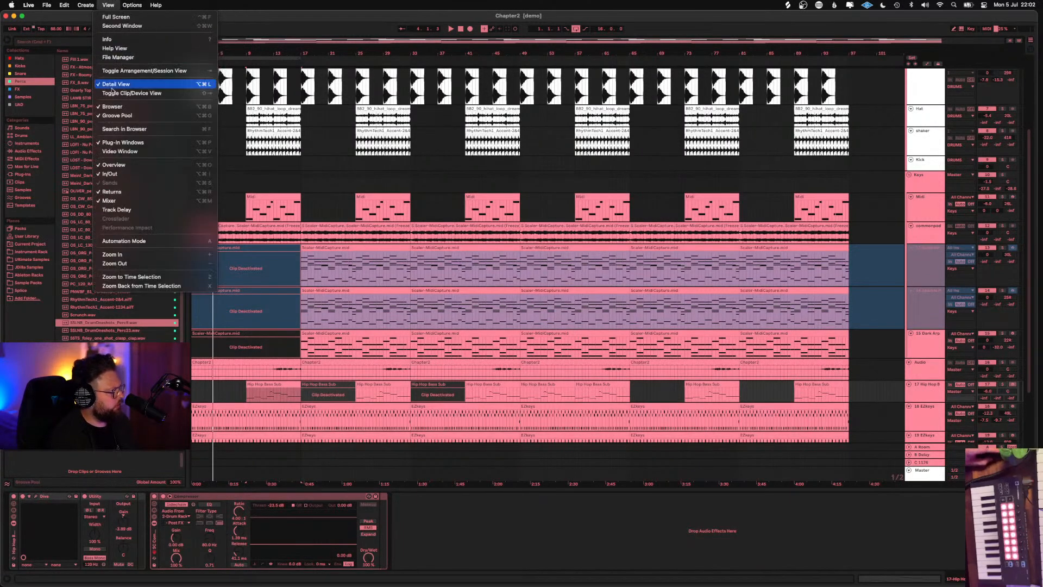
pyautogui.click(119, 151)
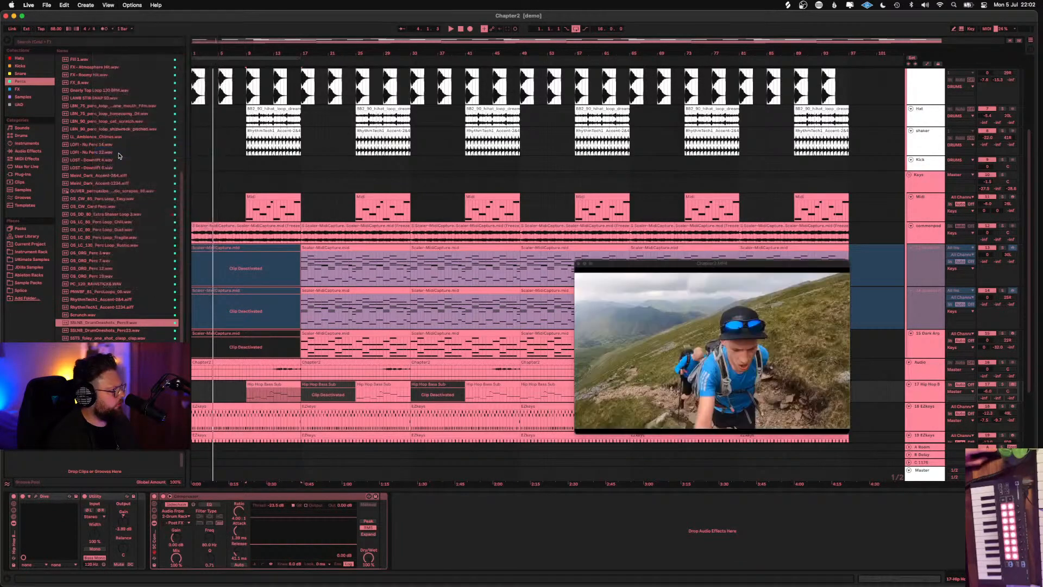
pyautogui.moveTo(572, 260); pyautogui.dragTo(190, 67)
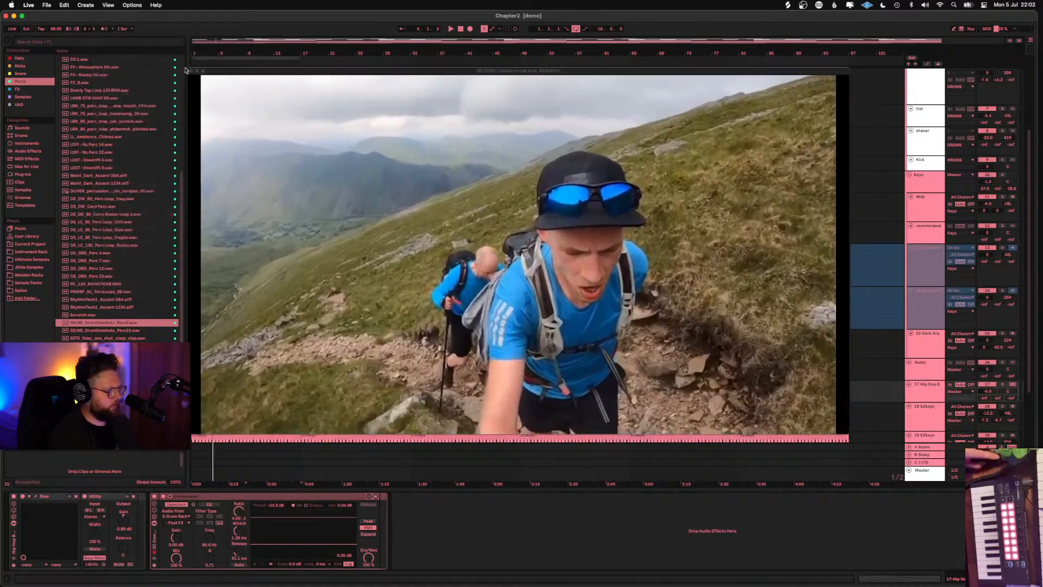
# Play the arrangement against the hiking video, stop playback and close the video window to return to the drum tracks
pyautogui.click(460, 30)
pyautogui.click(452, 29)
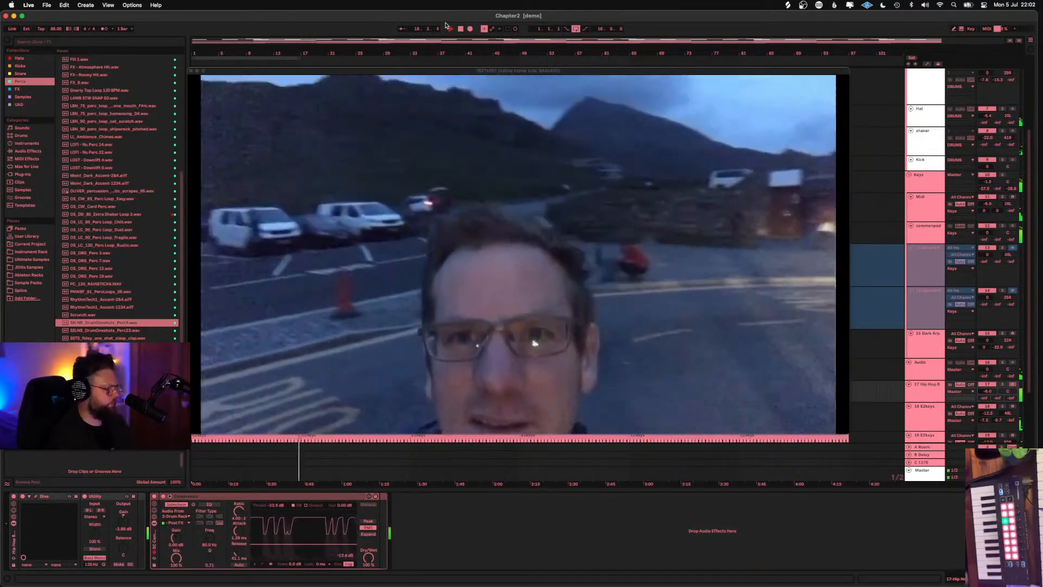
pyautogui.click(445, 24)
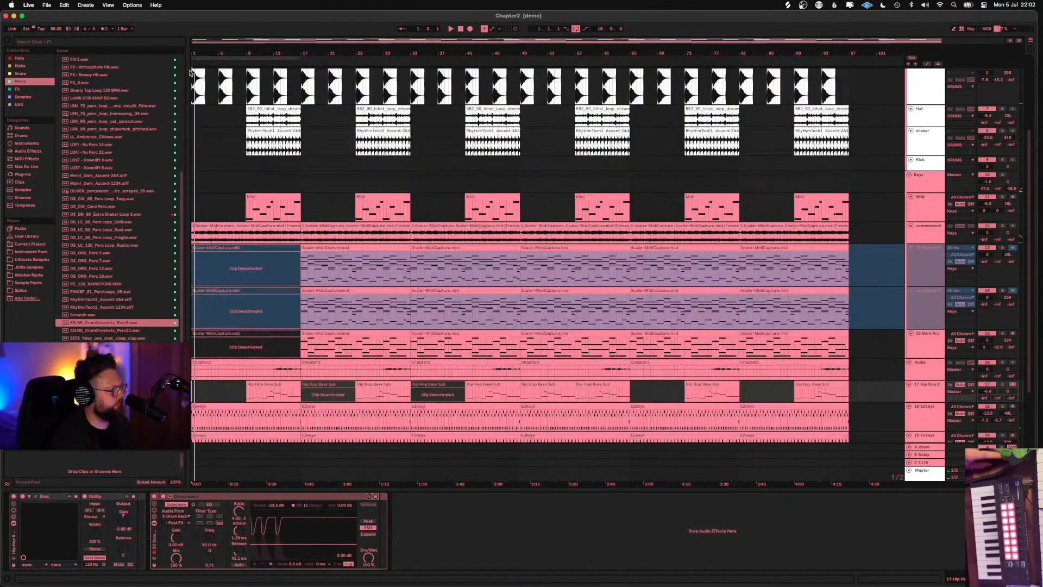
pyautogui.press('super+alt+v')
pyautogui.scroll(5, 506, 281)
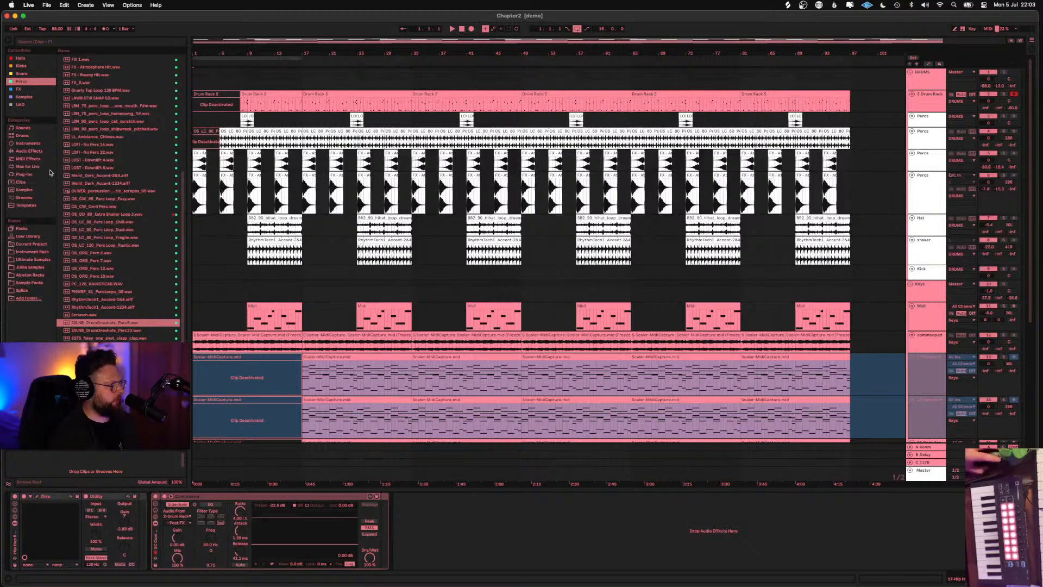
# Select the time range leading up to bar 9 on the DRUMS group and the Drum Rack track
pyautogui.moveTo(189, 68); pyautogui.dragTo(186, 54)
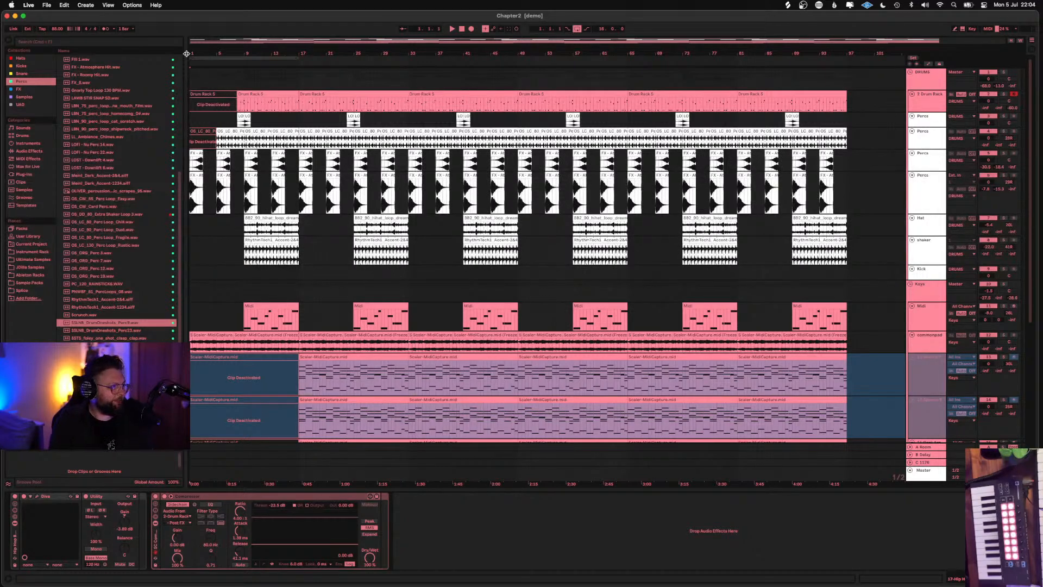
pyautogui.click(244, 73)
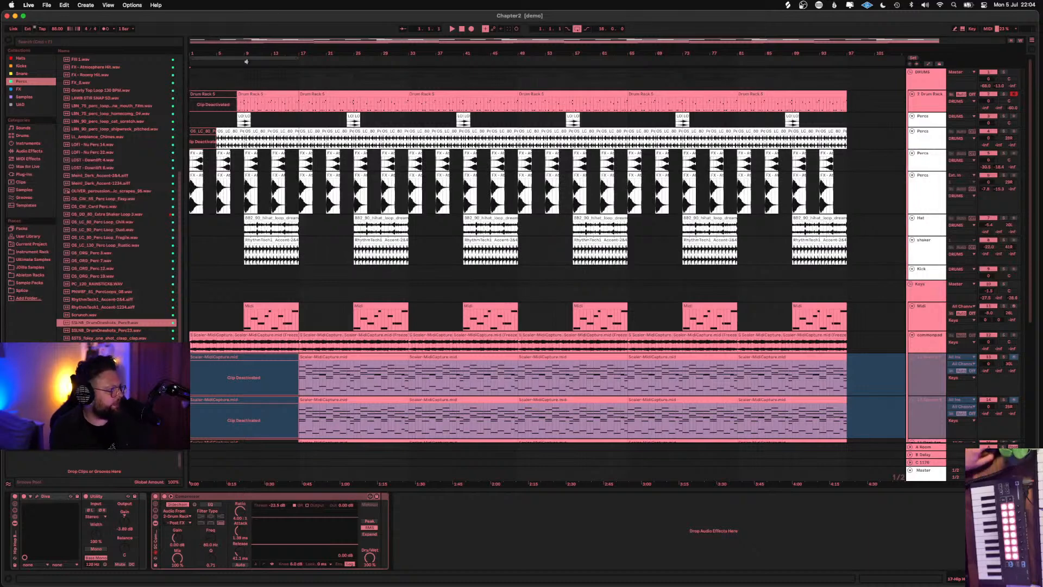
pyautogui.click(245, 94)
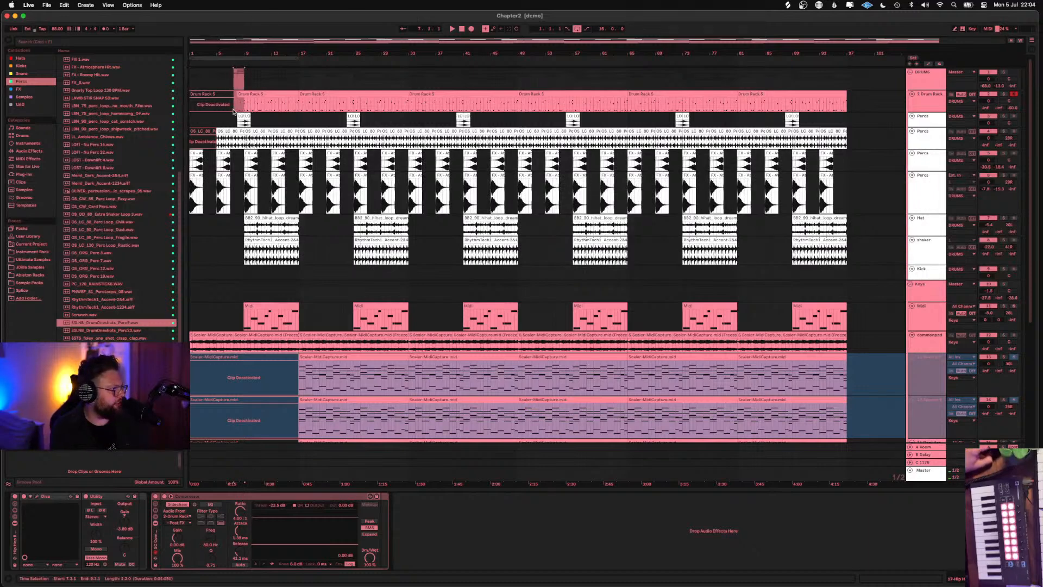